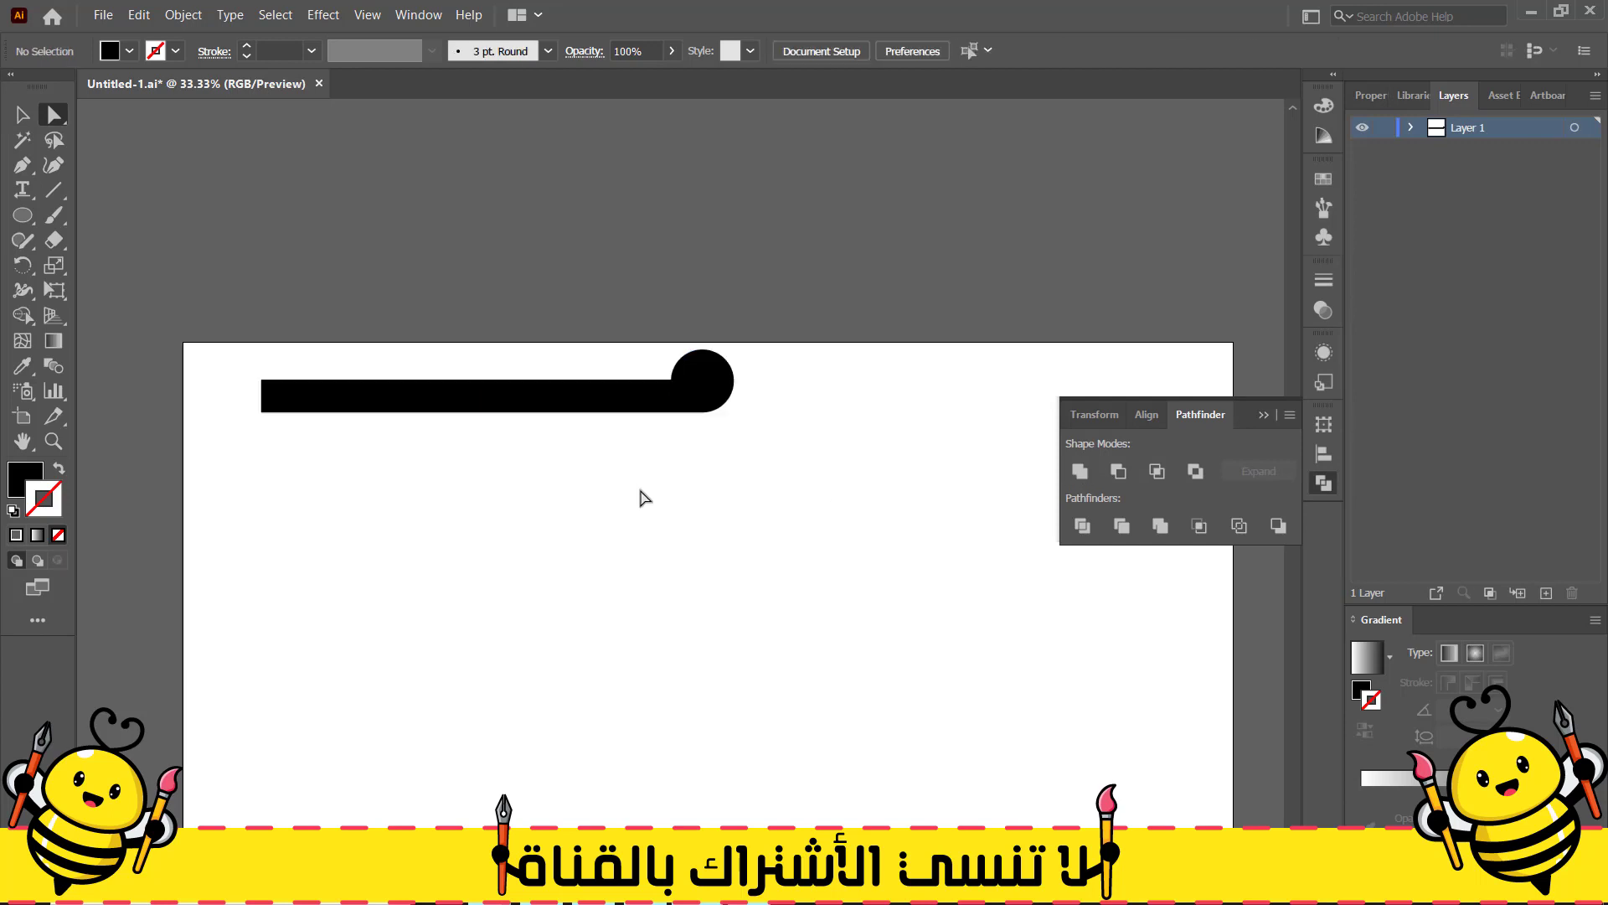
Raise the bar's upper-left corner and fully round its left end with a corner radius of about 41 px
scroll(235, 402, "up", 2)
left_click(291, 364)
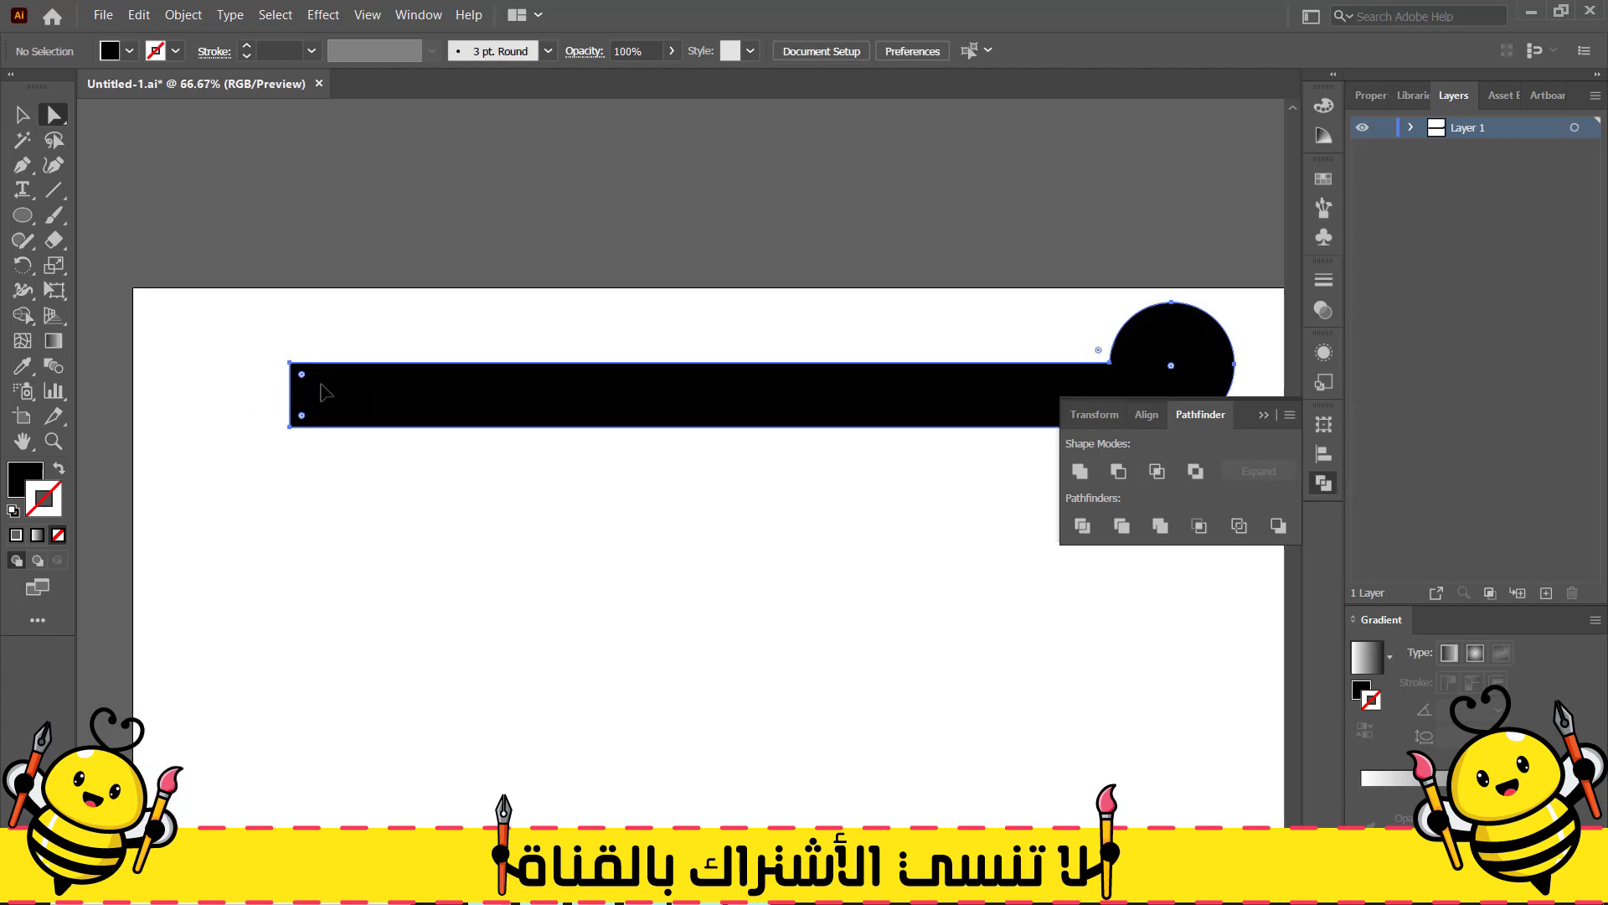
mouse_move(291, 364)
left_mouse_down()
mouse_move(289, 340)
mouse_move(381, 410)
mouse_move(295, 338)
left_mouse_up()
left_click(248, 434)
left_click(289, 342)
left_click_drag(246, 451, 342, 325)
left_click_drag(313, 361, 400, 366)
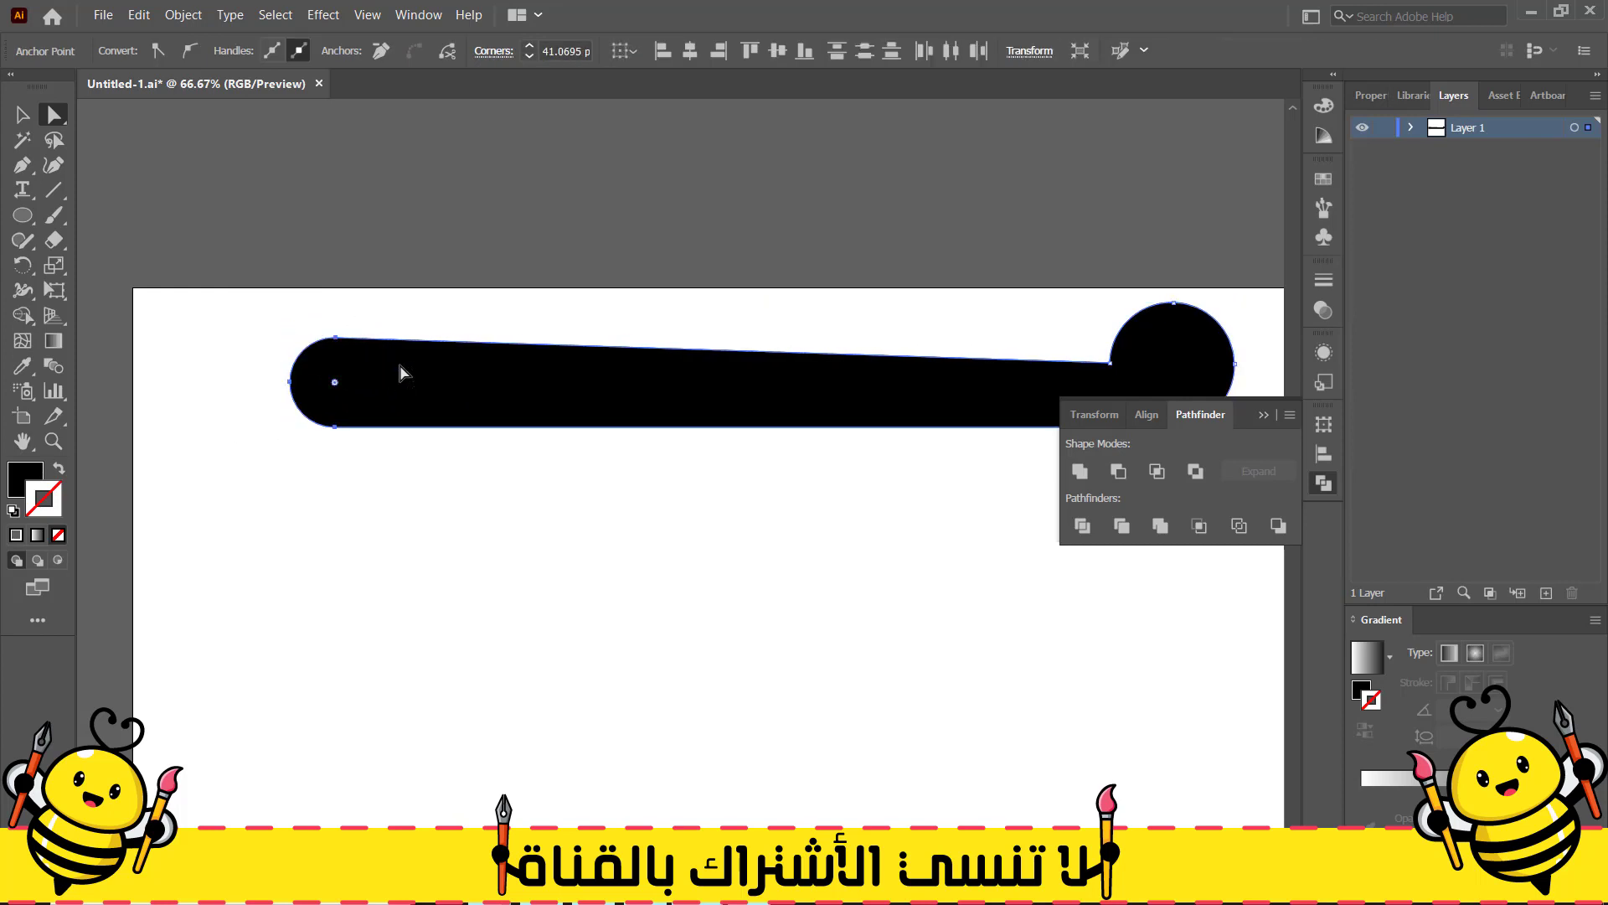
left_click(733, 539)
scroll(733, 538, "down", 2)
Shorten the bar by moving the anchors of its round head toward the rounded end
left_click_drag(887, 588, 580, 585)
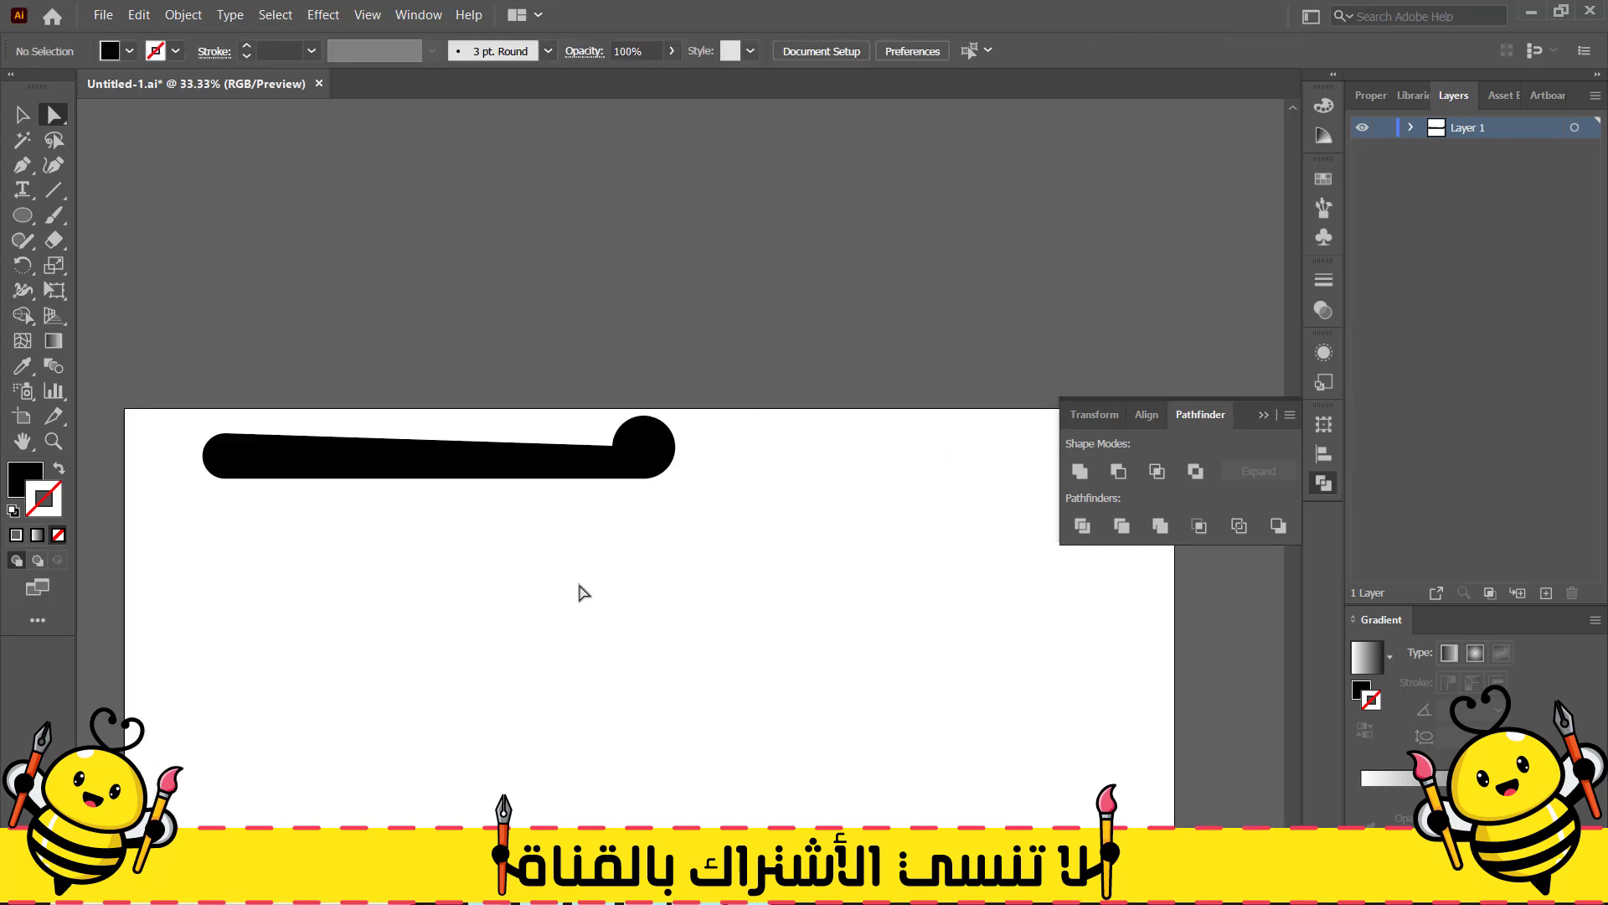
left_click_drag(474, 602, 747, 311)
left_click_drag(637, 444, 550, 441)
left_click(514, 568)
Draw a closed Pen shape at the junction of bar and round head, with a thin curved sliver tapering down into the bar
scroll(528, 500, "up", 3)
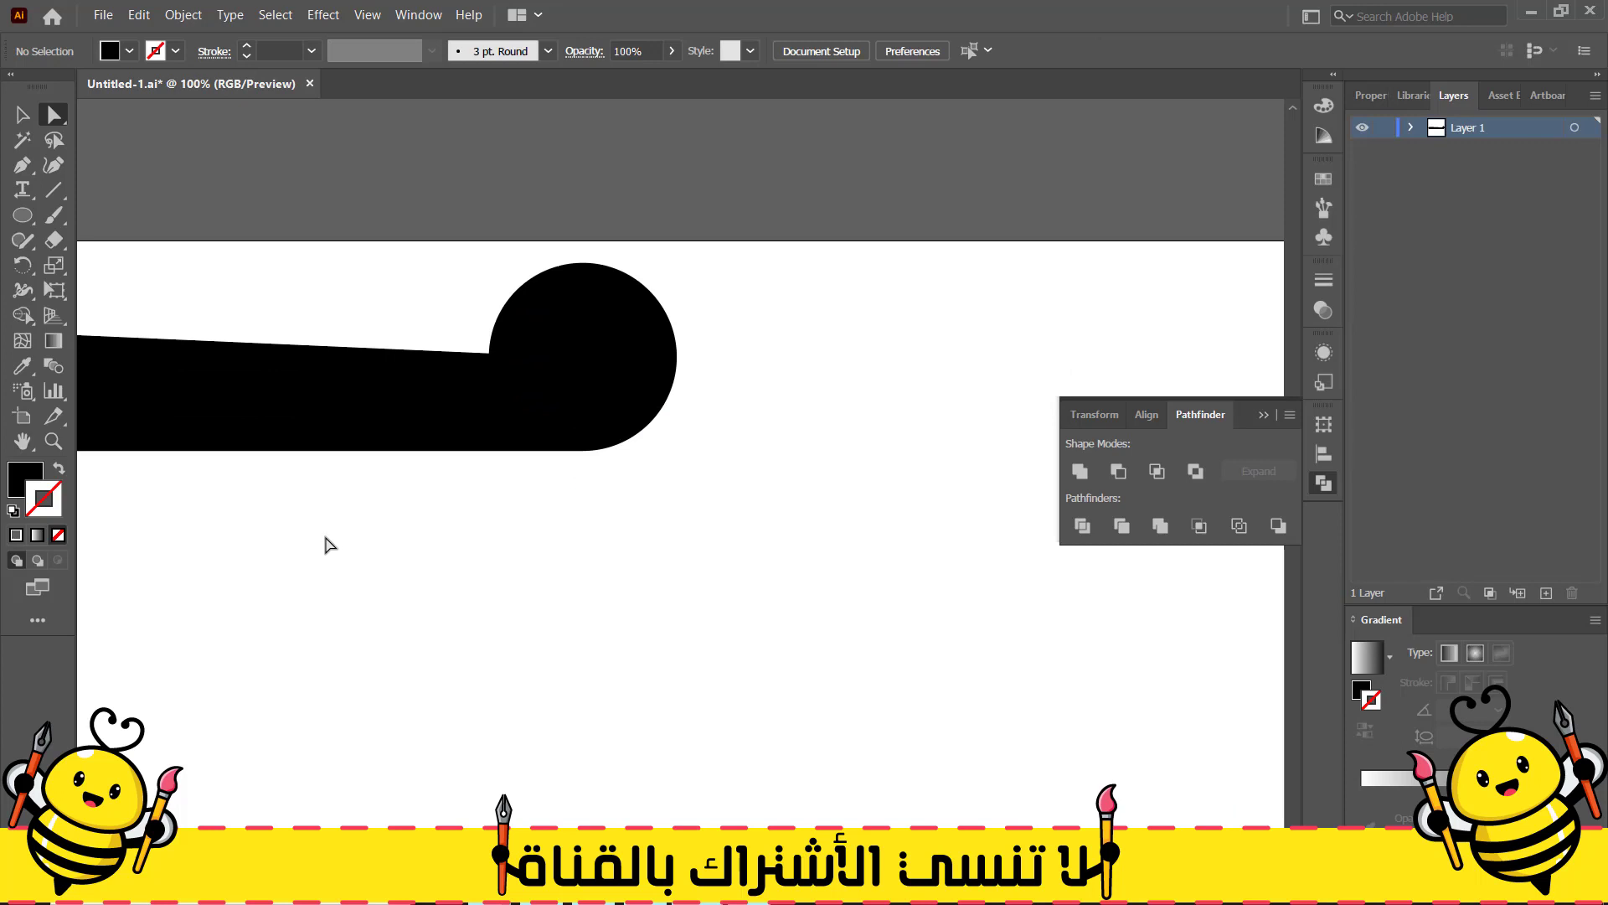
key("p")
scroll(489, 351, "up", 3)
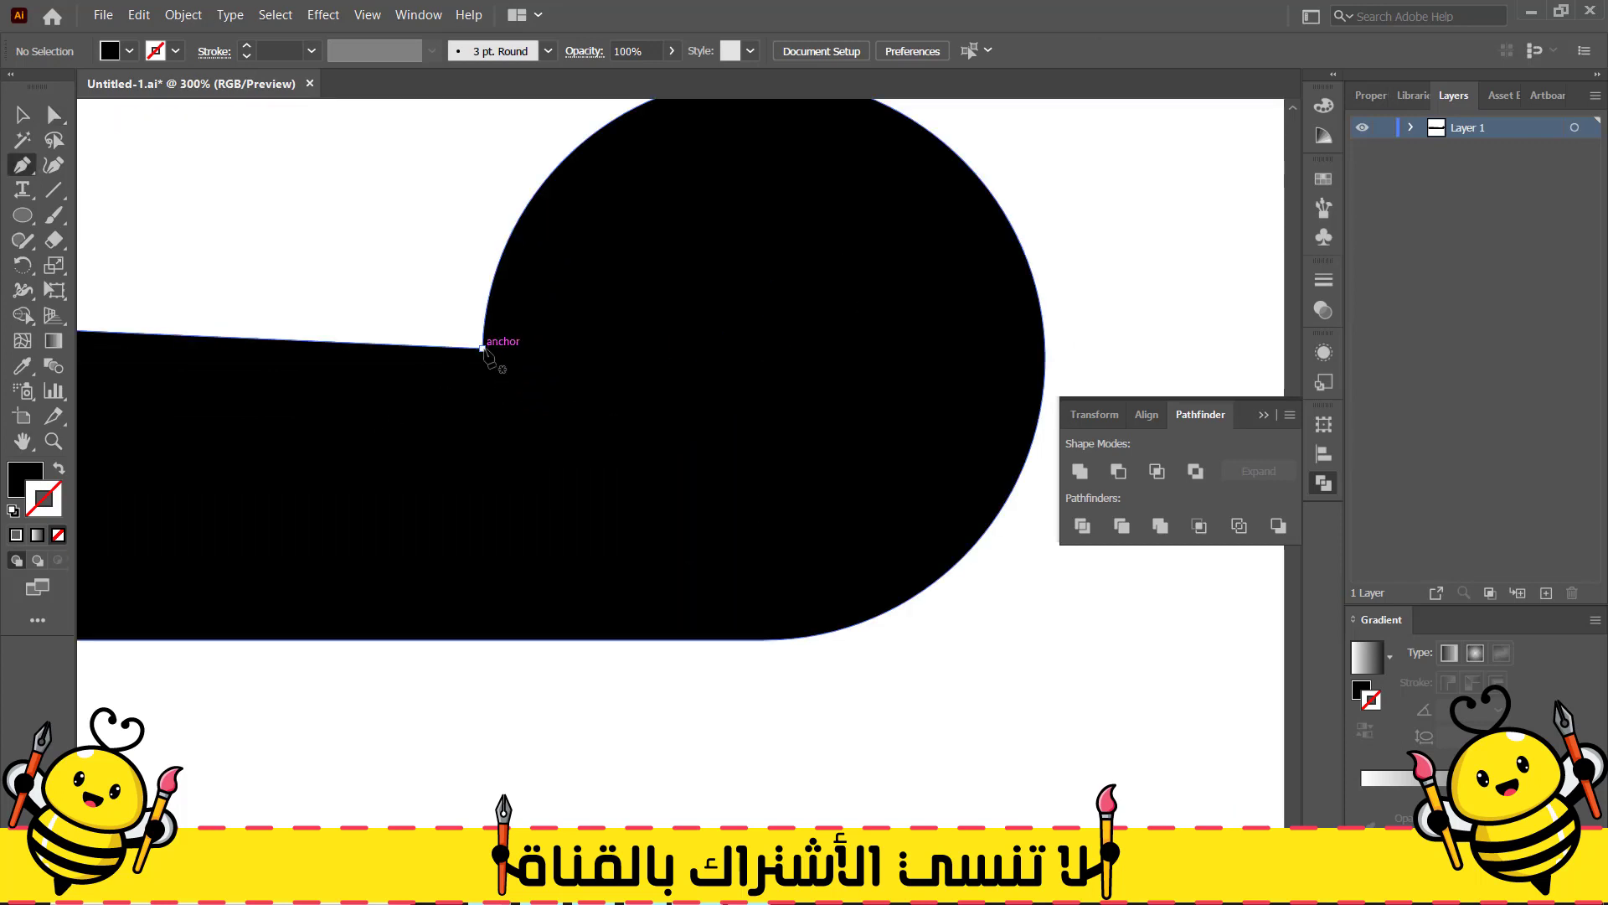
left_click(483, 347)
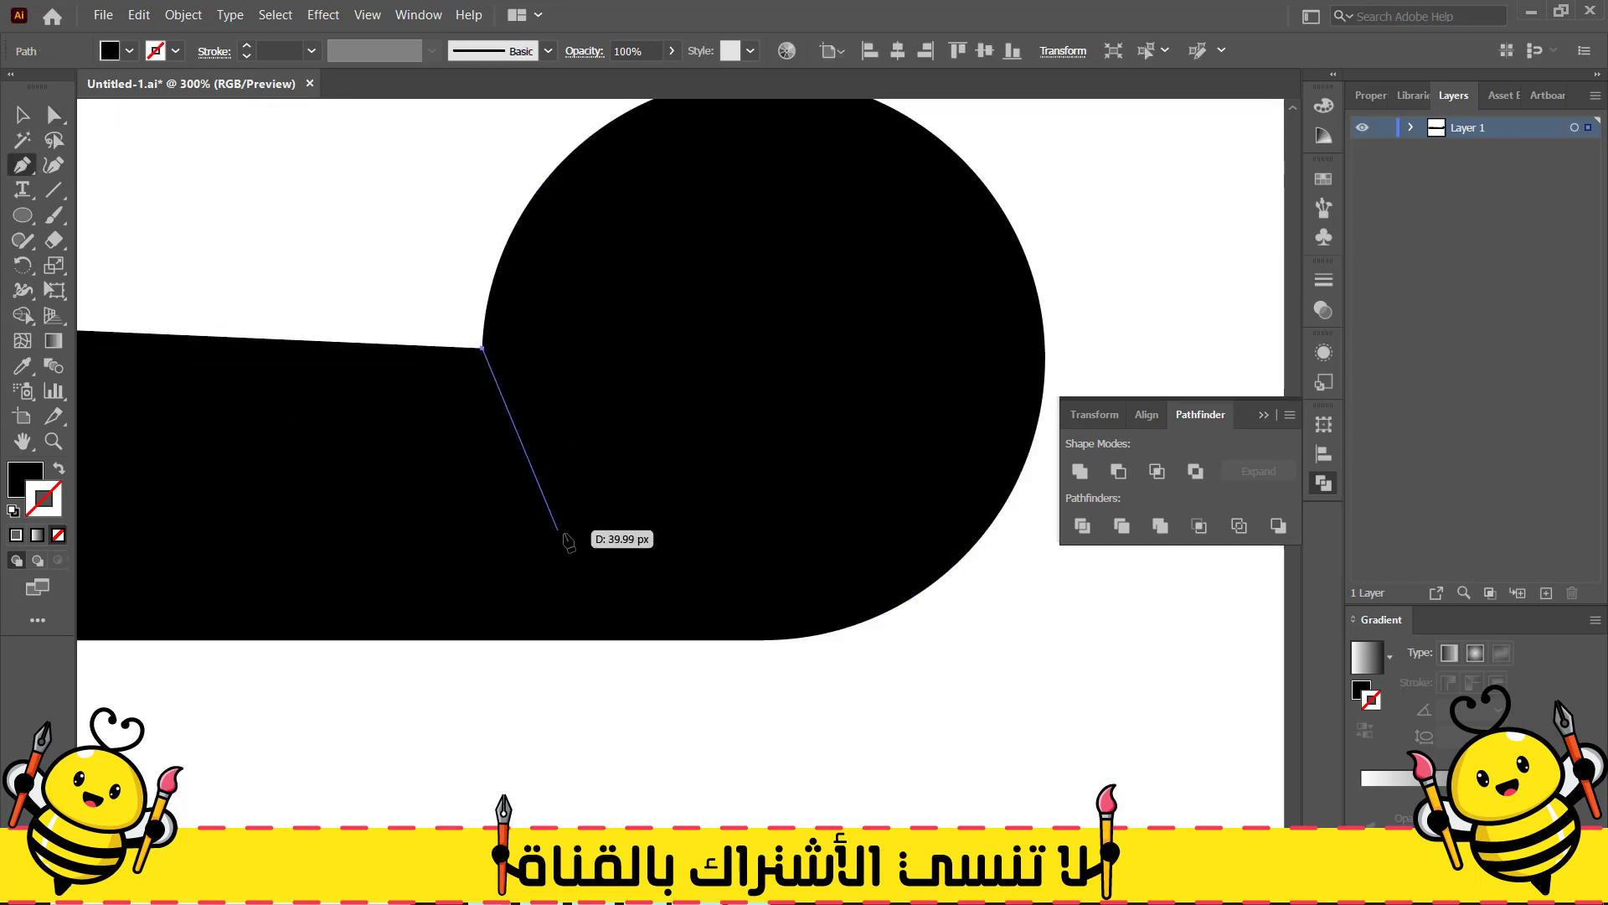
left_click_drag(575, 543, 485, 466)
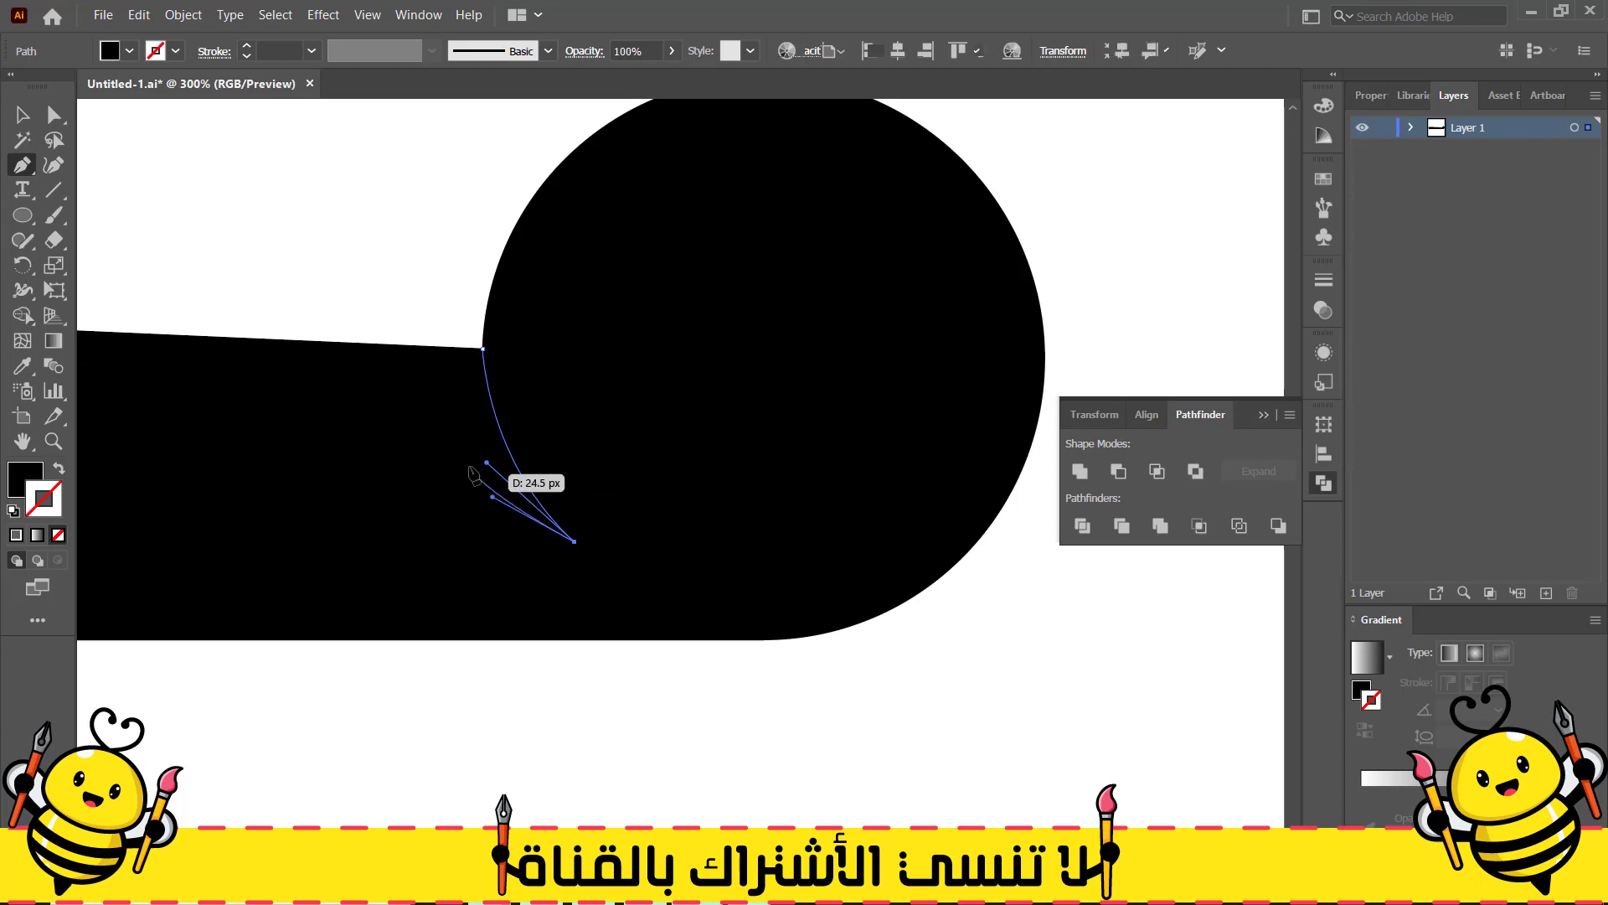
left_click(434, 345)
left_click(394, 112)
scroll(394, 117, "up", 1)
left_click(482, 365)
key("a")
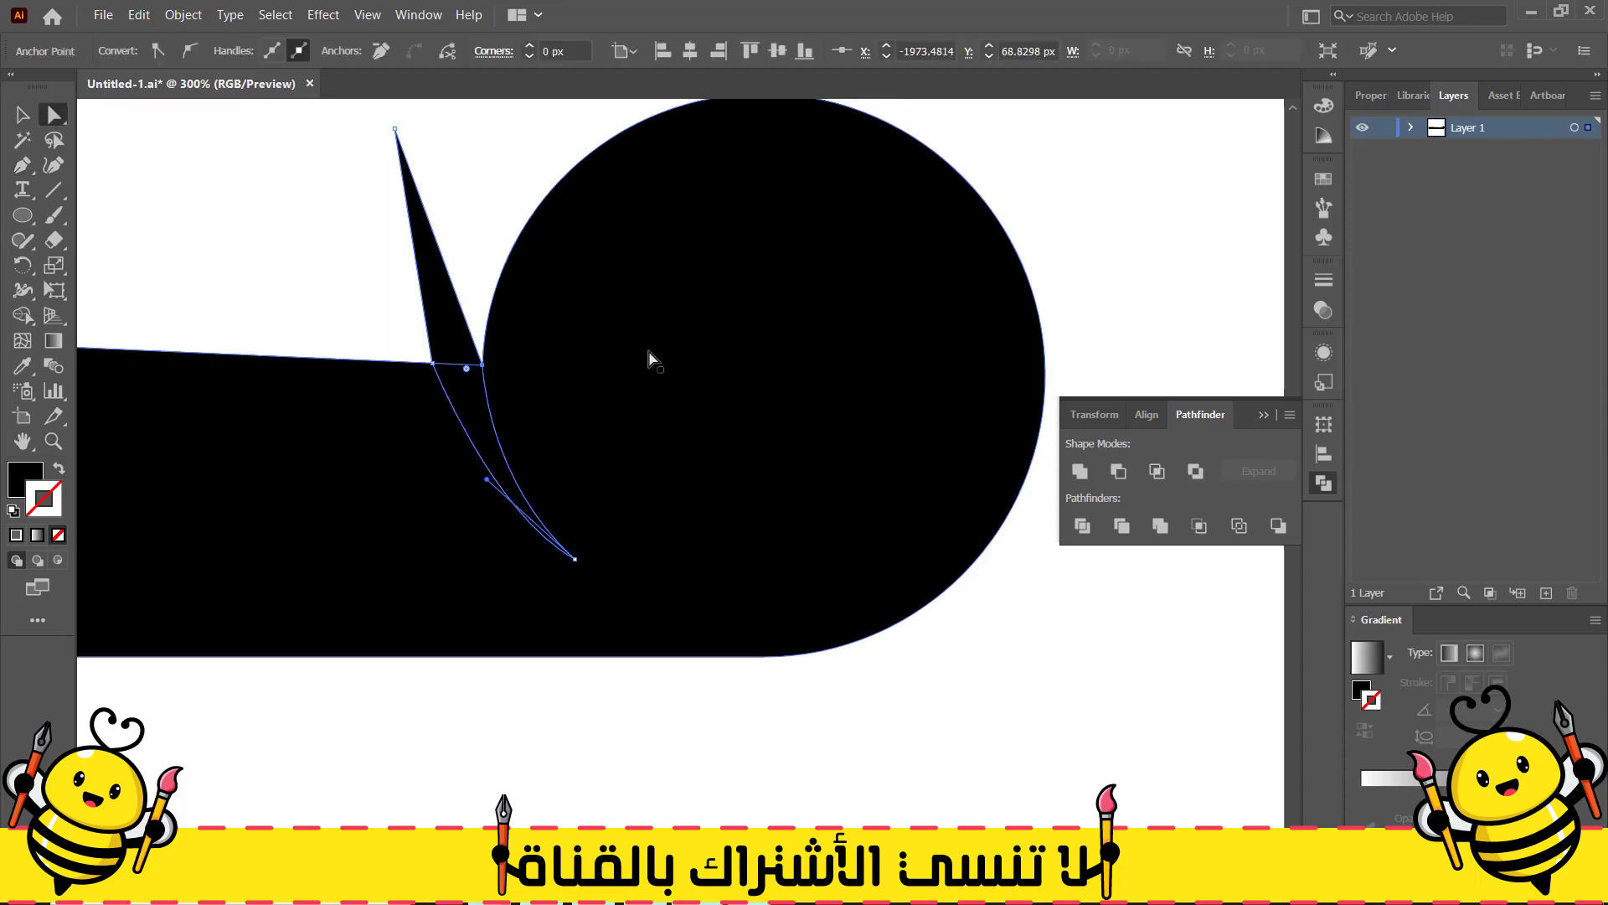
Cut the curved sliver out of the black shape with the Shape Builder, leaving a notch beside the round head
left_click(646, 352, "shift")
key("shift+m")
left_click_drag(452, 350, 454, 377)
scroll(454, 374, "down", 4)
key("v")
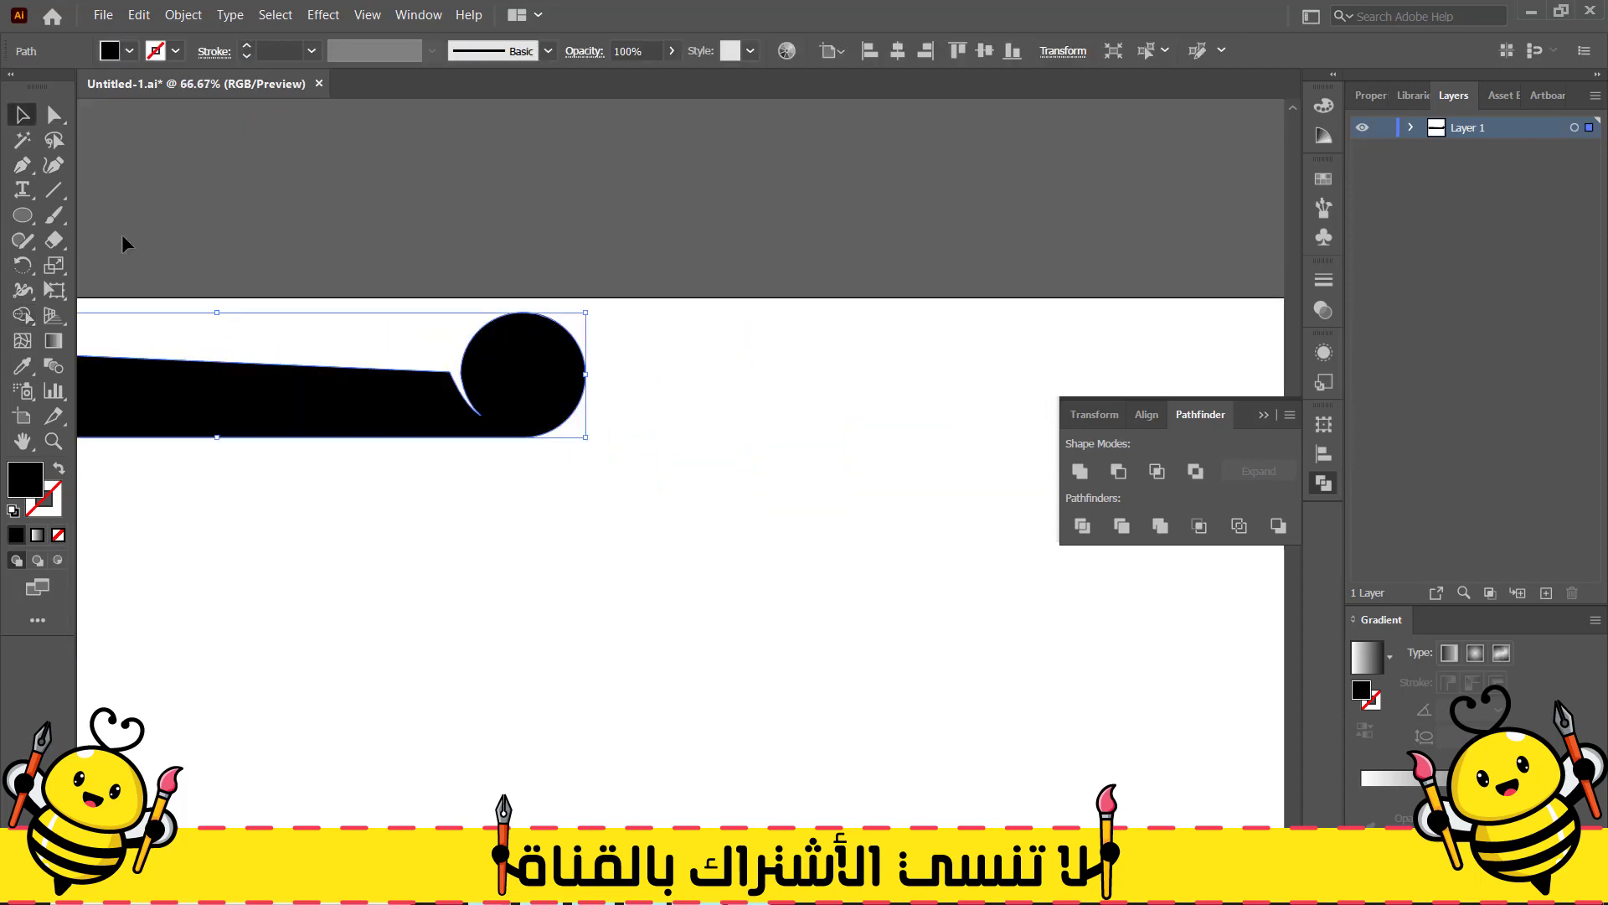
left_click(125, 238)
Narrow the notch by moving its bar-side corner toward the head and bending its curve parallel to the head
scroll(275, 310, "down", 2)
scroll(268, 326, "up", 3)
scroll(594, 370, "up", 5)
key("a")
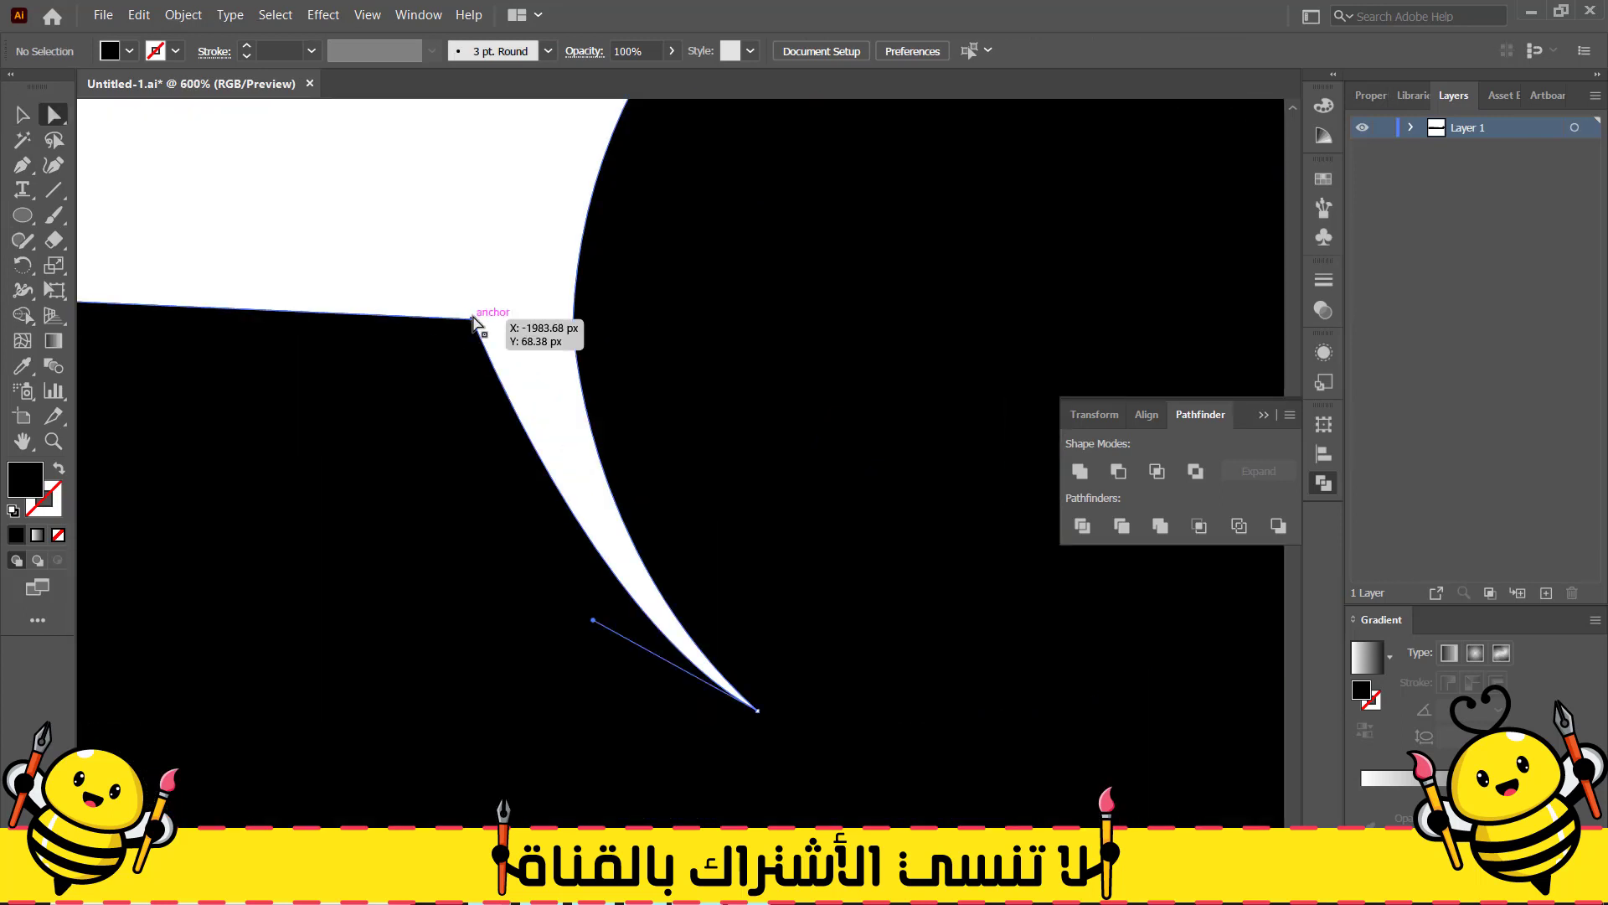
left_click_drag(473, 319, 500, 320)
left_click_drag(593, 622, 644, 588)
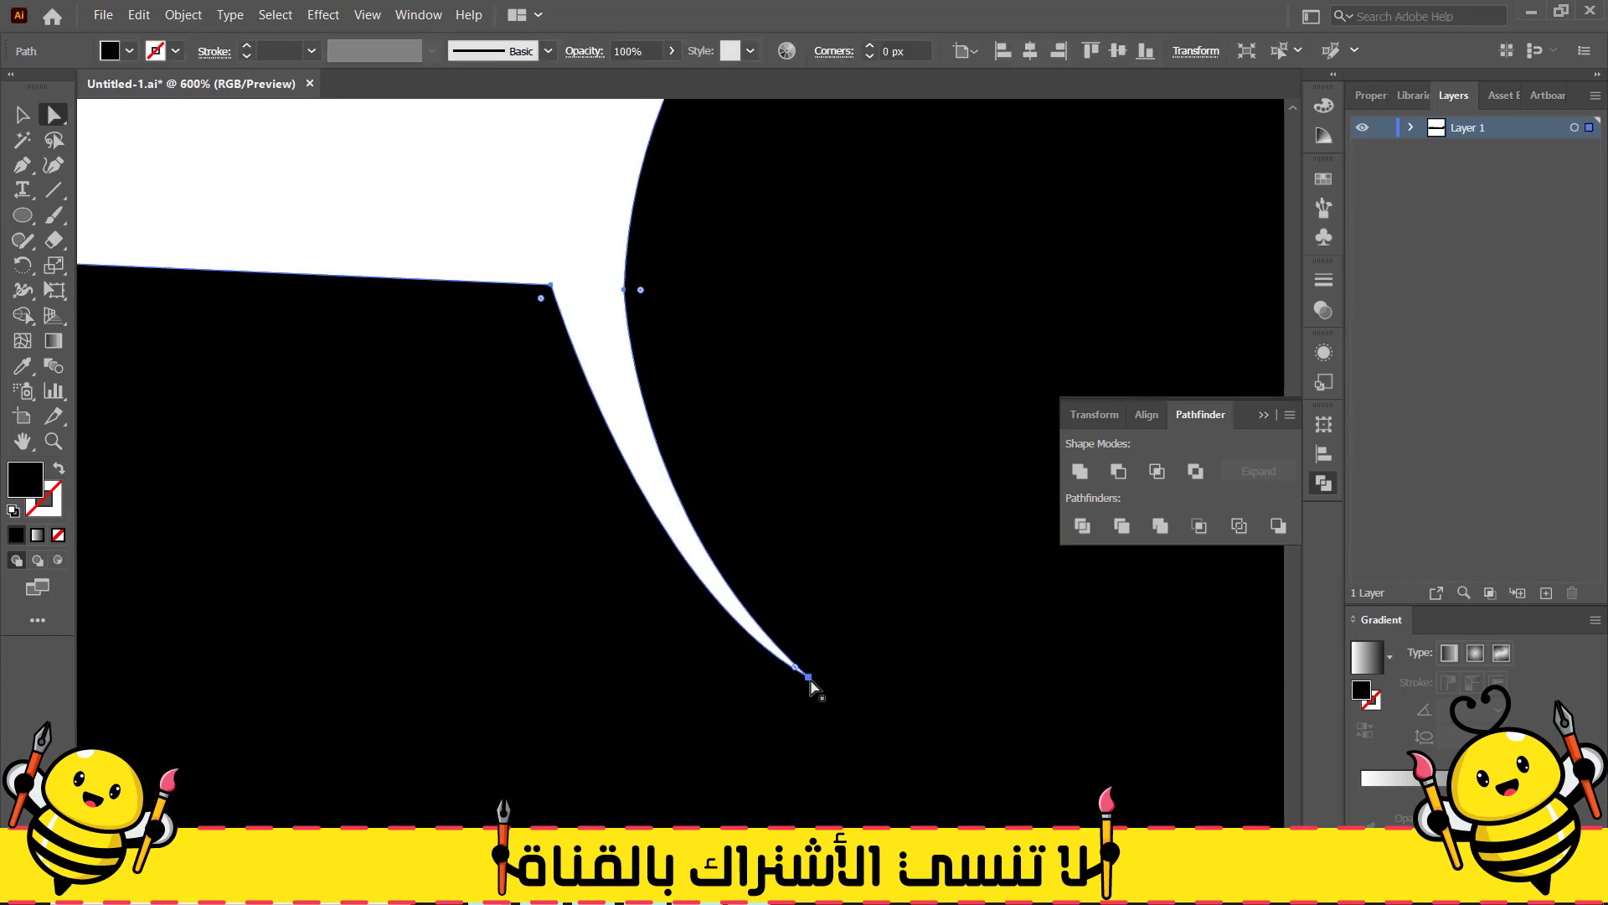
left_click_drag(810, 680, 553, 513)
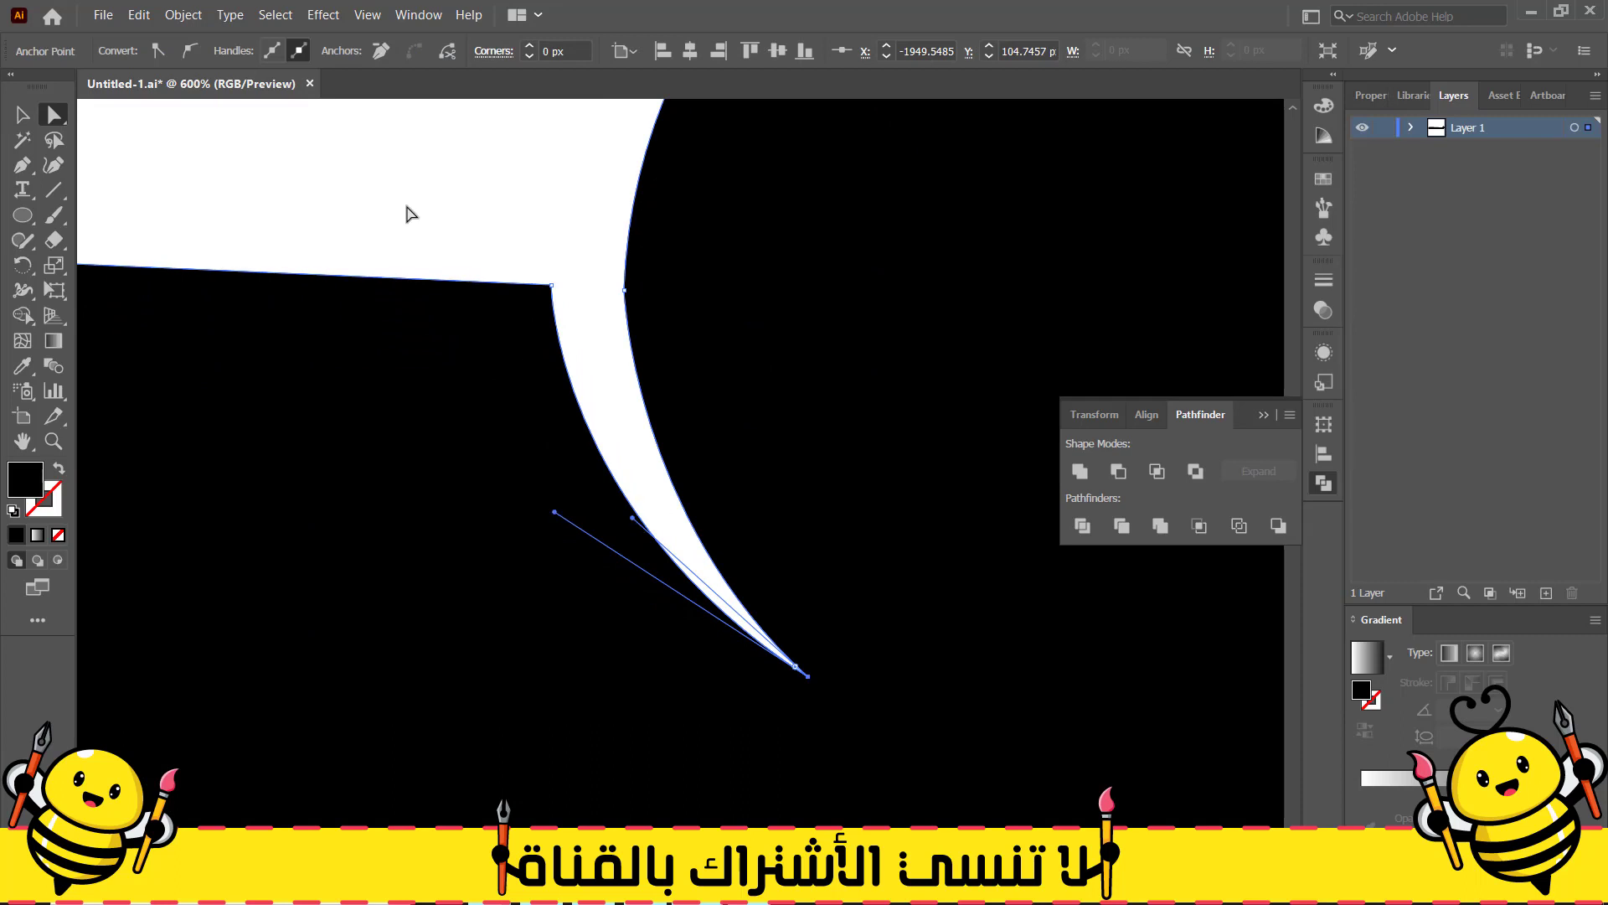
Thin the notch further by moving its bar-side corner even closer to the round head
scroll(410, 215, "down", 5)
scroll(455, 223, "up", 4)
left_click_drag(379, 233, 394, 233)
left_click(273, 187)
scroll(887, 284, "down", 5)
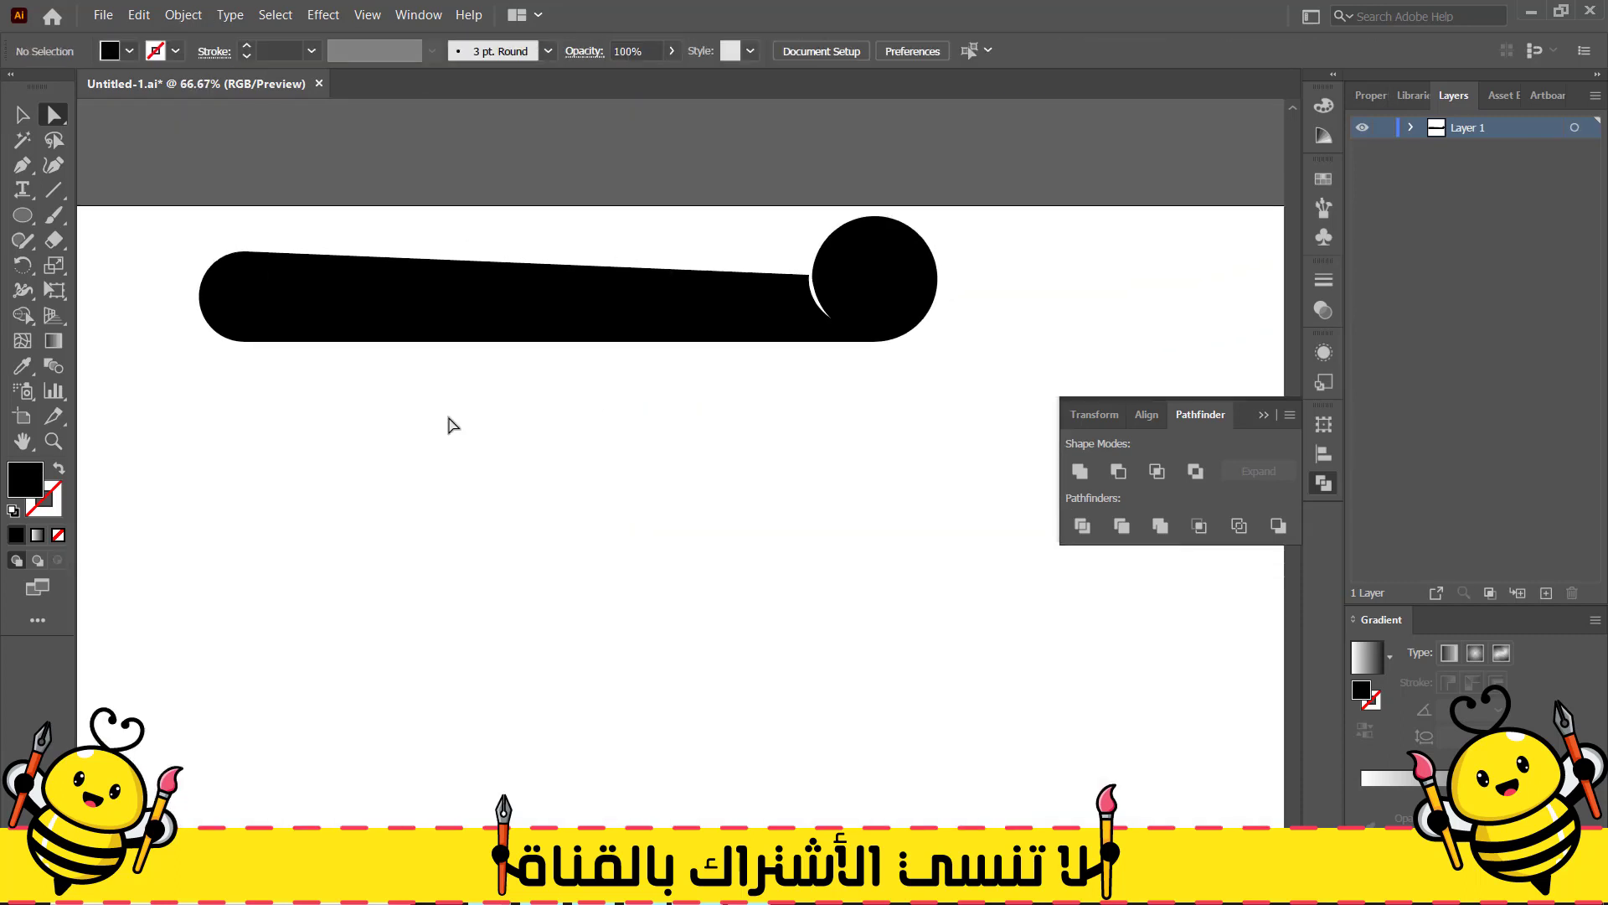
scroll(837, 290, "up", 4)
left_click(702, 225)
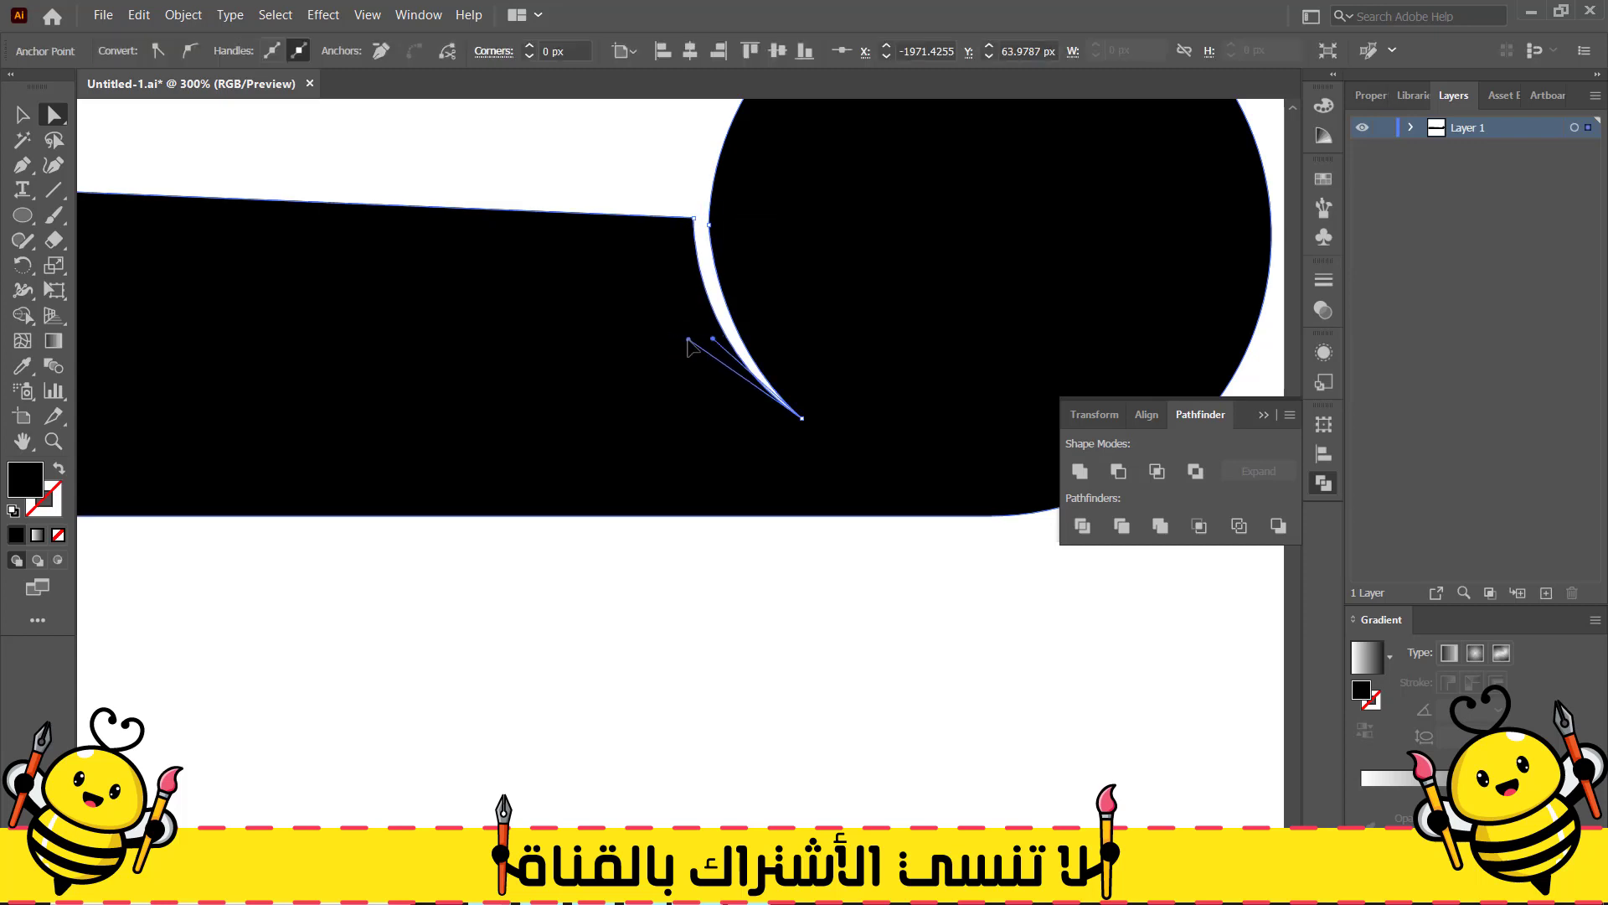
left_click(533, 155)
scroll(532, 159, "down", 6)
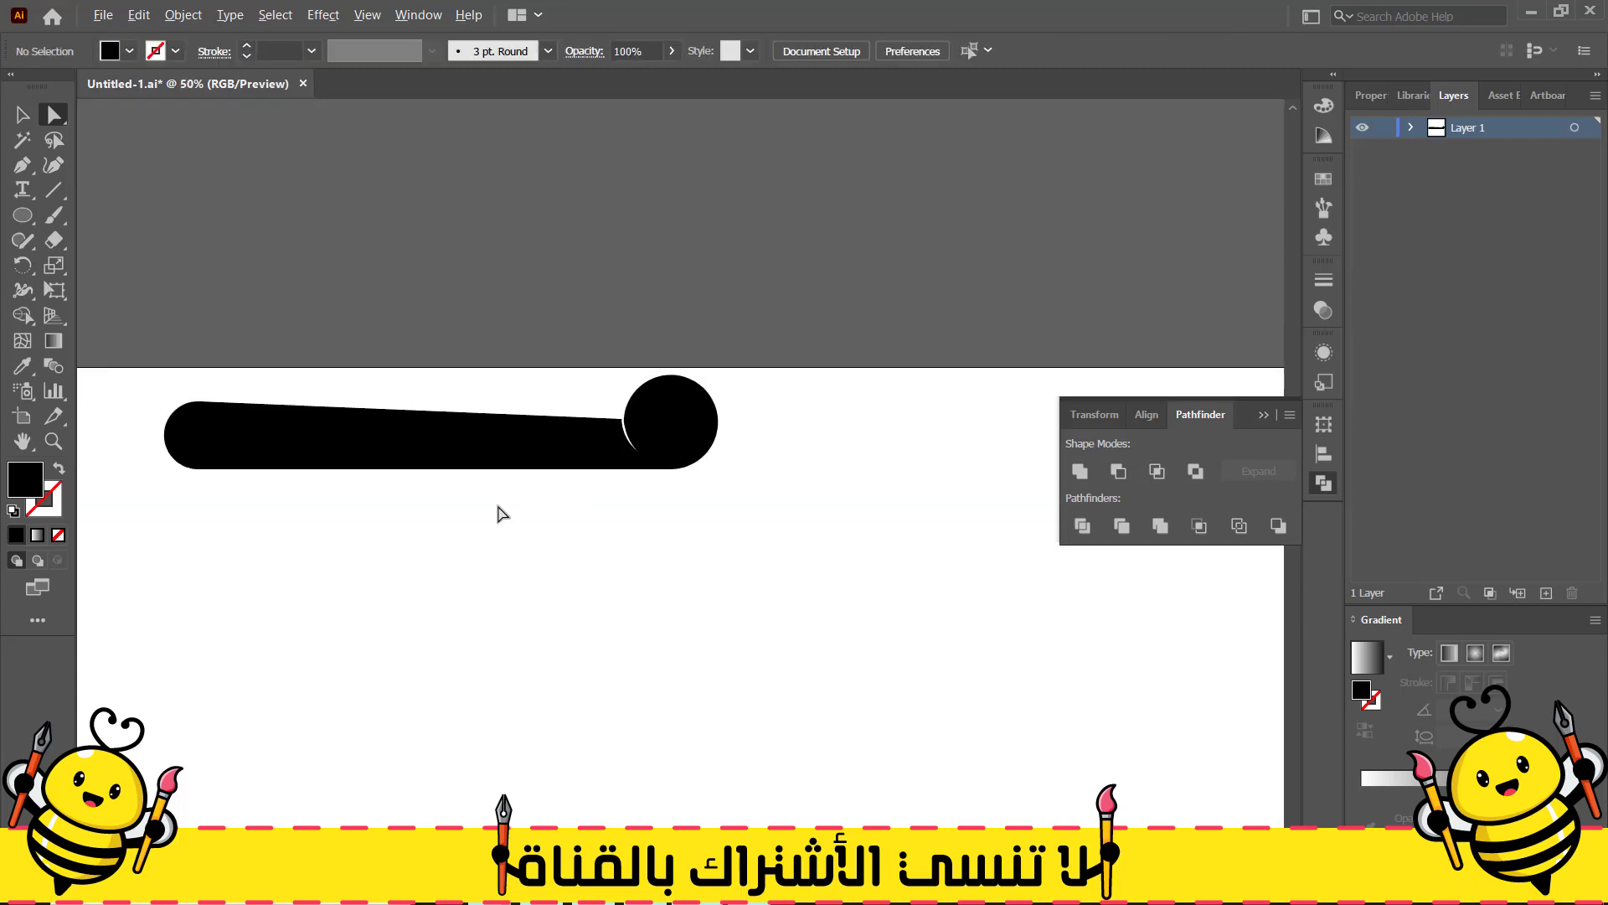
Move the finished shape above the artboard and make a copy reflected across the horizontal axis
left_click(24, 115)
left_click_drag(351, 413, 316, 267)
left_click(622, 421)
right_click(459, 303)
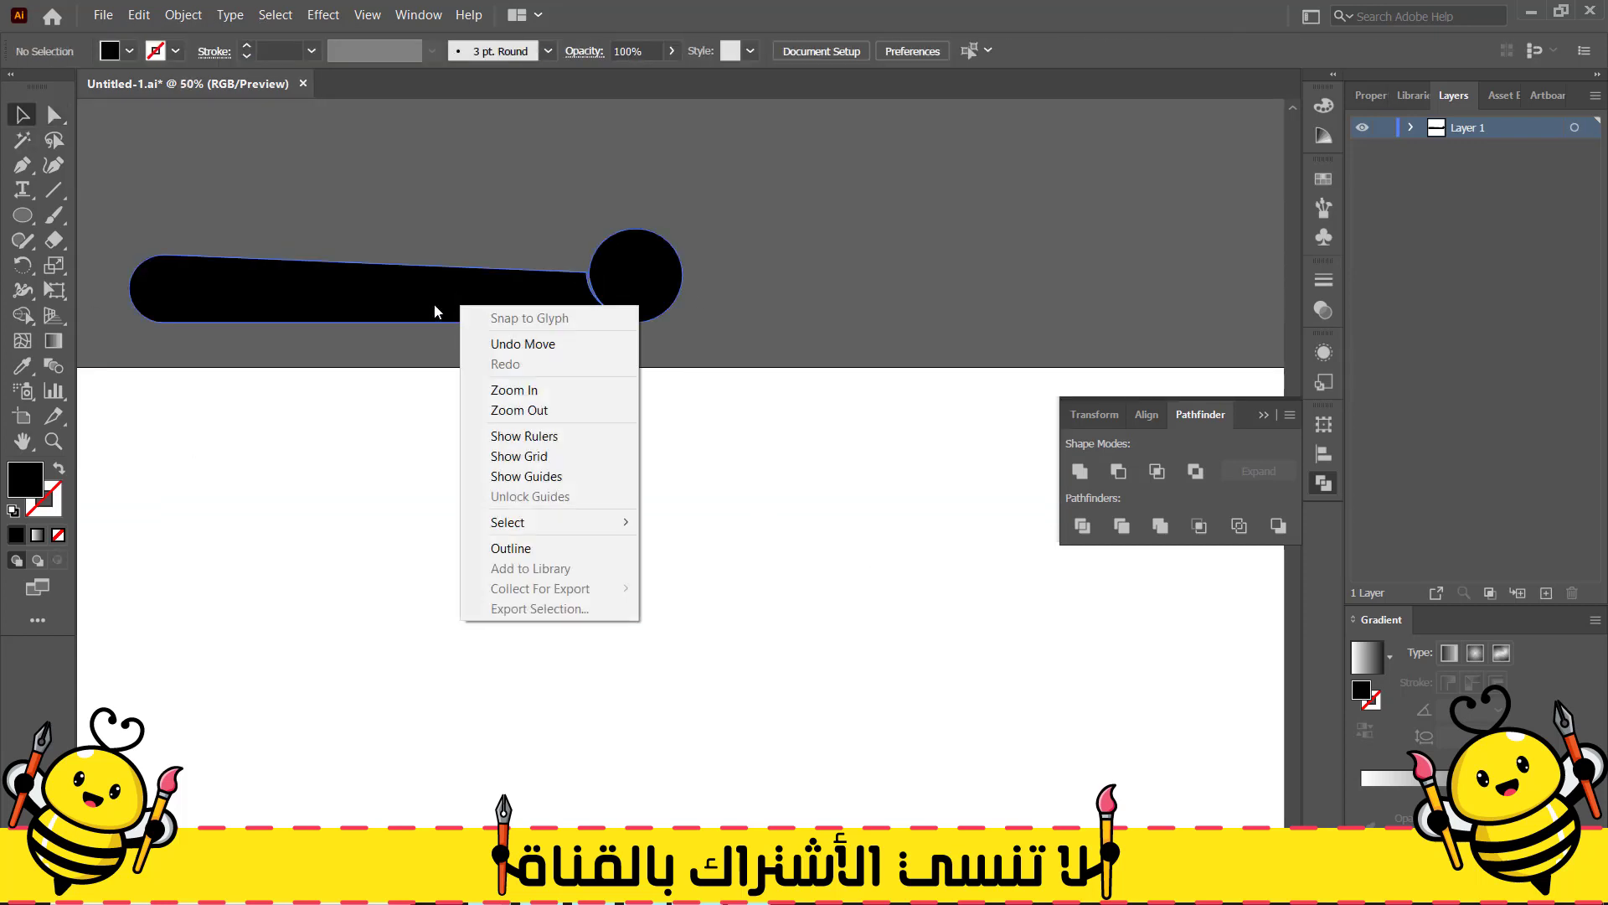
left_click(433, 305)
right_click(430, 304)
mouse_move(503, 613)
left_click(682, 675)
left_click(659, 315)
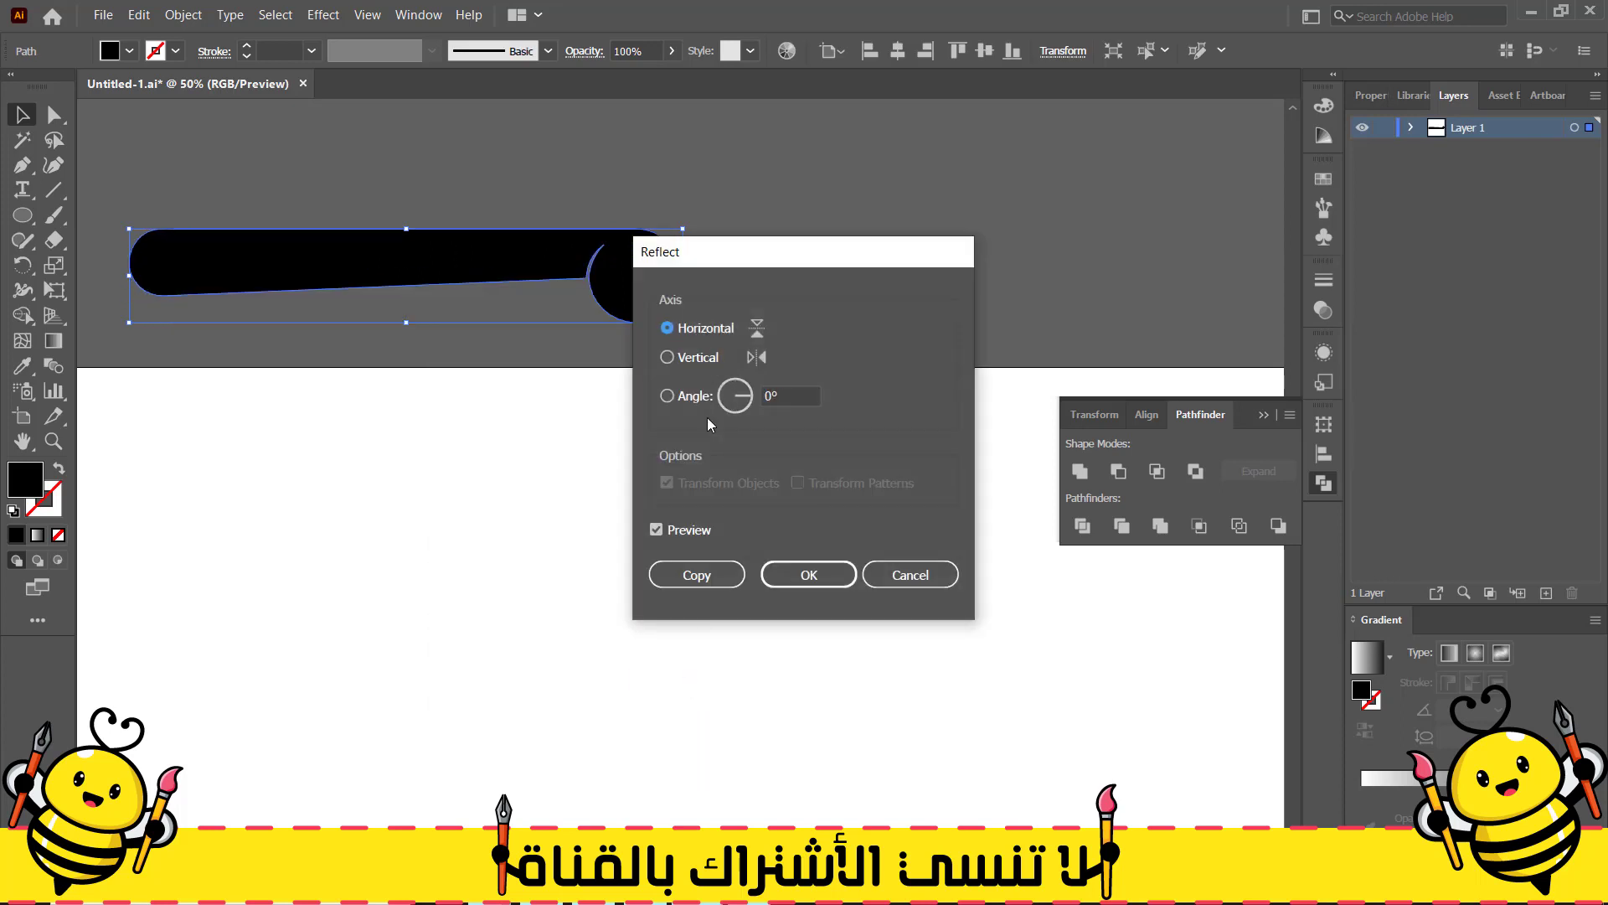
key("Return")
Create an art brush from the original shape, stretched between guides from 0 px to 534.8587 px
mouse_move(469, 259)
left_mouse_down()
mouse_move(477, 373)
mouse_move(1060, 277)
left_mouse_up()
key("ctrl+shift+a")
left_click(1323, 207)
left_click(747, 589)
left_click(576, 315)
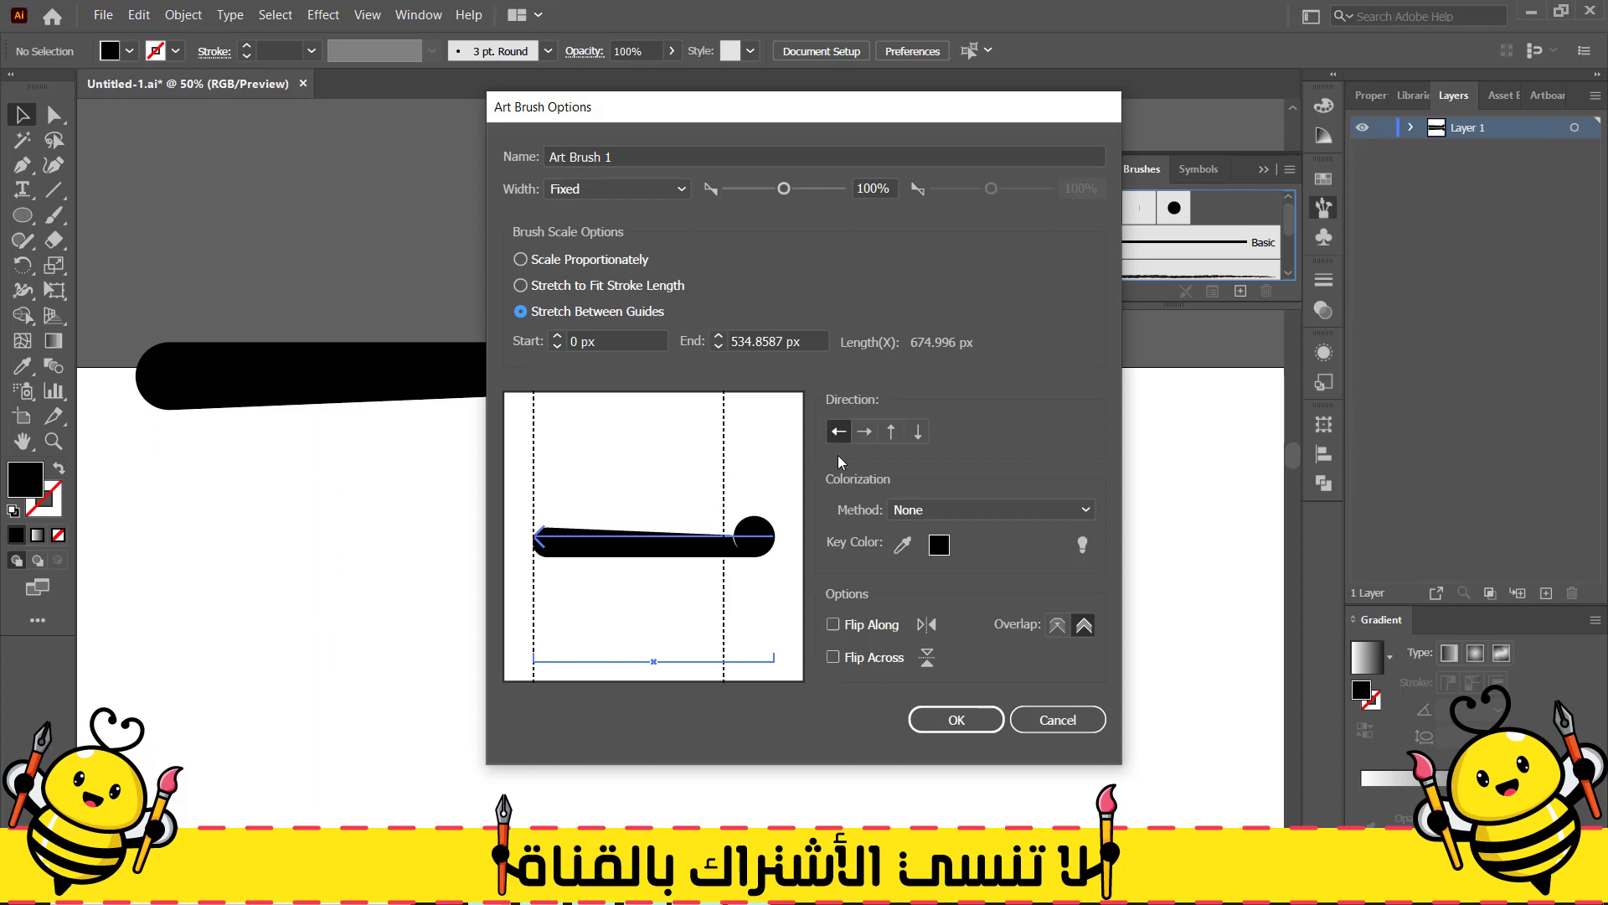
left_click(955, 719)
Create a second art brush from the reflected shape, stretched between guides from 0 px to 531.9391 px
mouse_move(438, 384)
left_mouse_down()
mouse_move(997, 434)
mouse_move(1104, 317)
left_mouse_up()
left_click(752, 591)
left_click(576, 313)
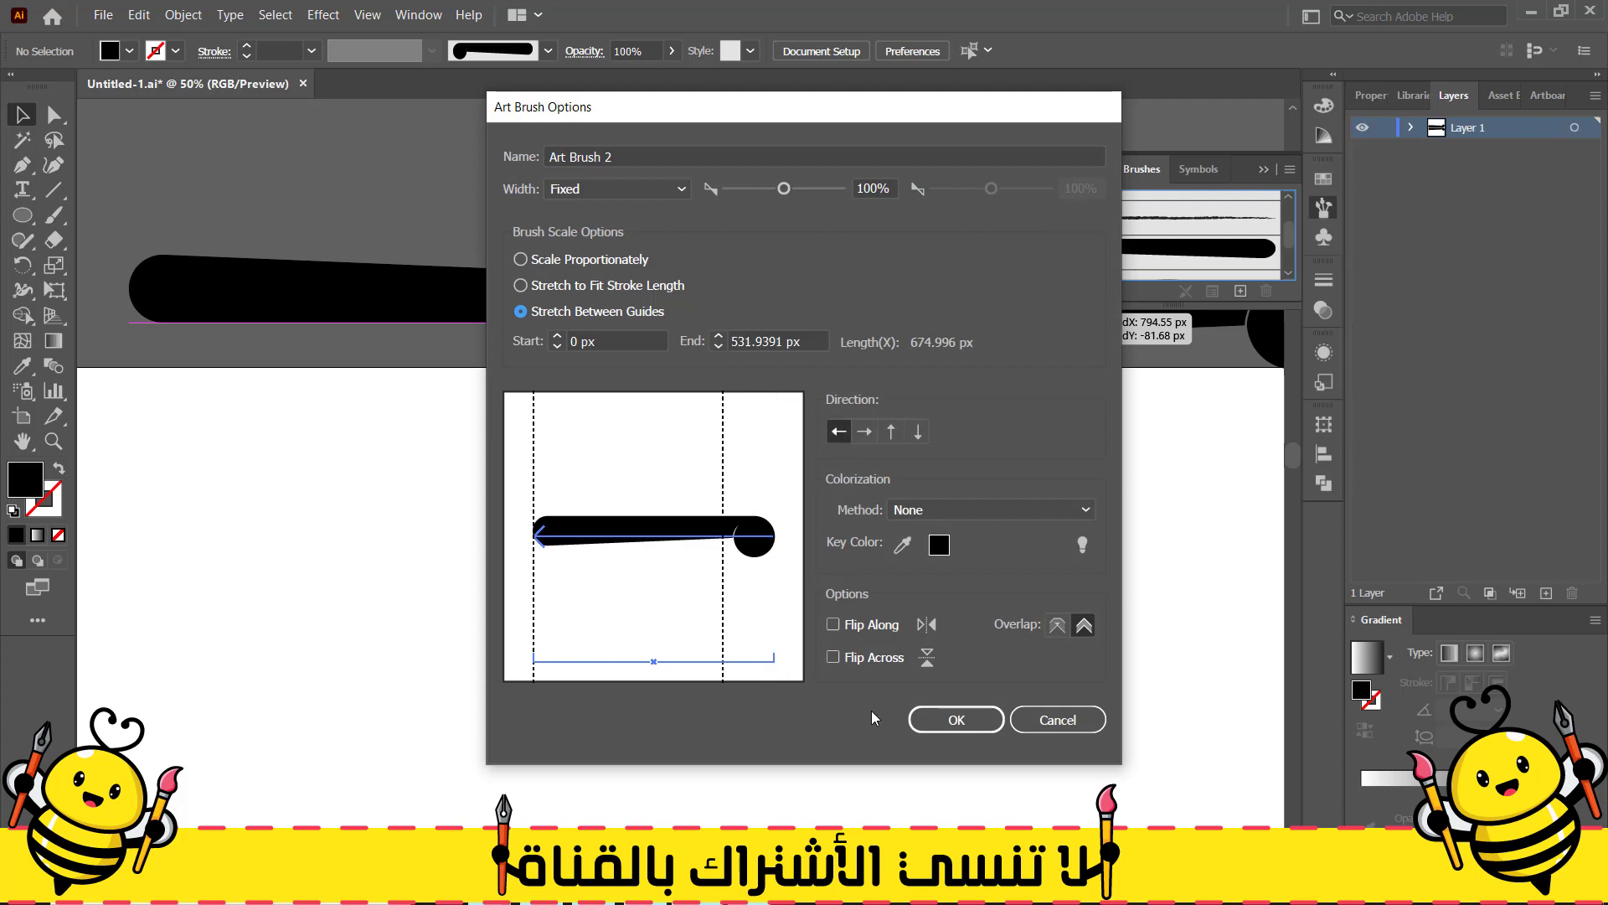
left_click(934, 719)
Move both brush source shapes farther up, clear of the artboard
scroll(917, 693, "down", 1)
left_click_drag(309, 614, 536, 406)
left_click_drag(614, 474, 612, 391)
left_click(997, 662)
scroll(1034, 691, "down", 1)
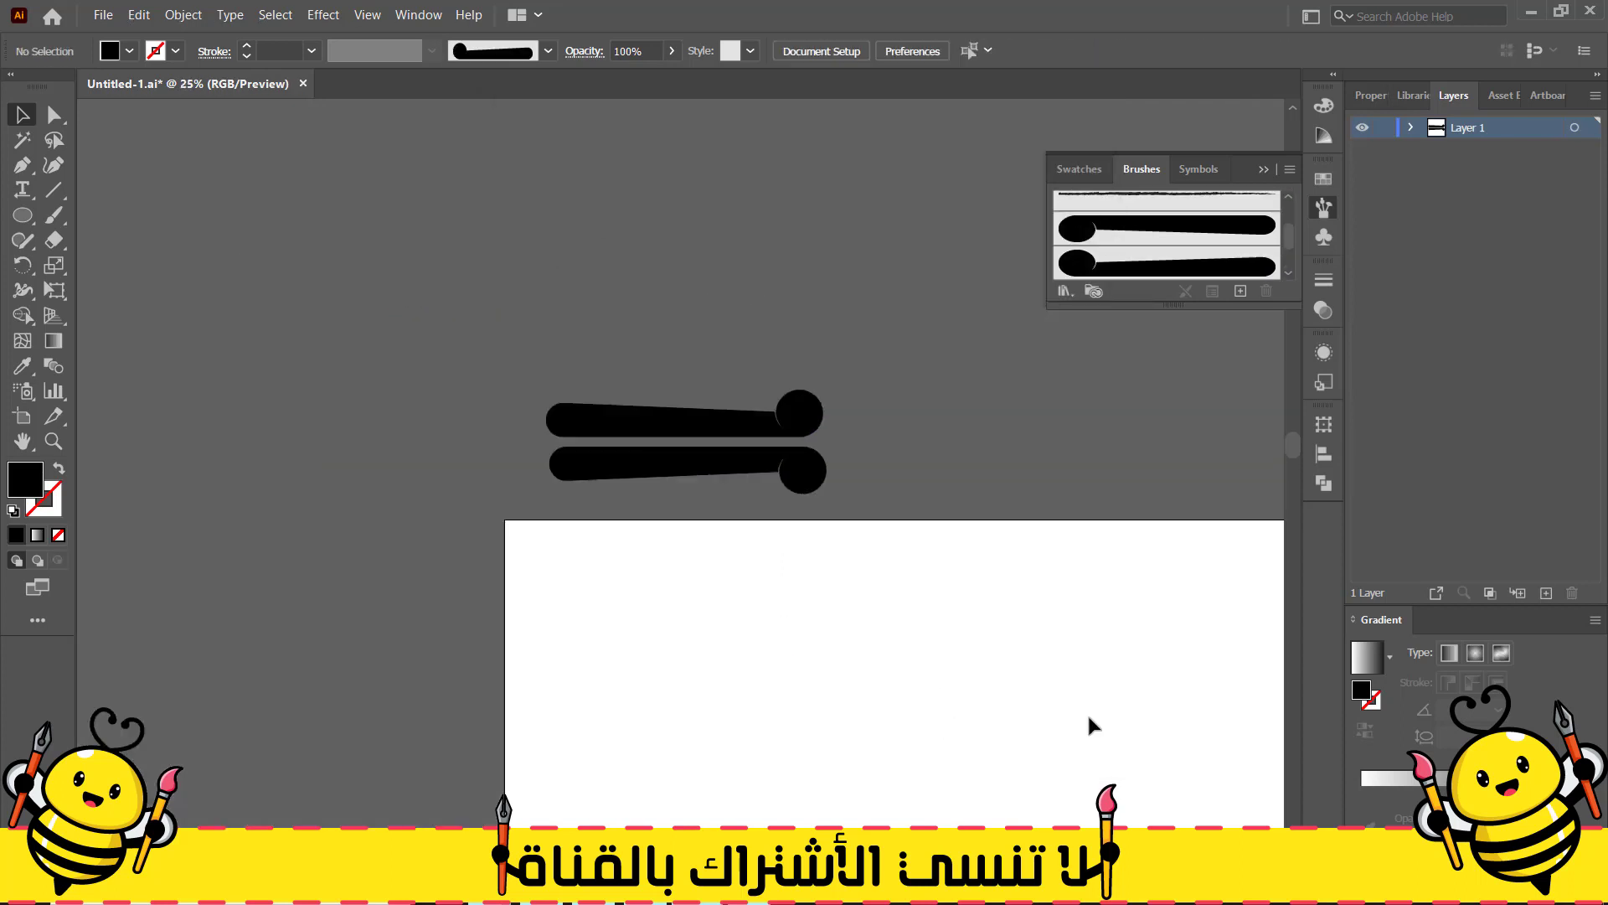
left_click(1158, 225)
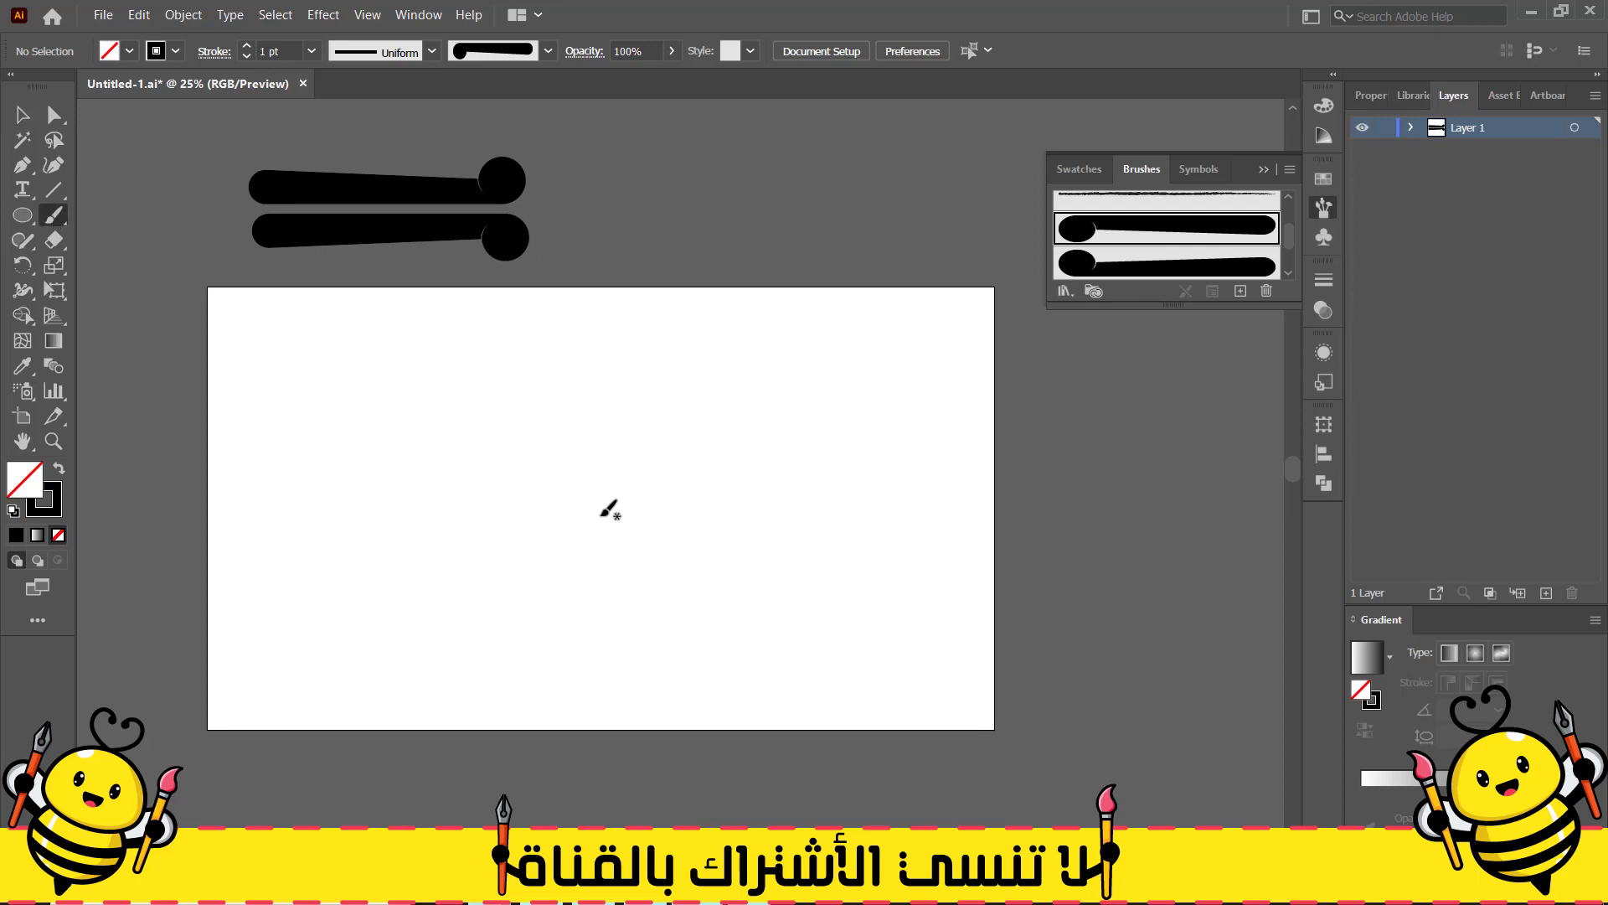
scroll(784, 575, "up", 1)
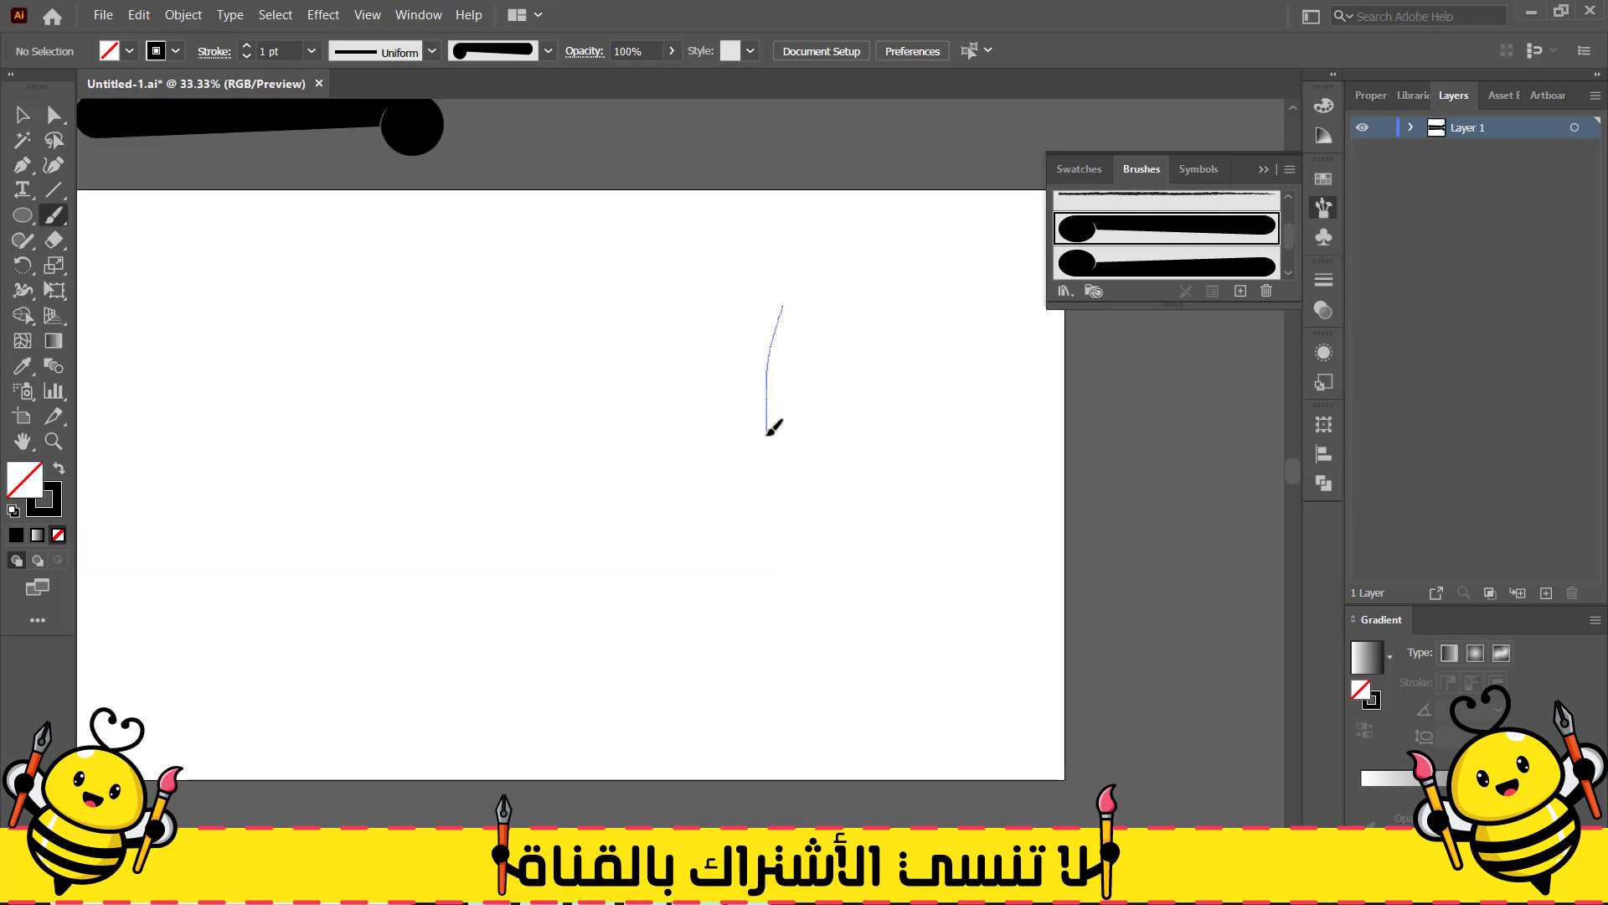
left_click_drag(768, 432, 793, 550)
key("ctrl+z")
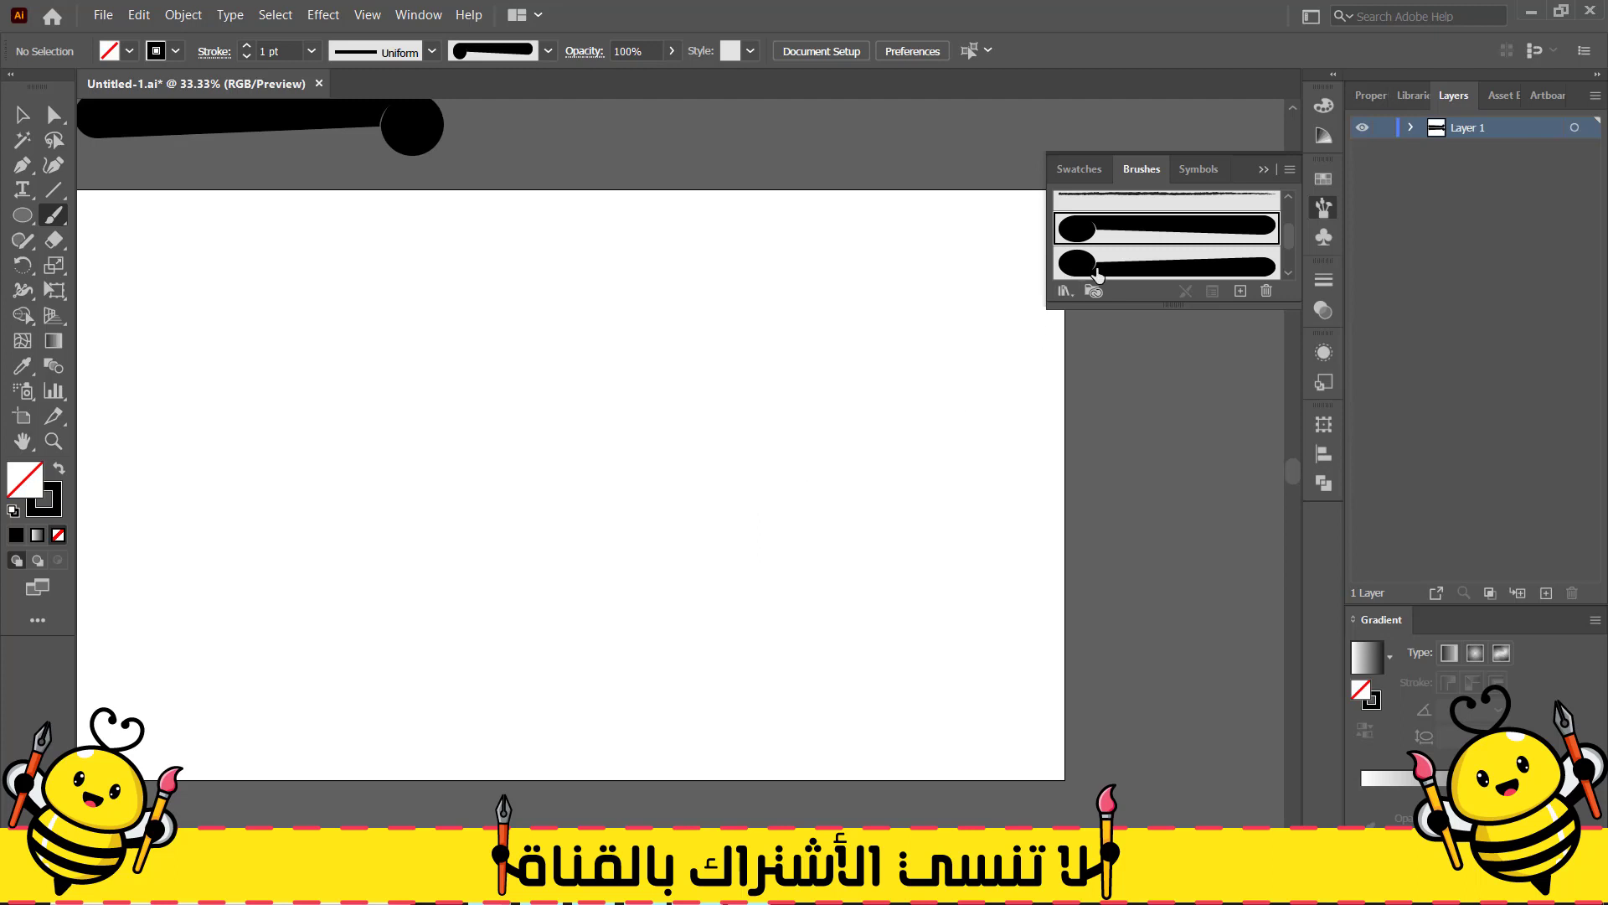
Paint a tall stroke bowed to the left with the second art brush on the artboard's right half, redoing unsatisfactory attempts
left_click_drag(779, 532, 782, 541)
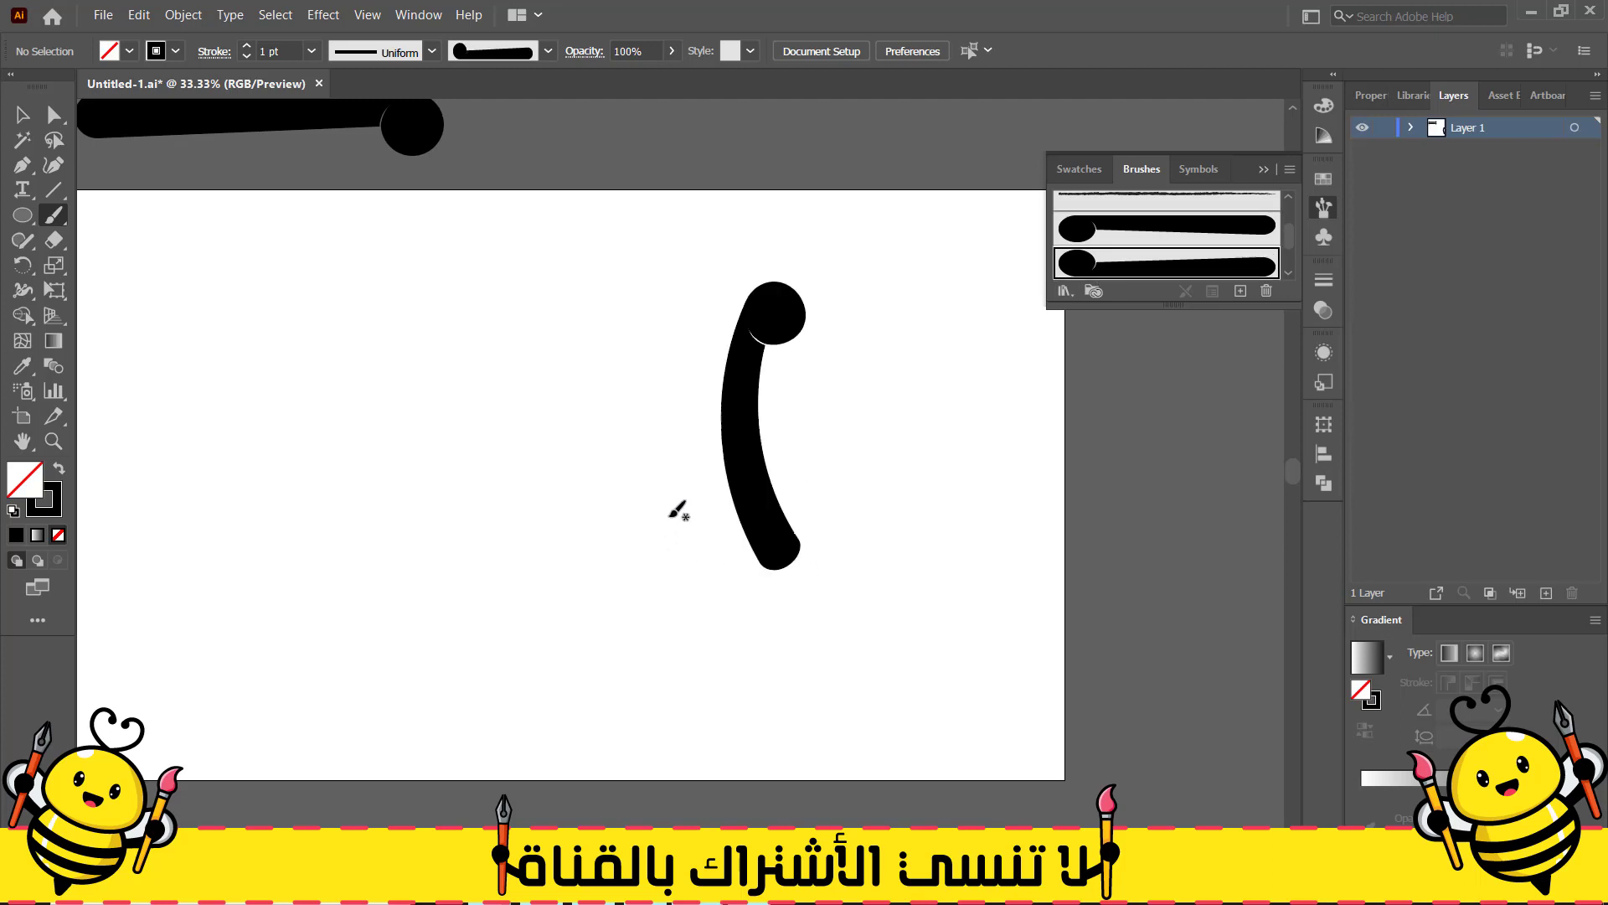
key("ctrl+z")
left_click_drag(753, 294, 765, 538)
key("ctrl+z")
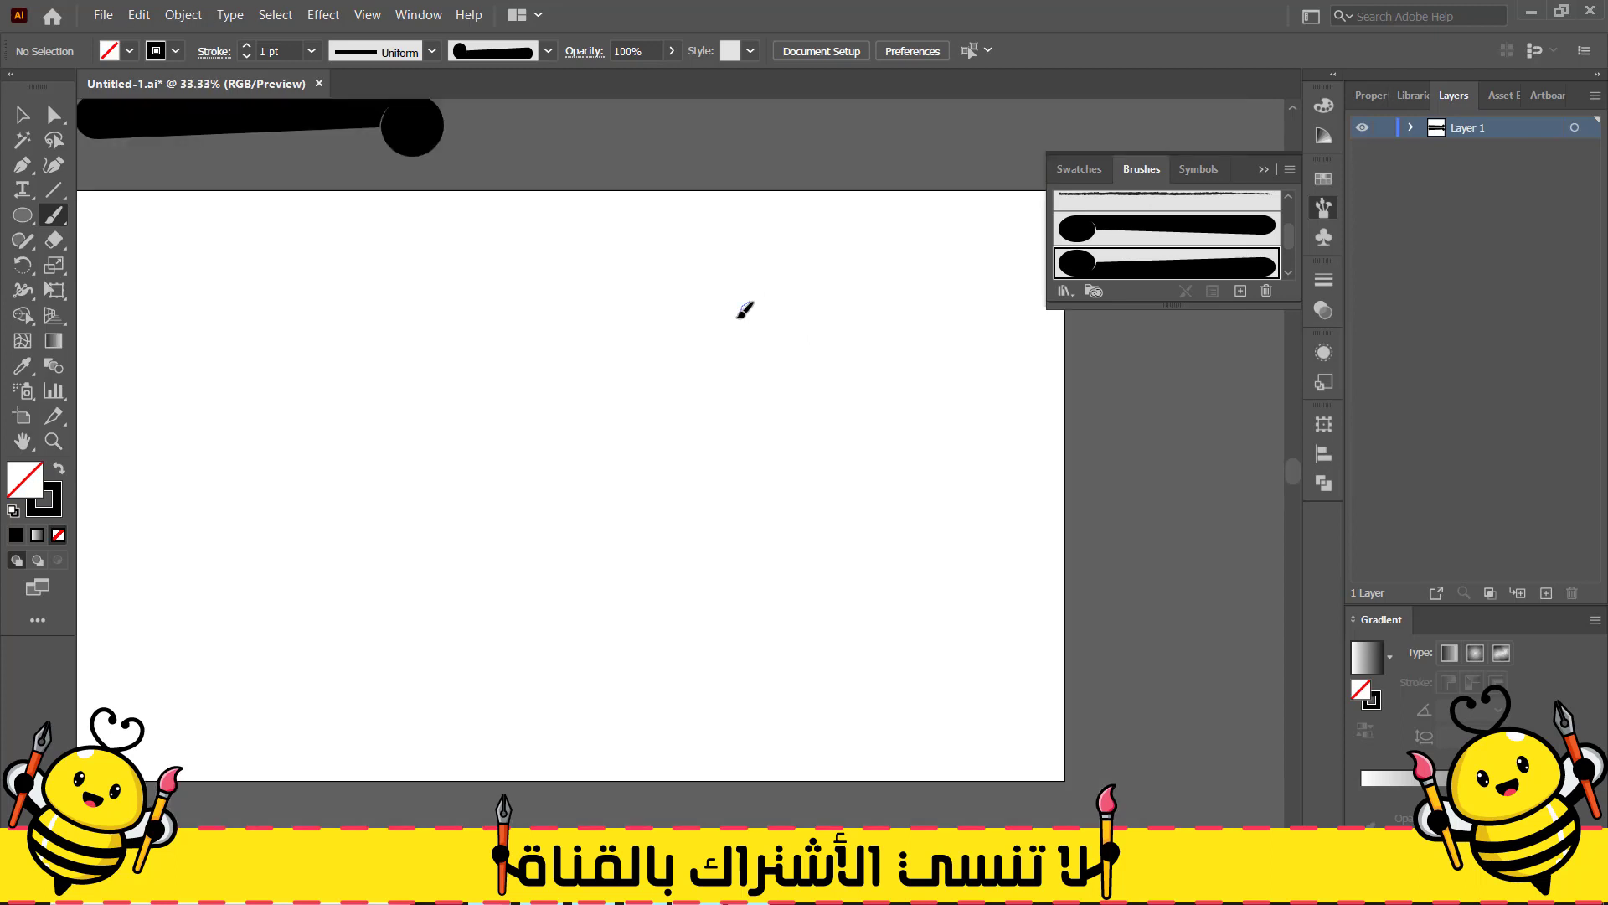
left_click_drag(726, 490, 750, 583)
key("ctrl+z")
left_click_drag(754, 313, 758, 587)
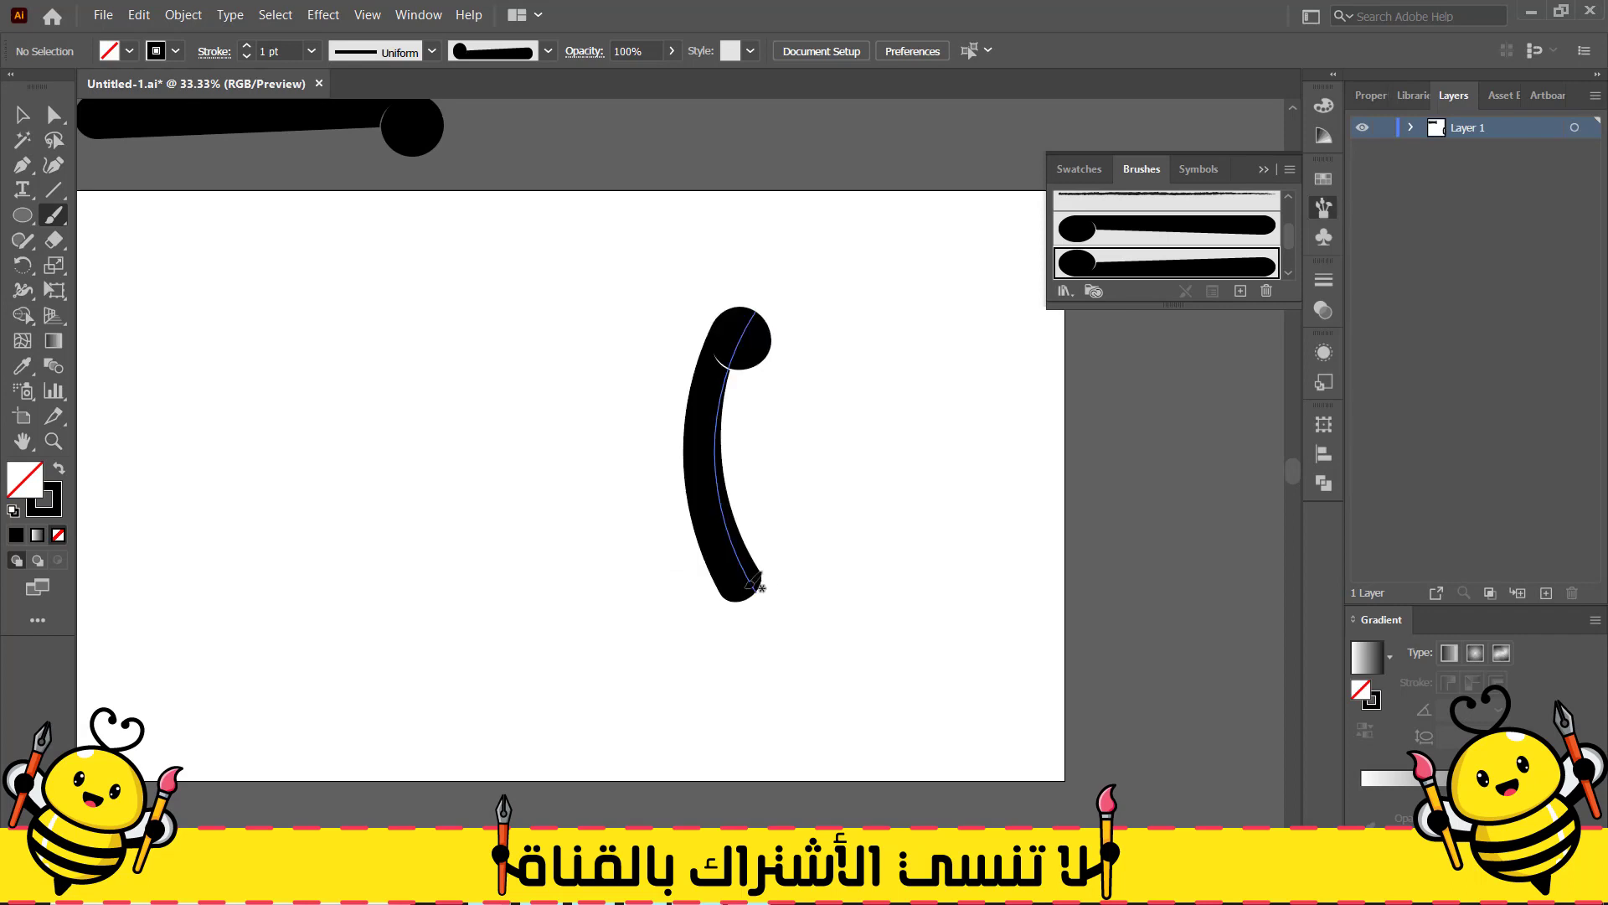
left_click(22, 114)
Draw a circle to the left of the curved stroke and give it a black fill without a stroke
mouse_move(548, 467)
left_mouse_down()
mouse_move(580, 417)
mouse_move(531, 423)
mouse_move(594, 494)
left_mouse_up()
key("l")
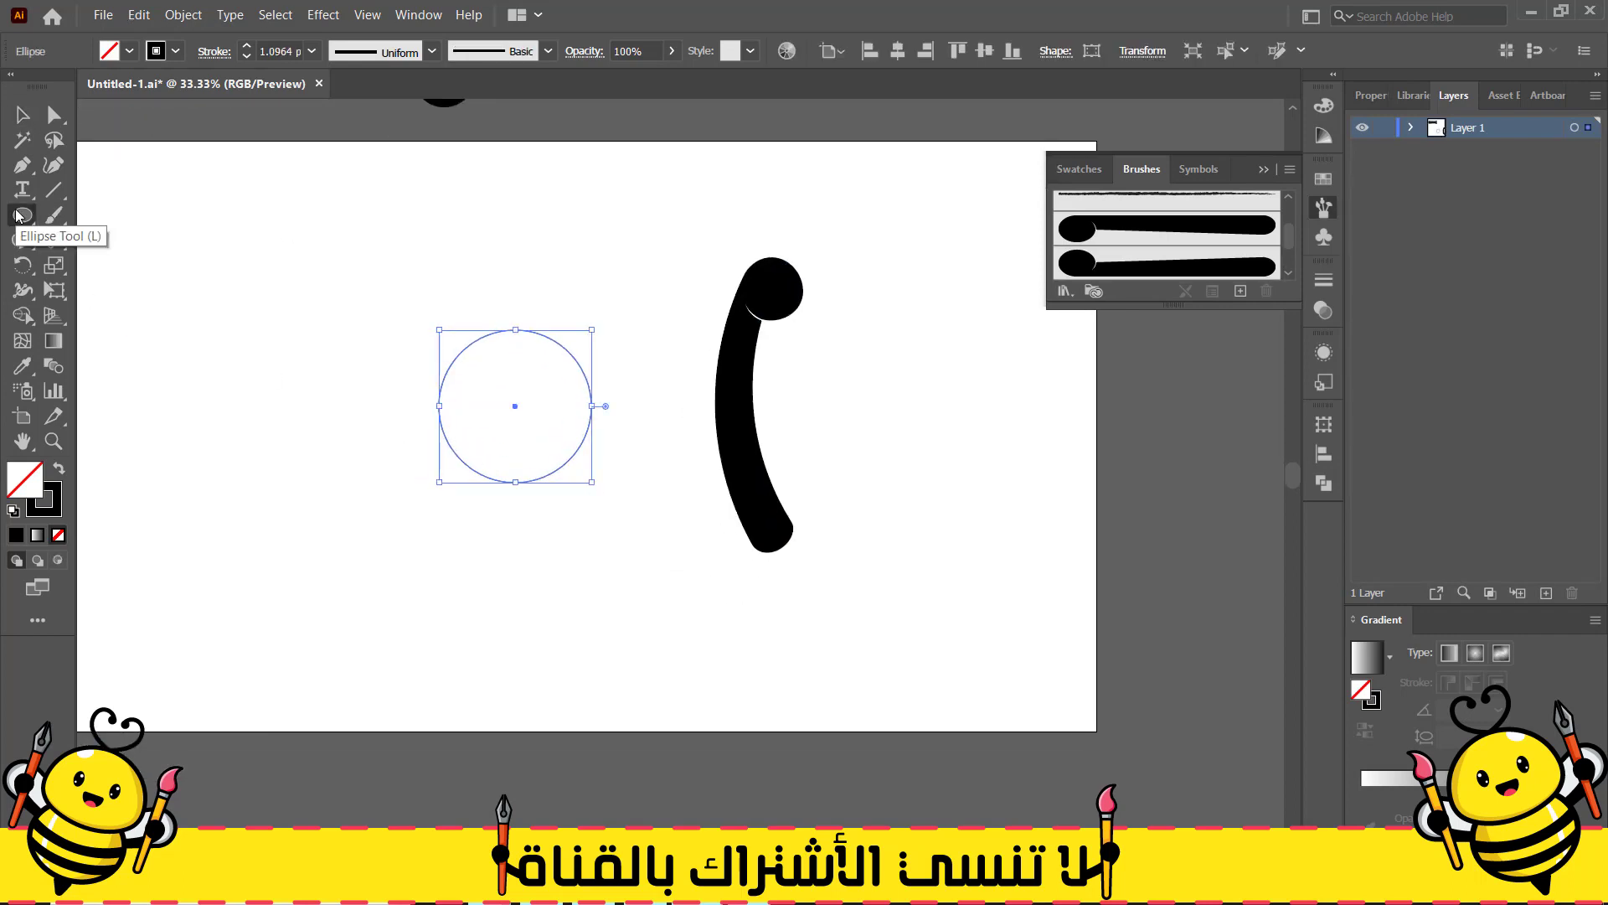
left_click(58, 468)
left_click(284, 280)
Draw a narrow vertical rounded rectangle inside the circle and align both shapes on their horizontal and vertical centers
scroll(488, 416, "up", 1)
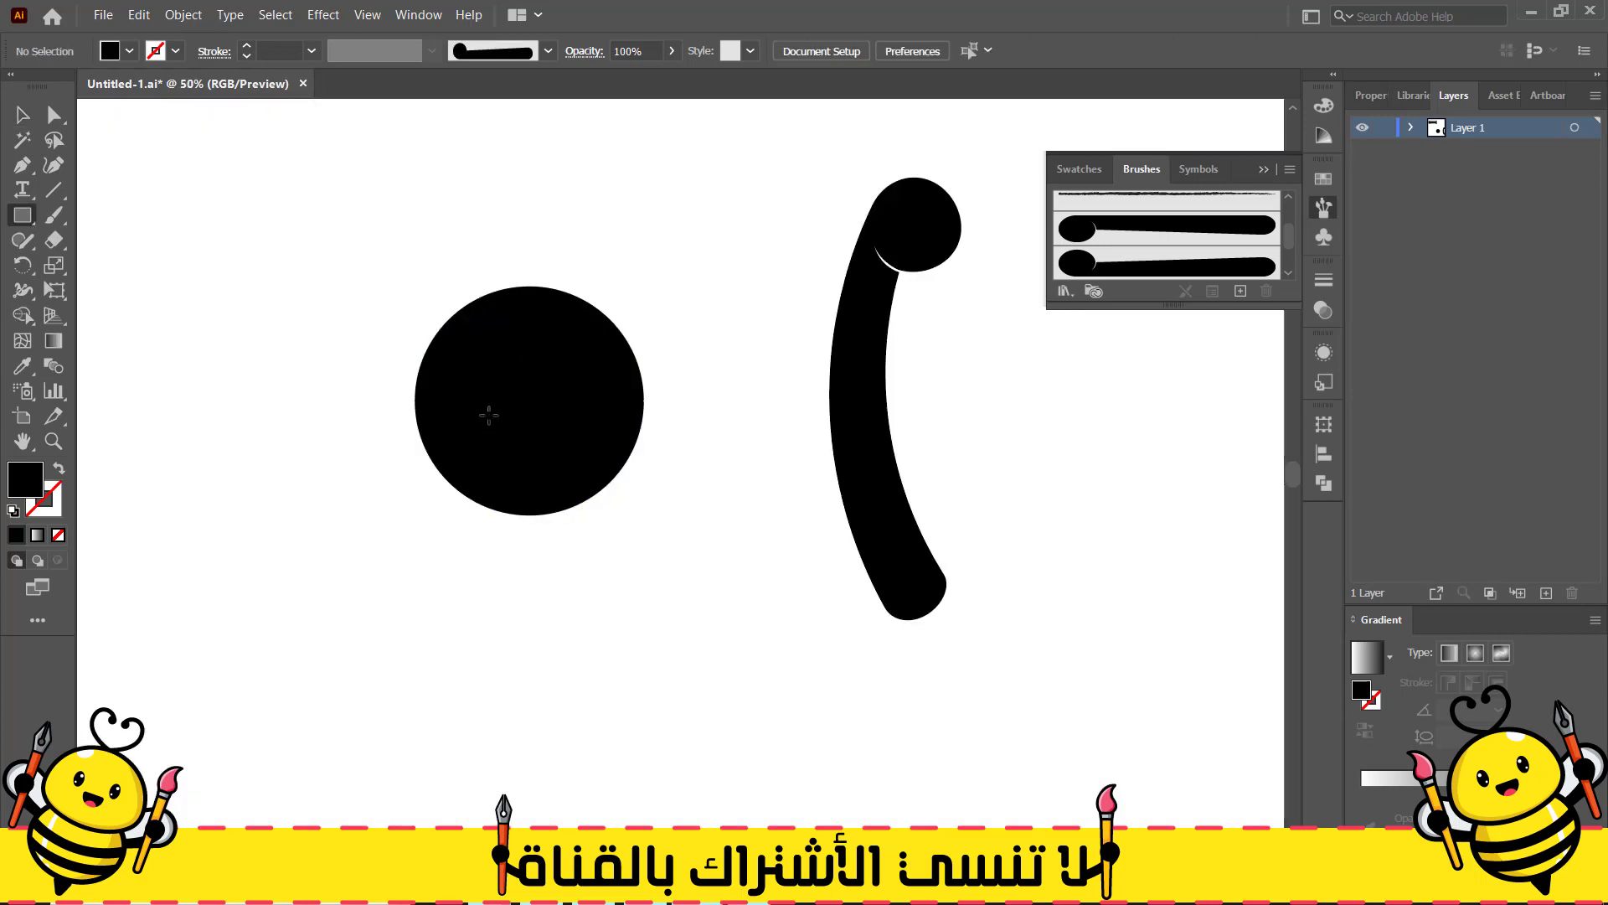
left_click_drag(503, 337, 540, 377)
left_click(22, 115)
left_click_drag(351, 260, 570, 419)
left_click(900, 52)
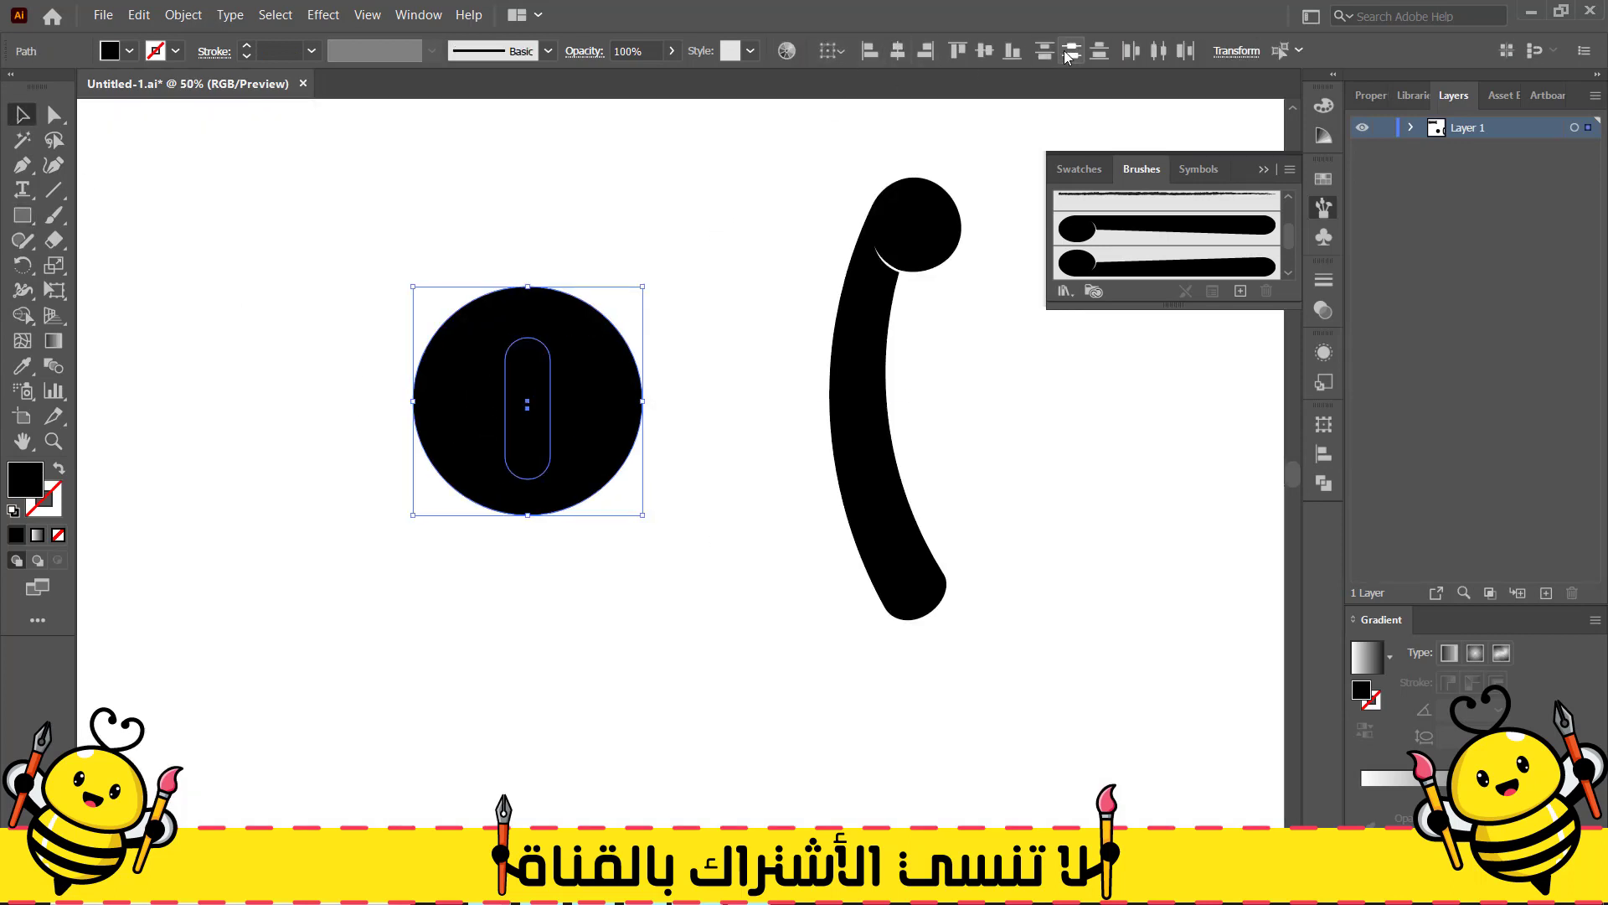
left_click(985, 52)
Enlarge the rounded rectangle slightly about its center within the circle
left_click(296, 459)
left_click(528, 411)
left_click_drag(528, 475, 559, 489)
left_click(335, 463)
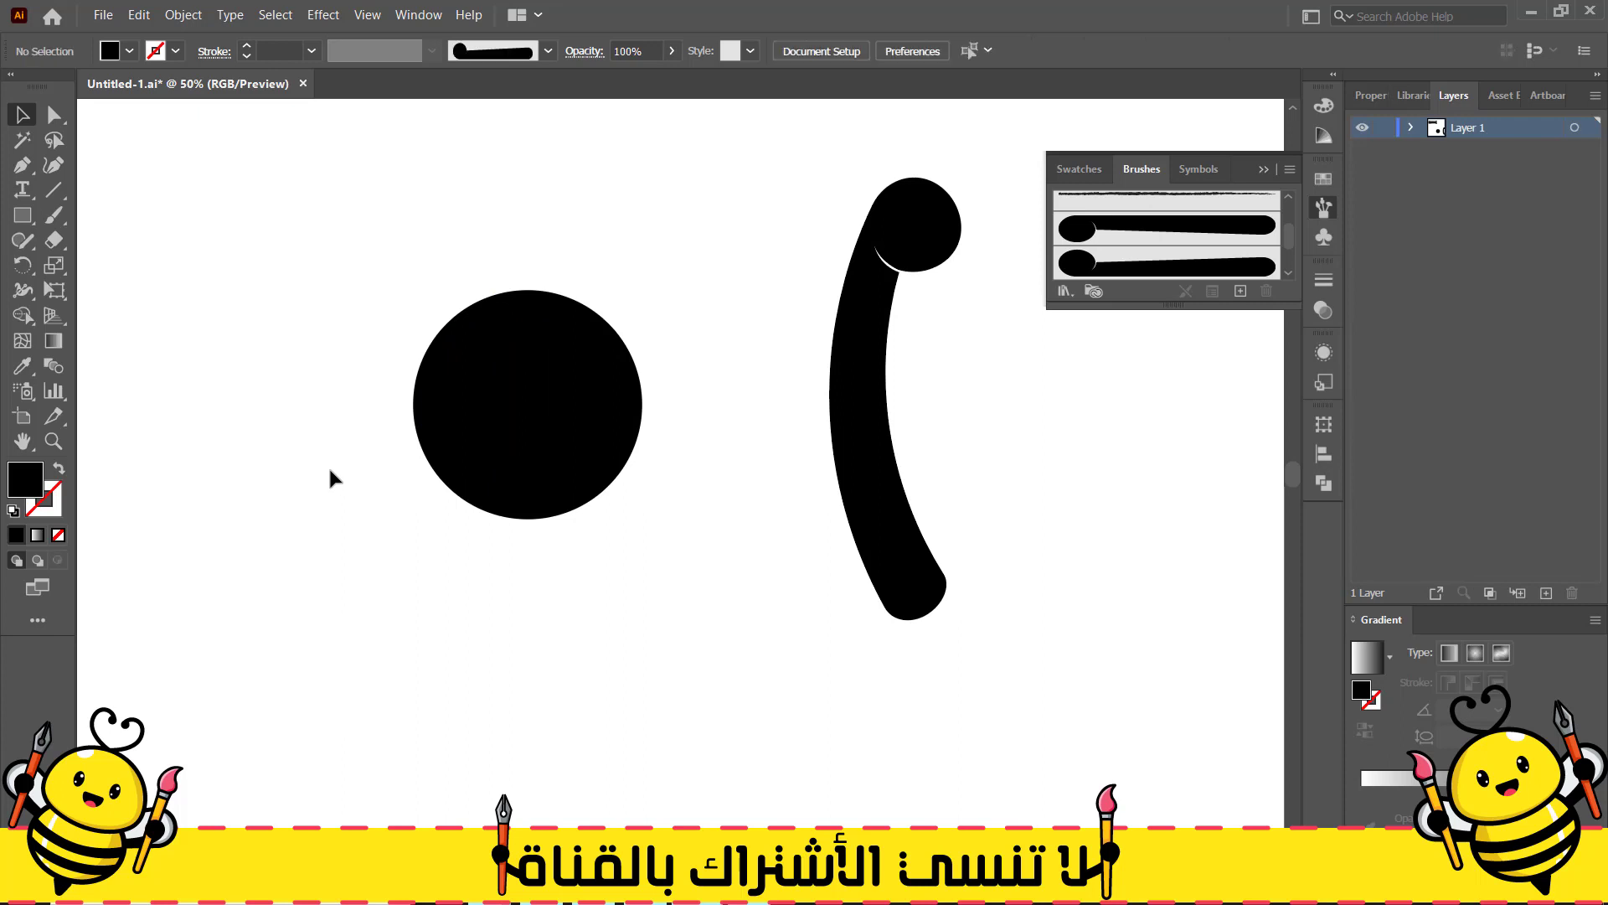
Cut the rounded rectangle out of the black circle with the Minus Front shape mode
left_click_drag(328, 465, 630, 236)
left_click(1324, 482)
left_click(1080, 472)
left_click(1119, 470)
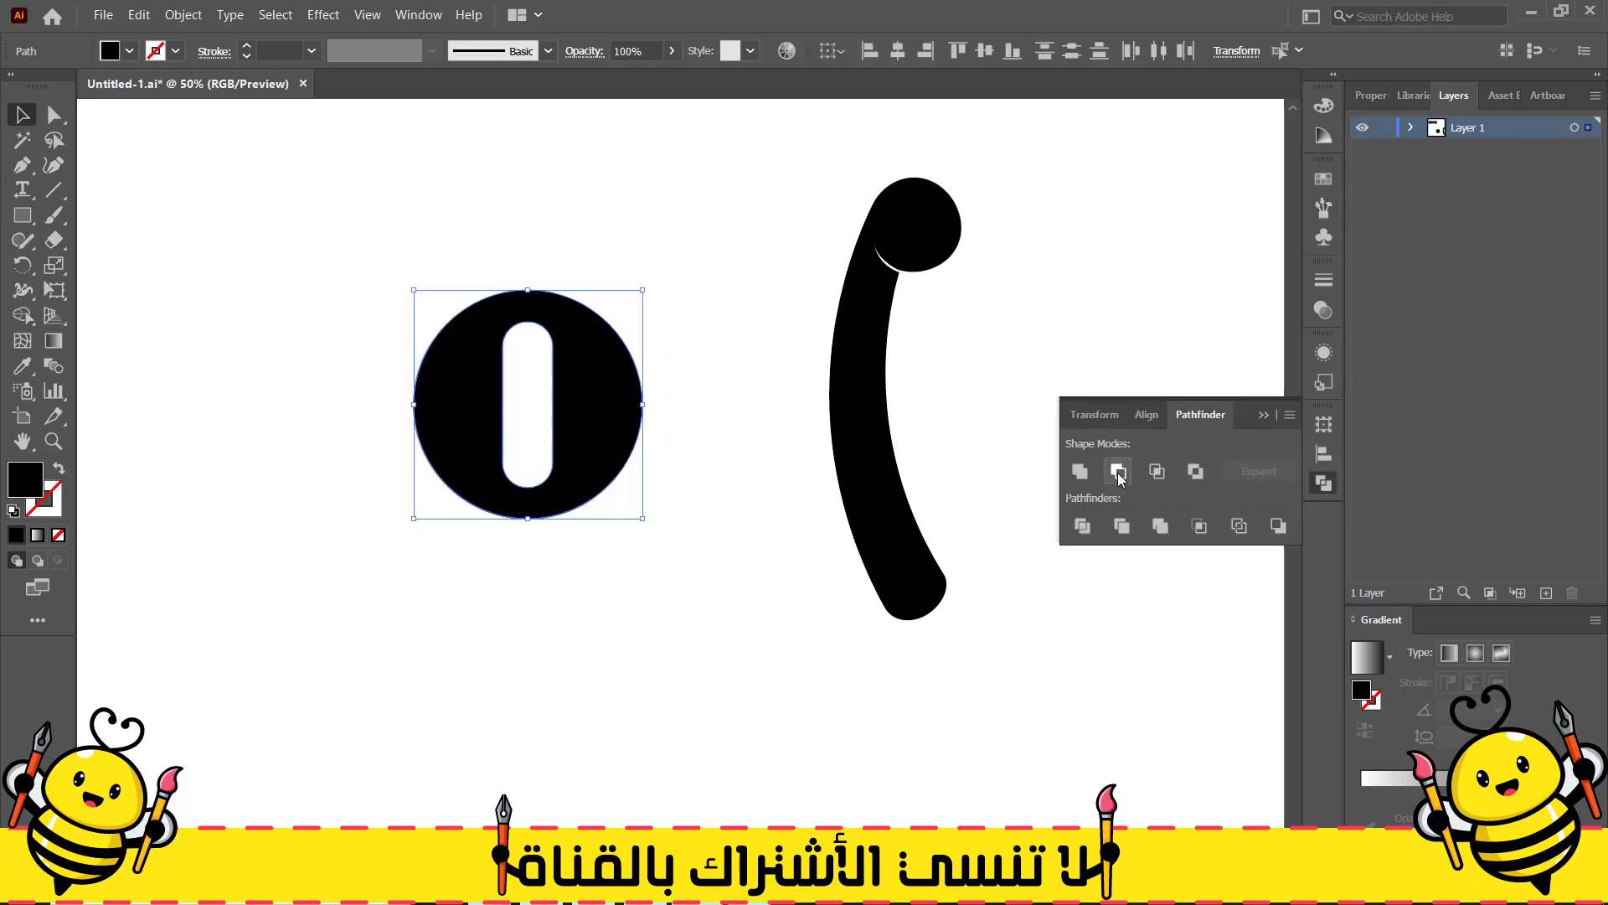
left_click(90, 168)
key("ctrl+minus")
left_click_drag(432, 211, 447, 325)
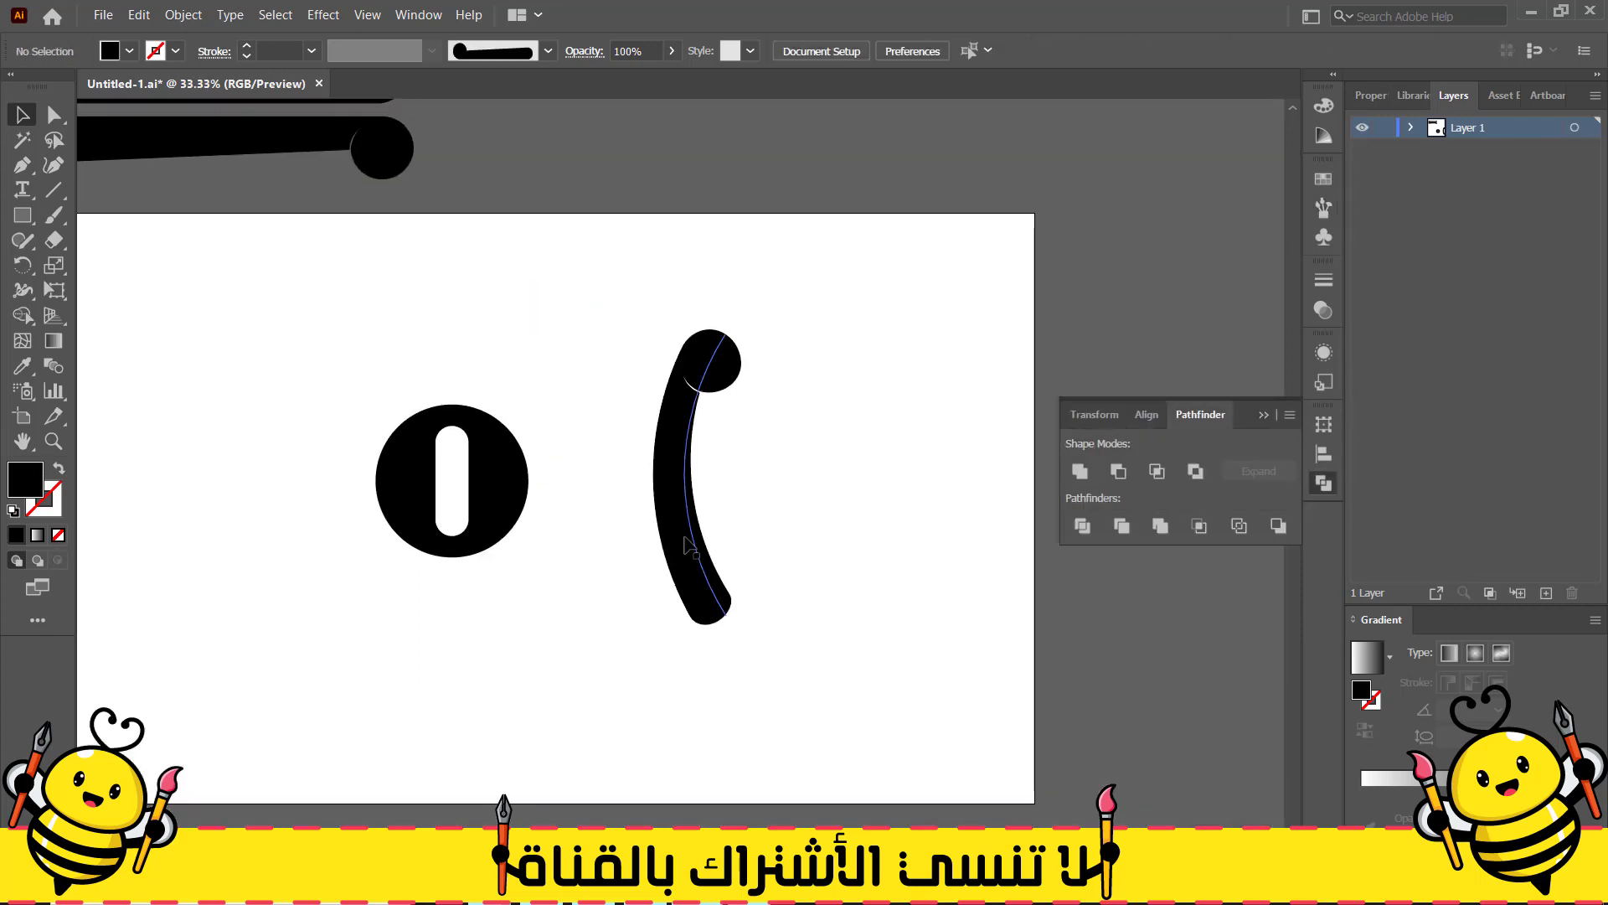
left_click(720, 366)
left_click_drag(721, 366, 310, 277)
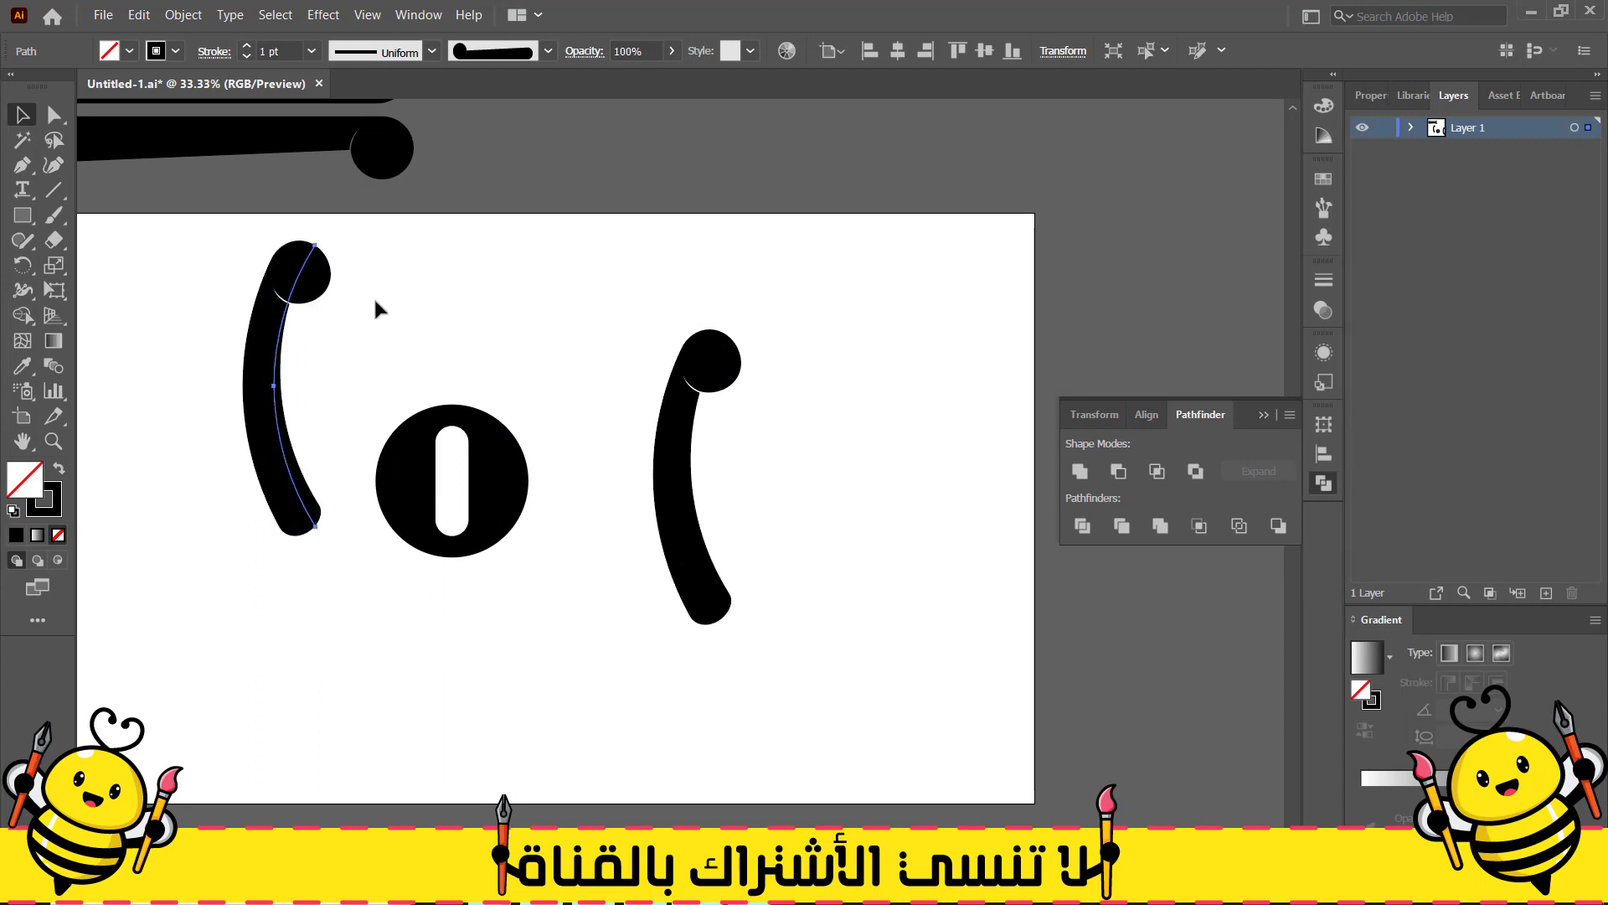
key("ctrl+z")
key("b")
scroll(412, 387, "up", 1)
left_click_drag(355, 303, 293, 389)
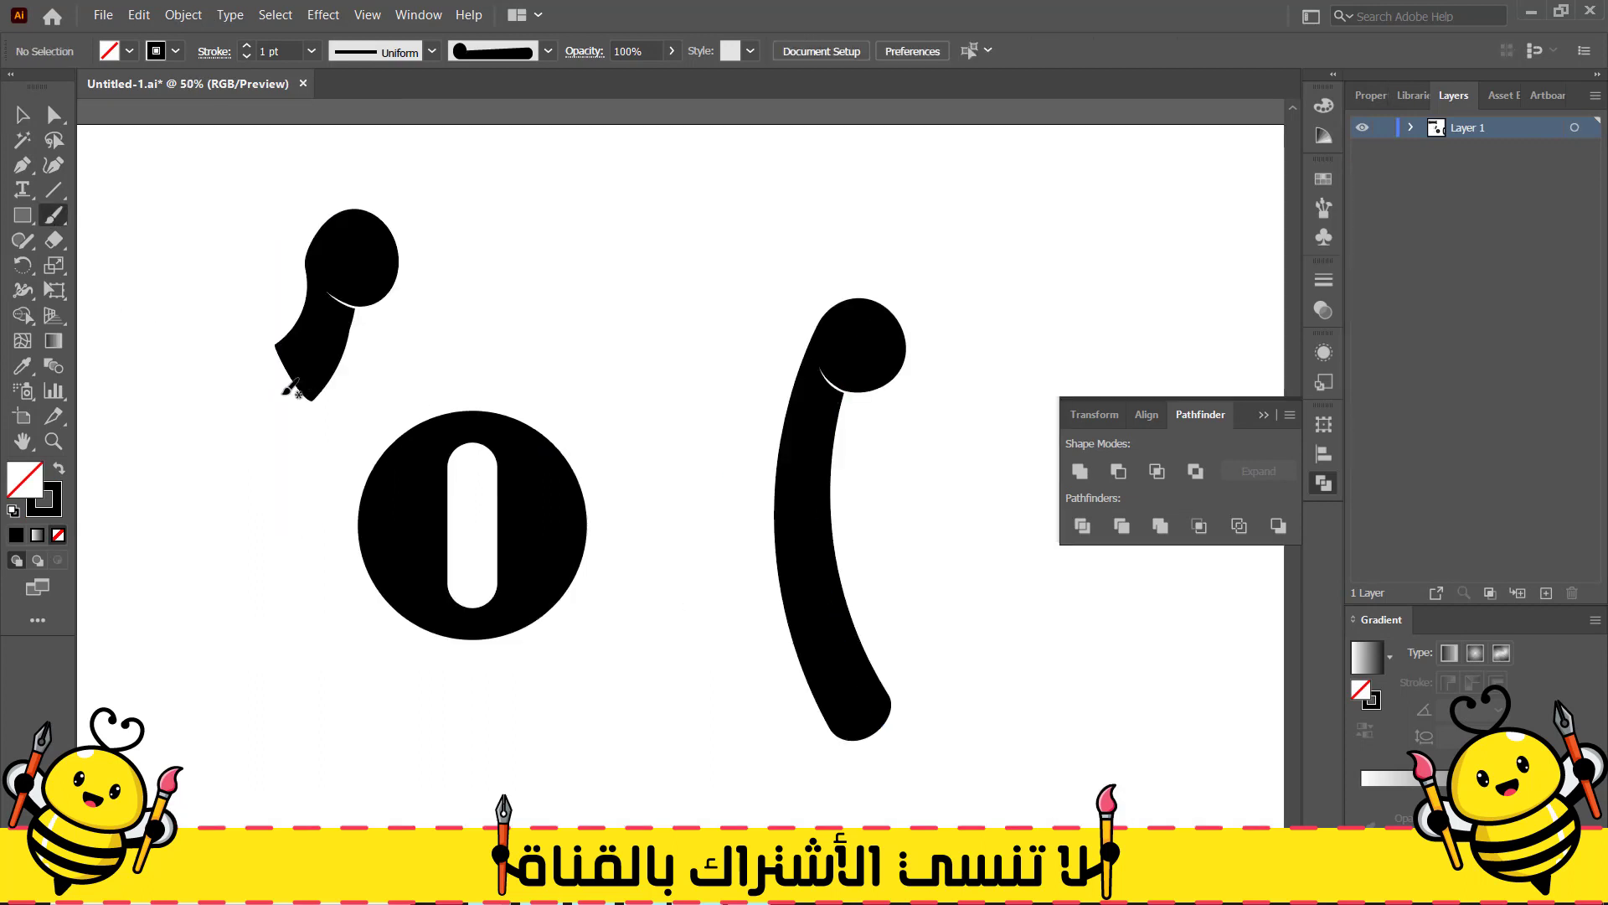
key("ctrl+z")
Try the first art brush on the selected curved stroke and restore the second art brush
left_click_drag(269, 262, 312, 337)
left_click(1323, 207)
left_click(1195, 234)
left_click(1122, 264)
left_click(22, 115)
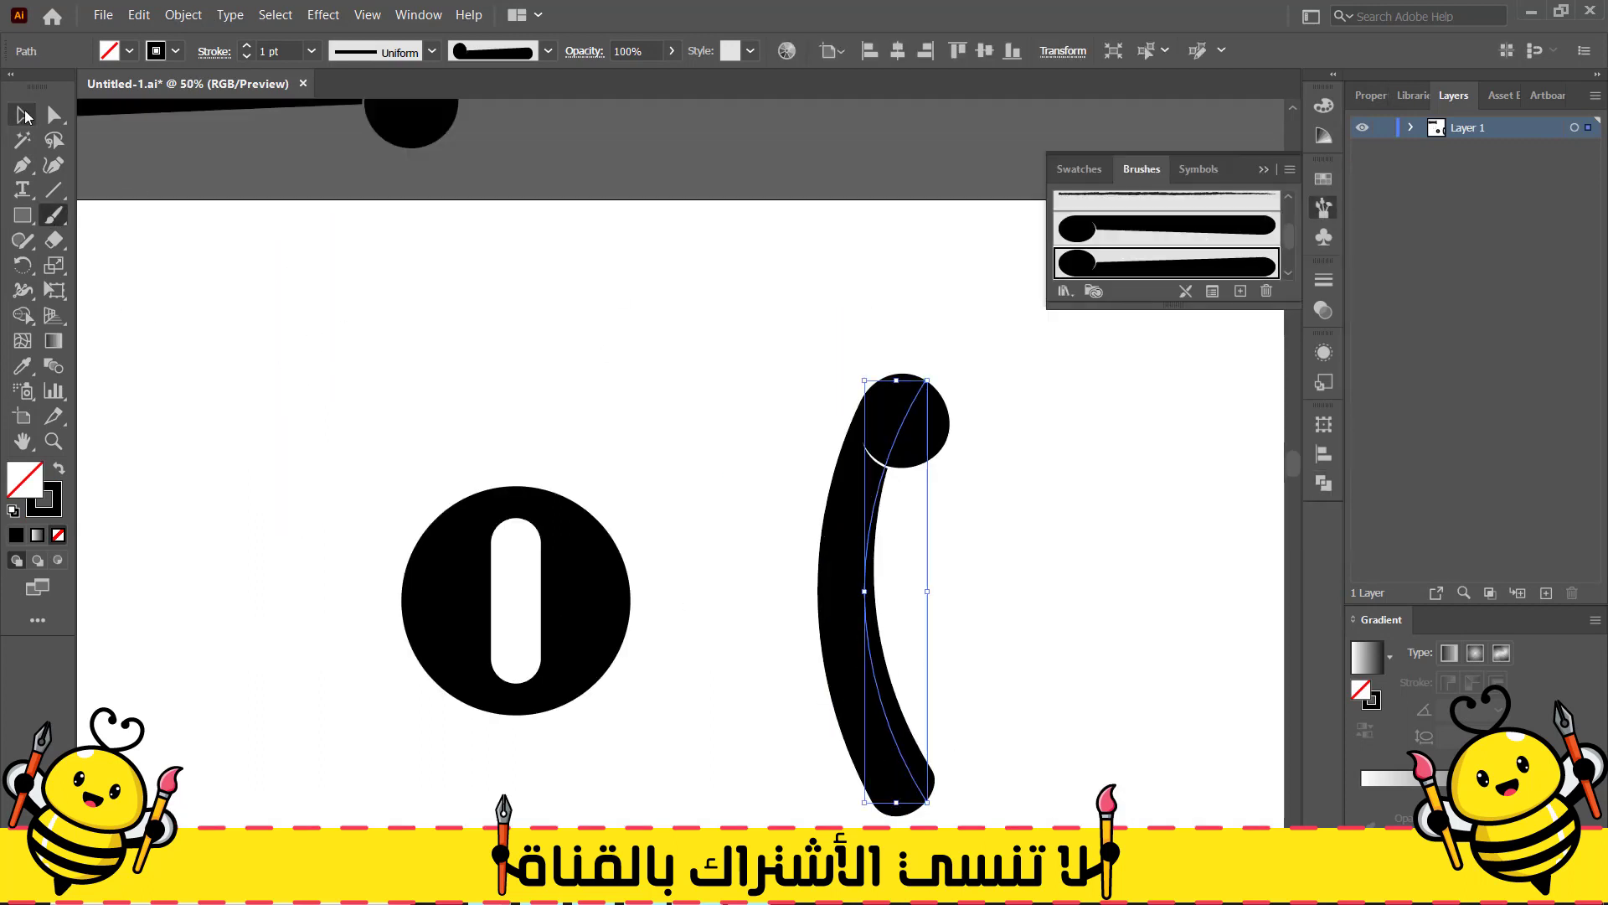
Paint a short curved comma-like stroke above the circle with the first ball-ended art brush
left_click(335, 318)
left_click(1109, 236)
left_click_drag(359, 304, 267, 476)
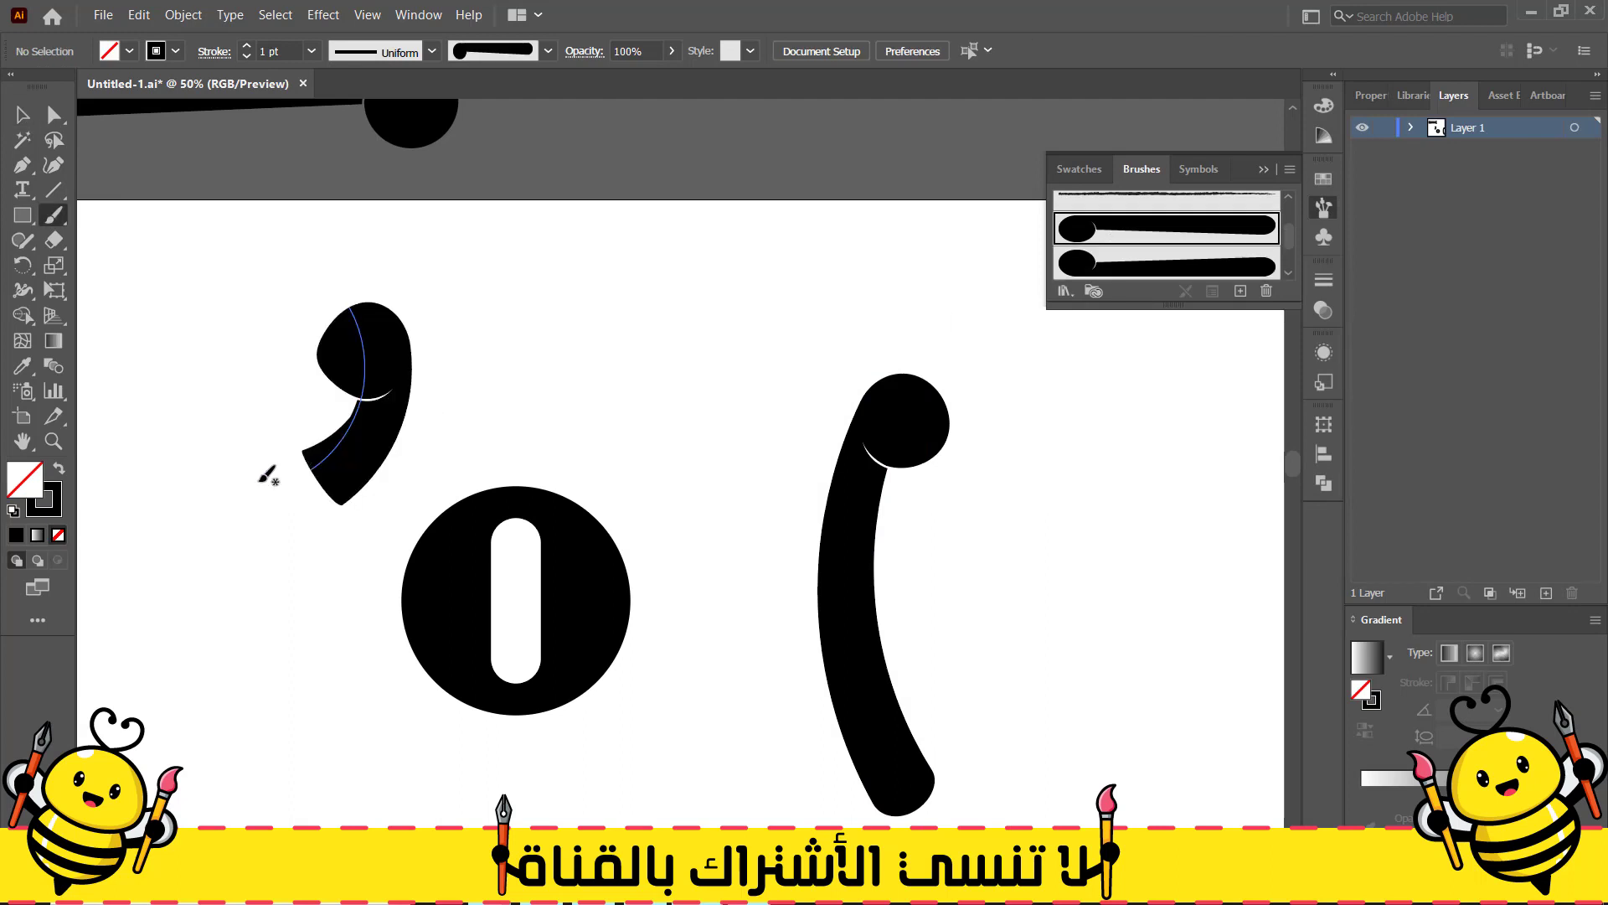
Set the weight of the short curved stroke to 0.5 pt
left_click(248, 57)
left_click(248, 57)
left_click(248, 57)
key("v")
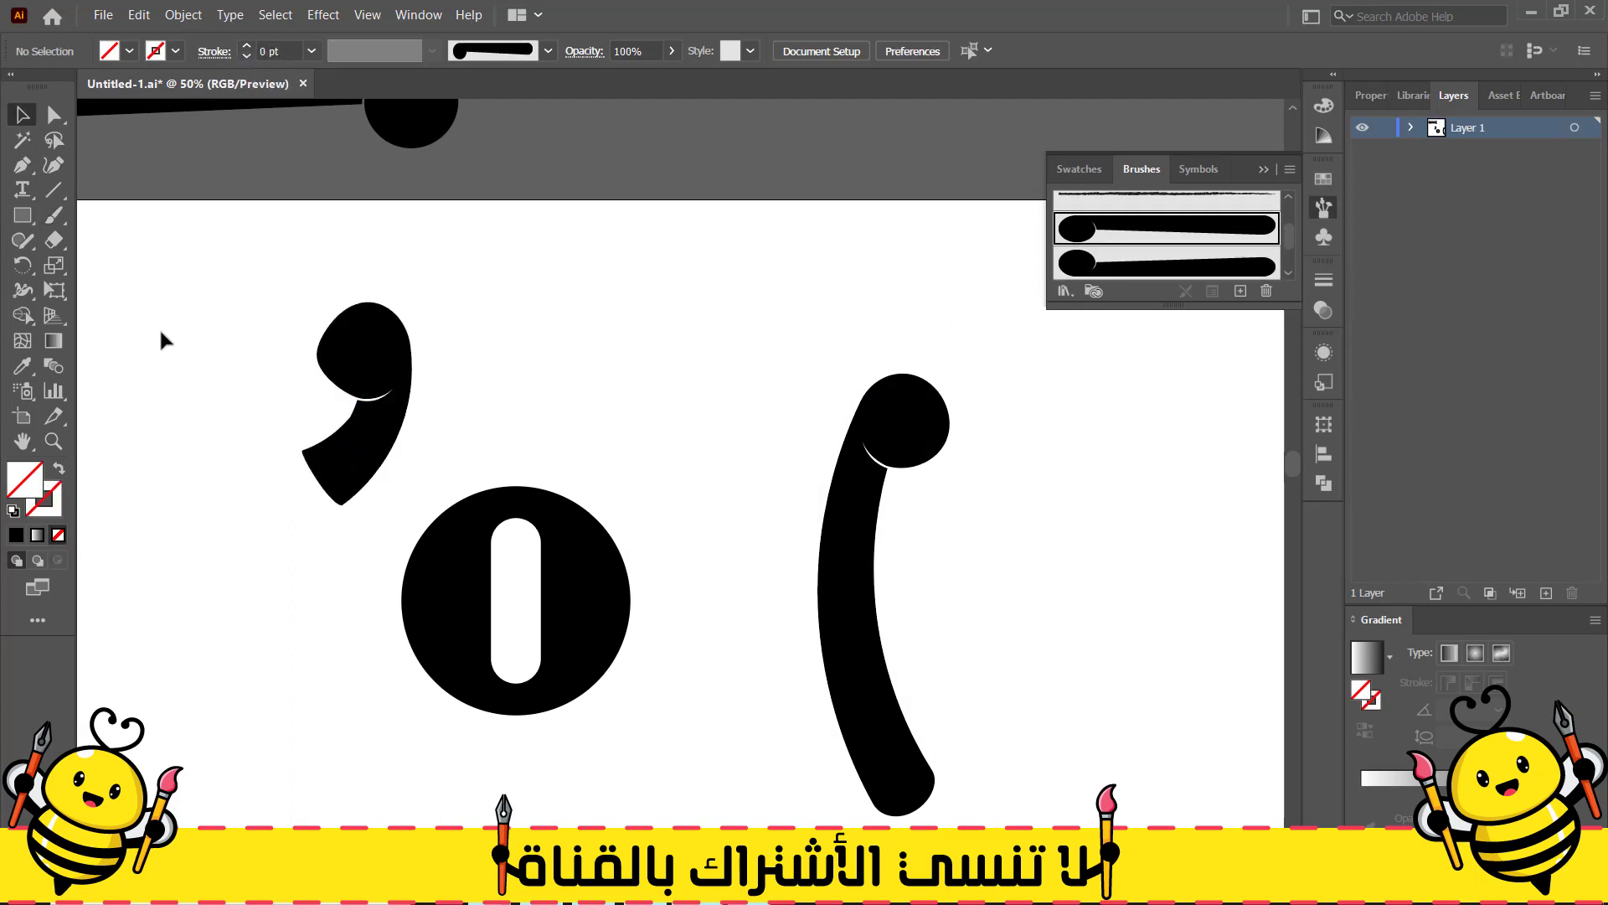
left_click_drag(225, 293, 375, 436)
left_click(250, 56)
left_click(250, 57)
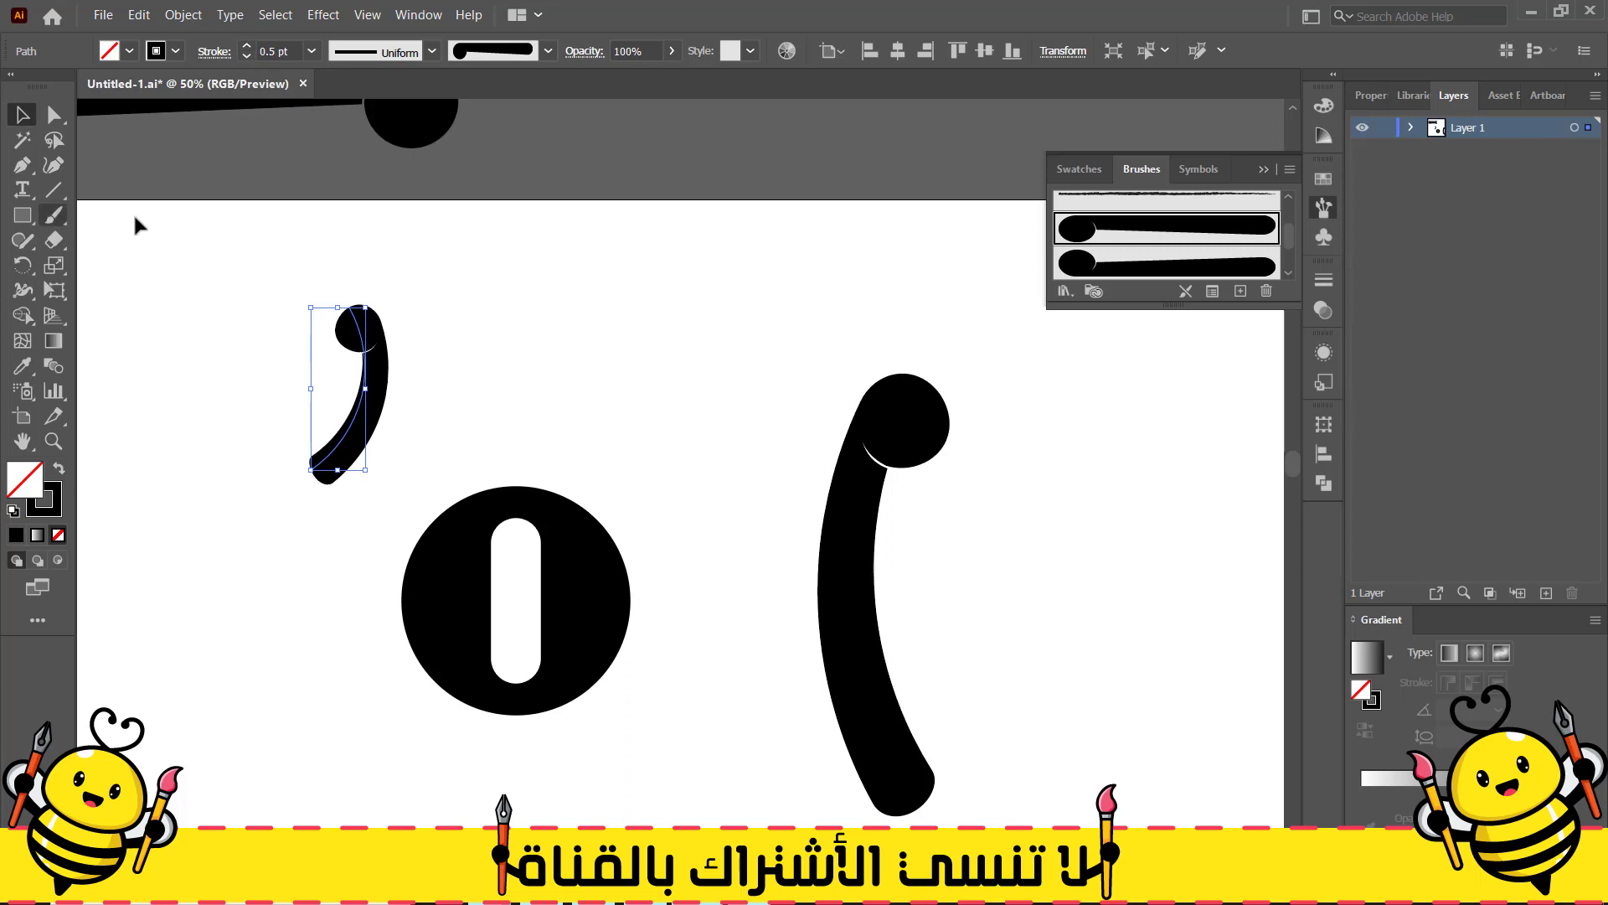
Try a tapered triangular width profile on the short curved stroke
left_click(1316, 280)
left_click(1206, 596)
left_click(1173, 485)
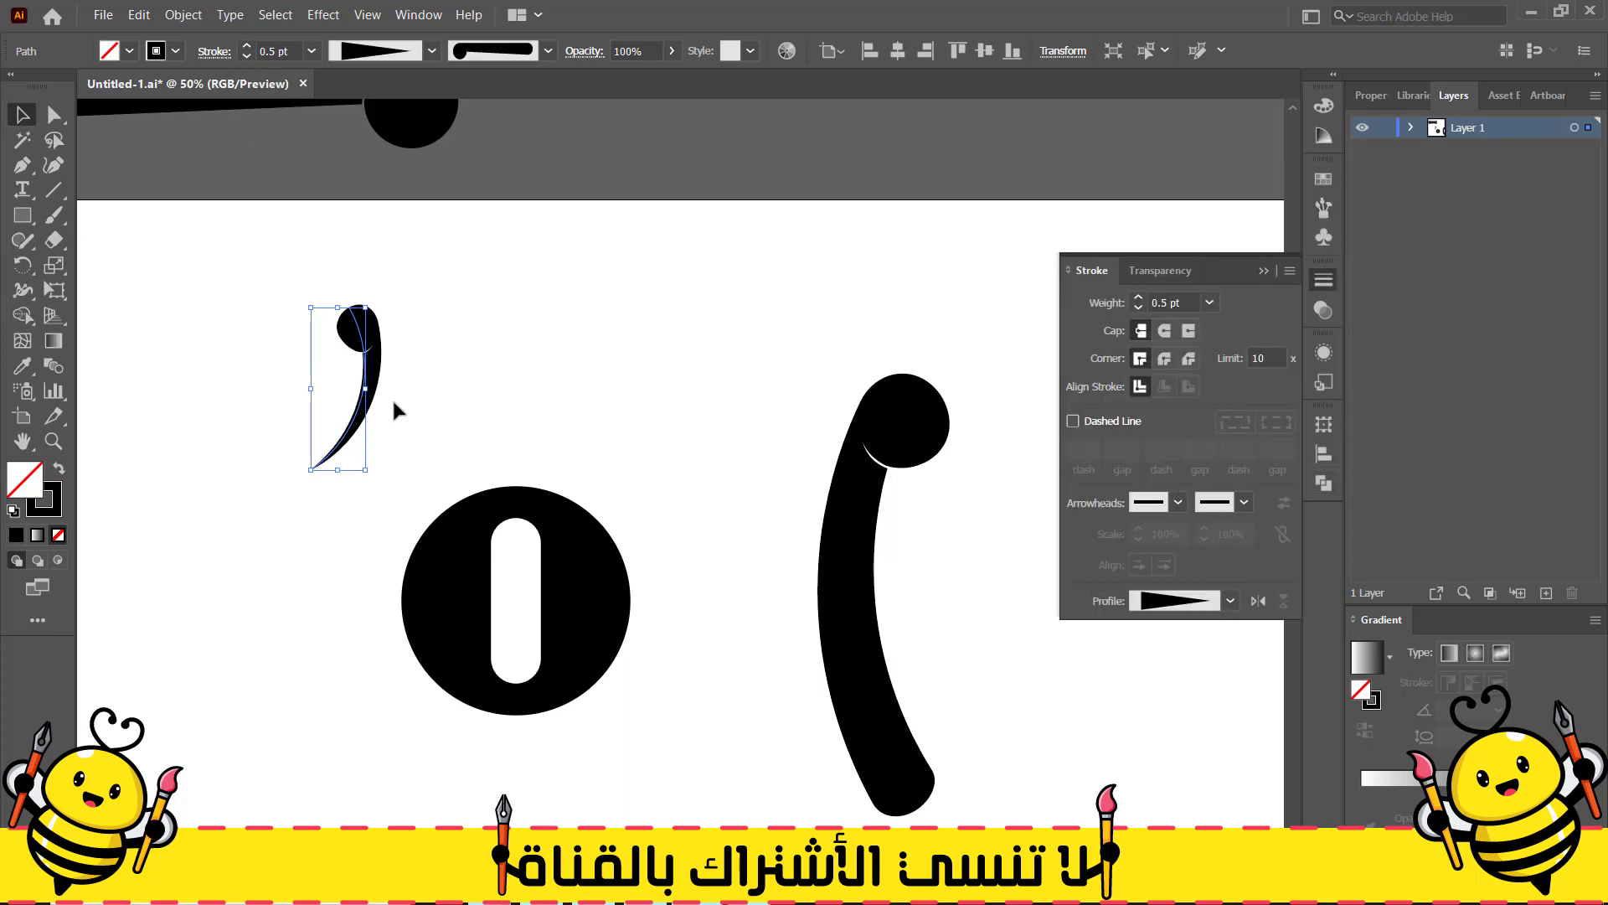
Enlarge the short curved stroke slightly, rotate it clockwise and move it above the circle's upper-right side
mouse_move(341, 473)
left_mouse_down()
mouse_move(369, 474)
mouse_move(339, 488)
left_mouse_up()
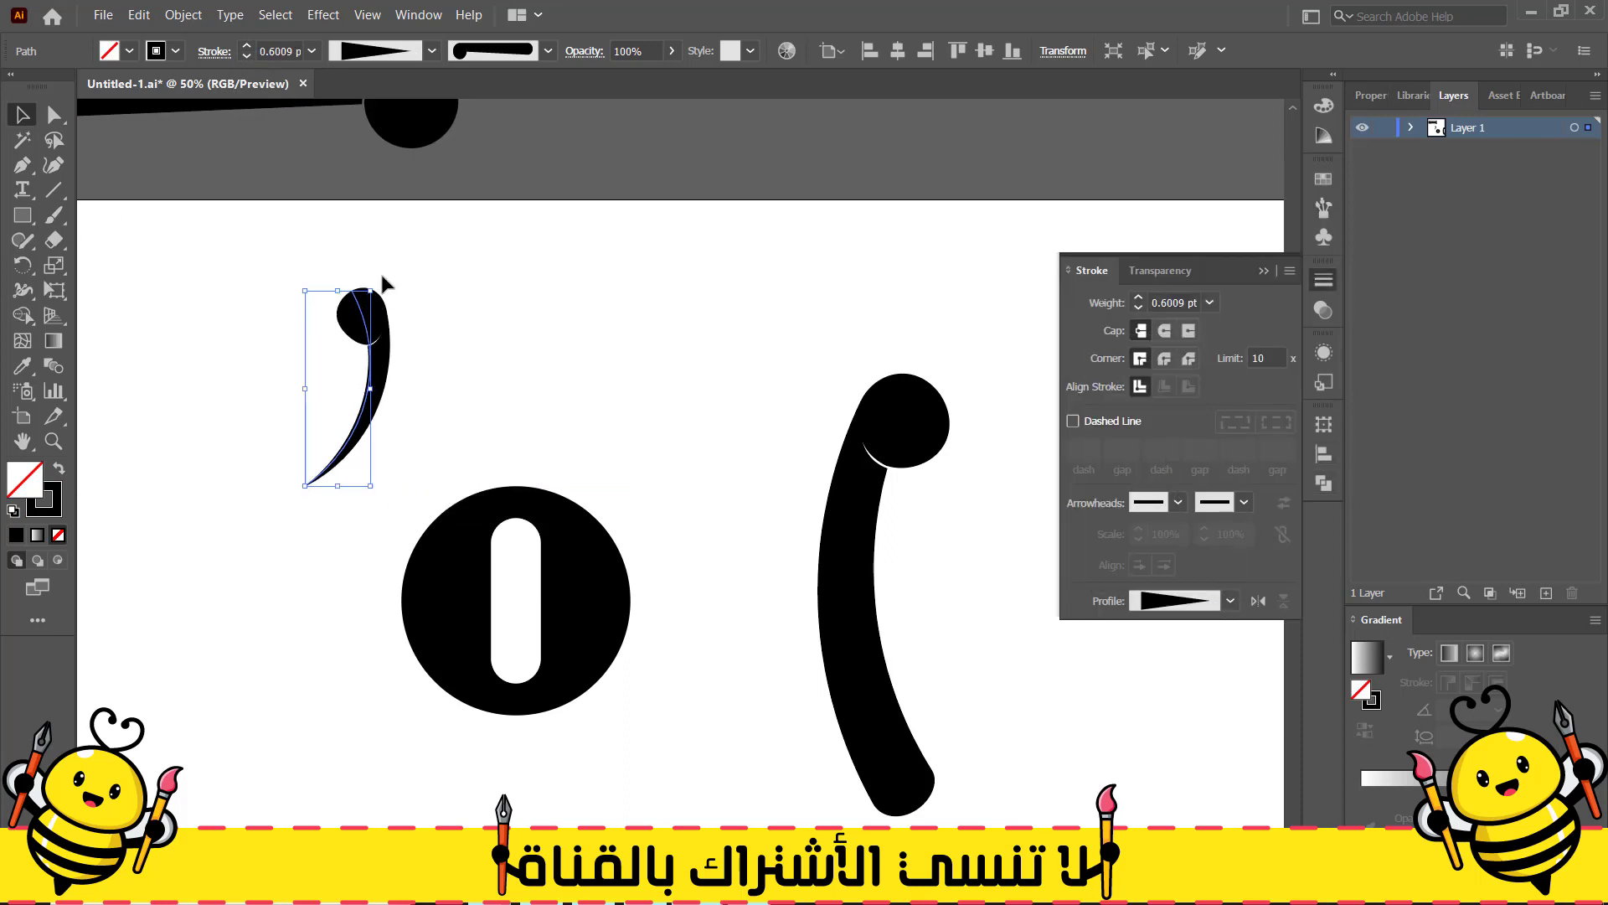
left_click_drag(379, 287, 424, 319)
left_click_drag(414, 333, 679, 261)
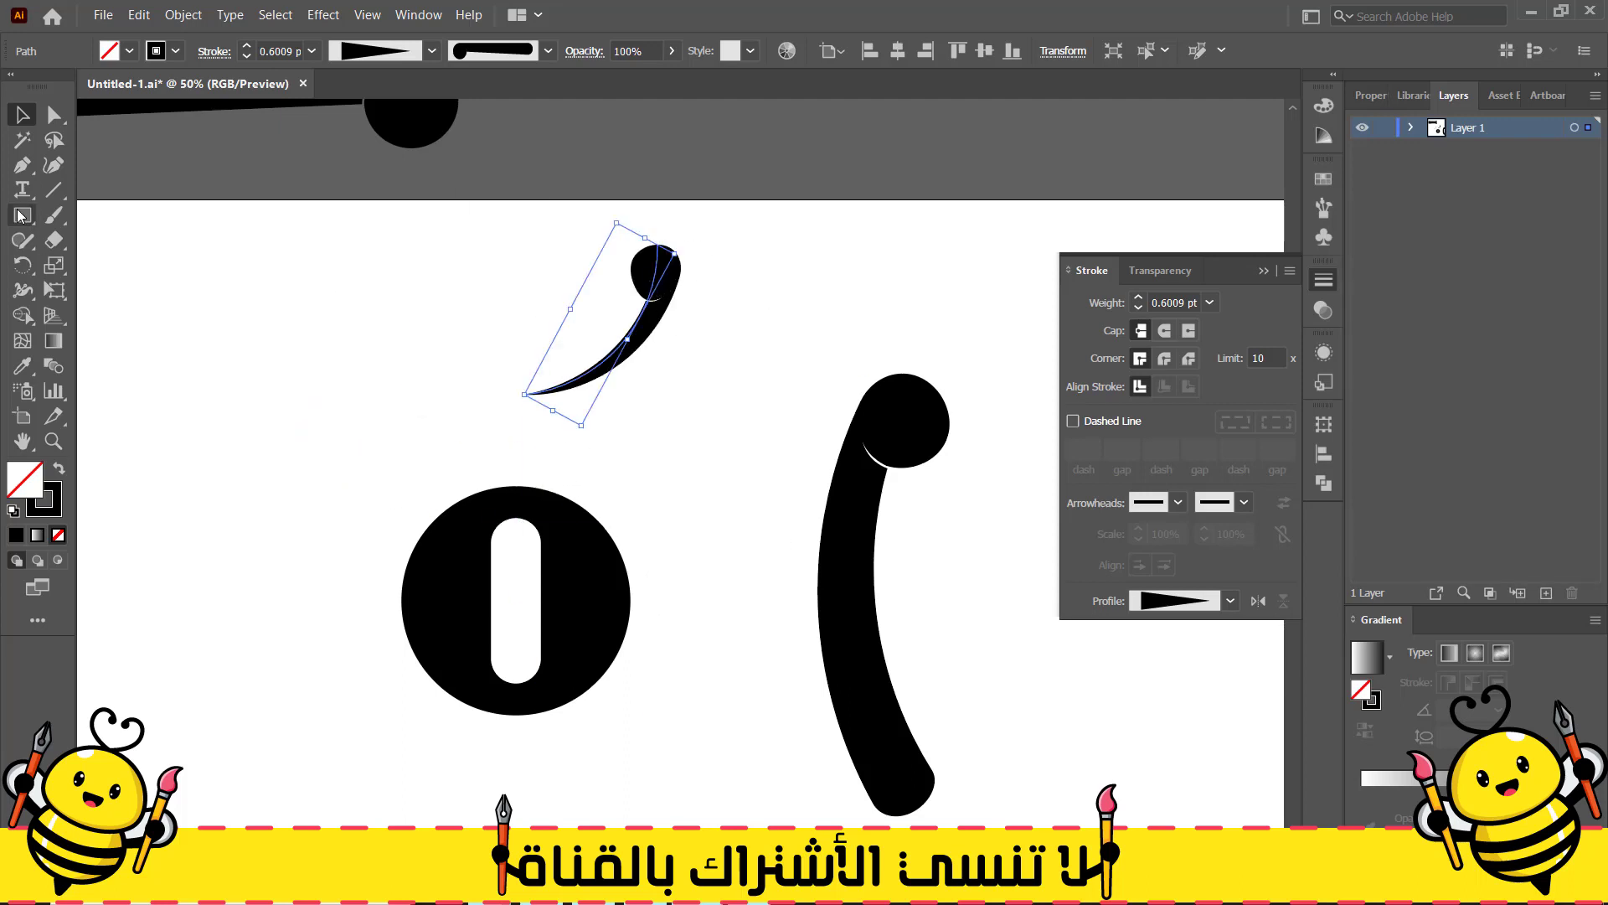
Reshape the short stroke into a smooth curve by extending the direction handles of its two end anchors
left_click(54, 167)
scroll(580, 401, "up", 3)
scroll(416, 381, "down", 2)
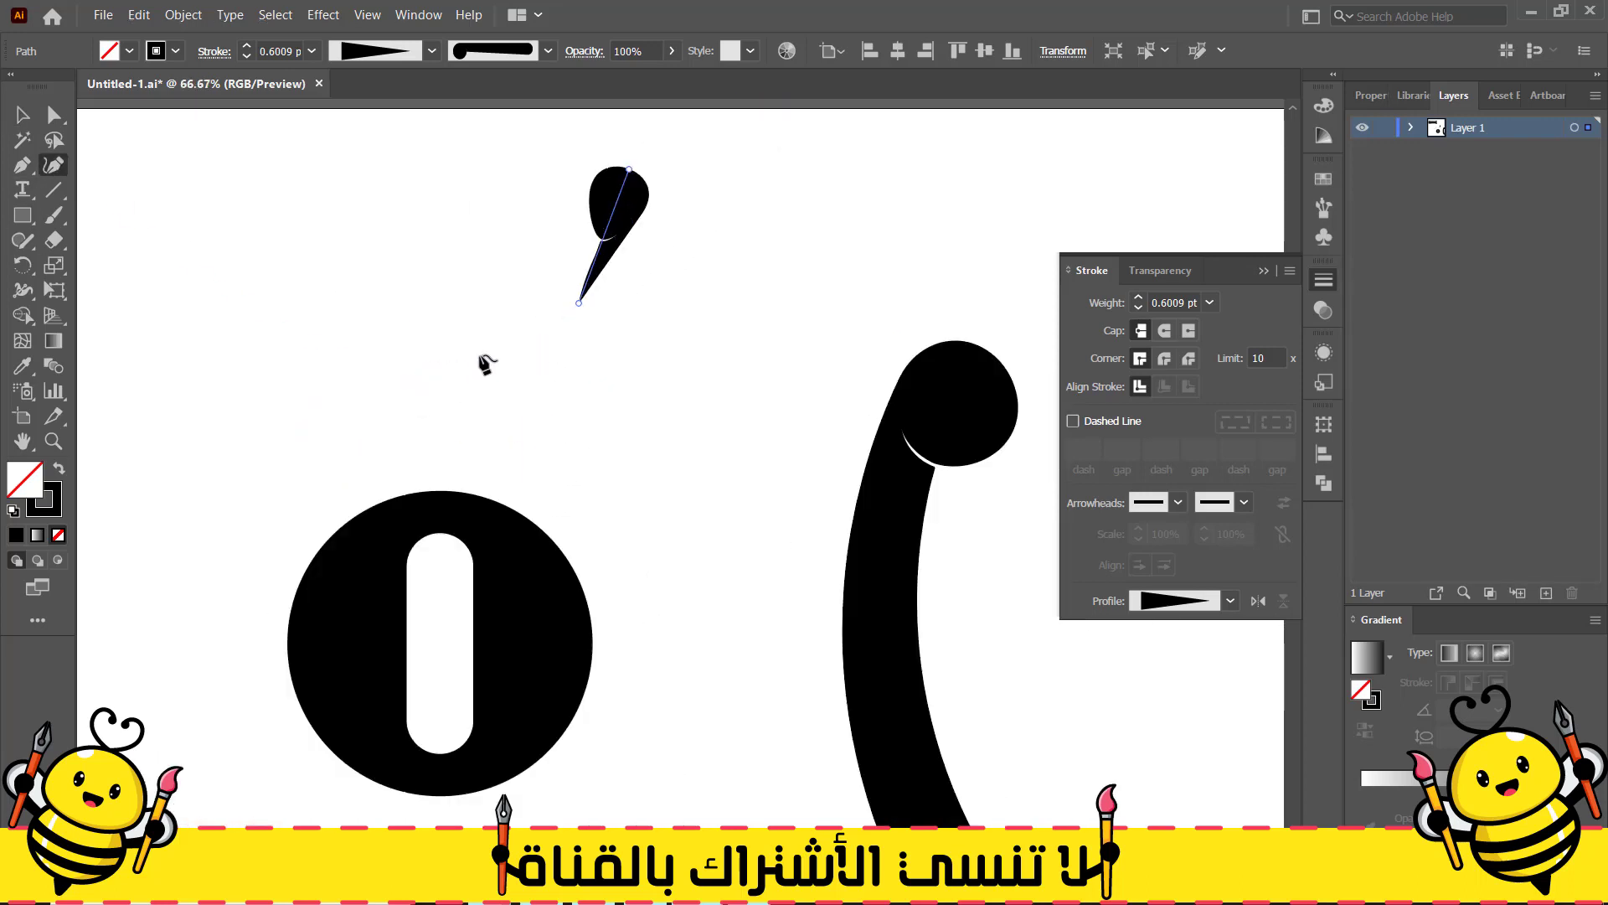
key("p")
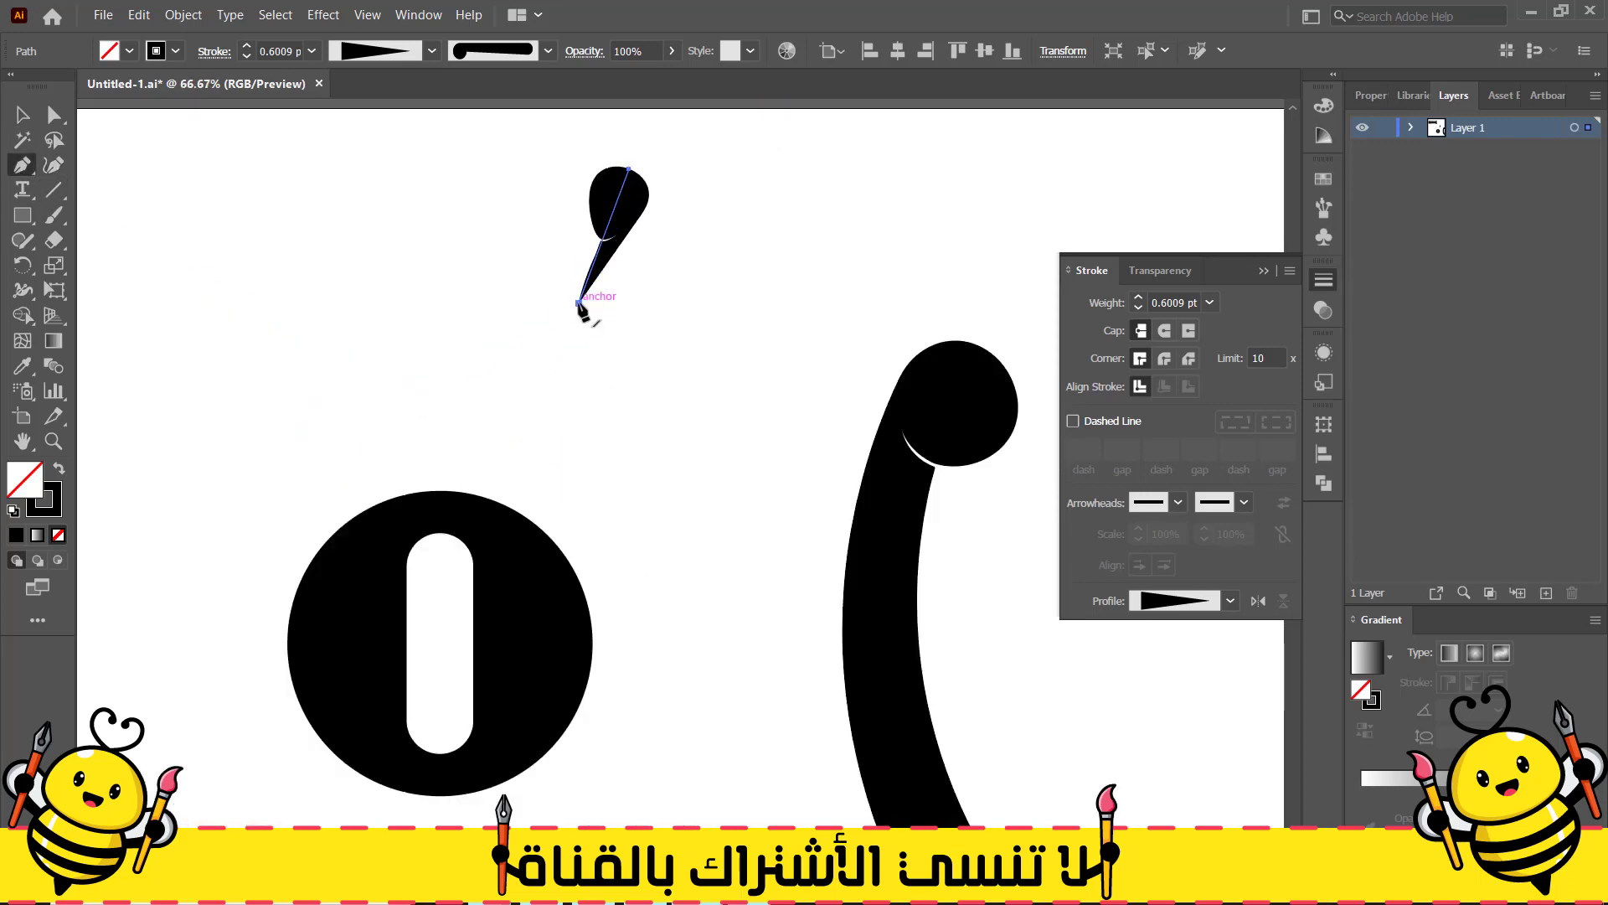
left_click_drag(578, 303, 542, 312)
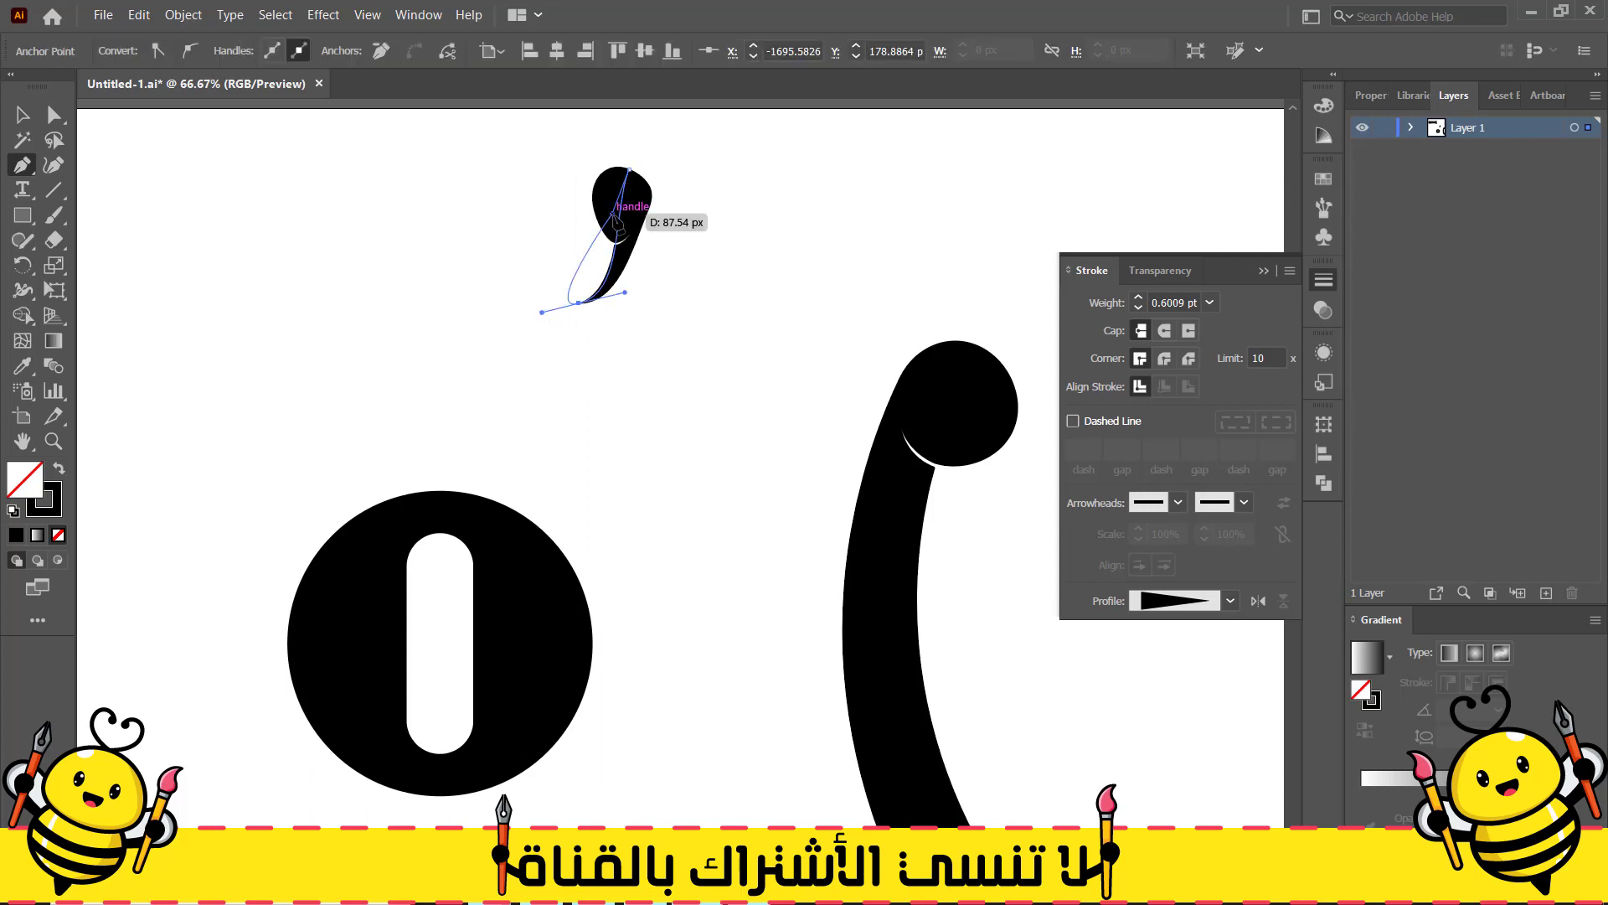
scroll(616, 218, "up", 3)
left_click_drag(608, 207, 717, 289)
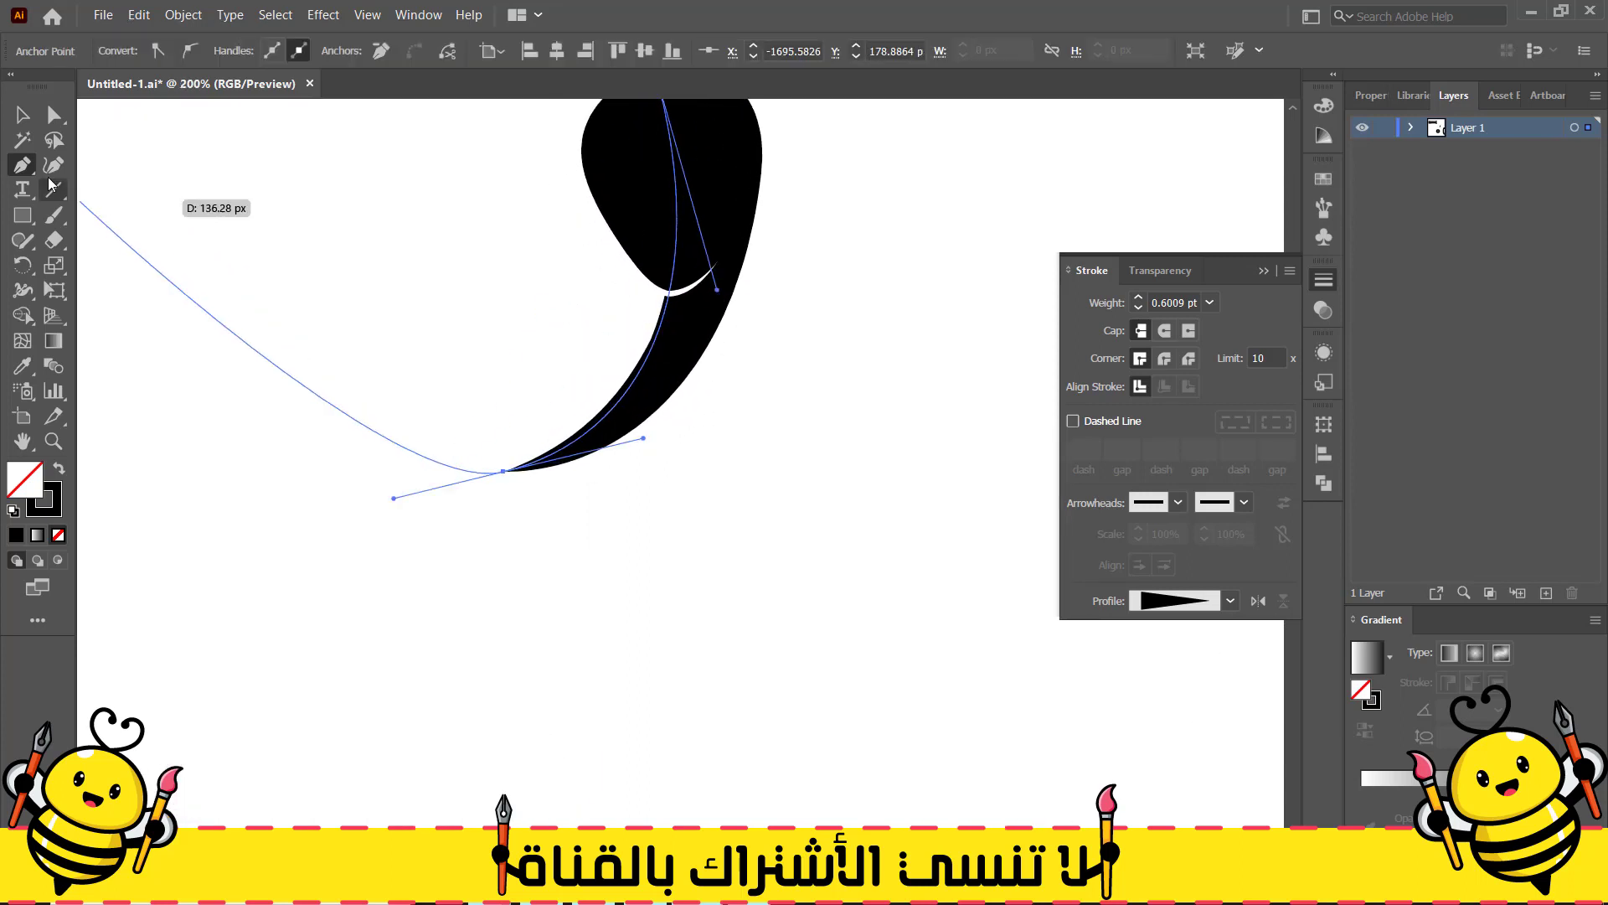
Move the short curved stroke onto the circle's upper-right edge so its thin end overlaps the circle
left_click(22, 115)
left_click(376, 300)
scroll(375, 300, "down", 3)
left_click_drag(527, 248, 467, 547)
scroll(575, 610, "down", 3)
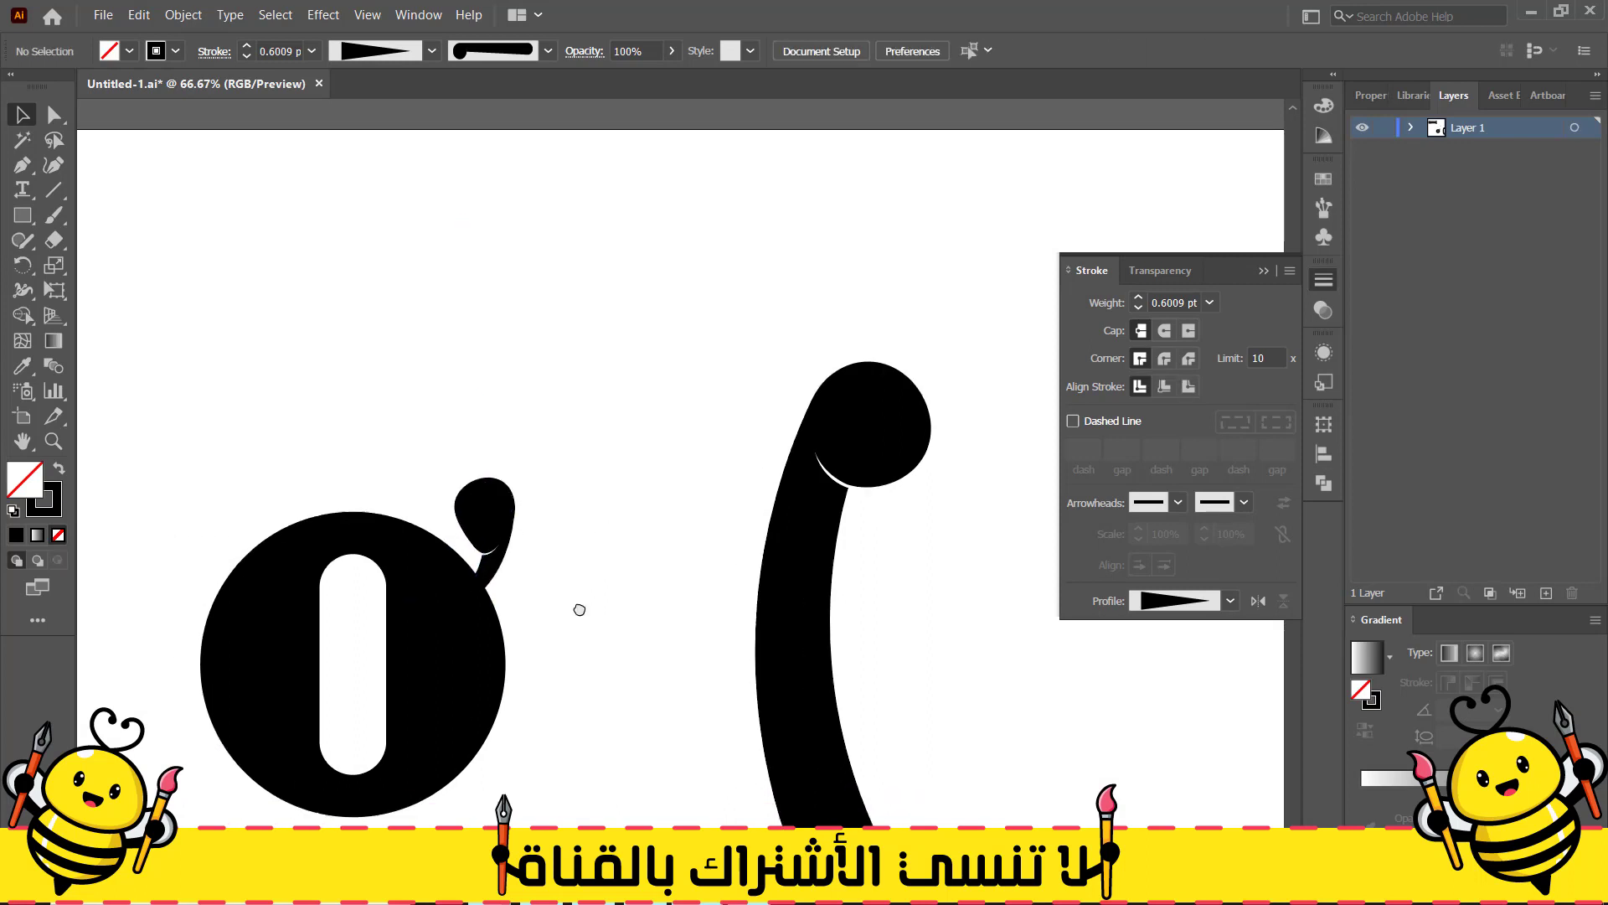
scroll(460, 519, "left", 3)
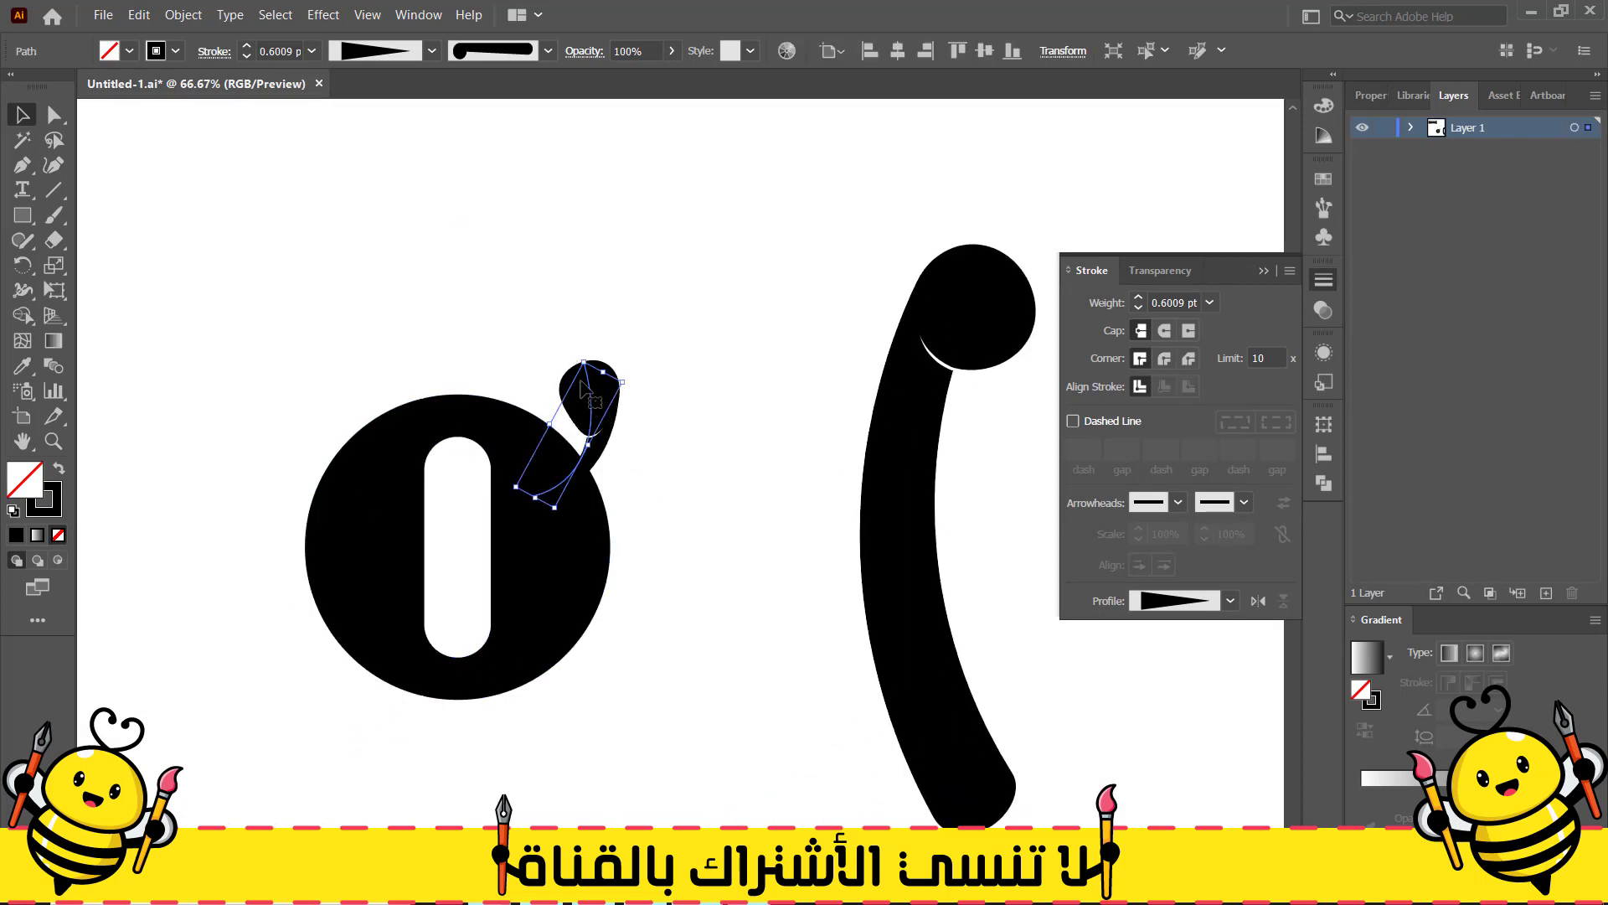
Give the short curved stroke a Uniform width profile and a 0.5 pt weight
left_click(245, 57)
left_click(246, 46)
left_click(245, 47)
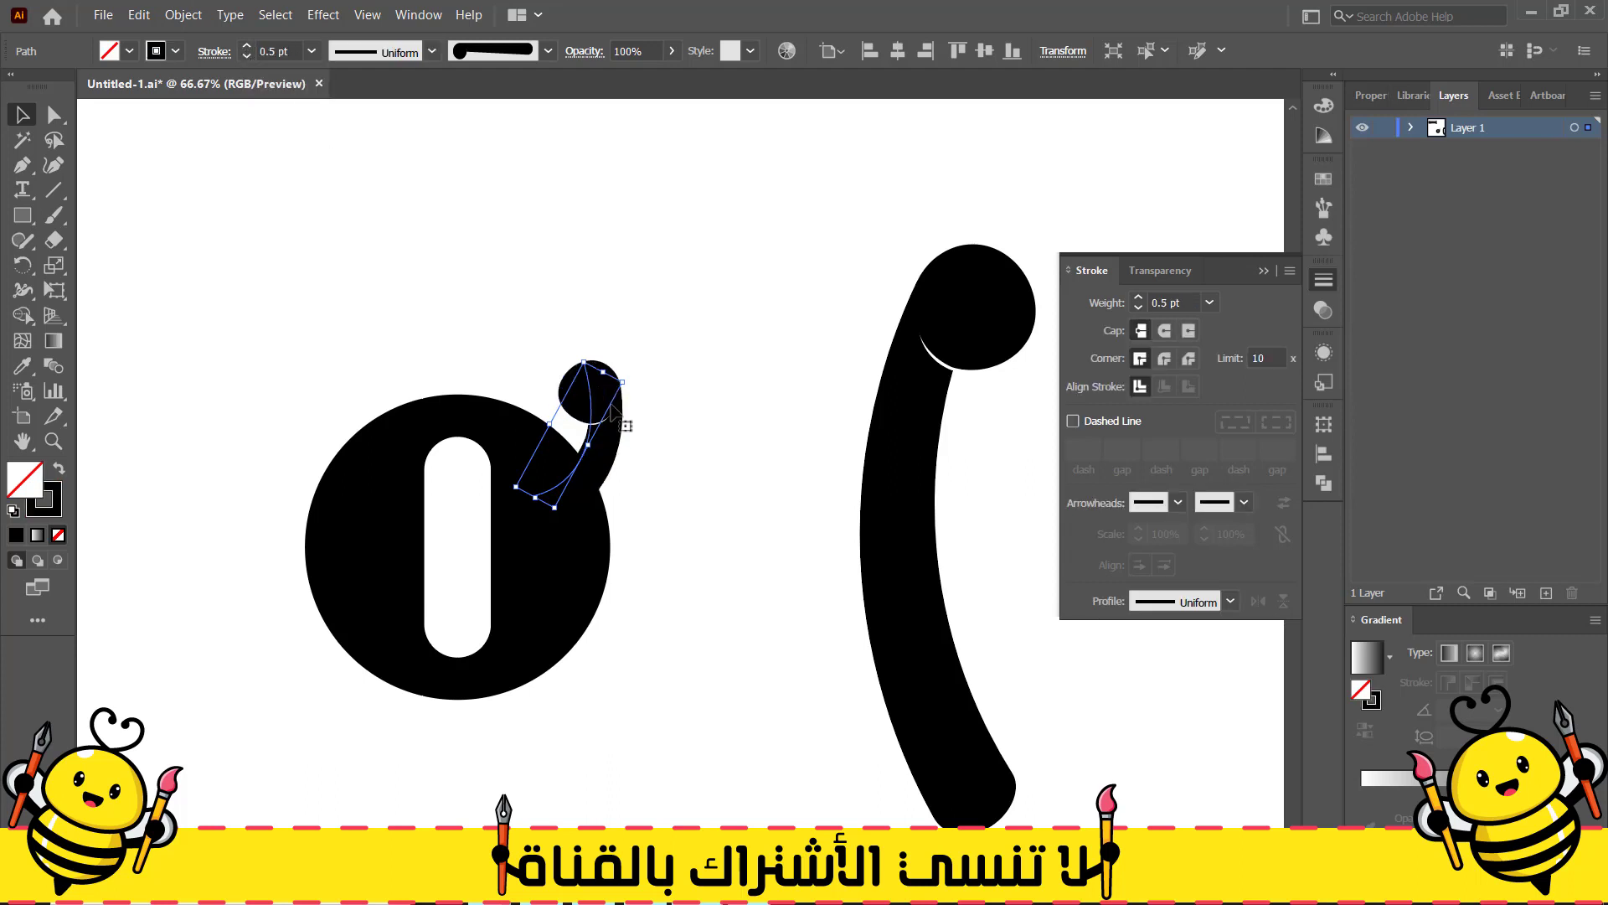
left_click(293, 267)
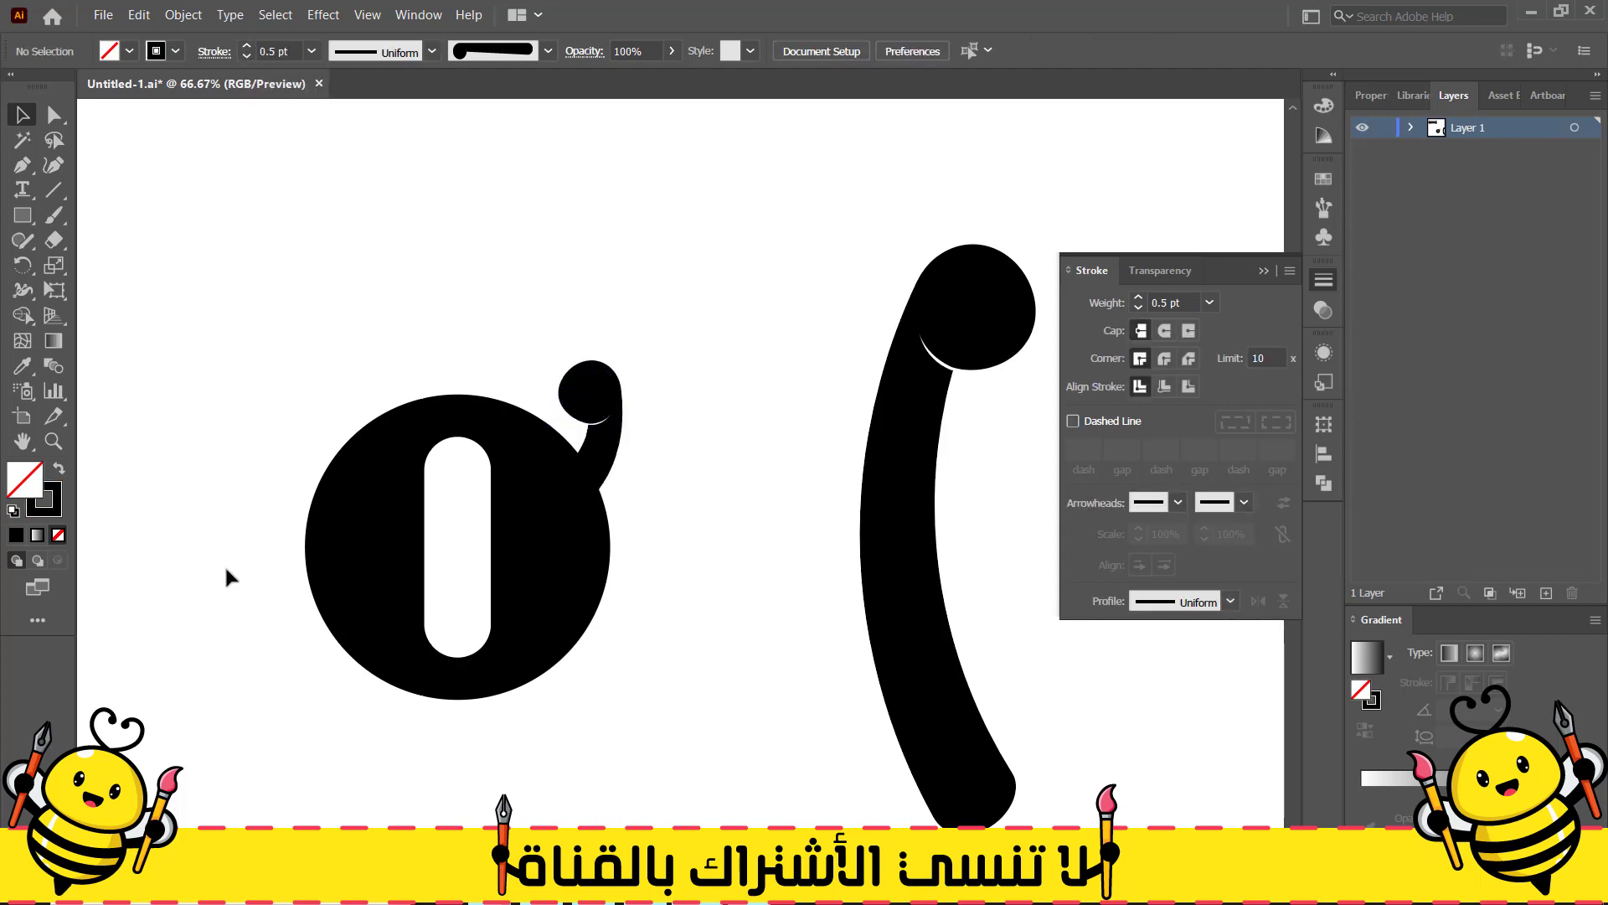
Convert the short tail stroke on the circle to filled shapes with Outline Stroke
left_click_drag(234, 682, 677, 335)
left_click(183, 15)
mouse_move(289, 449)
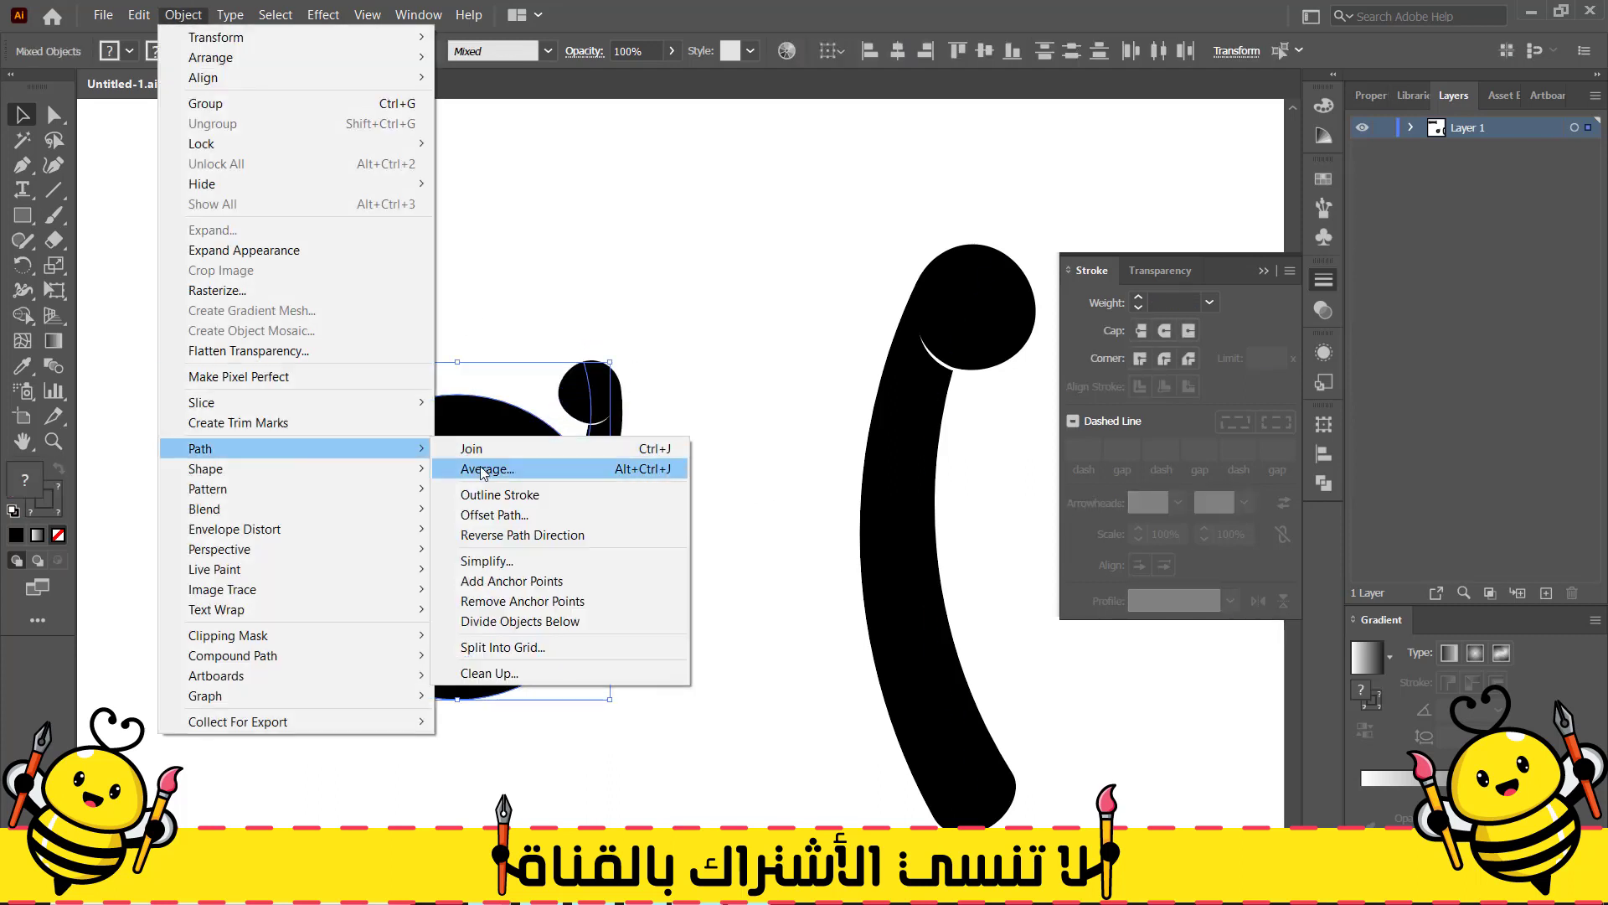
left_click(493, 494)
left_click(403, 266)
Draw a thin curved wedge with the Pen tool along the tail's lower edge where it meets the circle
scroll(622, 465, "up", 2)
key("p")
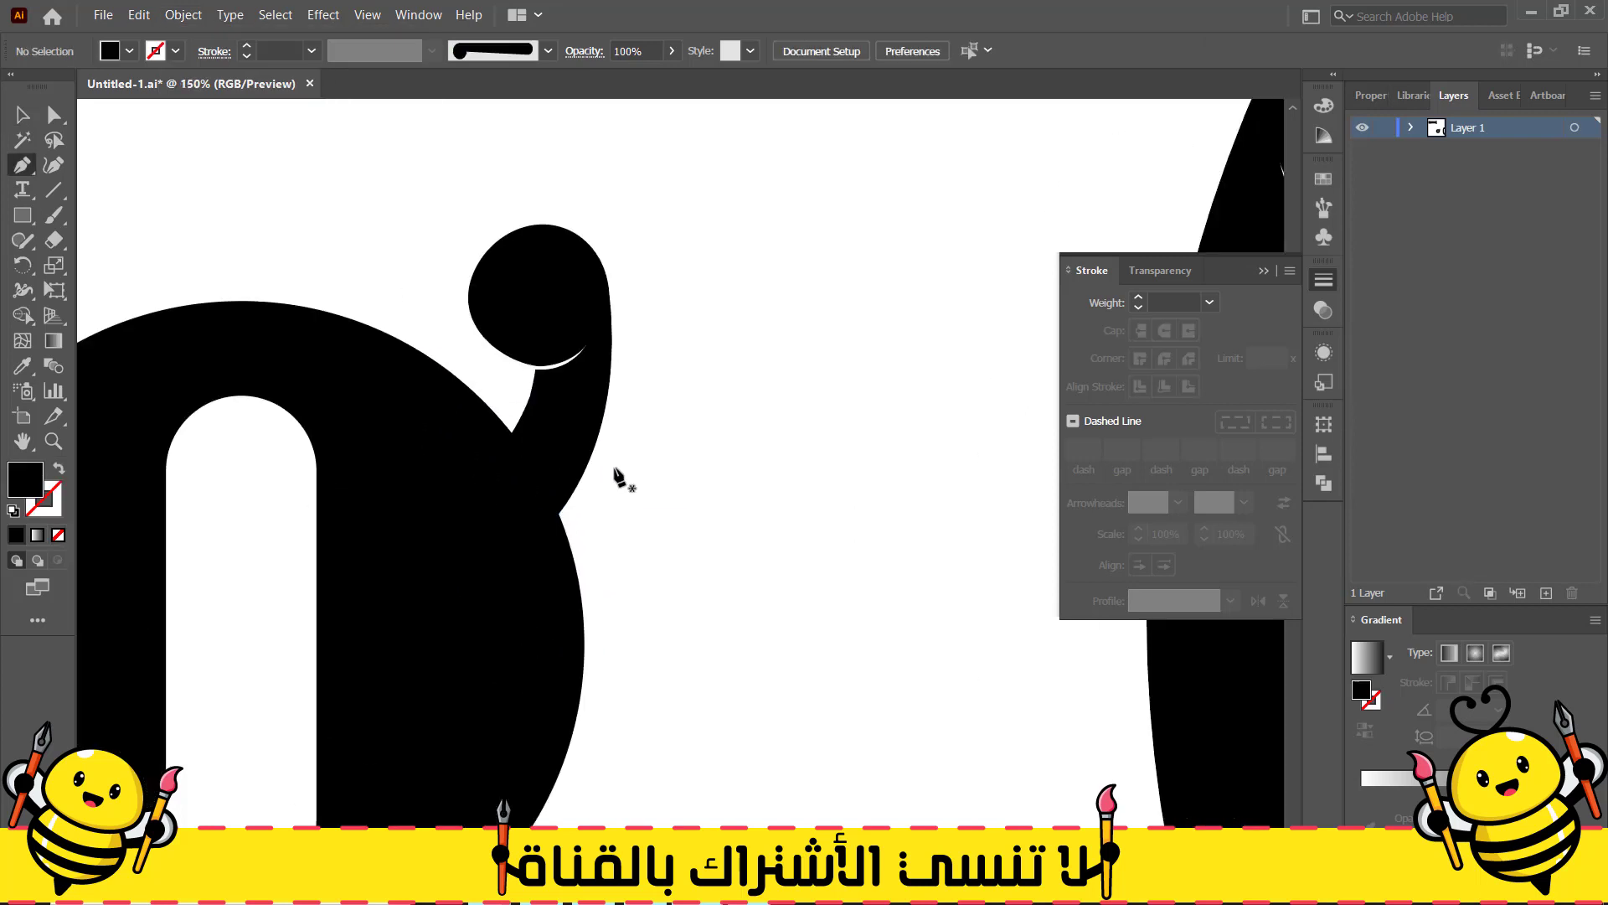
left_click(559, 512)
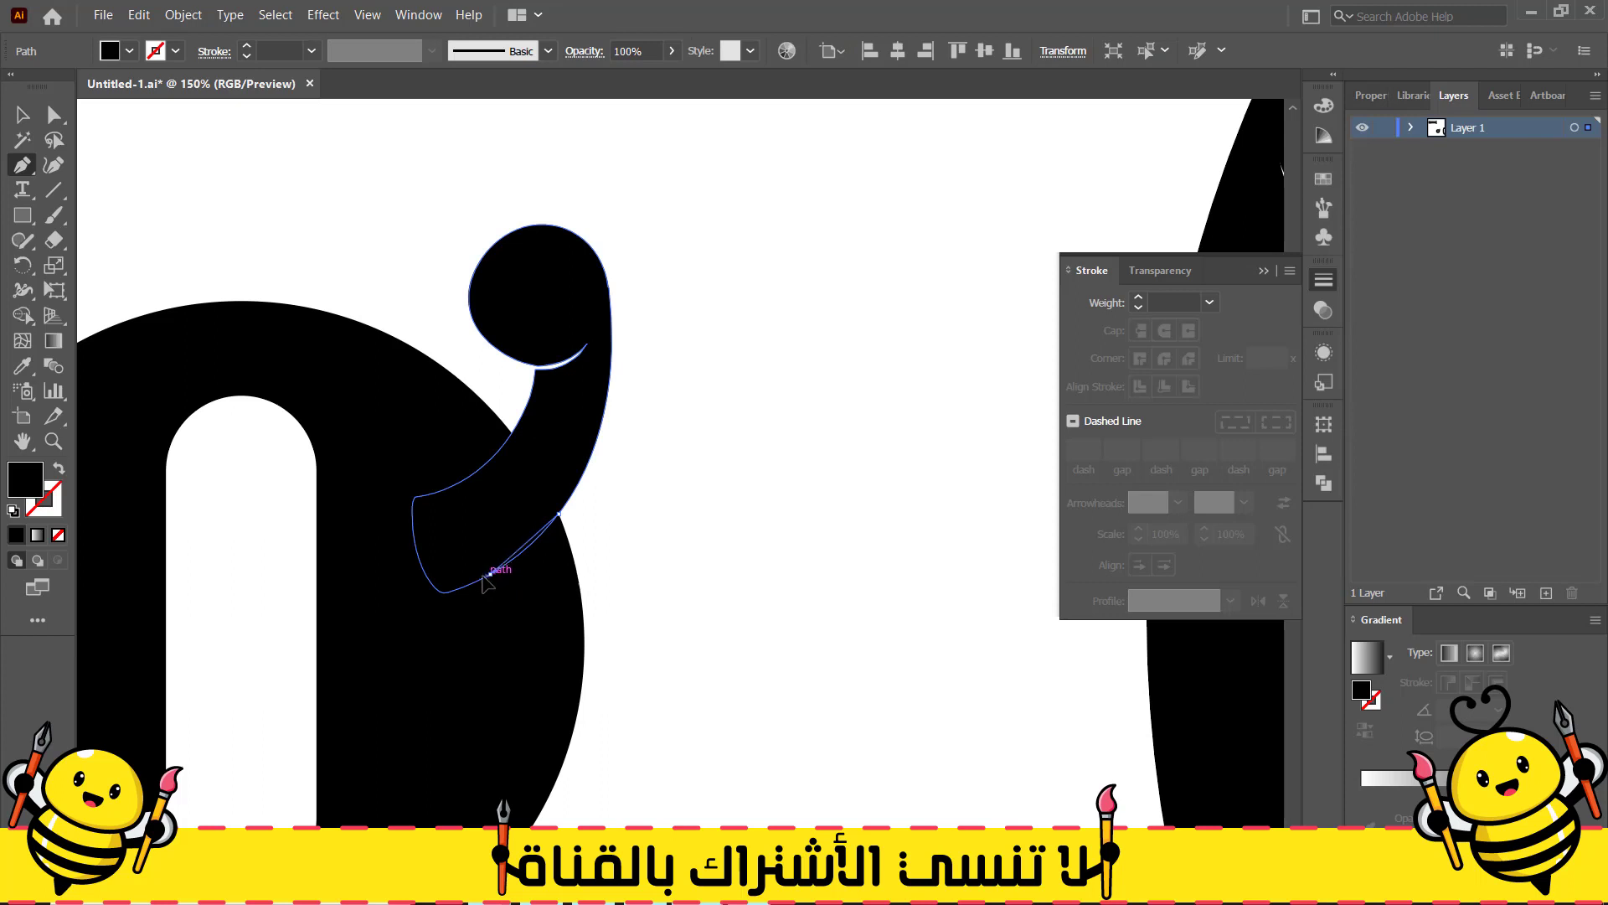
left_click_drag(490, 574, 455, 584)
left_click_drag(559, 512, 567, 537)
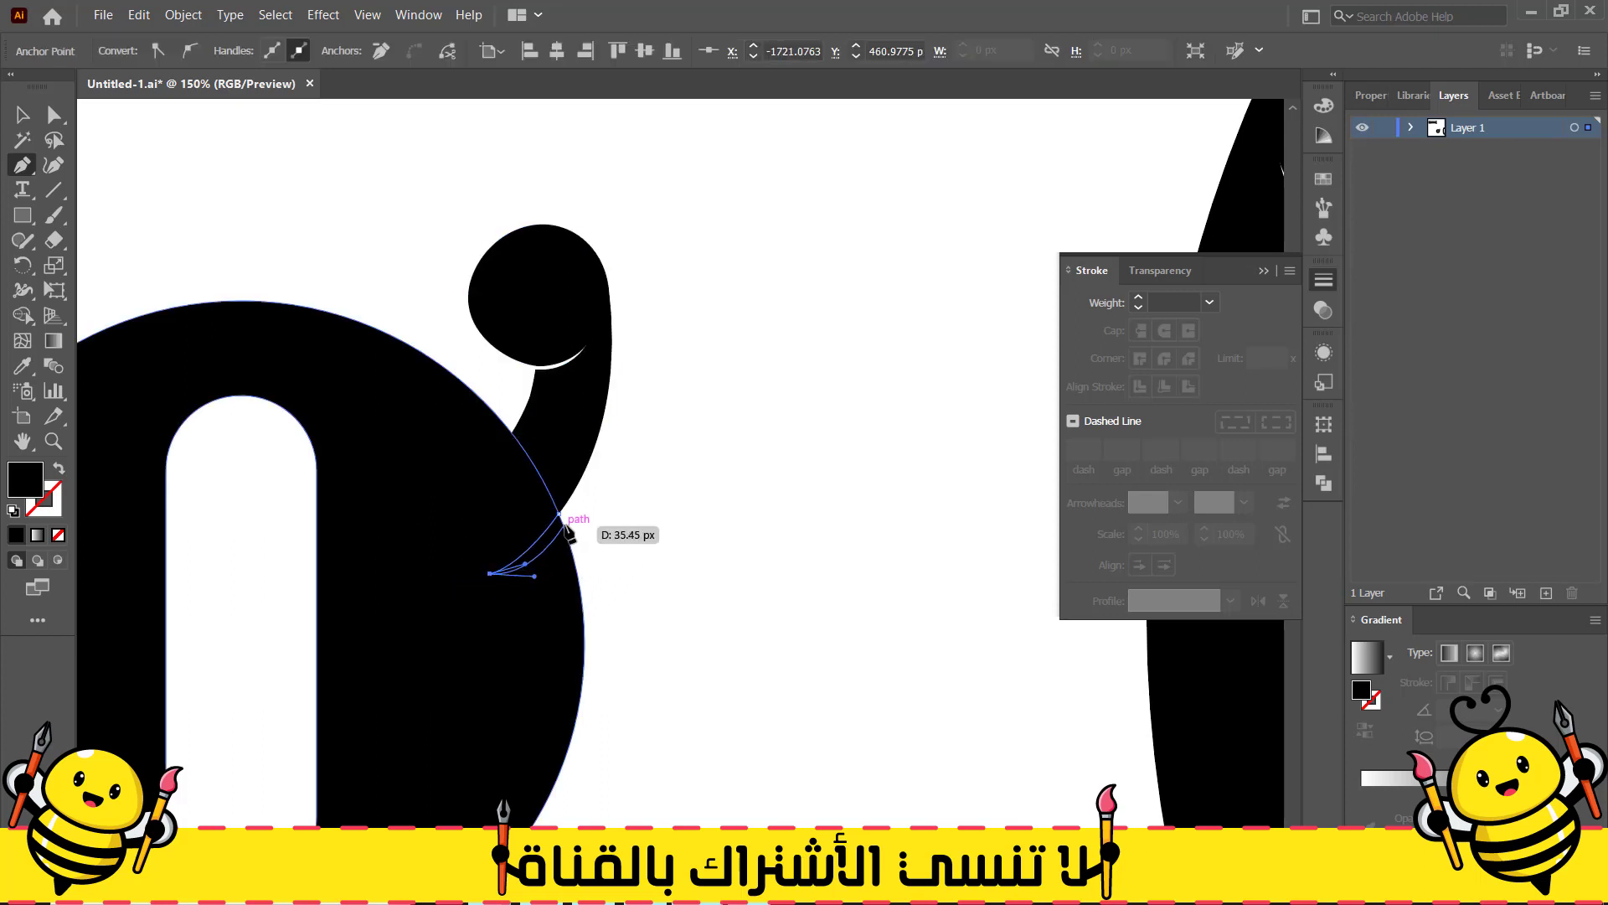
scroll(568, 521, "up", 2)
left_click_drag(500, 634, 503, 613, "alt")
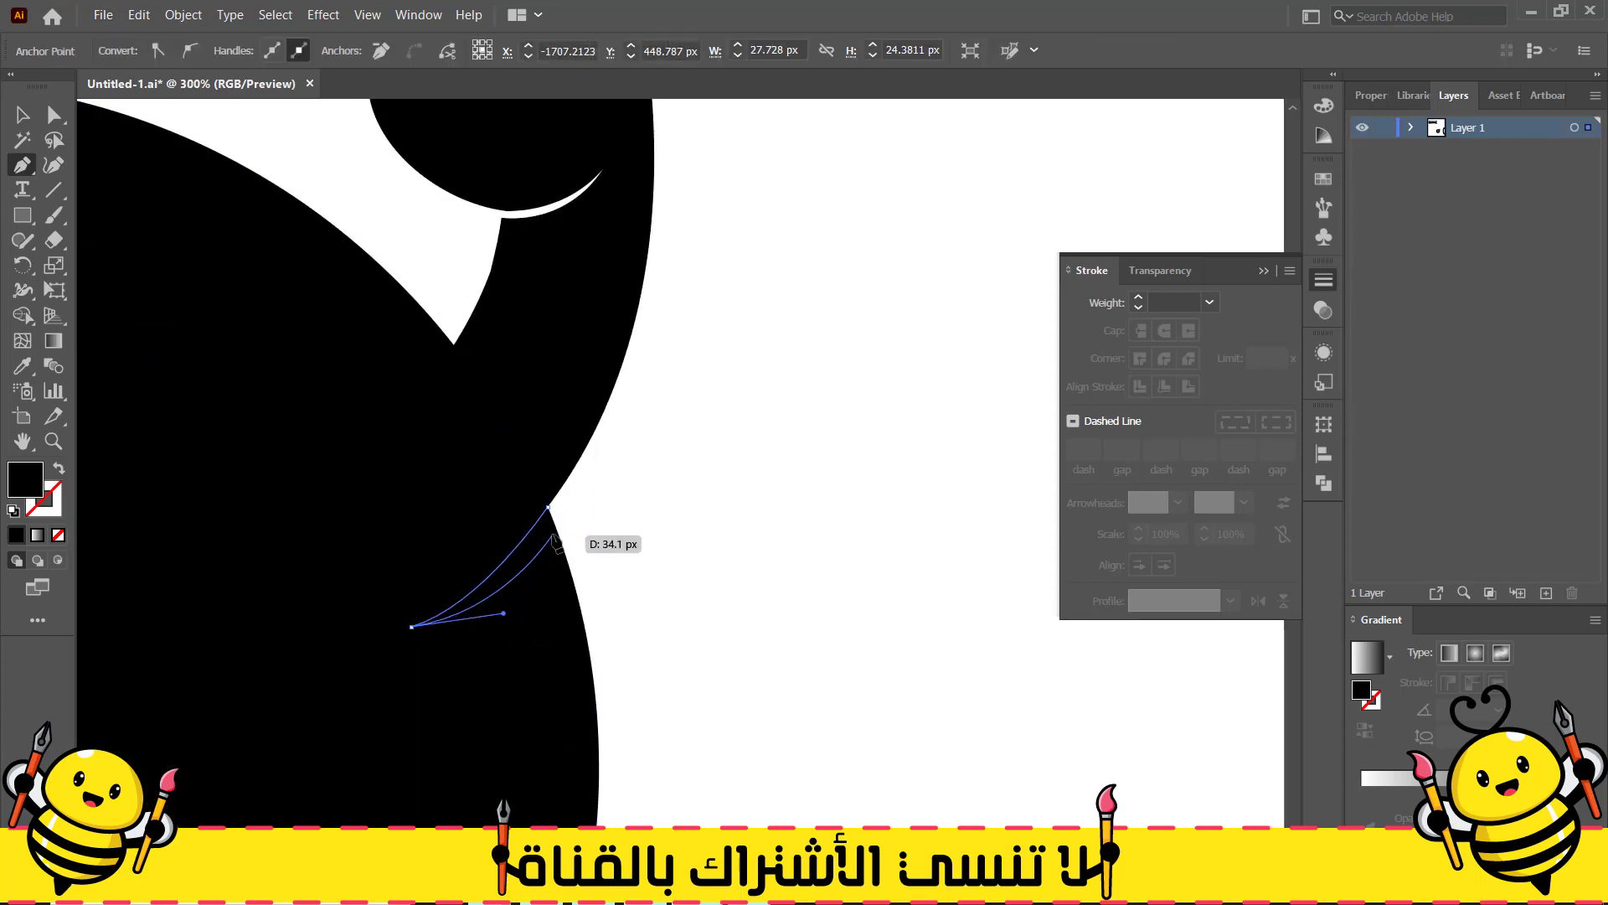
left_click_drag(554, 543, 668, 463)
Cut the wedge out of the circle with the Shape Builder tool to leave a thin notch below the tail
key("a")
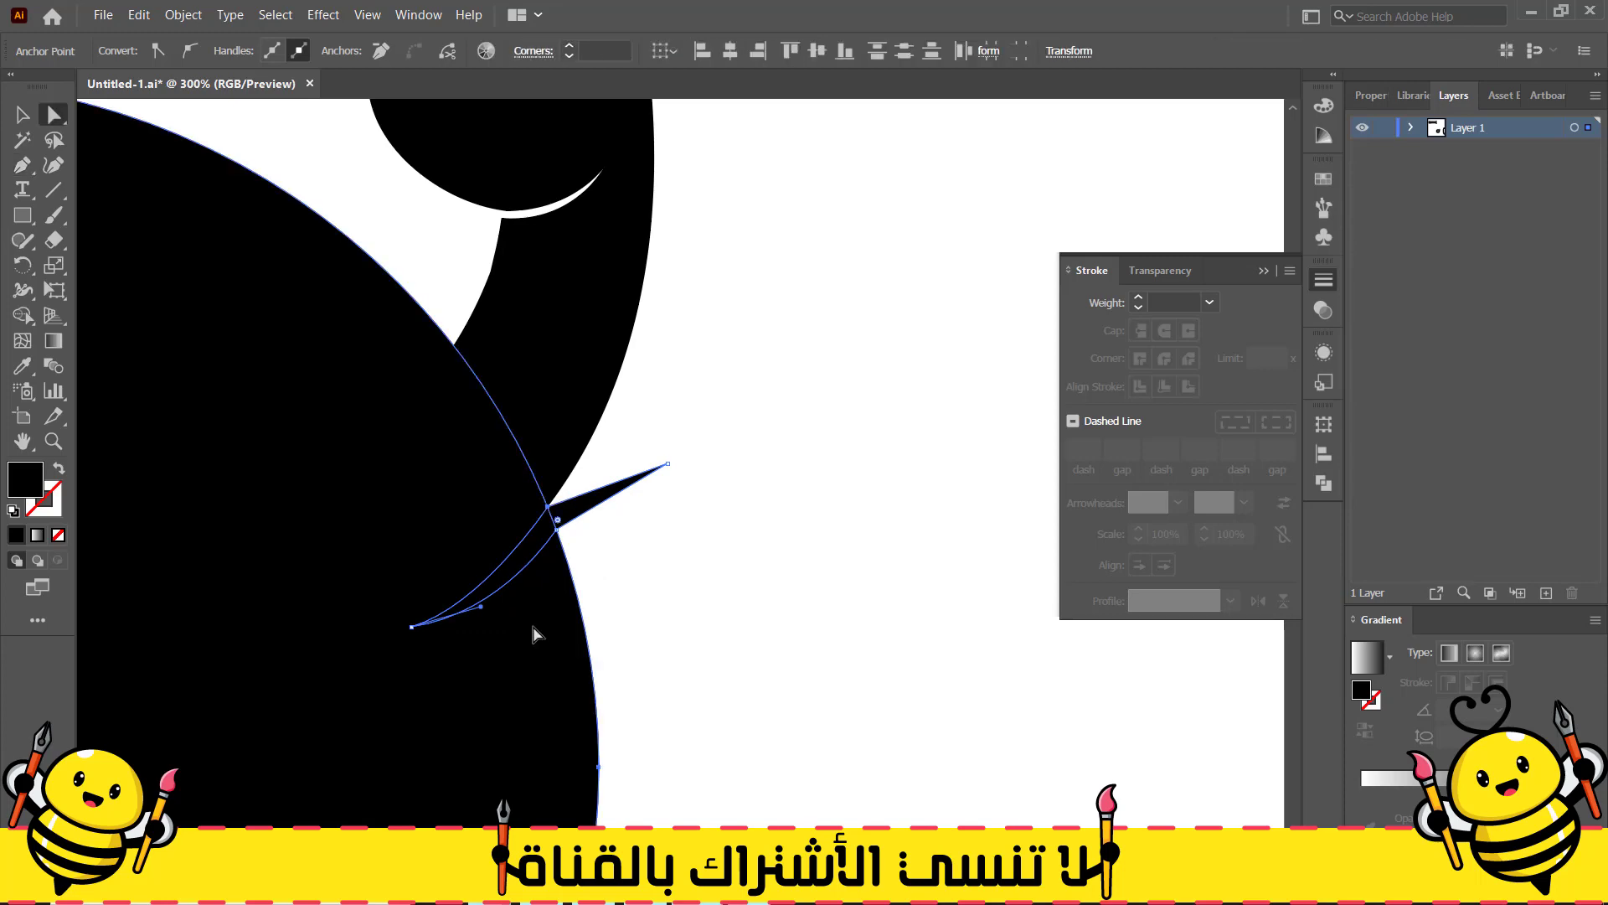
key("shift+m")
left_click_drag(565, 517, 515, 573)
key("v")
left_click(844, 491)
Move the circle and its tail together down beside the lower part of the tall curved stroke
scroll(844, 491, "down", 4)
left_click_drag(843, 513, 715, 487)
left_click_drag(287, 687, 793, 280)
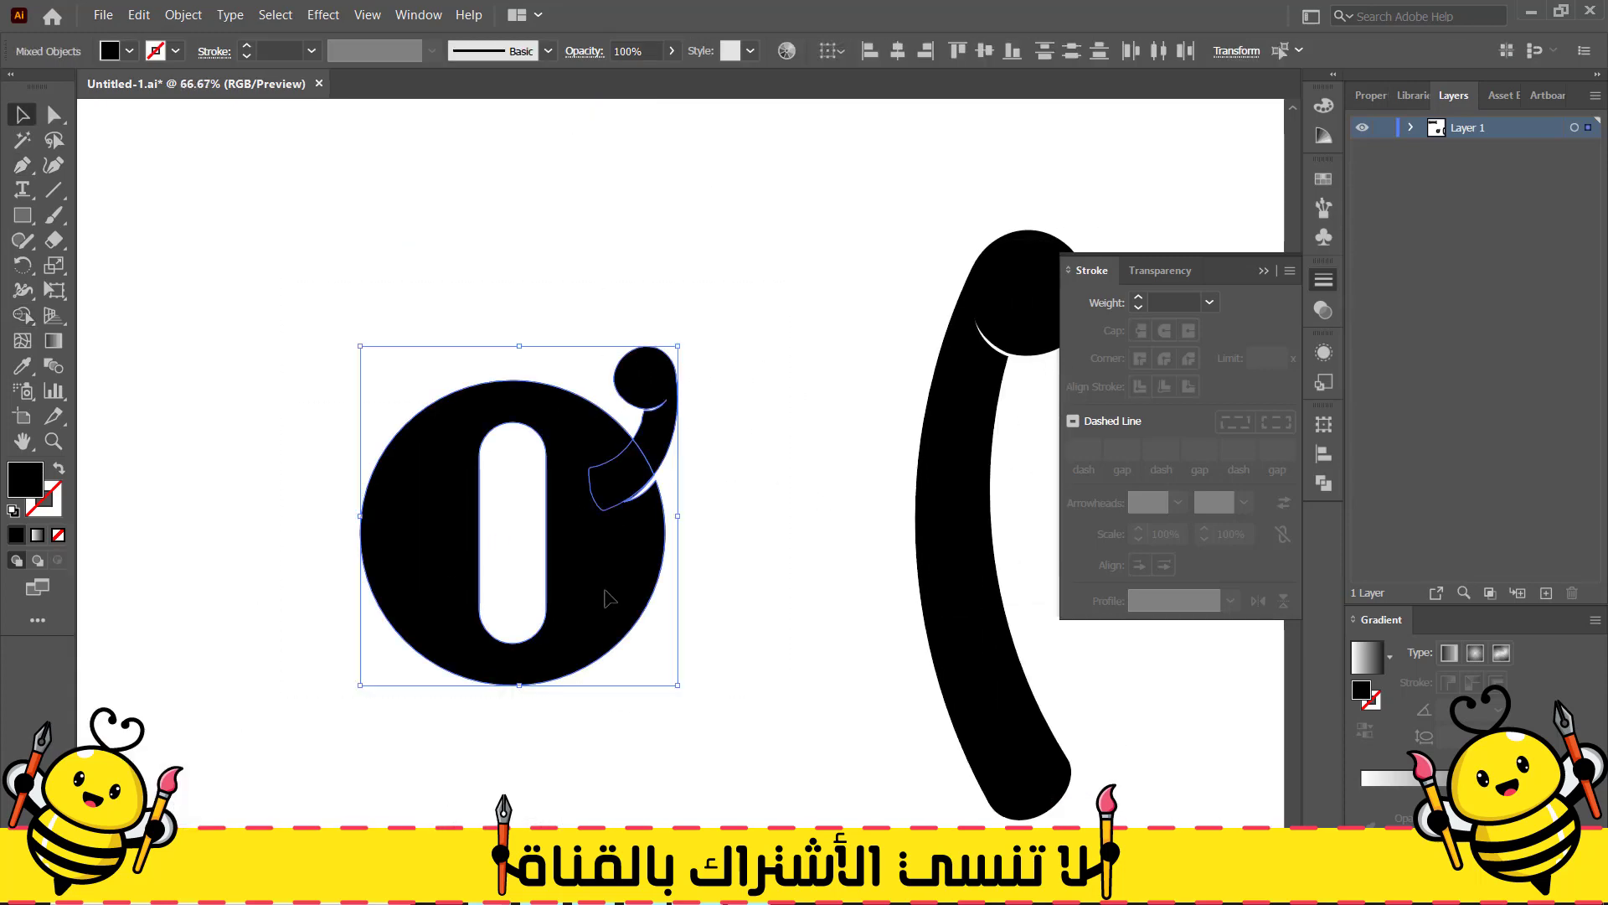
left_click_drag(607, 594, 831, 737)
left_click(618, 392)
scroll(618, 392, "down", 1)
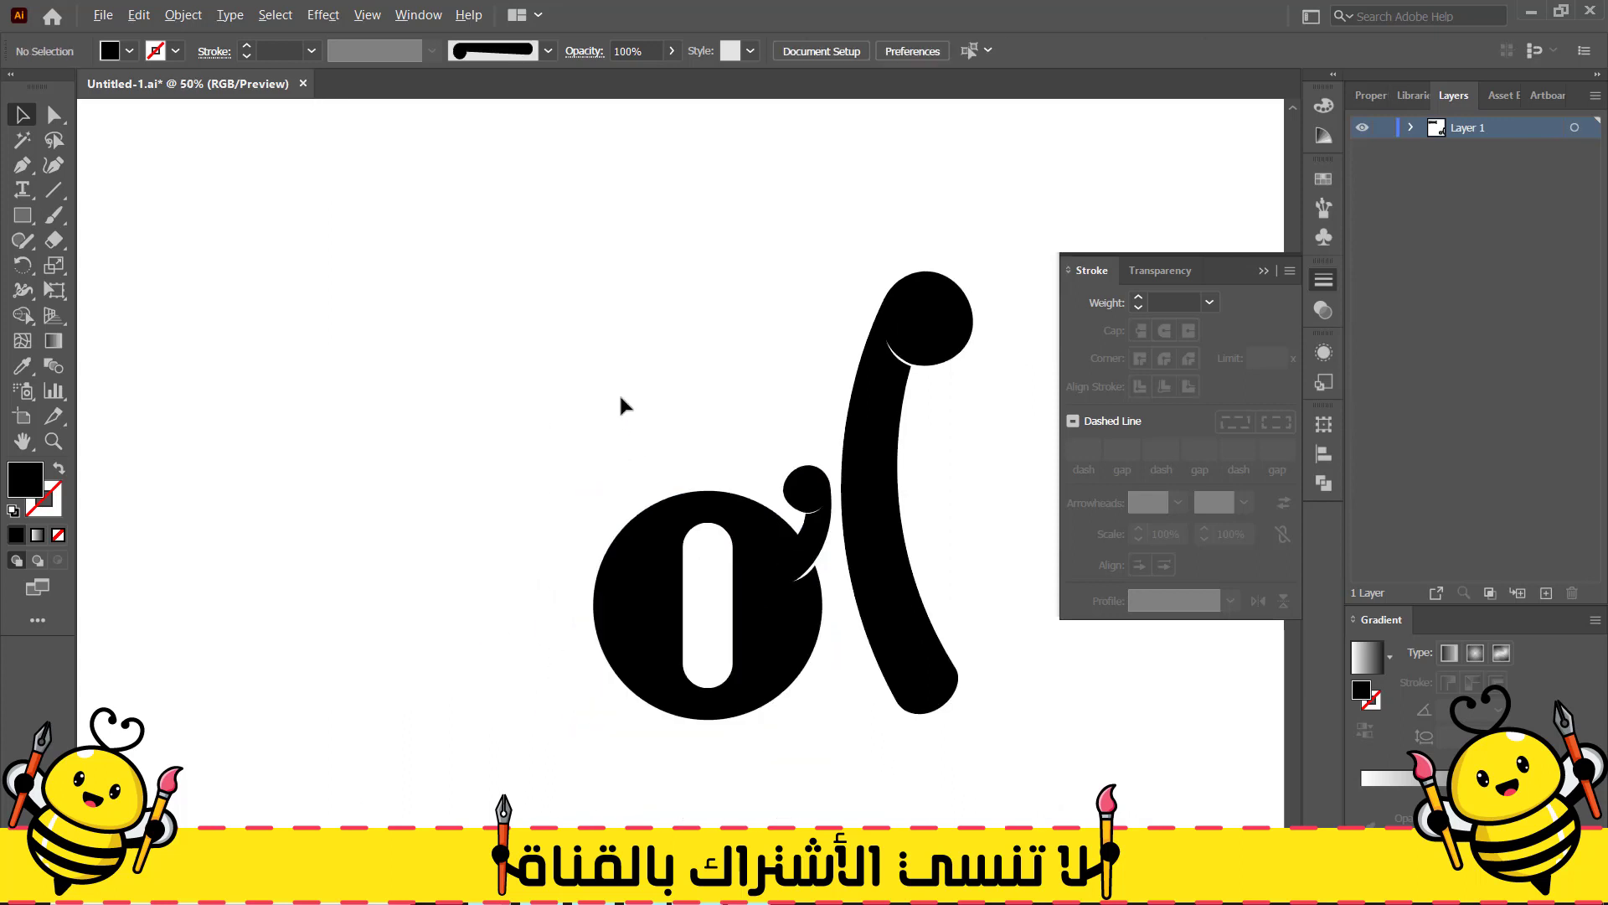
left_click_drag(618, 392, 529, 361)
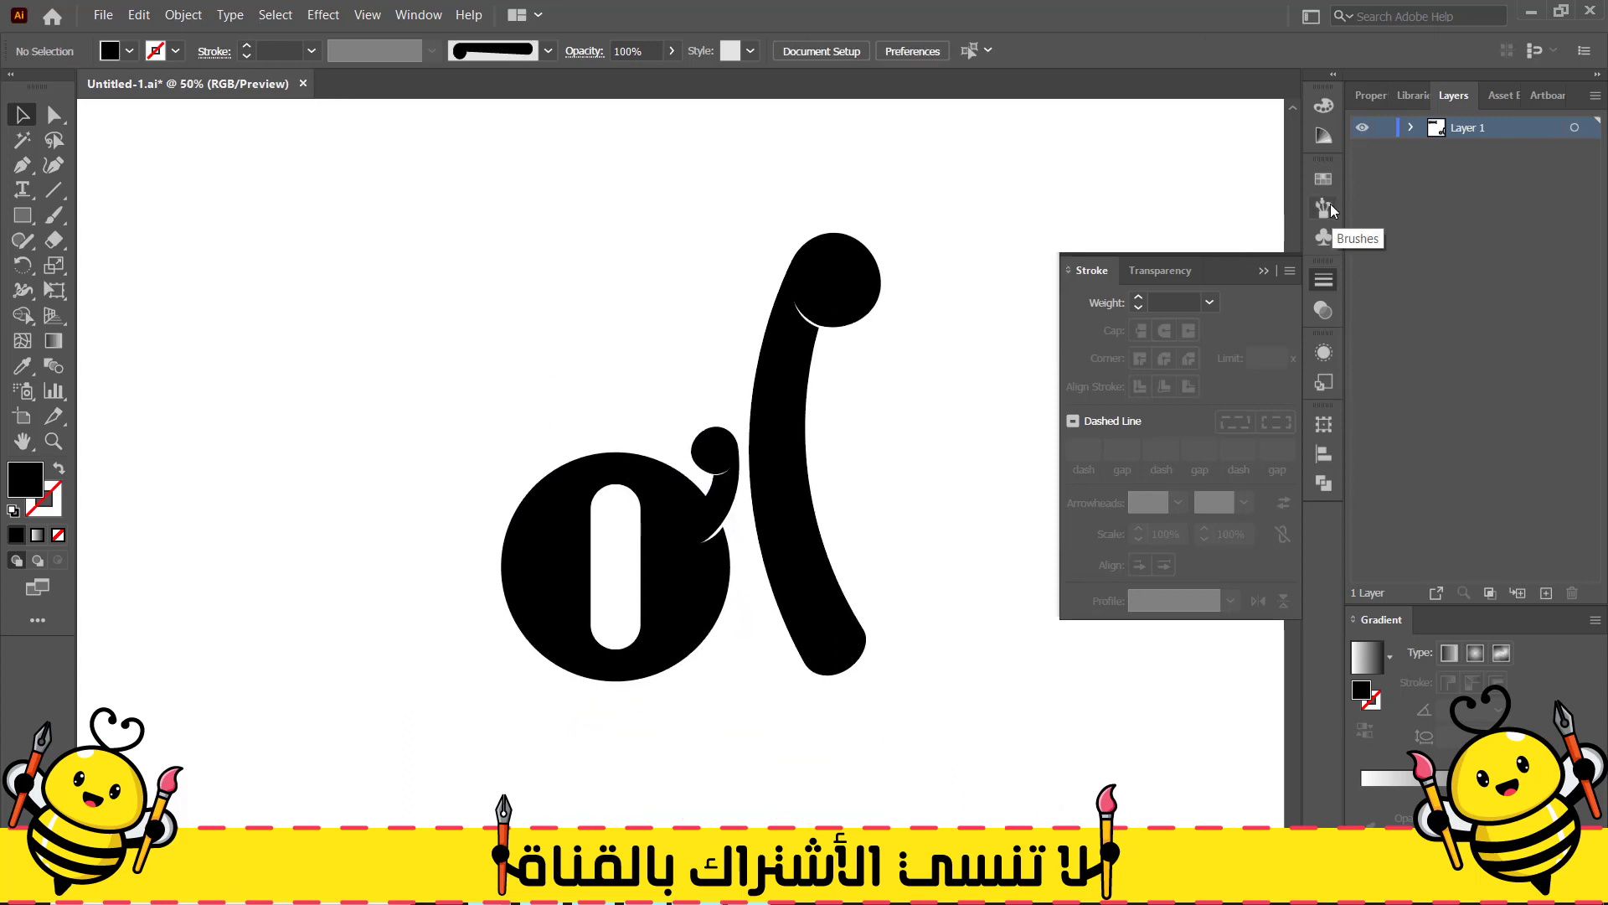
Create a new art brush from the upper bar shape above the artboard with the default options
left_click(1329, 205)
scroll(412, 201, "down", 2)
left_click_drag(409, 199, 501, 391)
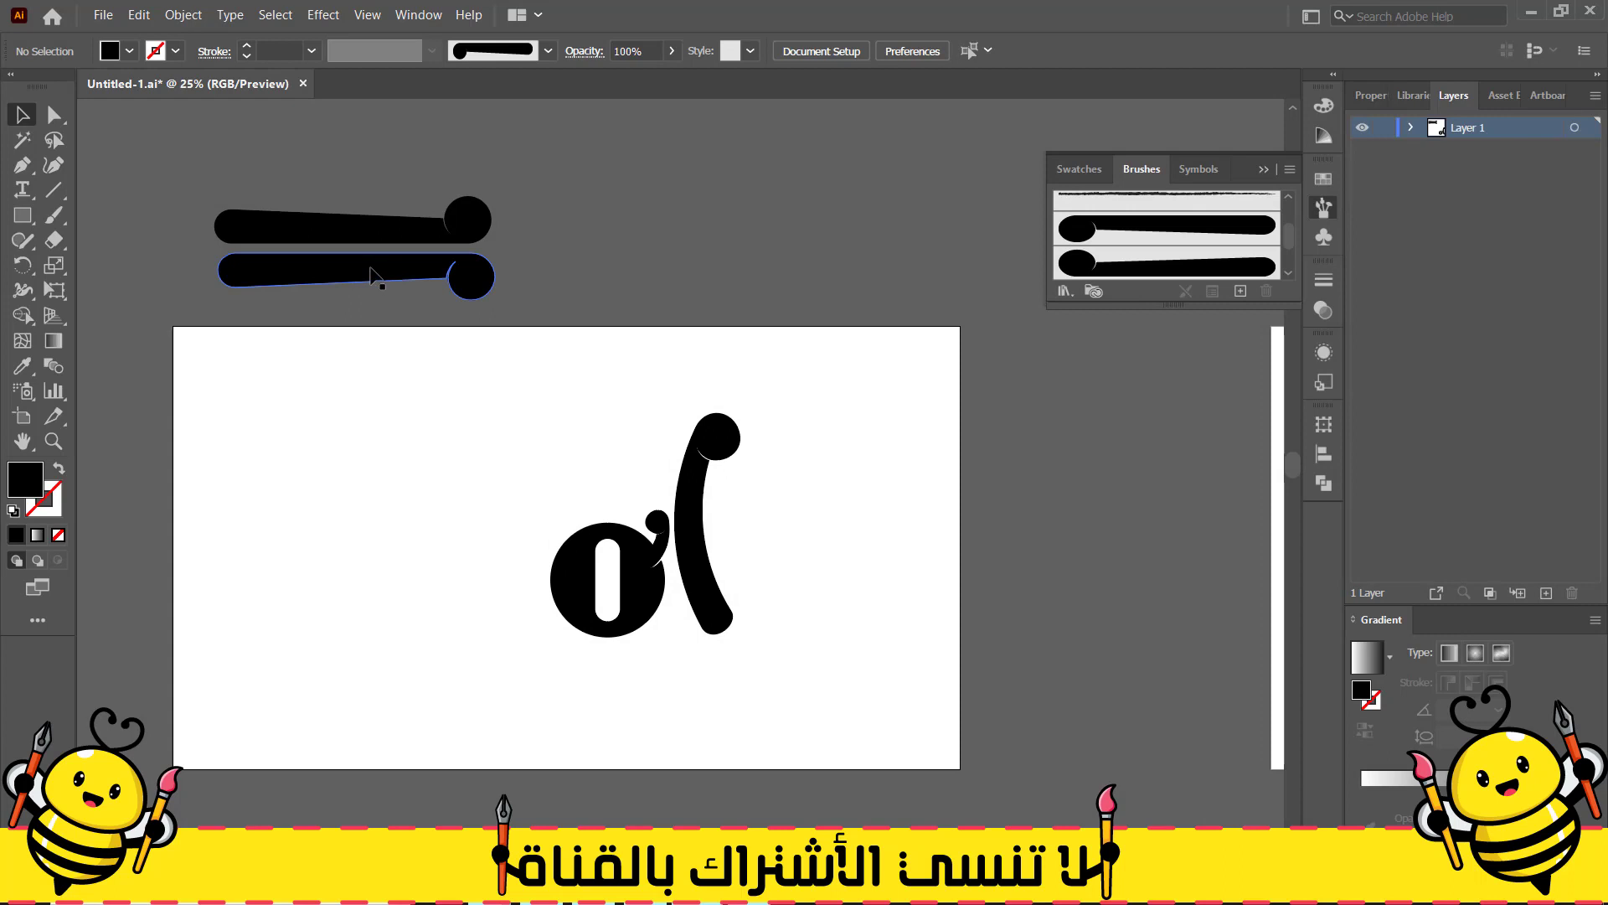
left_click_drag(390, 222, 1059, 247)
left_click(753, 591)
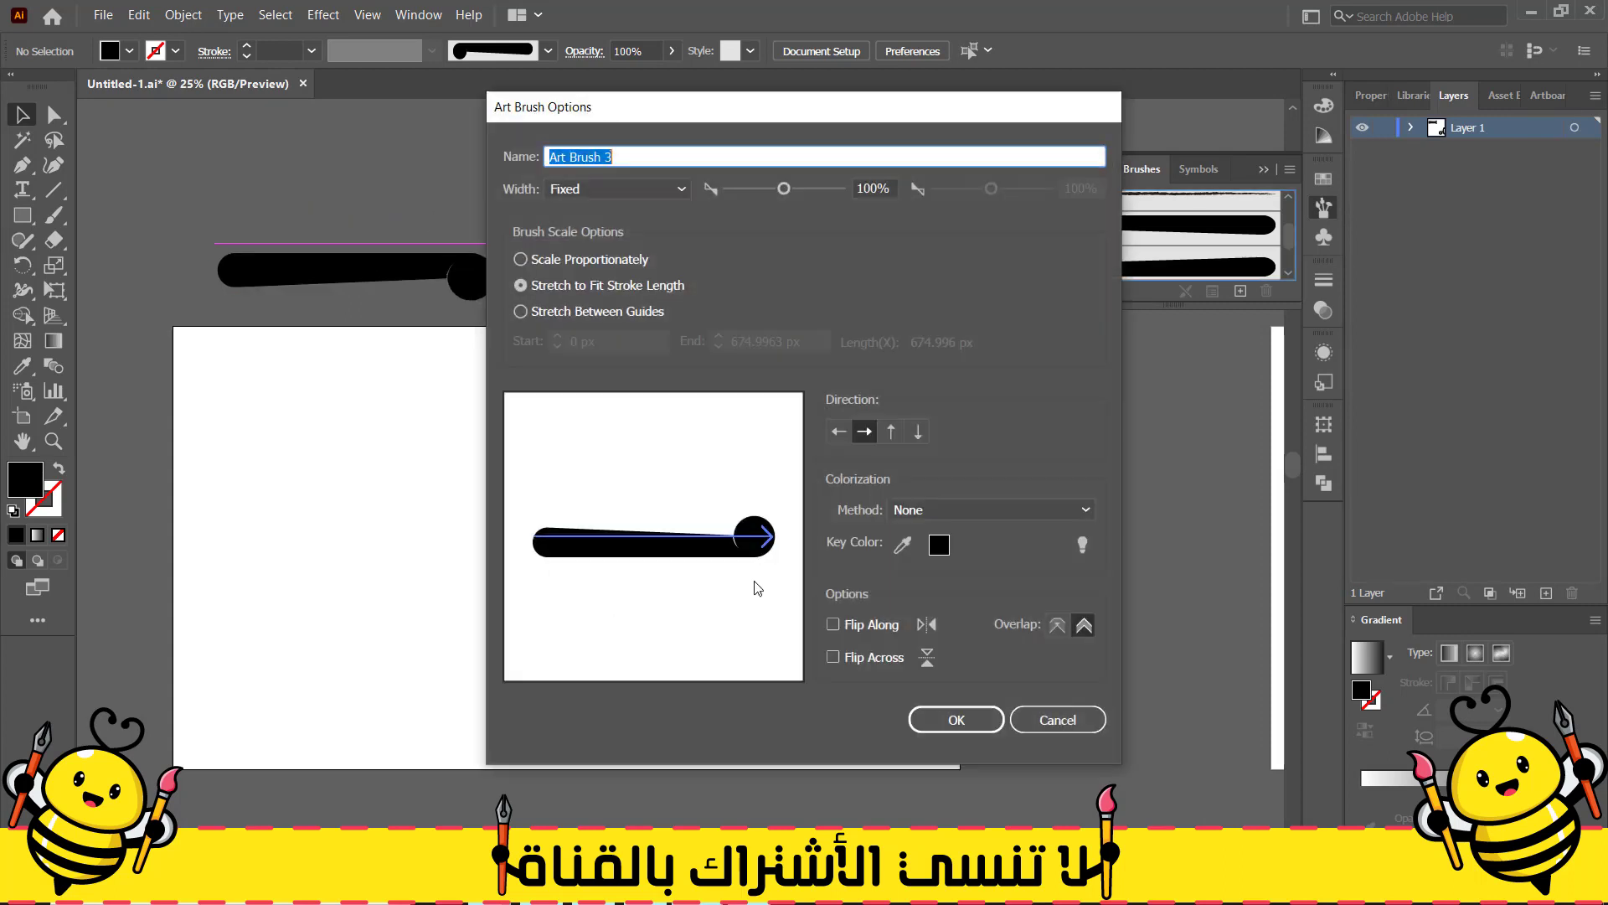
left_click(955, 721)
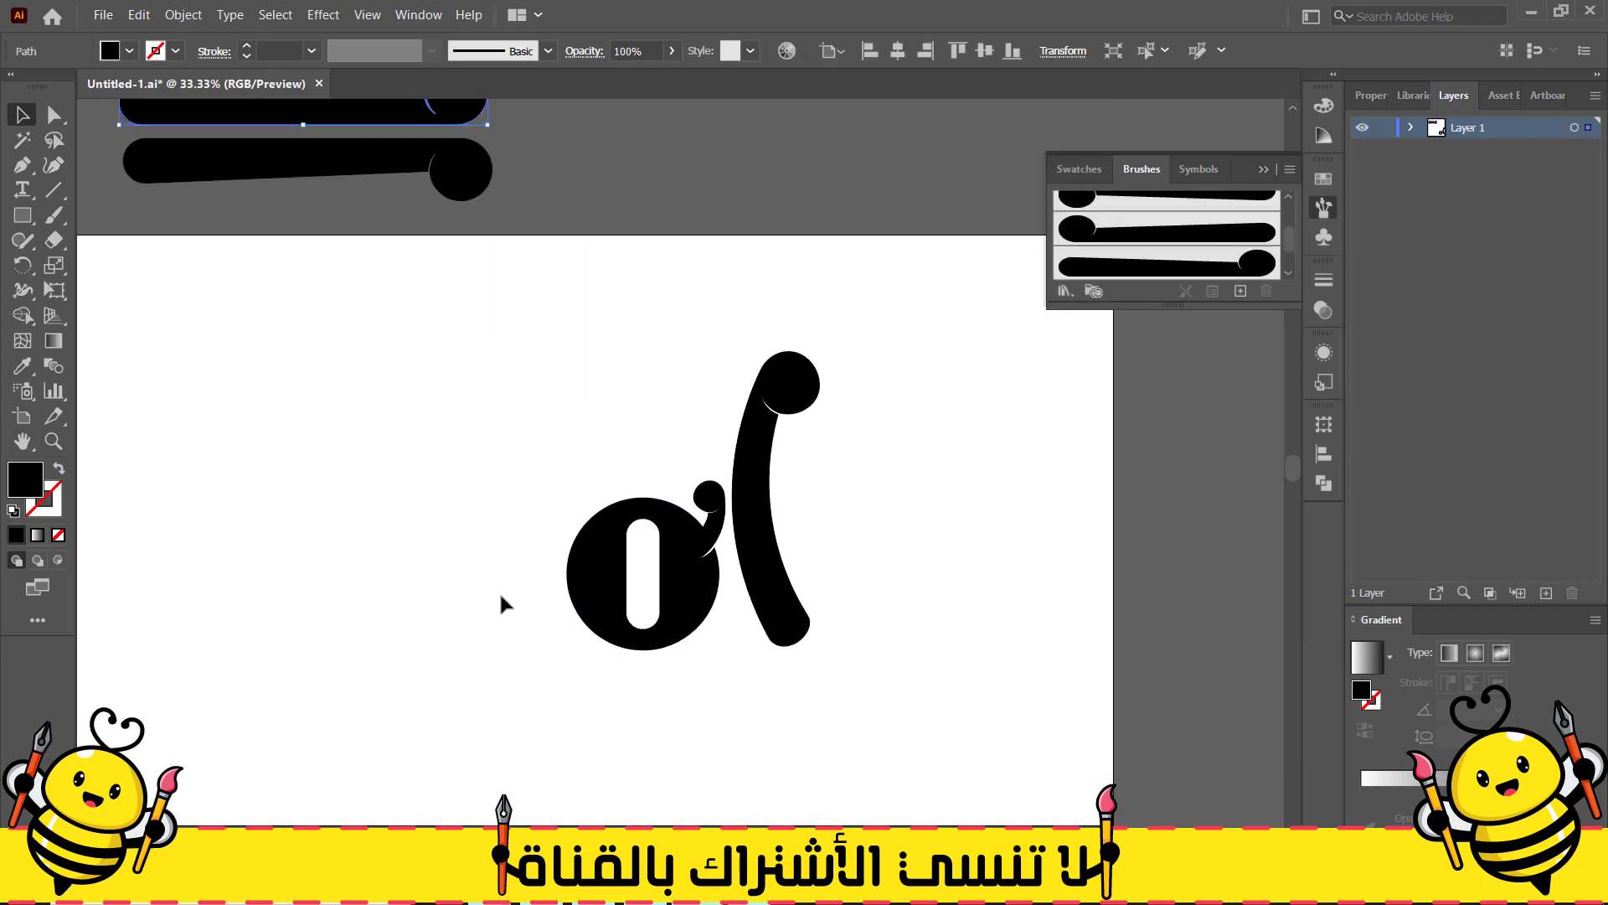
Paint a tall L-shaped stroke with the new art brush left of the circle and enlarge it to overlap the circle's lower side
key("b")
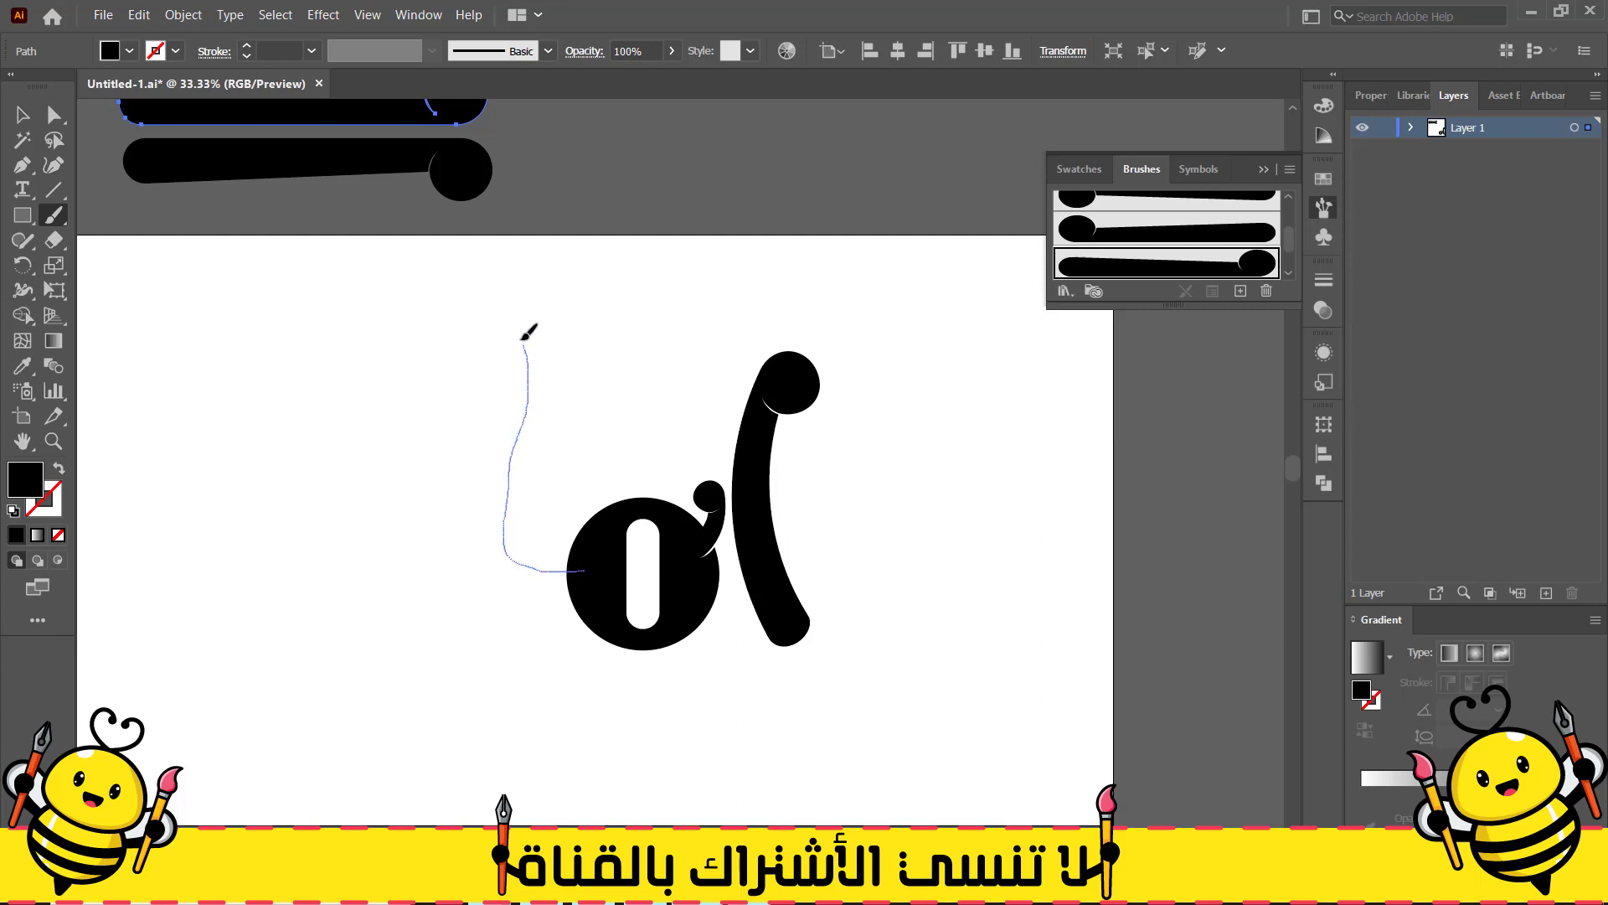
left_click_drag(523, 339, 522, 336)
left_click_drag(434, 636, 507, 481)
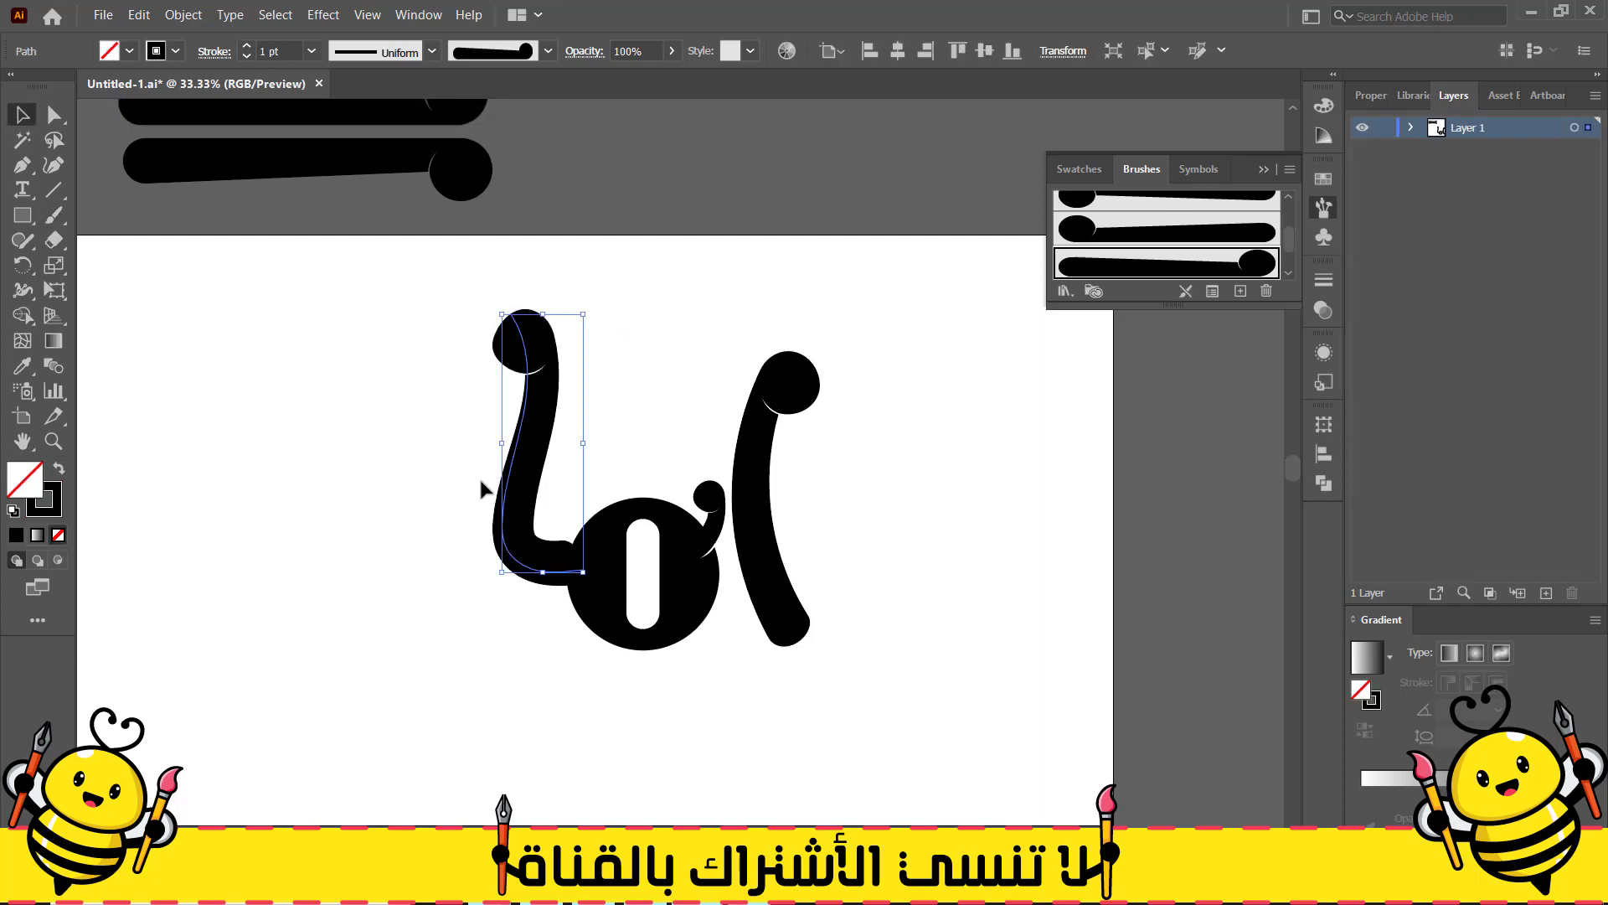
left_click_drag(499, 575, 480, 625)
mouse_move(563, 620)
left_mouse_down()
mouse_move(614, 624)
mouse_move(574, 600)
left_mouse_up()
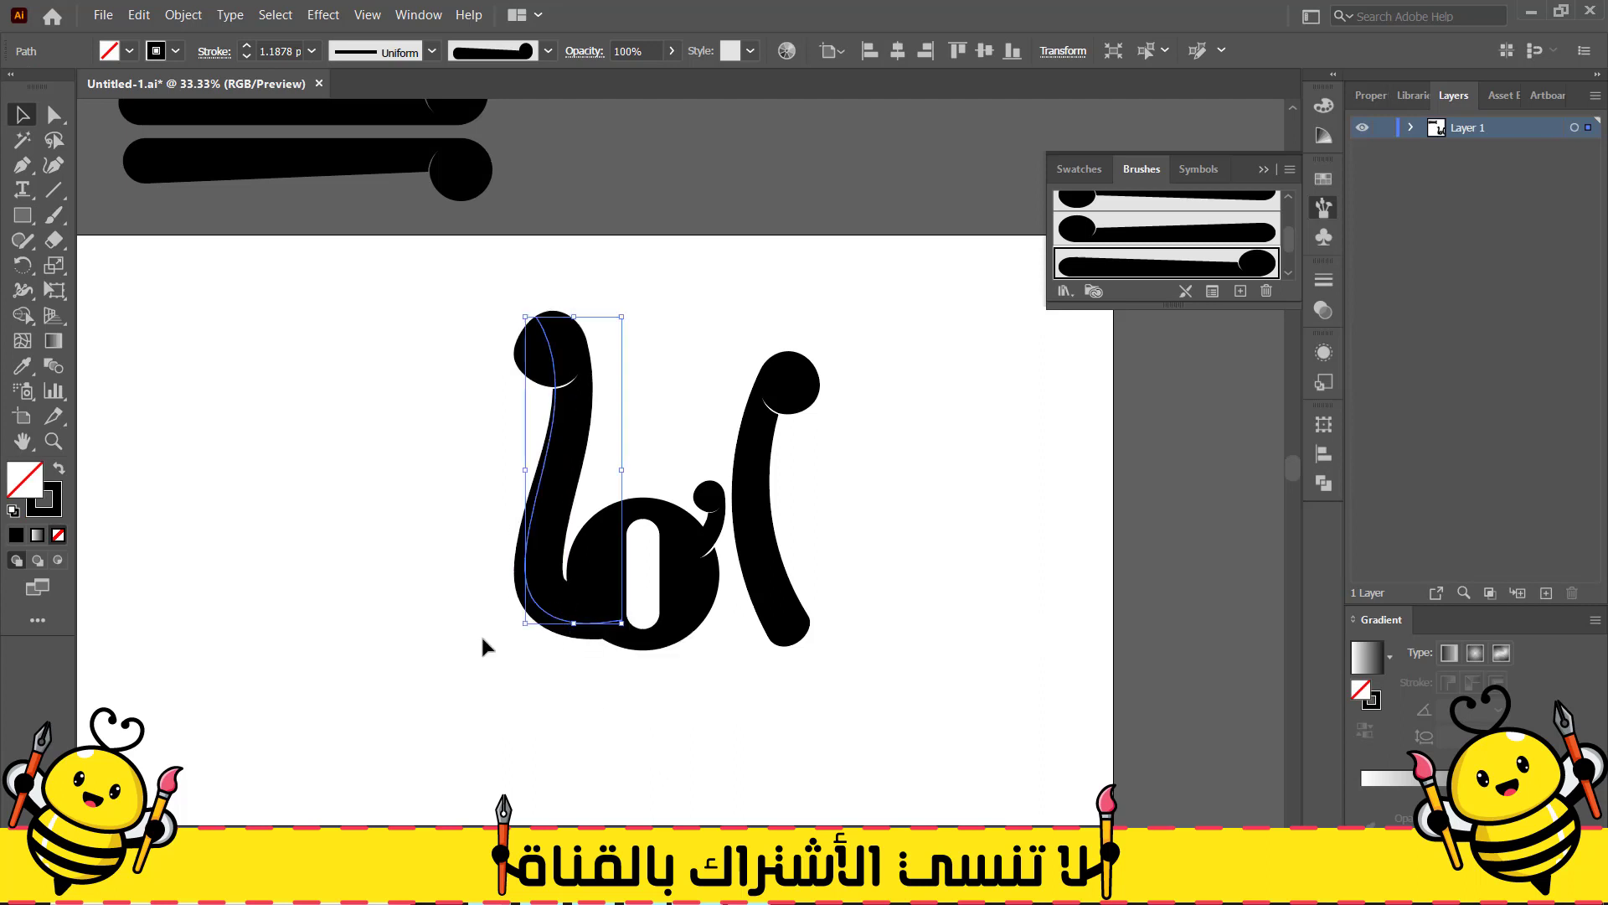
left_click(417, 640)
Convert the tall L-shaped stroke to a filled shape with Outline Stroke
scroll(587, 654, "up", 2)
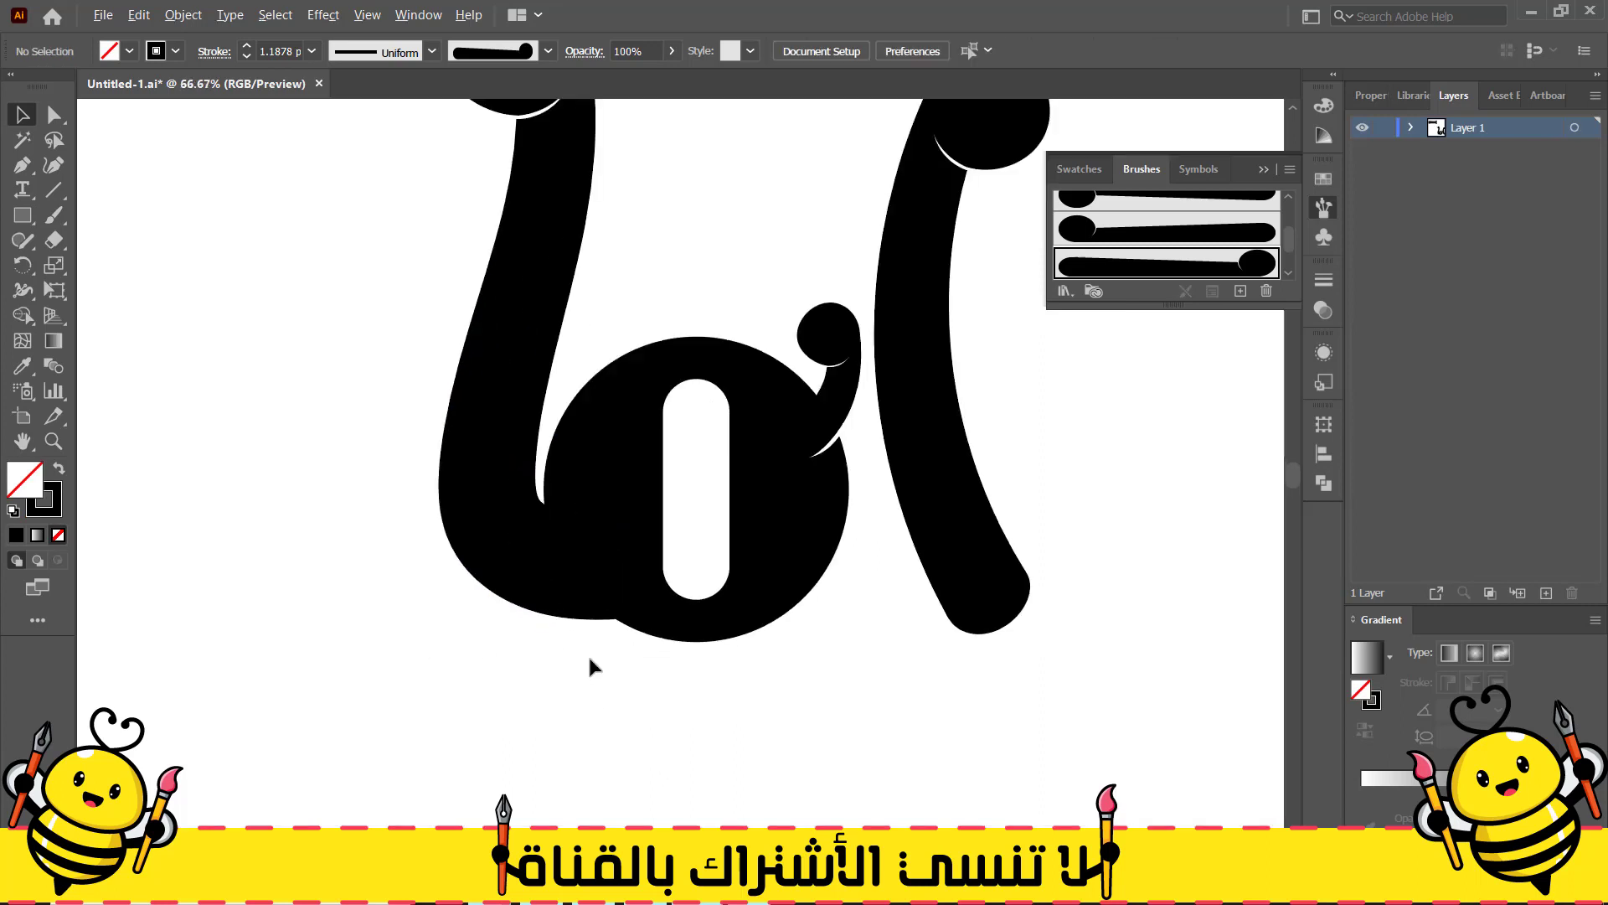
left_click(536, 587)
left_click(183, 15)
mouse_move(270, 449)
left_click(500, 494)
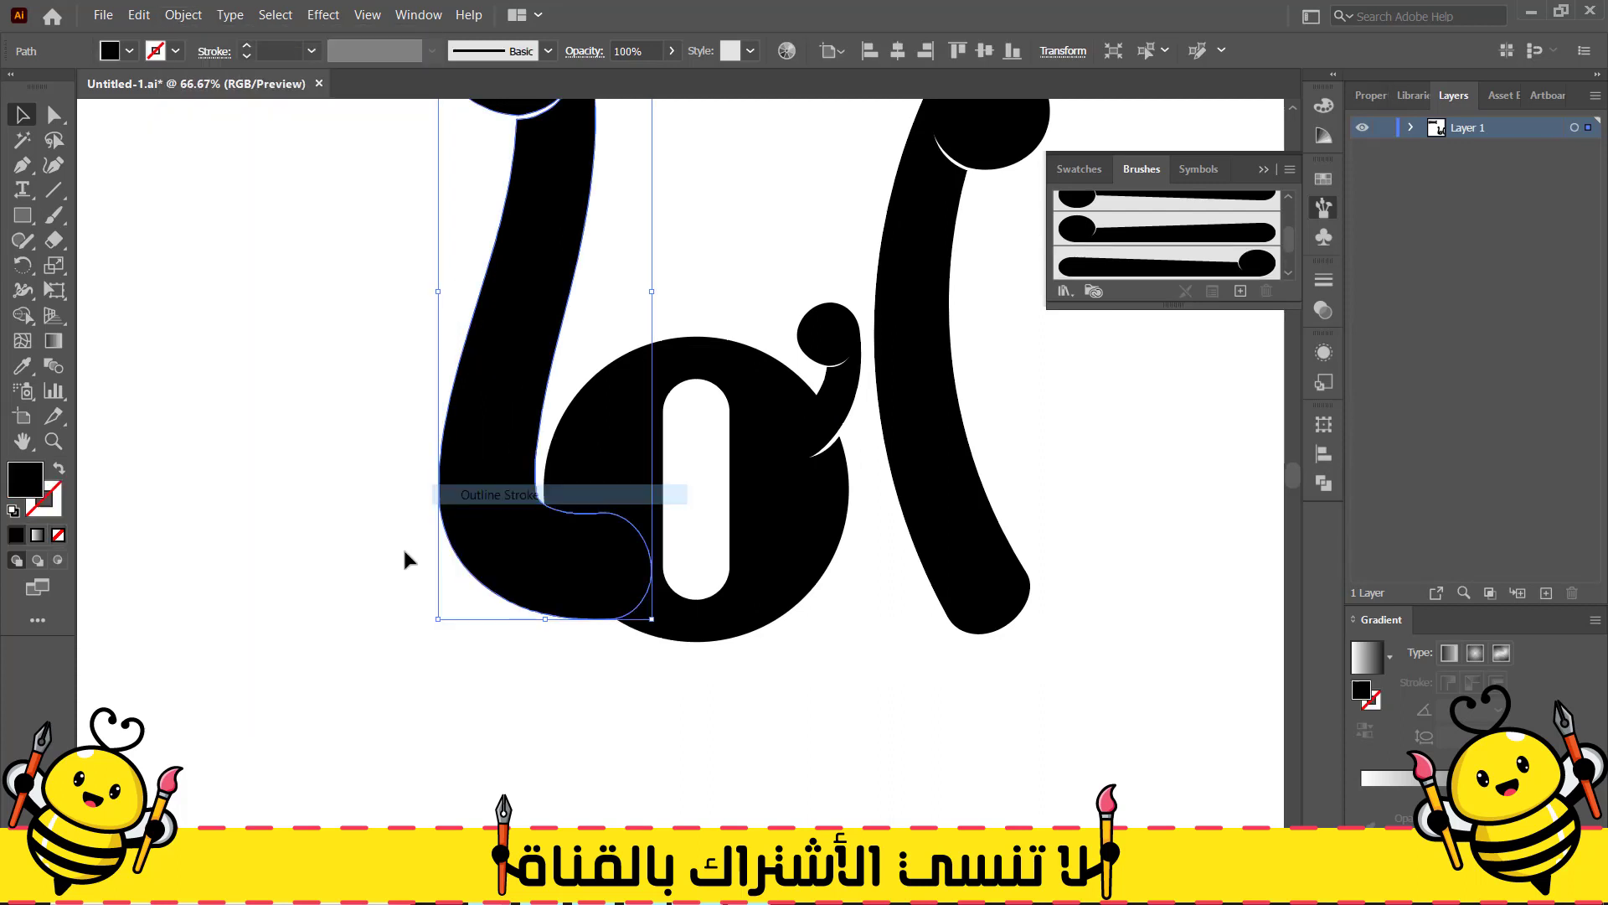
scroll(404, 560, "up", 1)
left_click(136, 370)
Draw a thin curved wedge with the Pen tool where the L-shaped stroke's inner edge meets the circle
scroll(130, 492, "up", 1)
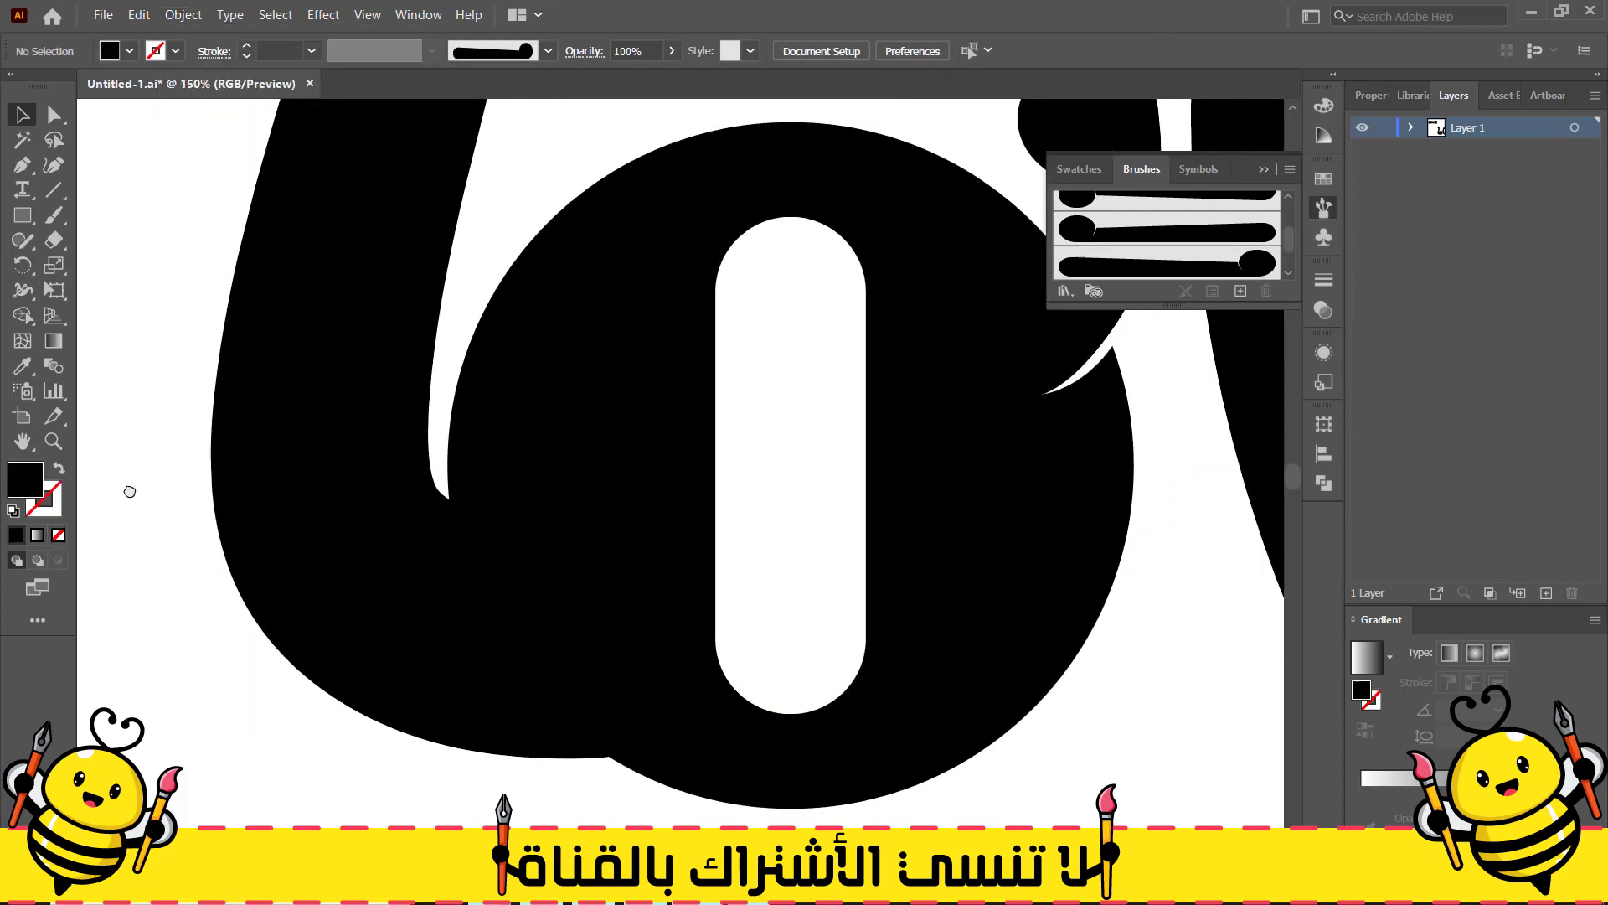
scroll(466, 533, "up", 2)
left_click(448, 480)
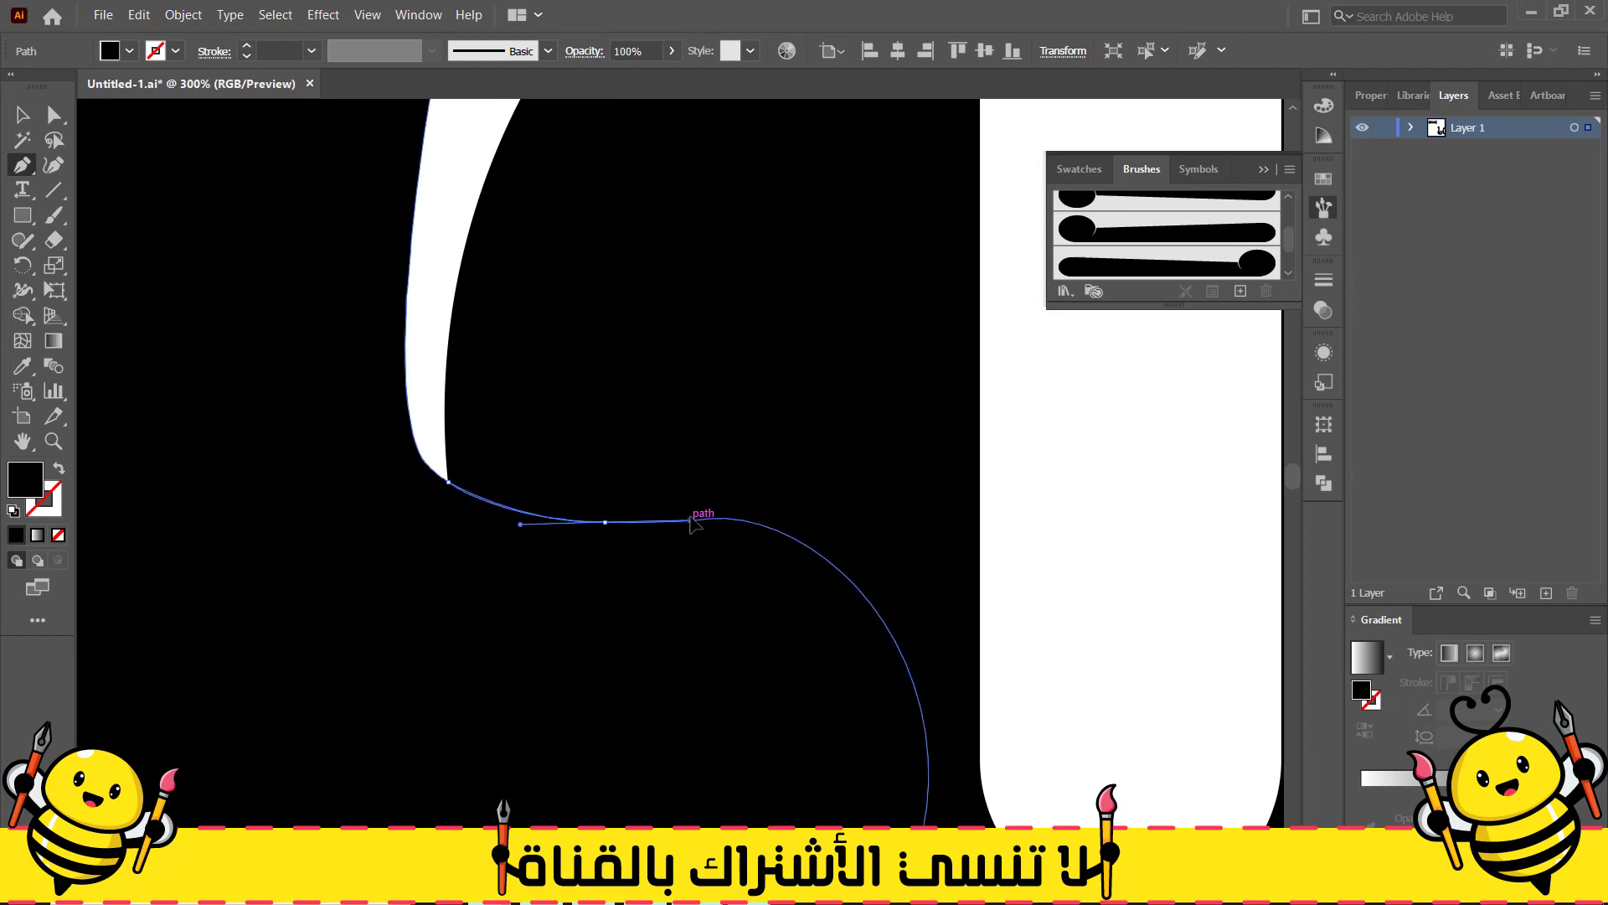
left_click_drag(690, 518, 529, 514)
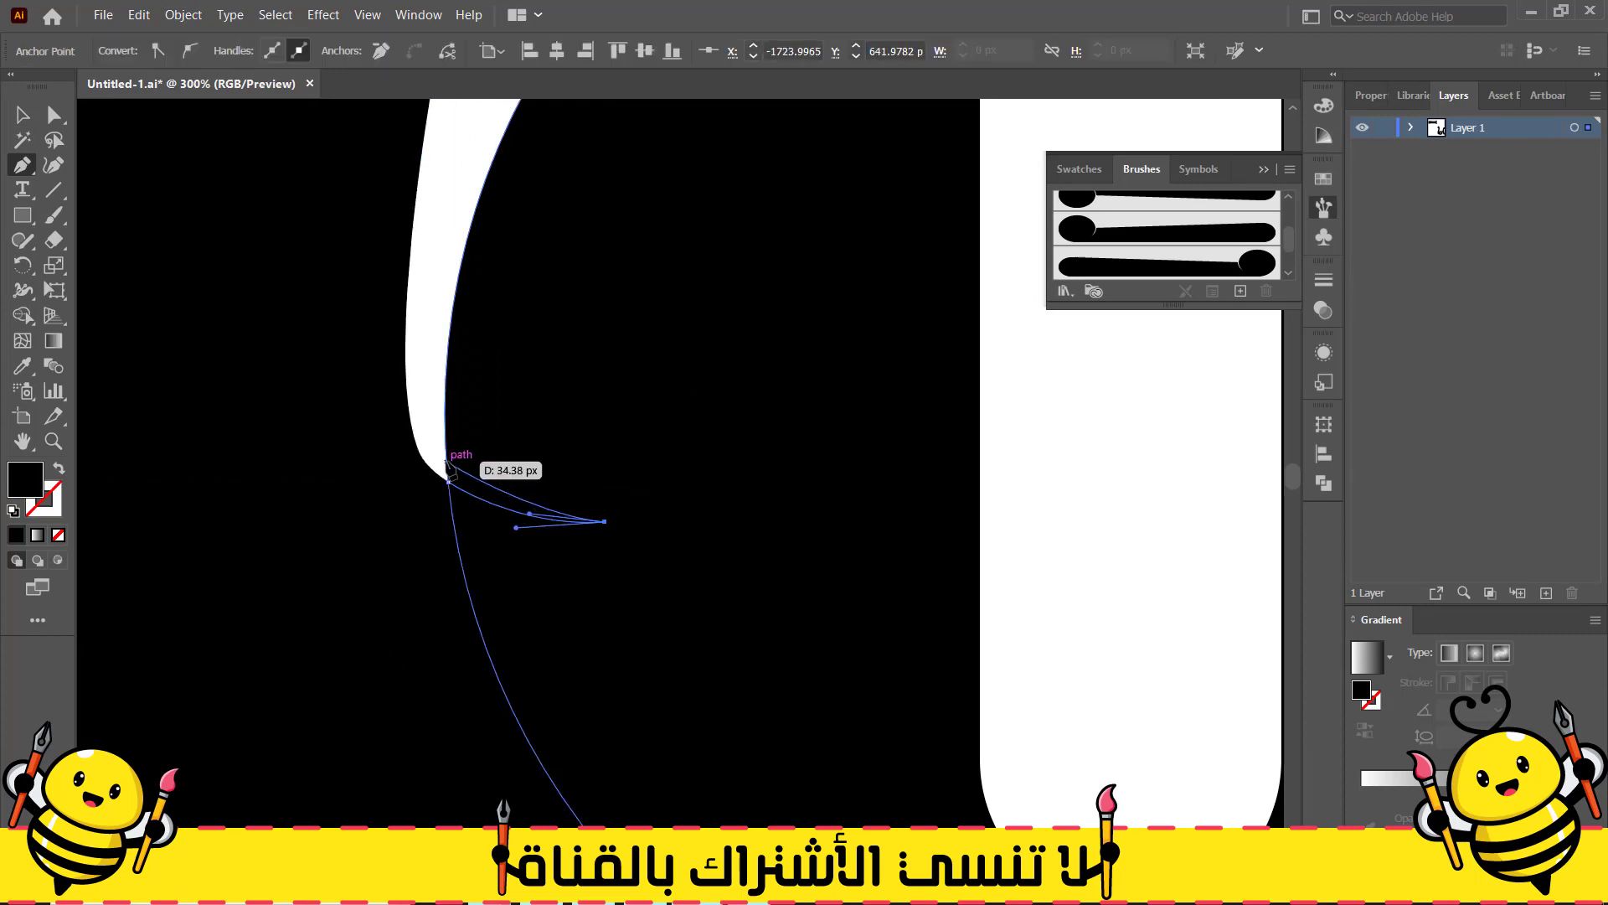
left_click(447, 462)
left_click(414, 355)
left_click(448, 482)
Try to cut the curved wedge out of the circle with the Shape Builder tool
key("a")
left_click(526, 386, "shift")
key("shift+m")
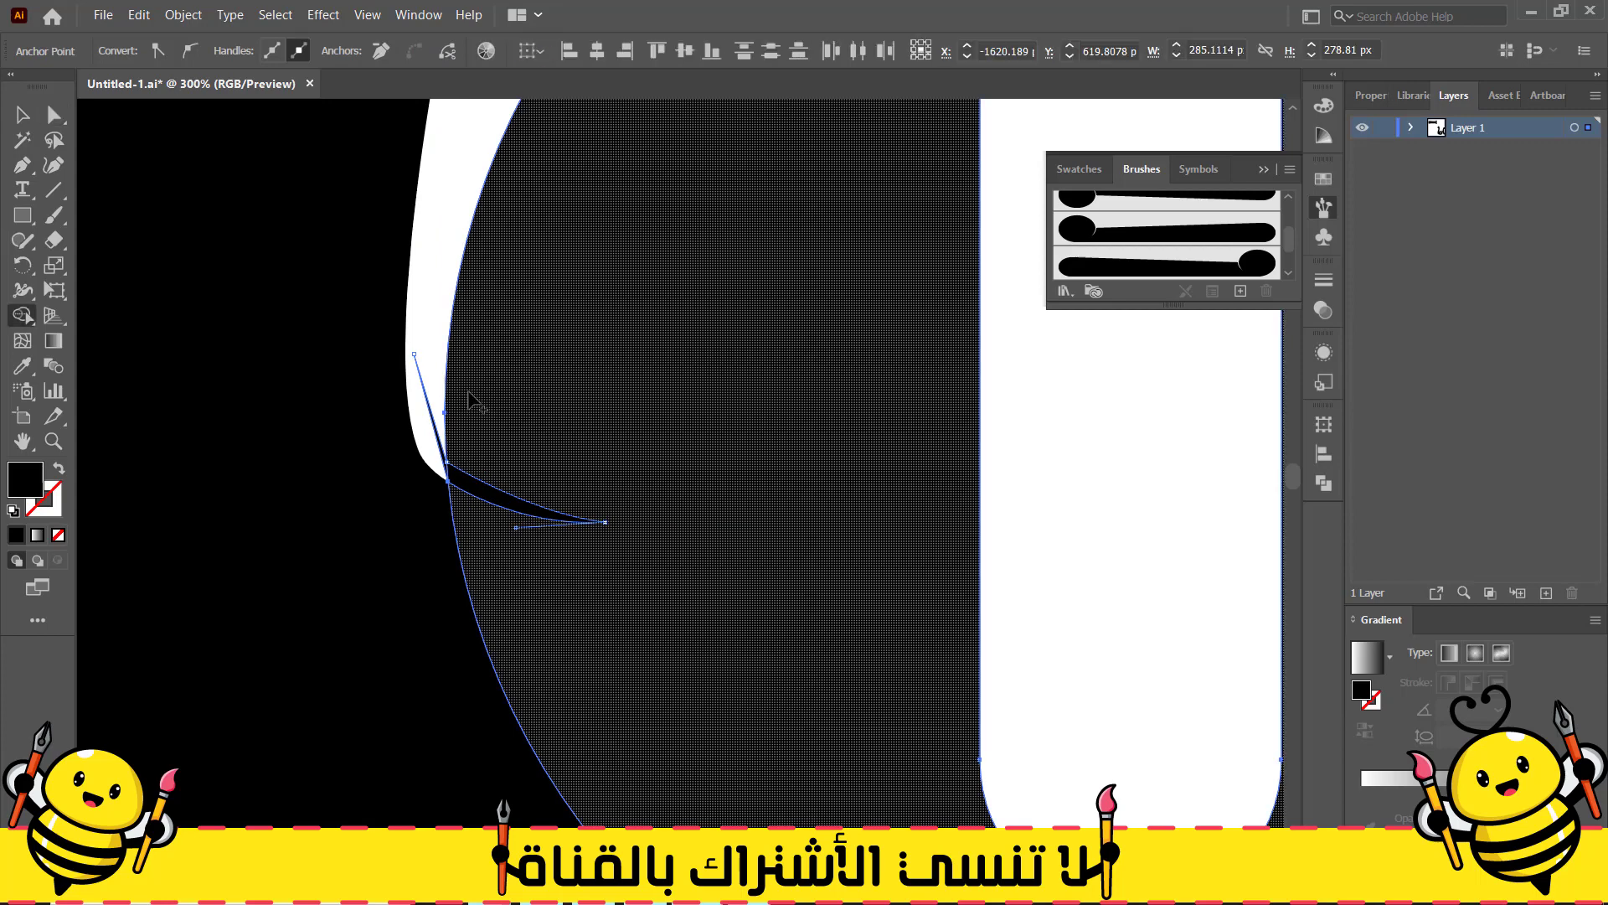
left_click_drag(436, 431, 458, 478)
scroll(391, 465, "down", 5)
key("v")
left_click(169, 310)
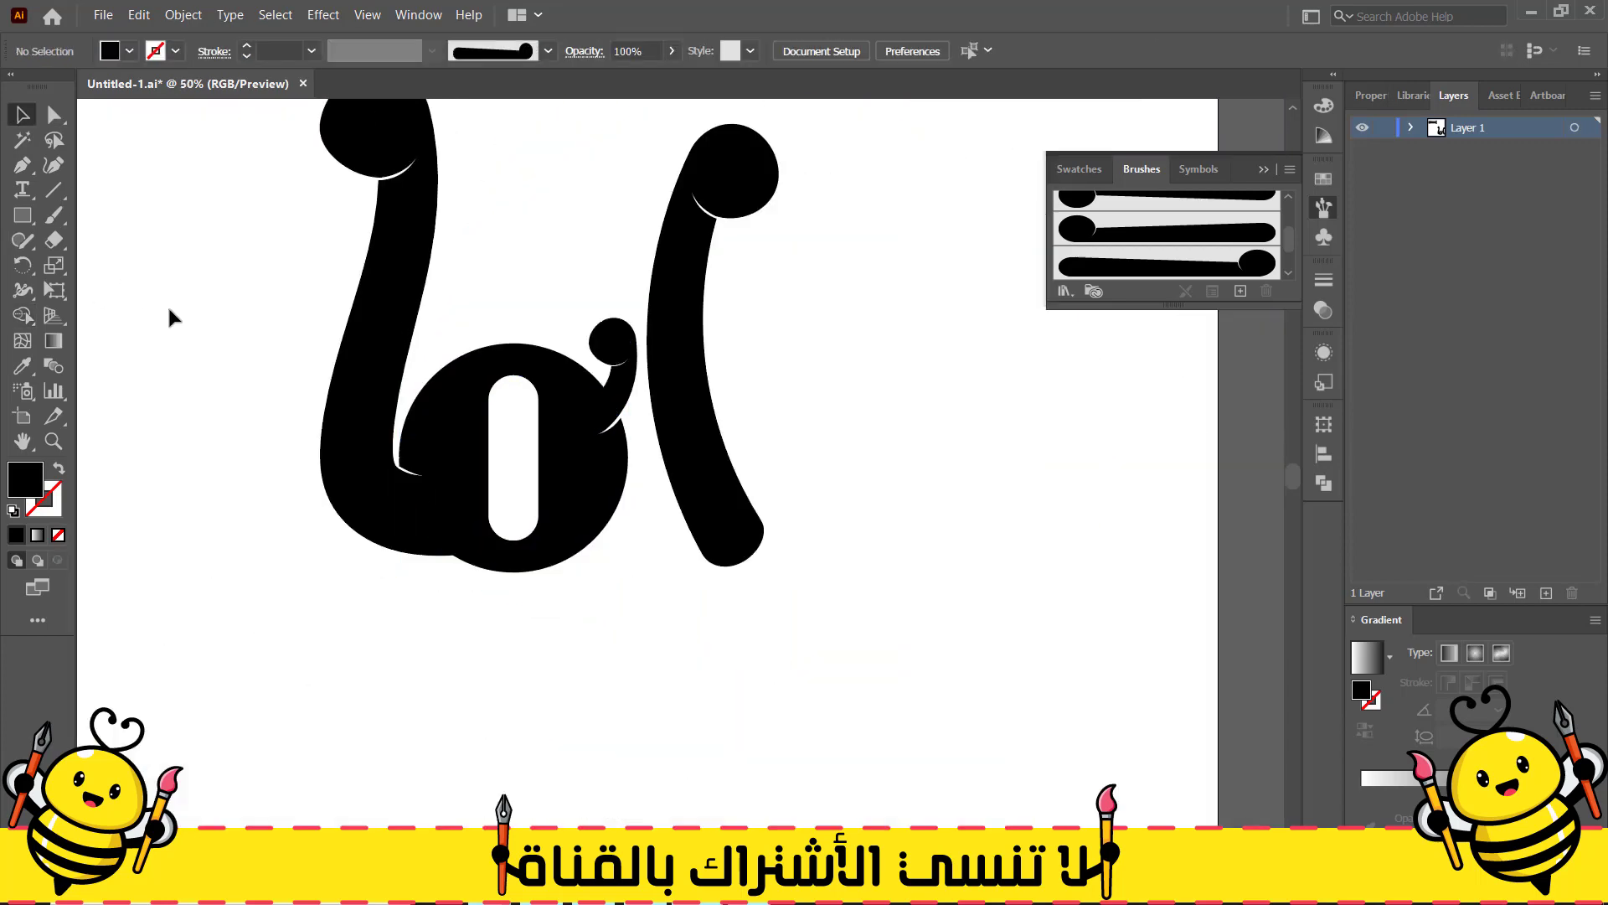
left_click_drag(169, 317, 285, 445)
key("ctrl+z")
key("ctrl+z")
Delete the thin leftover wedge lying between the L-shaped letter's inner edge and the circle
left_click(284, 456)
scroll(472, 615, "up", 3)
left_click_drag(472, 616, 597, 438)
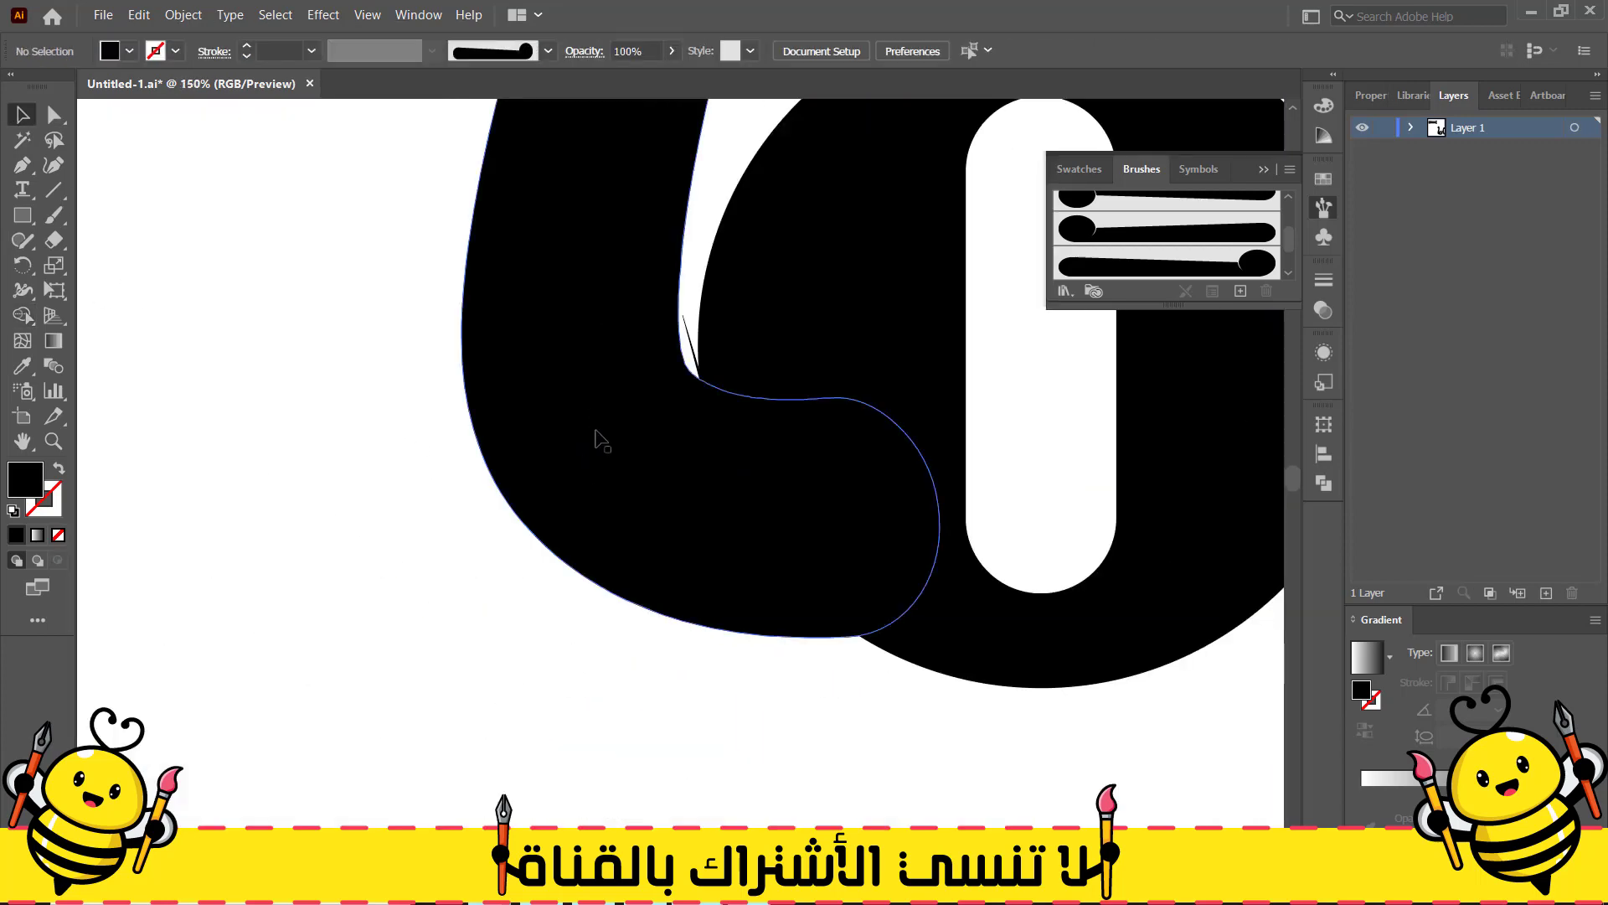
left_click(691, 347)
key("Delete")
Draw a thin curved wedge with the Pen tool where the L-shape's lower edge intersects the circle
scroll(897, 704, "up", 3)
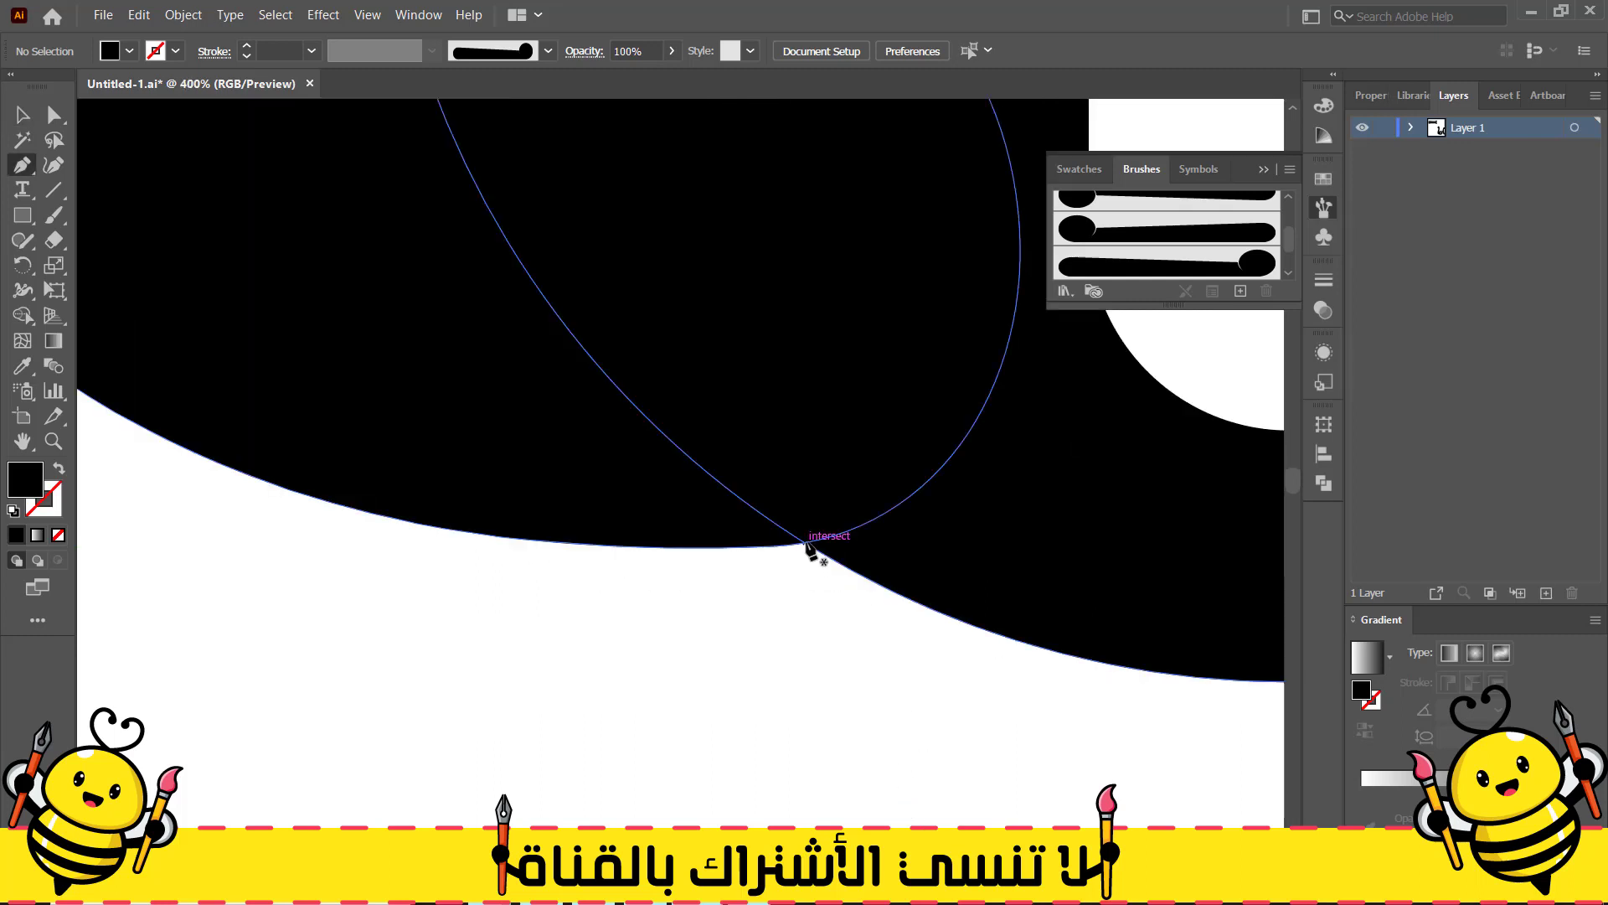
left_click_drag(933, 468, 915, 551)
left_click(834, 561)
left_click(727, 667)
left_click(805, 543)
Cut the wedge out of the circle with the Shape Builder tool to form a curved notch at the lower joint
key("a")
left_click(985, 560)
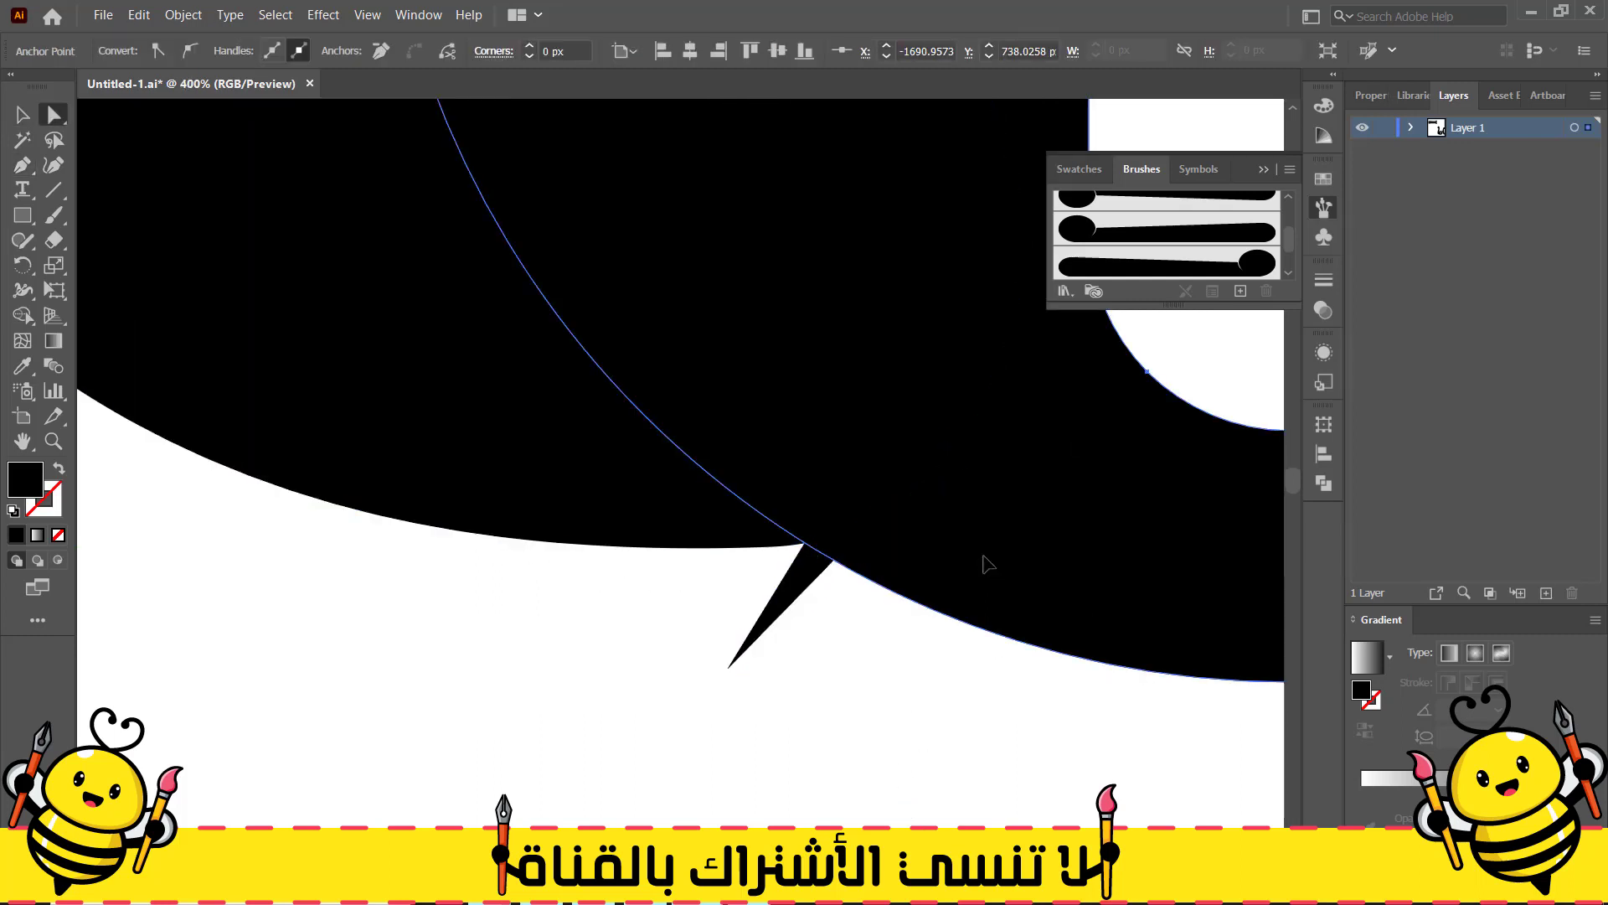
left_click(803, 585, "shift")
key("shift+m")
left_click_drag(757, 592, 888, 530)
scroll(737, 594, "down", 3)
scroll(737, 599, "down", 3)
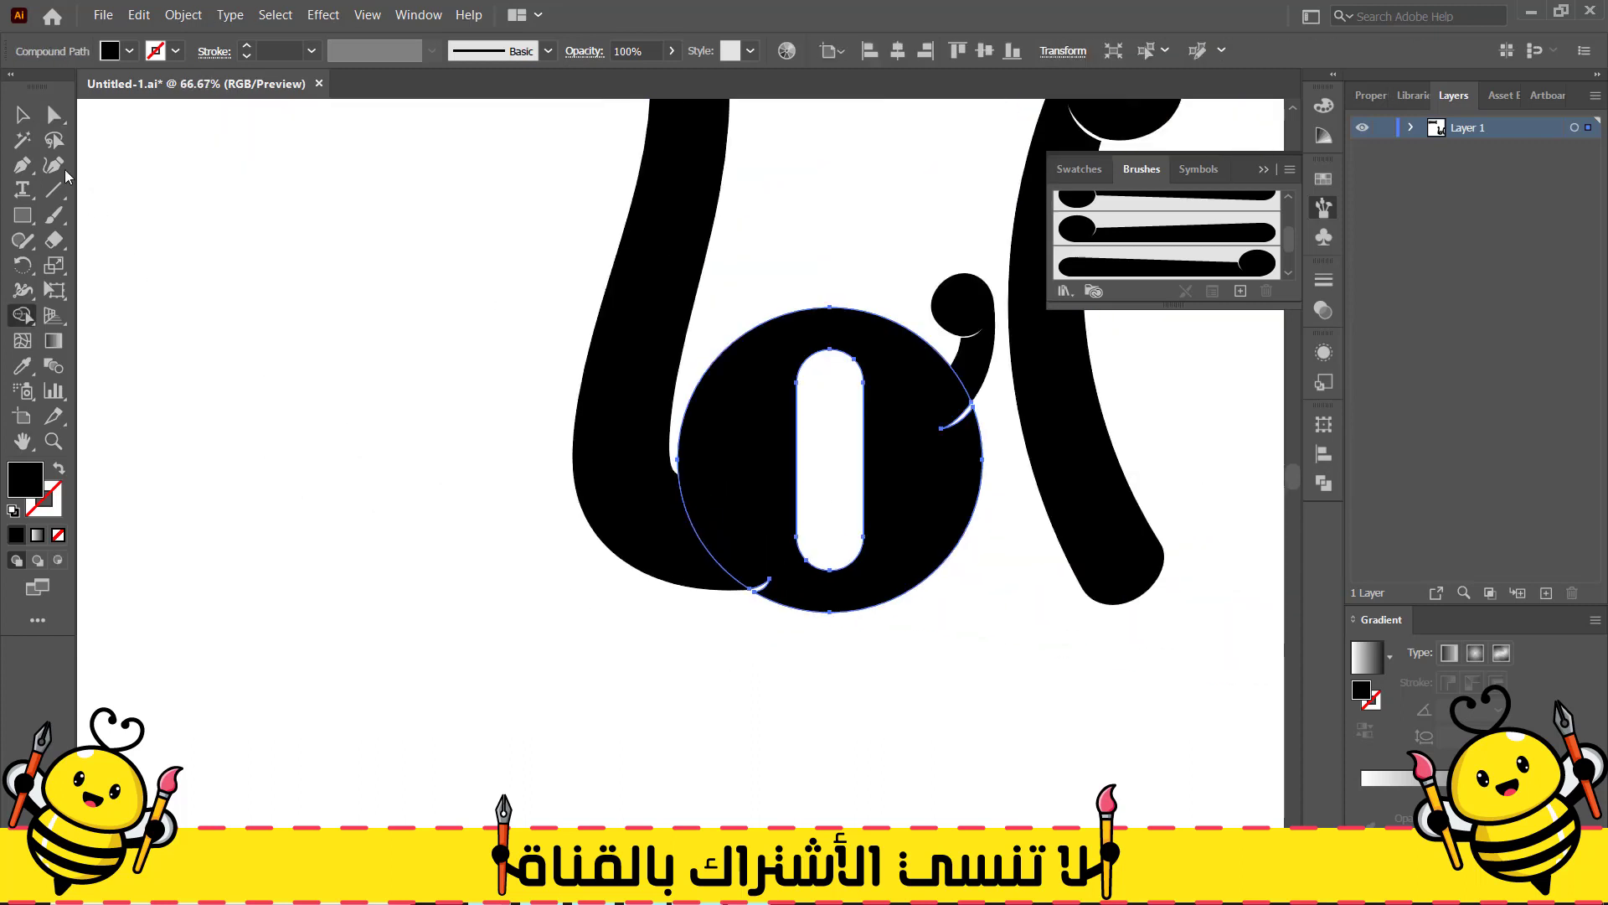
left_click(22, 115)
left_click(323, 313)
scroll(323, 314, "down", 2)
left_click_drag(322, 313, 391, 460)
Pull the inner tip of the lower notch slightly up and to the right with Direct Selection
scroll(606, 594, "up", 8)
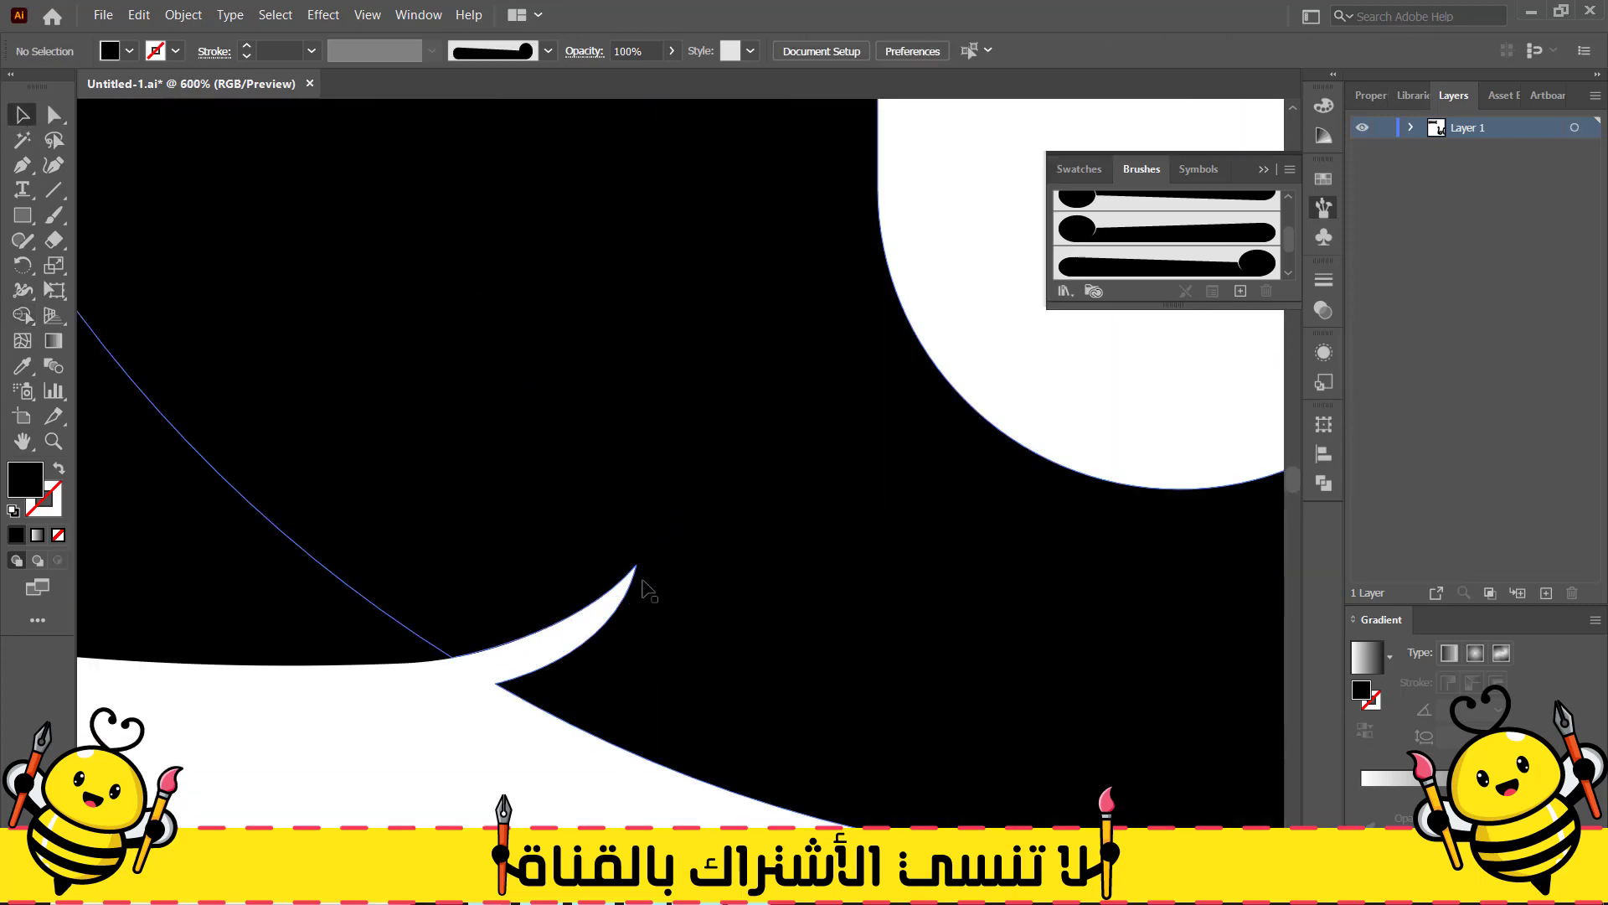
key("a")
left_click_drag(643, 561, 663, 535)
left_click(377, 743)
key("ctrl+1")
key("ctrl+minus")
key("ctrl+minus")
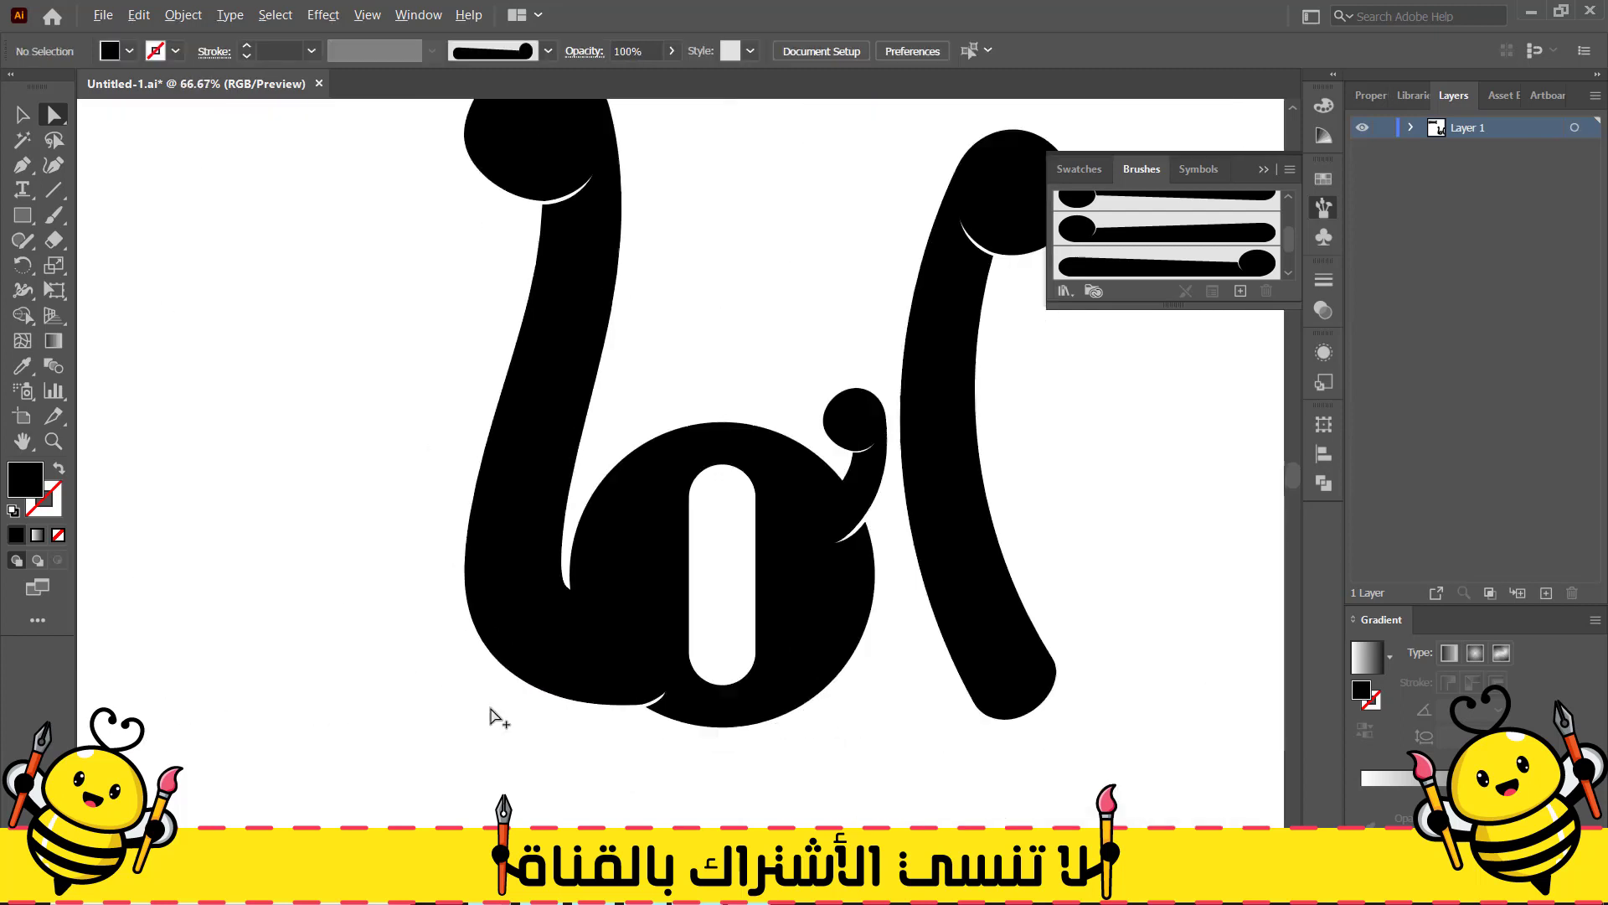
Smooth the outline of the ball at the top of the L-shaped letter with the Smooth tool
key("v")
left_click(585, 366)
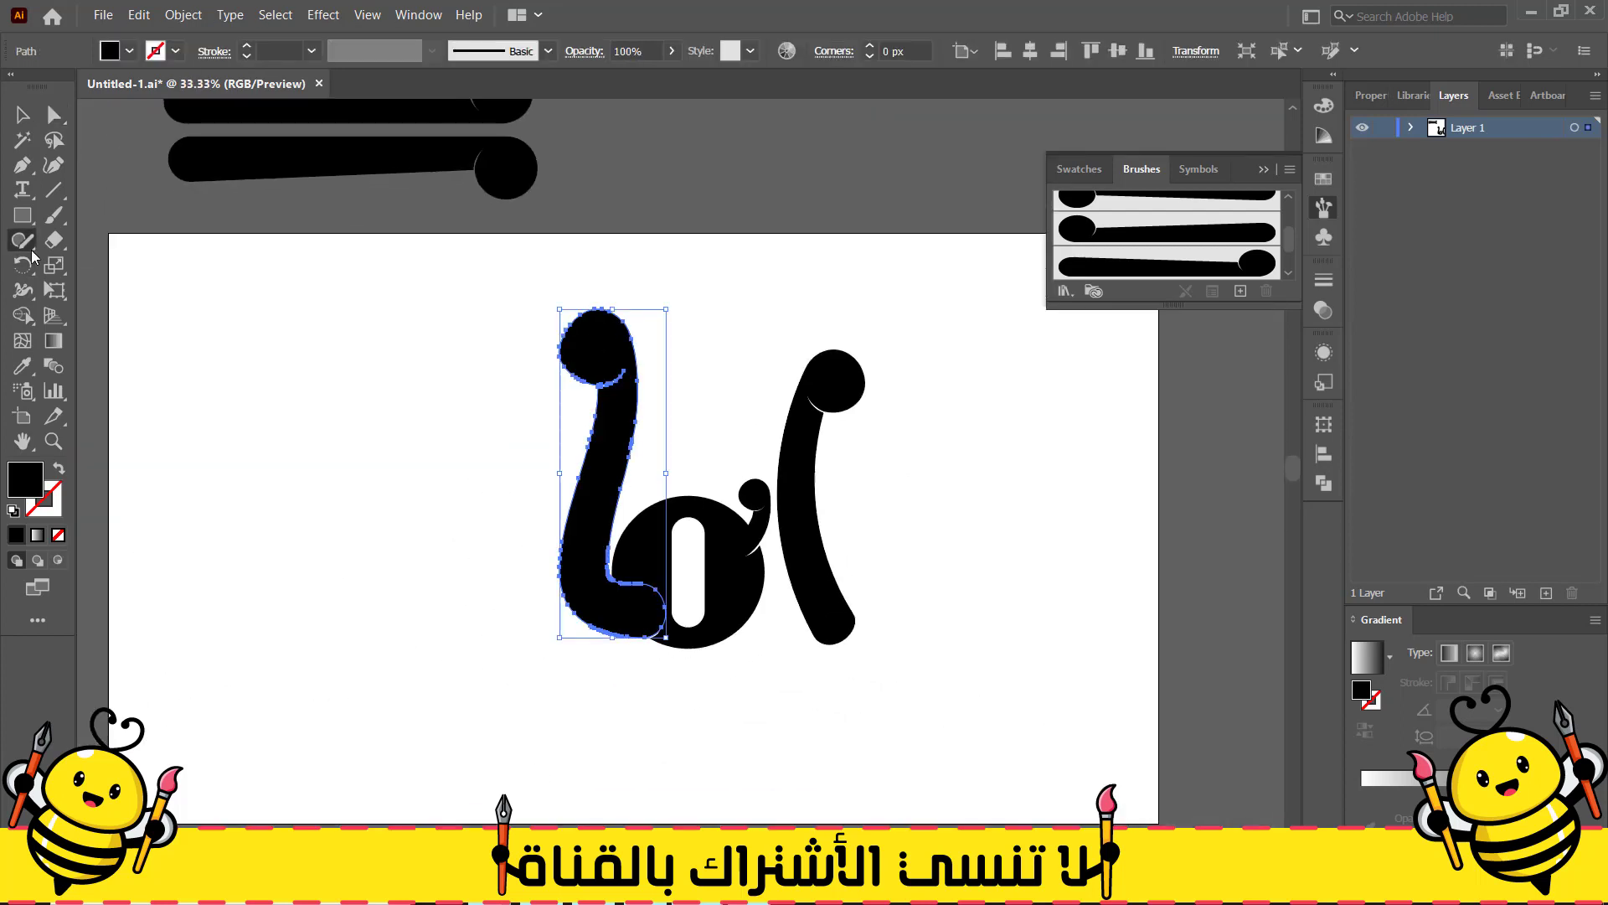
right_click(27, 244)
left_click(94, 290)
scroll(609, 359, "up", 3)
left_click(27, 118)
left_click(521, 356)
left_click(23, 243)
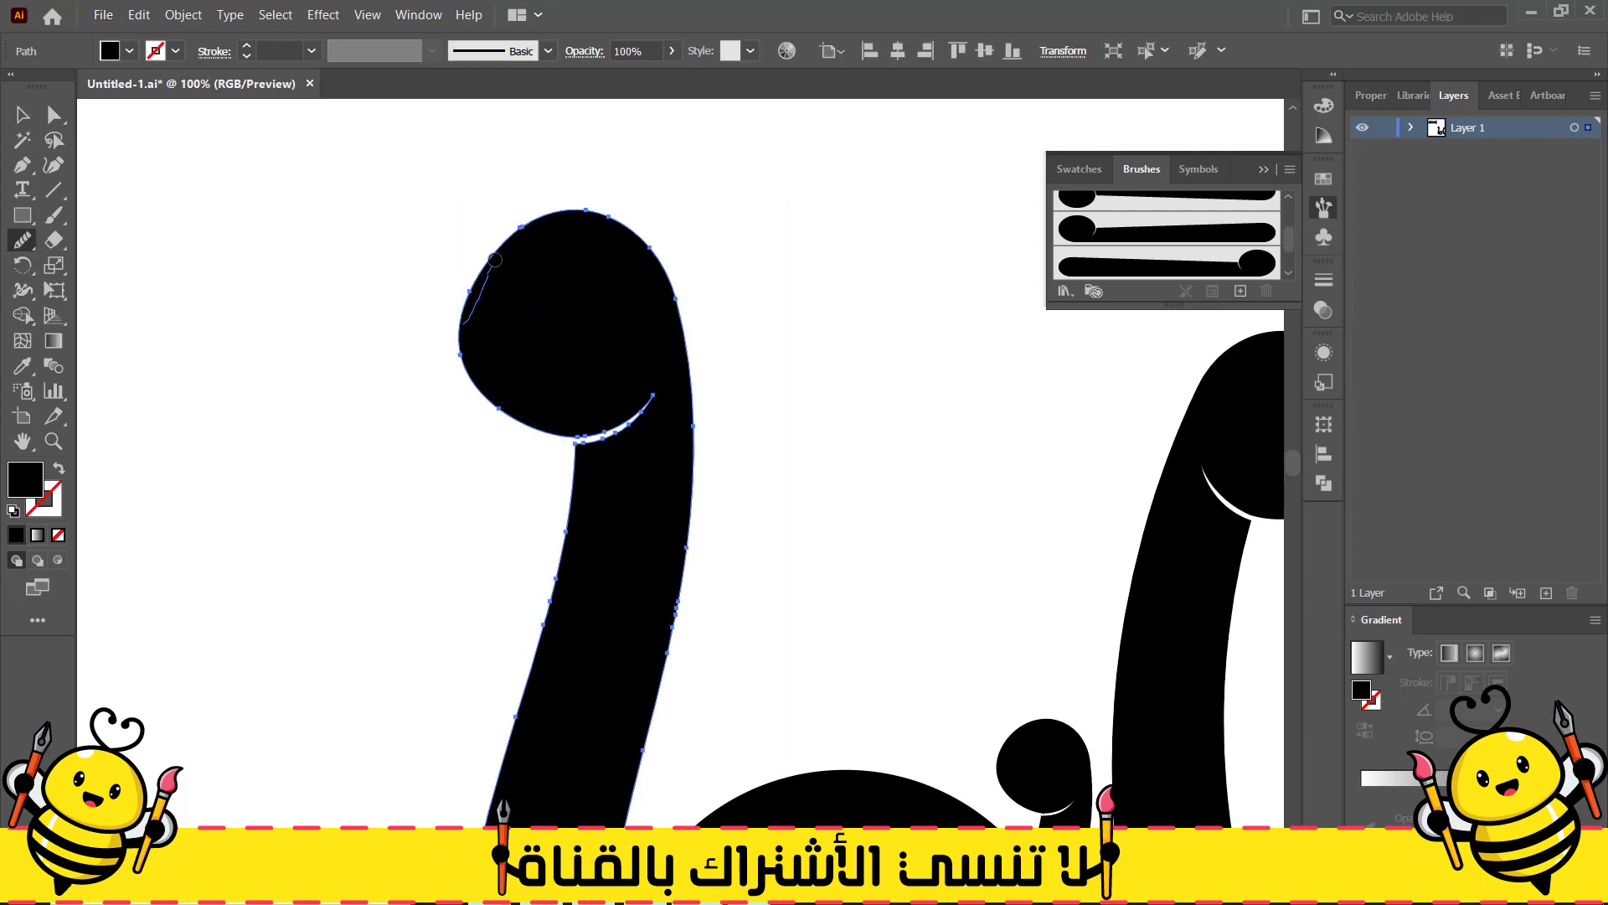
left_click(23, 116)
left_click(357, 430)
scroll(357, 431, "down", 2)
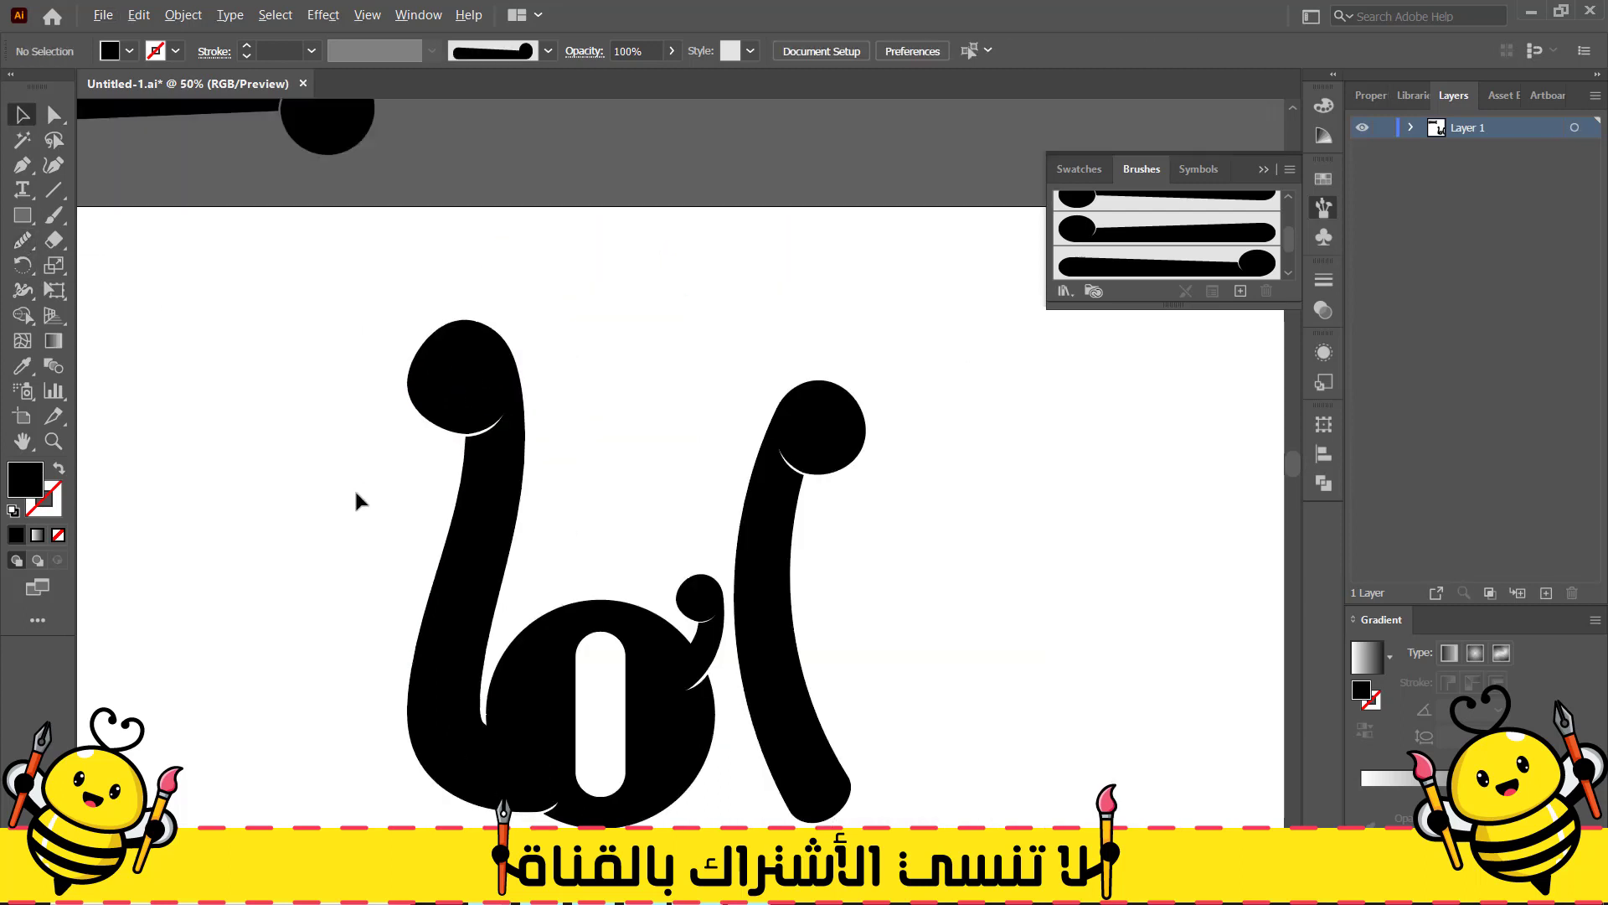
Enlarge the tall curved ball-topped stroke to the right of the circle
left_click_drag(353, 488, 318, 282)
mouse_move(239, 660)
left_mouse_down()
mouse_move(899, 172)
mouse_move(903, 136)
left_mouse_up()
left_click(902, 142)
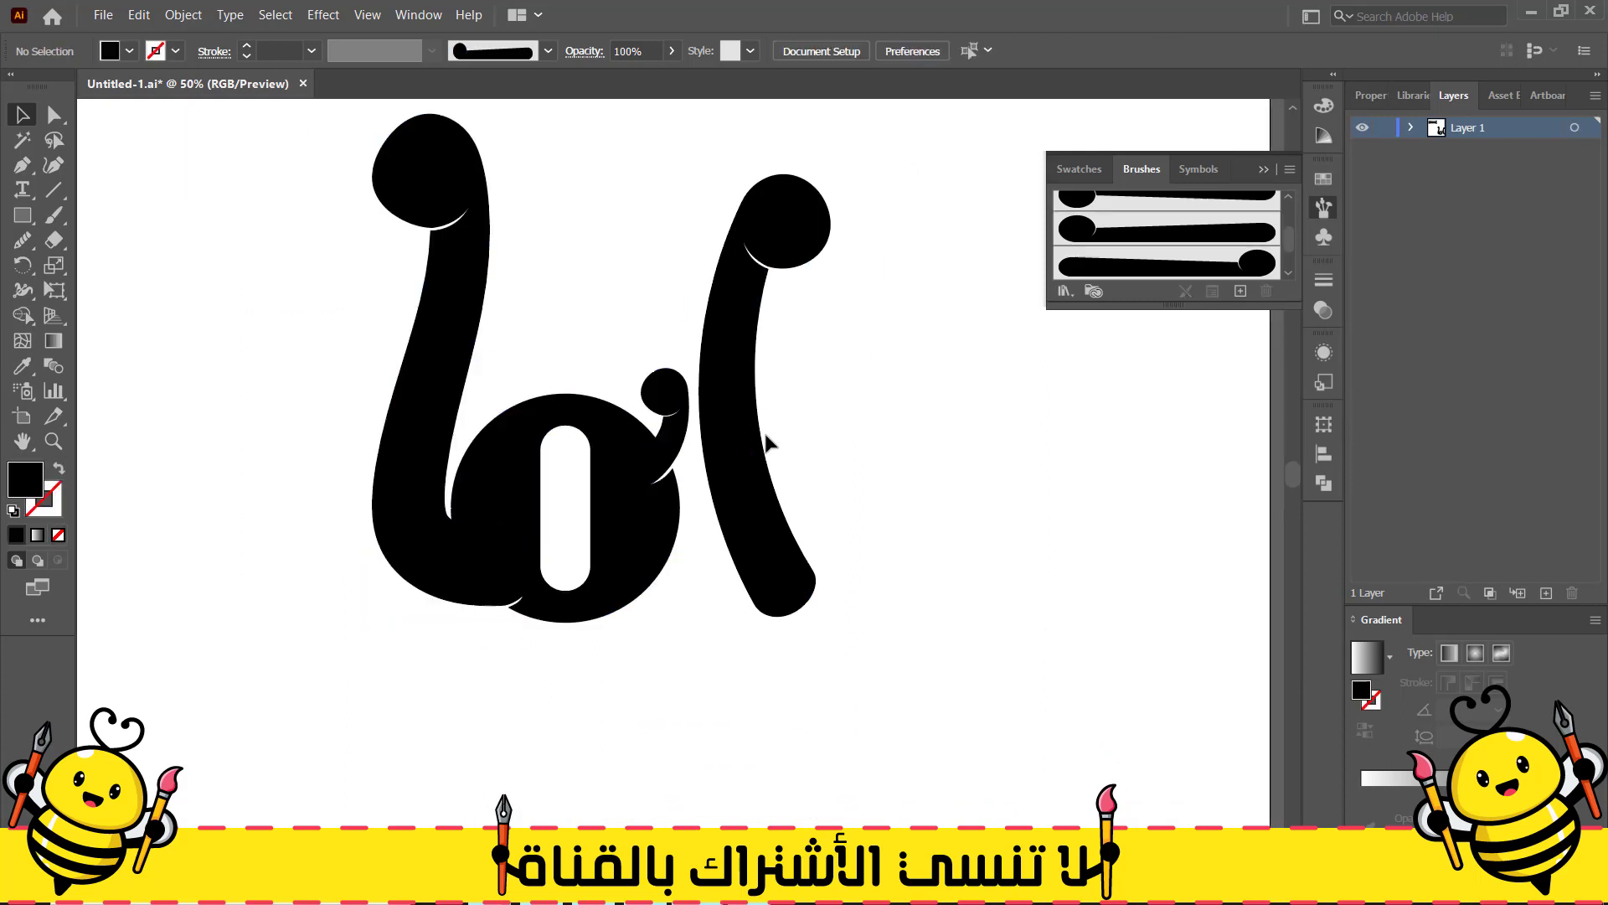
left_click(765, 439)
left_click_drag(812, 181, 838, 139)
left_click(725, 675)
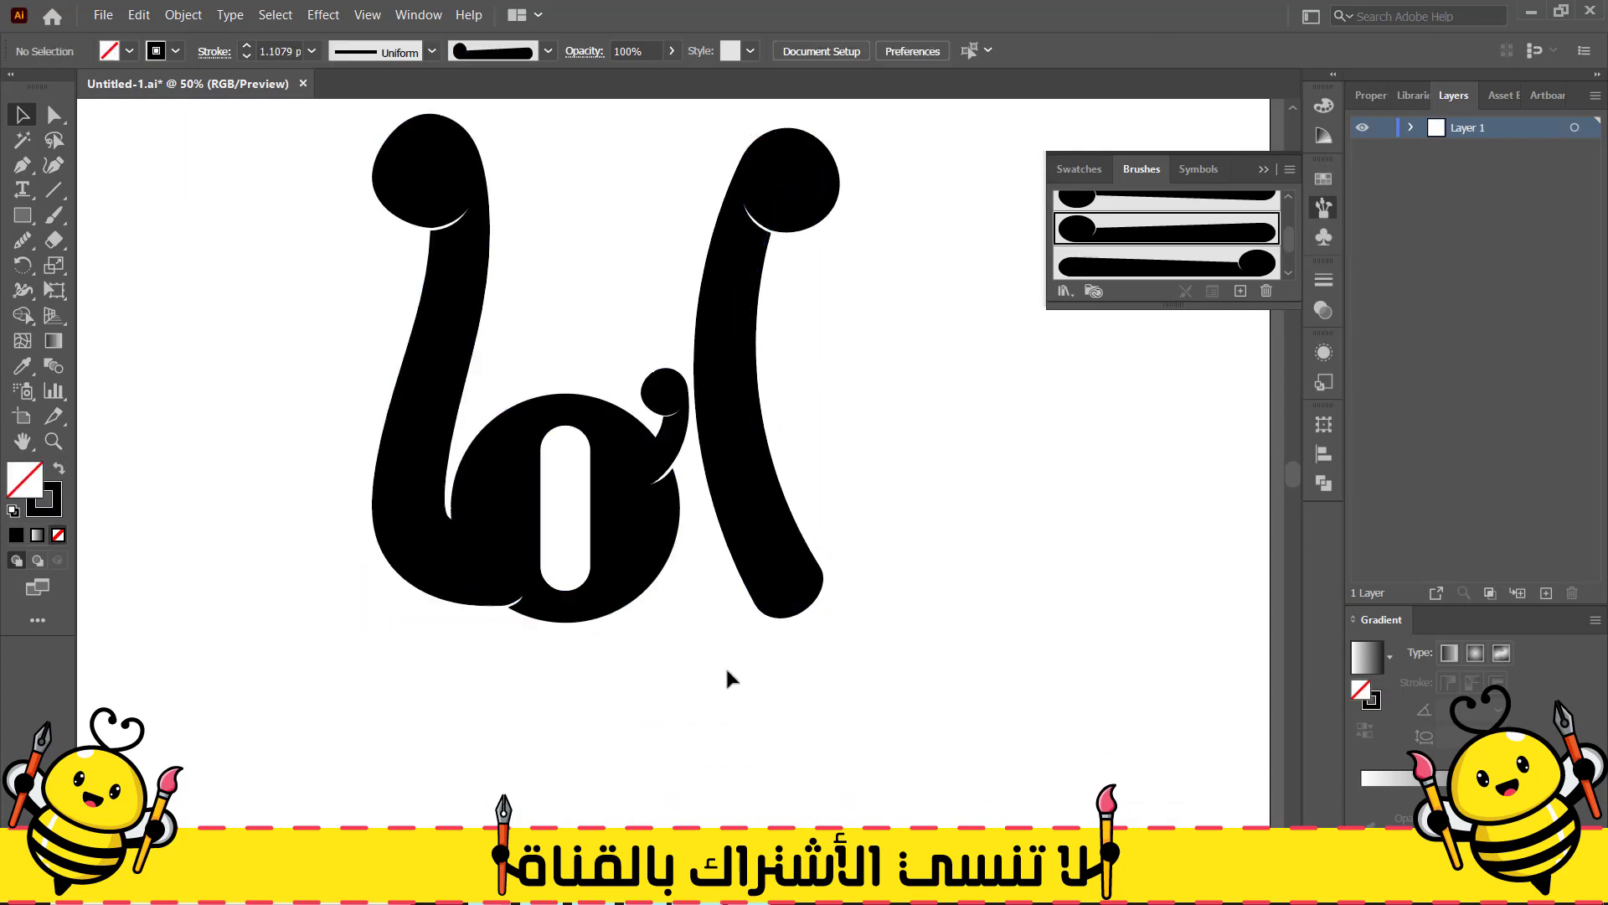
Reflect the tall curved stroke across a vertical axis and place it close against the circle's right side
left_click_drag(766, 587, 781, 574)
right_click(782, 574)
mouse_move(829, 477)
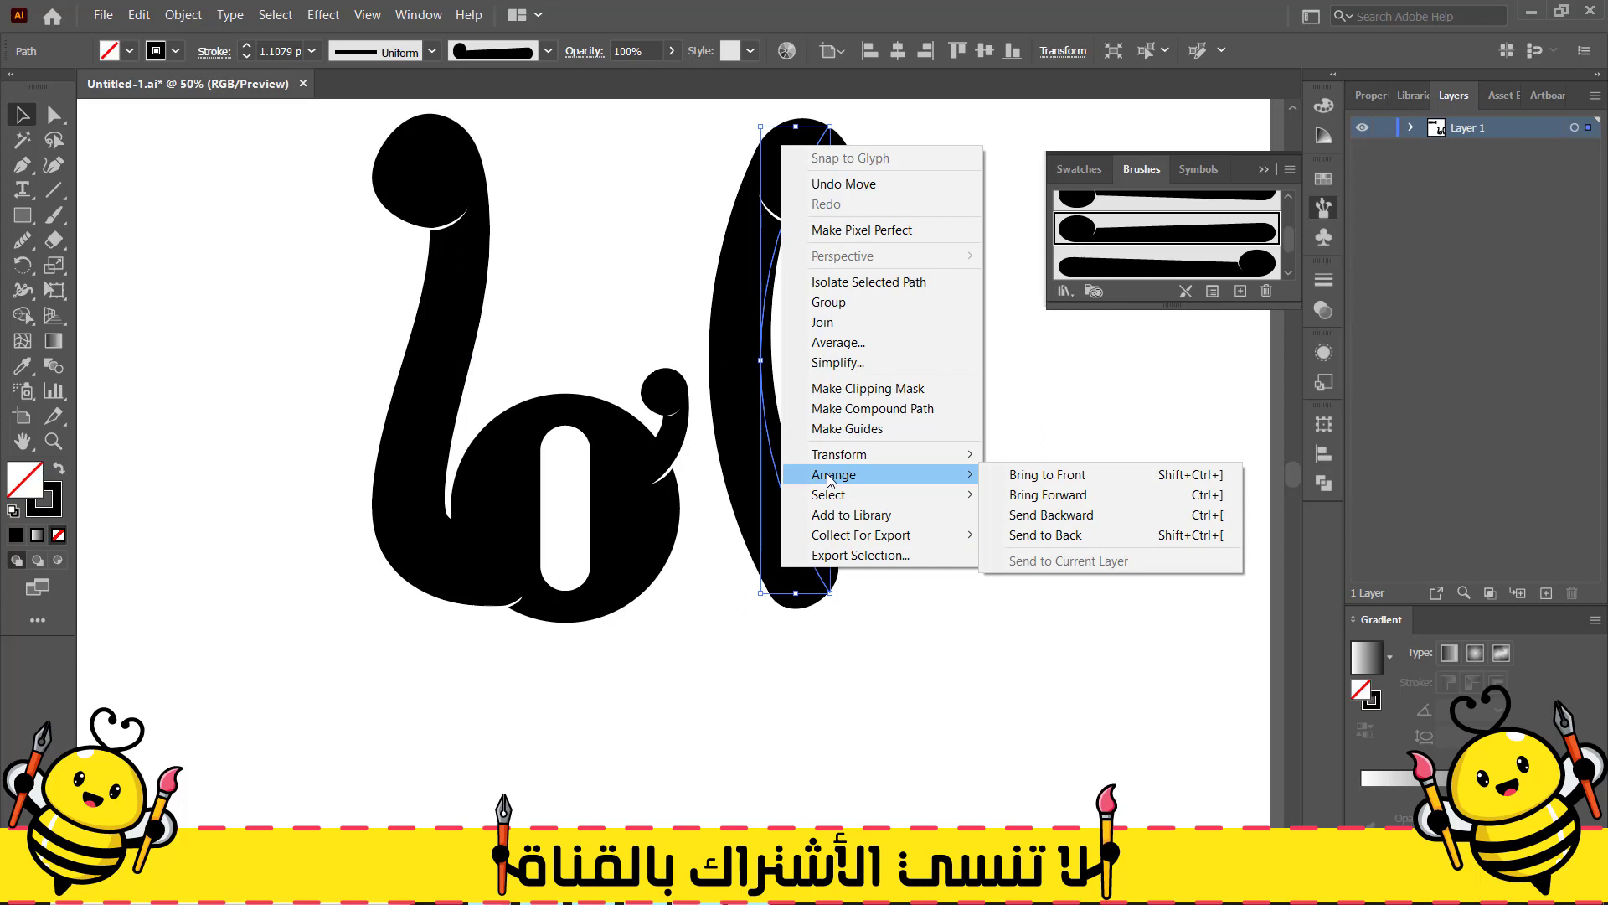
mouse_move(938, 454)
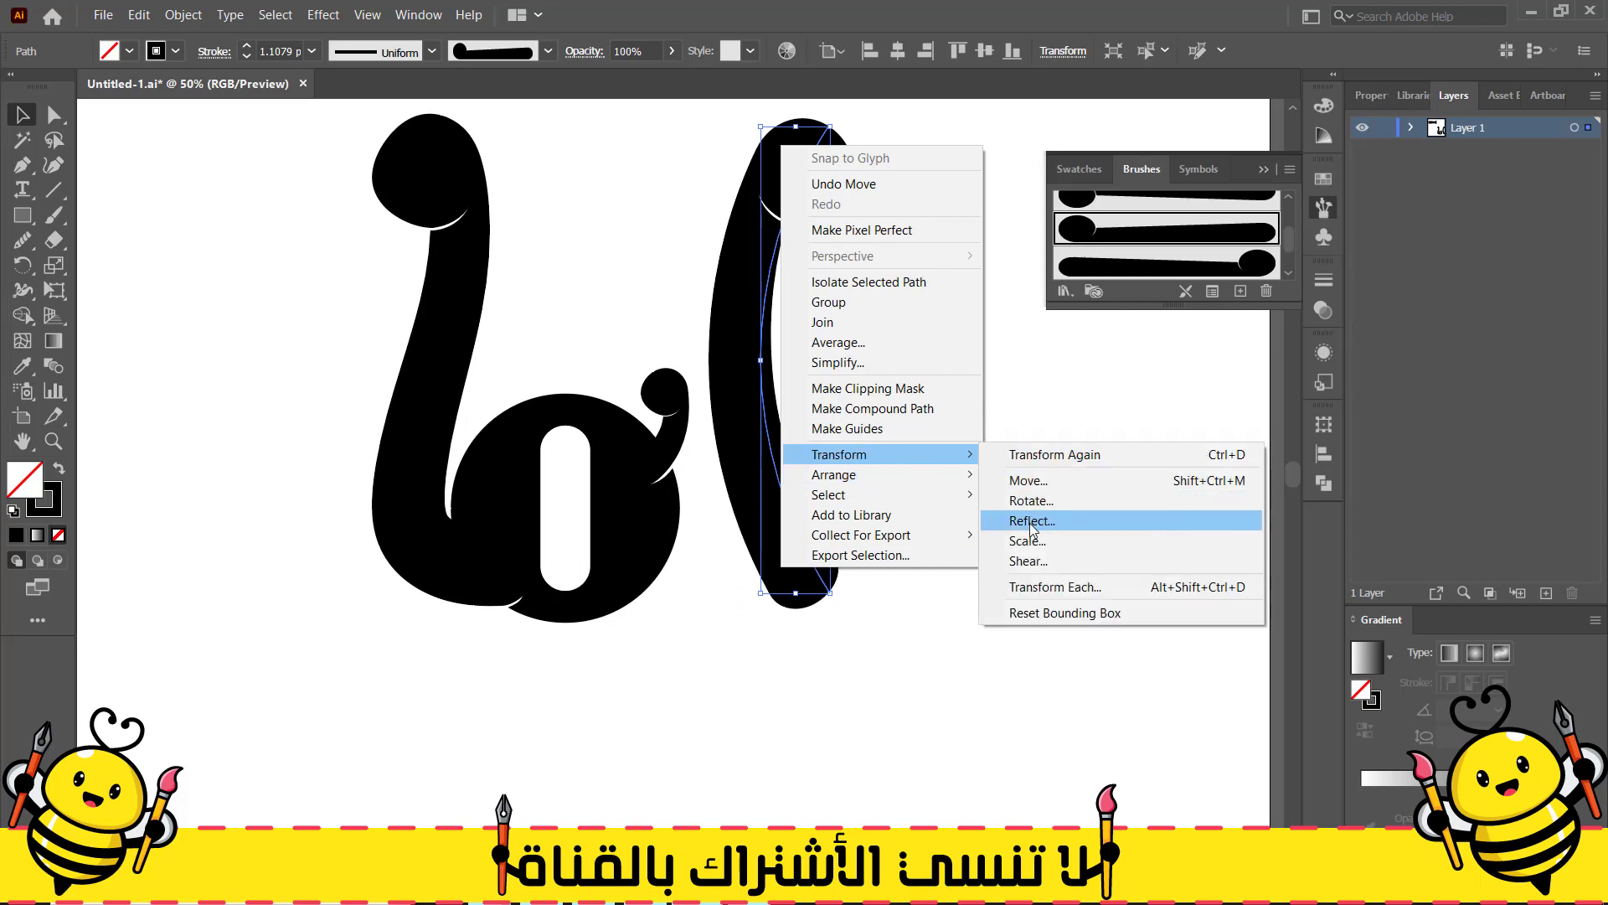
left_click(1030, 520)
left_click(666, 356)
left_click(809, 574)
mouse_move(775, 521)
left_mouse_down()
mouse_move(740, 560)
mouse_move(723, 549)
left_mouse_up()
left_click(457, 653)
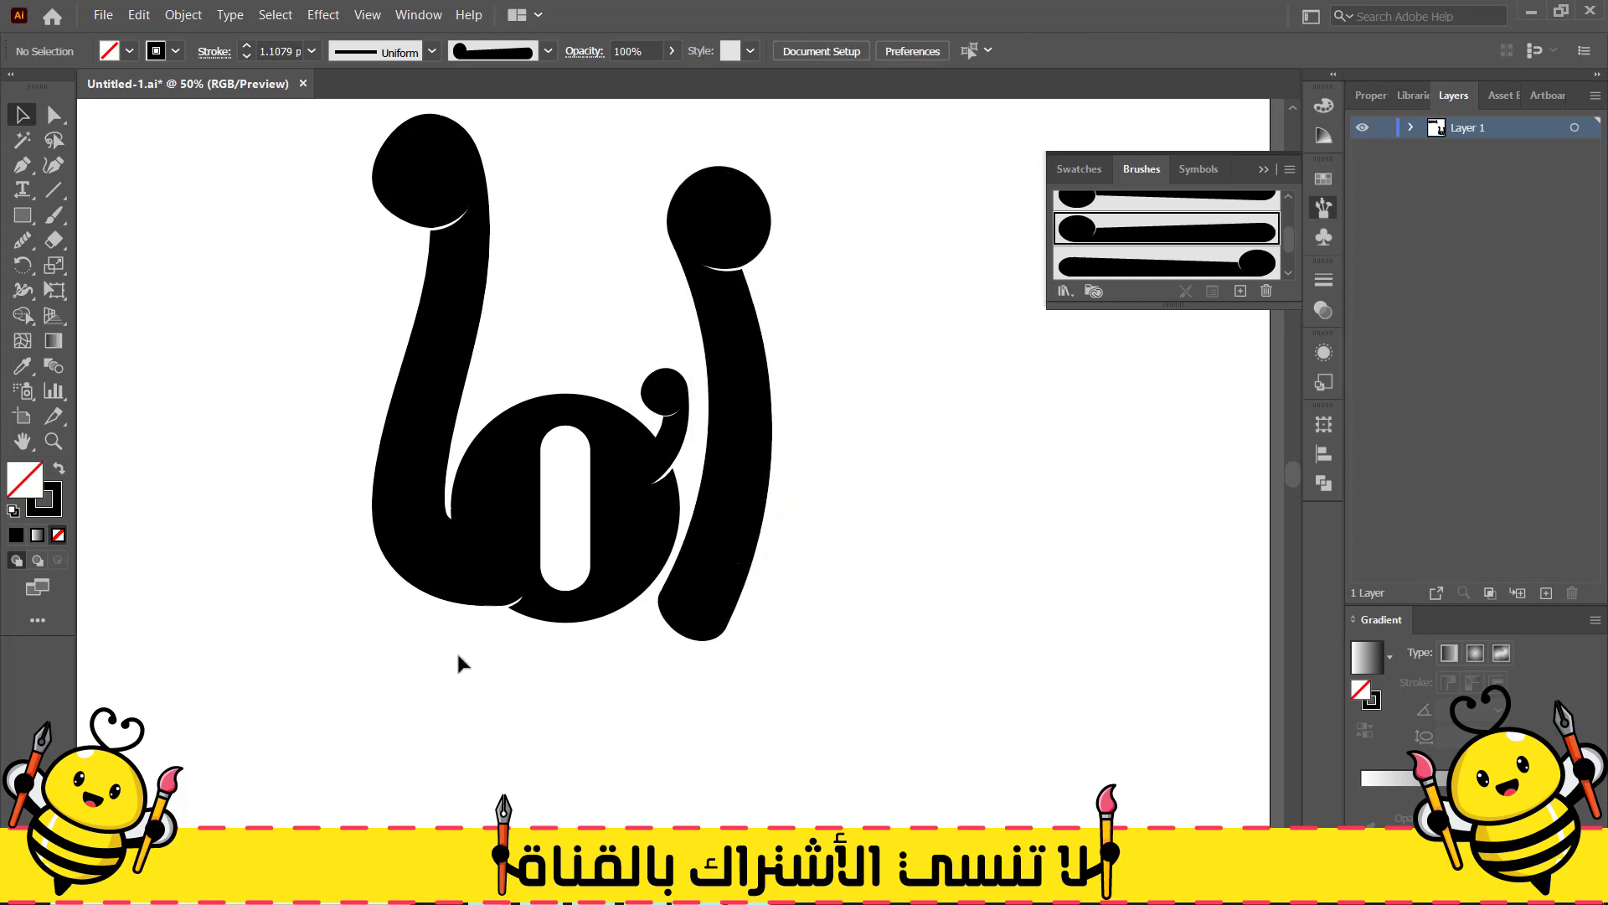
Scale down the whole lettering group and move it toward the artboard's upper left
scroll(458, 654, "down", 2)
left_click_drag(339, 682, 697, 362)
left_click_drag(611, 650, 587, 615)
left_click_drag(534, 547, 423, 481)
left_click(426, 596)
scroll(400, 628, "up", 1)
left_click_drag(377, 619, 467, 530)
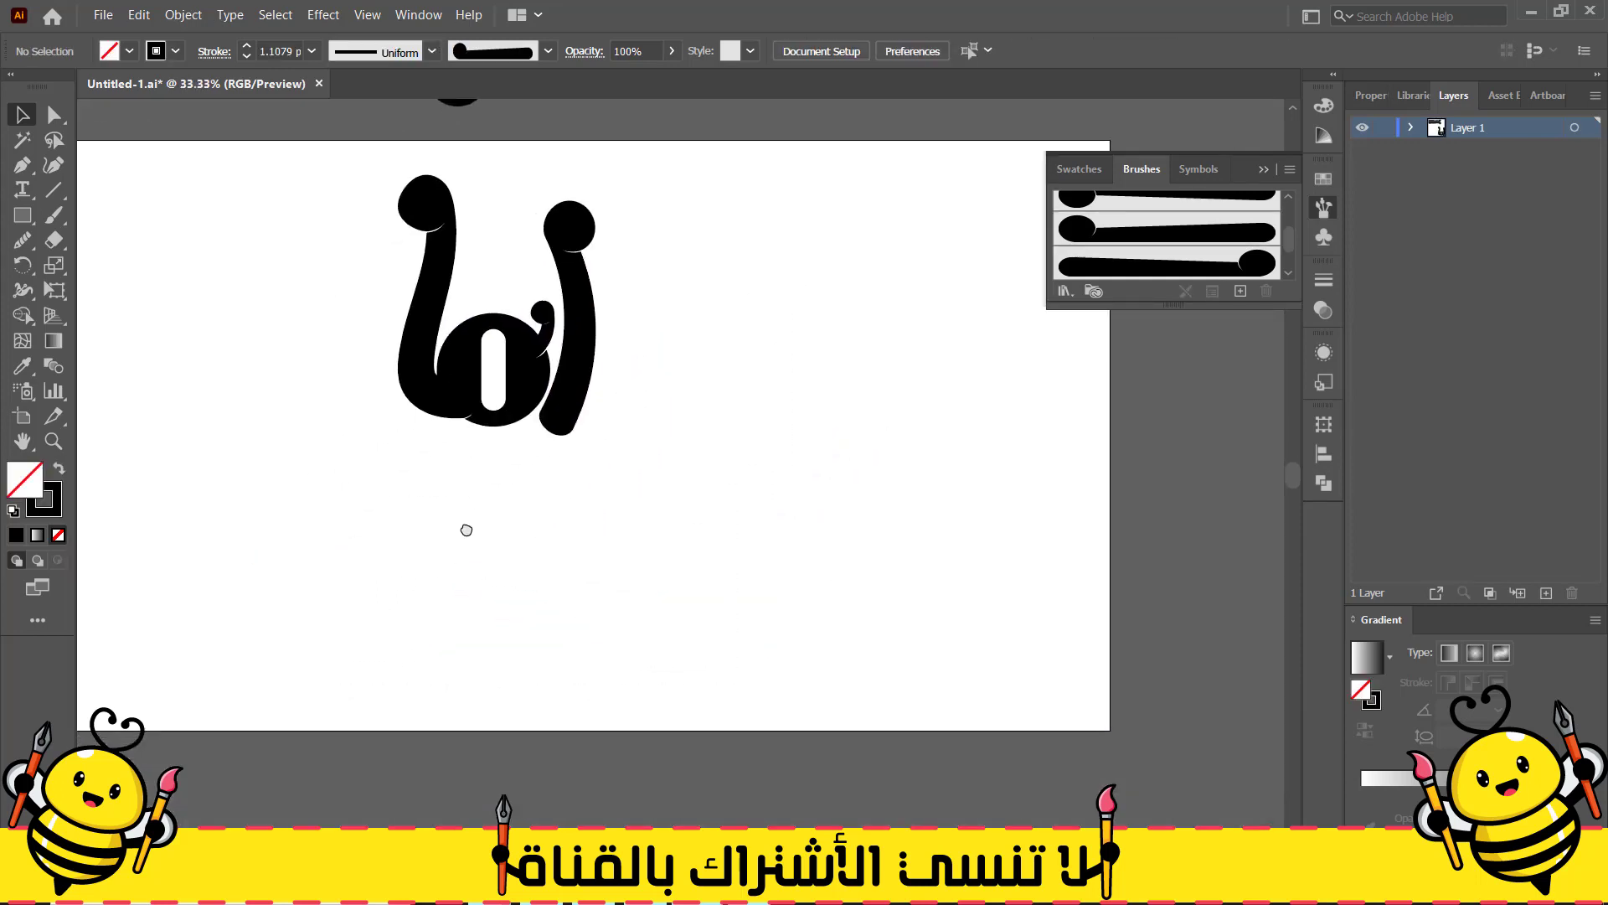
Paint a short, nearly vertical ball-topped stroke below the lettering and set its stroke weight to 0.75 pt
scroll(467, 530, "up", 1)
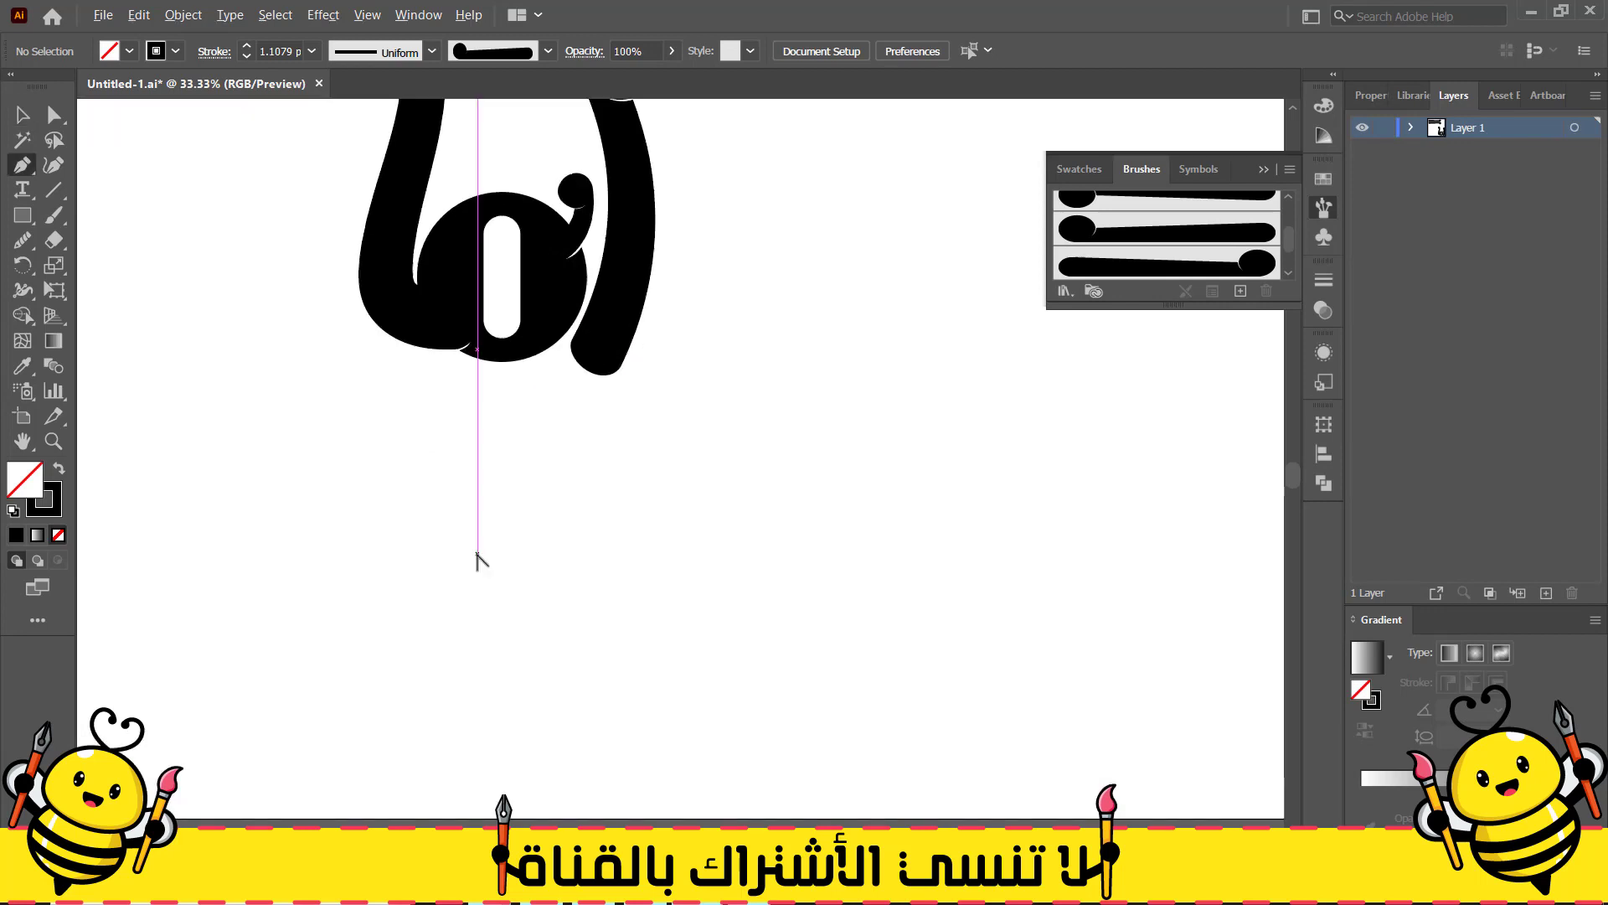
key("b")
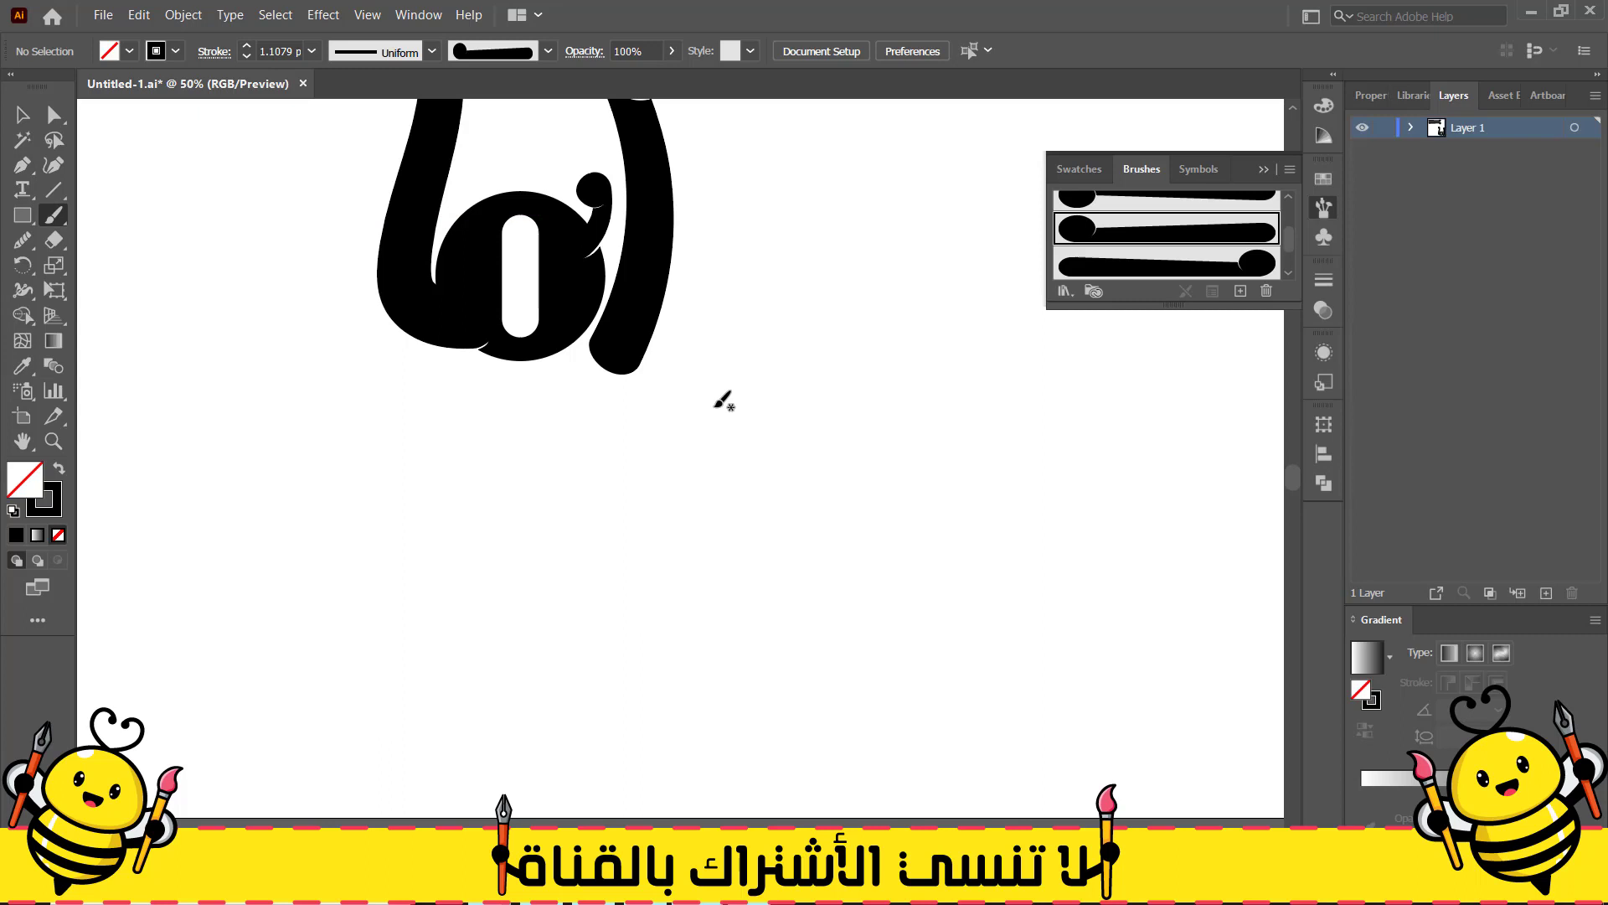
left_click_drag(743, 596, 726, 685)
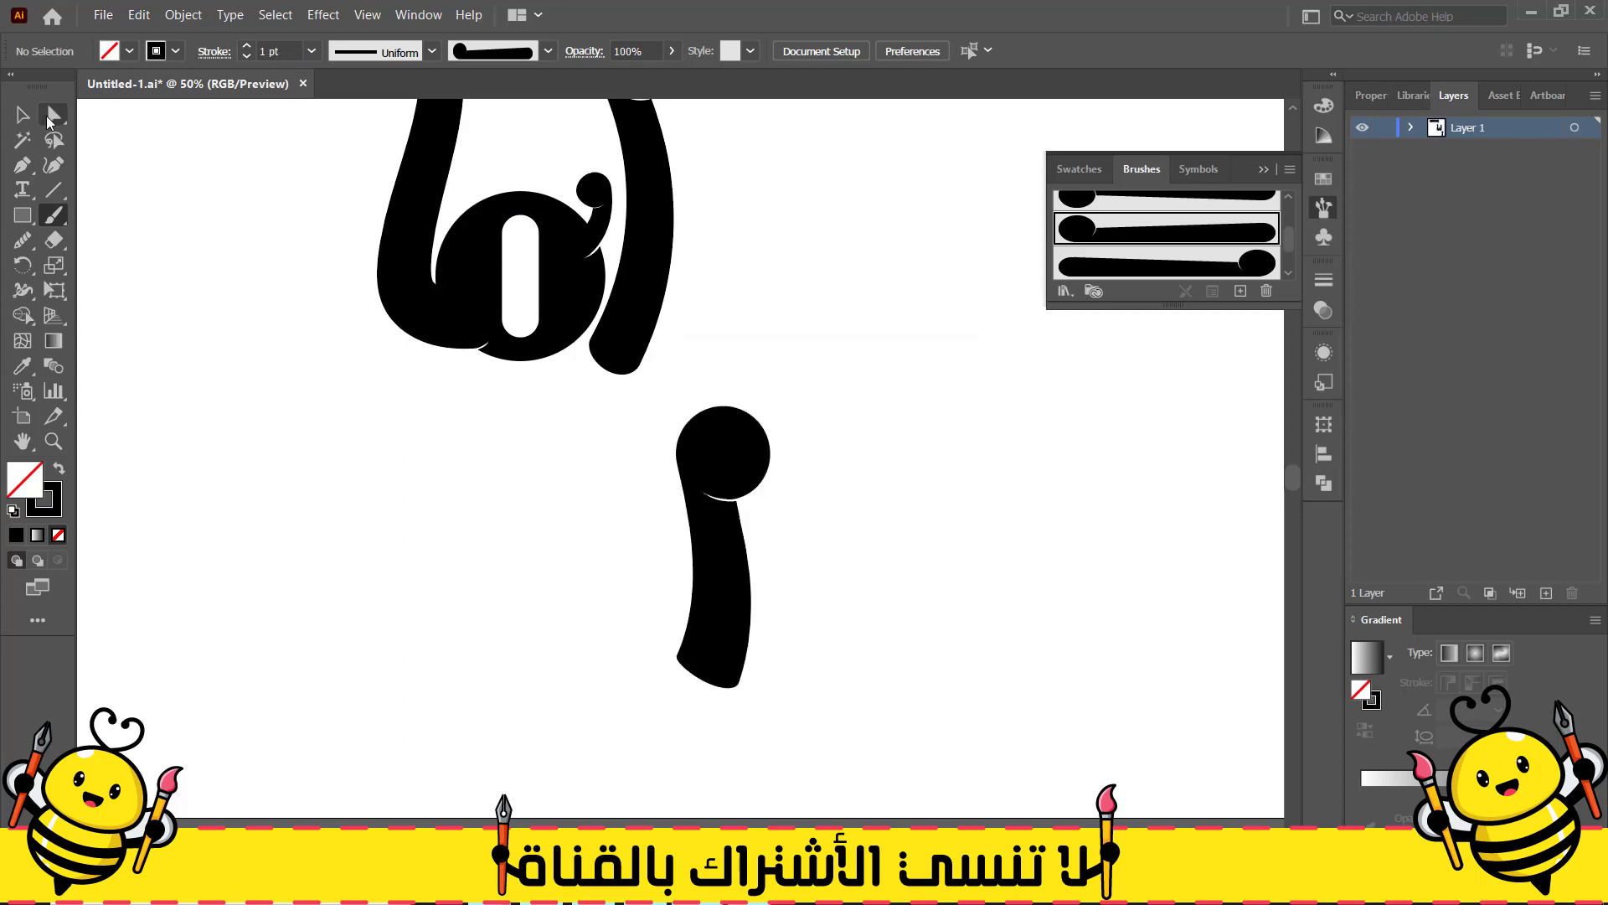
key("v")
left_click(214, 278)
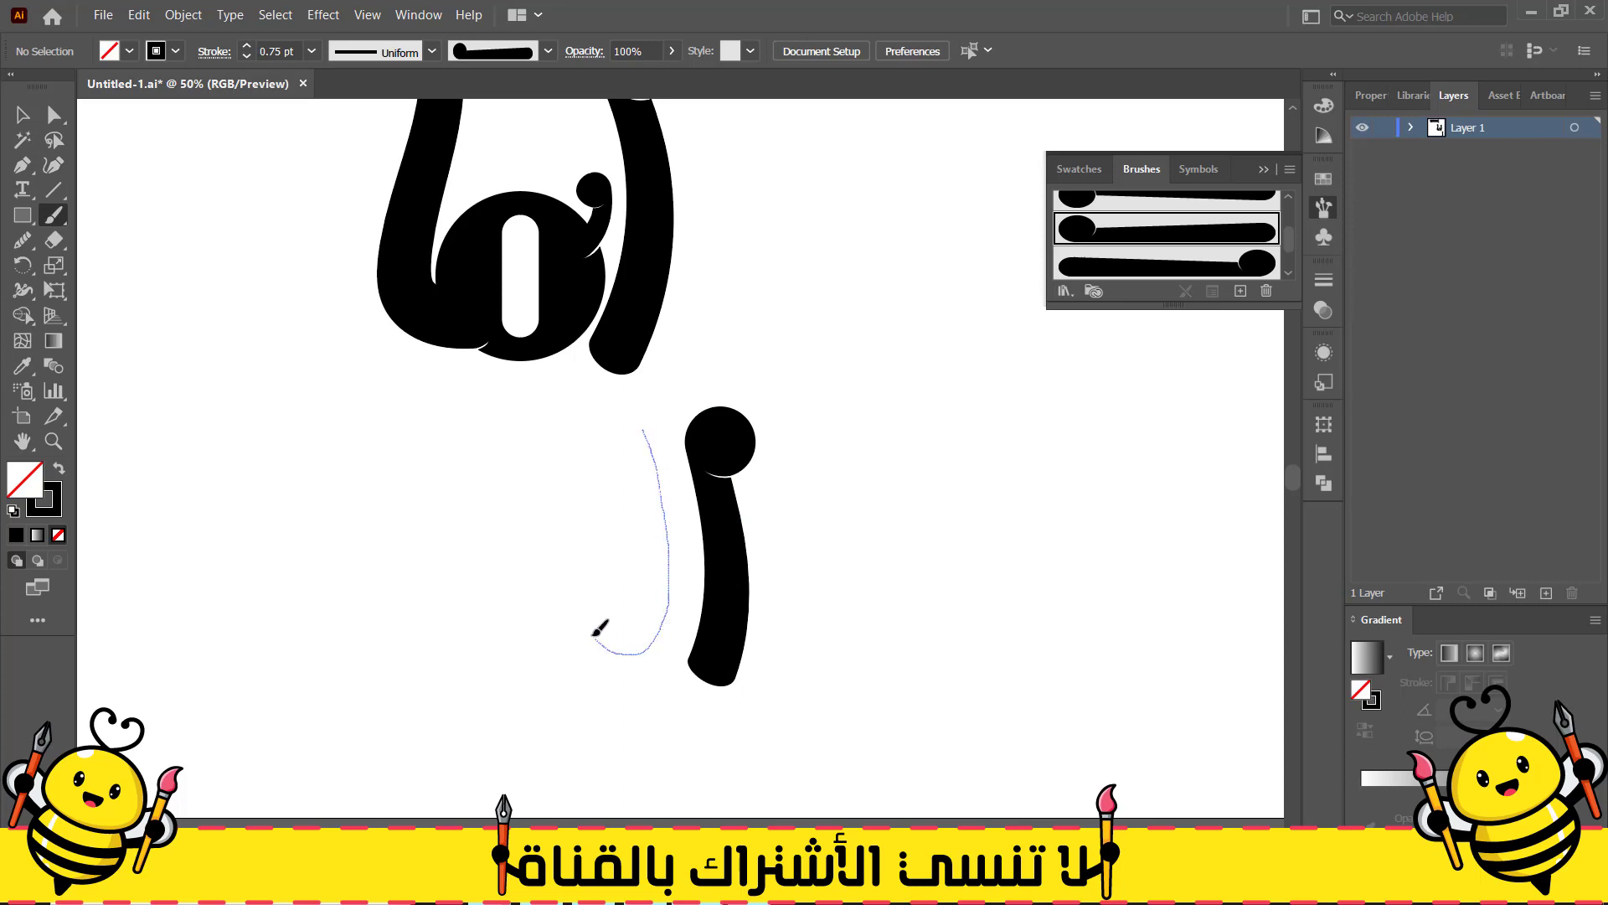
Paint a J-shaped ball-topped stroke beside the short vertical stroke with another ball-ended art brush and shift it slightly left
mouse_move(593, 633)
left_mouse_down()
mouse_move(656, 482)
mouse_move(671, 604)
mouse_move(640, 654)
mouse_move(576, 641)
mouse_move(552, 578)
left_mouse_up()
key("ctrl+z")
left_click(22, 117)
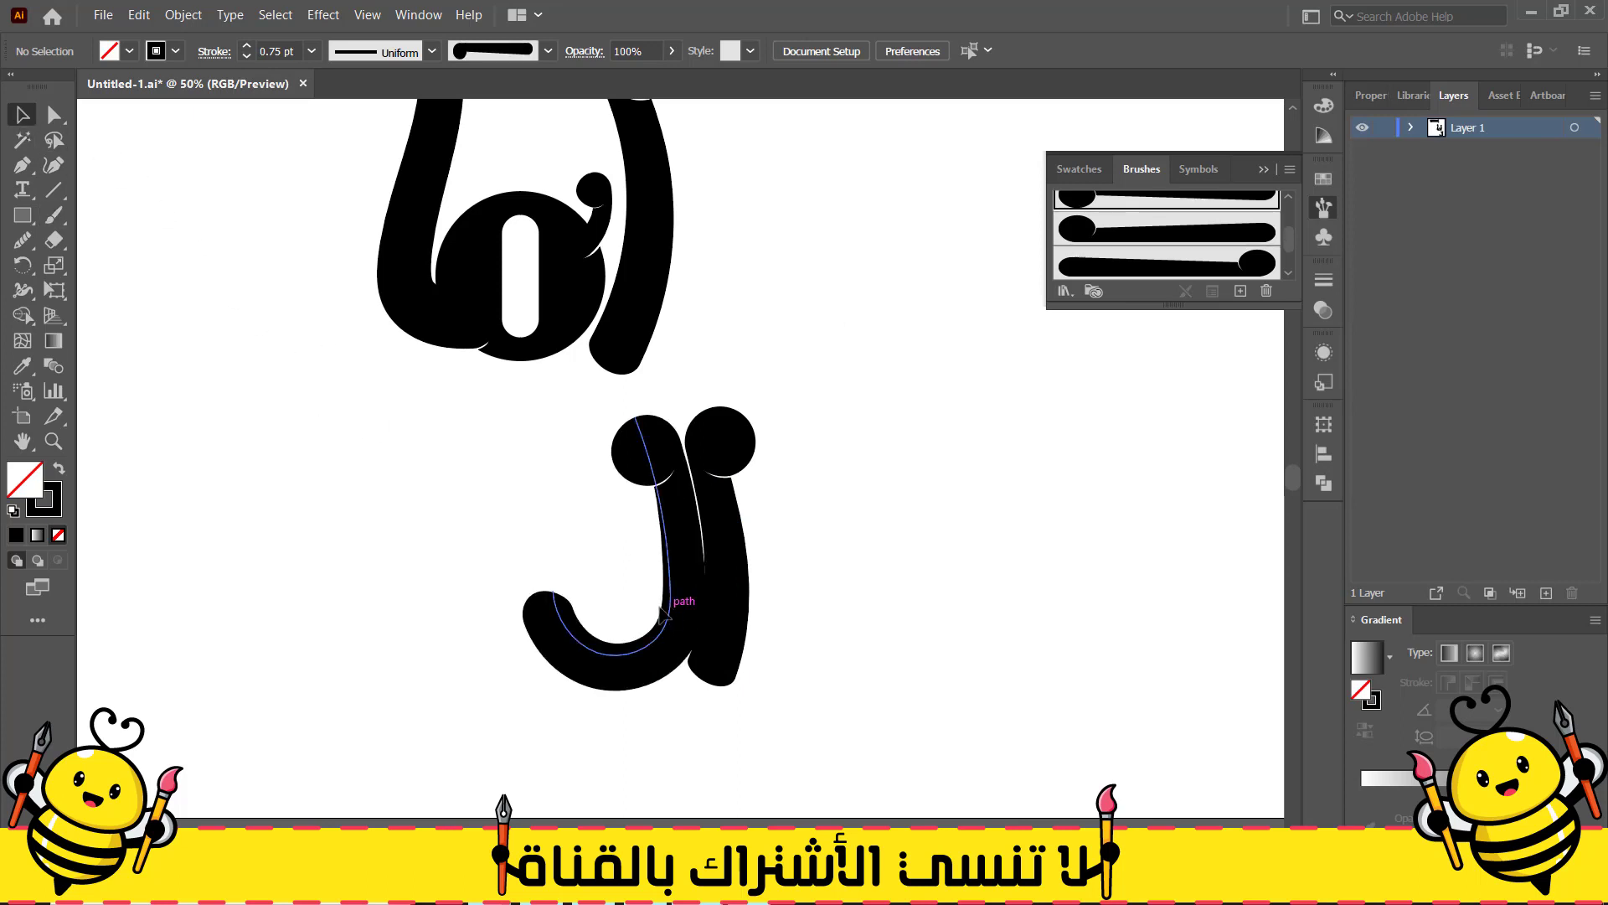
left_click_drag(671, 601, 651, 602)
left_click(360, 514)
Paint a wavy S-shaped stroke left of the J-shaped stroke, then lower and rotate it so its end overlaps the hook
key("b")
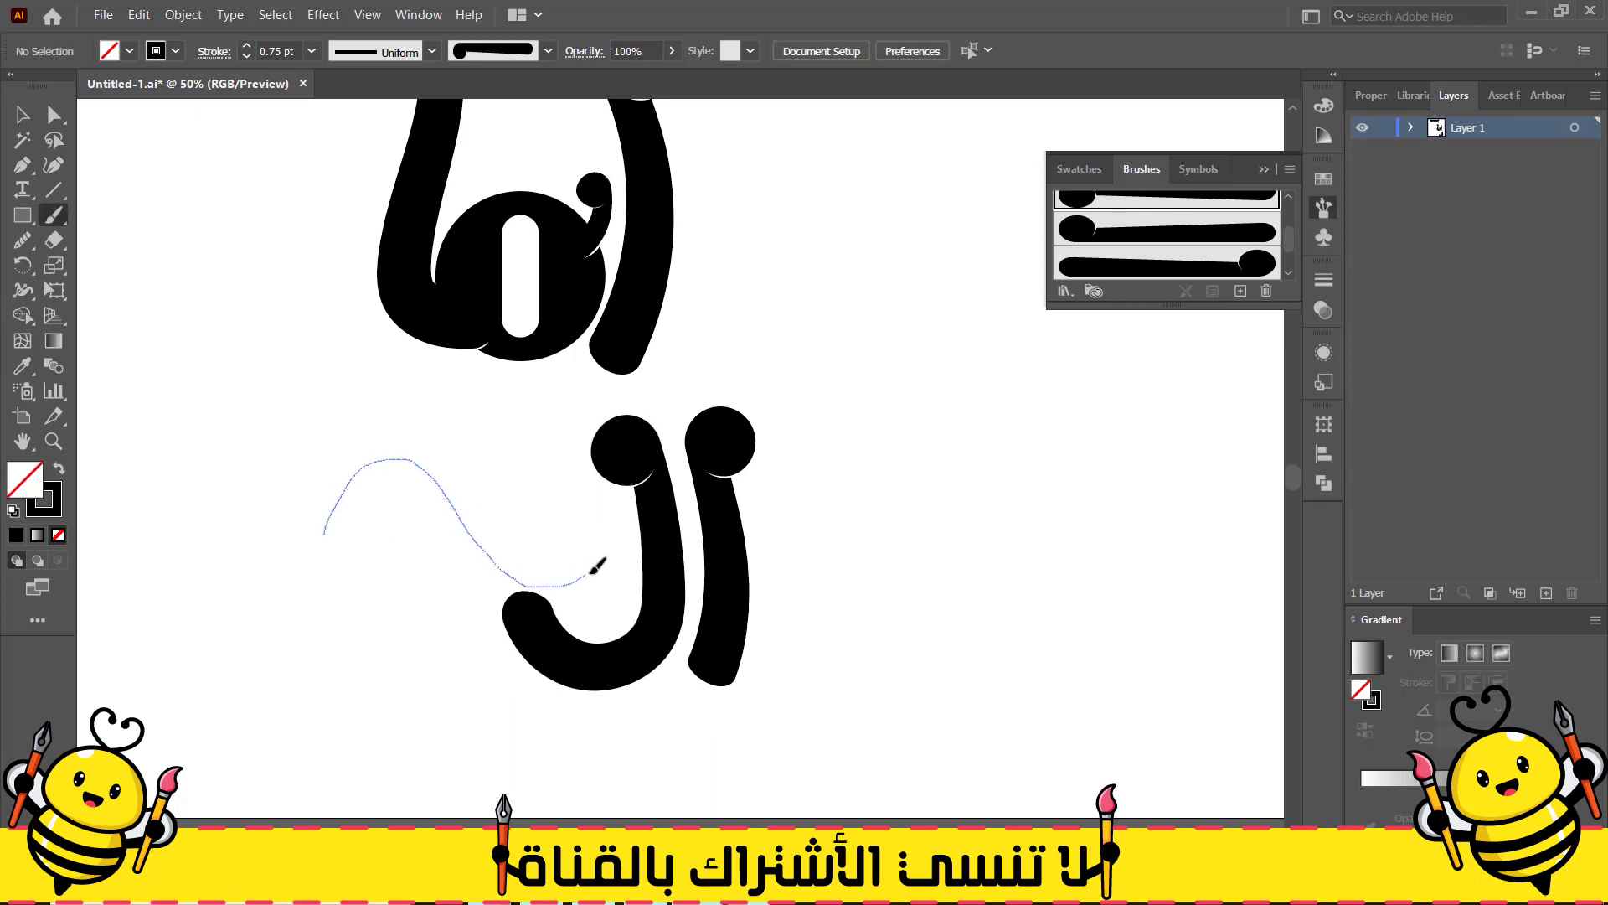
left_click_drag(596, 568, 595, 551)
left_click(23, 117)
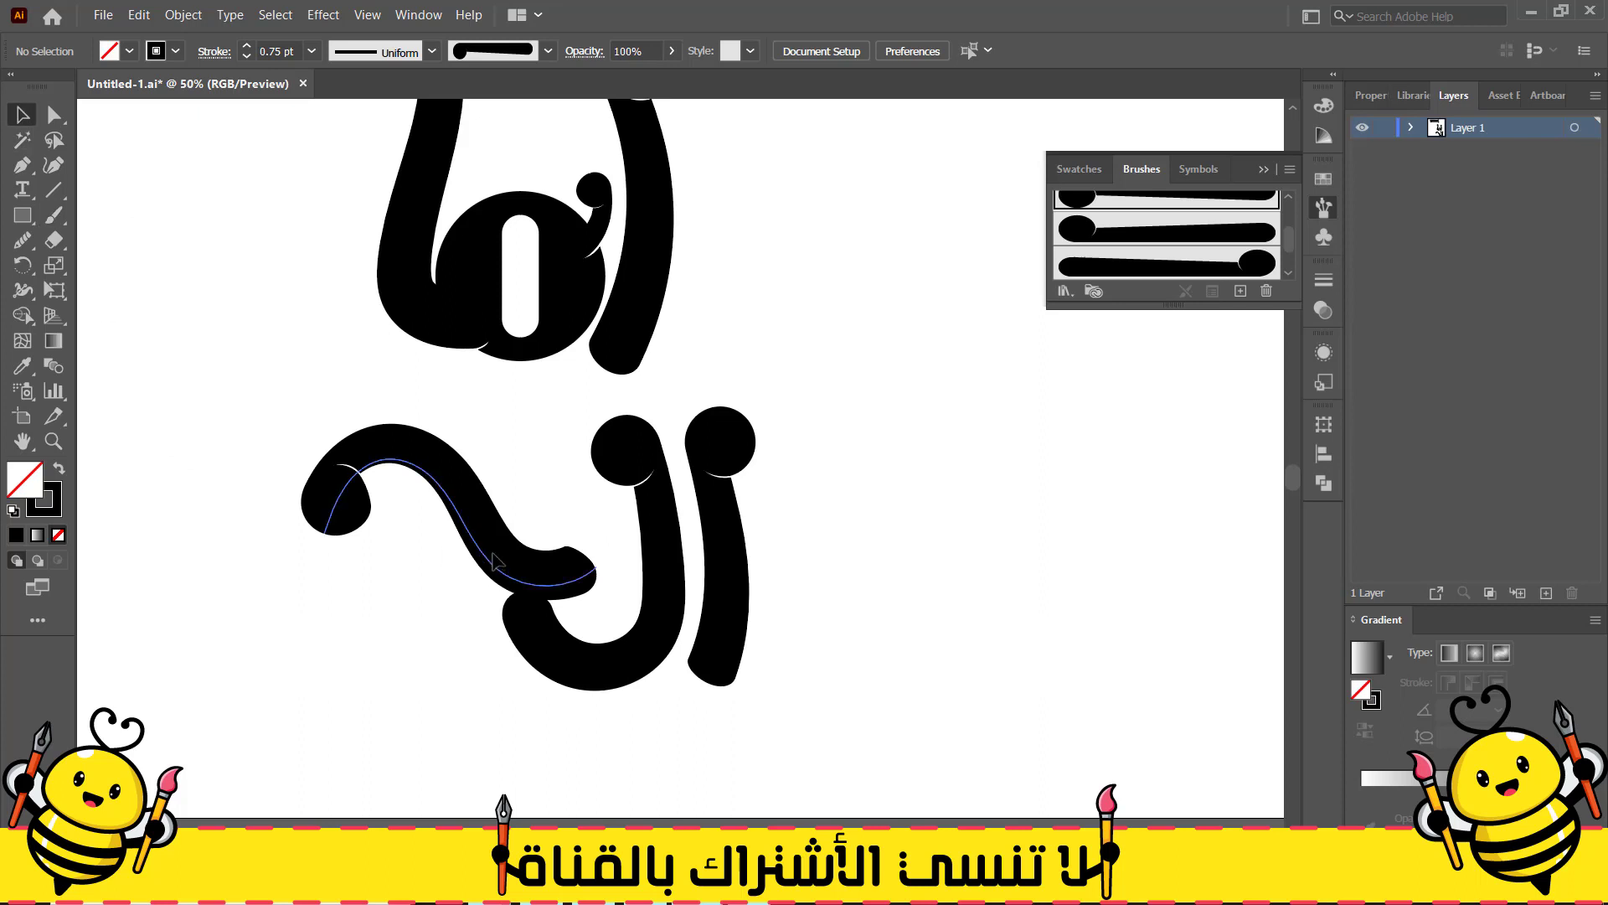
left_click_drag(498, 560, 513, 605)
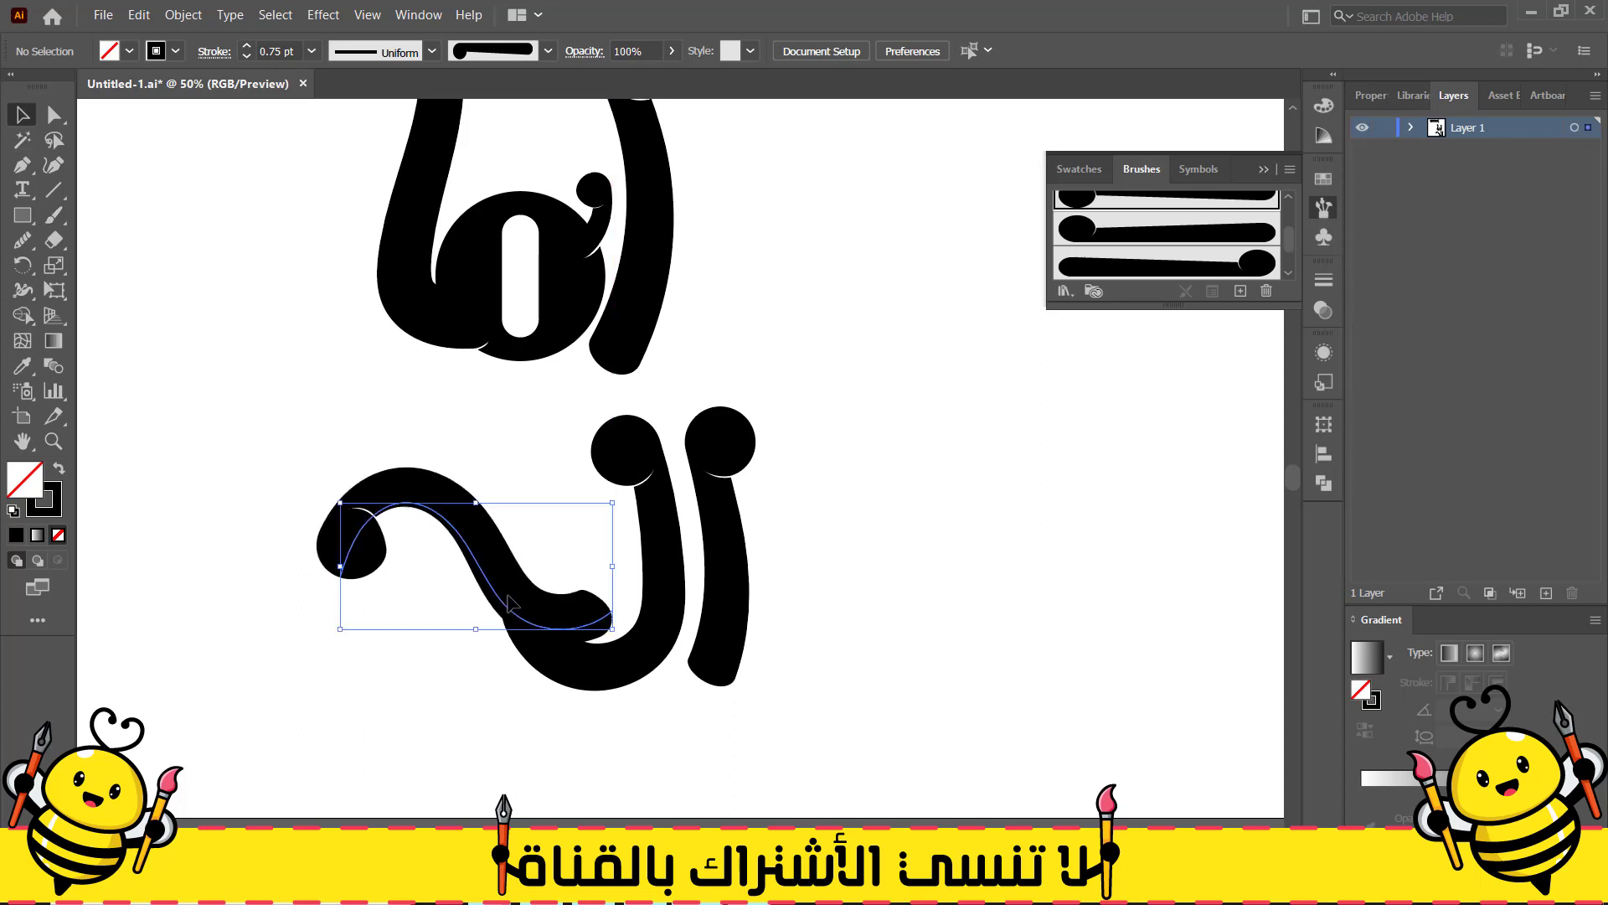
left_click_drag(622, 493, 617, 482)
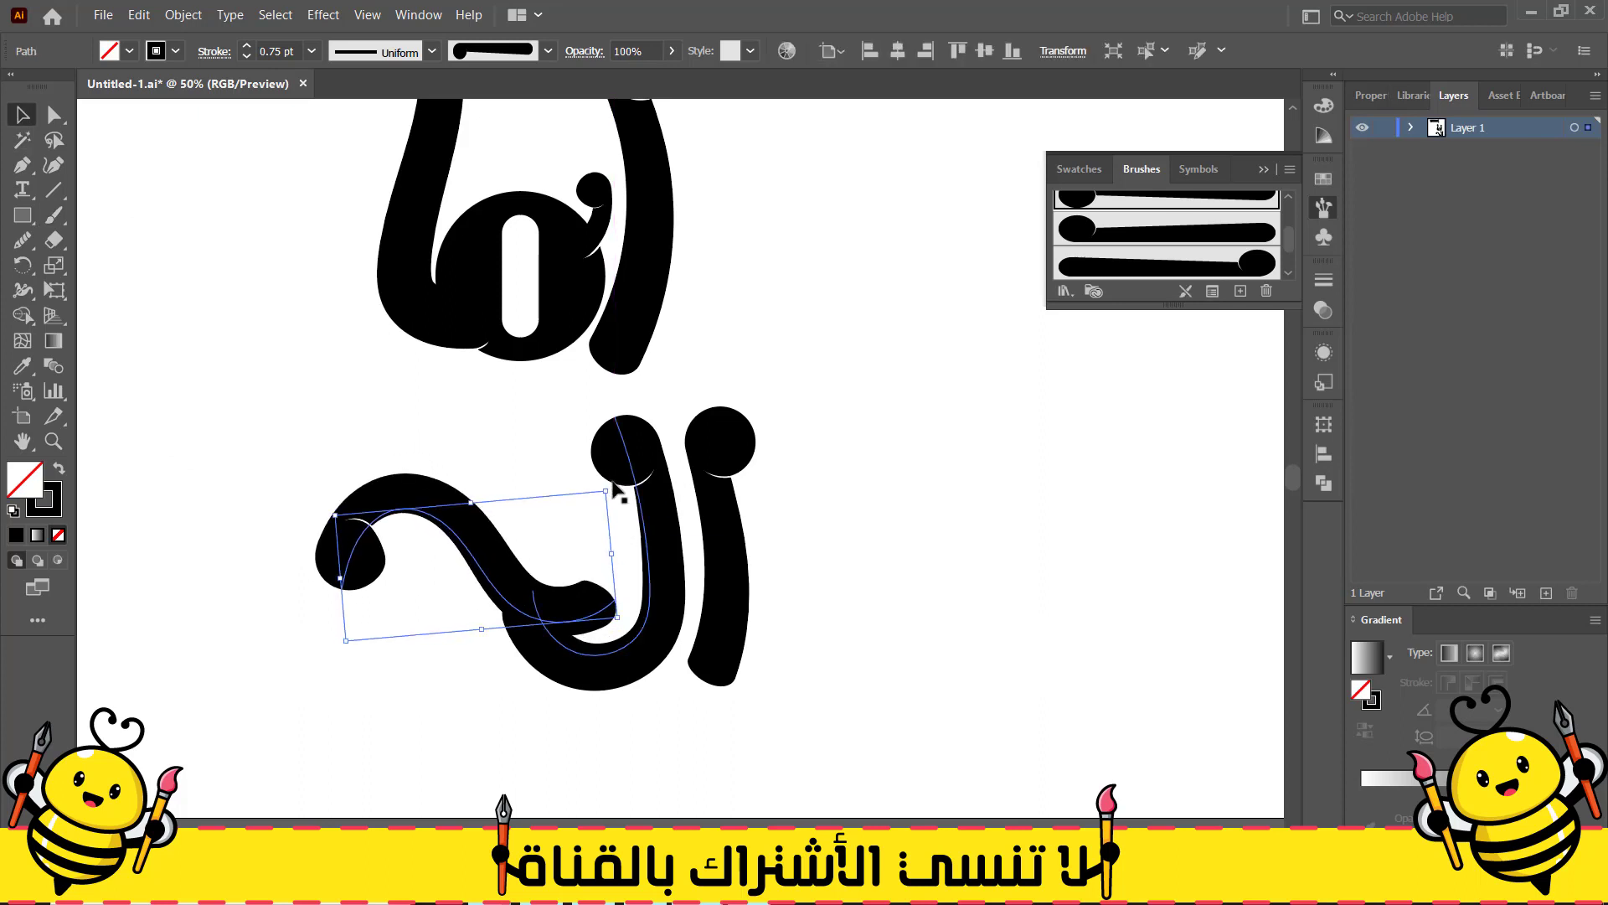
left_click_drag(516, 578, 516, 591)
Reshape the hook of the J-shaped stroke with the Curvature tool
left_click(640, 665)
left_click(53, 165)
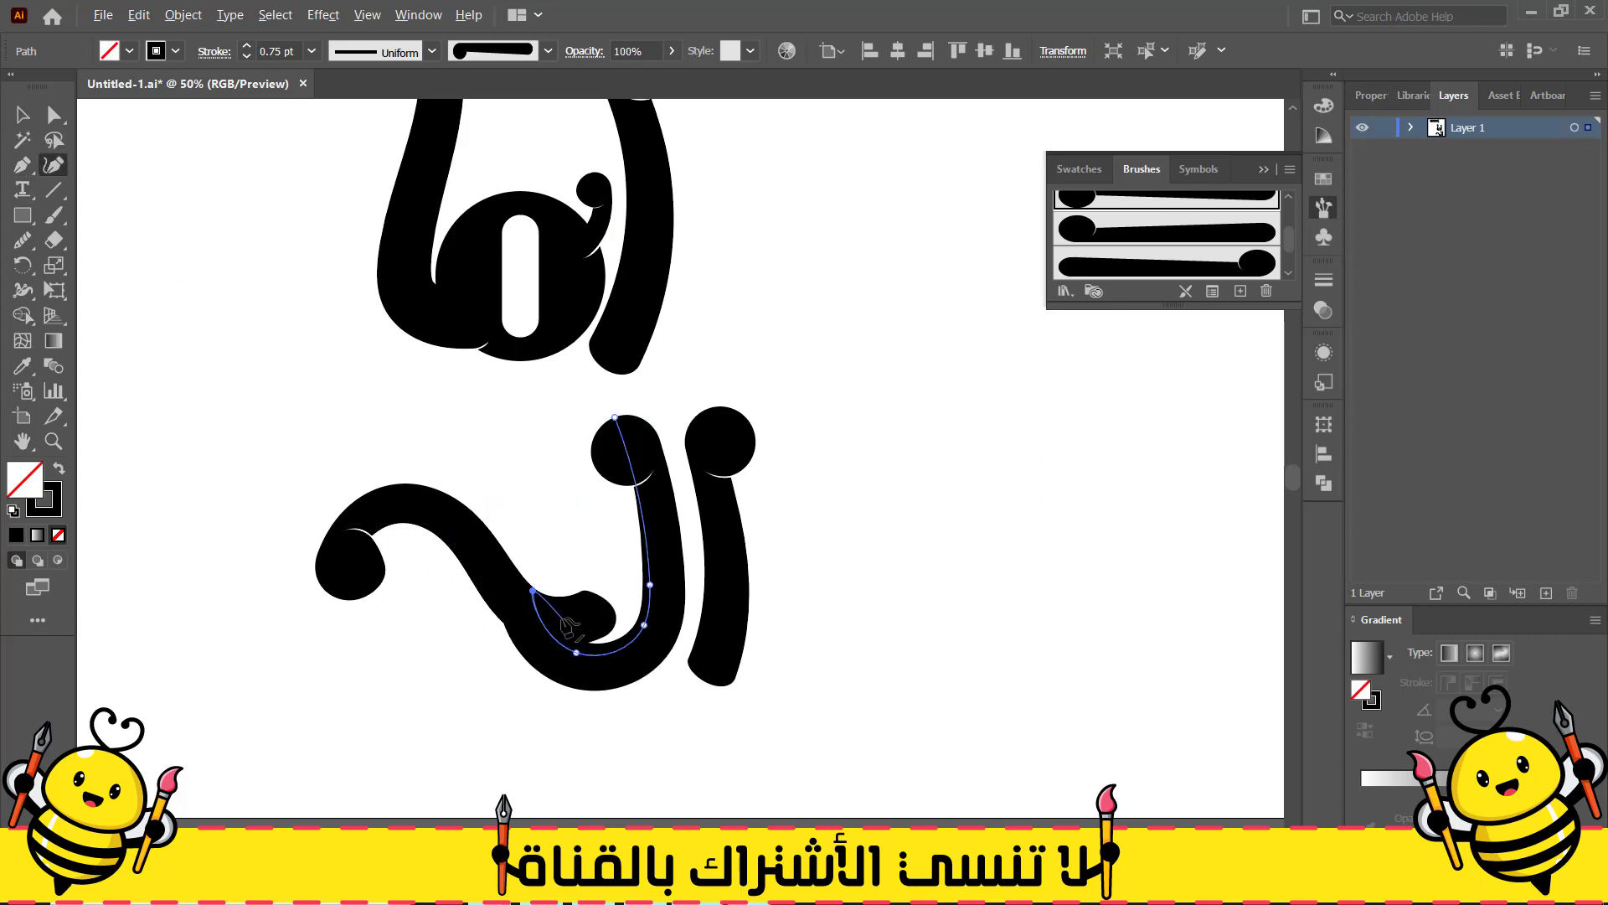
scroll(545, 603, "up", 2)
left_click_drag(592, 687, 593, 613)
mouse_move(728, 632)
left_mouse_down()
mouse_move(709, 674)
mouse_move(621, 673)
left_mouse_up()
Rotate the wavy stroke slightly and move it further into the hook of the J-shaped stroke
left_click(22, 116)
left_click(462, 576)
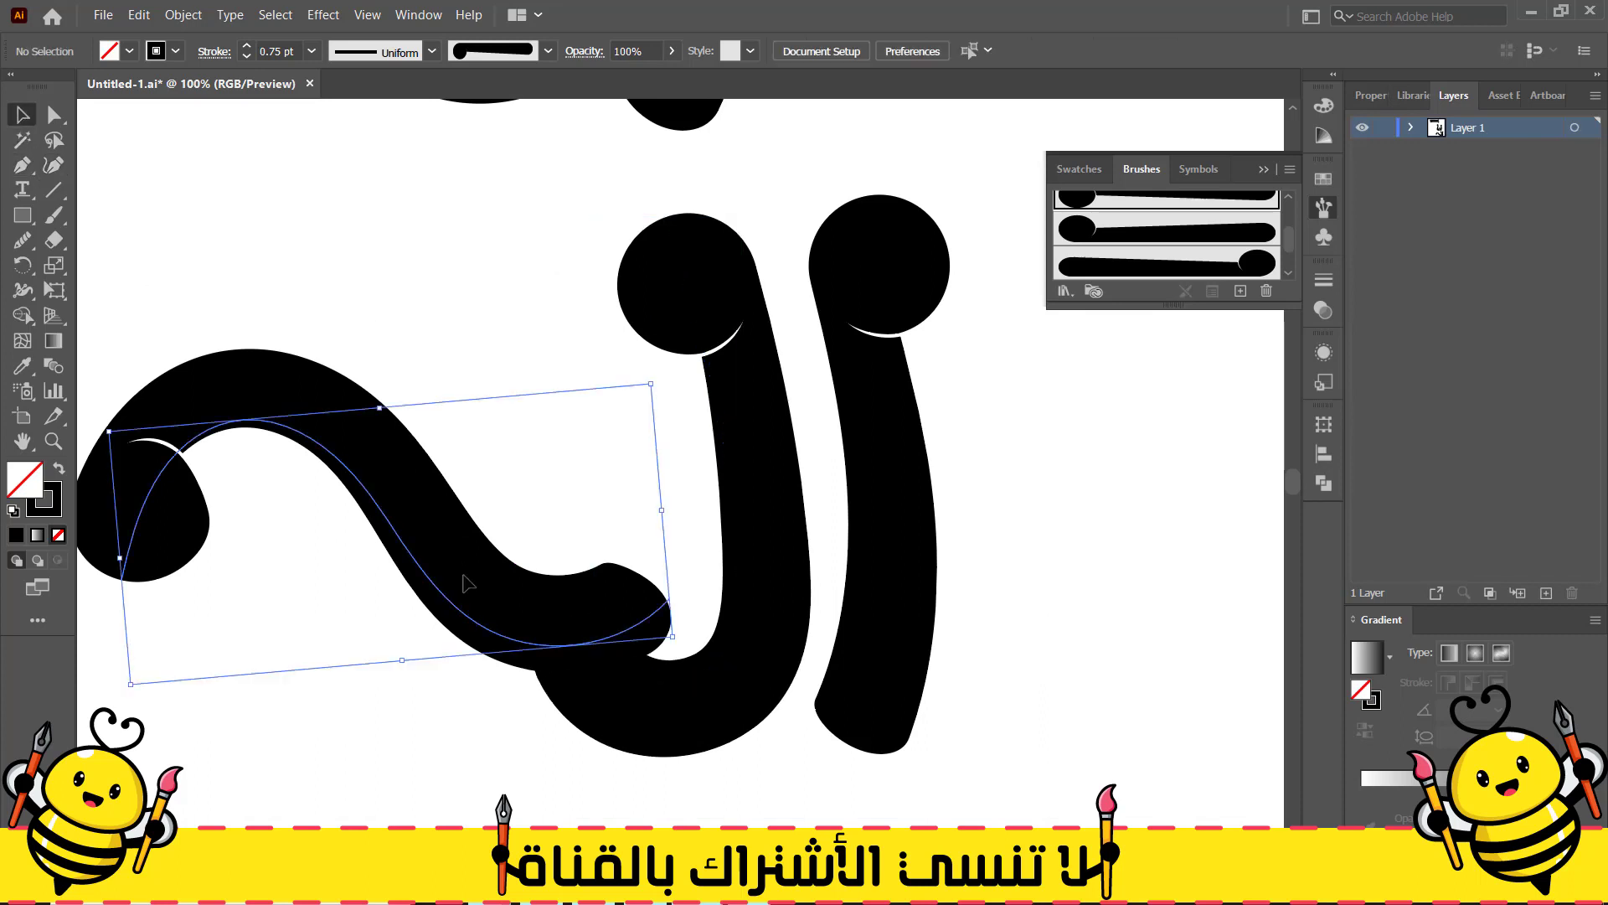
left_click_drag(654, 376, 648, 366)
left_click_drag(506, 583, 531, 598)
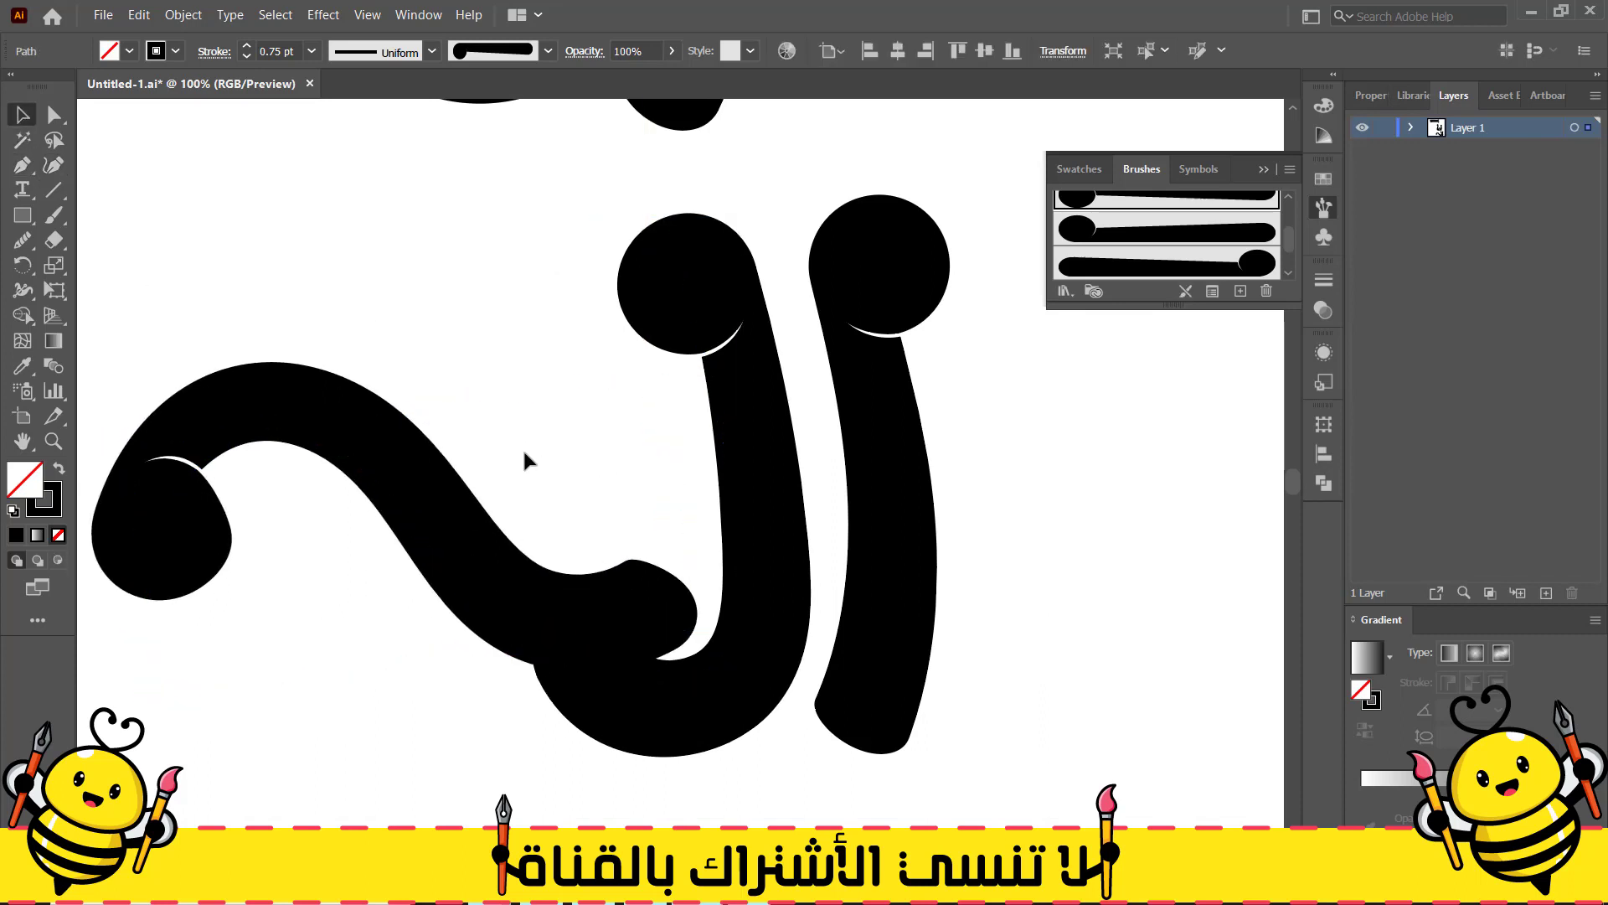
left_click(522, 449)
Paint a long bowl-shaped stroke beneath the wavy one from the hook leftward, and shift and rotate it to fit the joint
scroll(389, 727, "down", 1)
left_click_drag(387, 747, 677, 634)
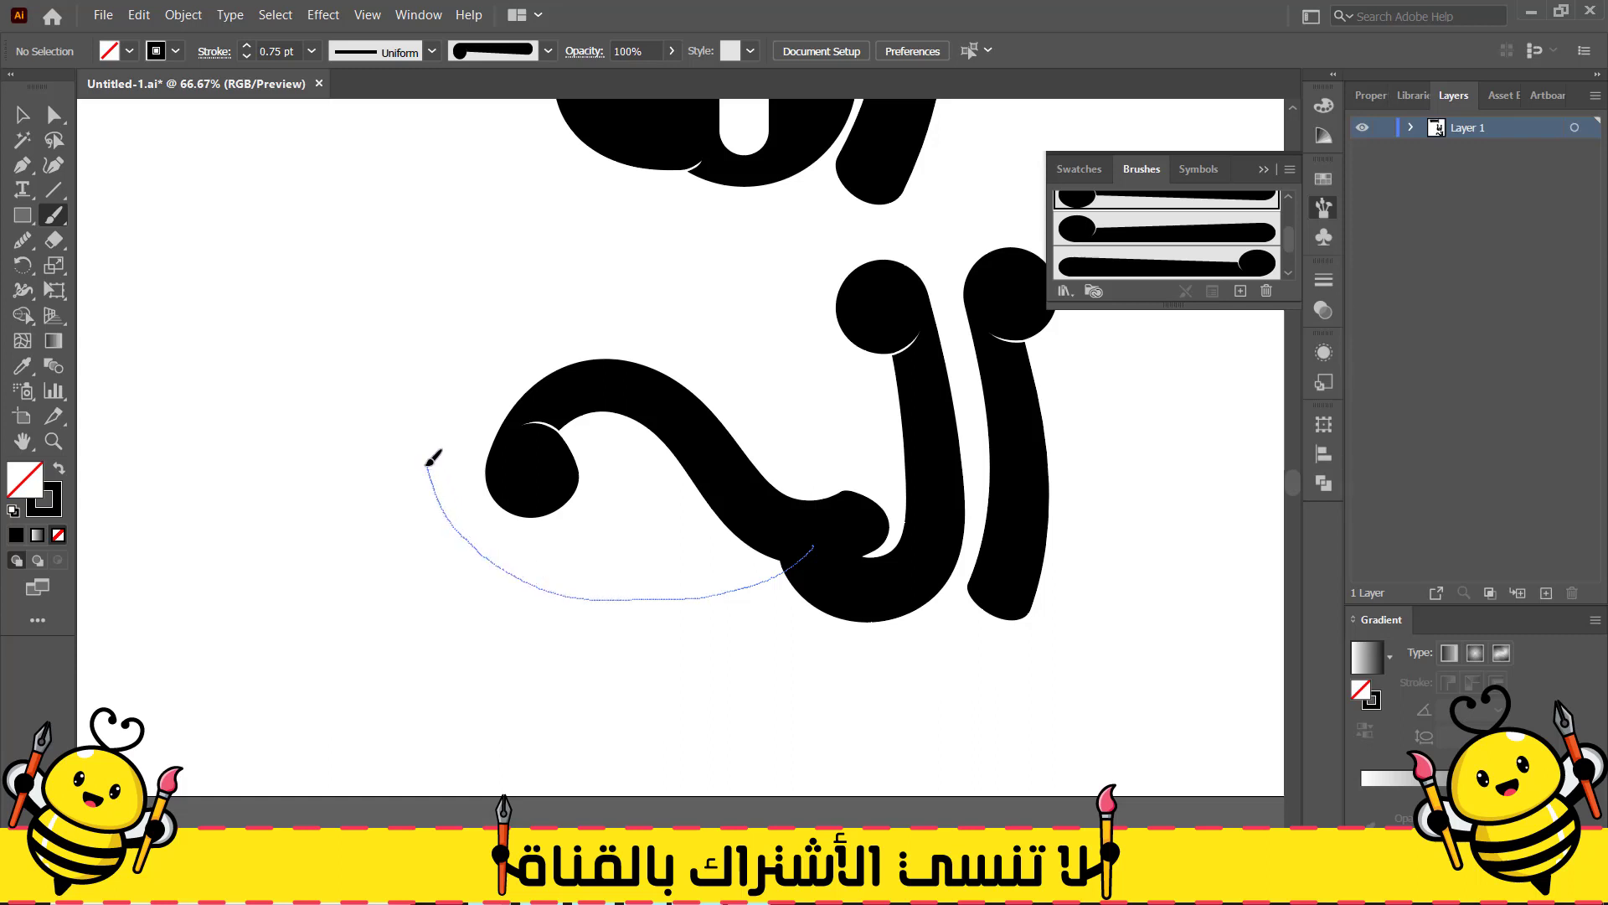
left_click_drag(426, 445, 424, 445)
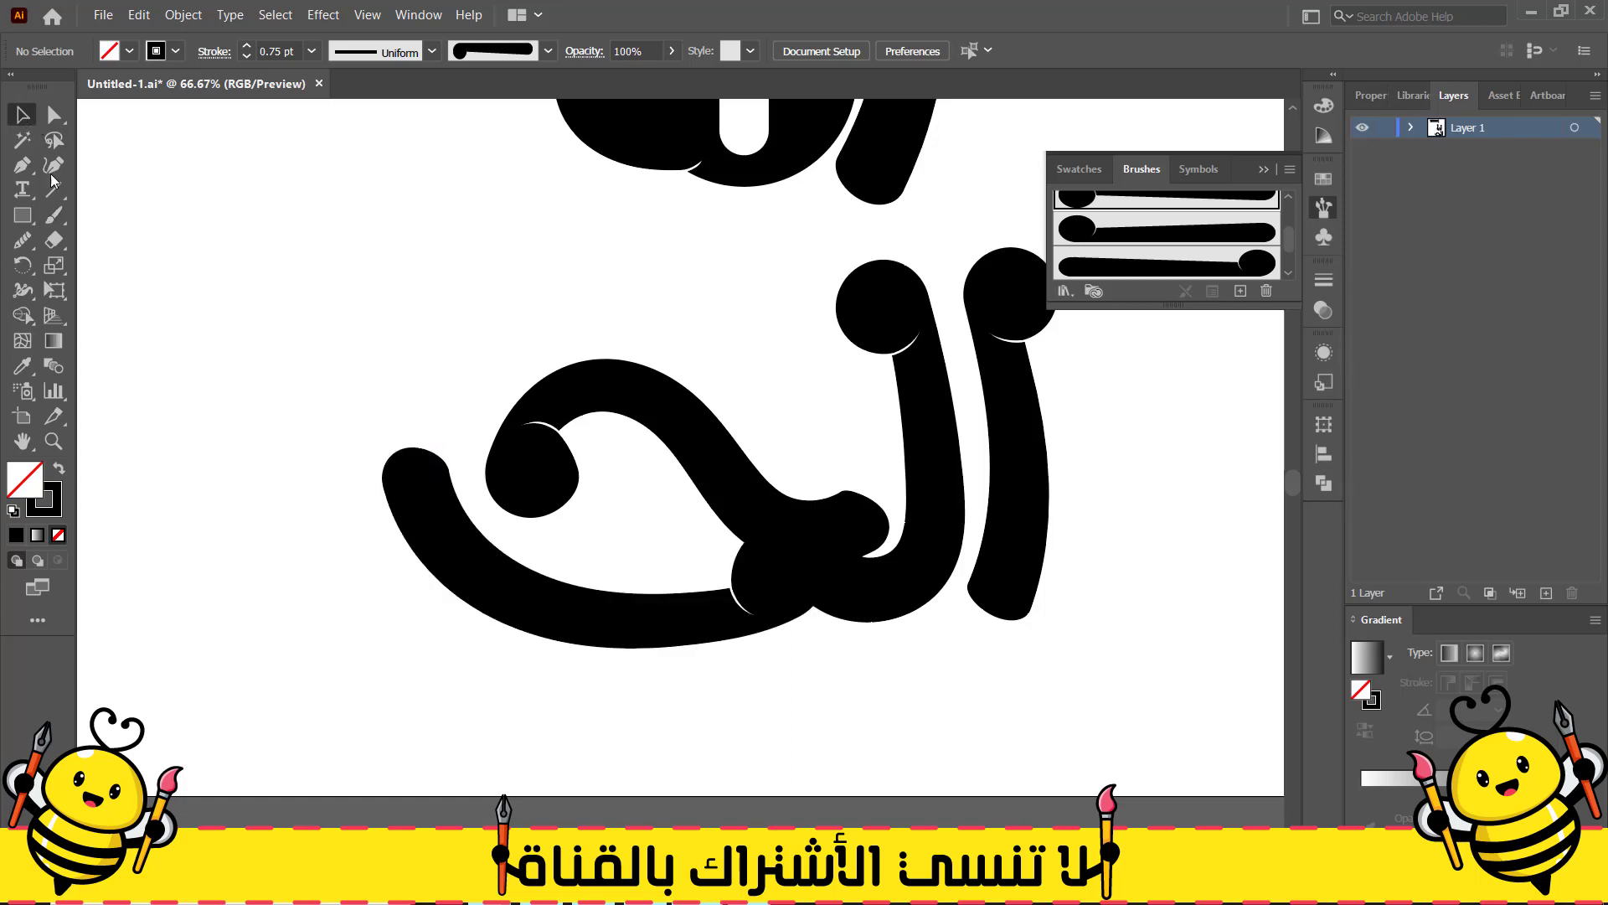
left_click_drag(477, 550, 510, 539)
left_click_drag(854, 425, 849, 404)
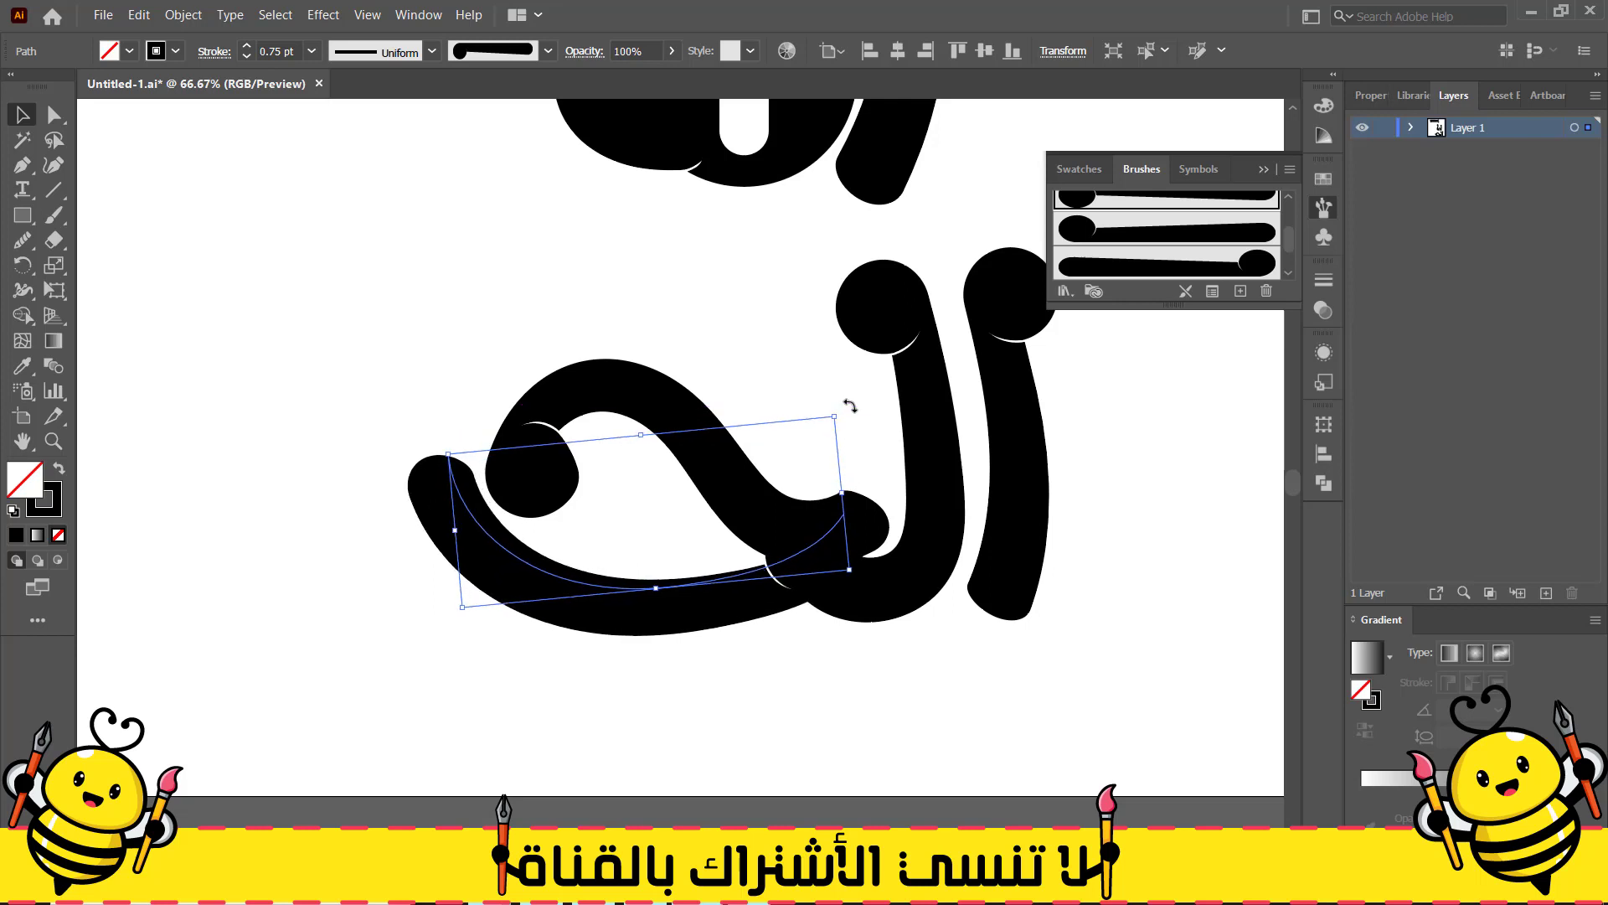
key("Right")
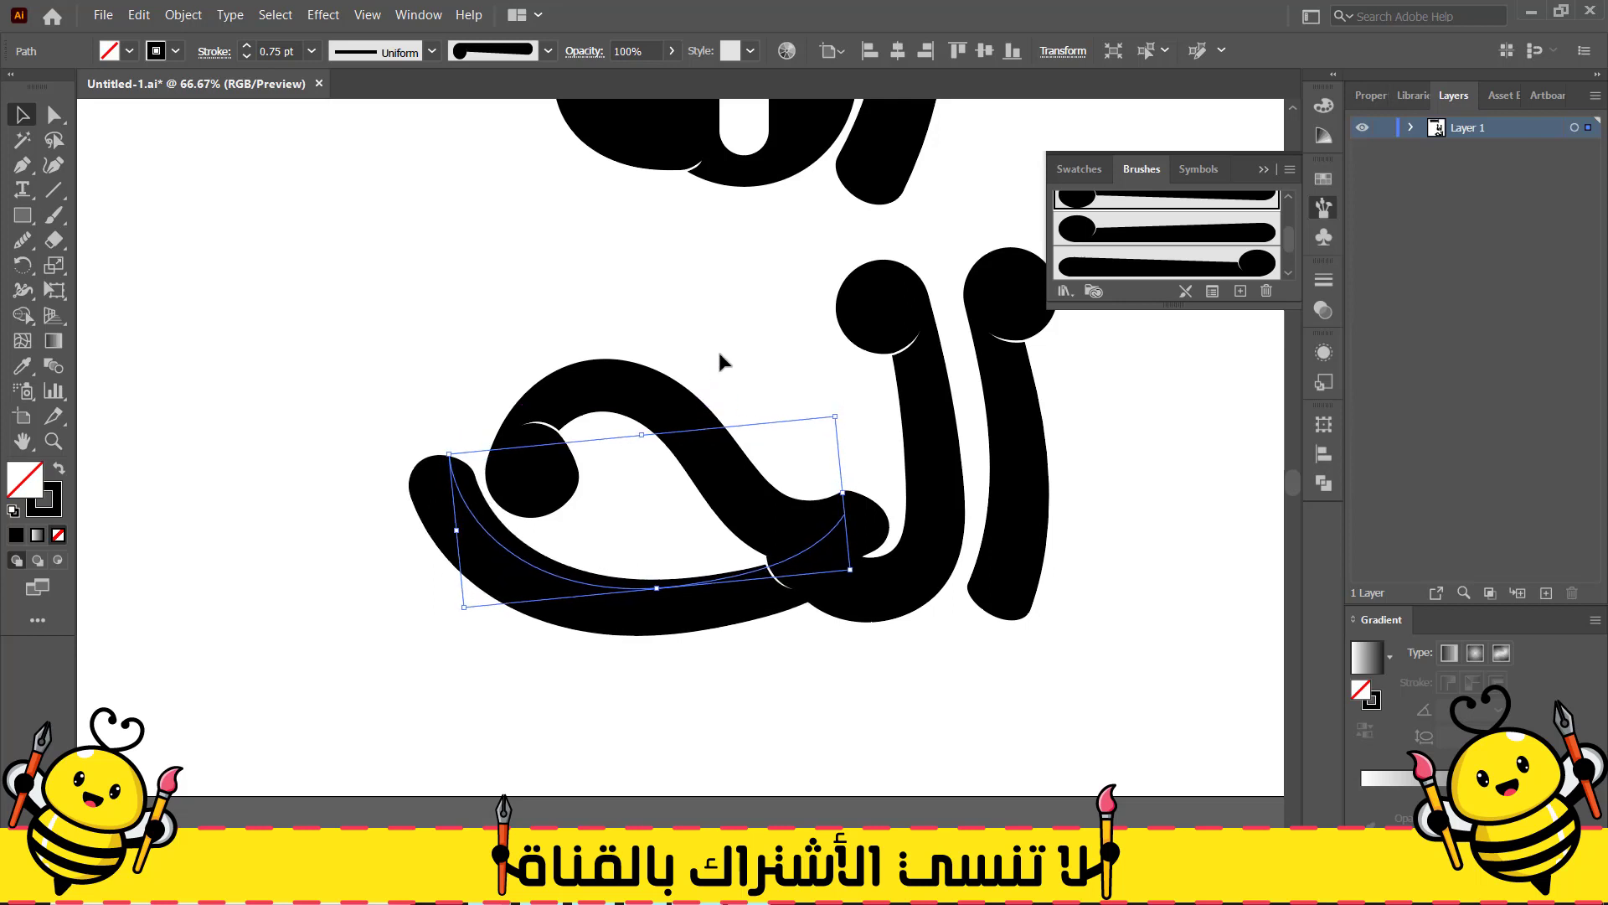
left_click(719, 353)
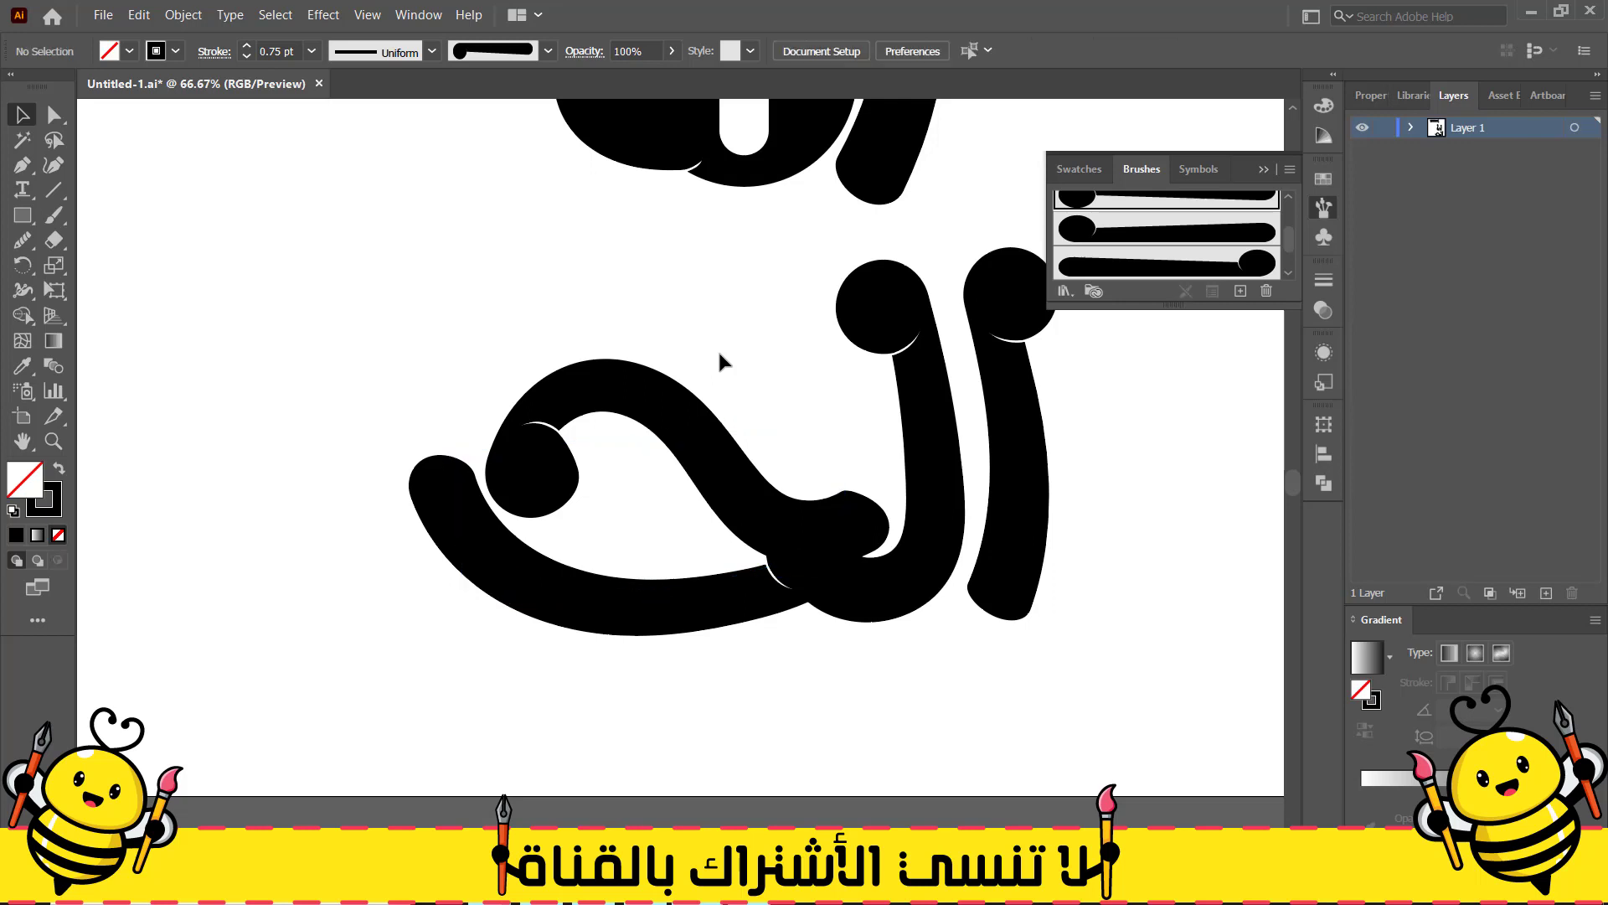
scroll(720, 354, "down", 1)
left_click_drag(640, 344, 572, 499)
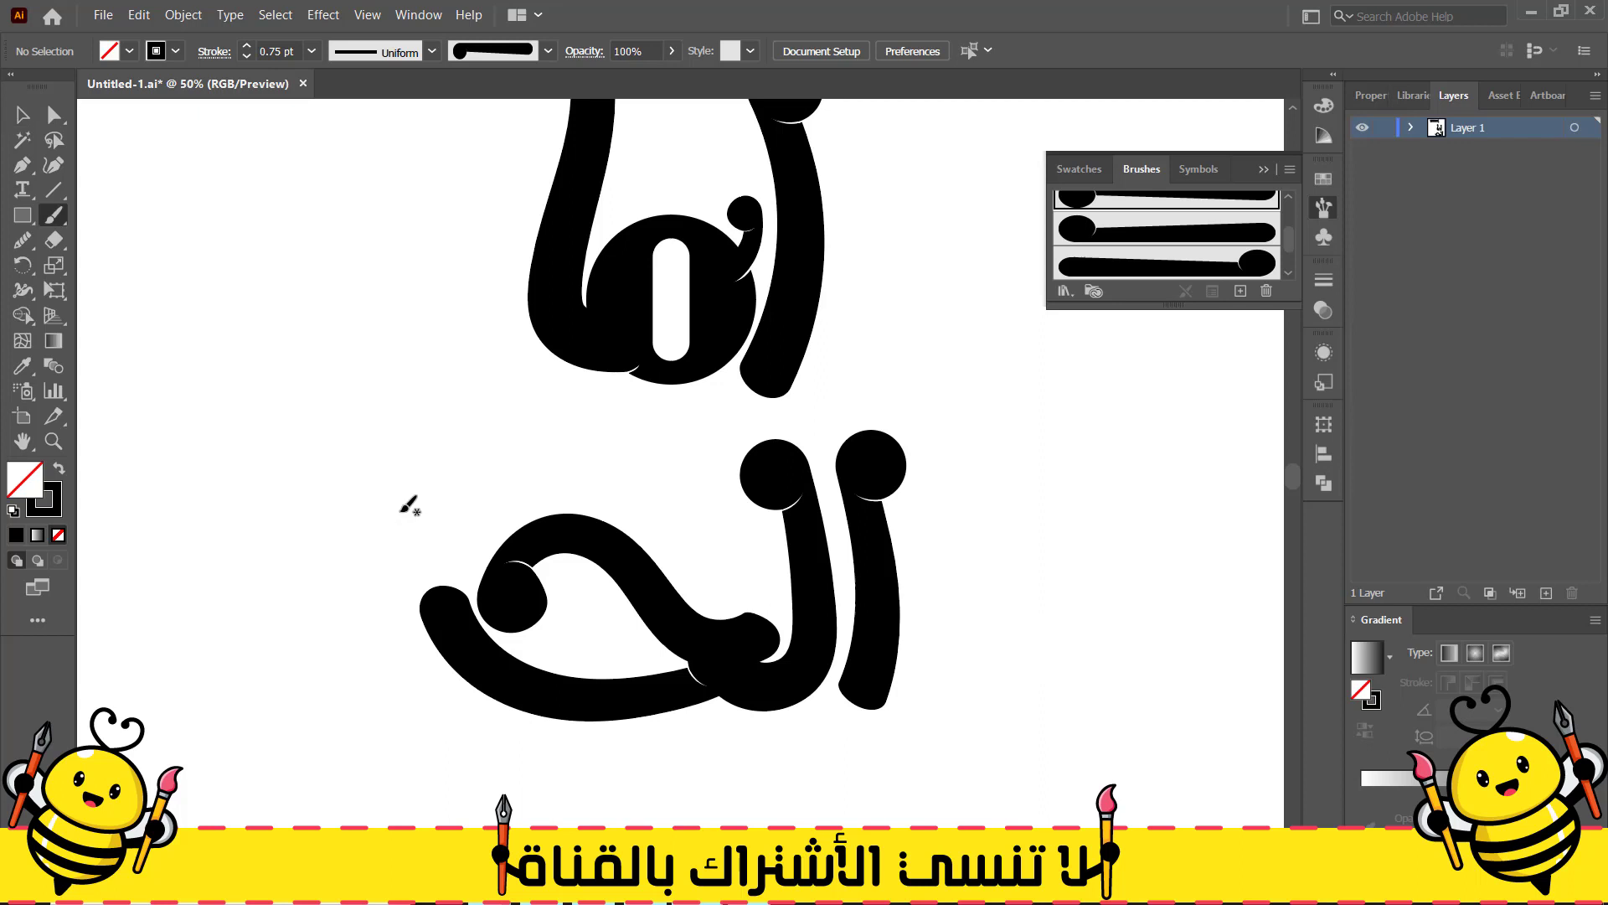
left_click_drag(229, 680, 229, 681)
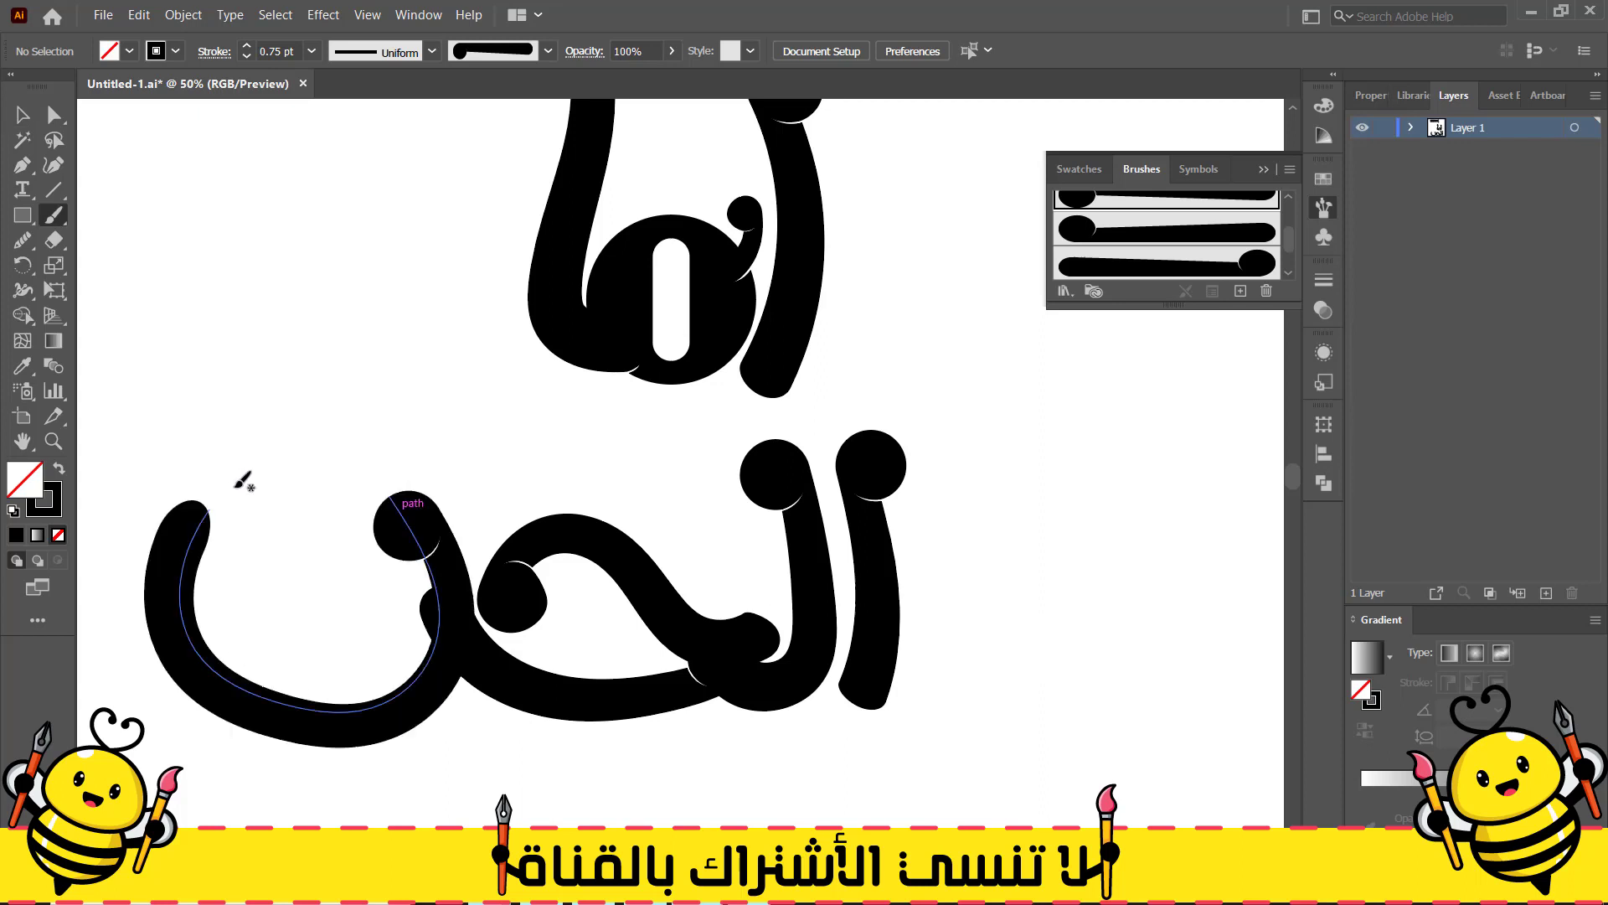
key("ctrl+z")
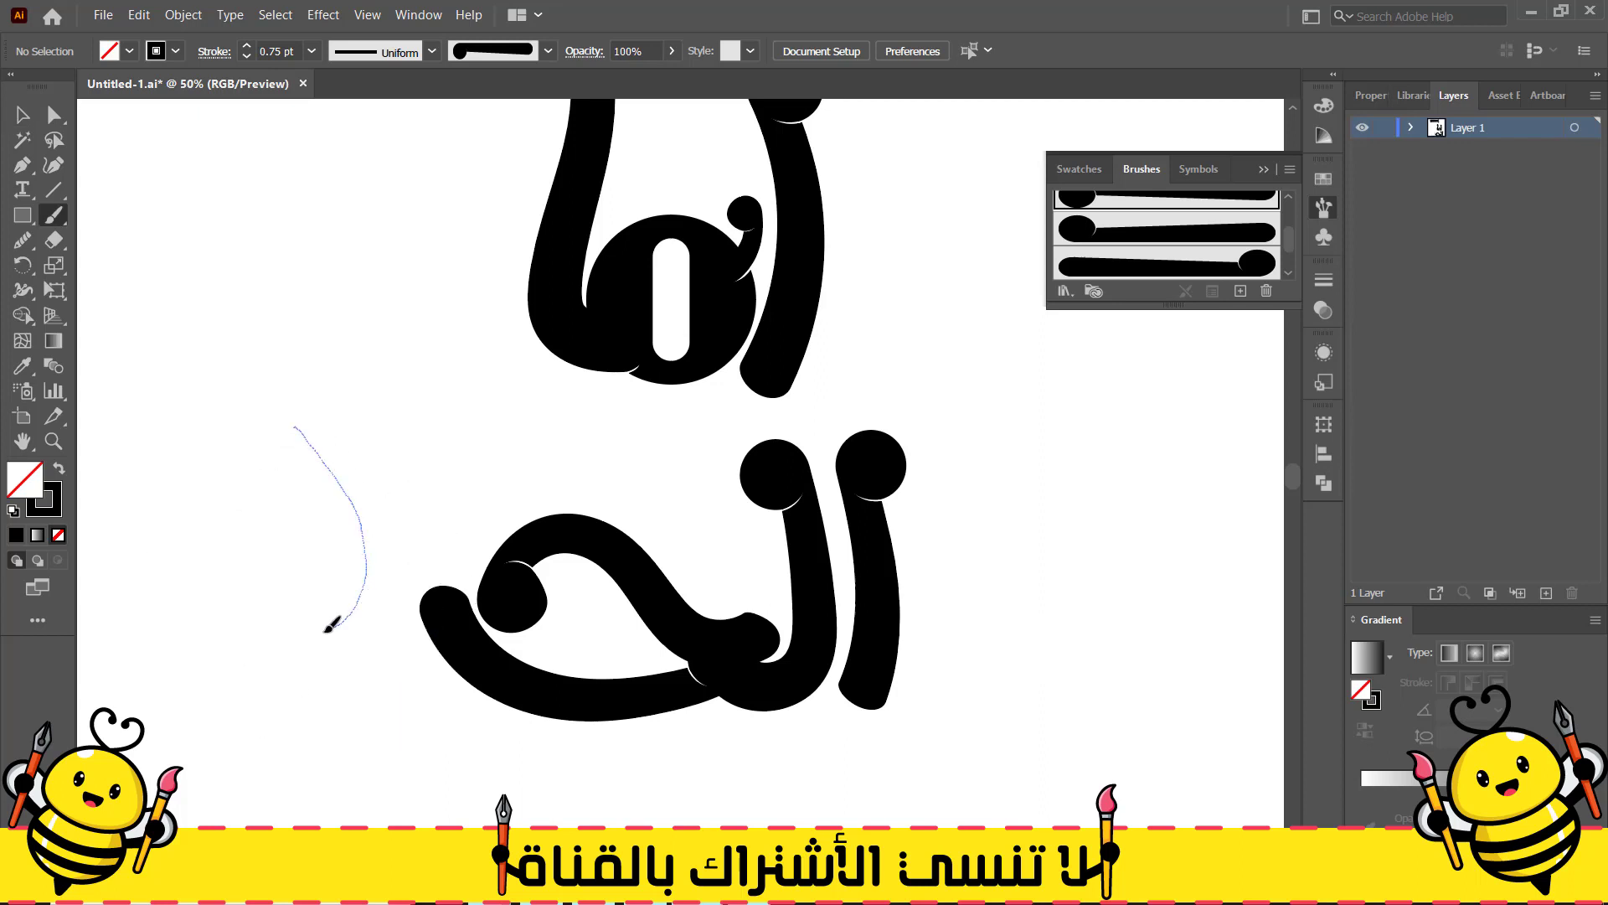
mouse_move(127, 578)
left_mouse_down()
mouse_move(134, 528)
mouse_move(313, 520)
left_mouse_up()
key("ctrl+z")
Paint a hooked, ball-topped stroke left of the second word, enlarge it and move it to join the long bowl-shaped stroke
mouse_move(415, 504)
left_mouse_down()
mouse_move(457, 603)
mouse_move(282, 605)
left_mouse_up()
left_click_drag(271, 699, 356, 603)
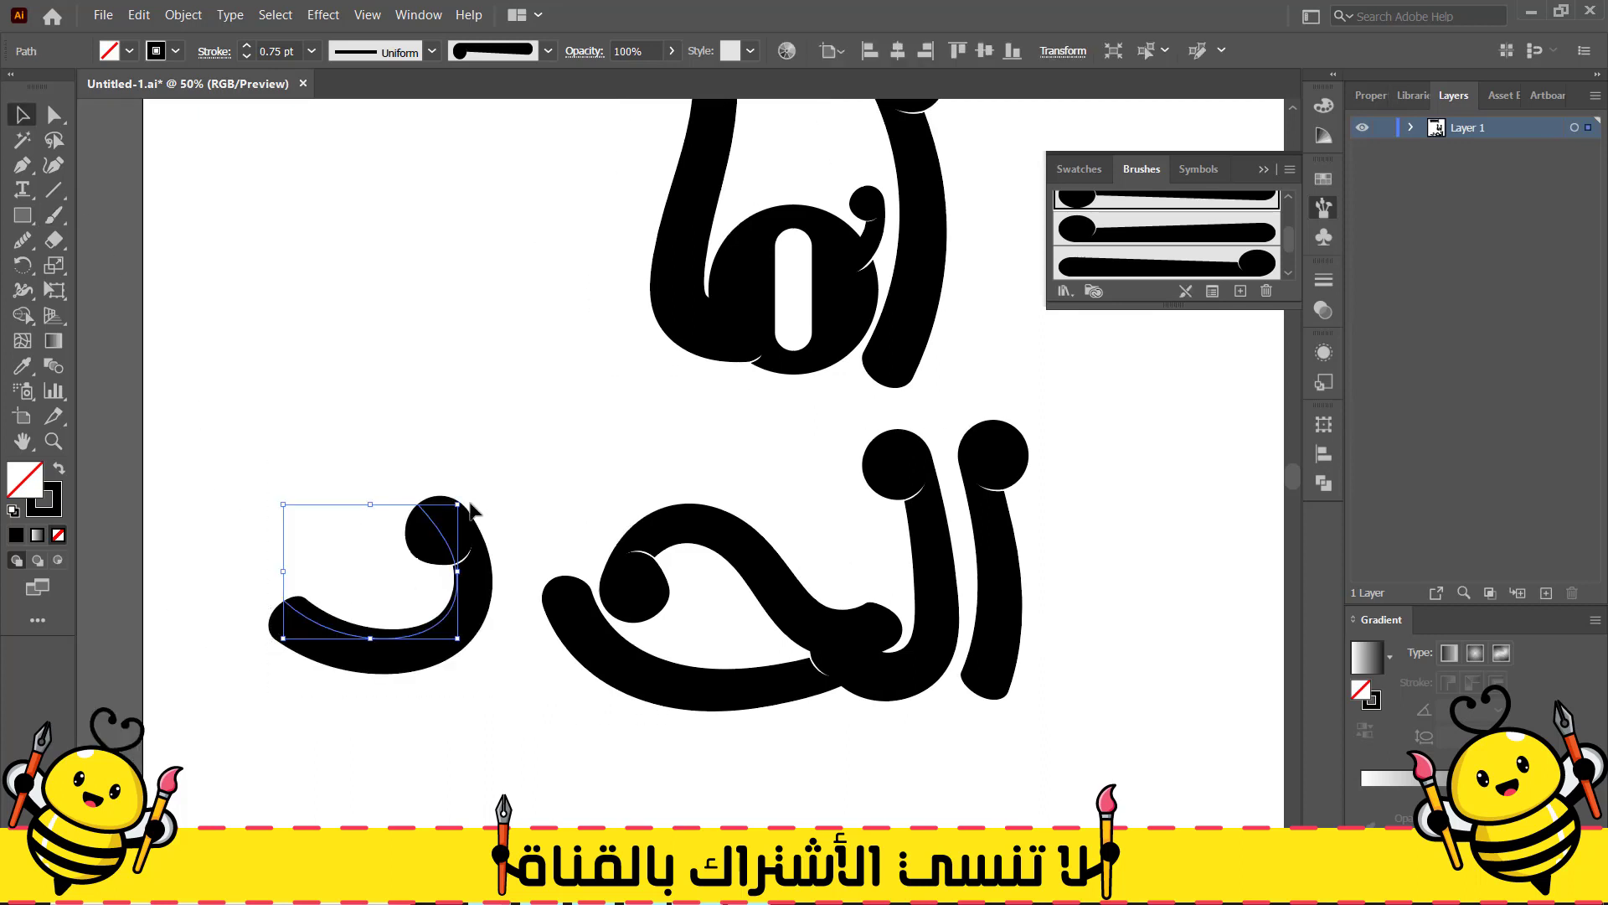
mouse_move(460, 504)
left_mouse_down()
mouse_move(523, 457)
mouse_move(509, 462)
left_mouse_up()
left_click_drag(415, 673, 457, 690)
Scale down all strokes of the second word together and move them up close beneath the first word
left_click_drag(284, 737, 1128, 491)
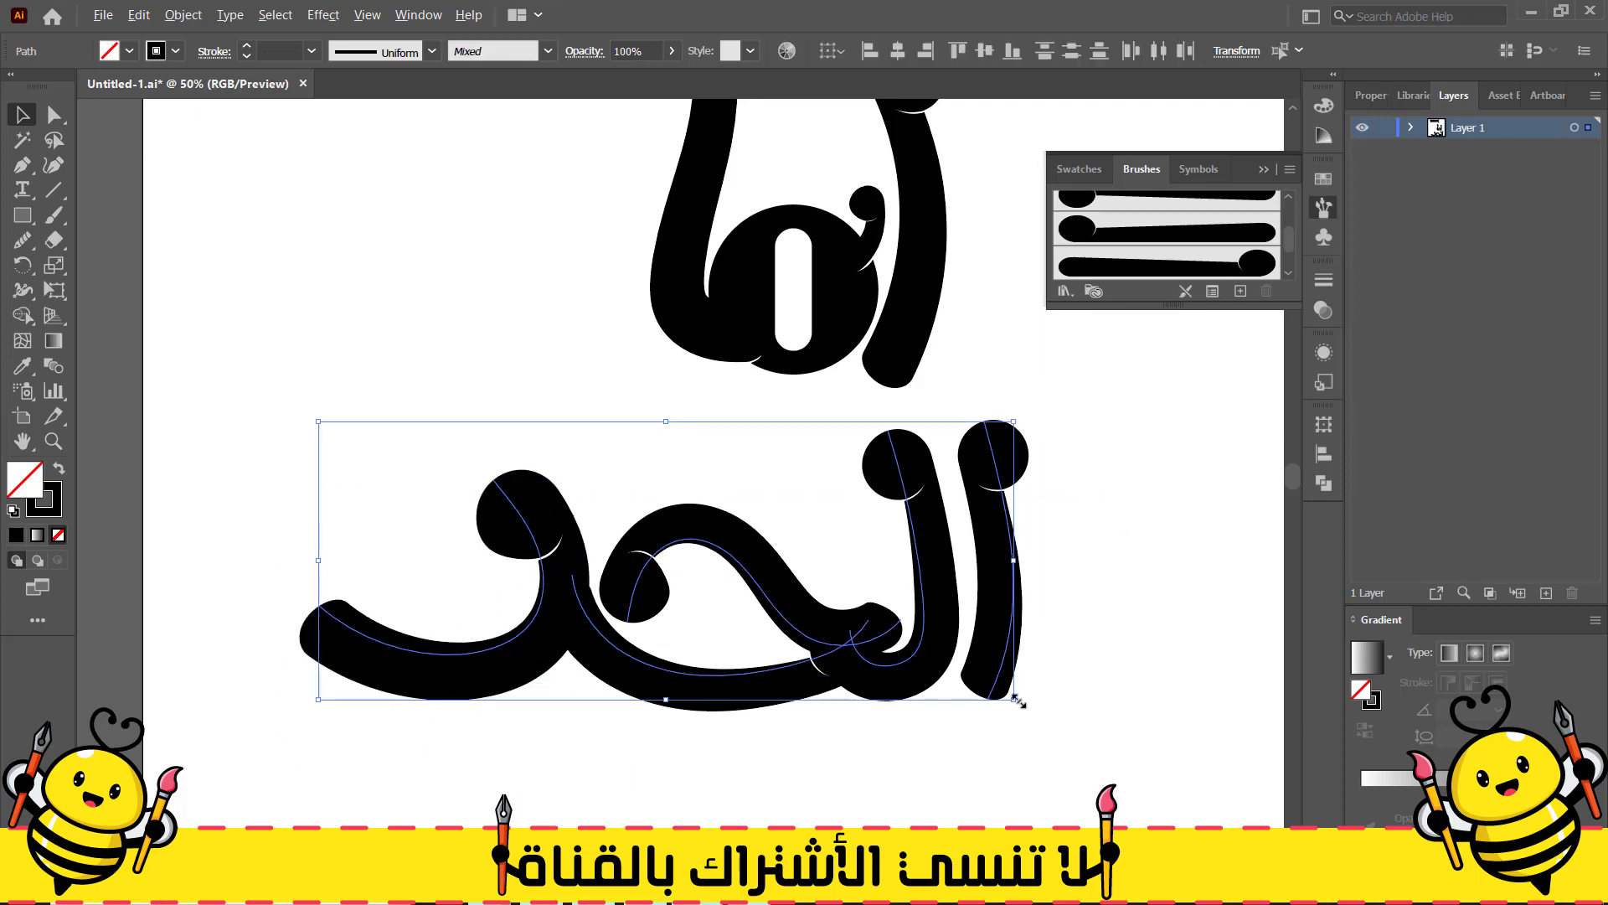
left_click_drag(1017, 700, 950, 671)
left_click_drag(811, 623, 931, 491)
left_click(1185, 531)
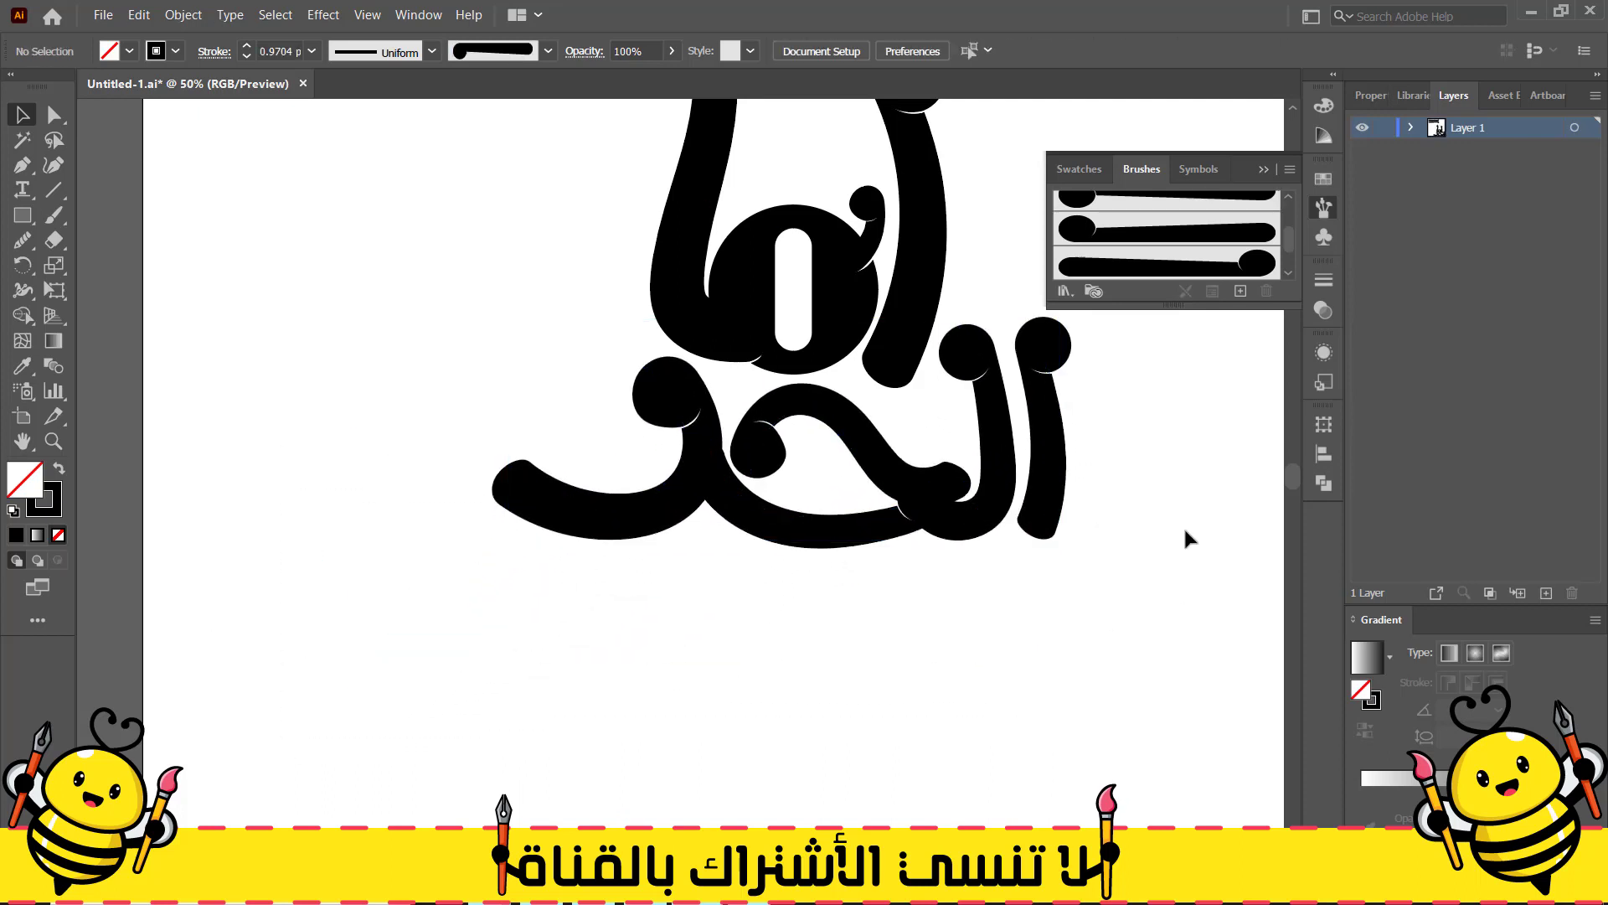
left_click_drag(1186, 494, 958, 599)
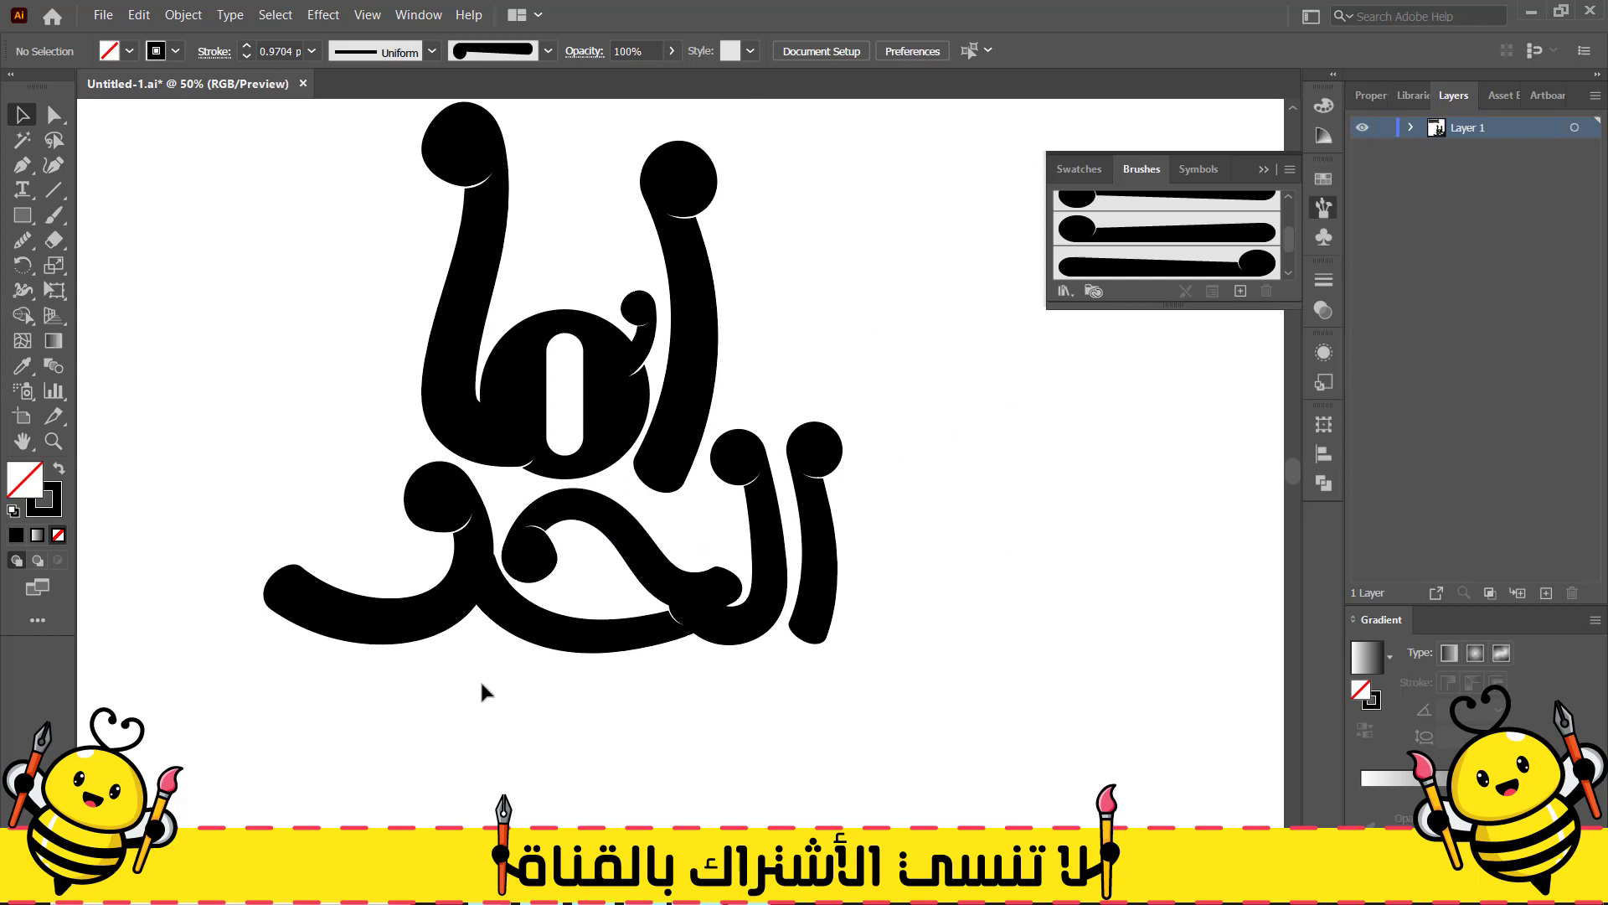
Draw a solid black circle without an outline as the dot beneath the second word's leftmost stroke
key("l")
mouse_move(413, 680)
left_mouse_down()
mouse_move(448, 715)
mouse_move(447, 680)
mouse_move(375, 684)
mouse_move(392, 686)
left_mouse_up()
left_click(58, 468)
left_click(20, 116)
left_click(335, 402)
scroll(345, 414, "down", 1)
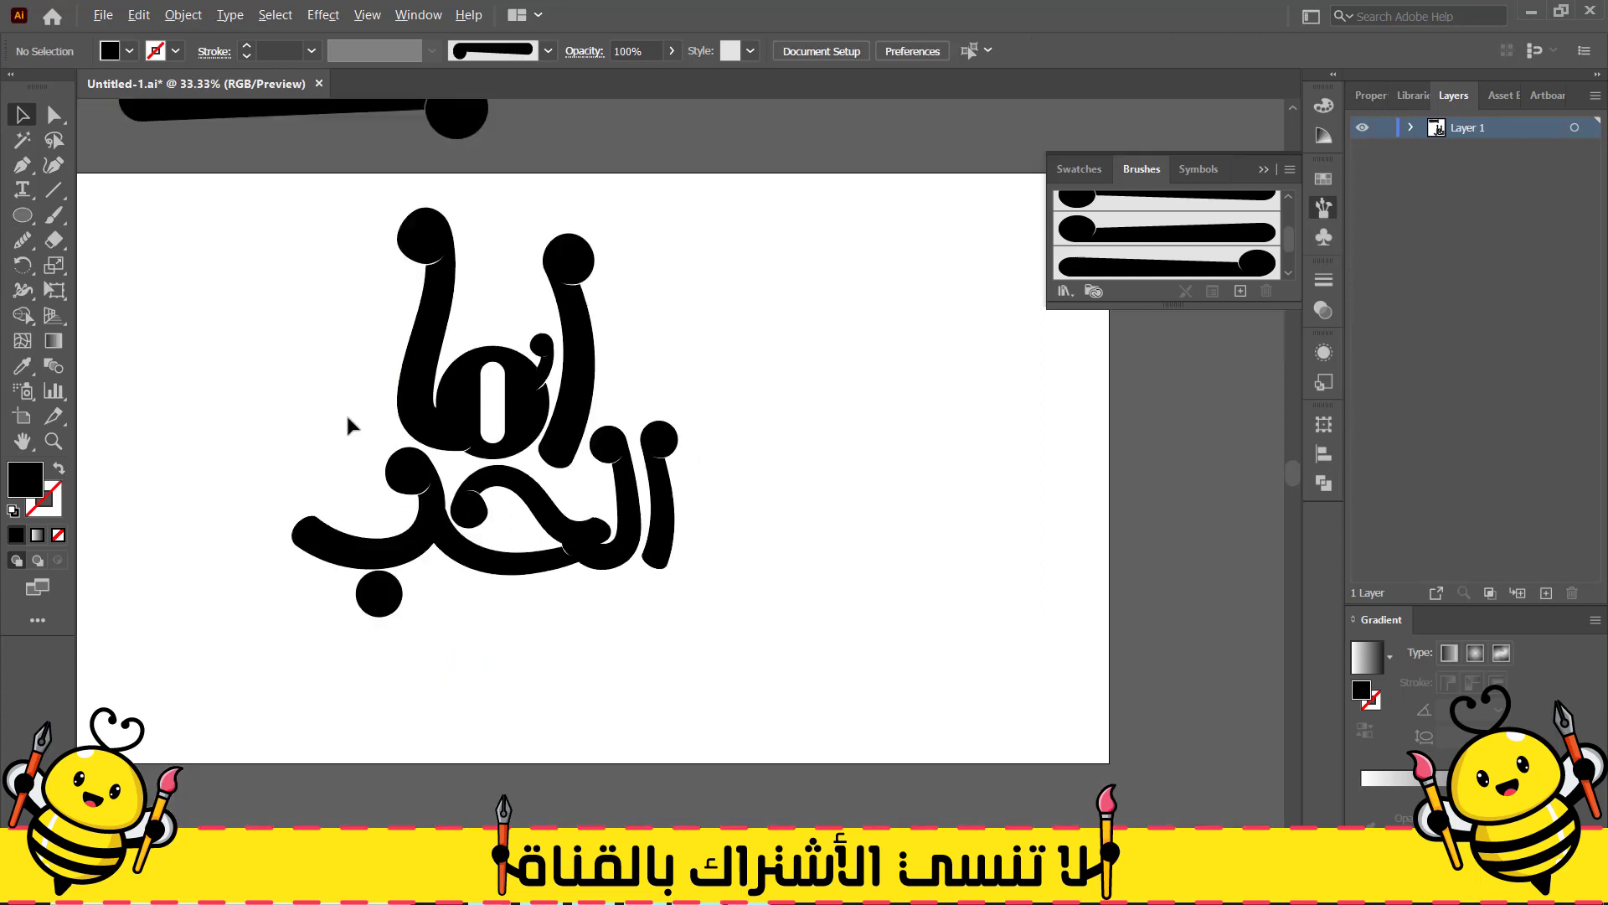
left_click_drag(458, 637, 448, 607)
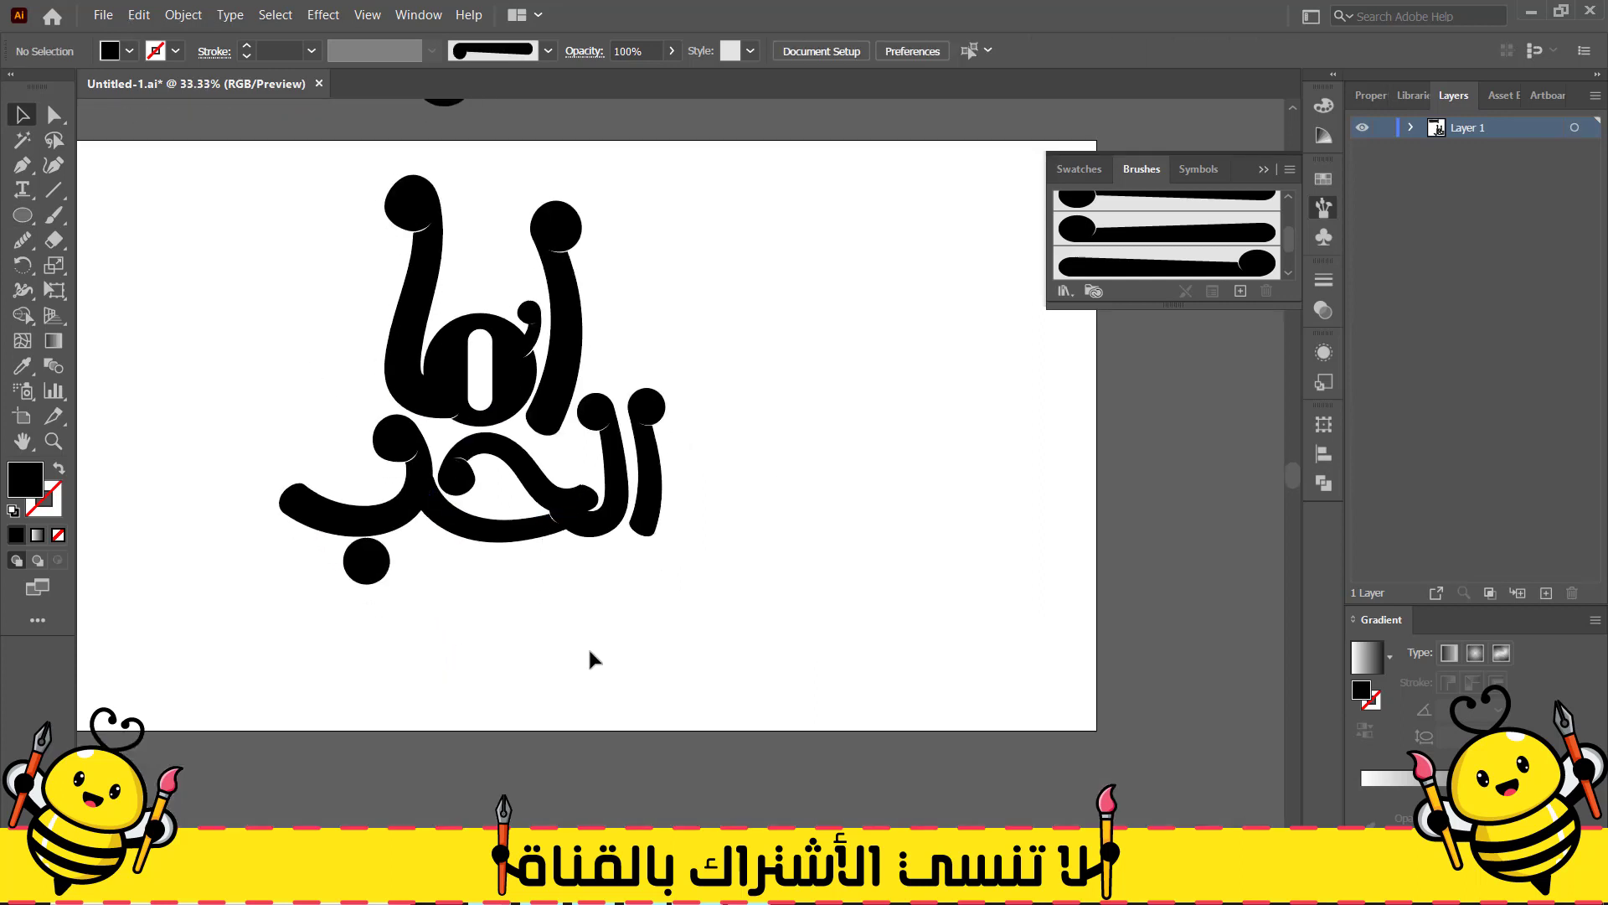
left_click(529, 480)
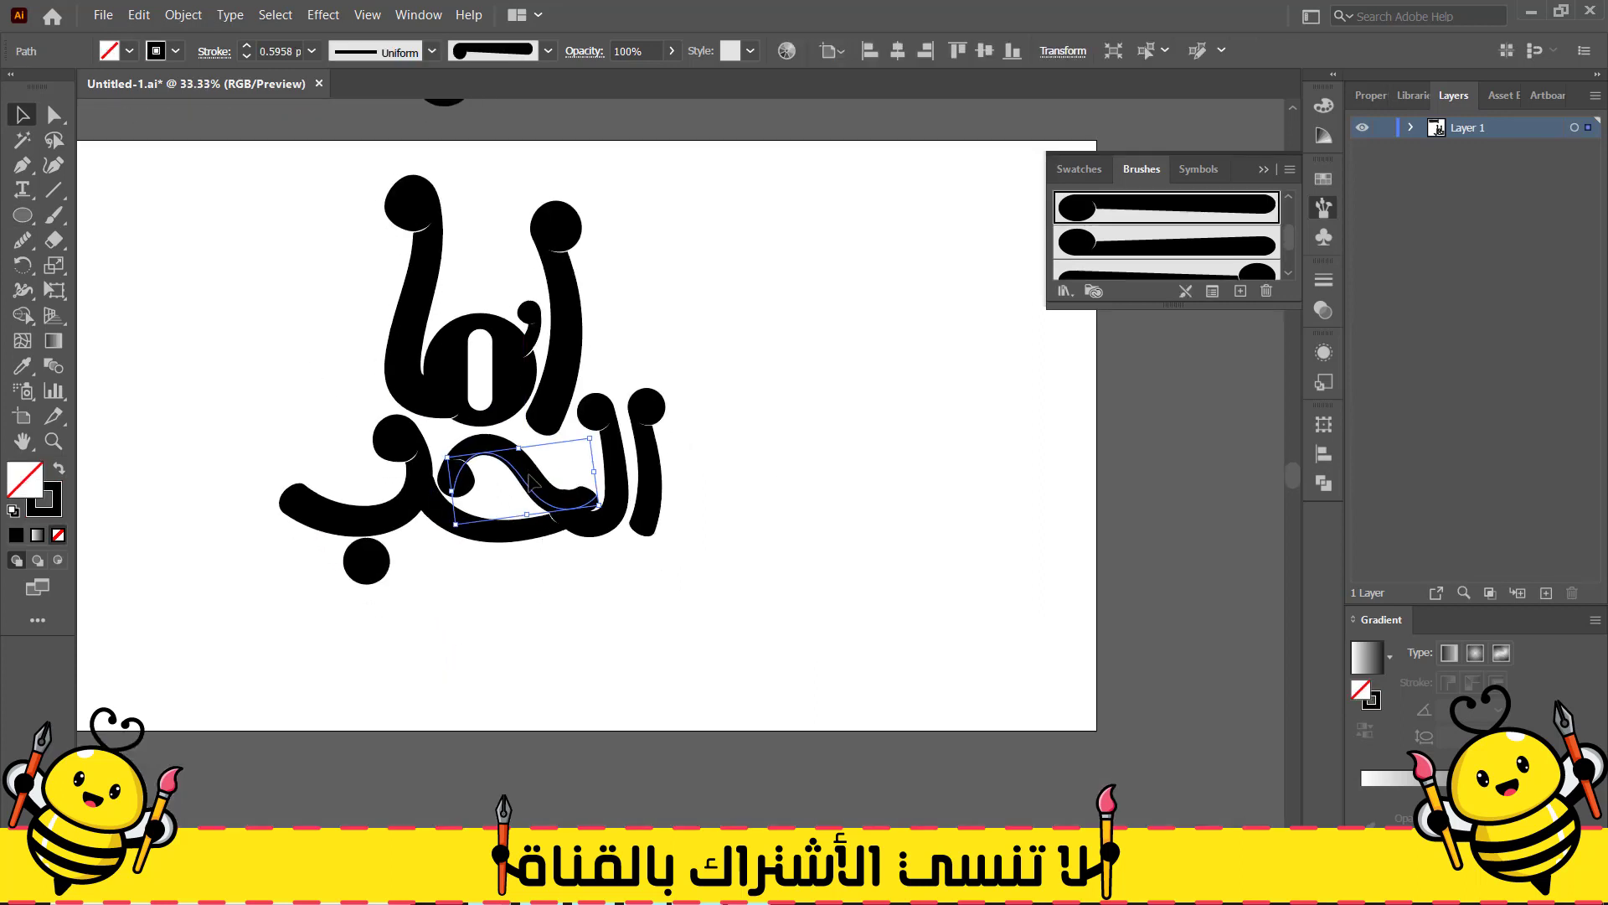
left_click(616, 670)
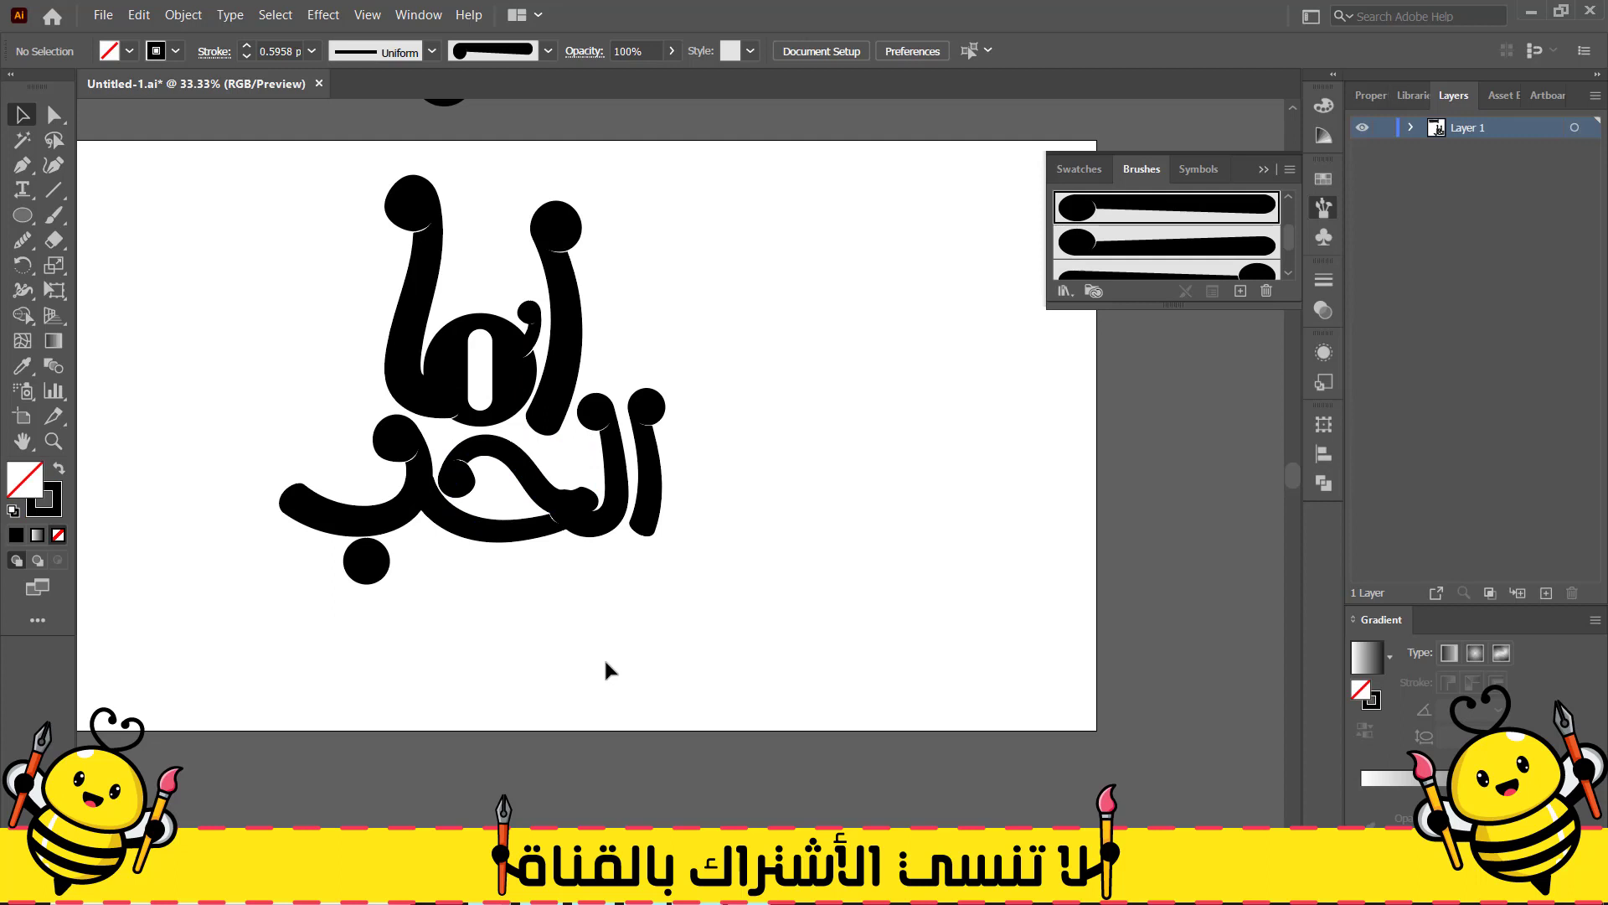
left_click_drag(532, 638, 596, 627)
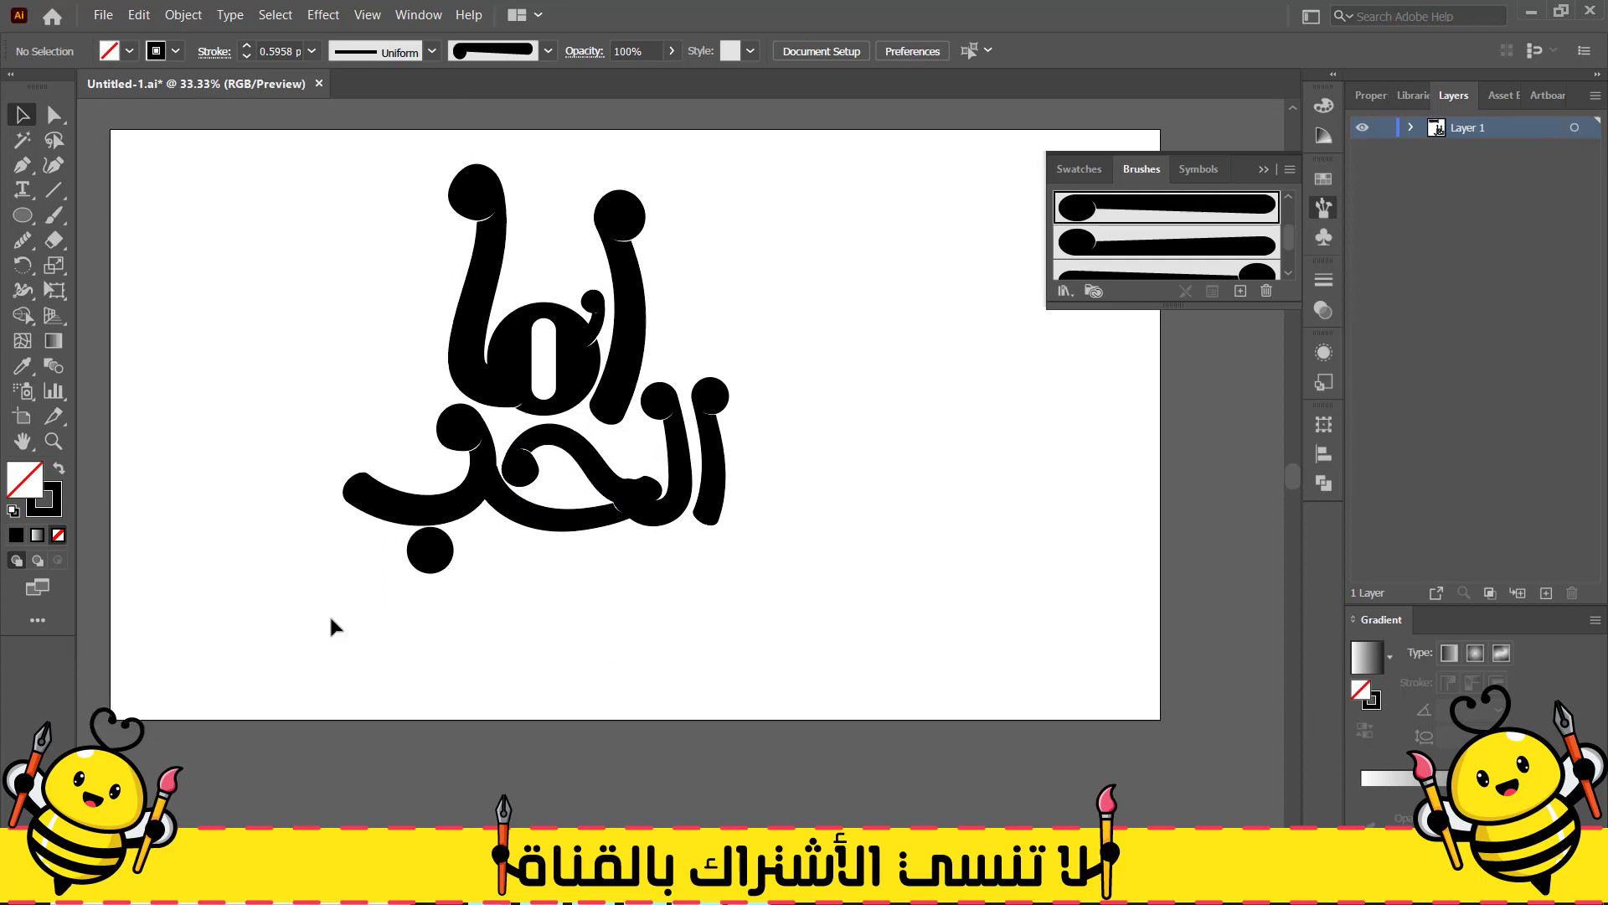
Draw an angular U-shaped path with a short right arm and tall left arm below the lettering, and apply the ball-ended art brush
left_click_drag(780, 609, 606, 592)
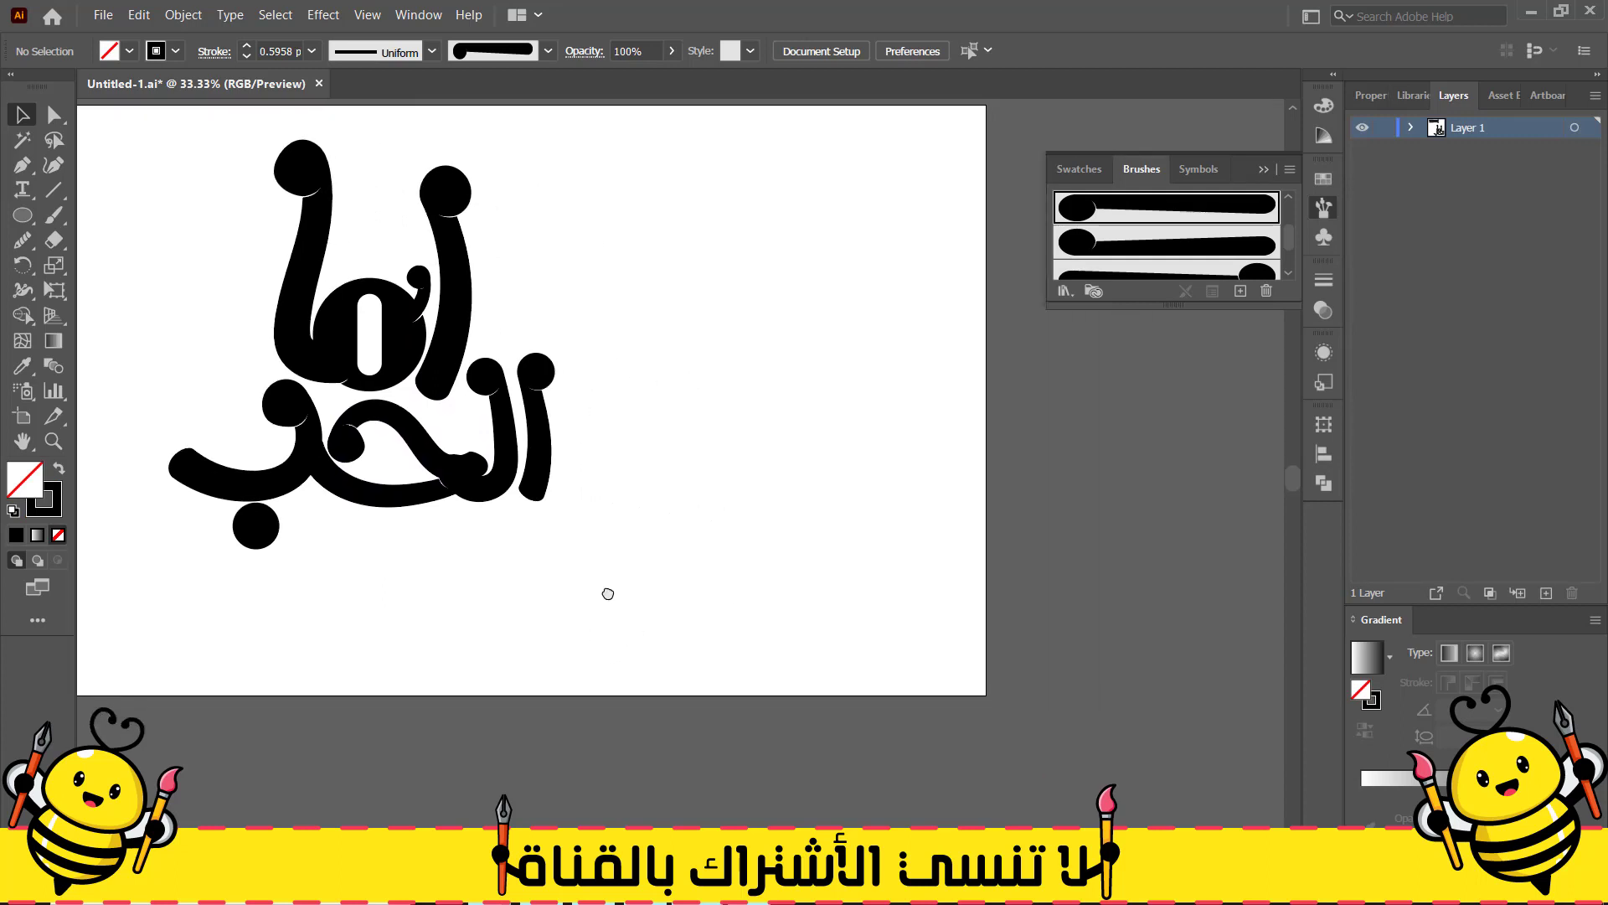
key("p")
left_click(661, 554)
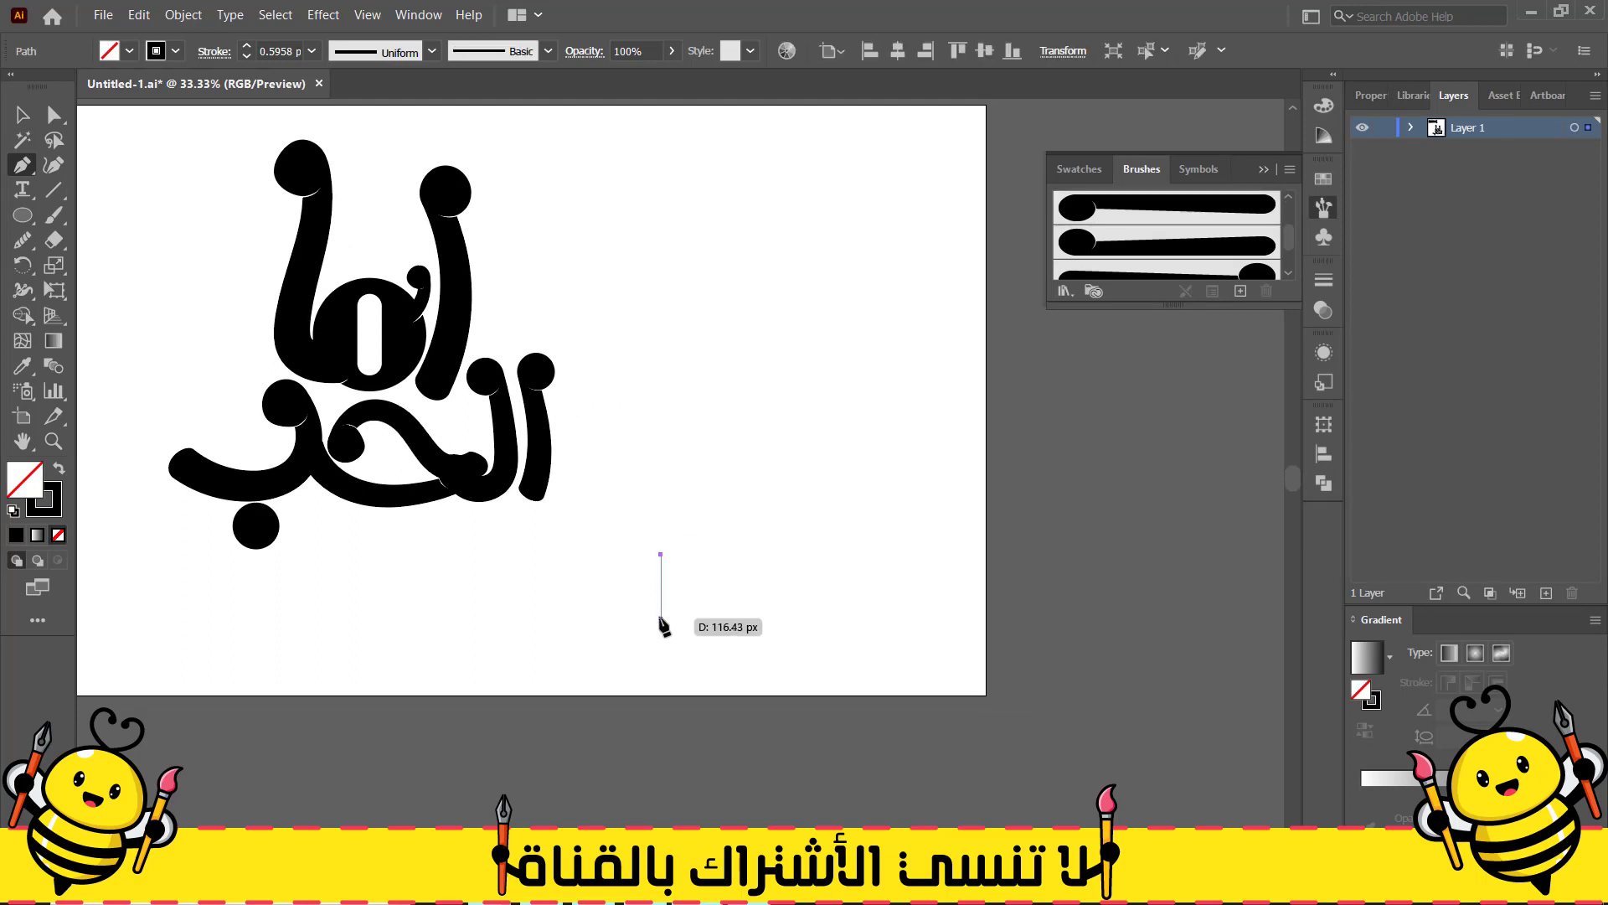
left_click(661, 619)
left_click(594, 619)
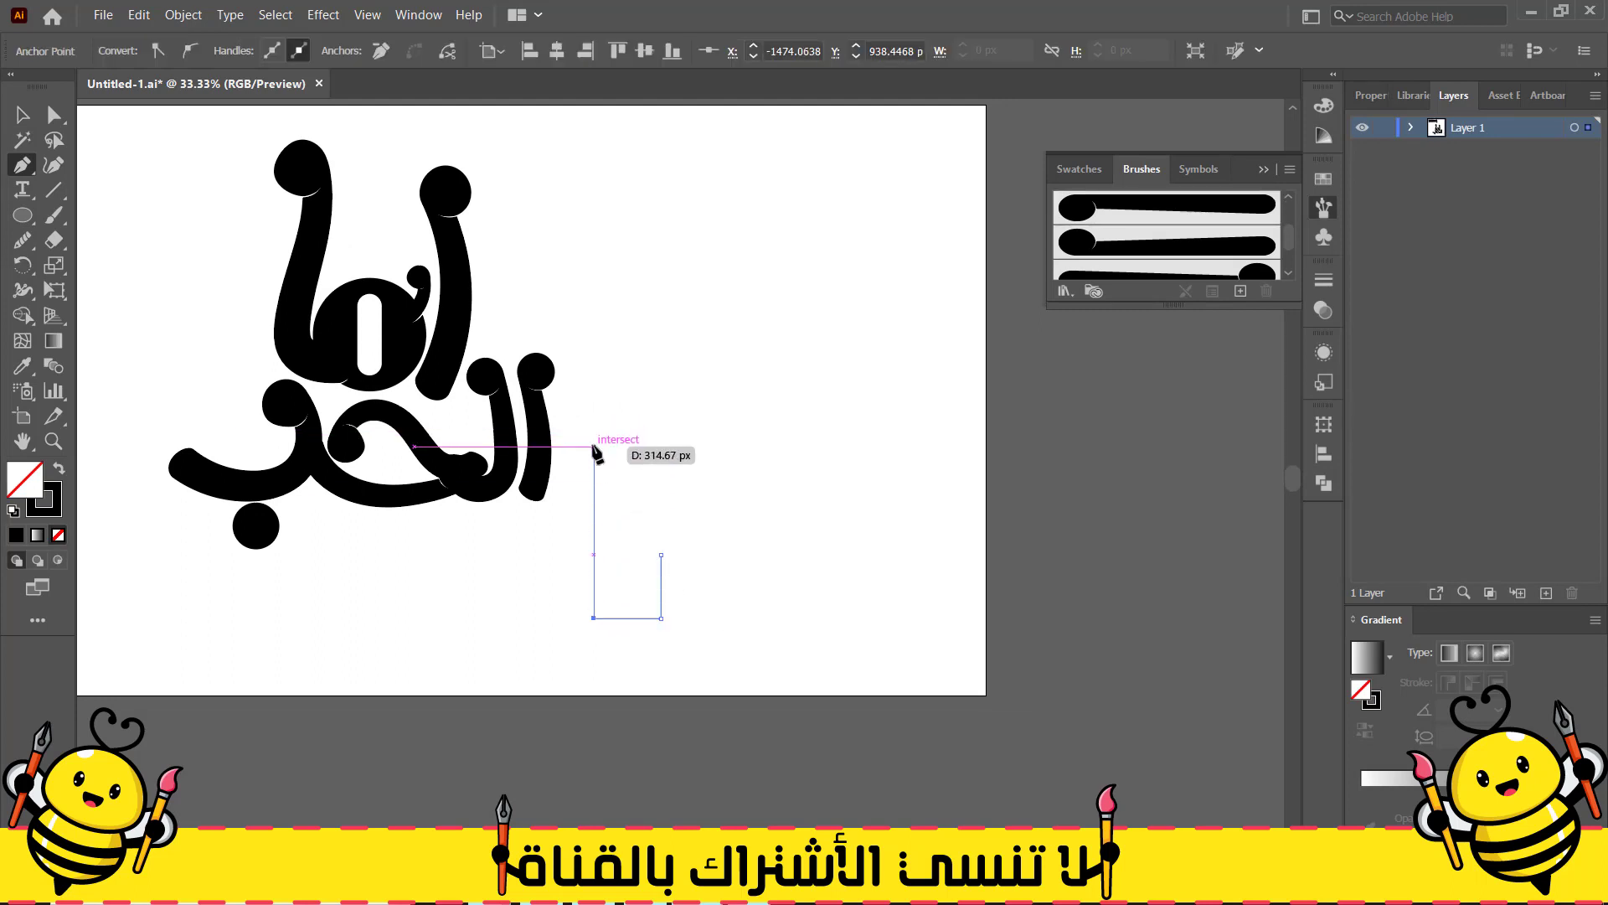
left_click(594, 445)
left_click(1081, 243)
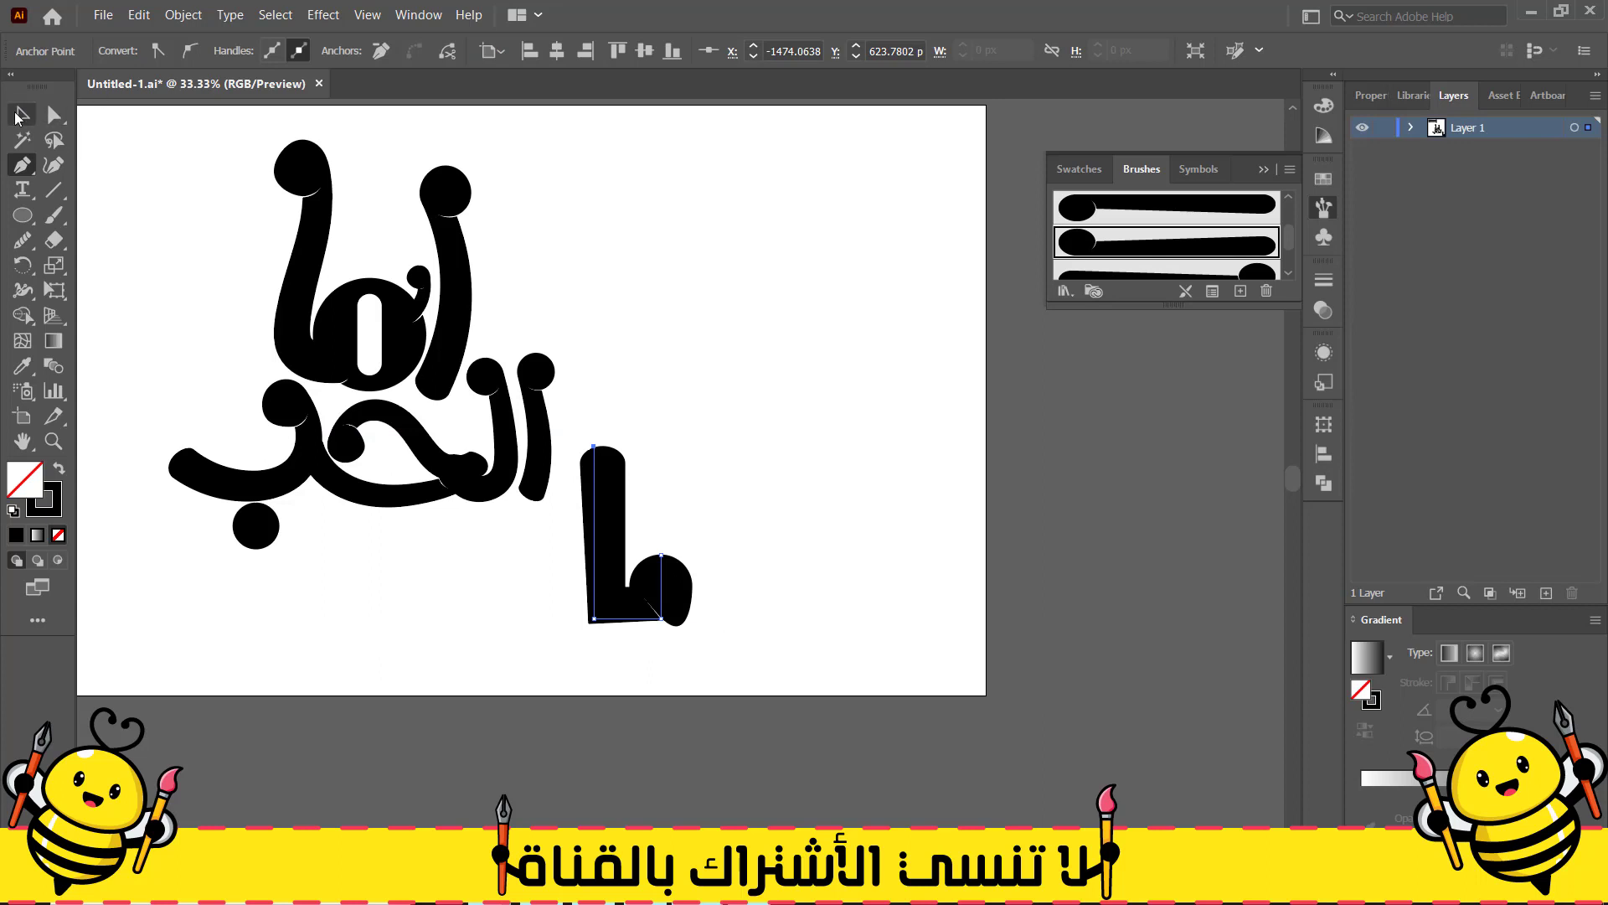
Set the U-shaped path's stroke weight to 0.5 pt
left_click(18, 114)
left_click(1325, 282)
left_click(1140, 307)
left_click(1140, 307)
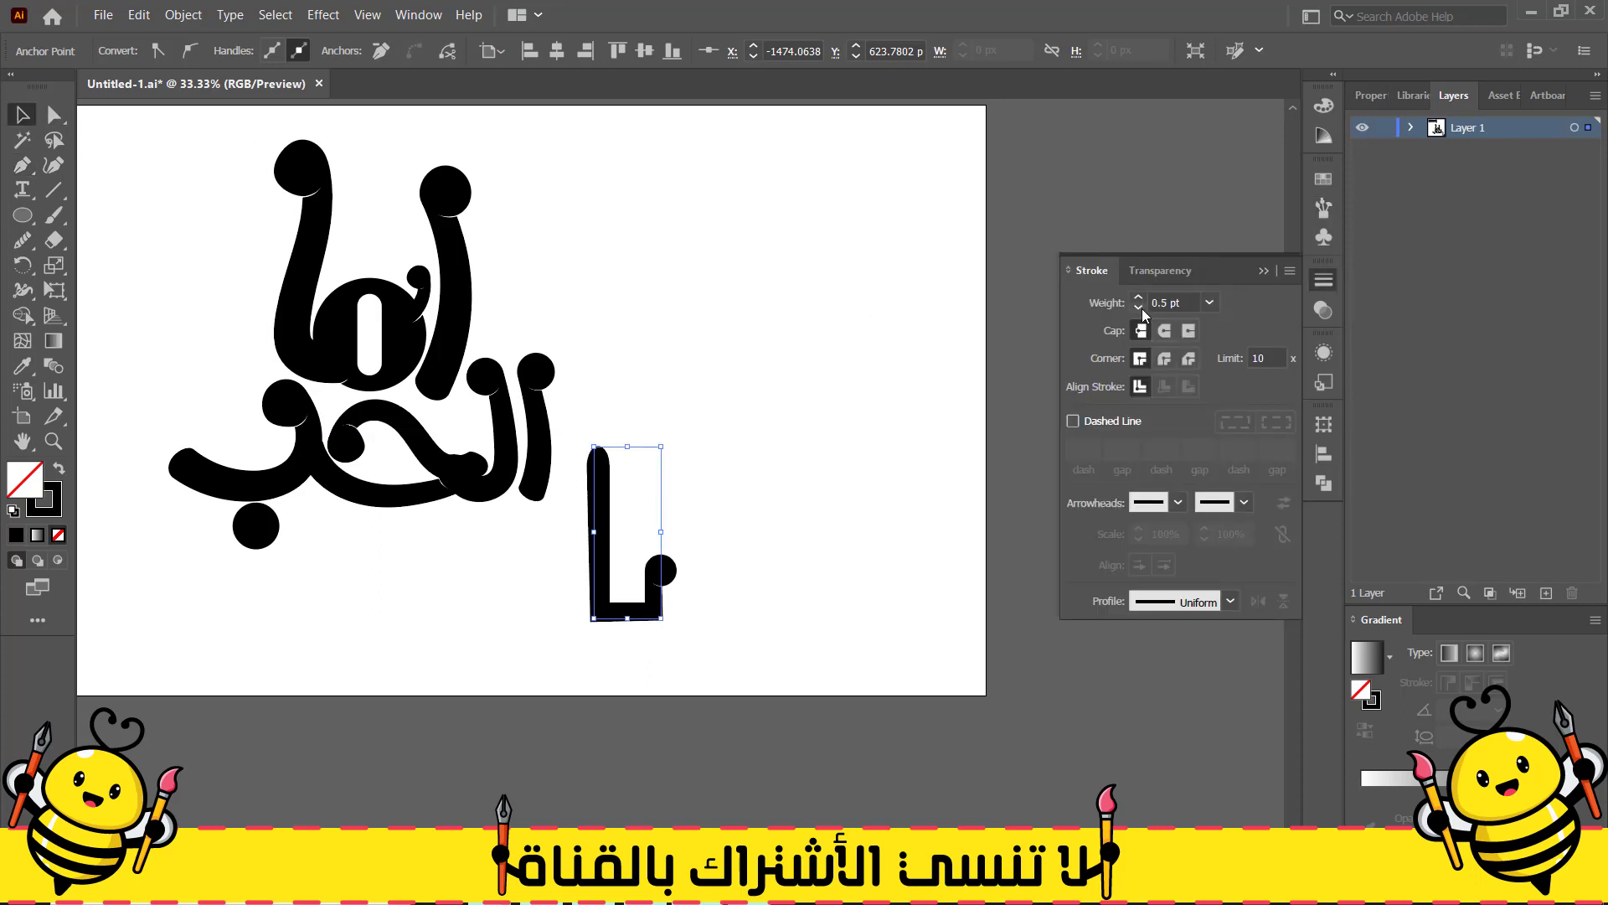
left_click(1263, 272)
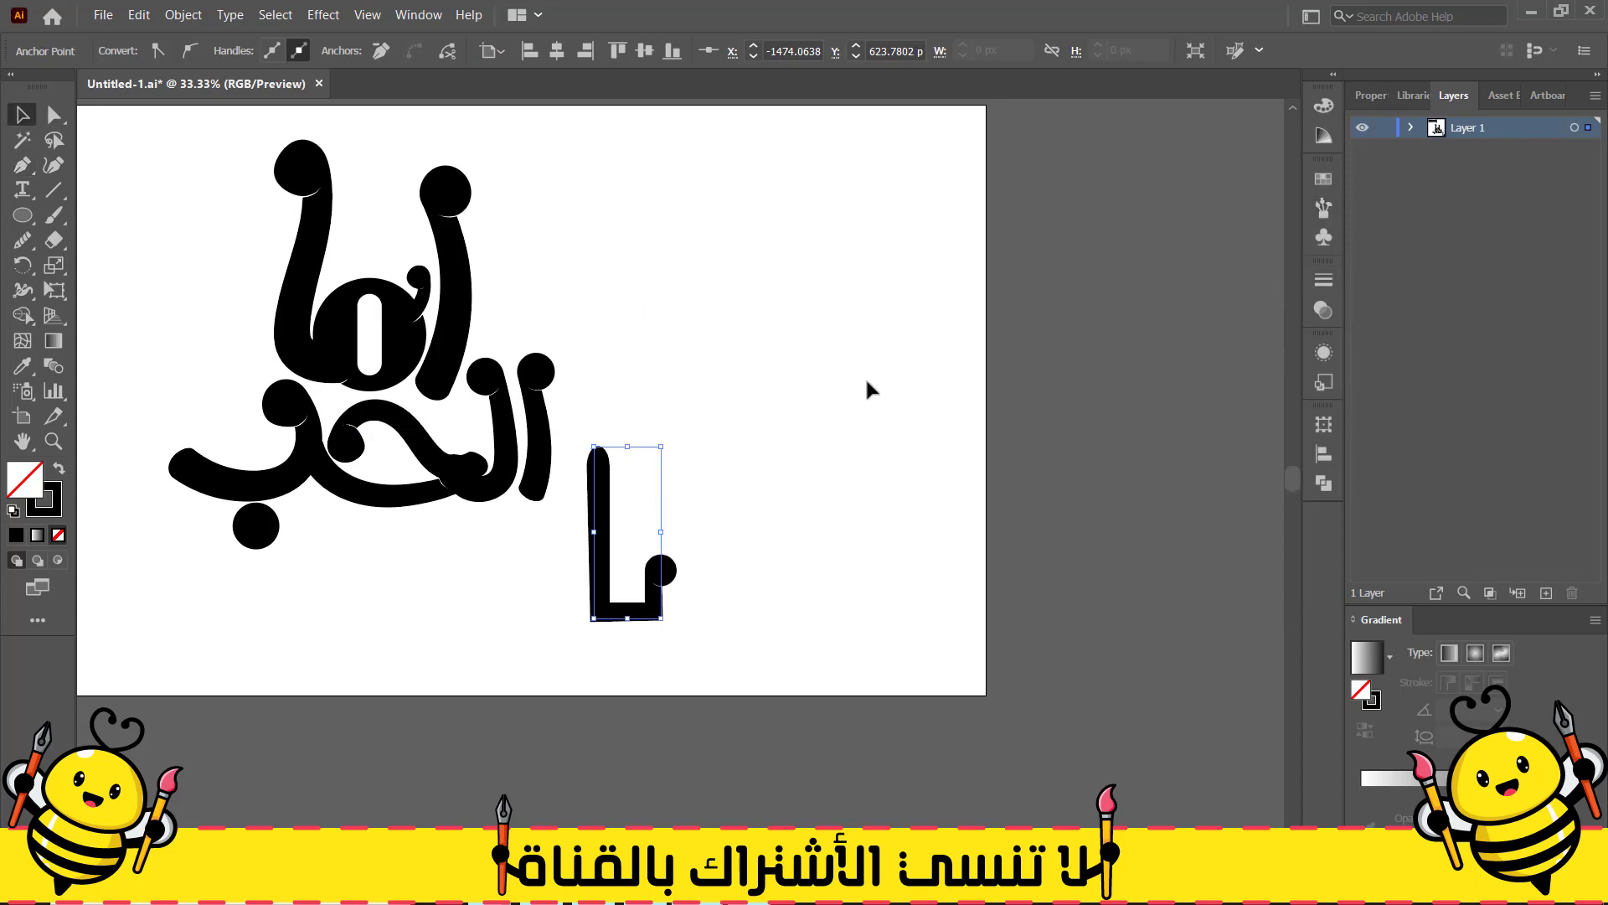
Give the U-shaped path a round corner join and round both of its lower corners
left_click(53, 115)
scroll(556, 503, "up", 2)
left_click_drag(630, 404, 629, 482)
left_click(549, 703)
left_click_drag(587, 799, 843, 707)
left_click(1324, 282)
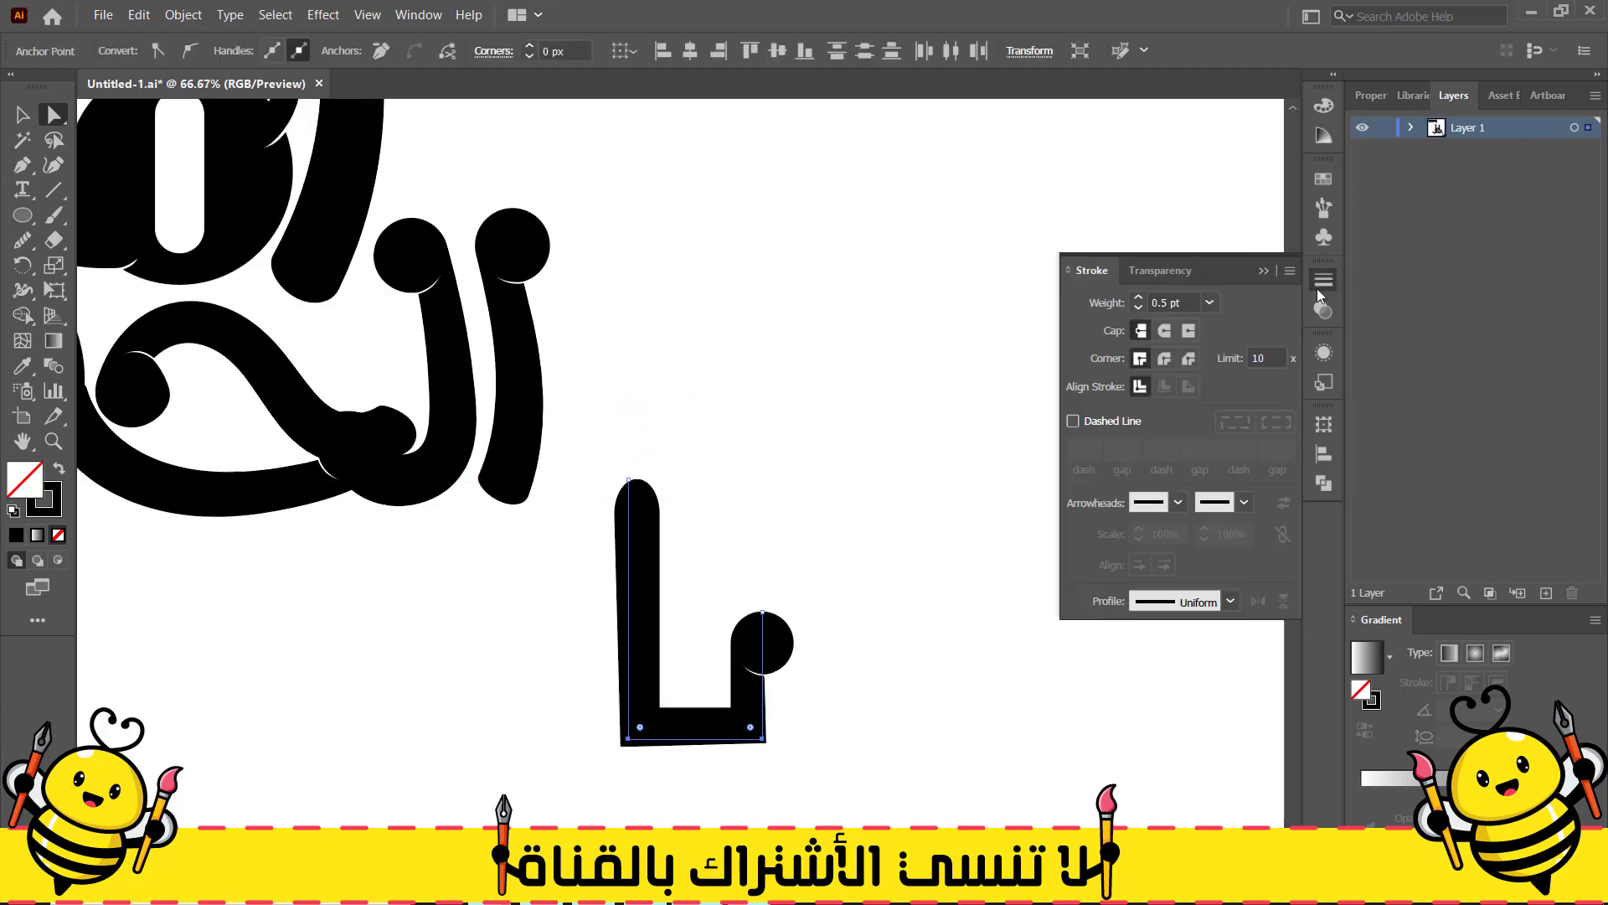
left_click(1164, 359)
left_click_drag(750, 728, 719, 698)
left_click(458, 649)
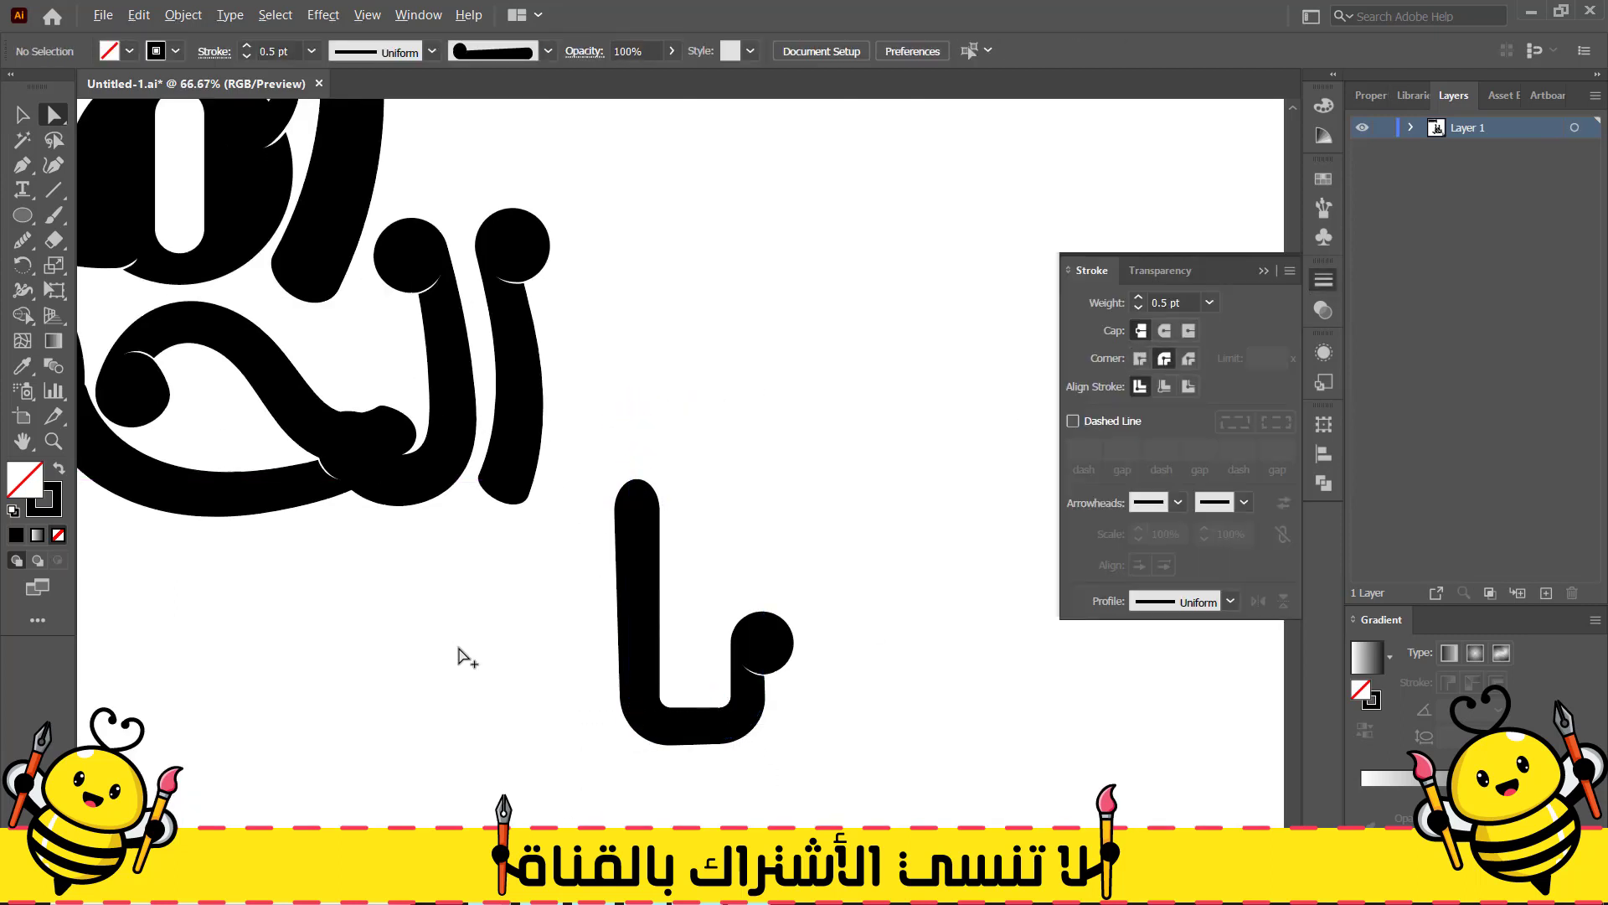
Move the U-shaped stroke left, closer beneath the right end of the second word
scroll(570, 574, "down", 2)
left_click_drag(606, 627, 823, 456)
left_click(636, 639)
key("v")
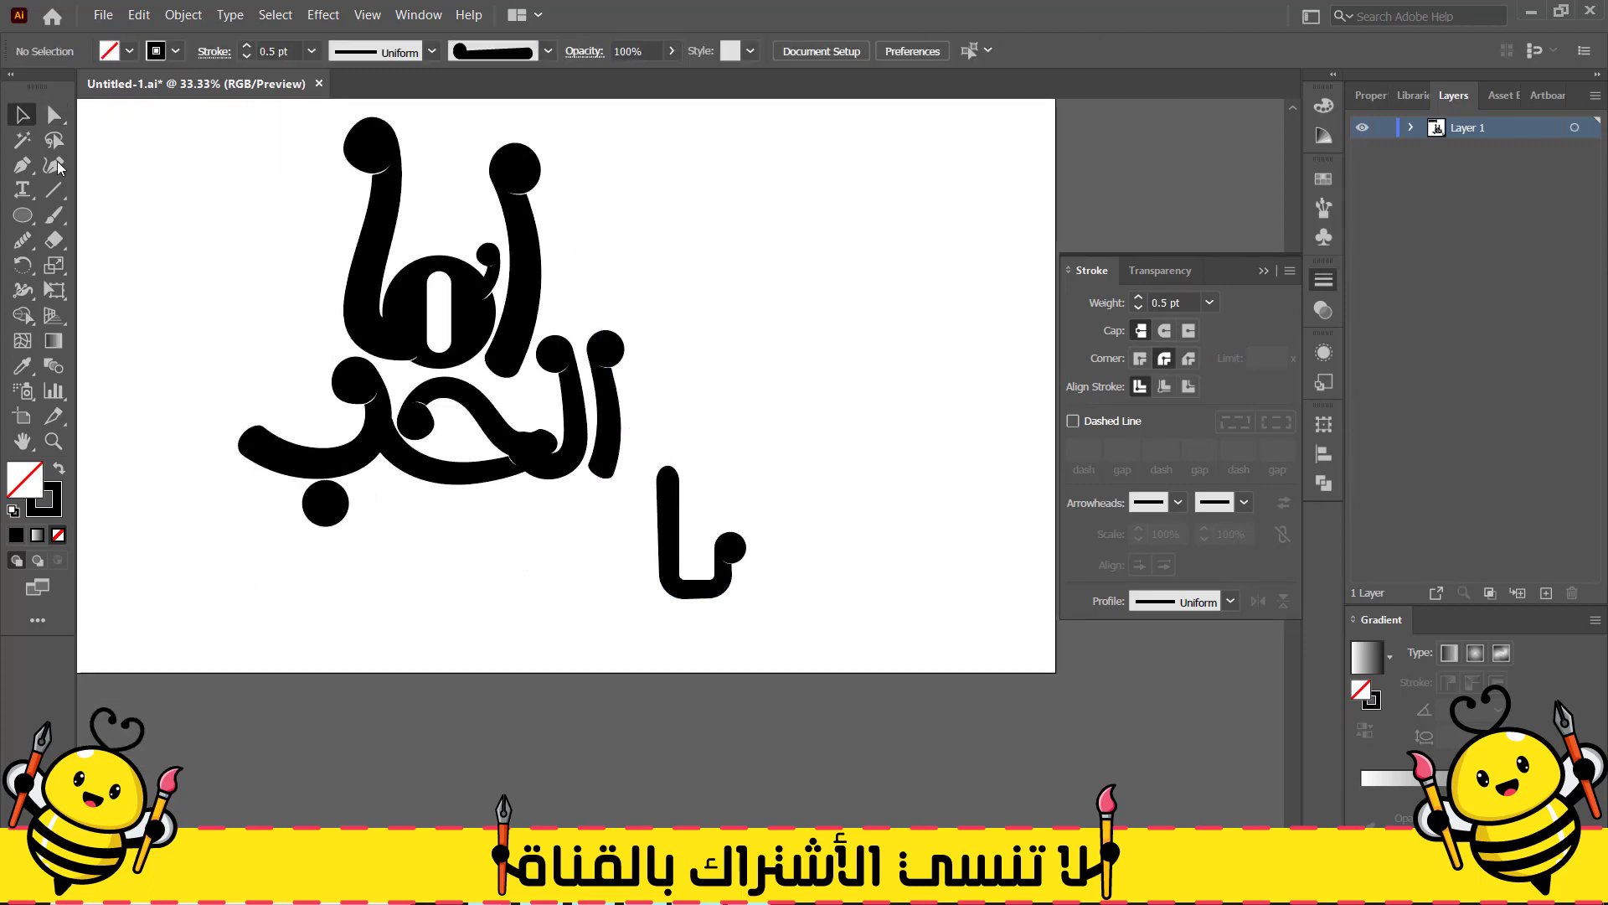
left_click_drag(670, 545, 577, 551)
key("ctrl+plus")
left_click(607, 519)
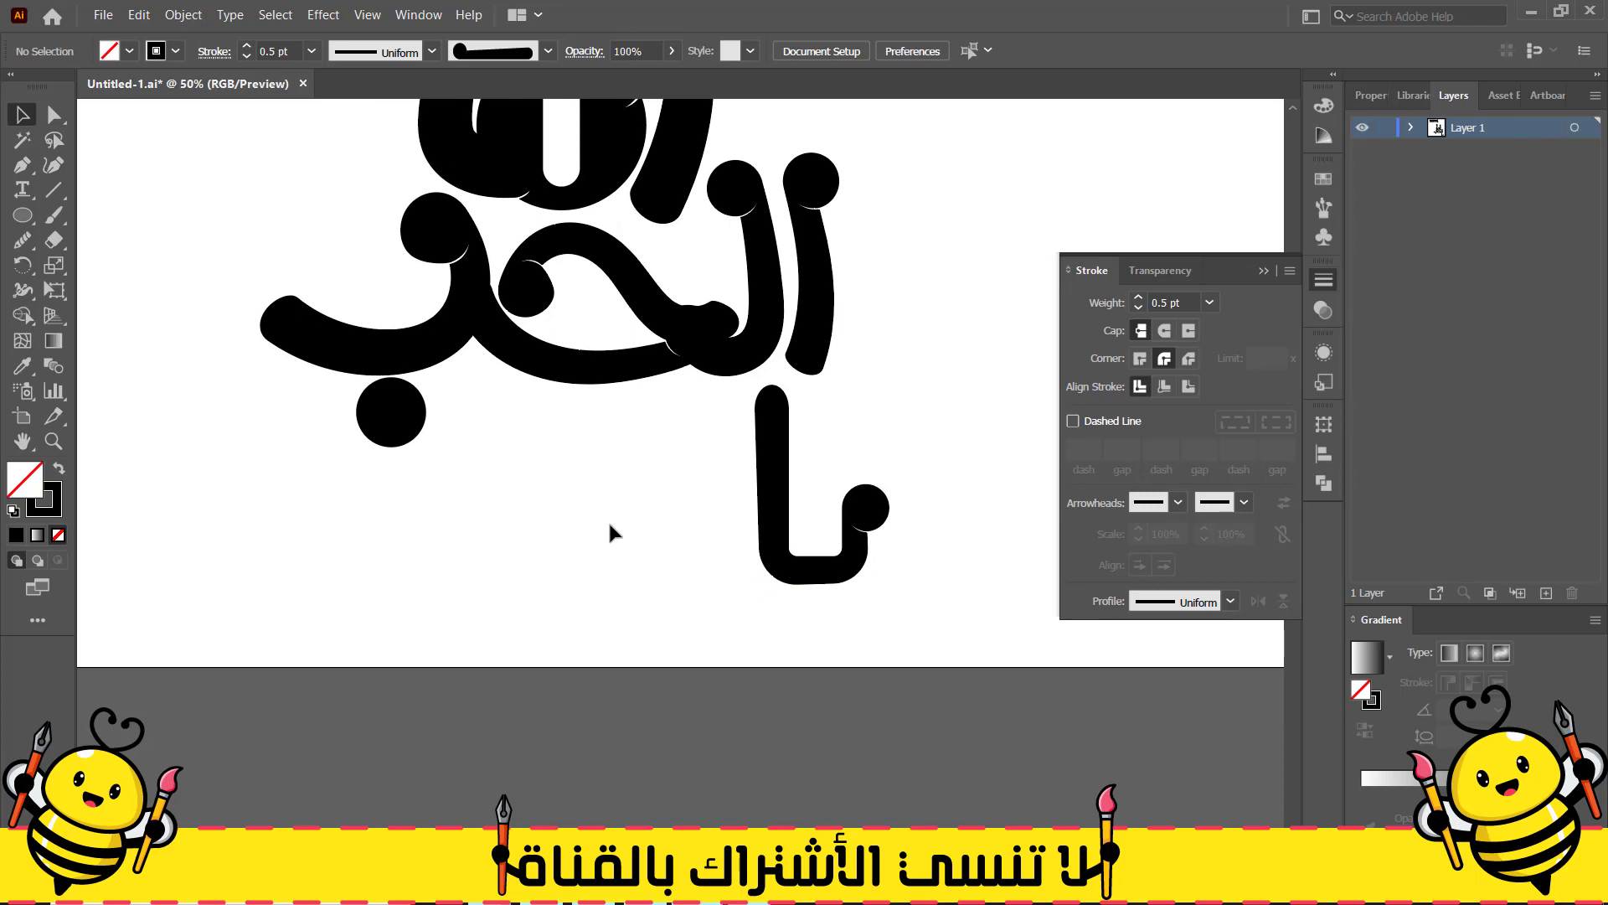
Duplicate the second word's wavy and bowl-shaped strokes into the space below the word
left_click(596, 371)
left_click(595, 366)
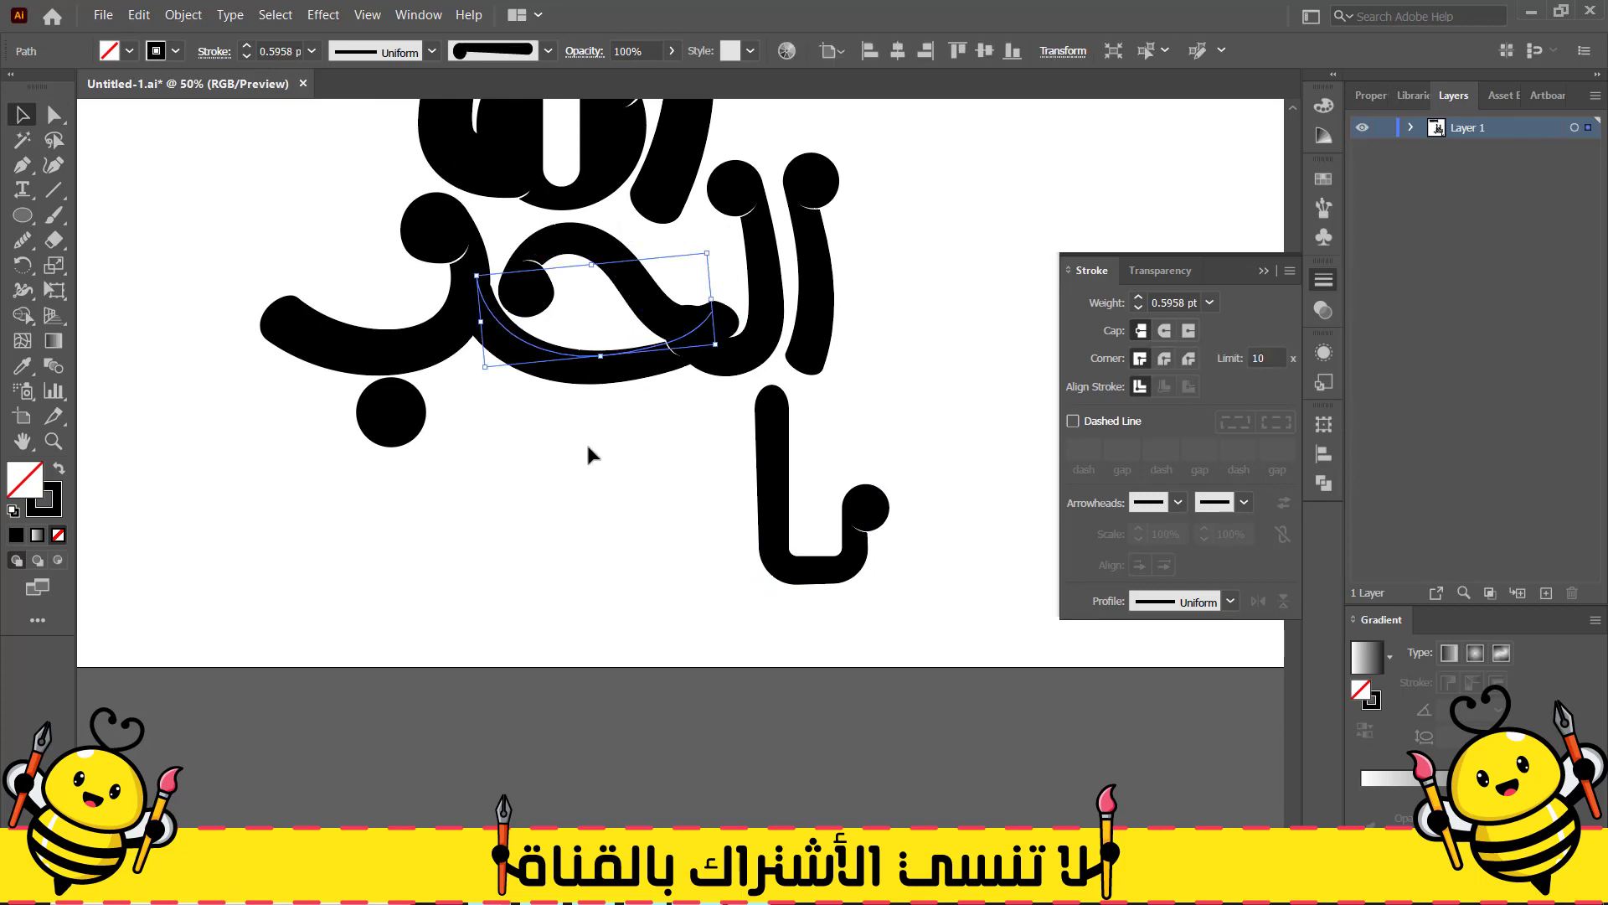
left_click(635, 313, "shift")
left_click_drag(598, 358, 605, 547)
Nudge the original wavy stroke in the second word slightly upward
left_click(650, 304)
scroll(652, 305, "up", 2)
key("Up")
key("Up")
key("Up")
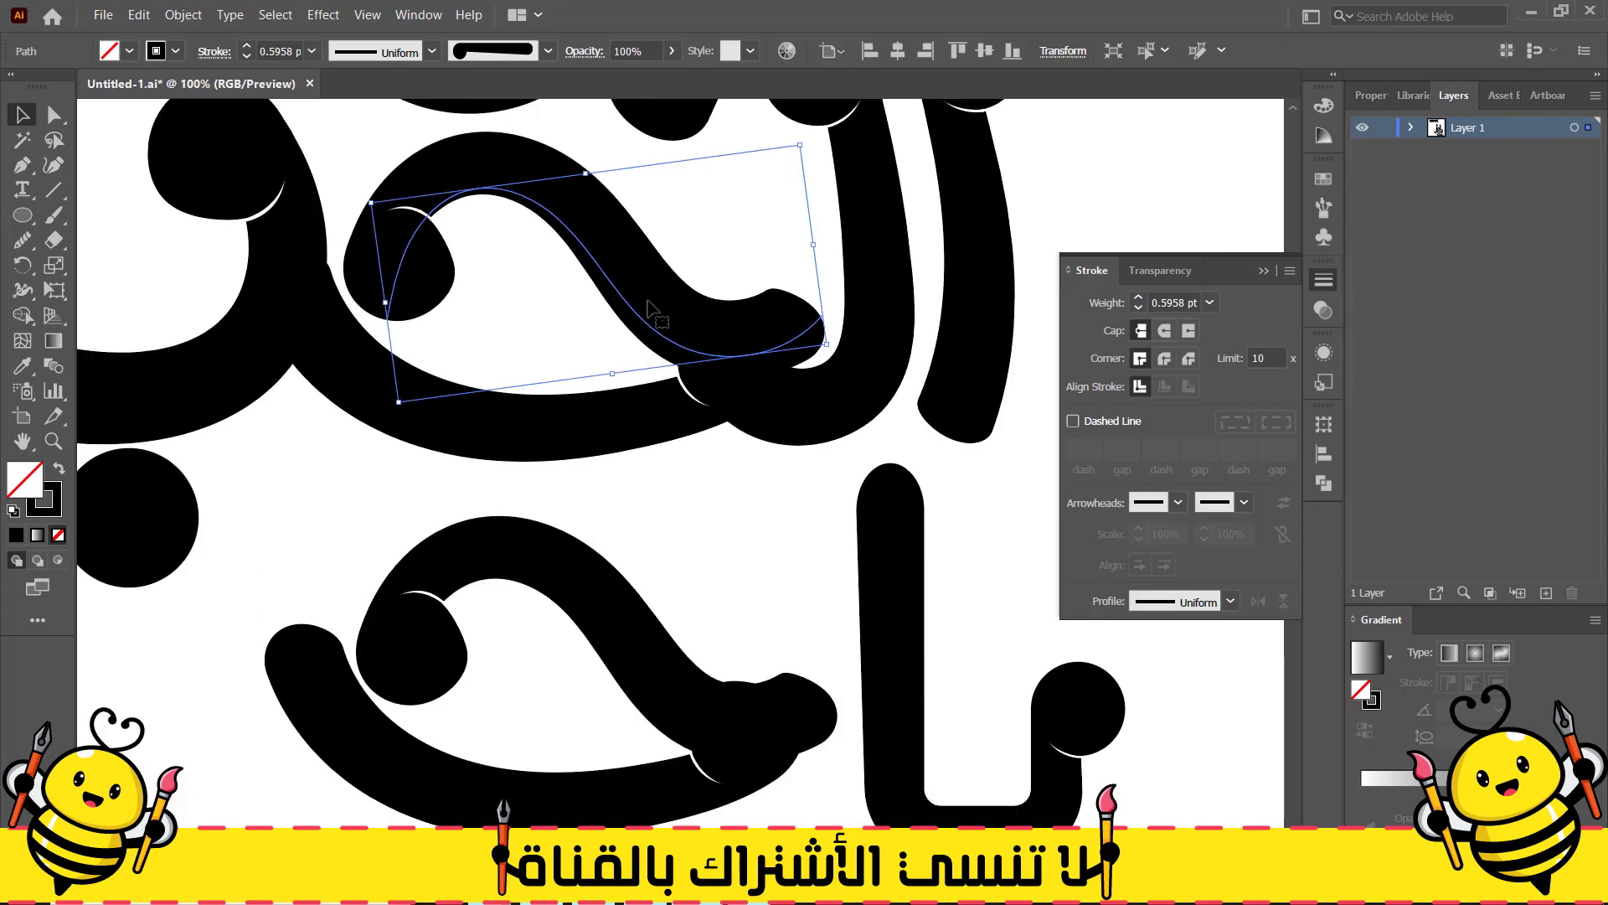
Delete the duplicated wavy and bowl-shaped strokes below the second word
left_click(736, 557)
left_click(608, 671)
key("Delete")
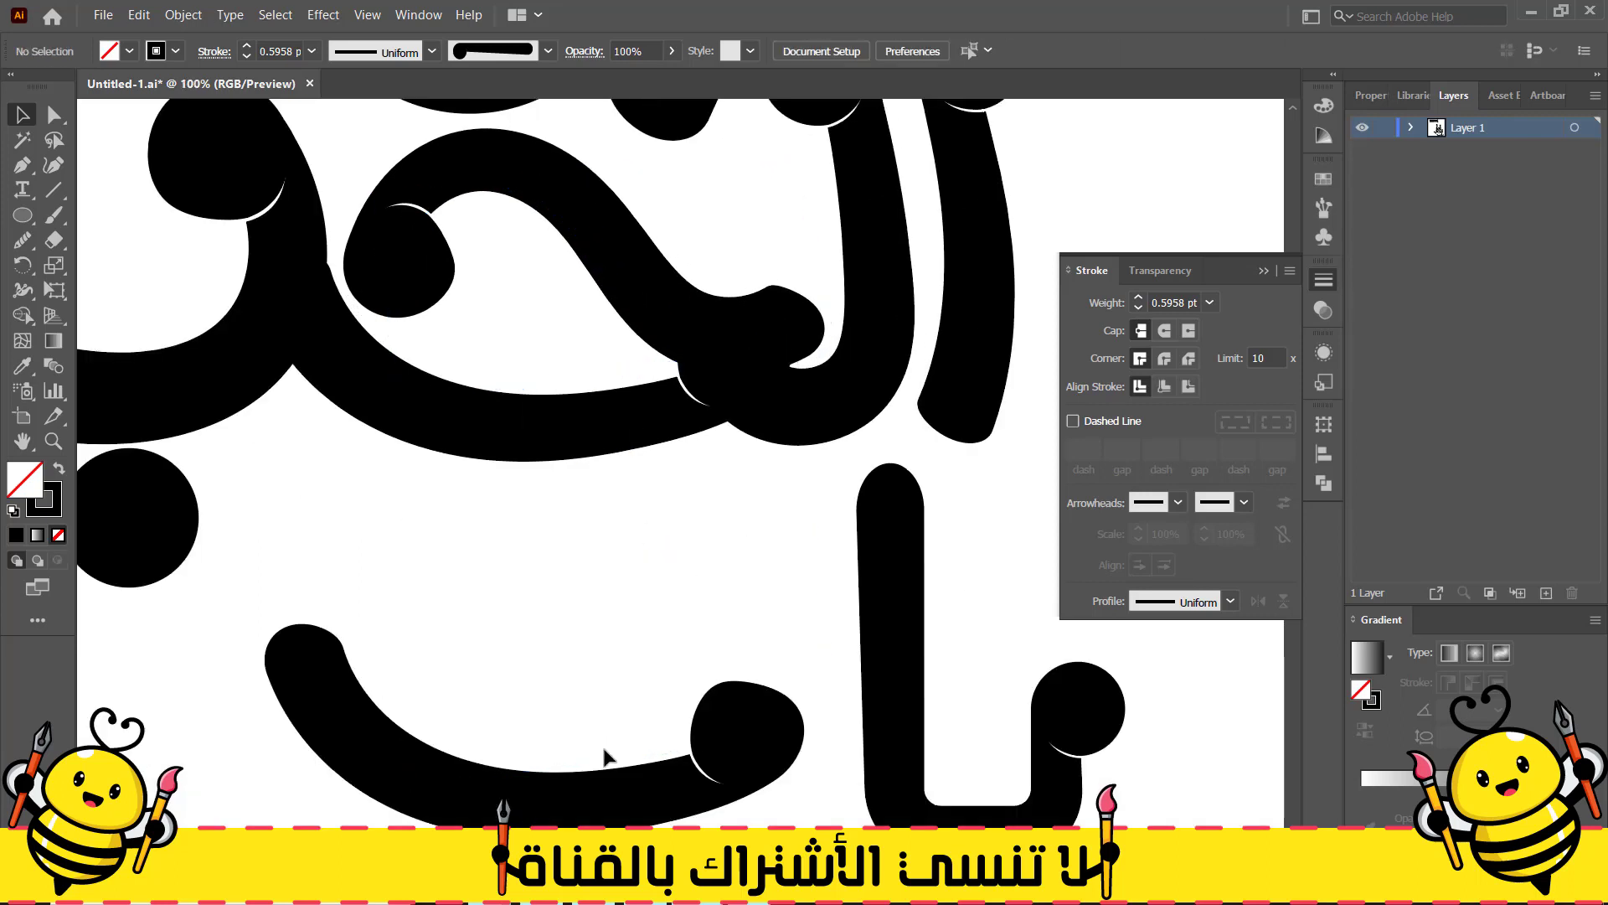
Draw an angular path with two horizontal bars and a descending left leg beside the U-shaped stroke, and apply Art Brush 1
key("ctrl+minus")
left_click(1324, 208)
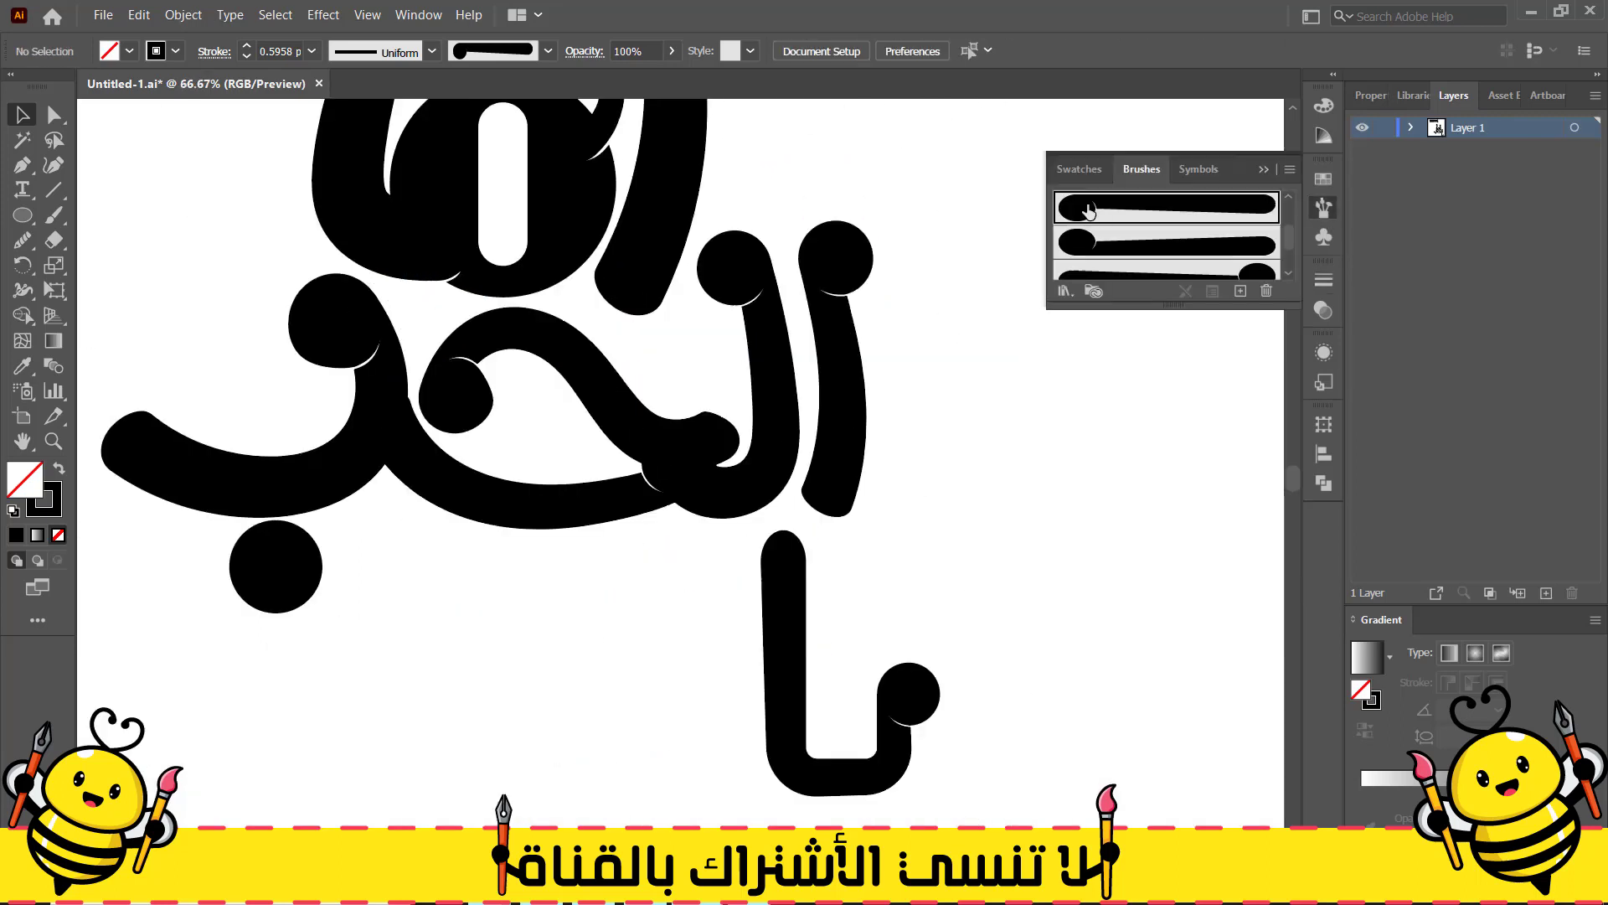
key("p")
left_click(365, 652)
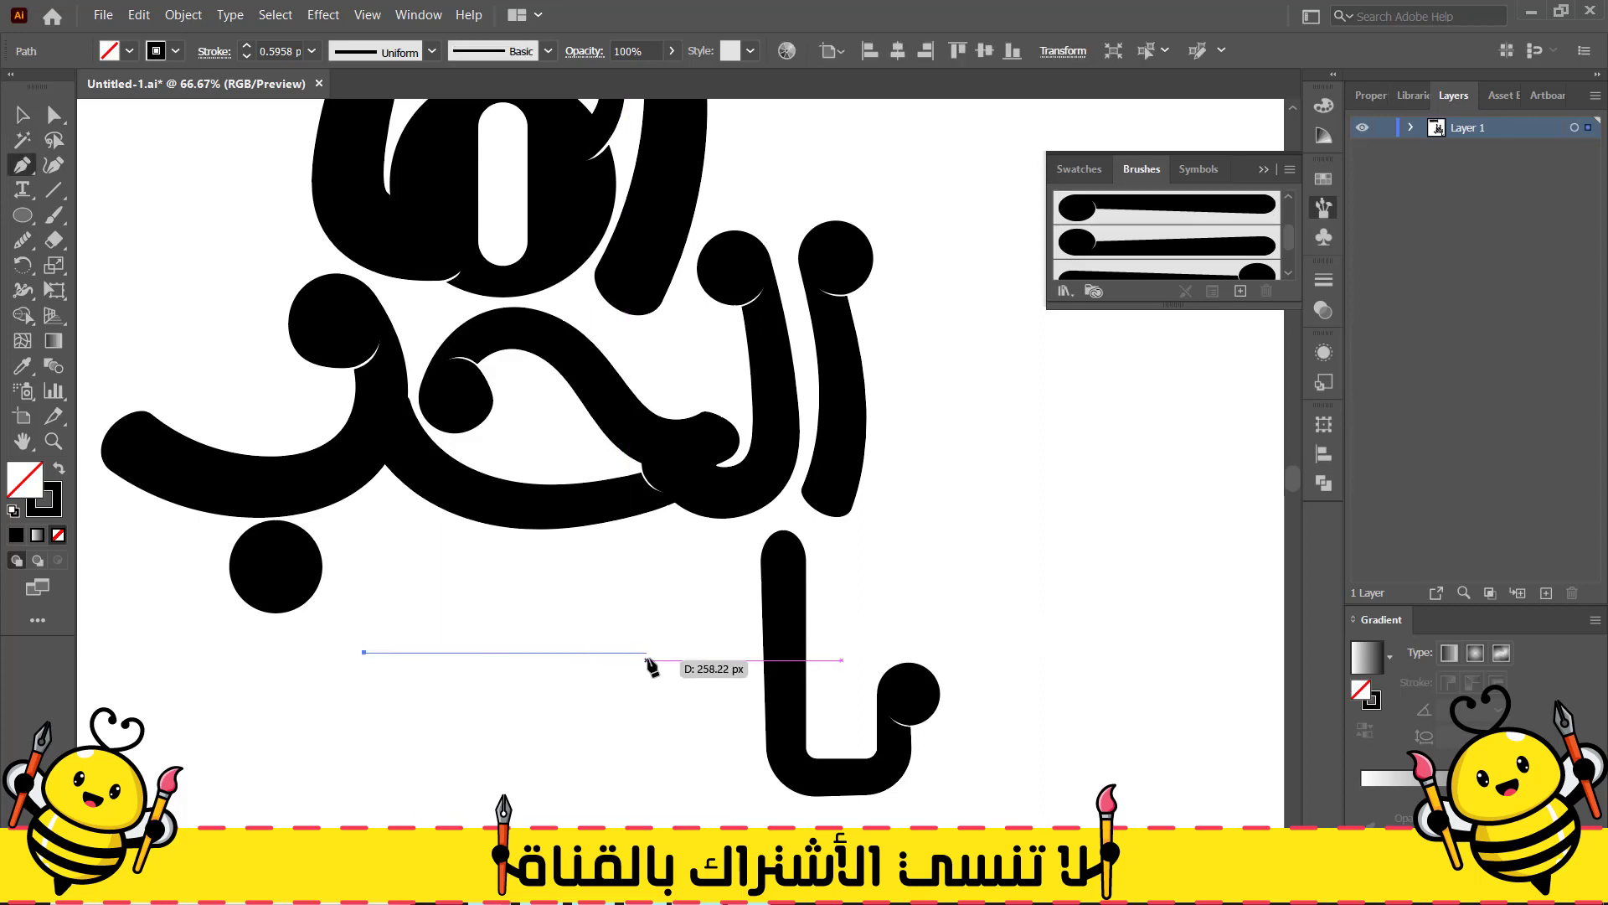
left_click(650, 652)
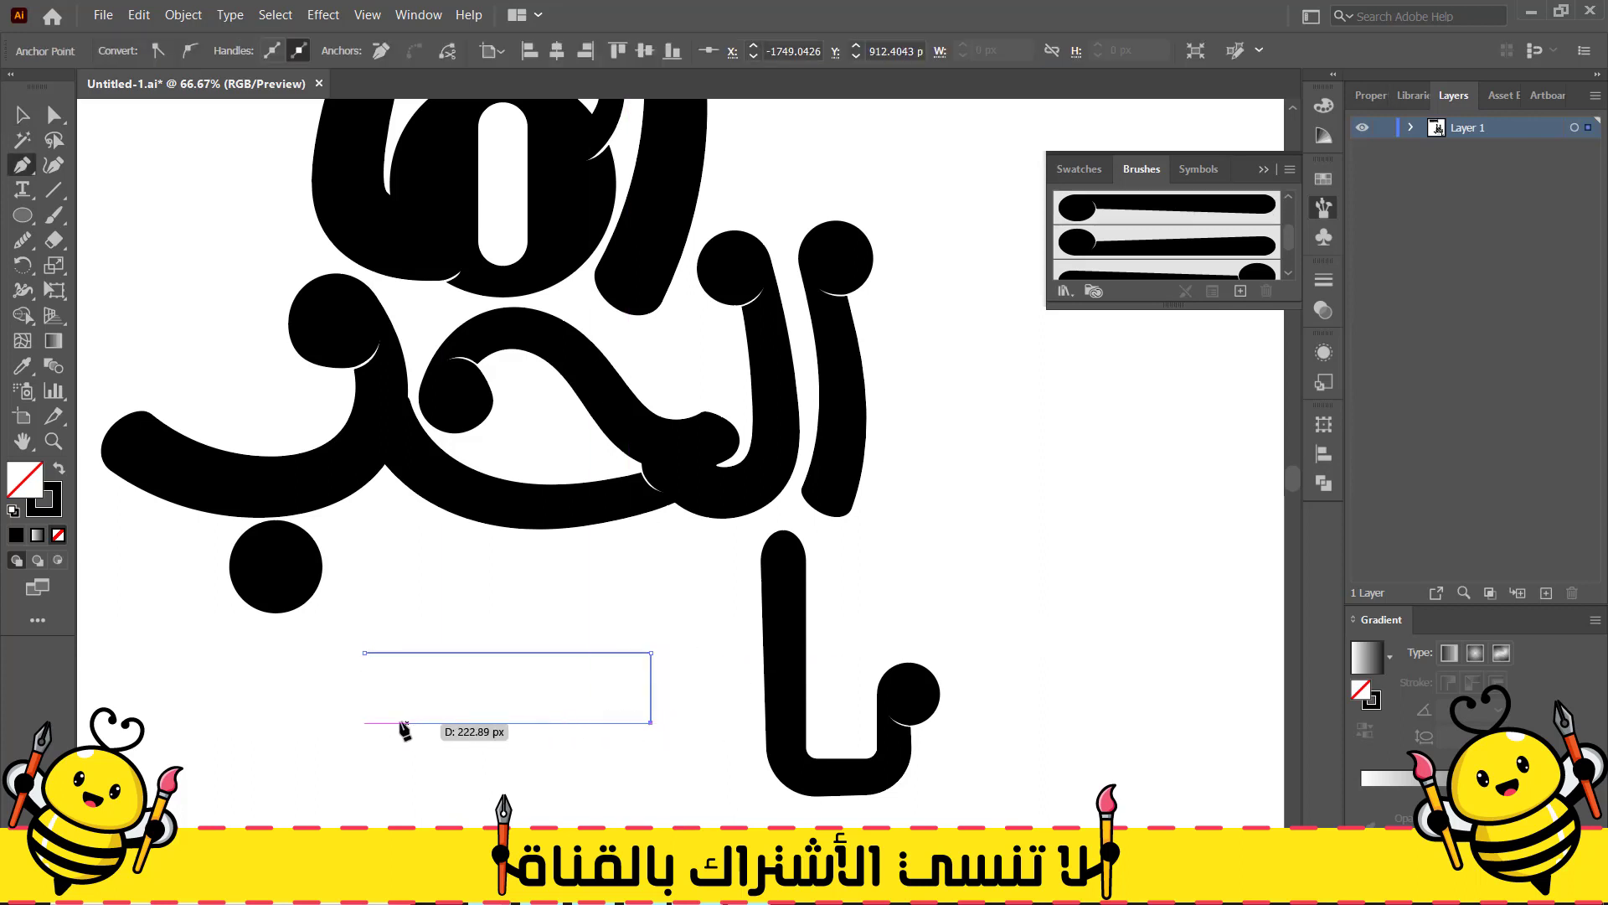
left_click(300, 722)
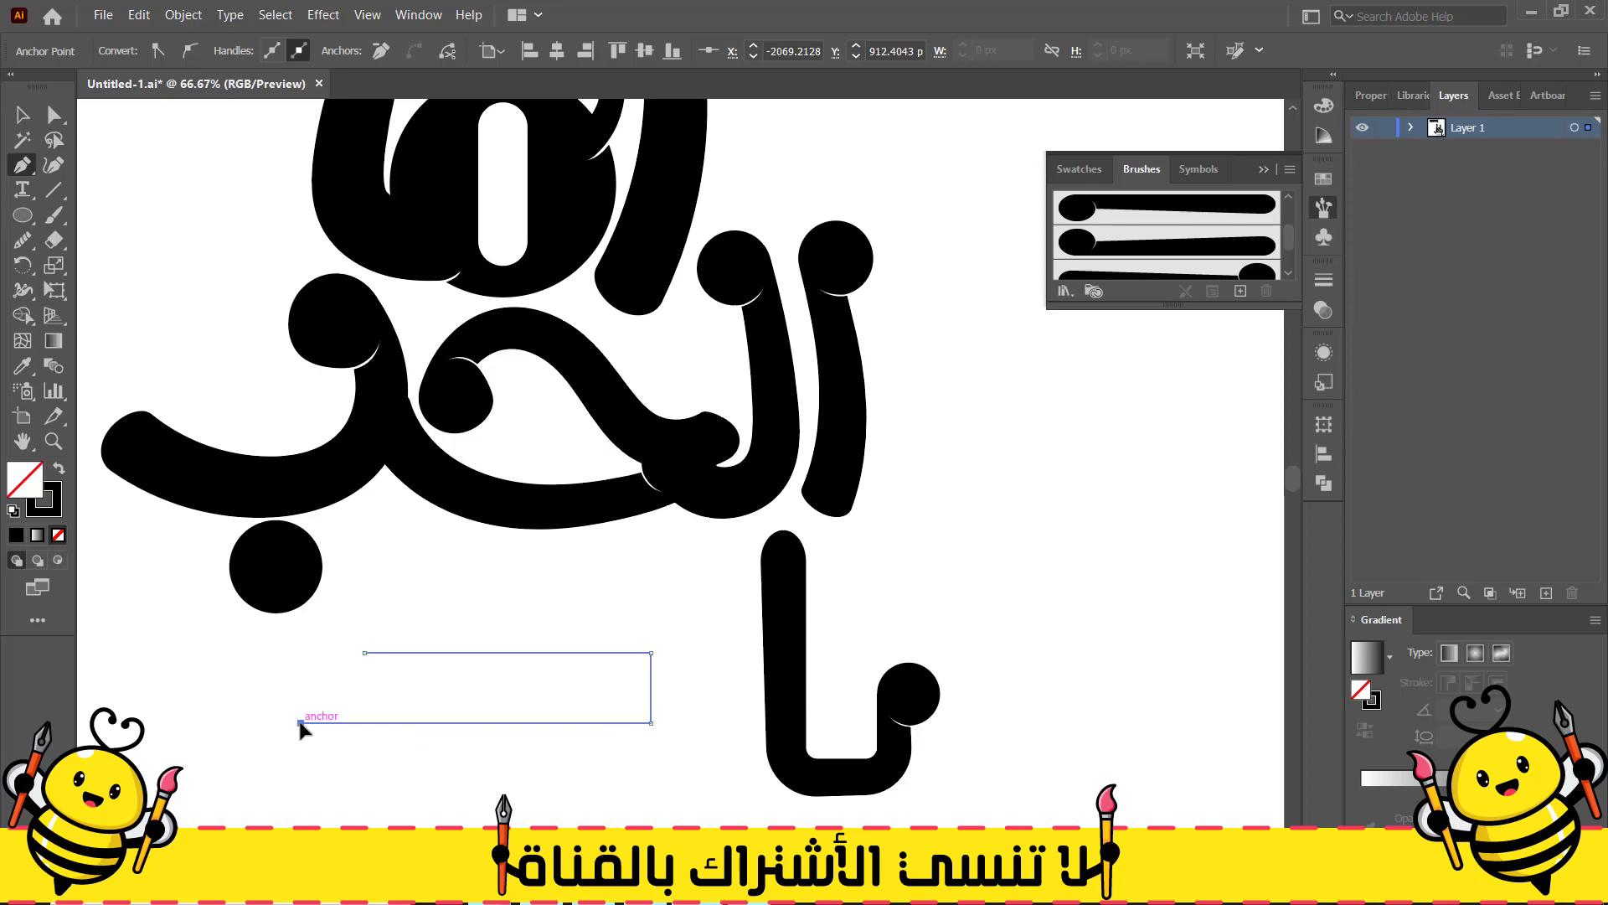
key("ctrl+minus")
key("ctrl+minus")
left_click(279, 673)
left_click(1089, 206)
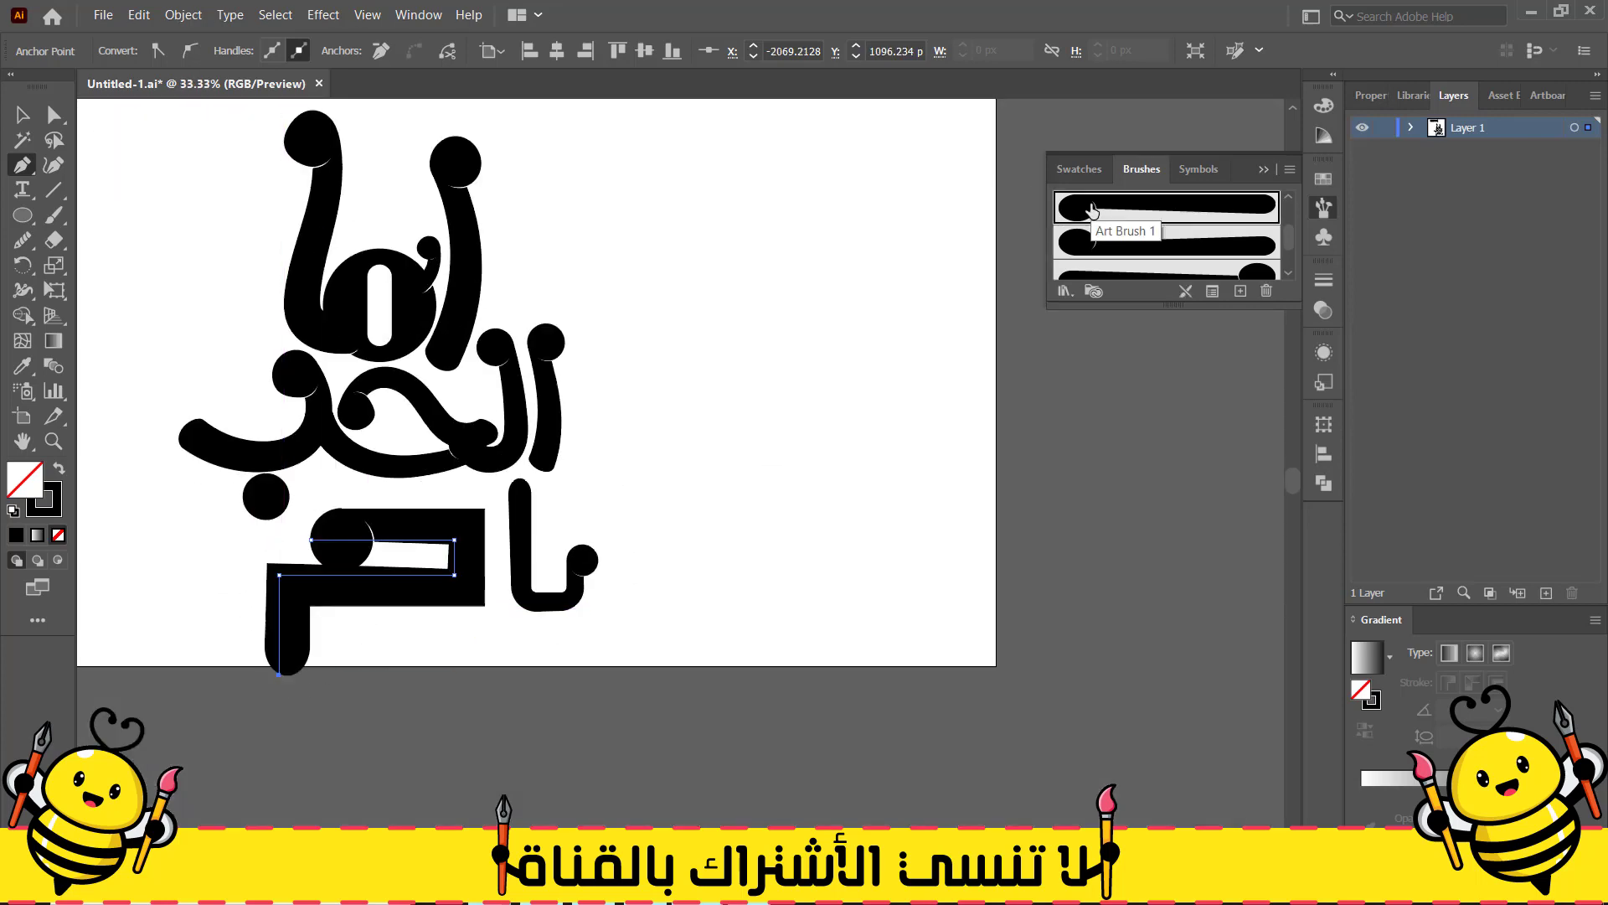
Try repositioning the upper bar's anchors and rounding the lower-right corner of the new angular path
key("ctrl+plus")
key("ctrl+plus")
key("ctrl+plus")
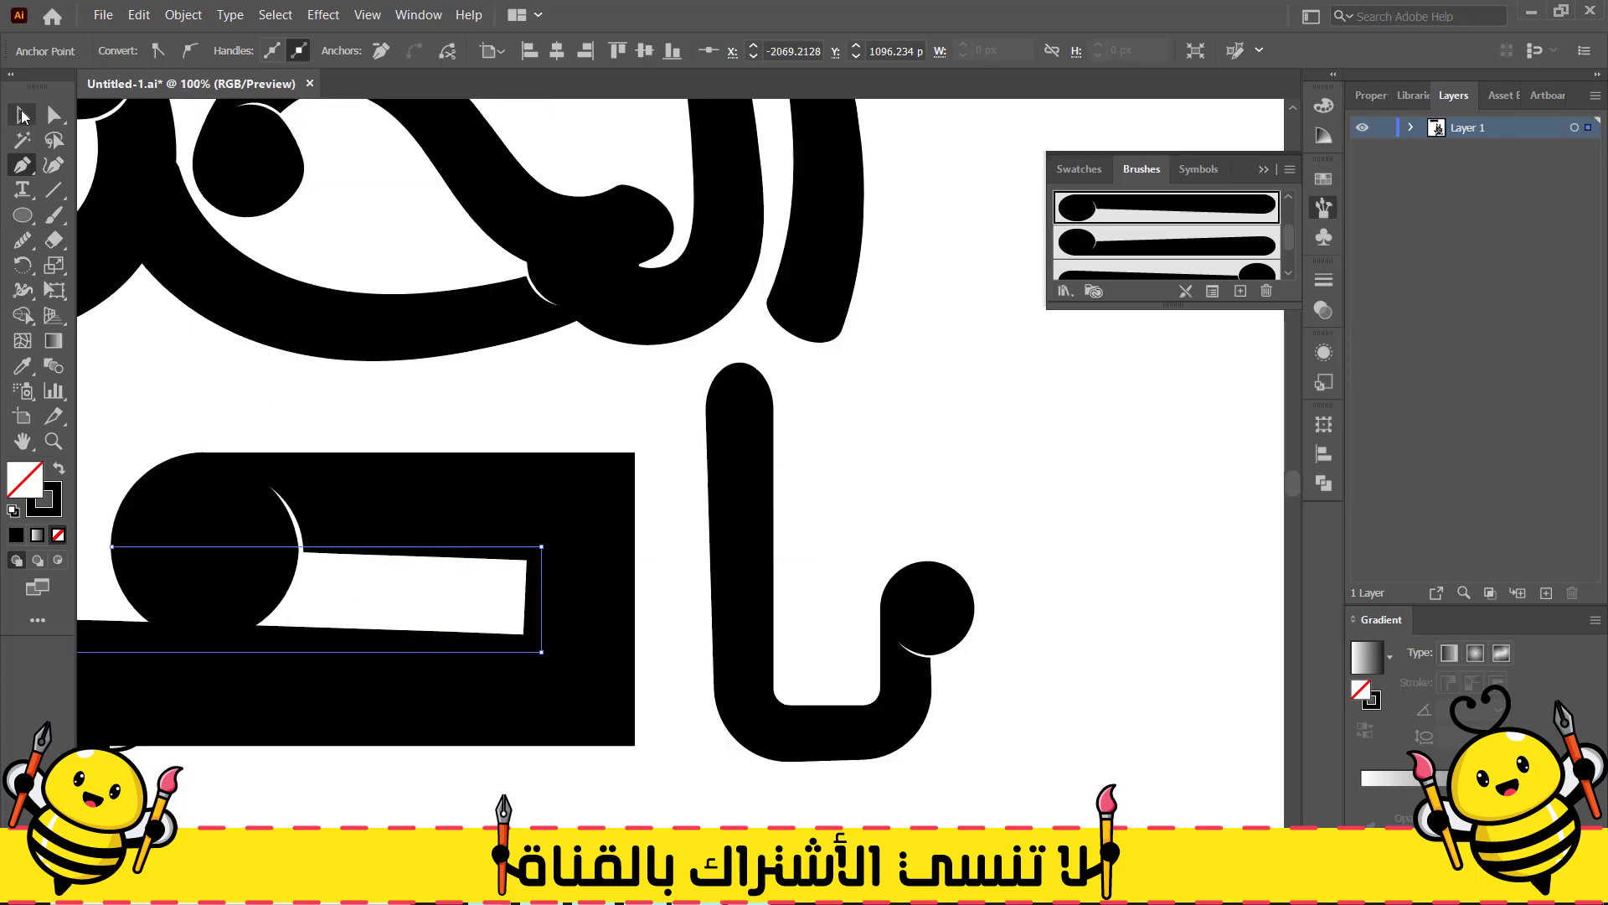
key("a")
mouse_move(541, 546)
left_mouse_down()
mouse_move(540, 611)
mouse_move(528, 597)
left_mouse_up()
left_click_drag(541, 652, 529, 652)
mouse_move(518, 641)
left_mouse_down()
mouse_move(546, 545)
mouse_move(529, 554)
left_mouse_up()
left_click(528, 595)
left_click_drag(114, 548, 111, 542)
left_click(529, 552, "shift")
left_click_drag(529, 553, 529, 526)
left_click(658, 485)
scroll(452, 673, "down", 1)
left_click_drag(407, 737, 484, 611)
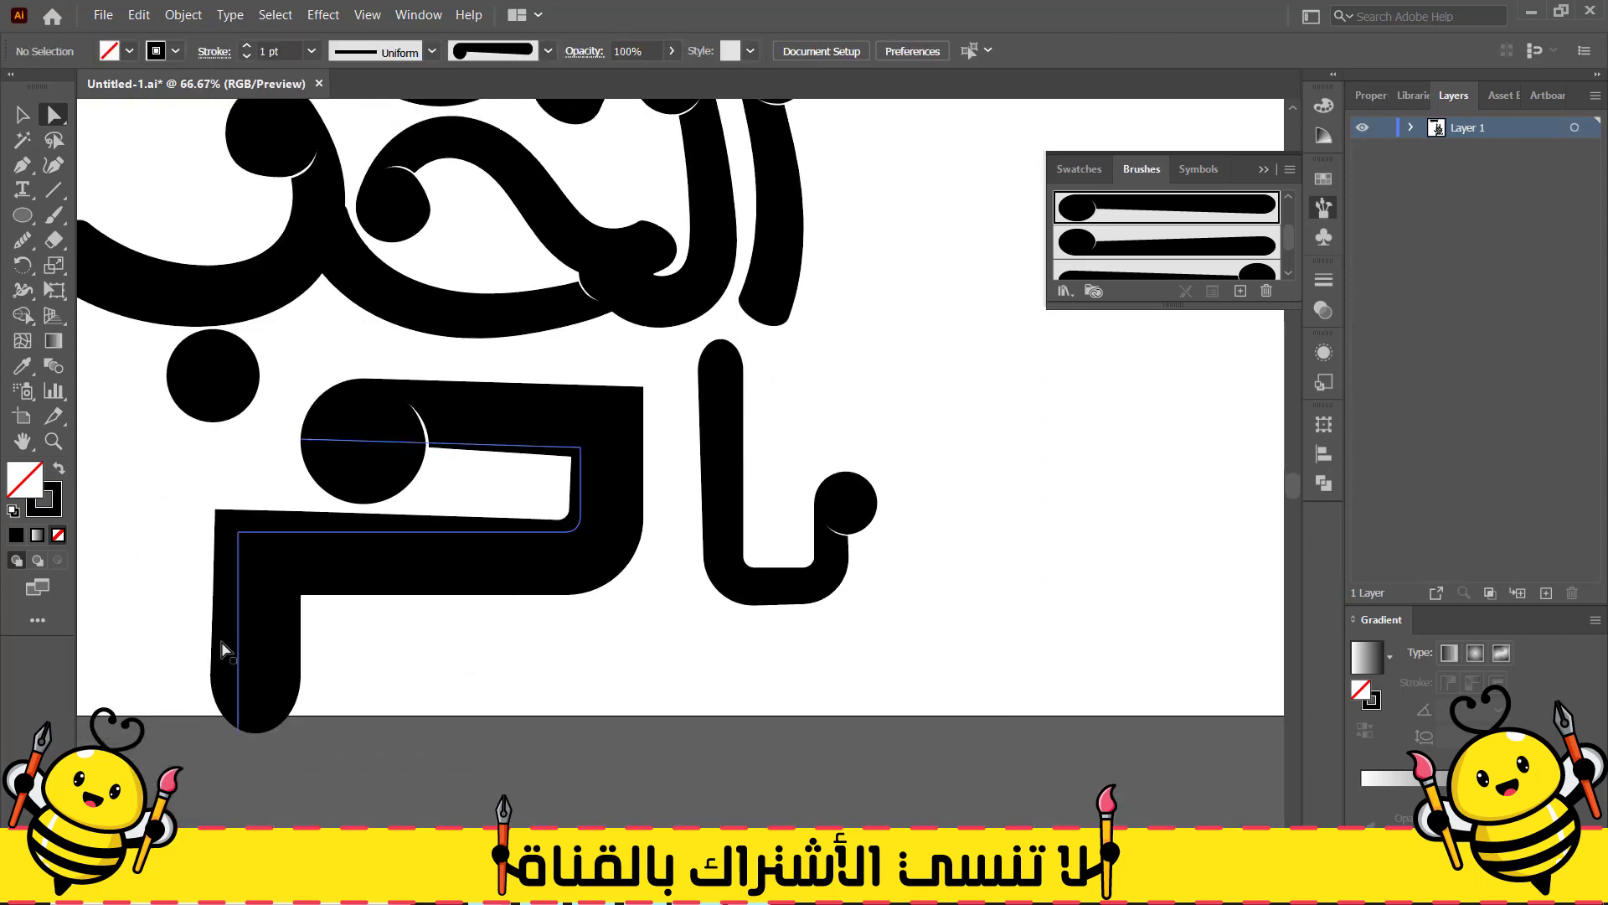
Try rounding the bend above the descending leg into a wide curve and shifting the upper-right anchor and the path
left_click(239, 544)
left_click(239, 532)
left_click_drag(253, 546, 485, 702)
left_click(562, 656)
left_click_drag(584, 456, 578, 457)
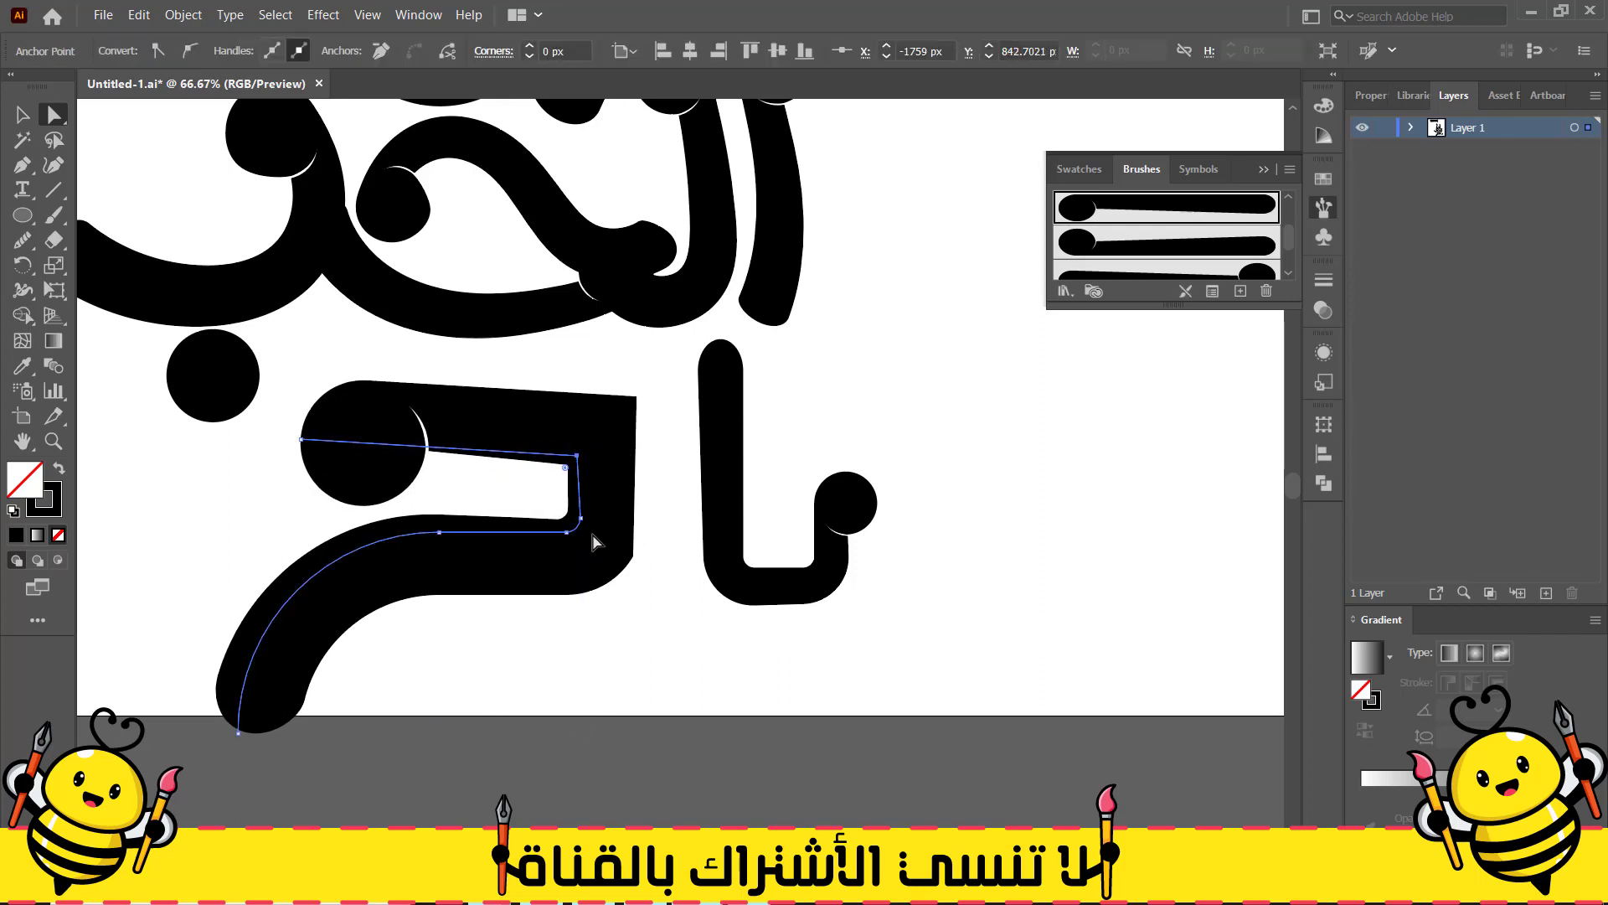
left_click(563, 615)
left_click_drag(543, 549, 548, 550)
left_click(499, 660)
left_click(554, 531)
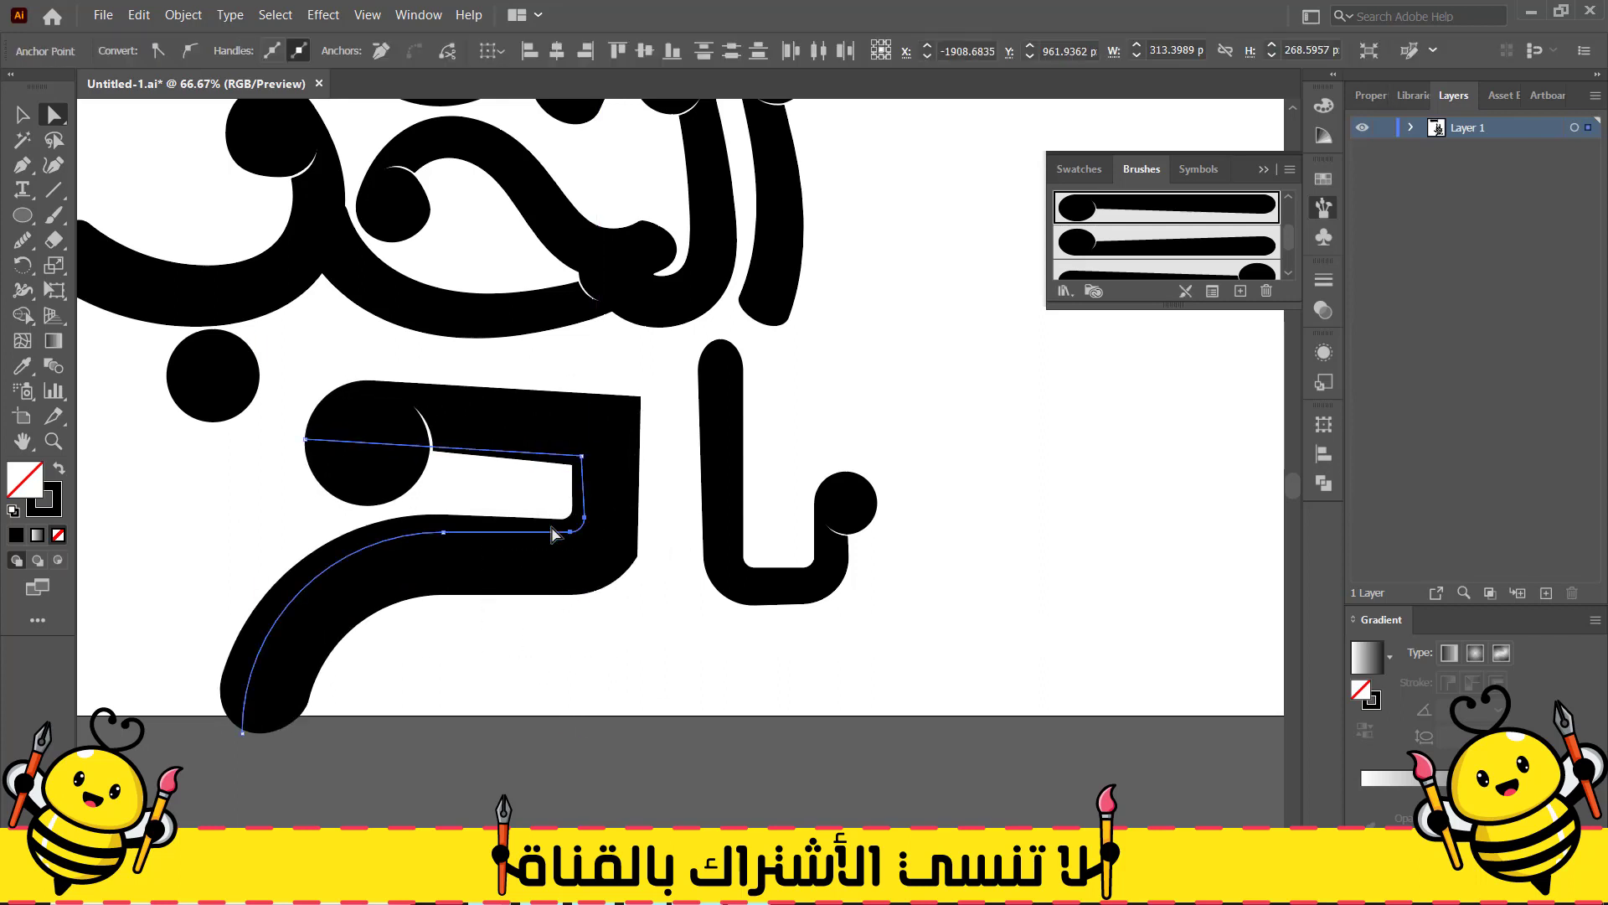
Undo the recent corner and anchor changes on the angular path
scroll(552, 517, "up", 2)
key("ctrl+z")
key("ctrl+z")
key("ctrl+z")
key("ctrl+z")
key("ctrl+z")
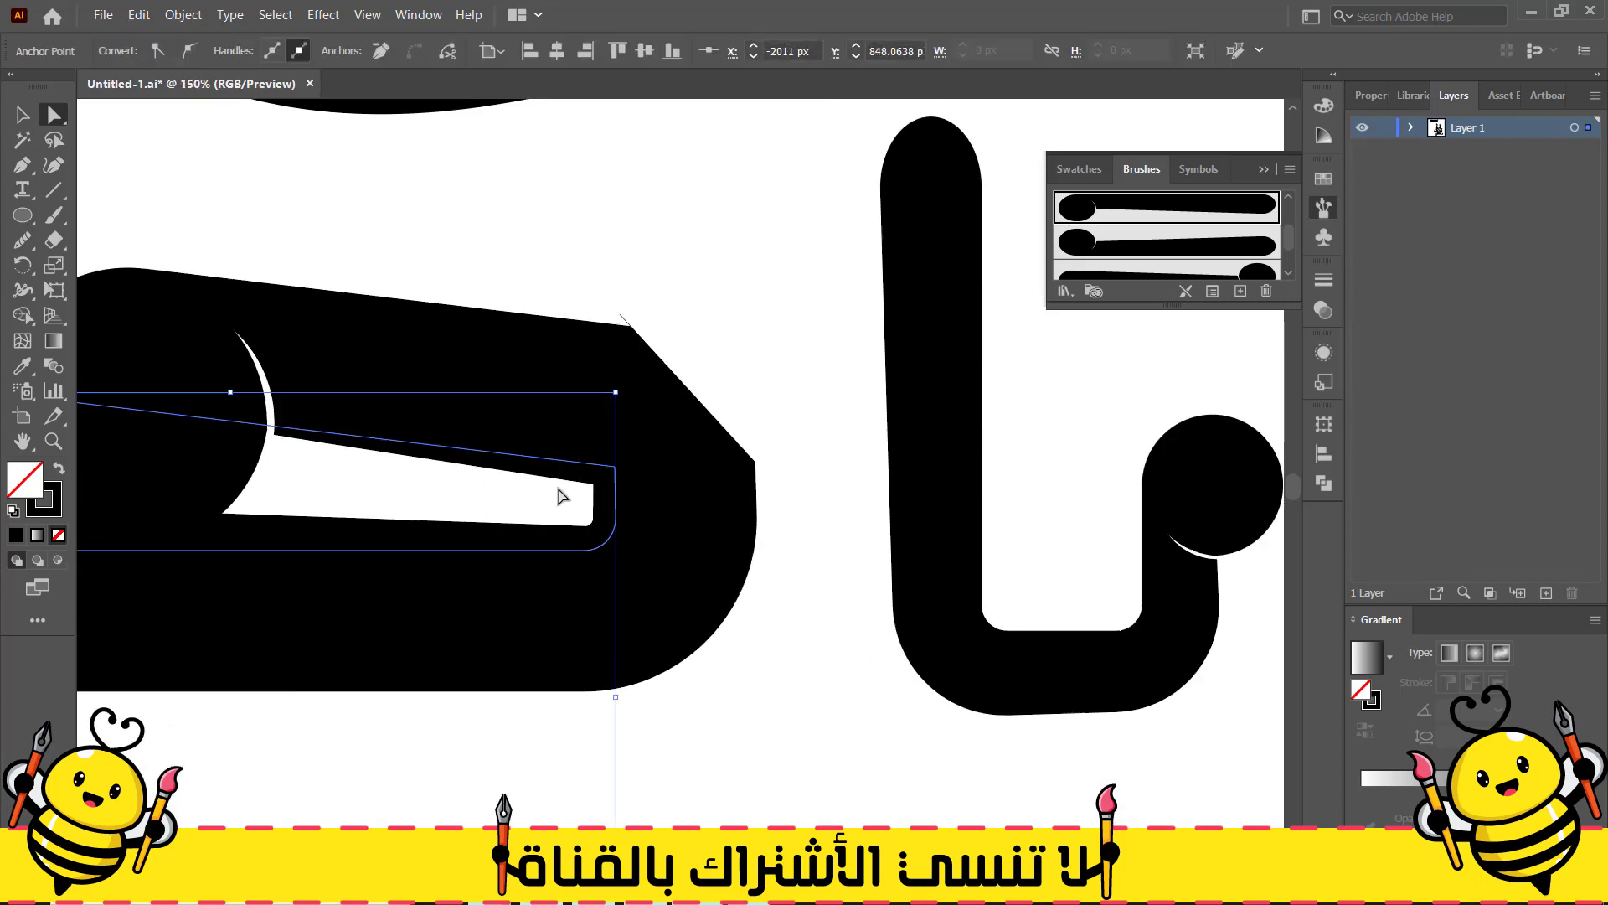
Raise the upper bar's right corner anchor and its ball end to widen the gap between the two bars
left_click(616, 466)
left_click_drag(616, 466, 619, 336)
left_click(503, 442)
left_click_drag(241, 433, 239, 409)
left_click(206, 453)
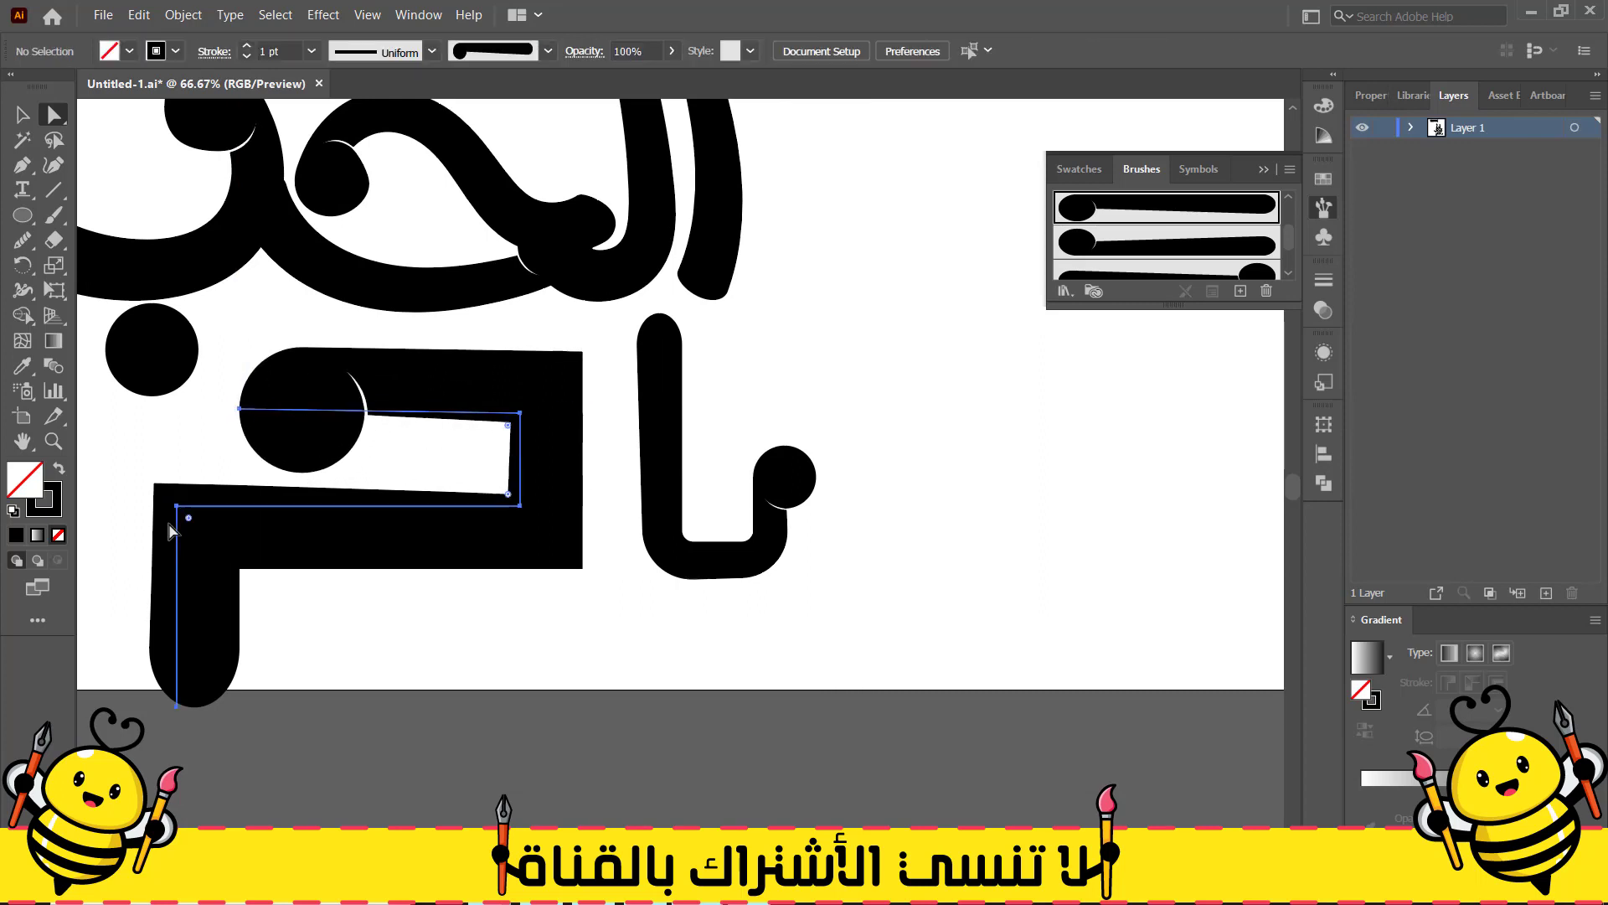
Round the bend above the descending leg into a wide curve and lower the upper bar's right corner anchor
left_click(176, 506)
left_click_drag(188, 518, 363, 756)
left_click(421, 646)
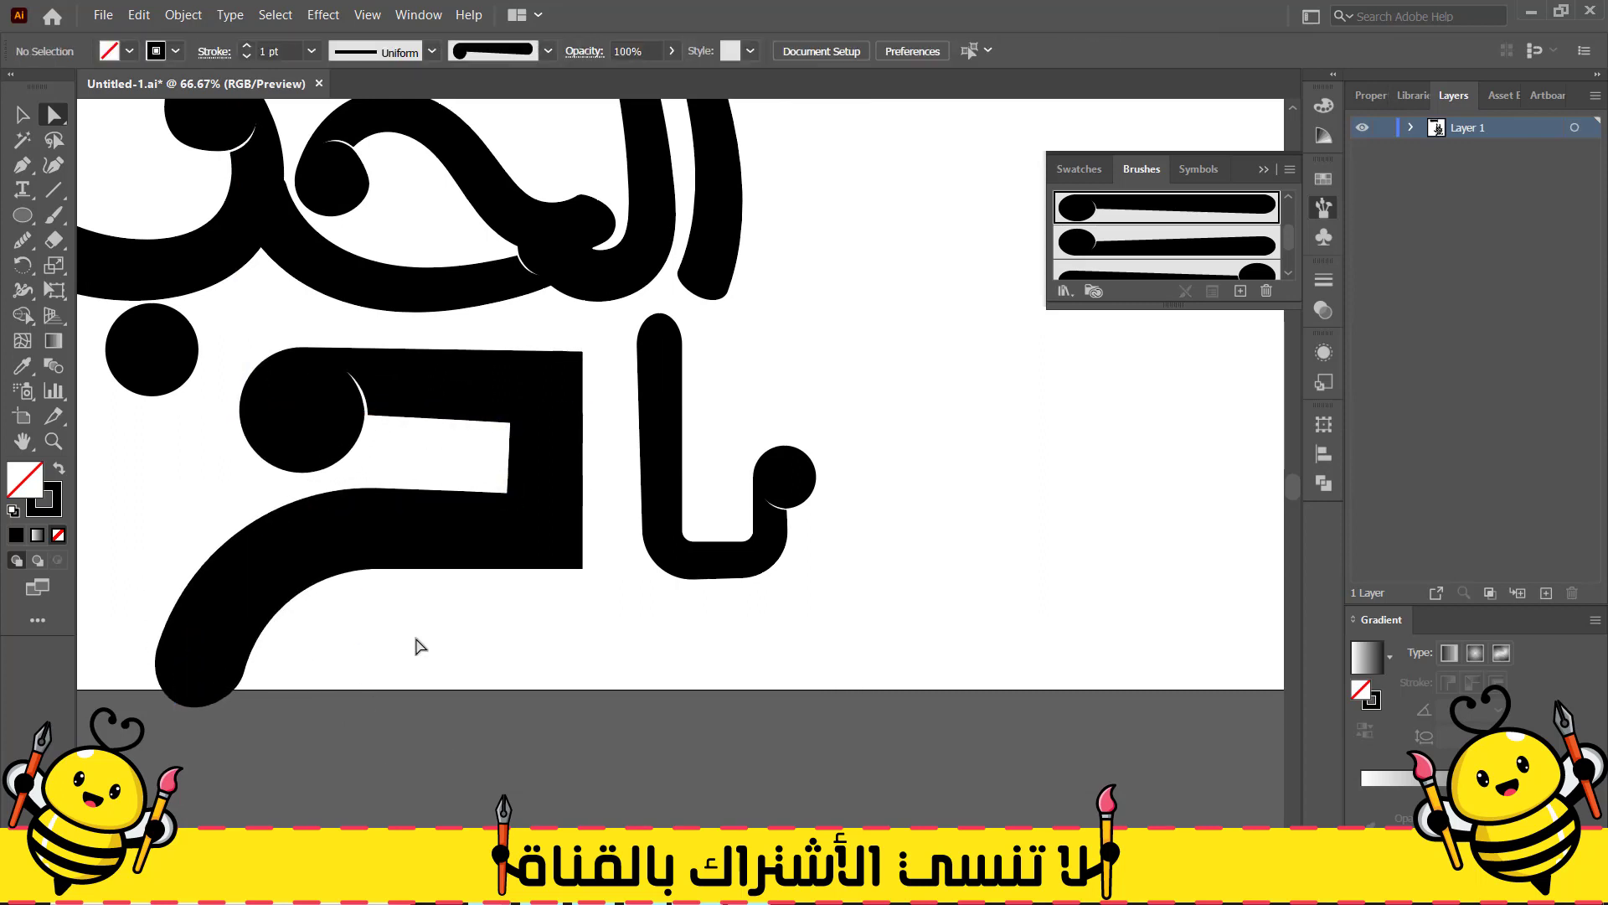
left_click(529, 506)
left_click(520, 505)
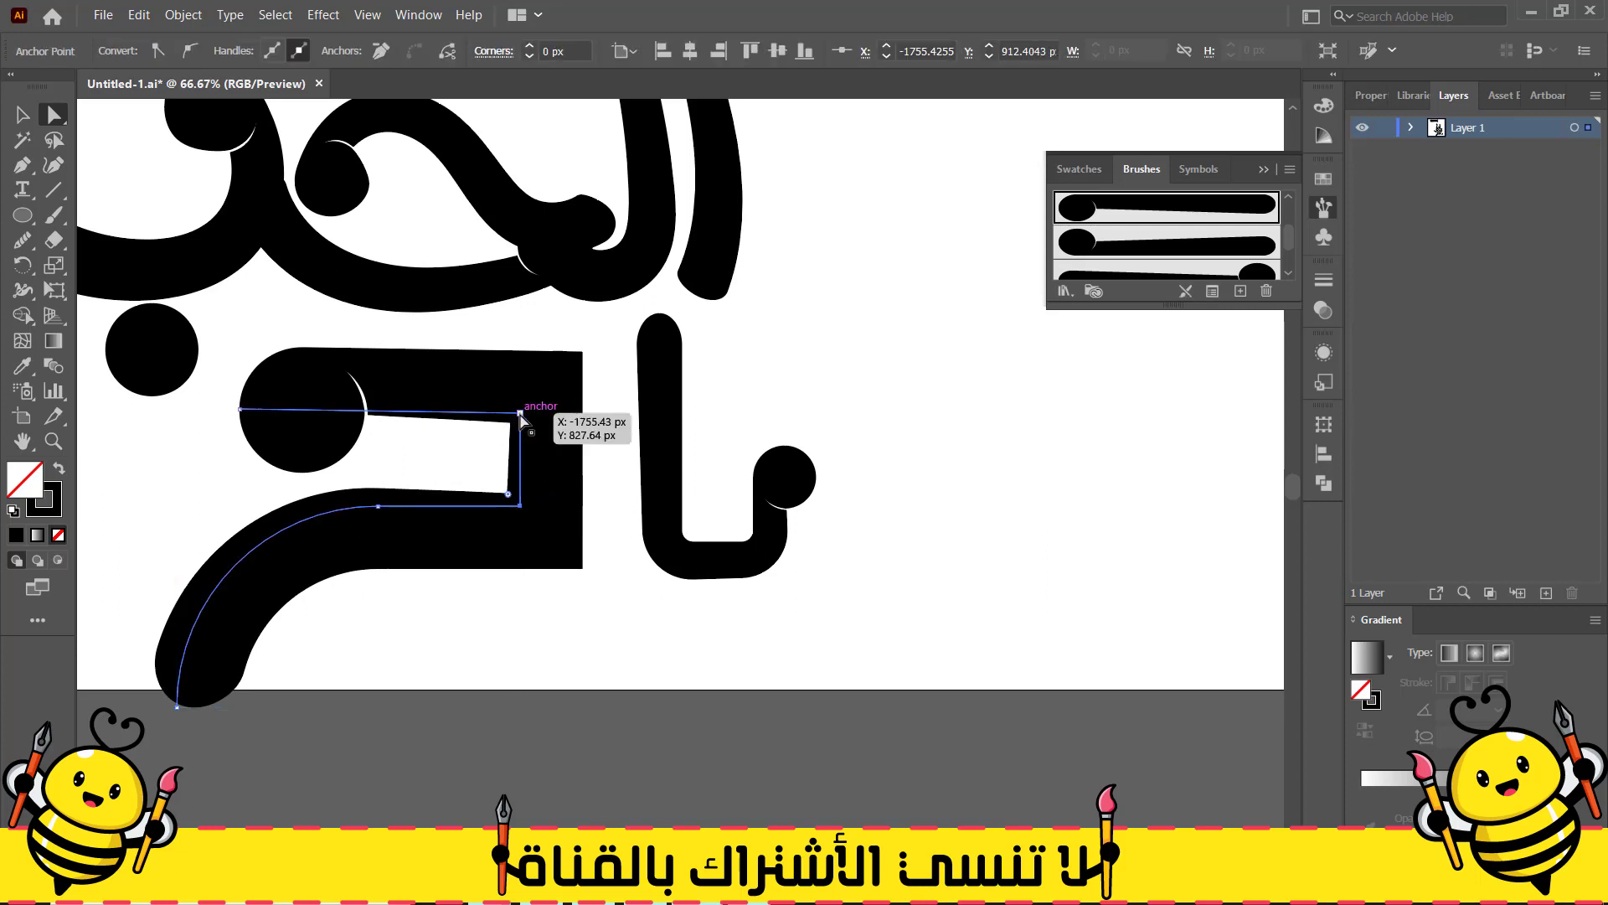
left_click_drag(520, 409, 565, 429)
left_click(506, 605)
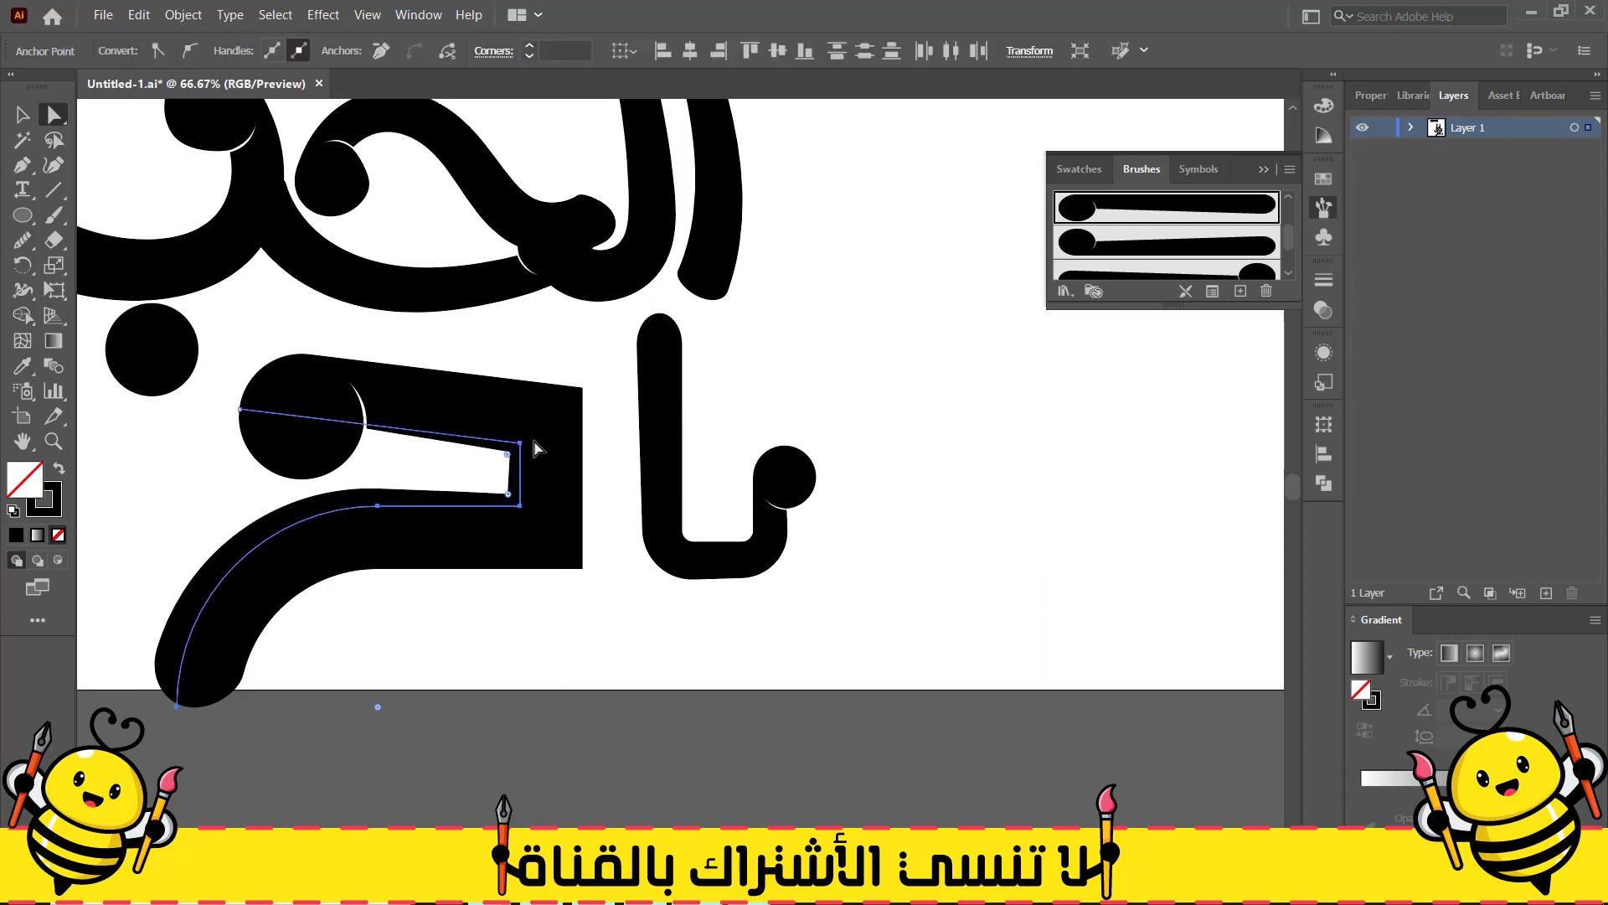
Expand the angular letter's brush appearance into a filled outline and smooth its two outer right corners
left_click(186, 15)
left_click(498, 488)
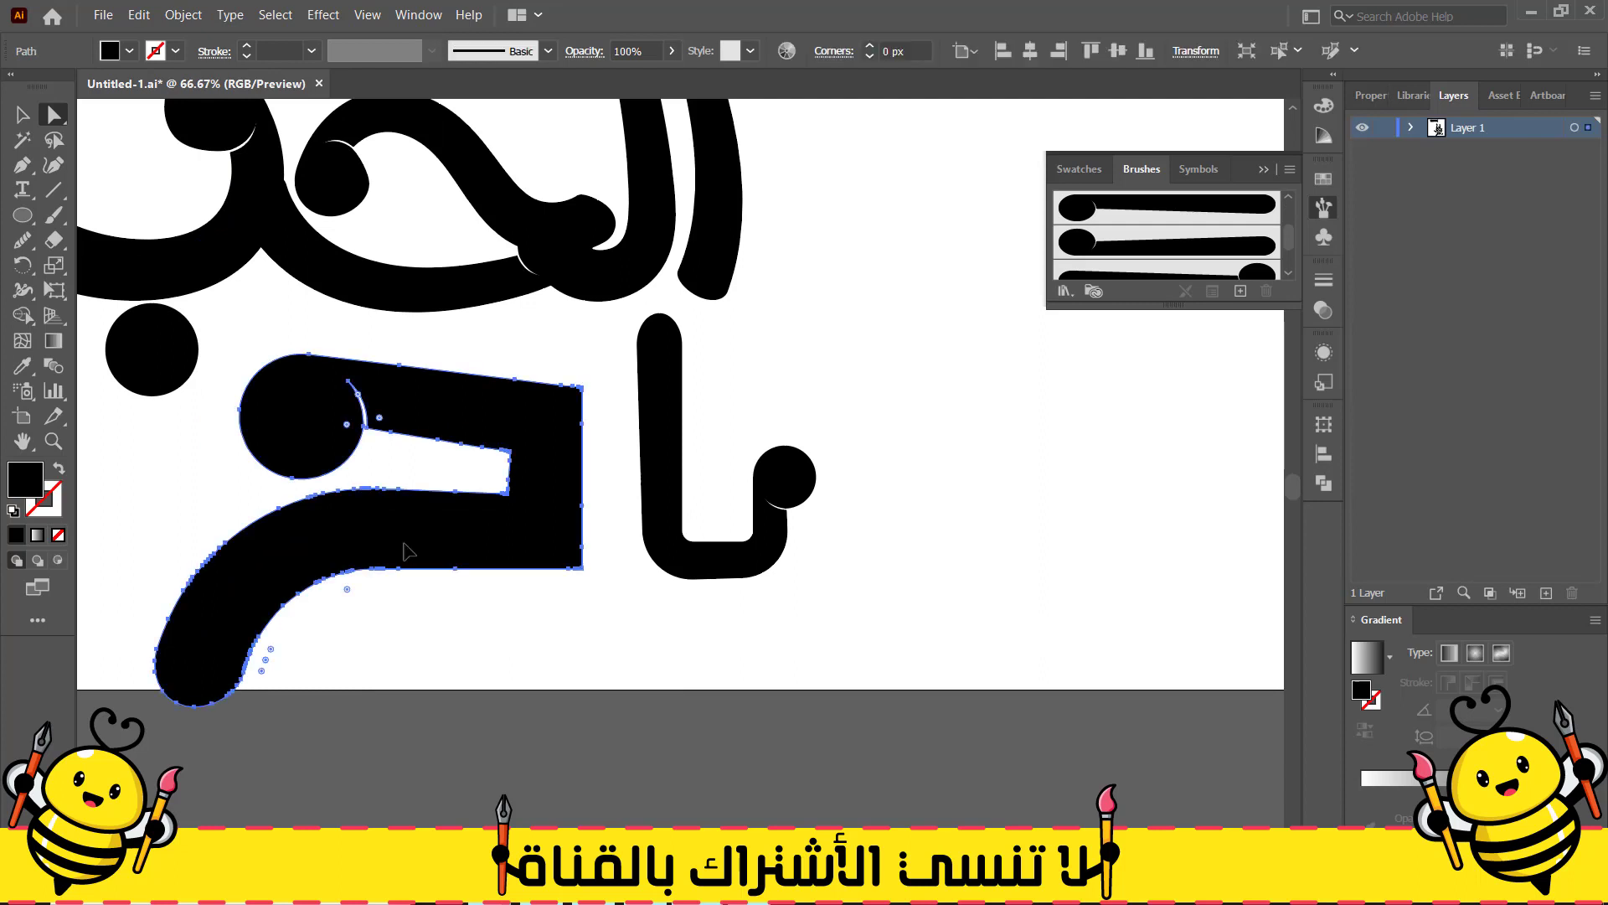
left_click(23, 239)
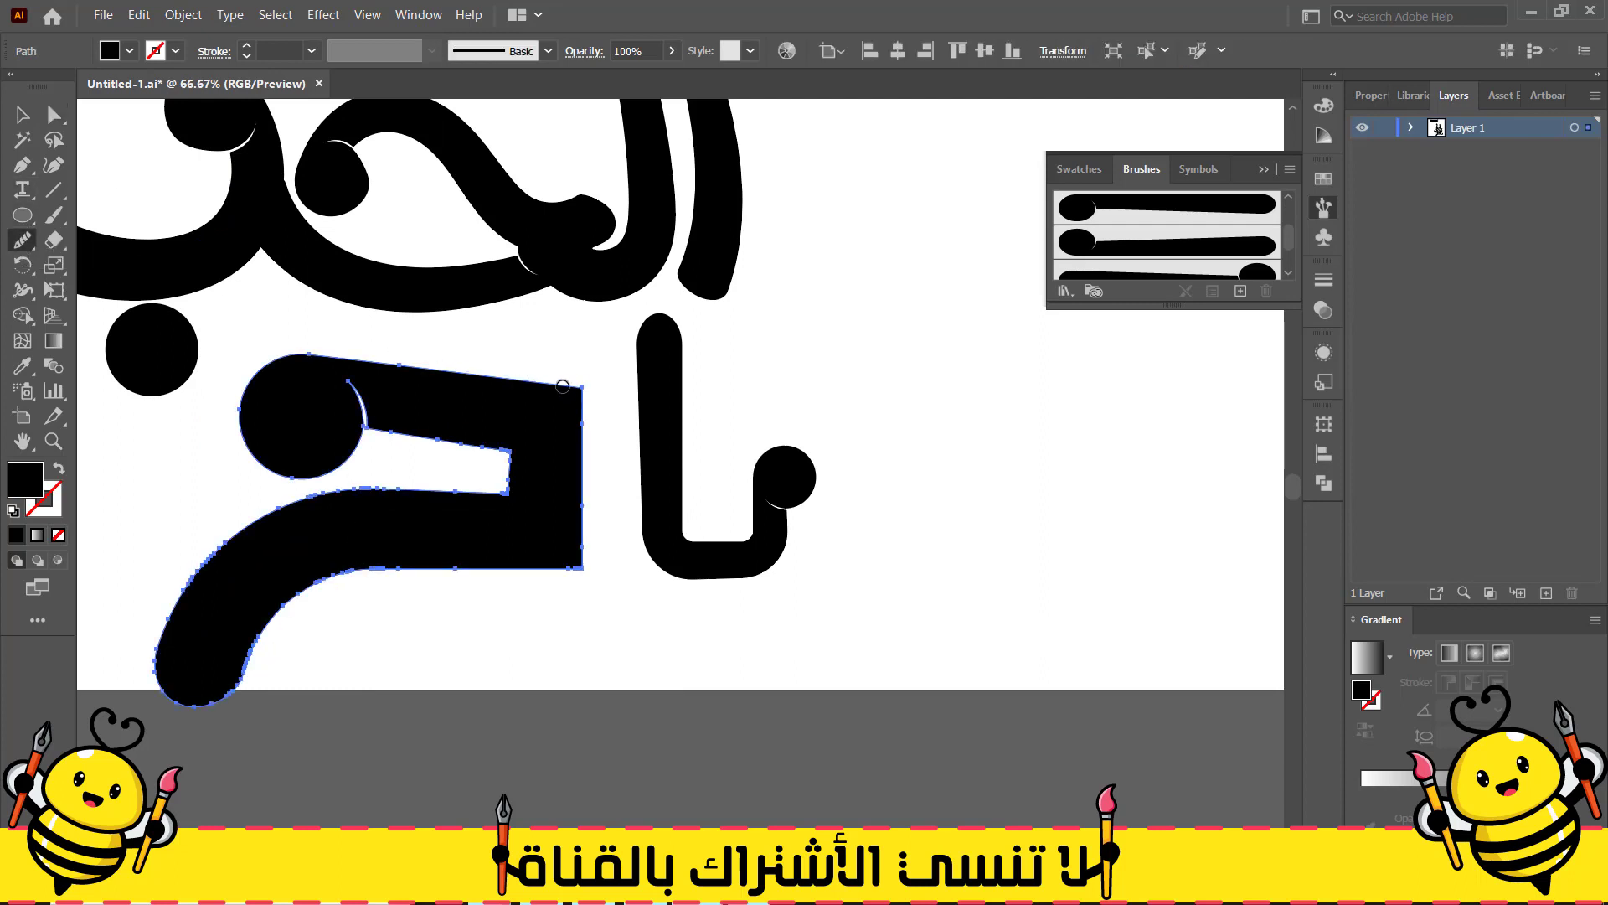
scroll(570, 394, "up", 5)
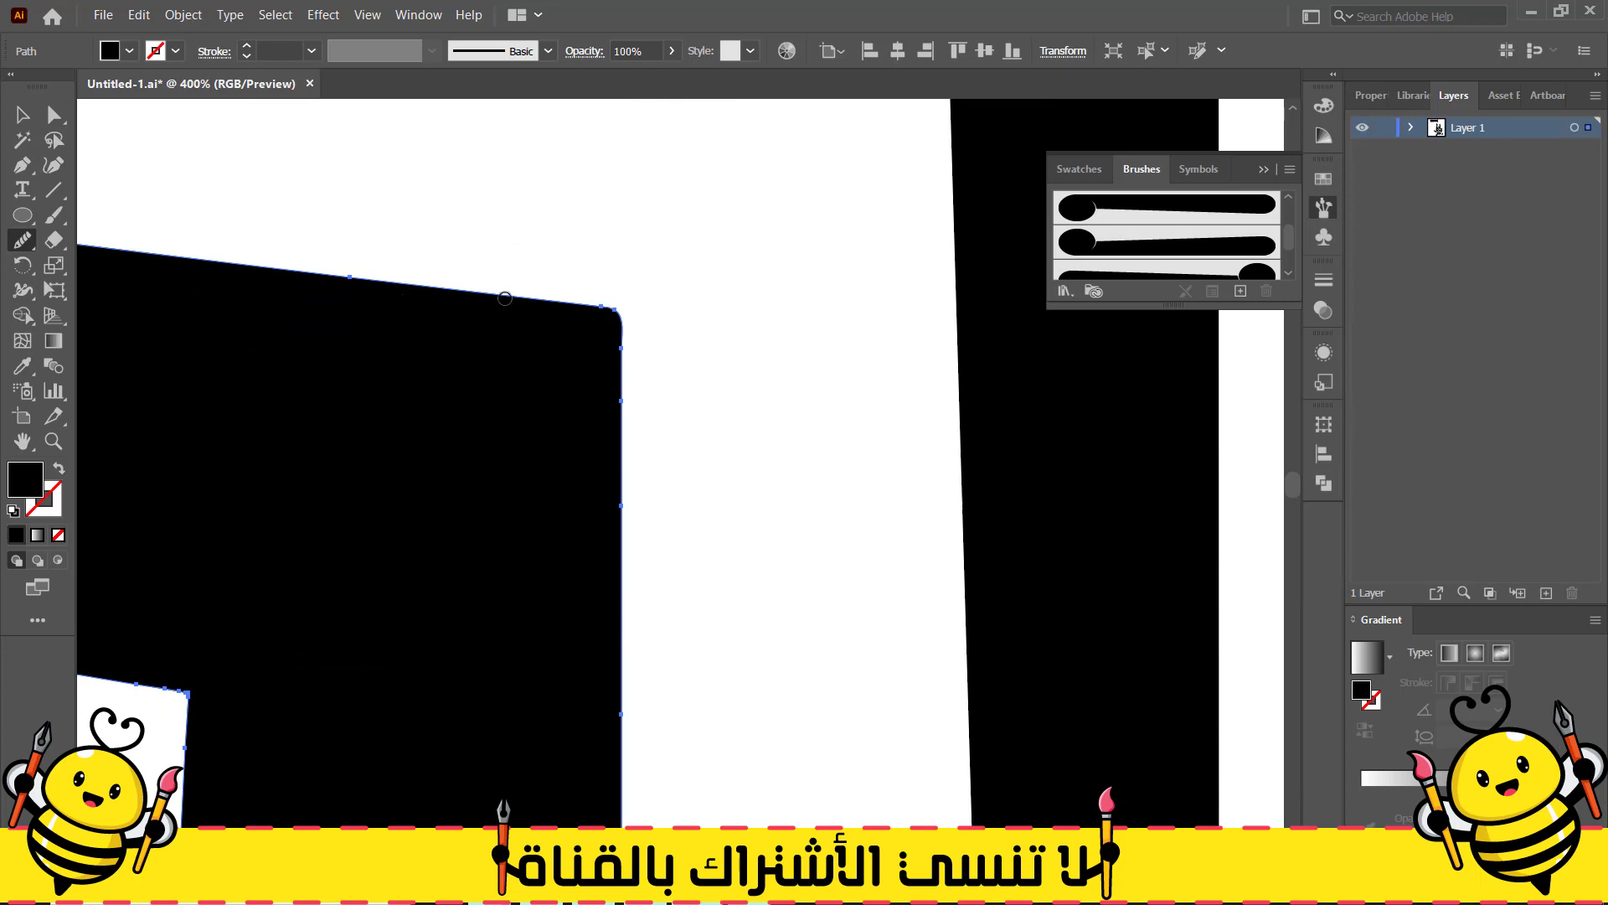
scroll(610, 555, "down", 3)
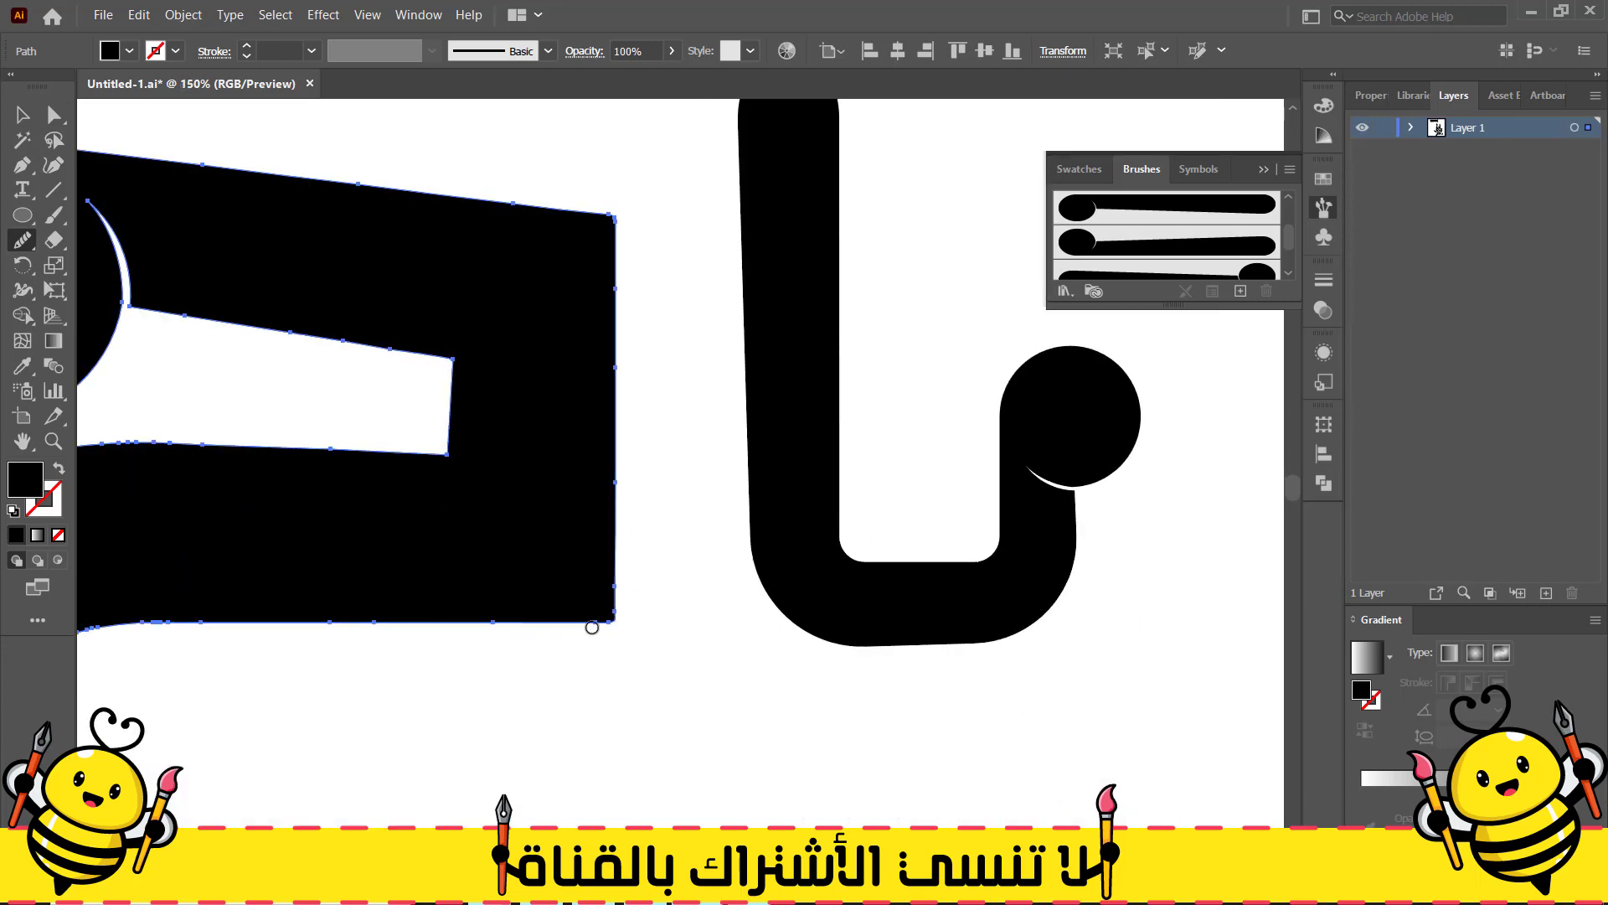
left_click(23, 115)
left_click(295, 374)
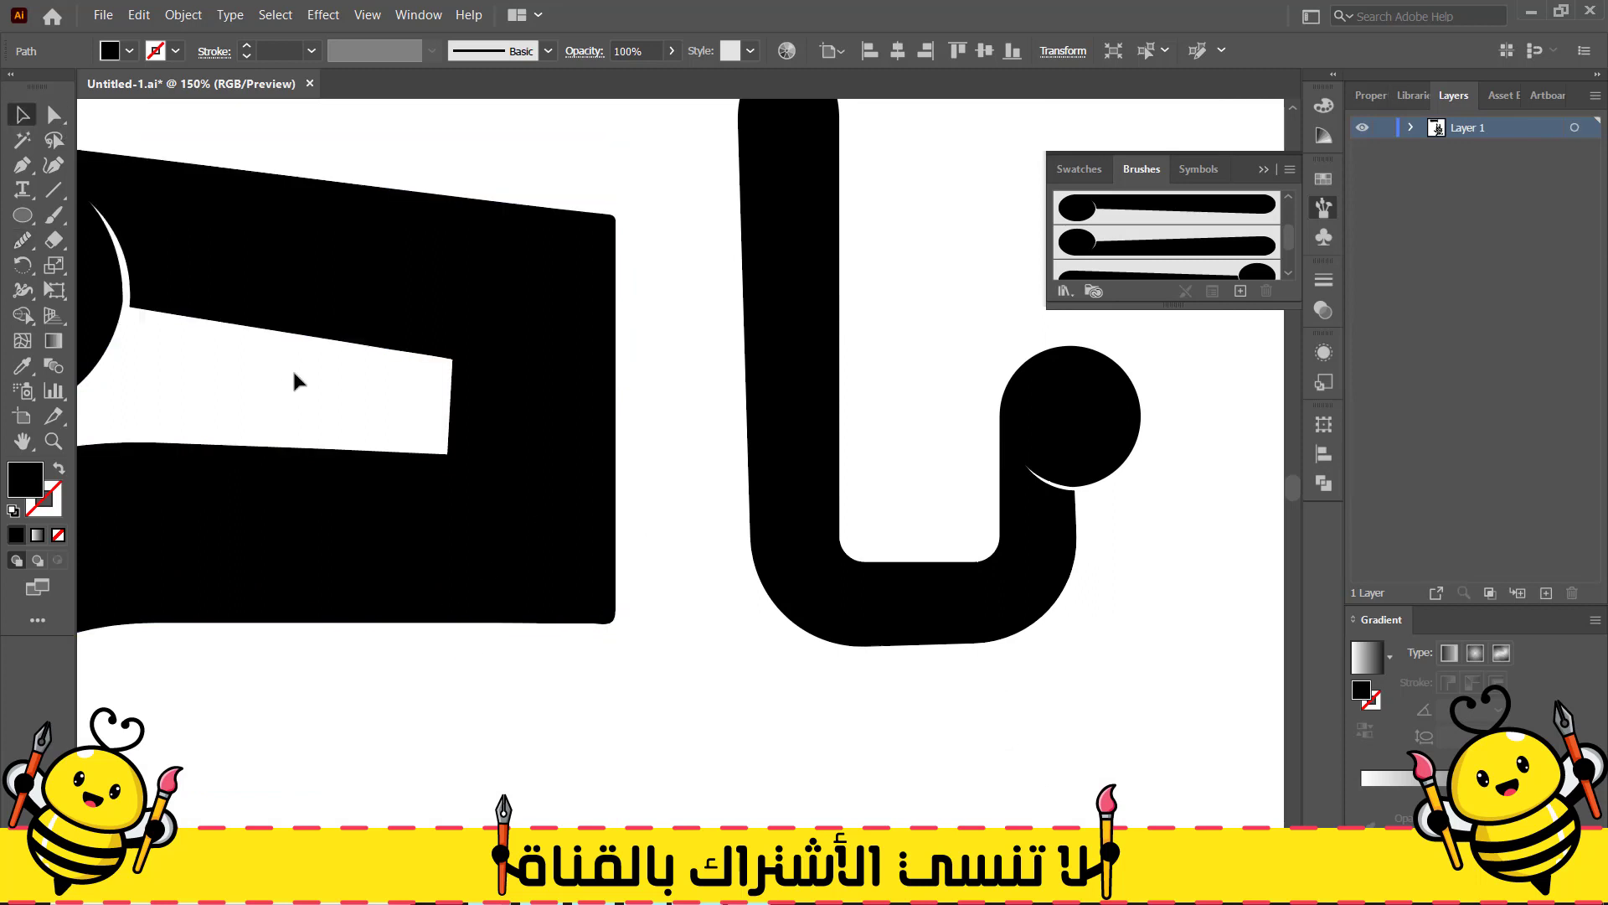
Lasso the anchors of the letter's lower part and shift them to narrow the gap between the two bars
key("a")
left_click_drag(203, 338, 527, 332)
left_click_drag(374, 206, 337, 132)
left_click(102, 226)
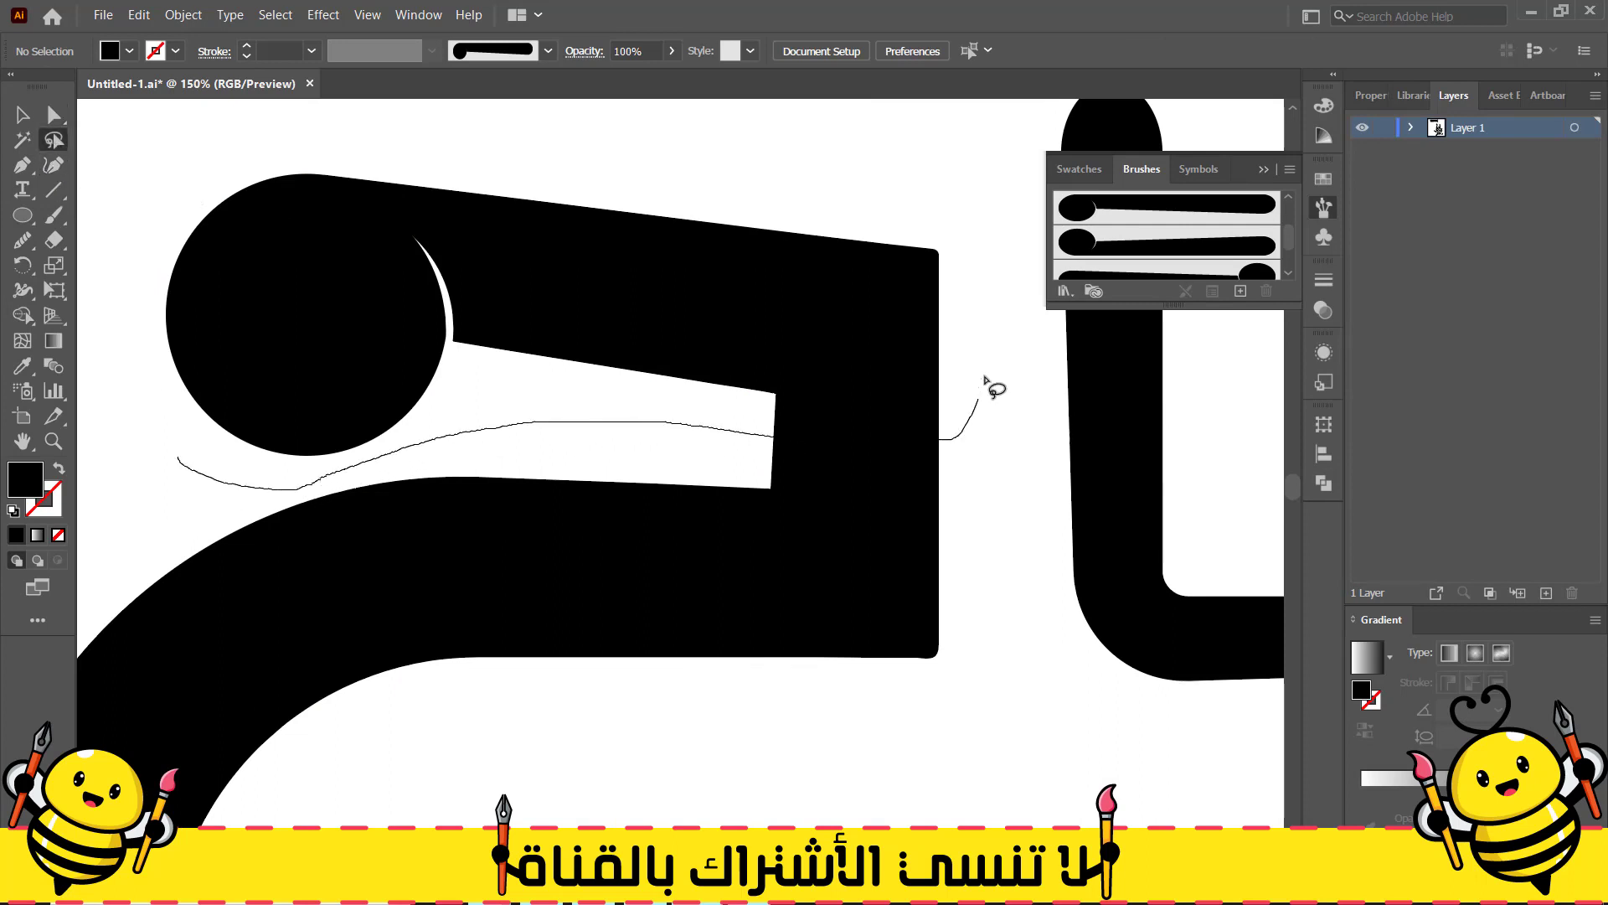
left_click_drag(109, 356, 186, 460)
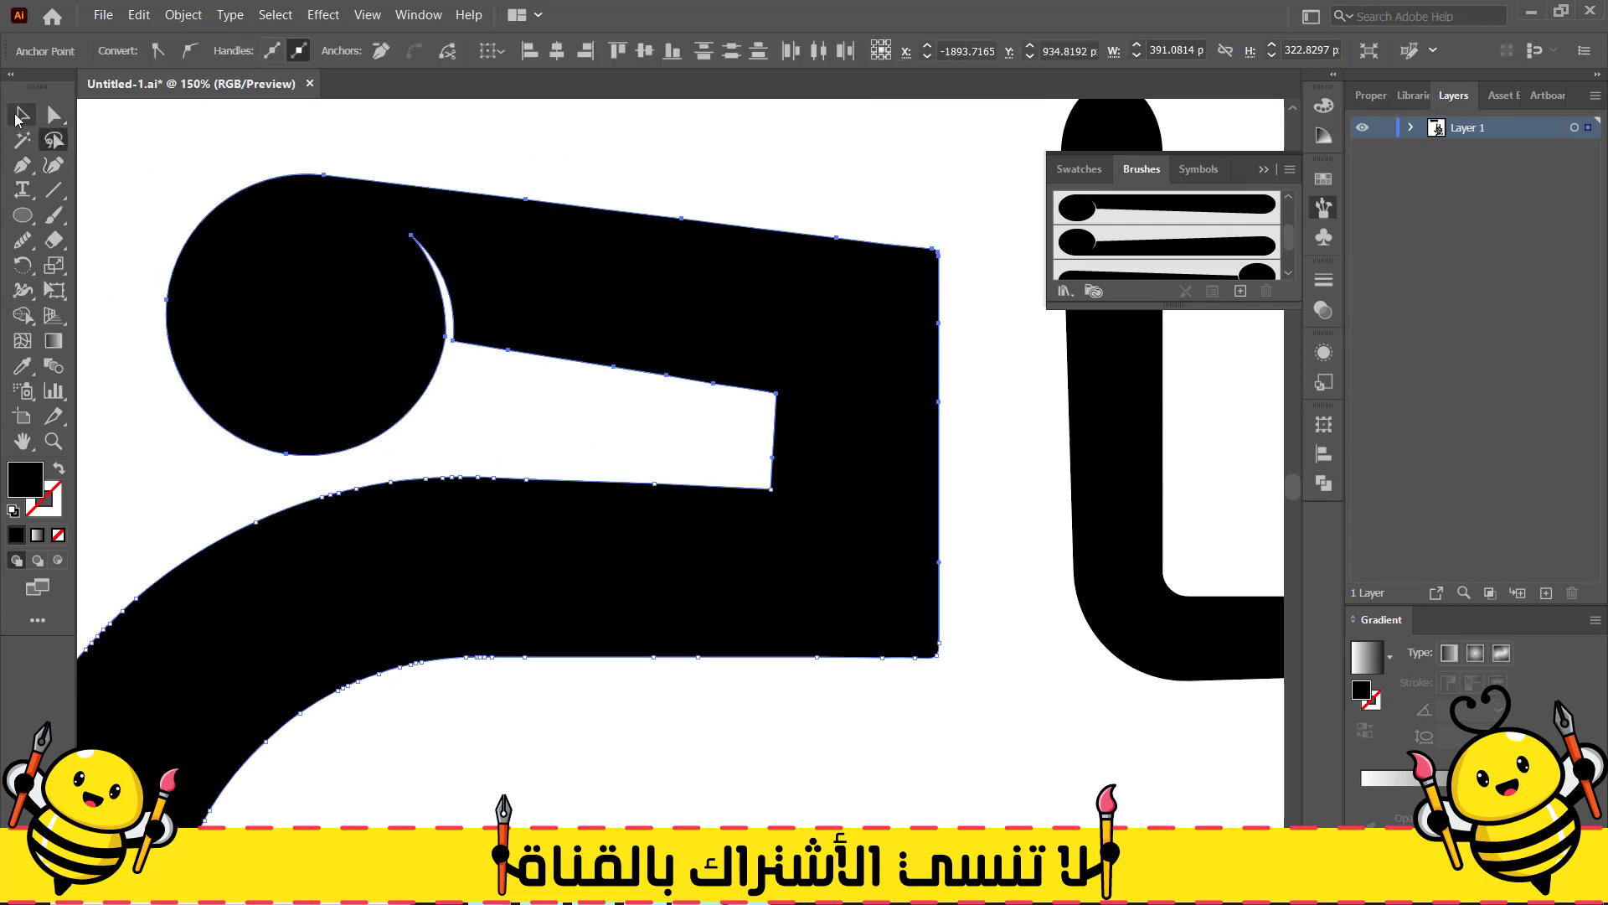
key("a")
left_click_drag(940, 261, 940, 295)
left_click(676, 193)
Move the expanded letter close to the tall hooked letter beside it
key("ctrl+minus")
key("ctrl+minus")
key("ctrl+minus")
scroll(682, 405, "up", 3)
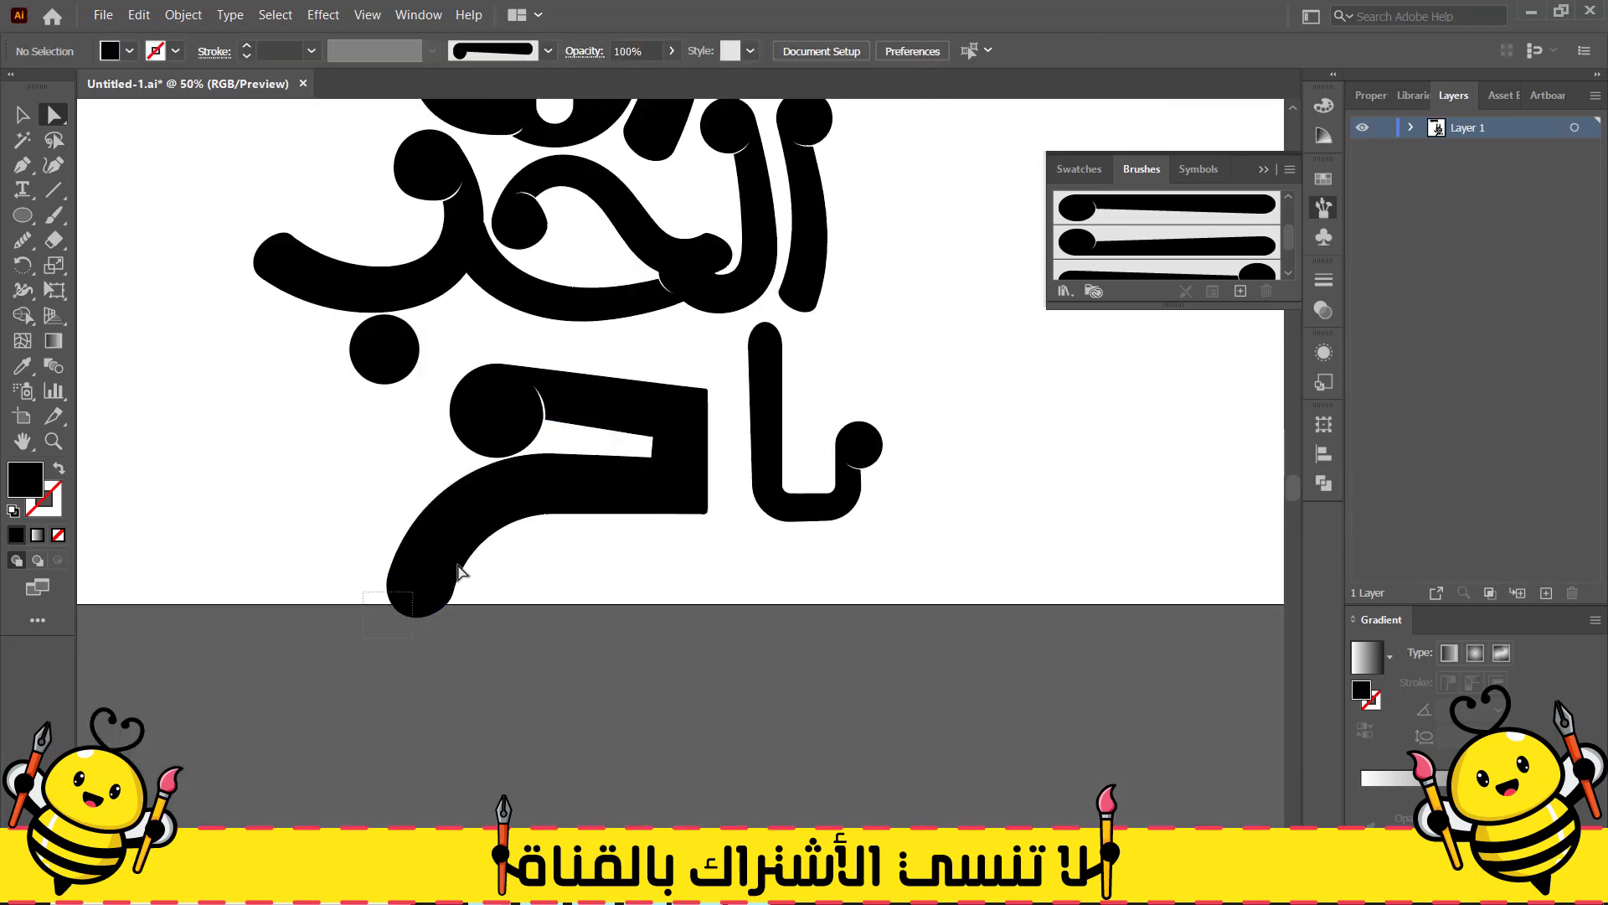
left_click(538, 492)
left_click(343, 483)
left_click_drag(556, 500, 588, 490)
left_click(342, 444)
left_click(344, 451)
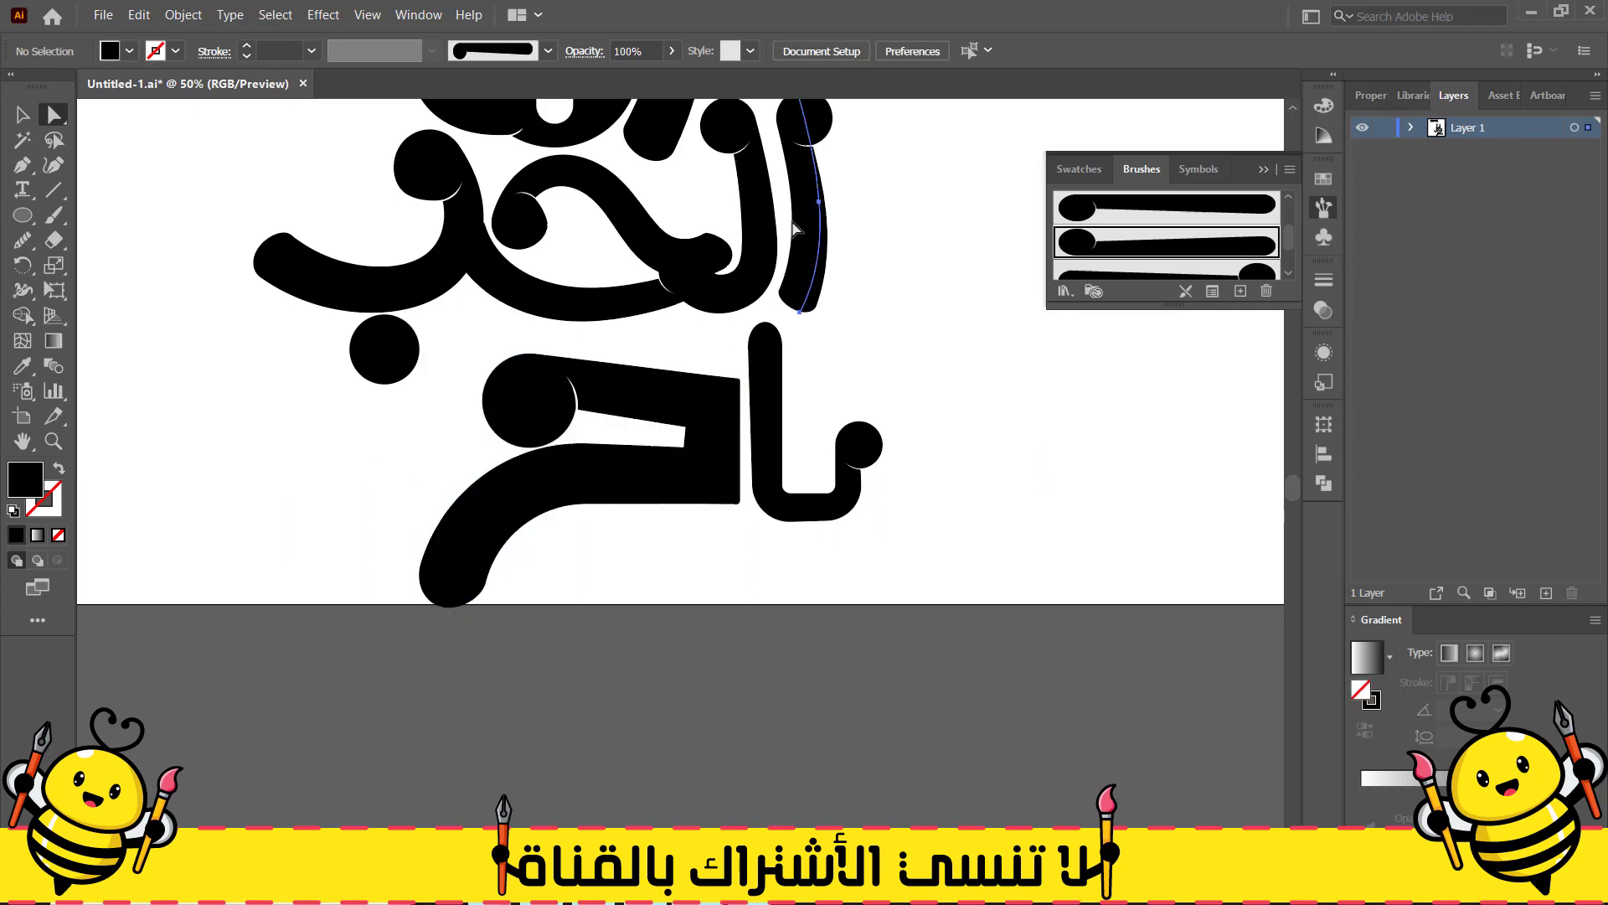
Scale the expanded letter down proportionally and nudge it back against the tall letter
left_click(448, 599)
key("v")
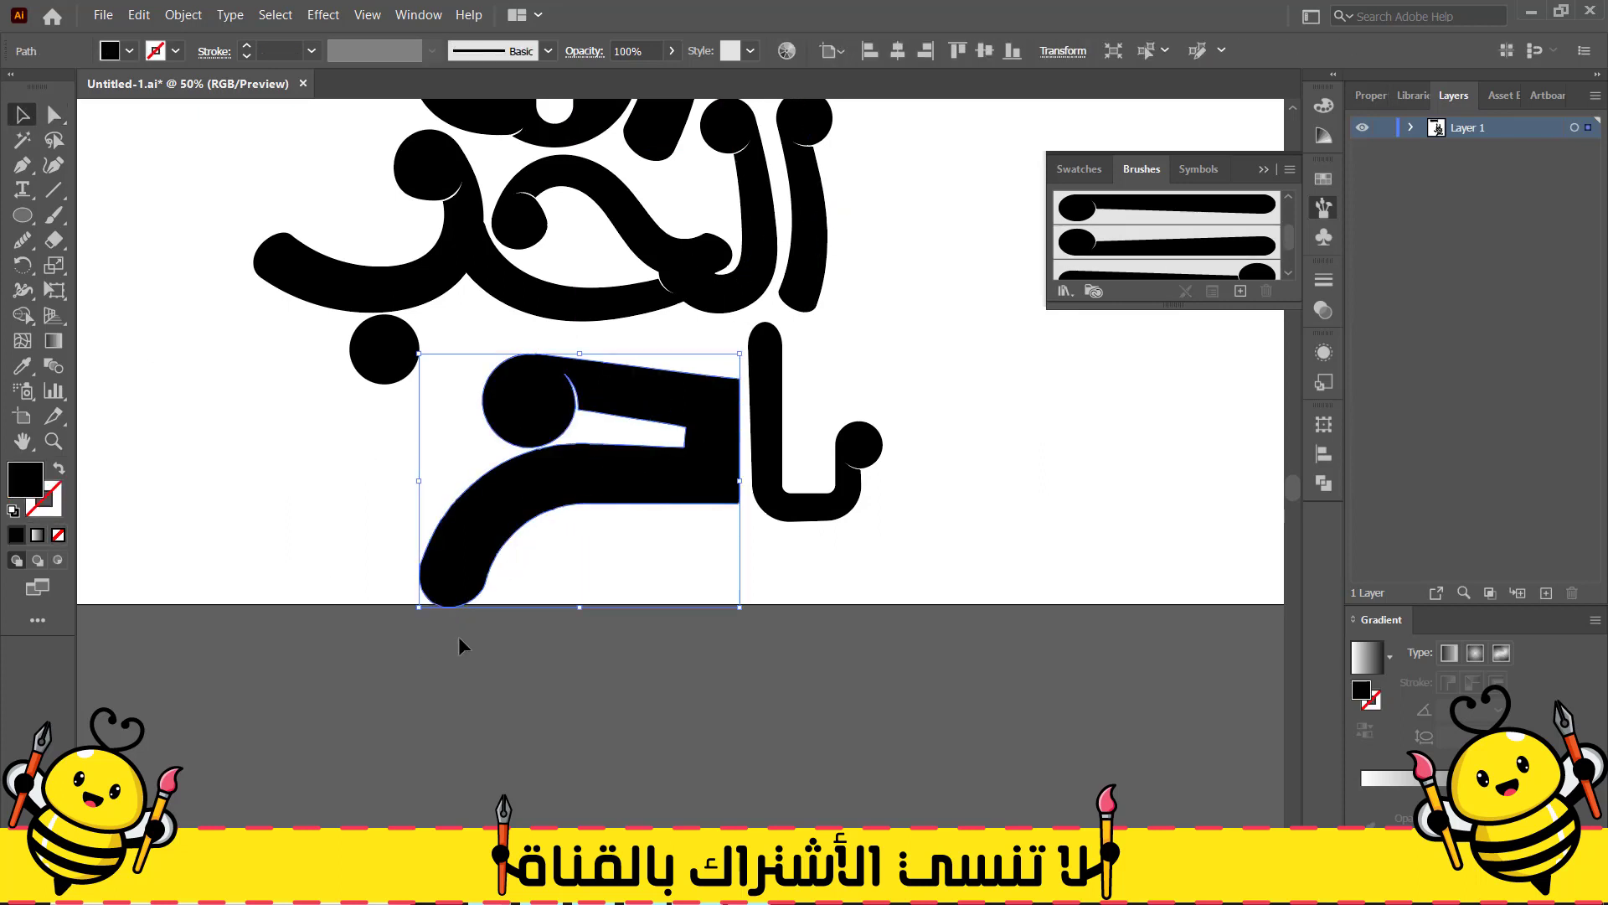
left_click_drag(421, 607, 472, 565)
left_click_drag(597, 449, 601, 463)
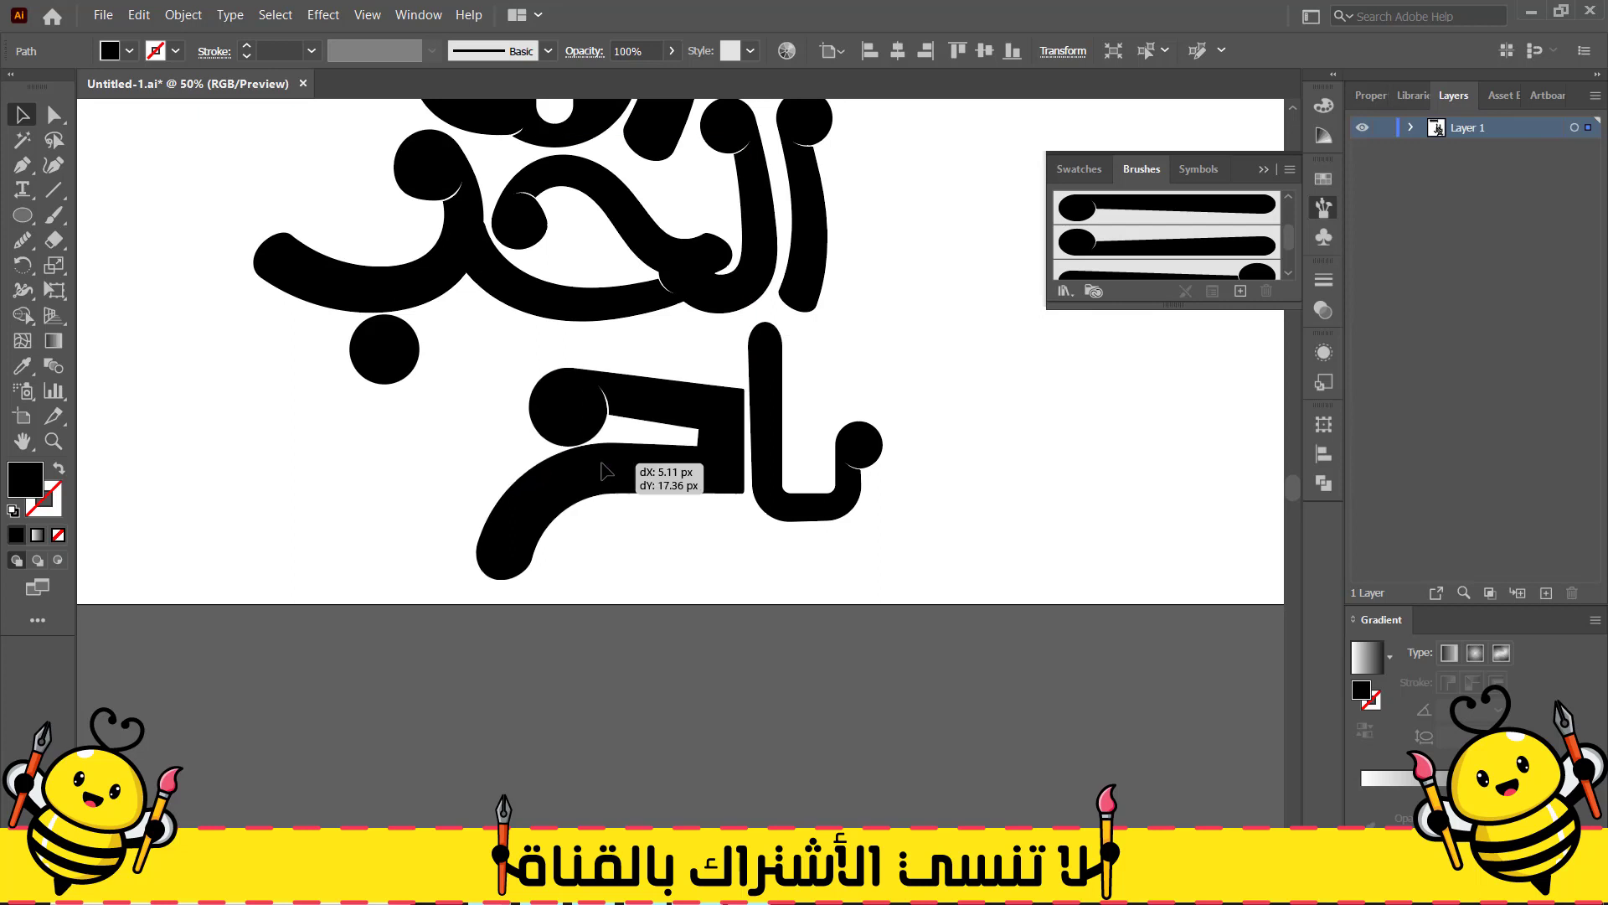
left_click(688, 350)
Copy the second word's rightmost curved stroke beside the expanded letter, mirror it horizontally and apply the first ball-ended brush
left_click_drag(819, 213, 480, 416)
right_click(480, 416)
mouse_move(536, 621)
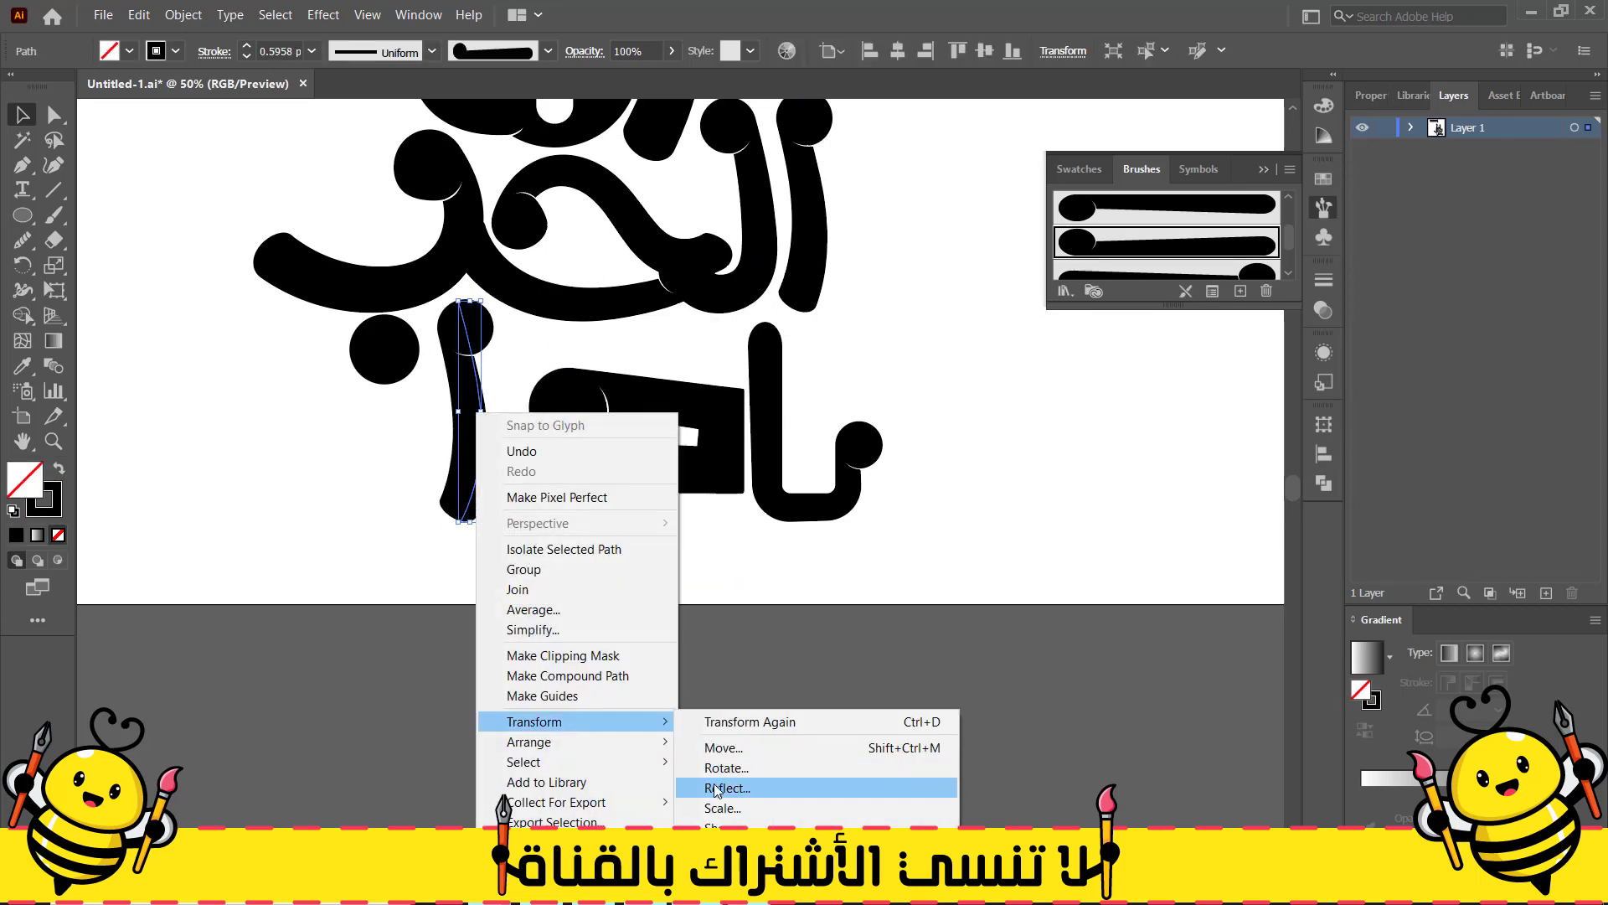
left_click(738, 789)
left_click(804, 578)
left_click(1160, 209)
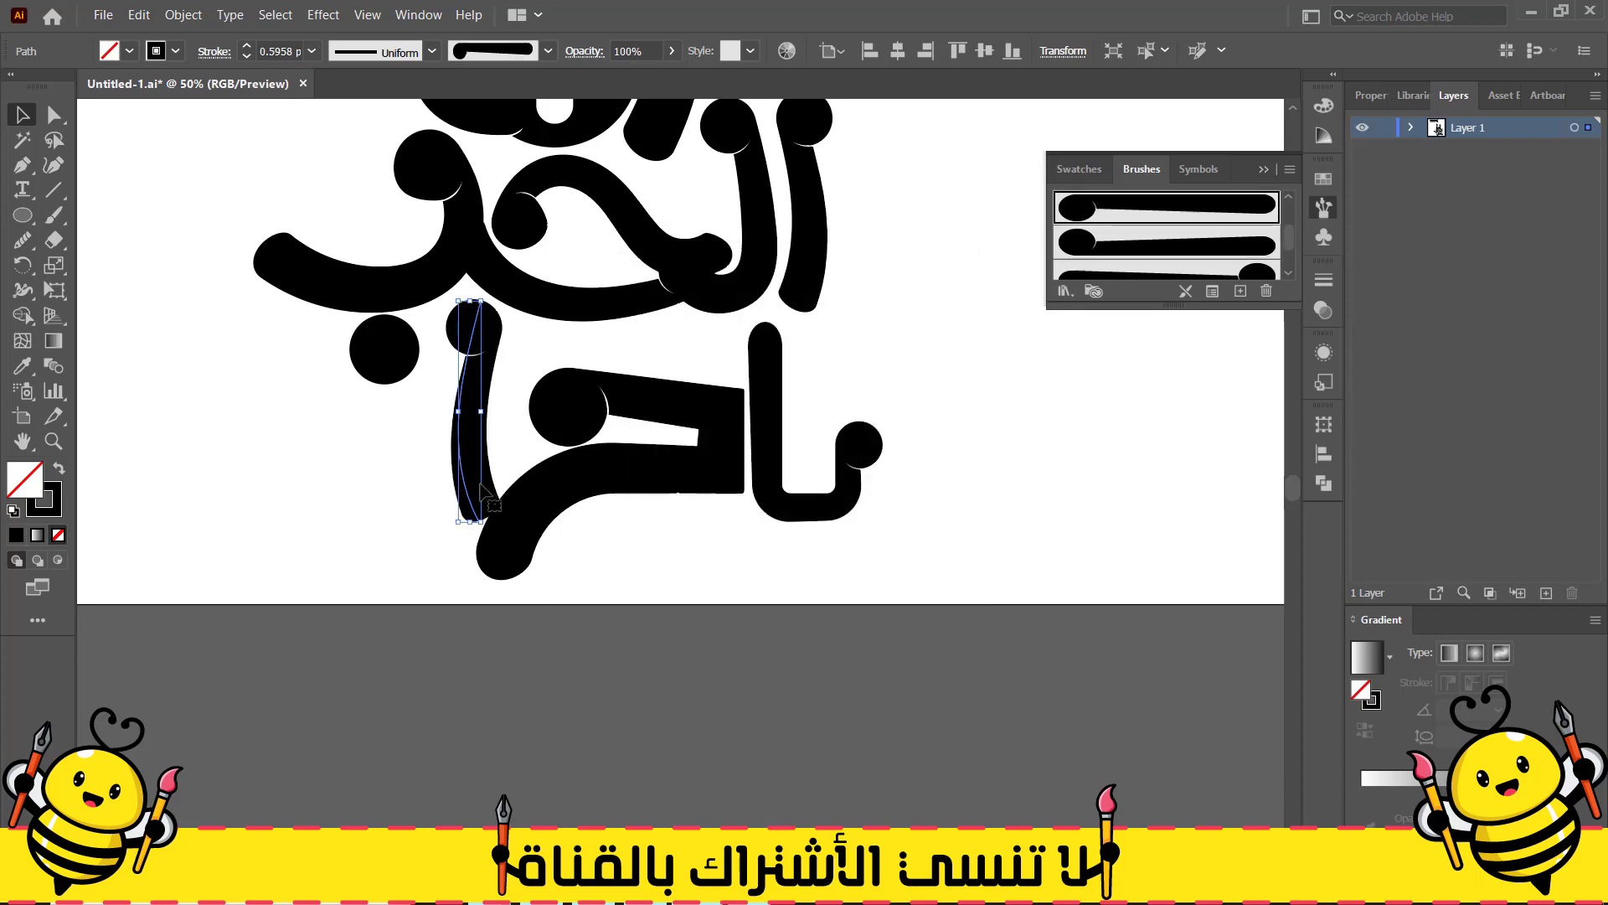
Position the mirrored stroke beside the descending leg and place a smaller copy of the dot above the expanded letter
left_click_drag(469, 494, 448, 515)
left_click_drag(468, 316, 483, 322)
left_click_drag(444, 490, 451, 498)
left_click(369, 436)
left_click_drag(373, 350, 663, 343)
left_click(657, 578)
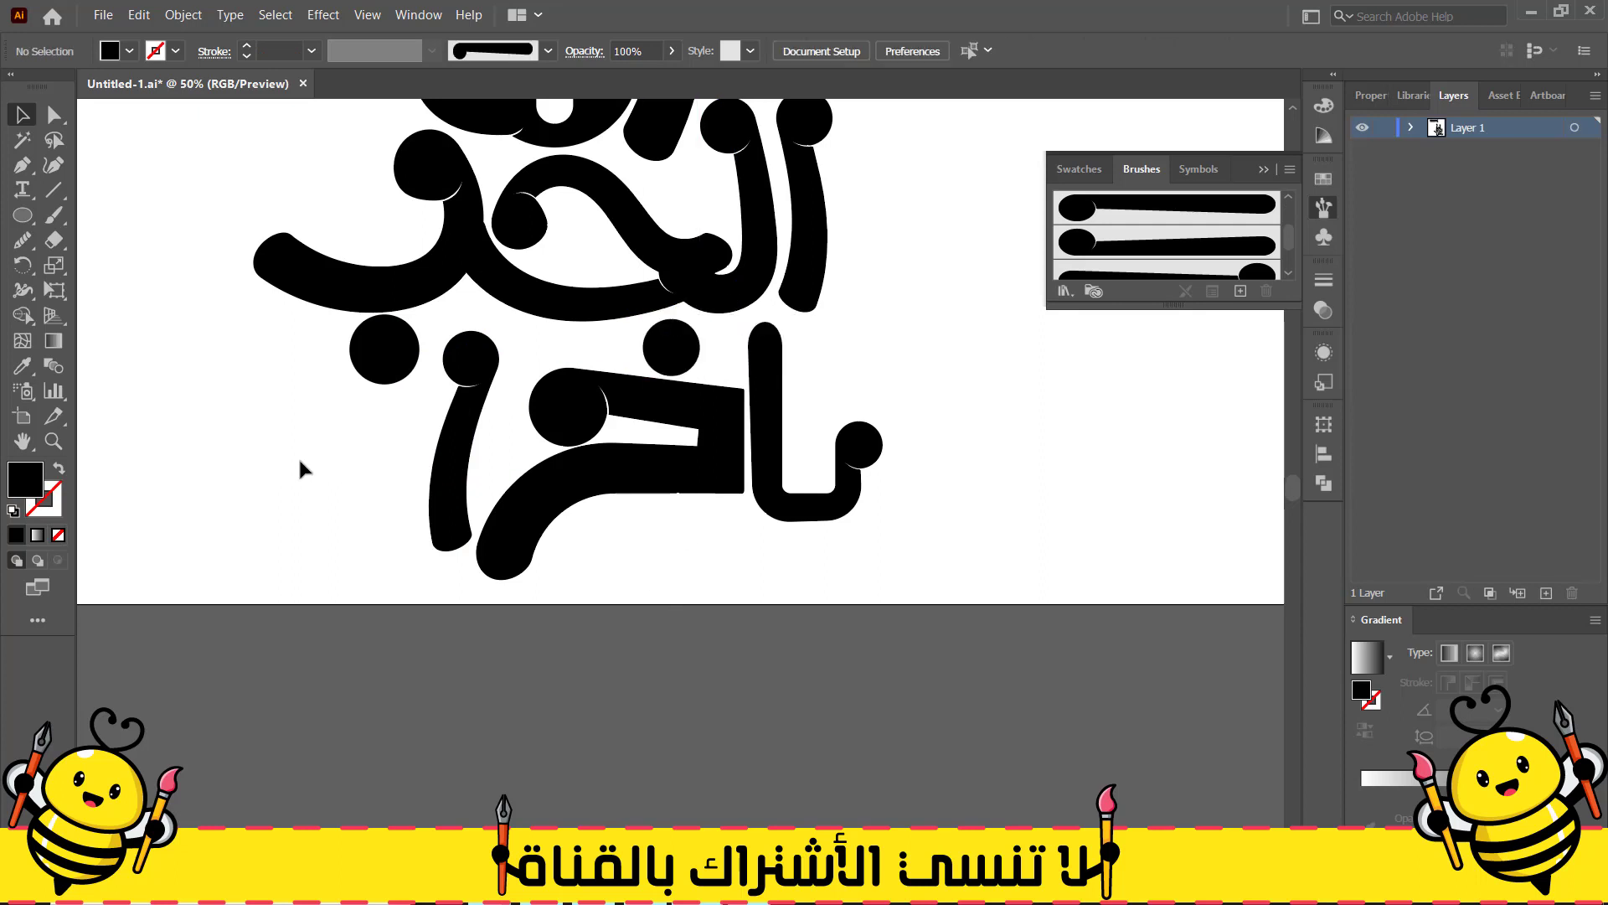
Draw an unfilled L-shaped path left of the third word and apply the first ball-ended brush to it
scroll(298, 456, "left", 3)
key("p")
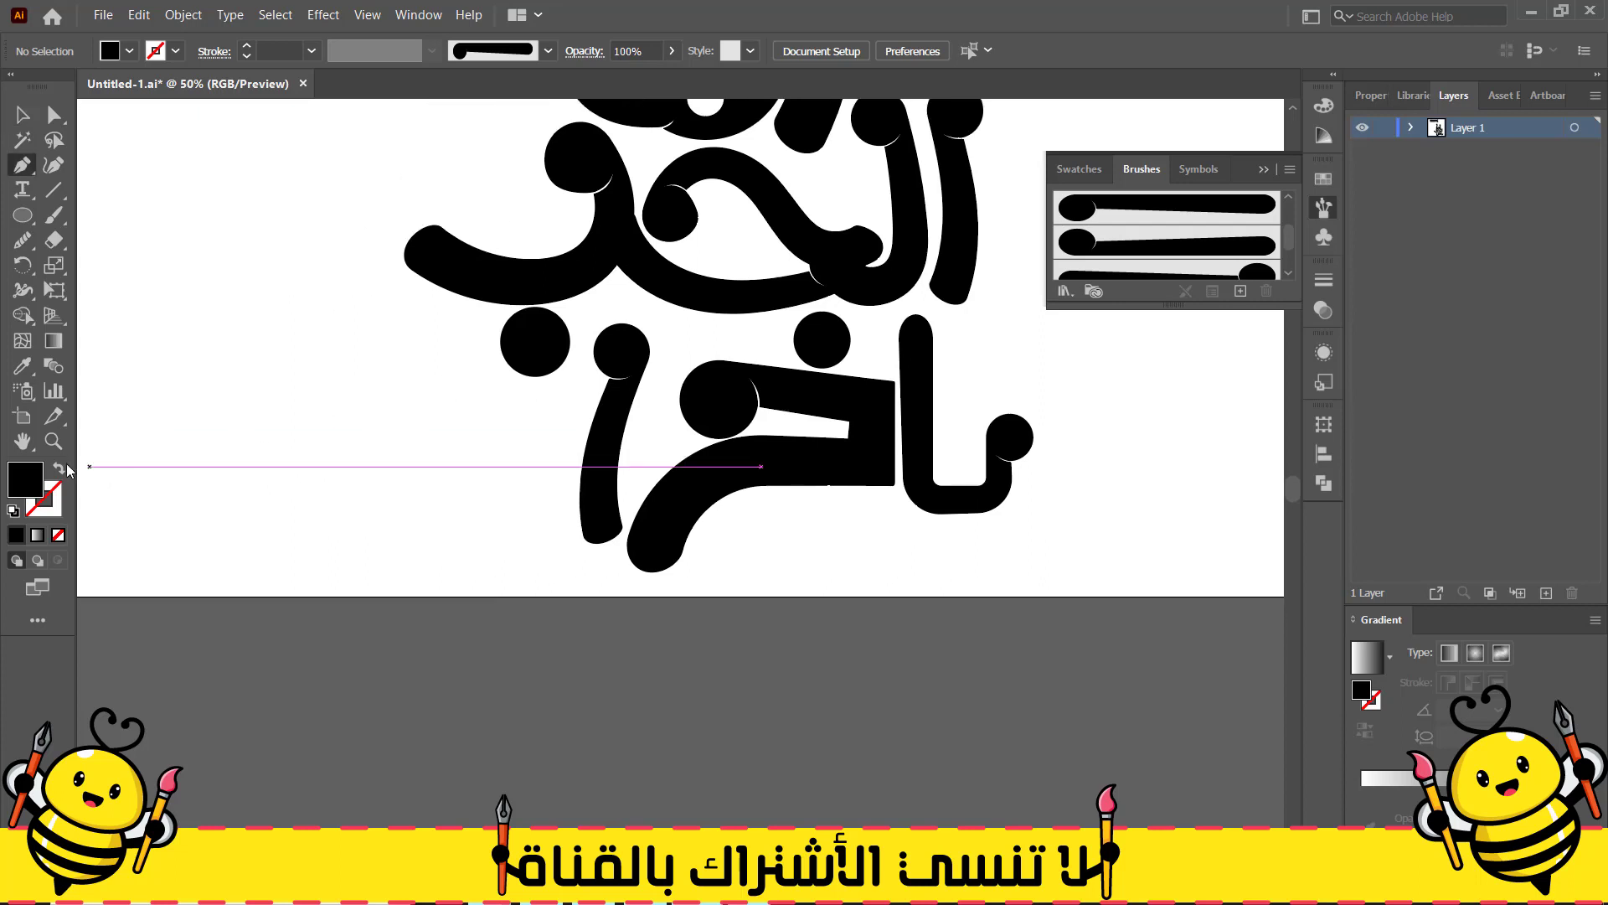
left_click(66, 467)
mouse_move(403, 413)
left_mouse_down()
mouse_move(404, 485)
mouse_move(342, 485)
left_mouse_up()
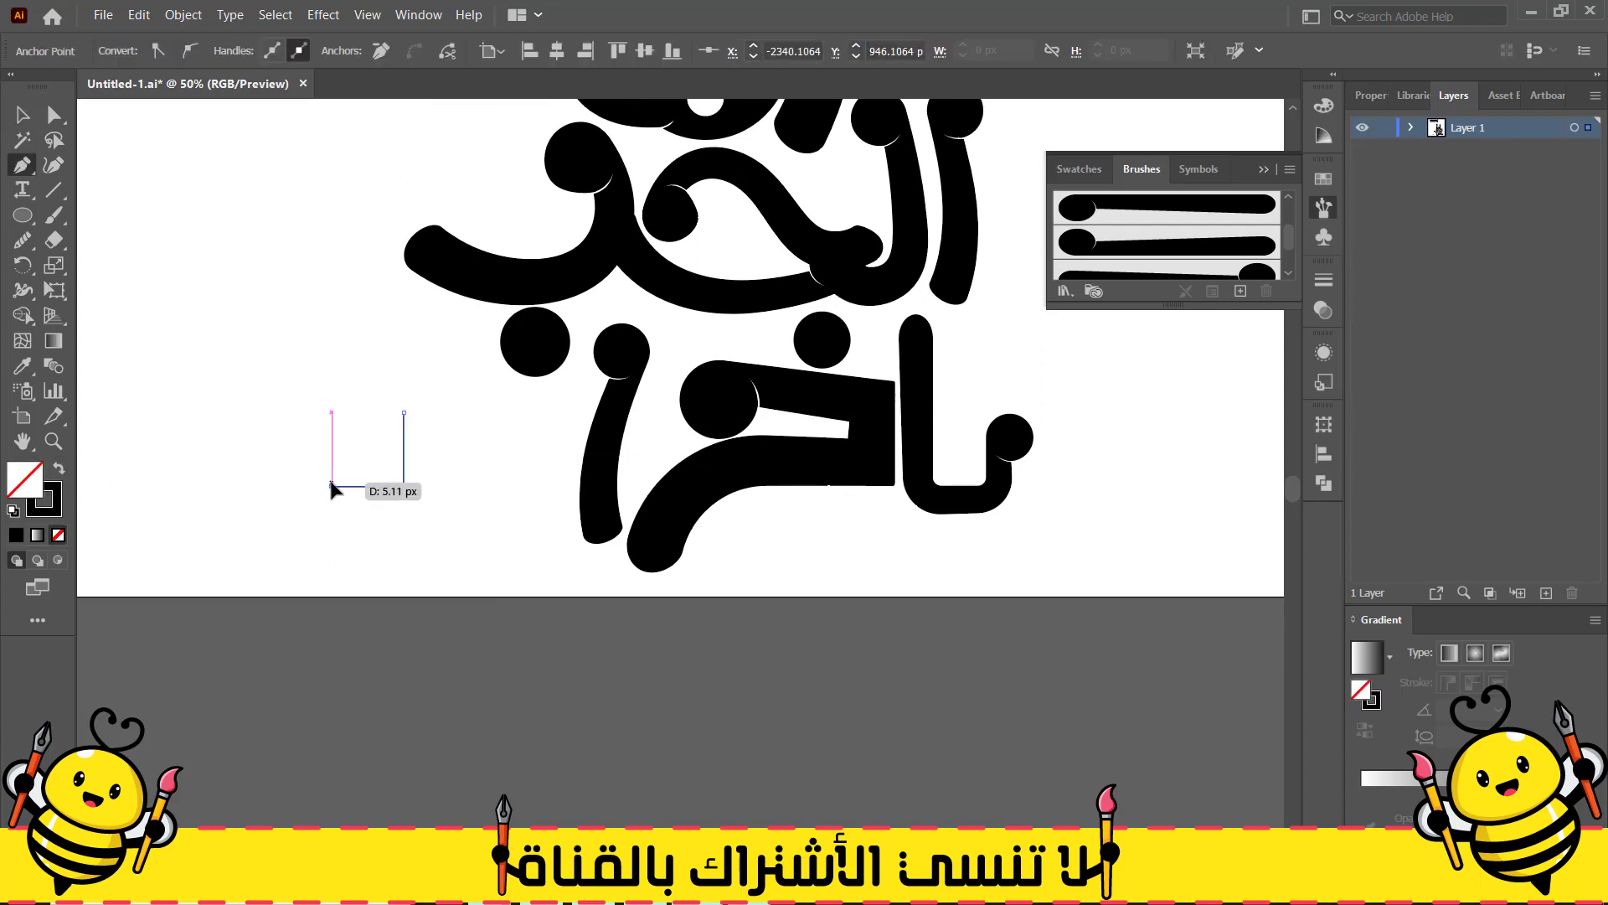
left_click(332, 486)
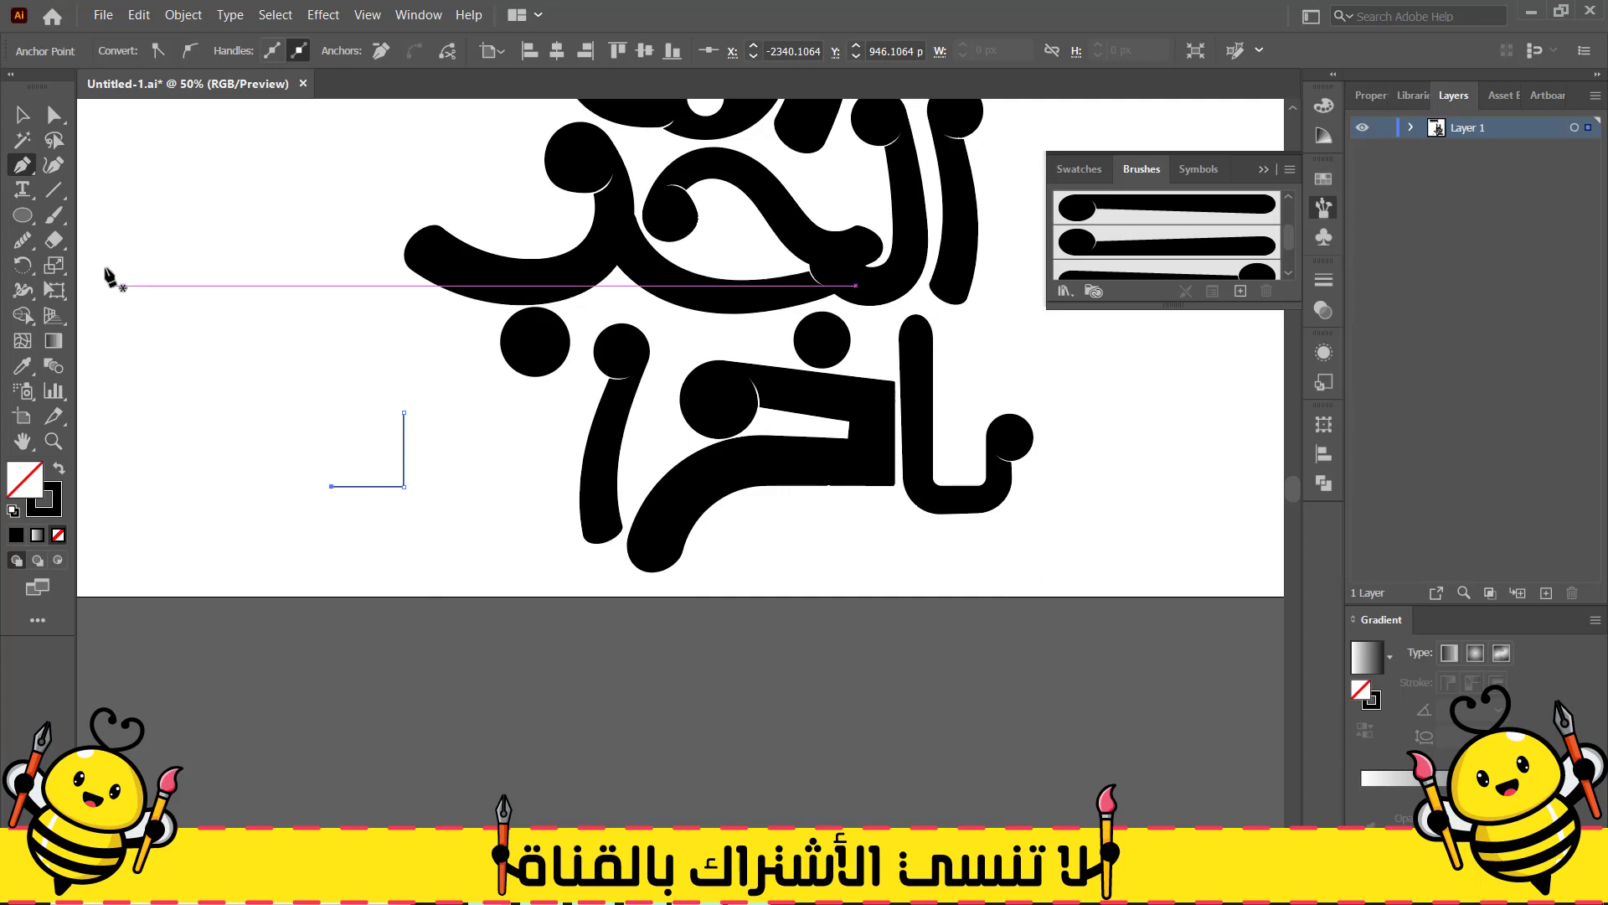
key("v")
left_click_drag(194, 533, 471, 340)
left_click(1166, 206)
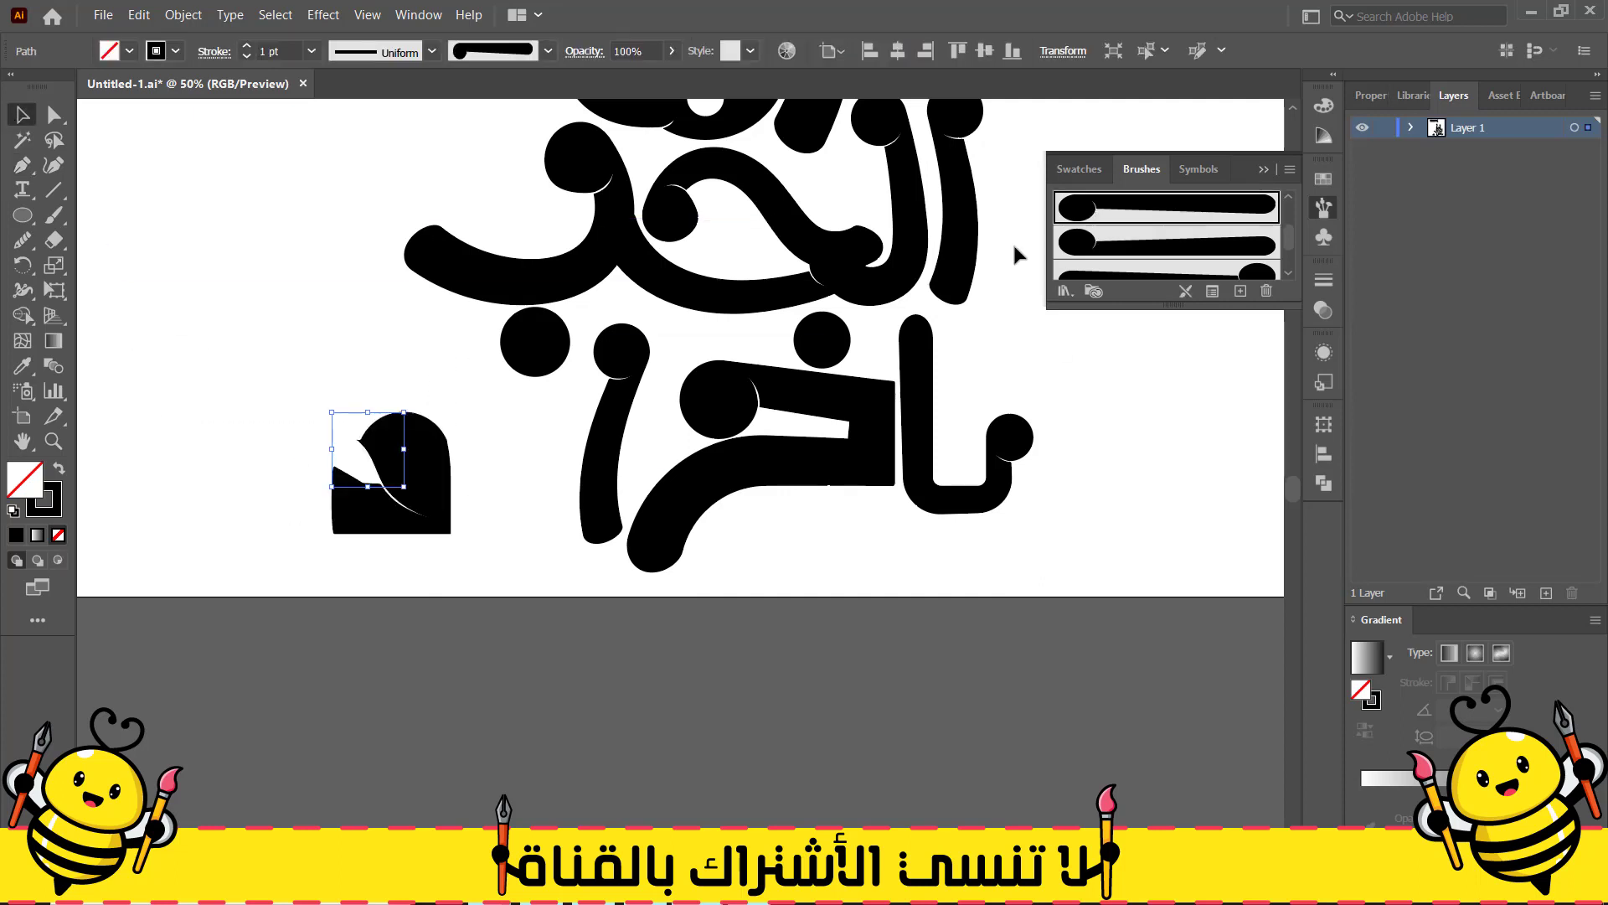
Set the L-shaped path's stroke to 0.5 pt and round its corner
key("a")
left_click(391, 479)
left_click(273, 536)
Duplicate the rounded tooth stroke to its left and nudge the copy so the two bases overlap
left_click_drag(392, 478, 292, 493)
key("v")
key("Right")
key("Right")
key("Right")
key("Right")
key("Right")
key("Right")
key("Right")
key("Right")
key("Right")
key("Right")
key("Right")
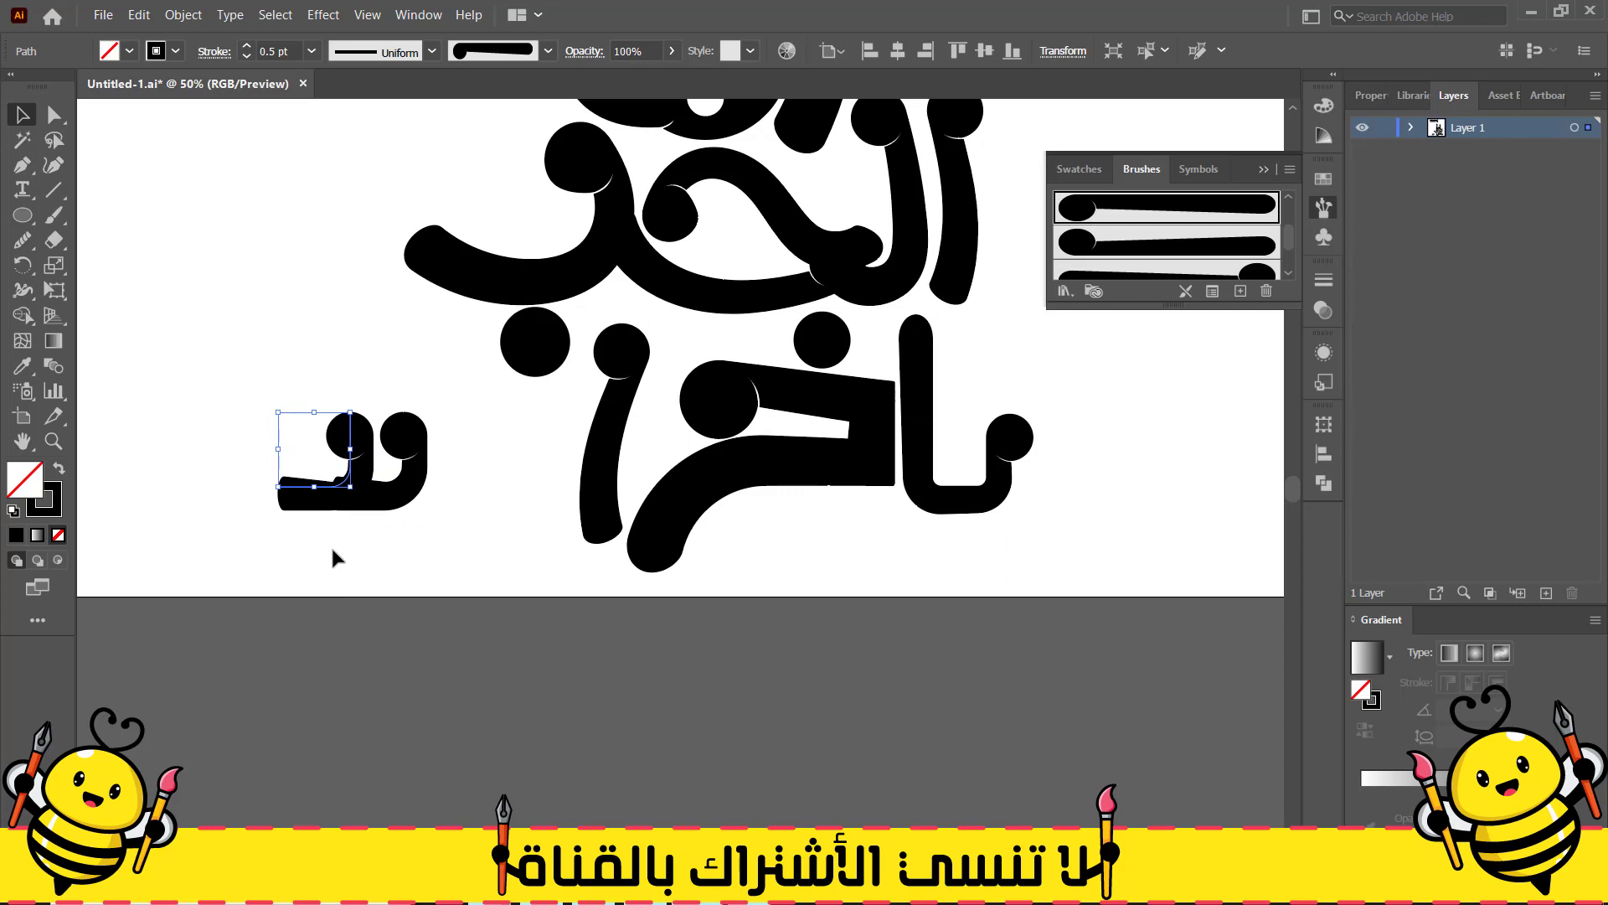
key("Left")
key("Left")
key("Left")
key("Left")
key("Left")
key("Left")
key("Left")
left_click(367, 488)
Fine-tune the left tooth copy slightly down and to the right so its base blends into the first tooth
key("a")
scroll(409, 565, "up", 3)
left_click_drag(178, 330, 211, 330)
left_click(124, 252)
left_click_drag(124, 253, 382, 335)
left_click(336, 434)
key("Down")
key("Down")
key("Down")
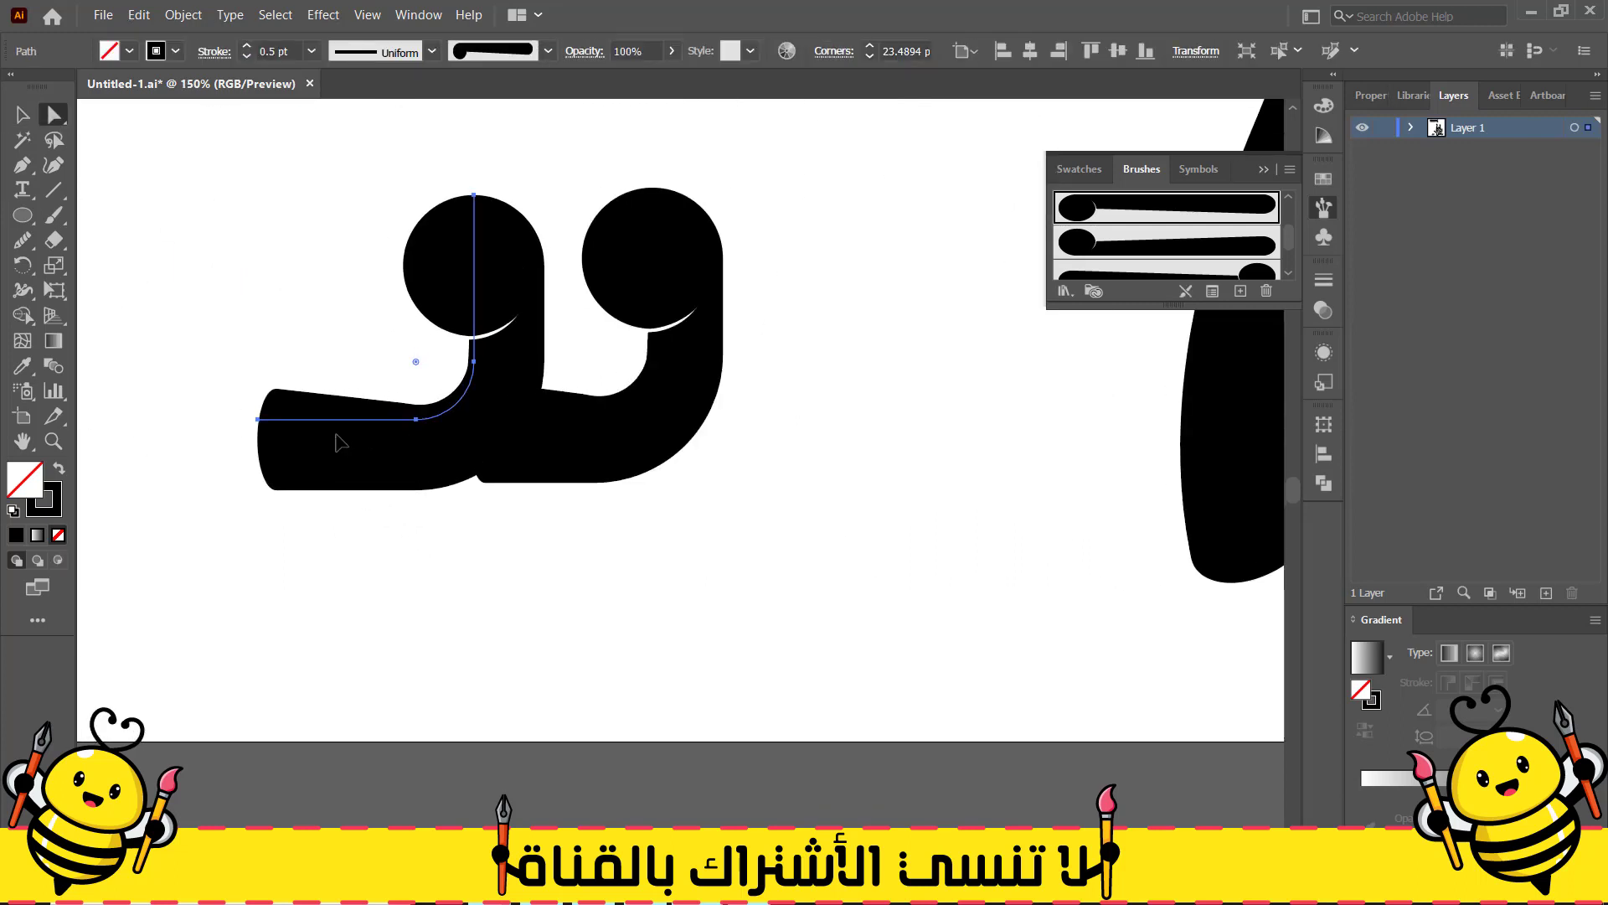
key("Up")
key("Down")
key("Right")
key("Right")
key("Right")
key("Right")
left_click(270, 295)
left_click(363, 430)
Duplicate the left tooth once more to form a third connected tooth
scroll(367, 460, "down", 1)
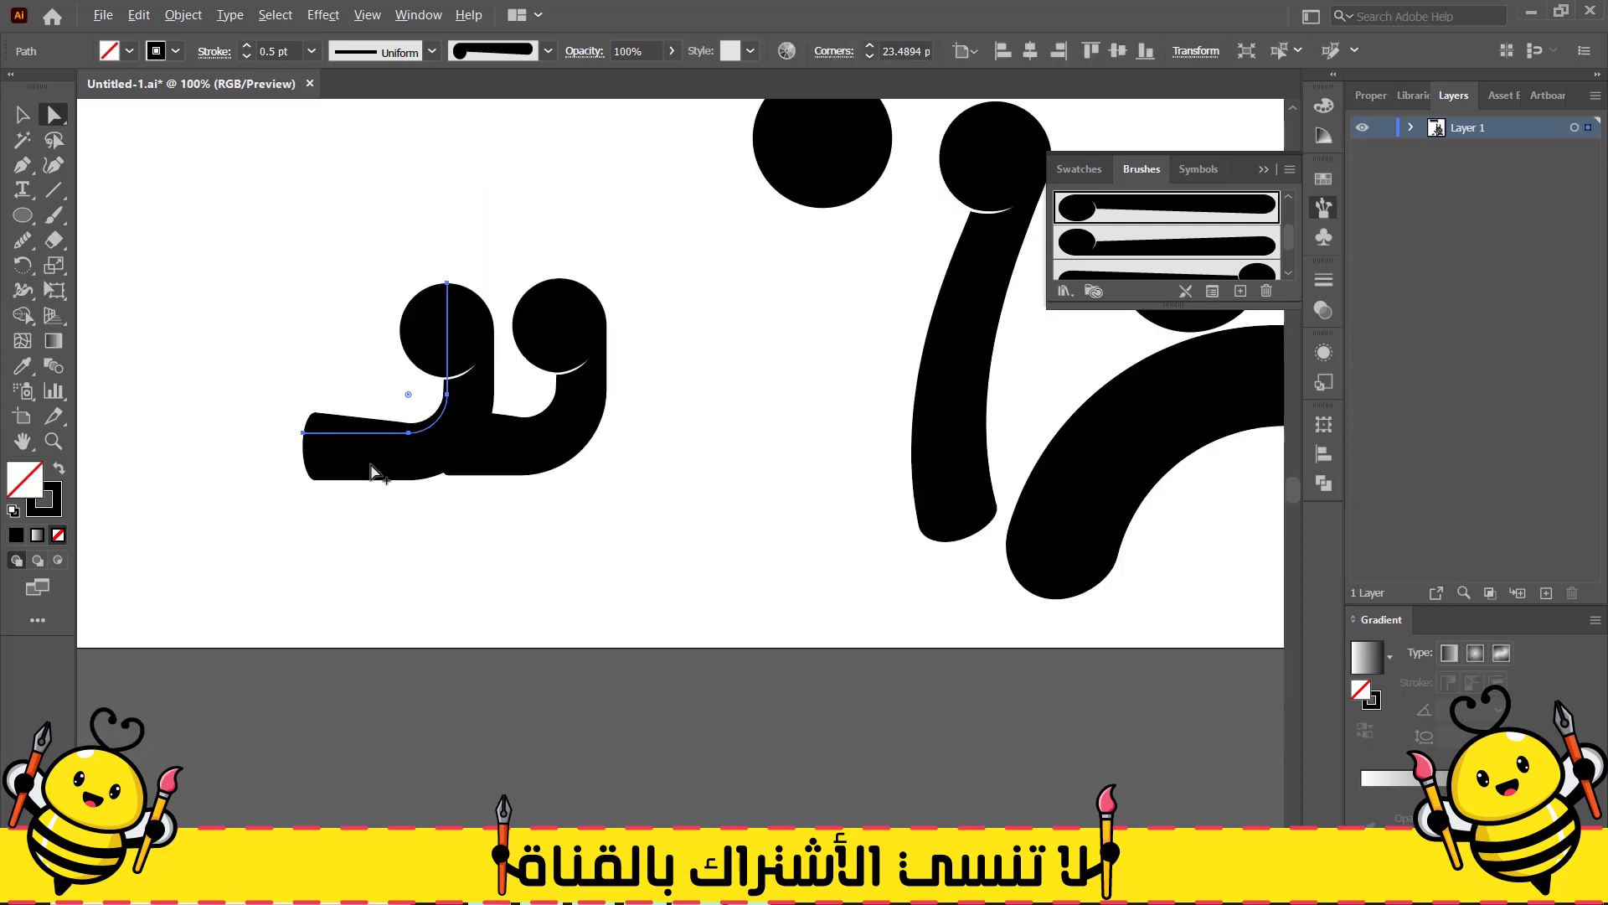
left_click(217, 333)
left_click_drag(367, 463, 310, 559)
left_click(228, 405)
Draw a stepped path continuing left from the teeth, rising into an arch, dropping into a bowl and ending upward
left_click_drag(210, 570, 303, 553)
key("p")
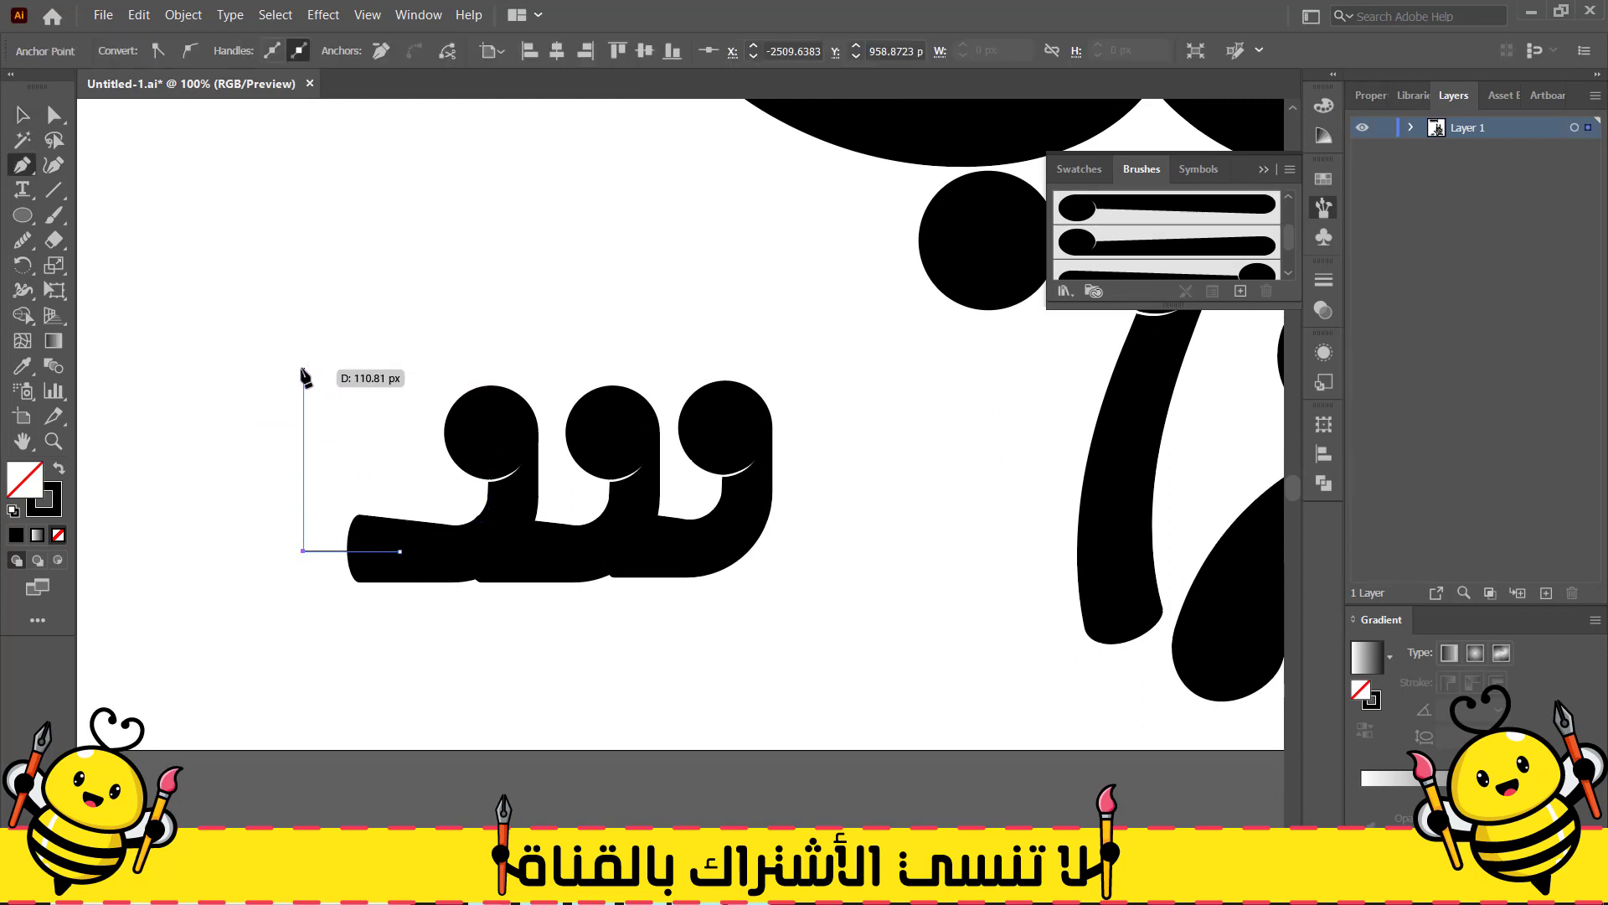
left_click(303, 369)
left_click(224, 369)
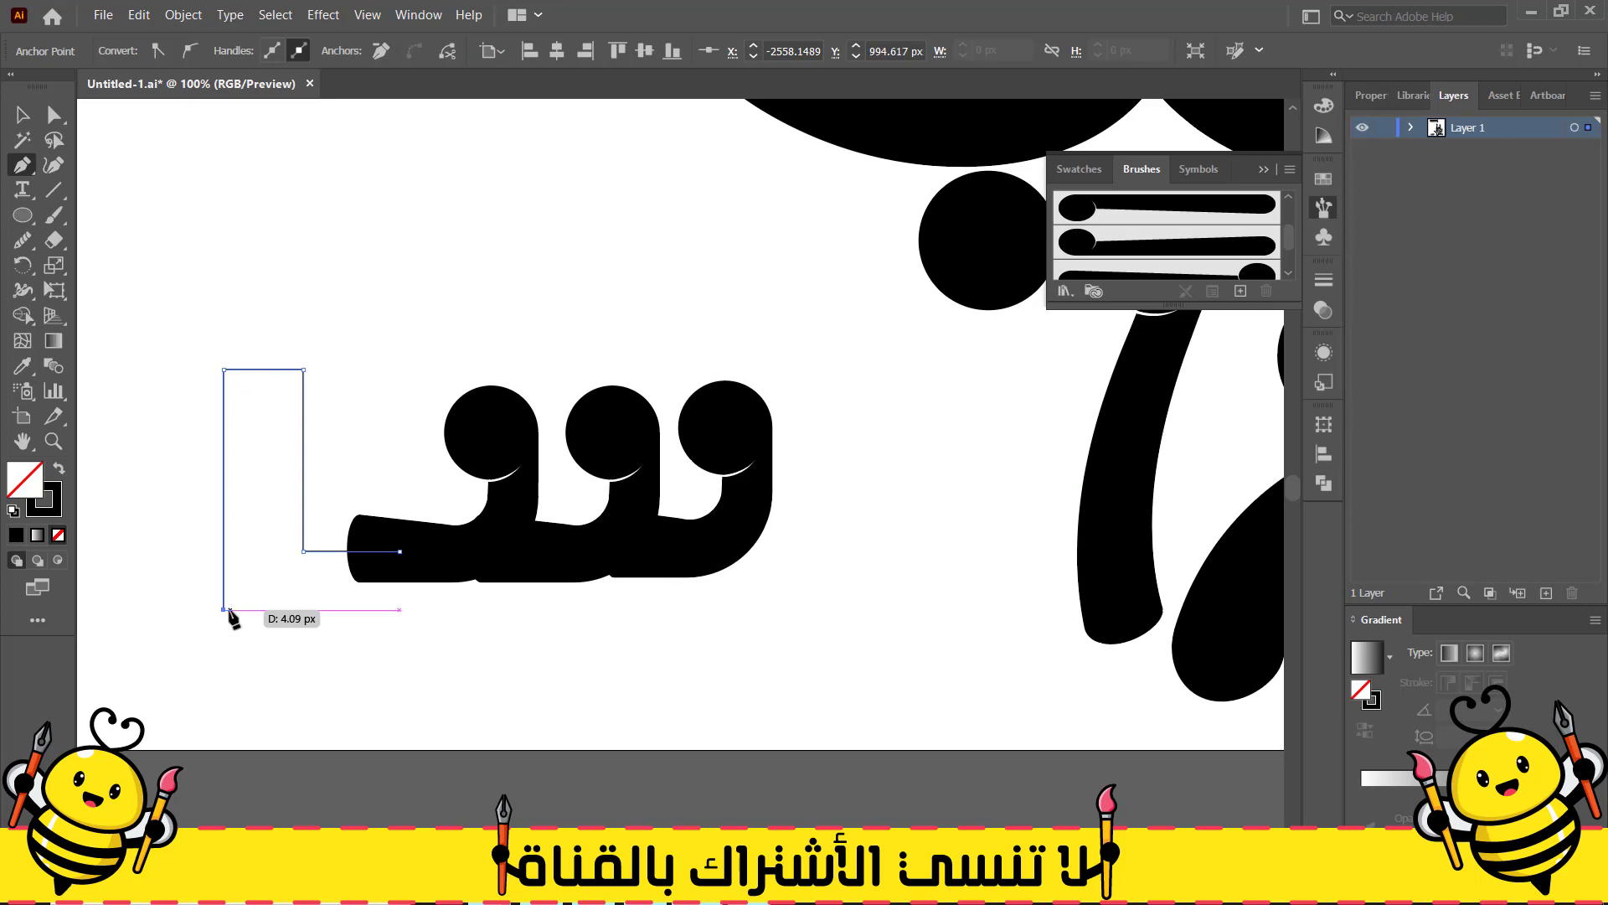
left_click(224, 609)
left_click_drag(232, 617, 521, 569)
left_click(349, 564)
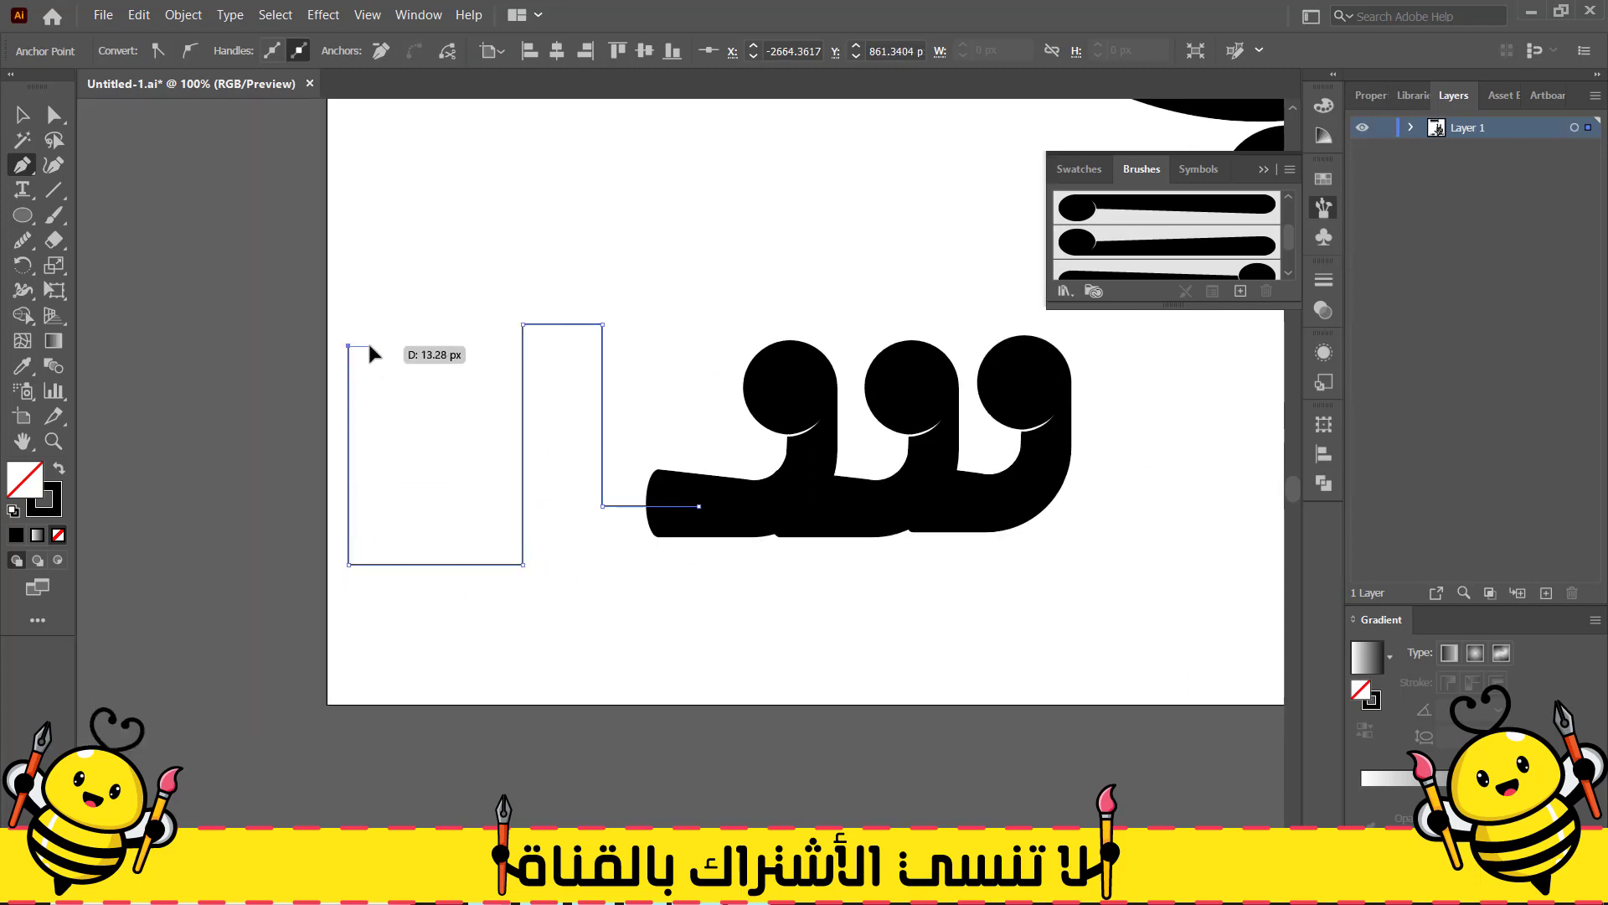
Apply the brush with the ball at its right end to the stepped path at 0.5 pt and align it with the teeth
left_click(18, 112)
left_click(572, 409)
left_click(602, 406)
left_click(1093, 275)
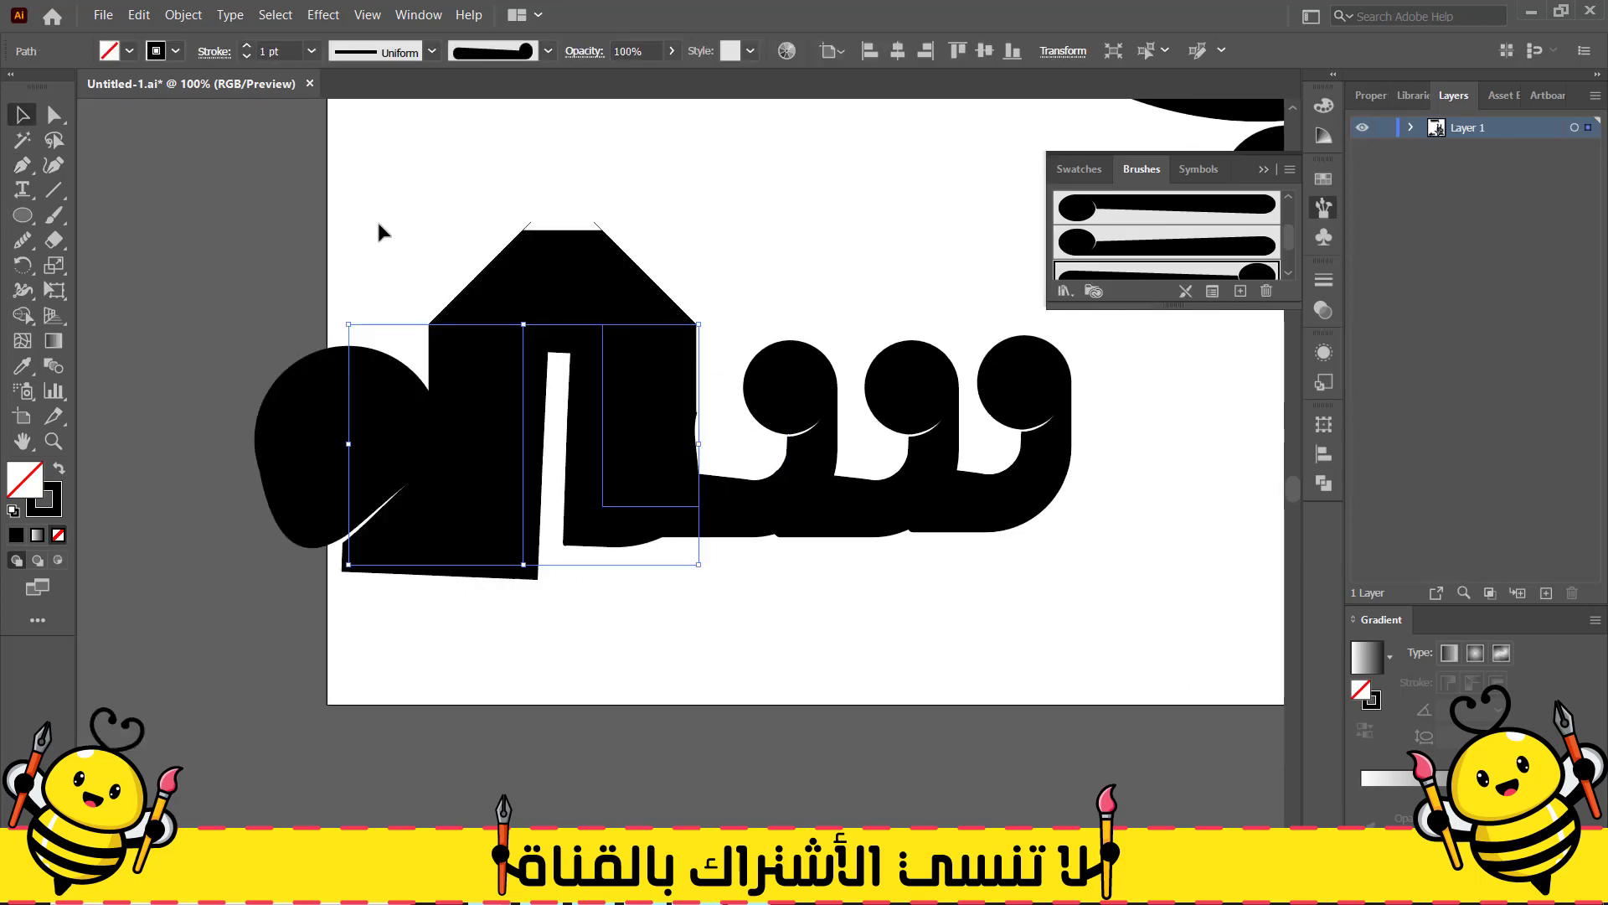
left_click(247, 56)
left_click(247, 56)
left_click(247, 57)
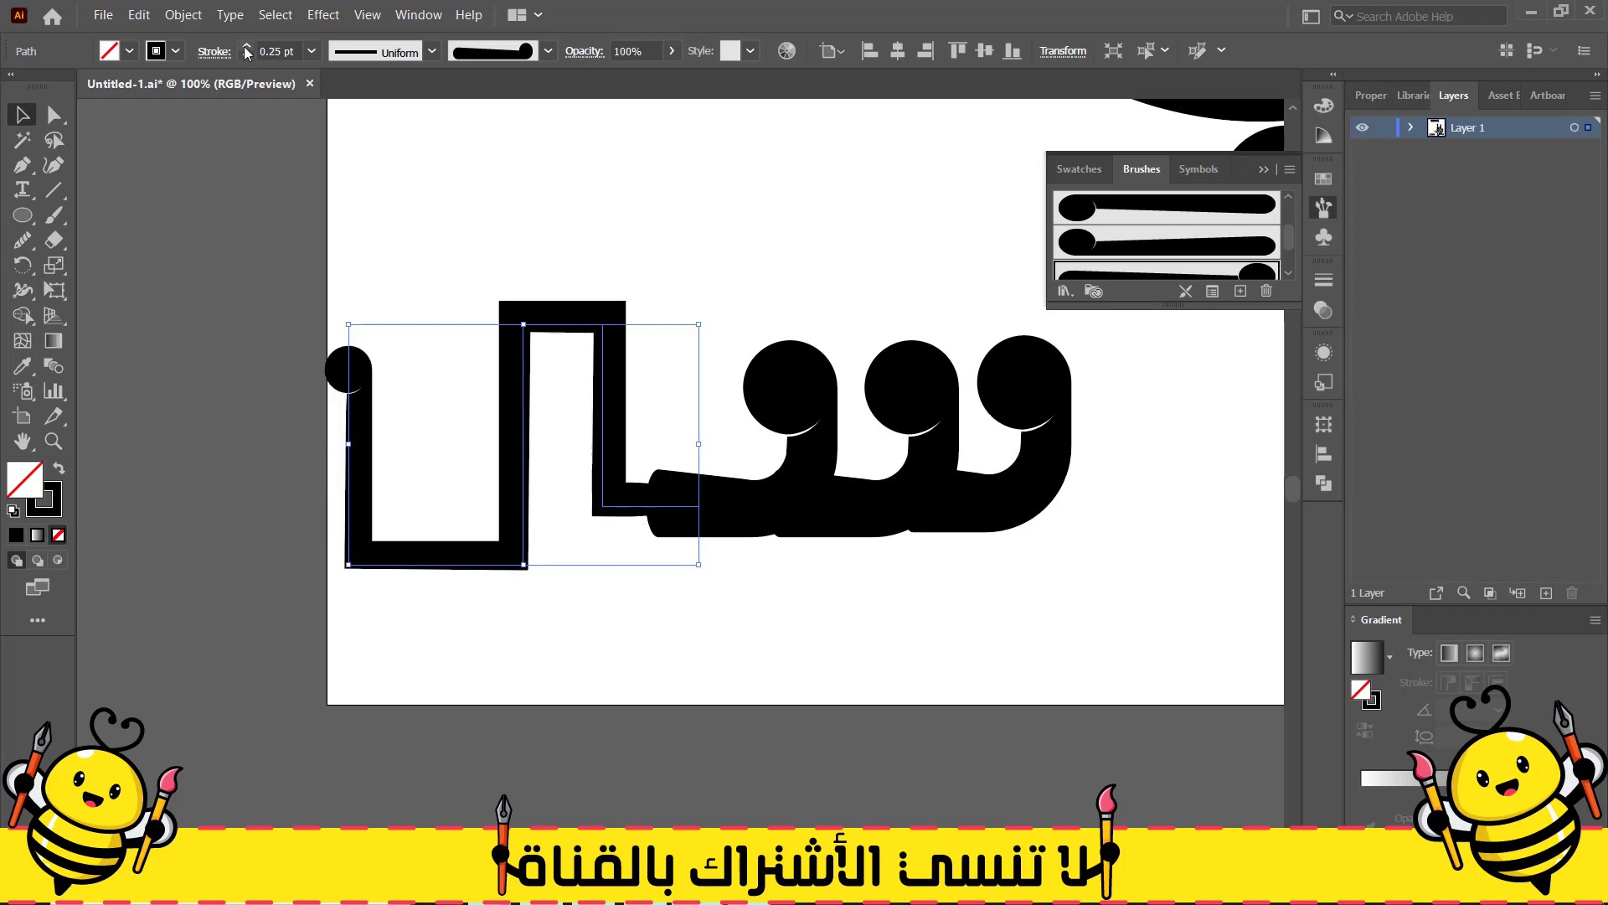
left_click(247, 47)
mouse_move(434, 327)
left_mouse_down()
mouse_move(647, 243)
mouse_move(634, 270)
left_mouse_up()
left_click_drag(550, 318, 552, 336)
Round the stepped path's lower corner where it joins the teeth
key("a")
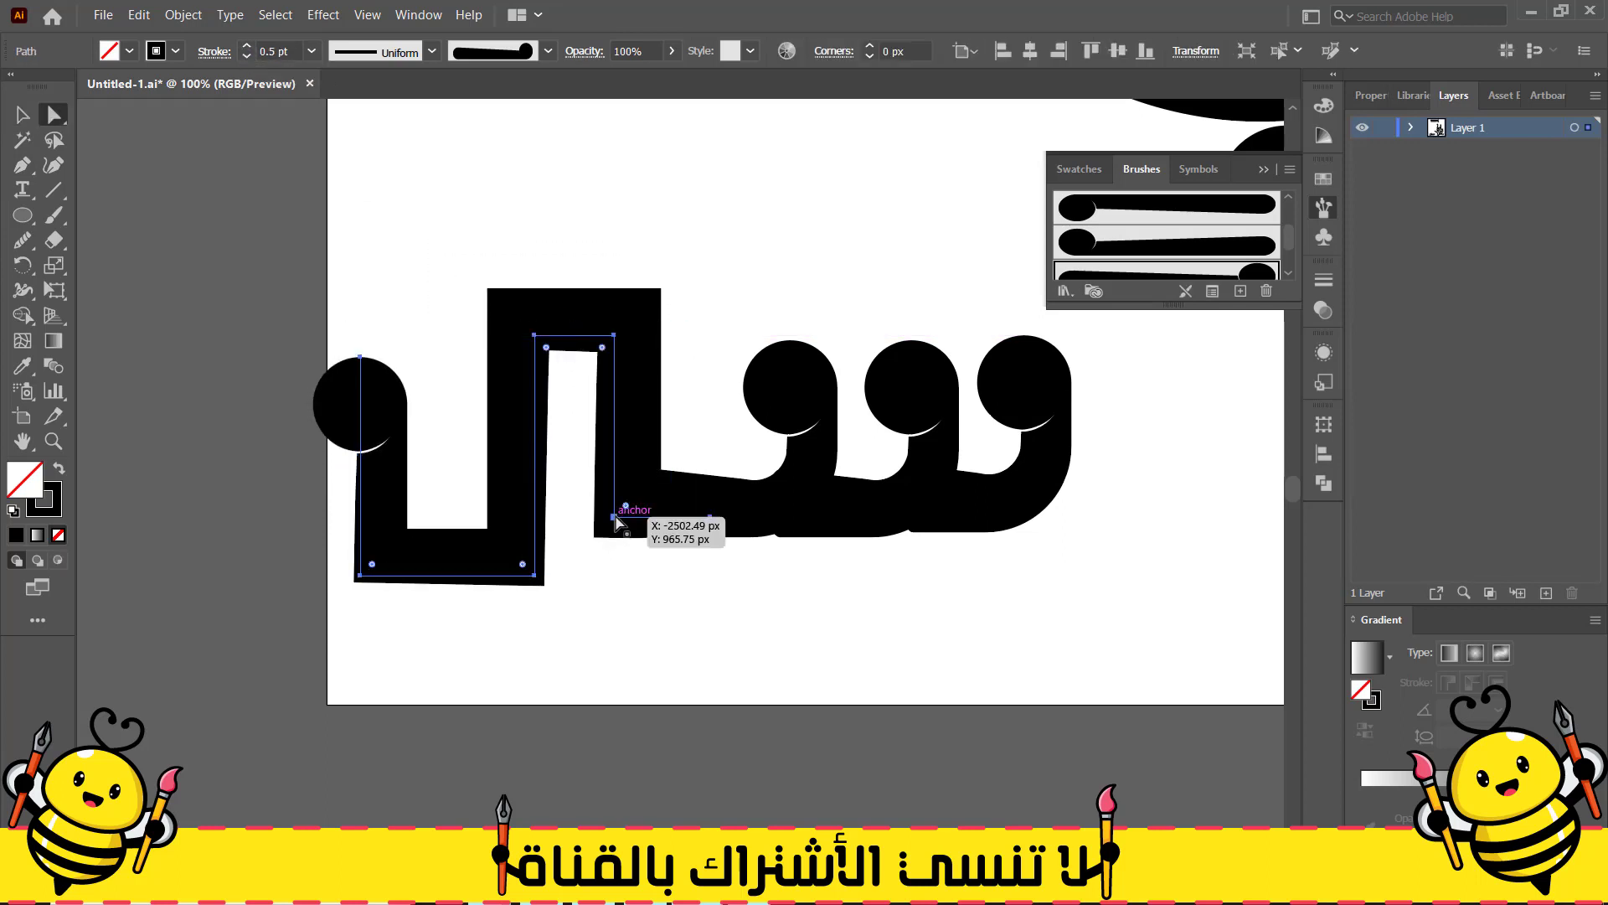
left_click(615, 517)
left_click_drag(628, 504, 643, 490)
Try rounding the top corners of the stepped path's arch
mouse_move(715, 250)
left_mouse_down()
mouse_move(512, 373)
mouse_move(574, 377)
left_mouse_up()
left_click_drag(341, 617, 568, 538)
left_click(284, 624)
left_click_drag(285, 630, 431, 330)
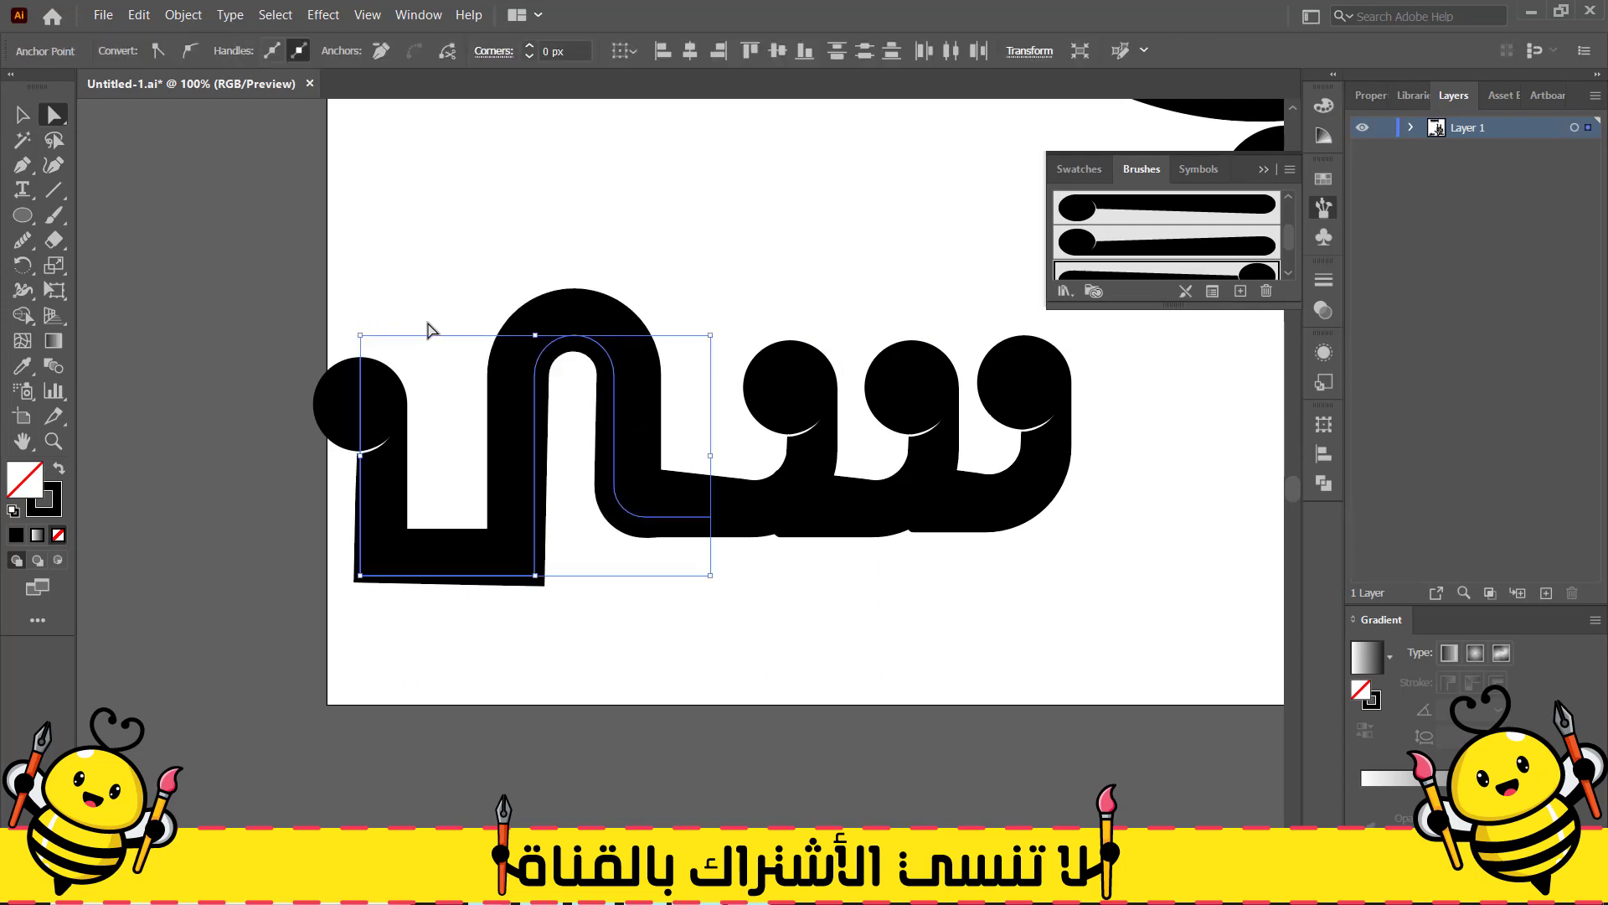
key("ctrl+z")
Shift the anchors of the ball-ended leg to the right to narrow the bowl
key("shift+Right")
key("shift+Right")
key("shift+Right")
key("shift+Right")
key("shift+Right")
key("shift+Right")
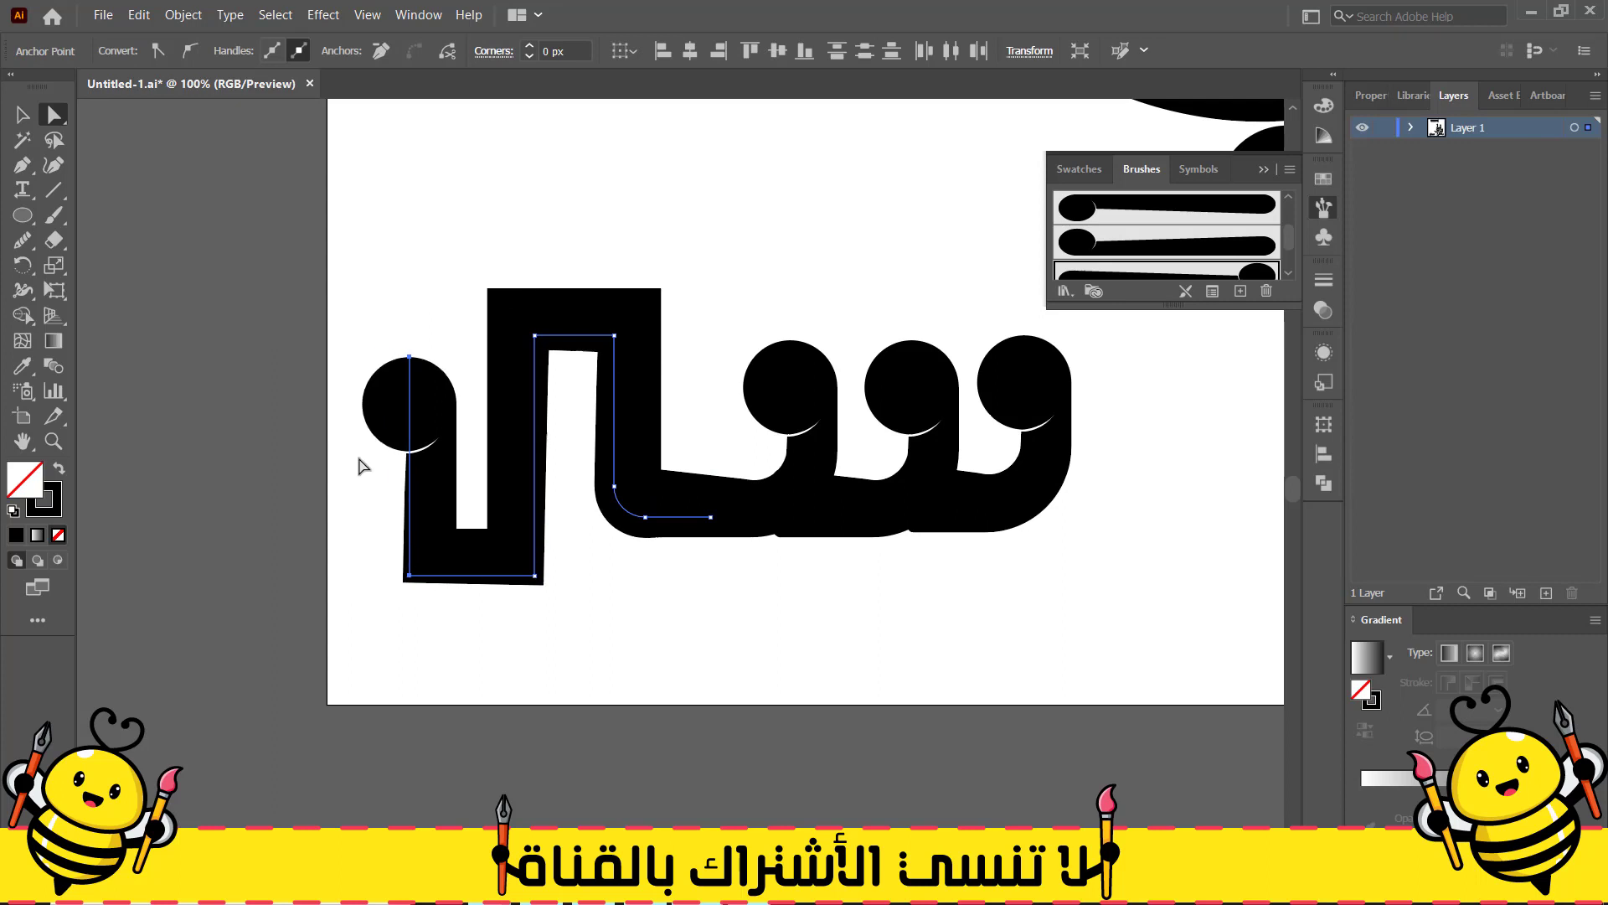
Shift the bowl and the arch's left leg to the right to narrow the arch
left_click_drag(352, 601, 573, 237)
key("shift+Right")
key("shift+Right")
key("shift+Right")
left_click(469, 281)
Round the arch's top corners and the bowl's bottom corners into full curves
left_click_drag(741, 229, 492, 384)
left_click_drag(573, 350, 586, 371)
left_click_drag(395, 638, 573, 546)
left_click_drag(544, 562, 470, 453)
left_click(423, 537)
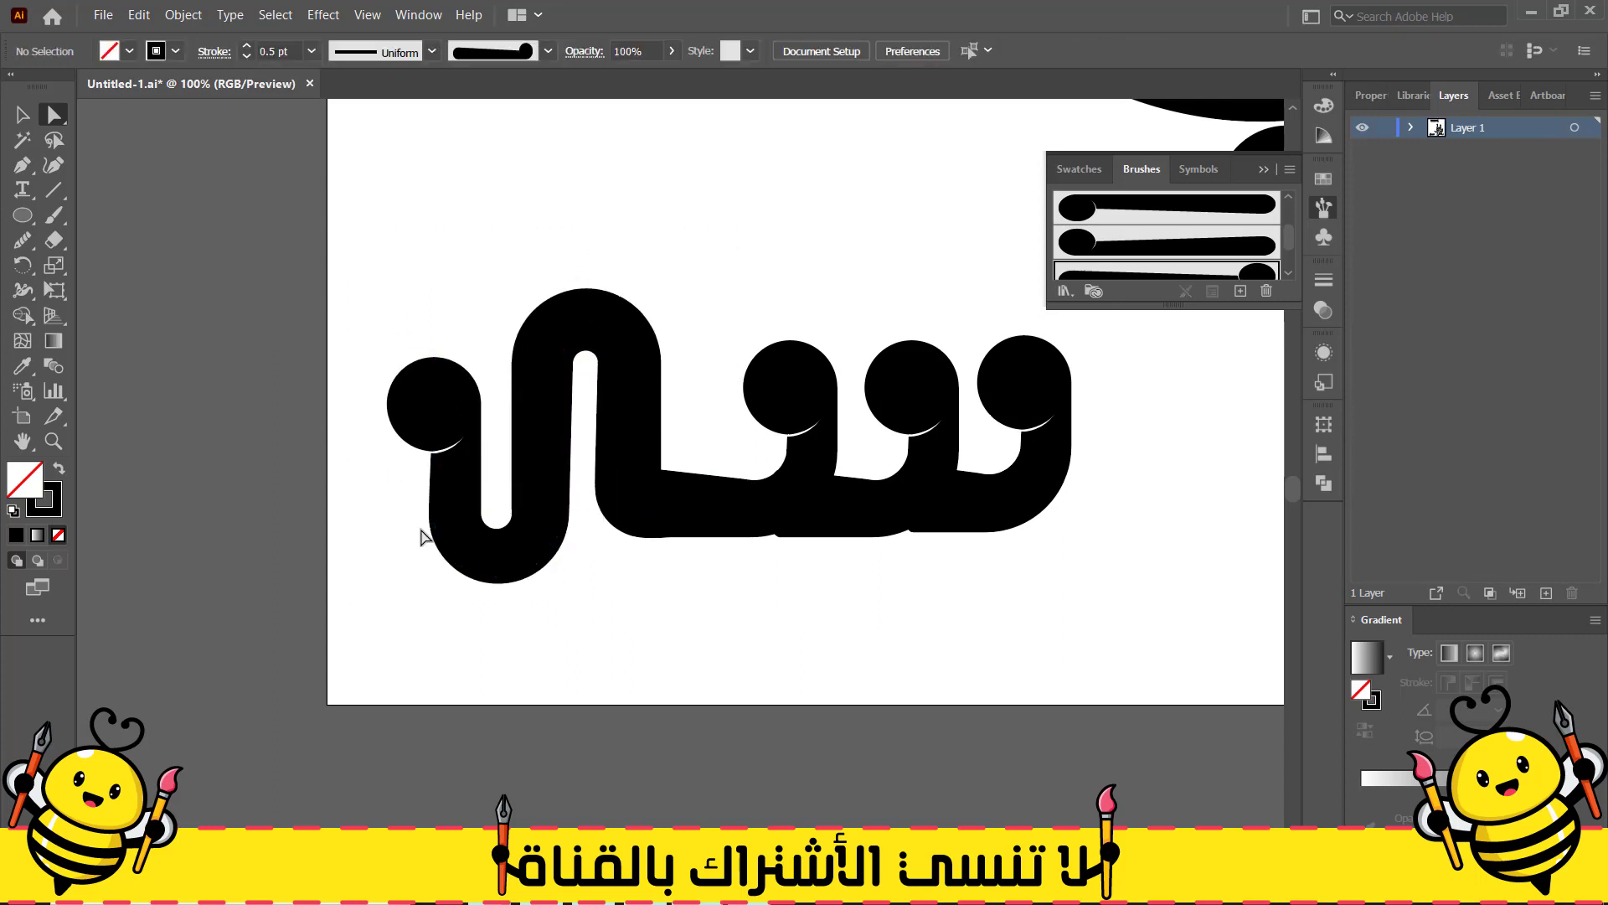
Enlarge the finished toothed letter group and move it next to the third word's mirrored stroke
left_click_drag(385, 618, 1138, 362)
left_click(1133, 486)
scroll(1134, 490, "down", 2)
left_click_drag(1134, 490, 654, 532)
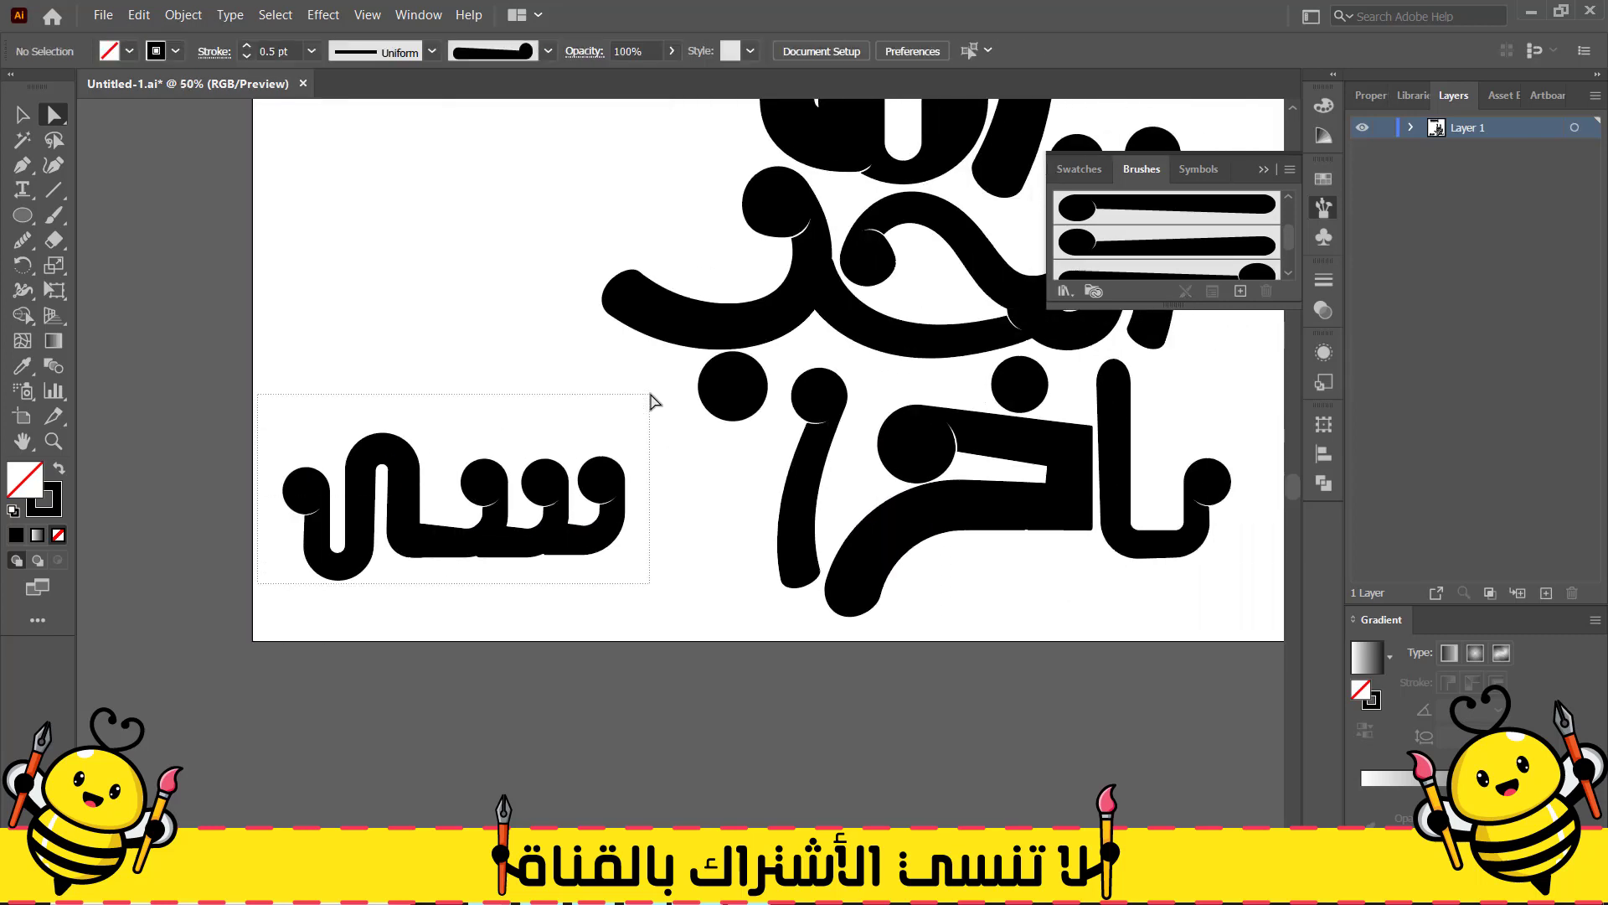
left_click_drag(650, 394, 652, 394)
key("v")
left_click_drag(614, 570, 703, 624)
left_click_drag(583, 561, 630, 558)
left_click(535, 352)
Select the complete third word and scale it down proportionally below the second word
left_click_drag(283, 623, 1072, 511)
scroll(1072, 511, "down", 1)
left_click_drag(1155, 412, 1041, 460)
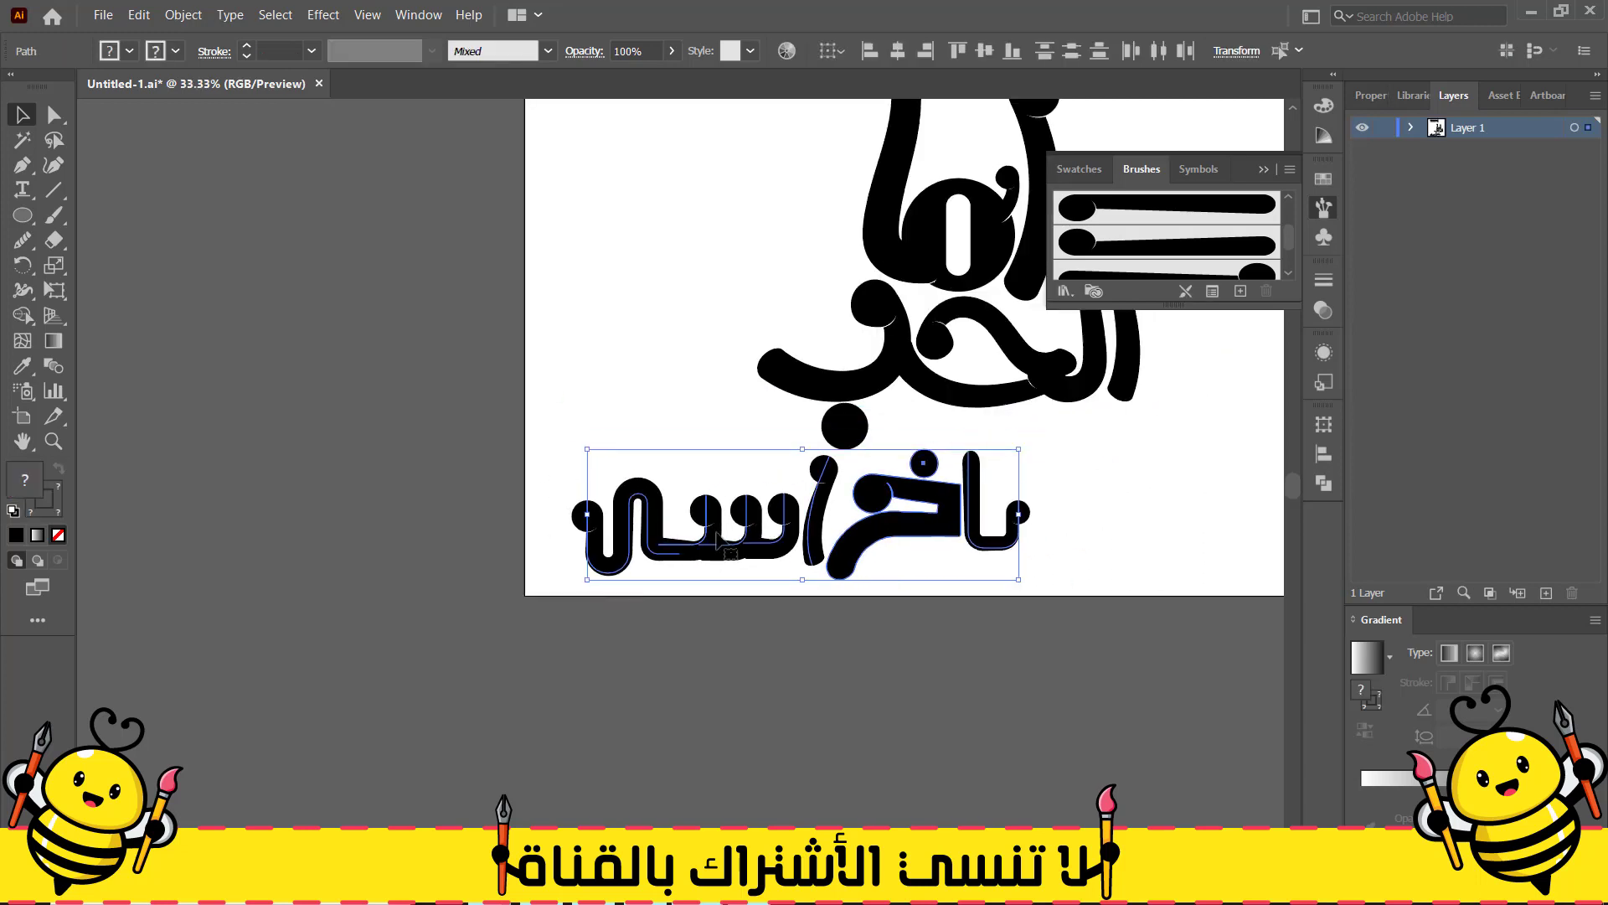
Move the third word to the right so it sits beneath the second word
left_click_drag(717, 550, 880, 518)
left_click(1131, 560)
left_click_drag(1135, 559, 849, 583)
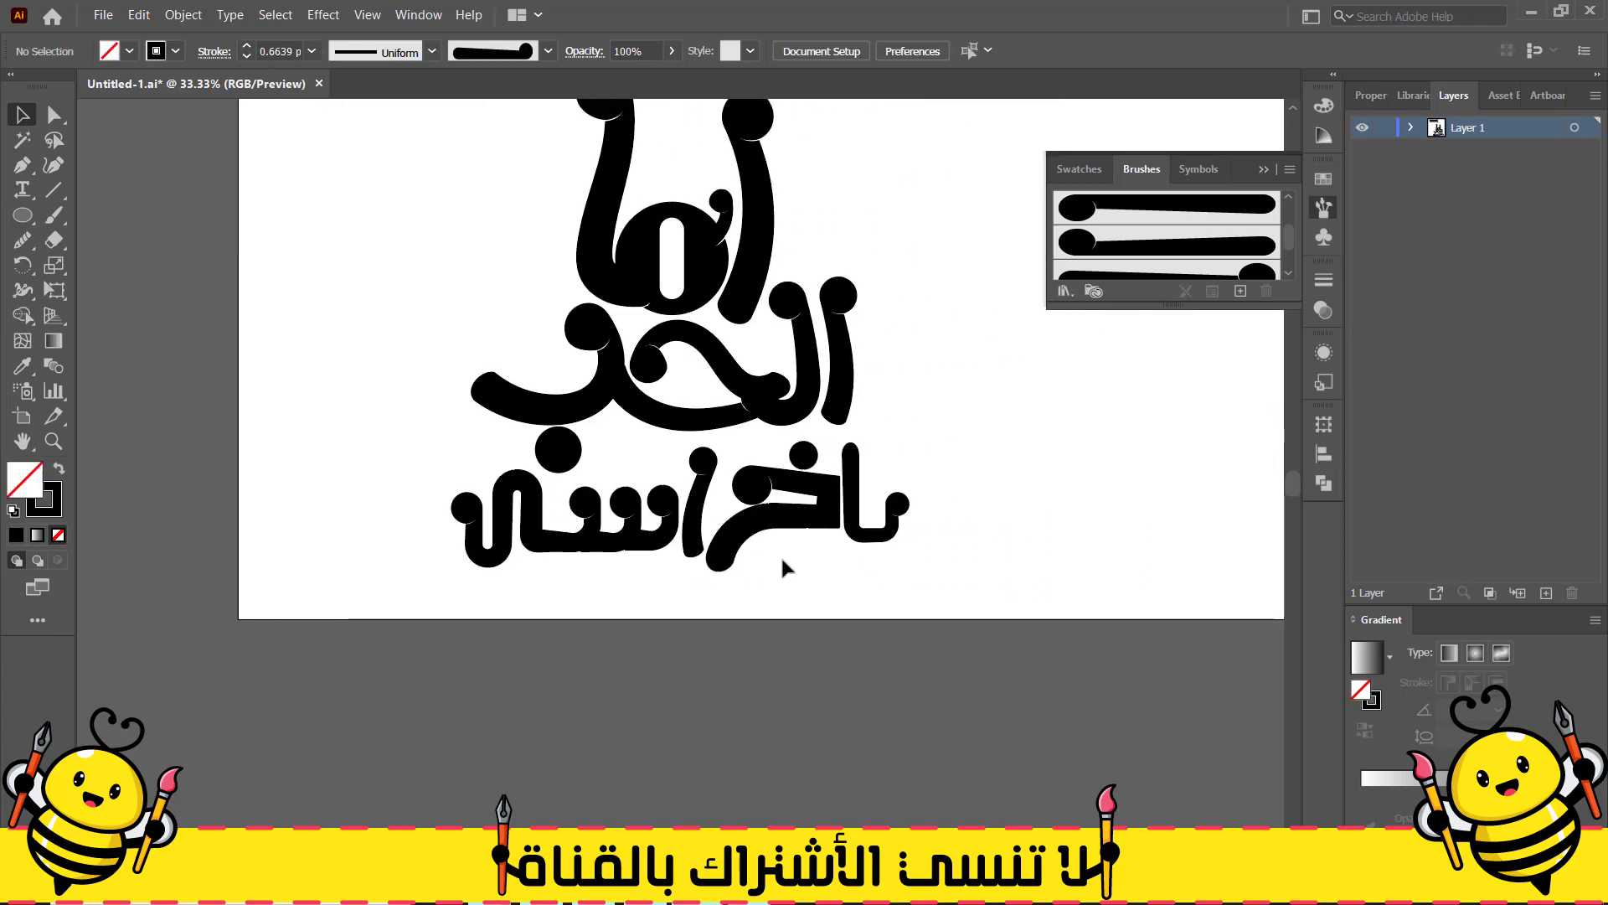
scroll(556, 560, "up", 4)
left_click(668, 488)
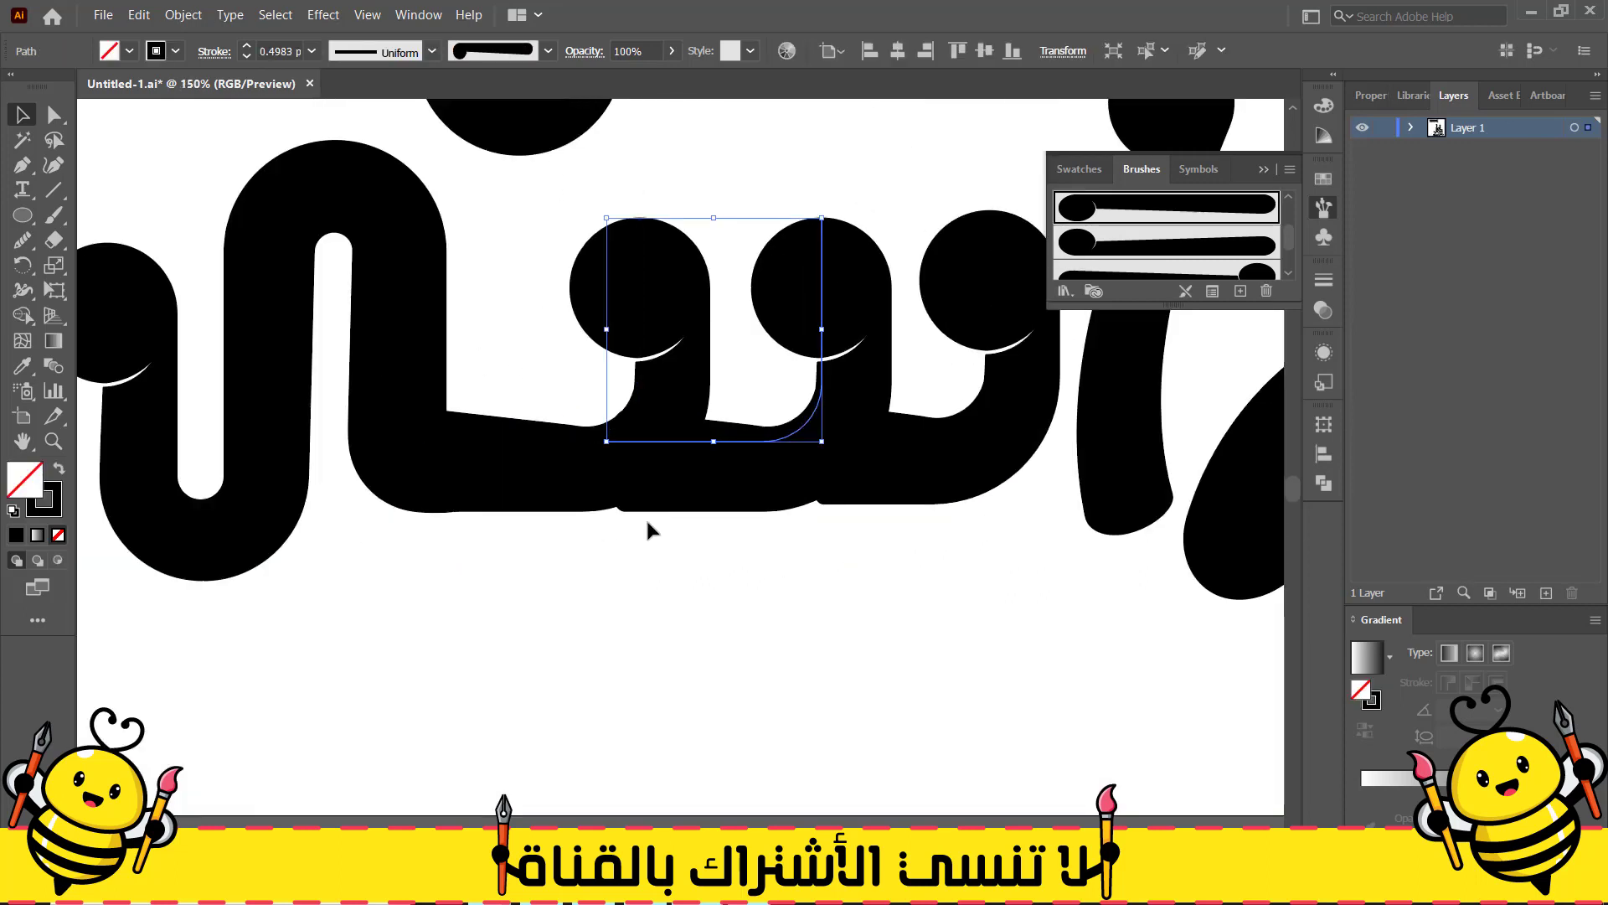
left_click(569, 551)
left_click(648, 506)
left_click(532, 552)
Place three small round dots in a row above the third word's three teeth
scroll(532, 552, "down", 1)
left_click_drag(529, 232, 790, 248)
left_click_drag(853, 305, 585, 308)
left_click_drag(528, 206, 318, 172)
left_click(407, 212)
scroll(407, 213, "down", 2)
left_click_drag(588, 186, 471, 311)
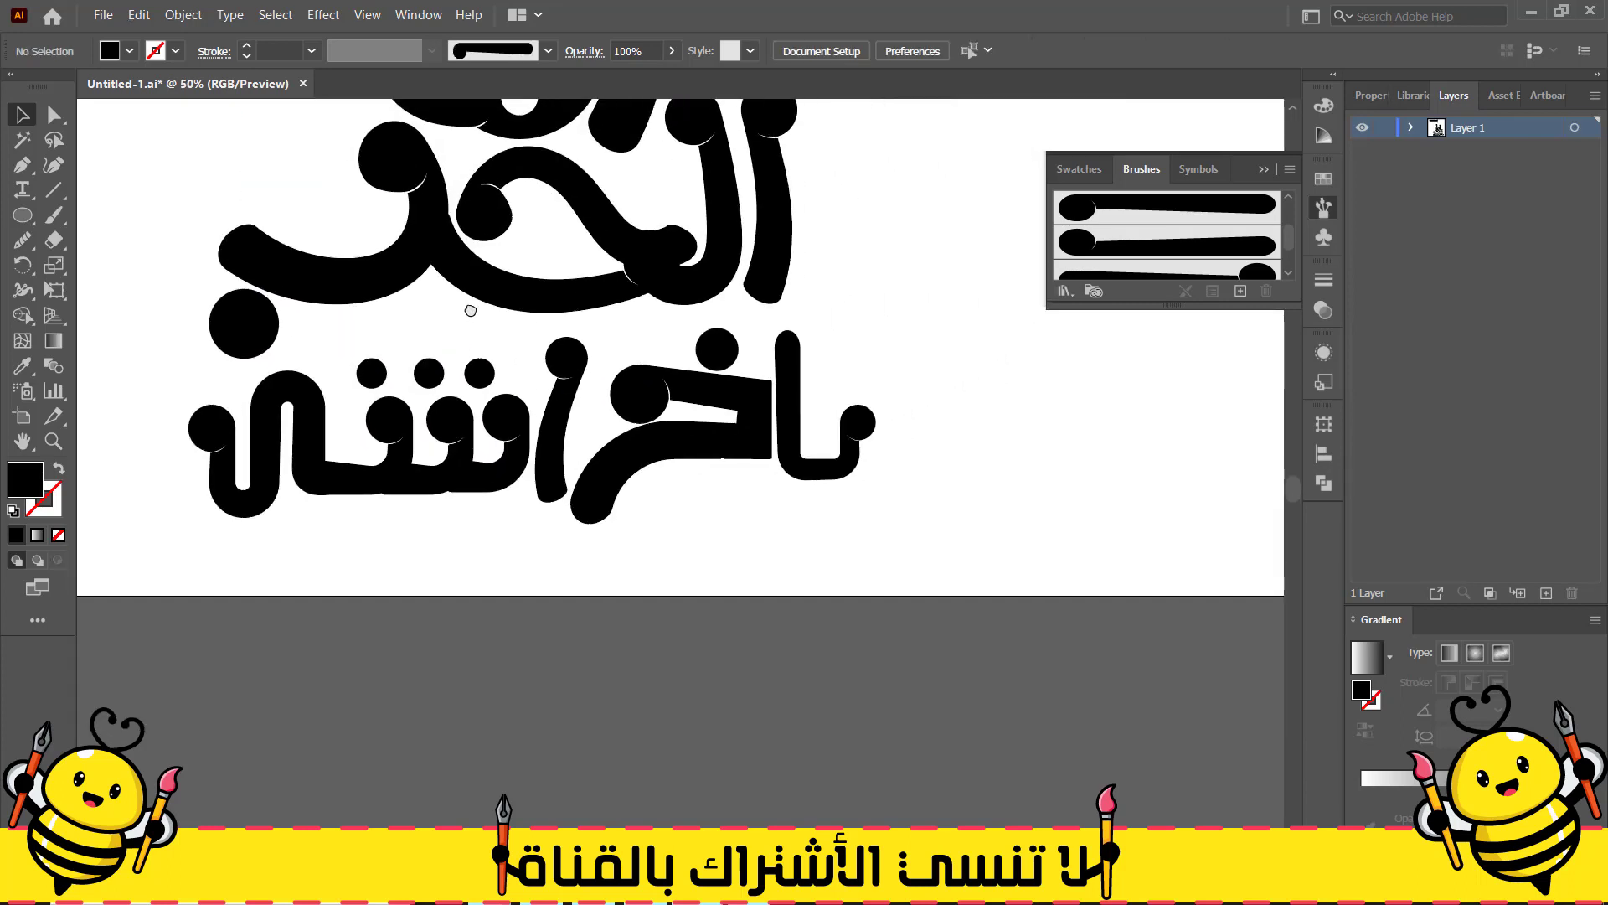
Move the second word's dot aside and even out the spacing of the three dots above the third word's teeth
left_click_drag(236, 330, 140, 308)
left_click(546, 444)
scroll(436, 377, "up", 1)
left_click_drag(430, 375, 438, 375)
left_click_drag(355, 375, 535, 343)
left_click(529, 332)
left_click_drag(362, 376, 366, 377)
scroll(412, 399, "up", 4)
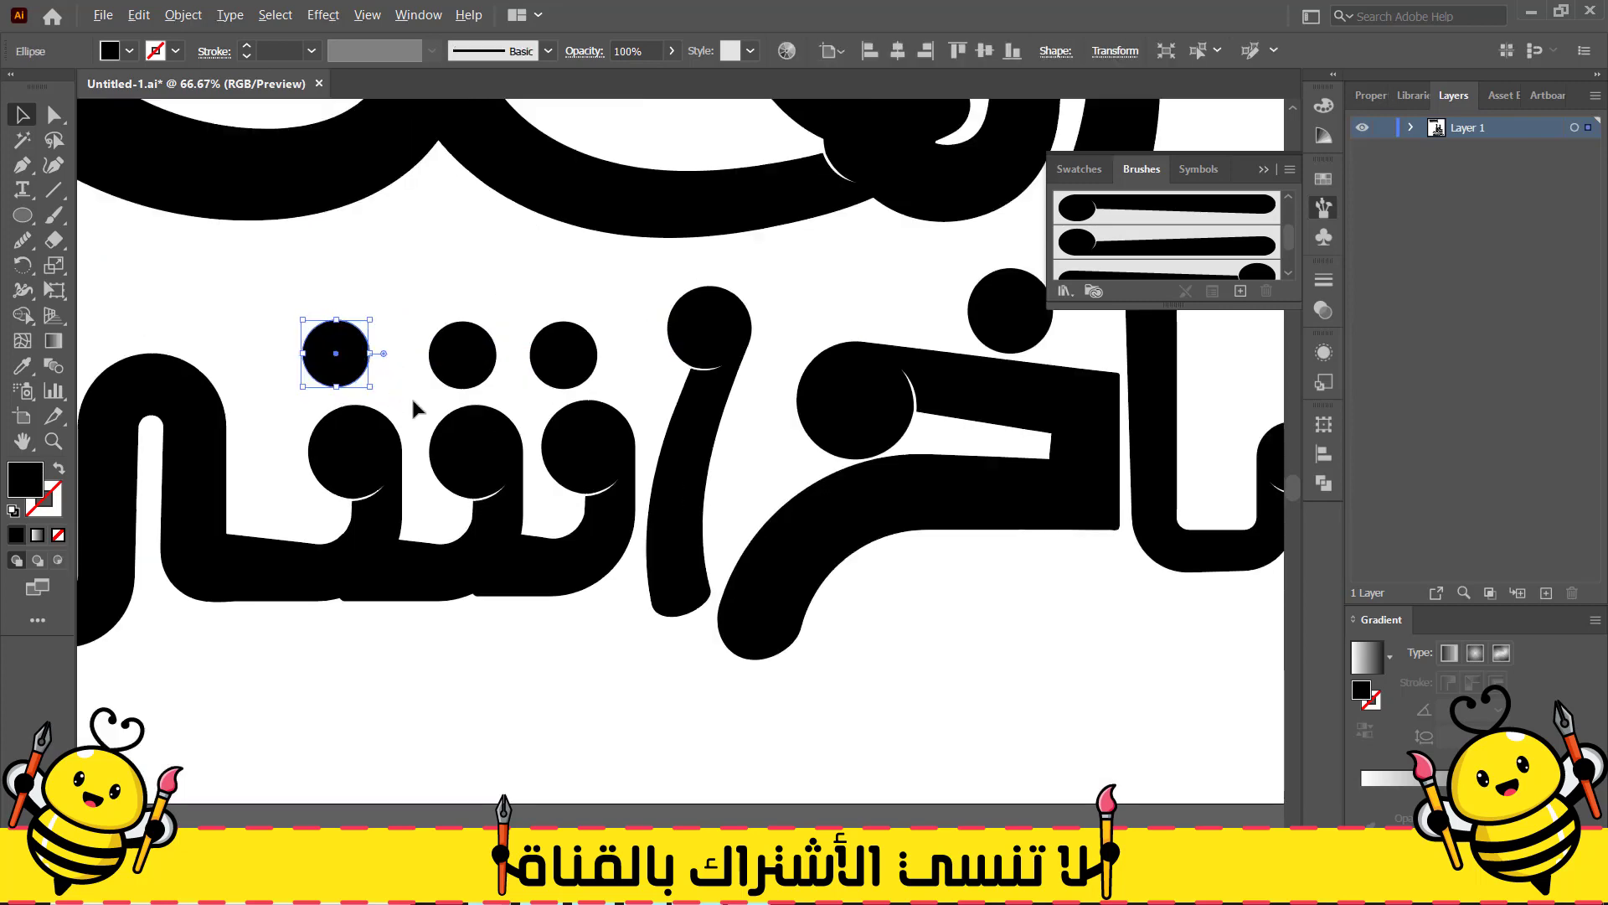
left_click_drag(237, 303, 921, 262)
left_click(721, 151)
Shrink the second word's dot and move it back in beneath the word's long curved tail
scroll(720, 151, "down", 4)
left_click_drag(718, 144, 589, 292)
left_click_drag(295, 254, 382, 273)
left_click(589, 275)
Set the third word's rightmost letter stroke to 0.5 pt and nudge the letter up slightly
scroll(779, 541, "down", 1)
left_click_drag(897, 548, 749, 583)
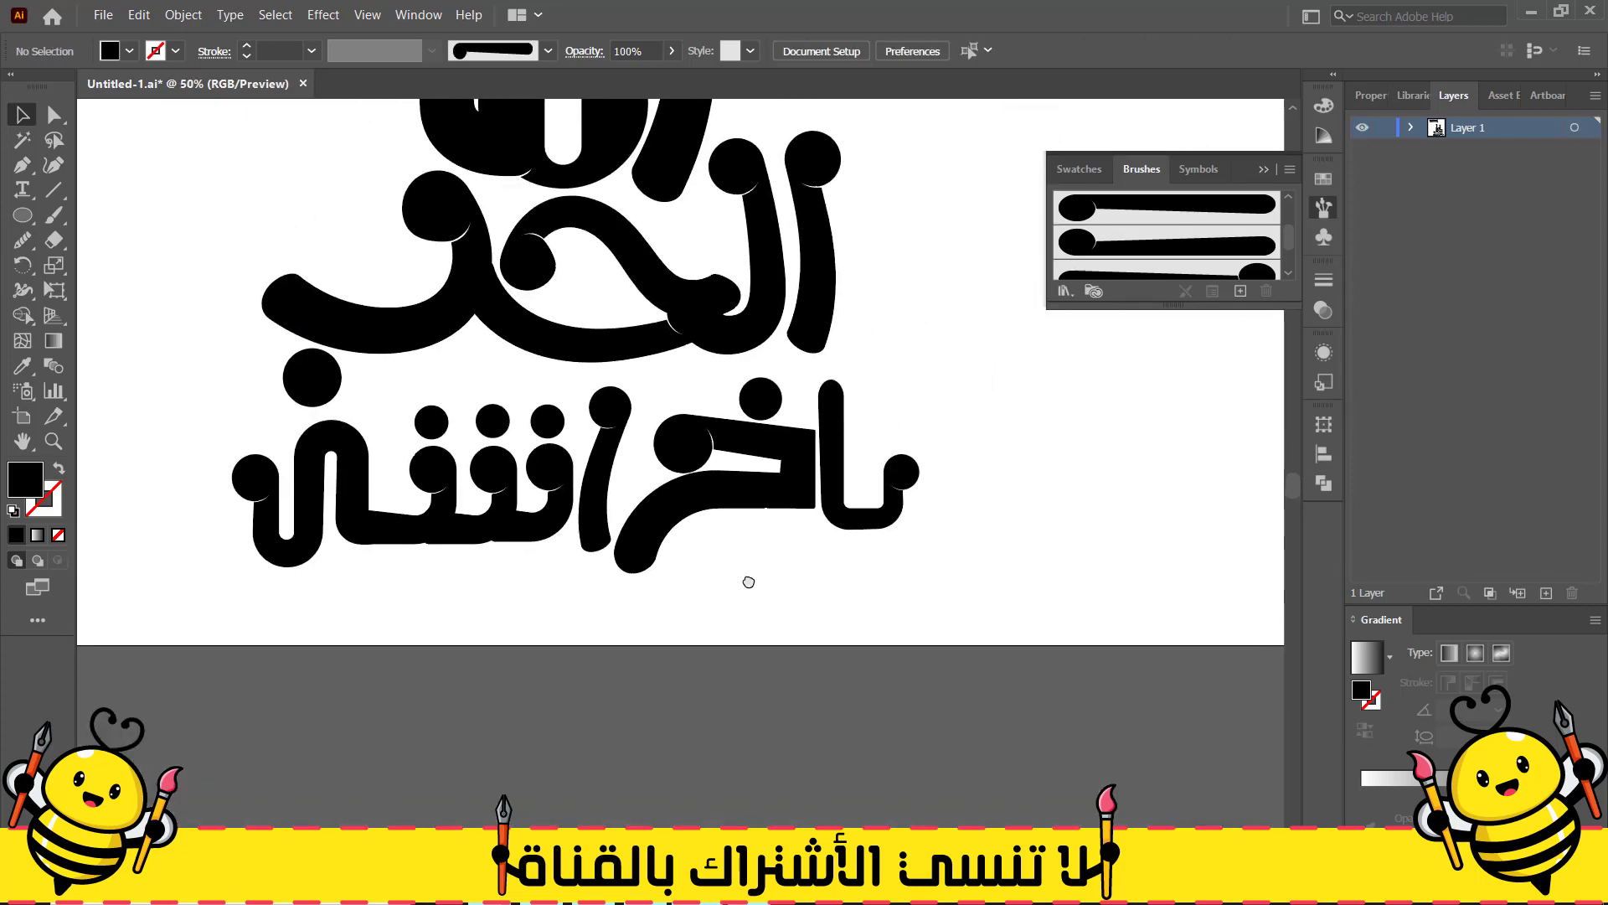
left_click(898, 517)
left_click(248, 46)
left_click(246, 58)
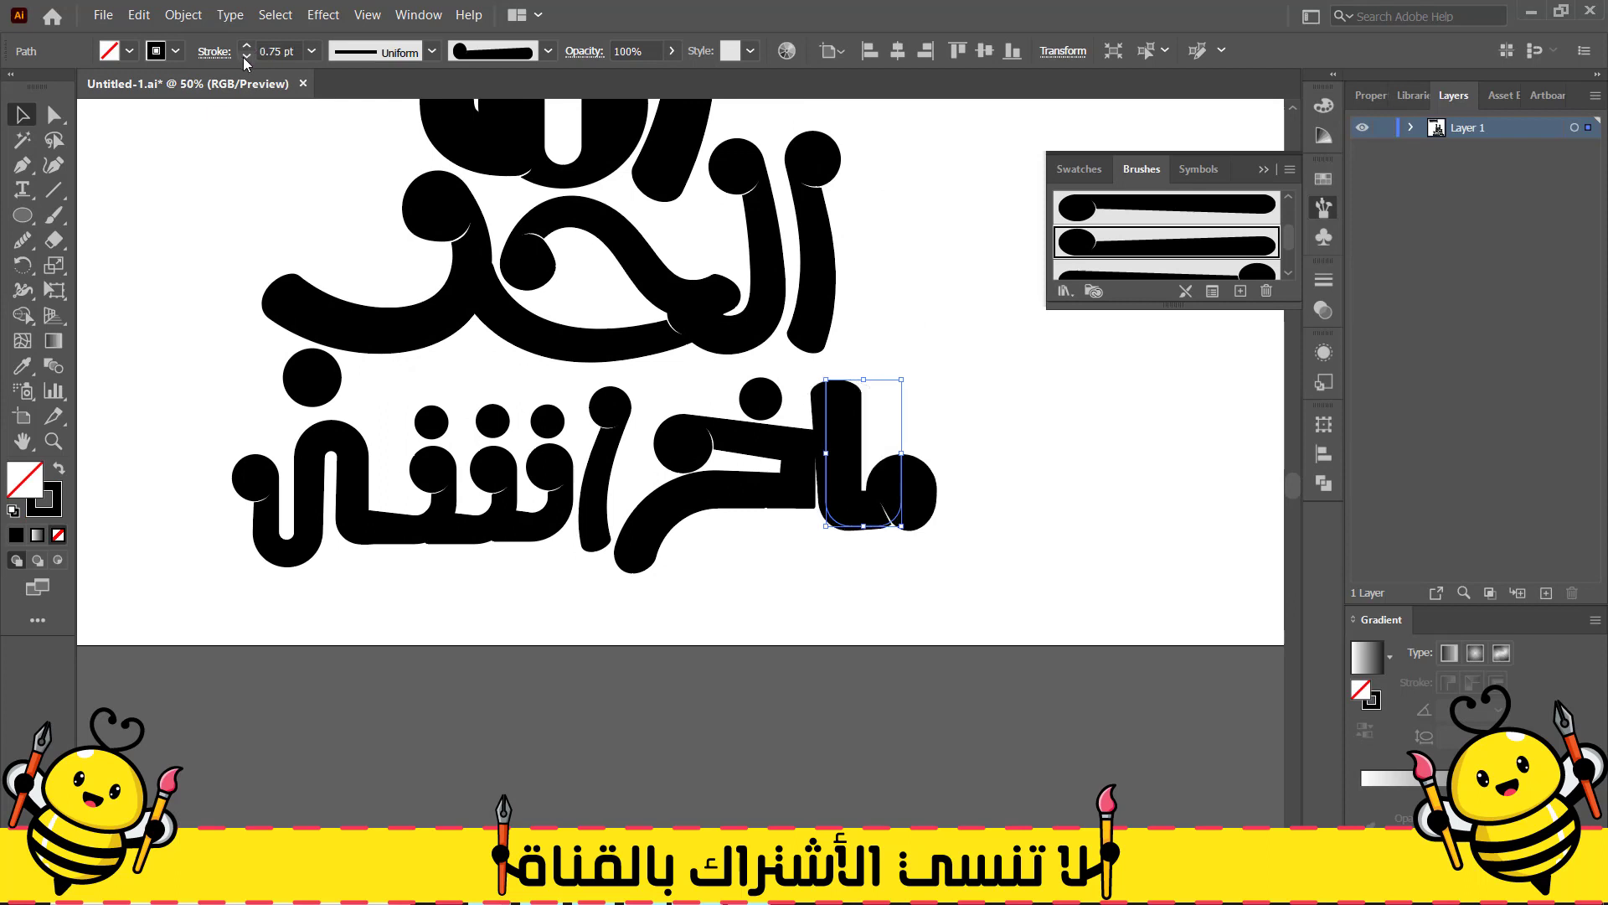
left_click(246, 59)
left_click(854, 545)
left_click_drag(857, 510, 863, 495)
Duplicate a small dot to place two beneath the third word's first letter and two stacked beside its final letter
left_click_drag(491, 421, 887, 539)
left_click_drag(888, 546, 919, 535)
left_click_drag(900, 551, 713, 177)
left_click(147, 453)
Scale down the entire three-word lettering and move it up, leaving room below on the artboard
key("ctrl+minus")
left_click_drag(619, 557, 579, 513)
left_click_drag(486, 486, 543, 440)
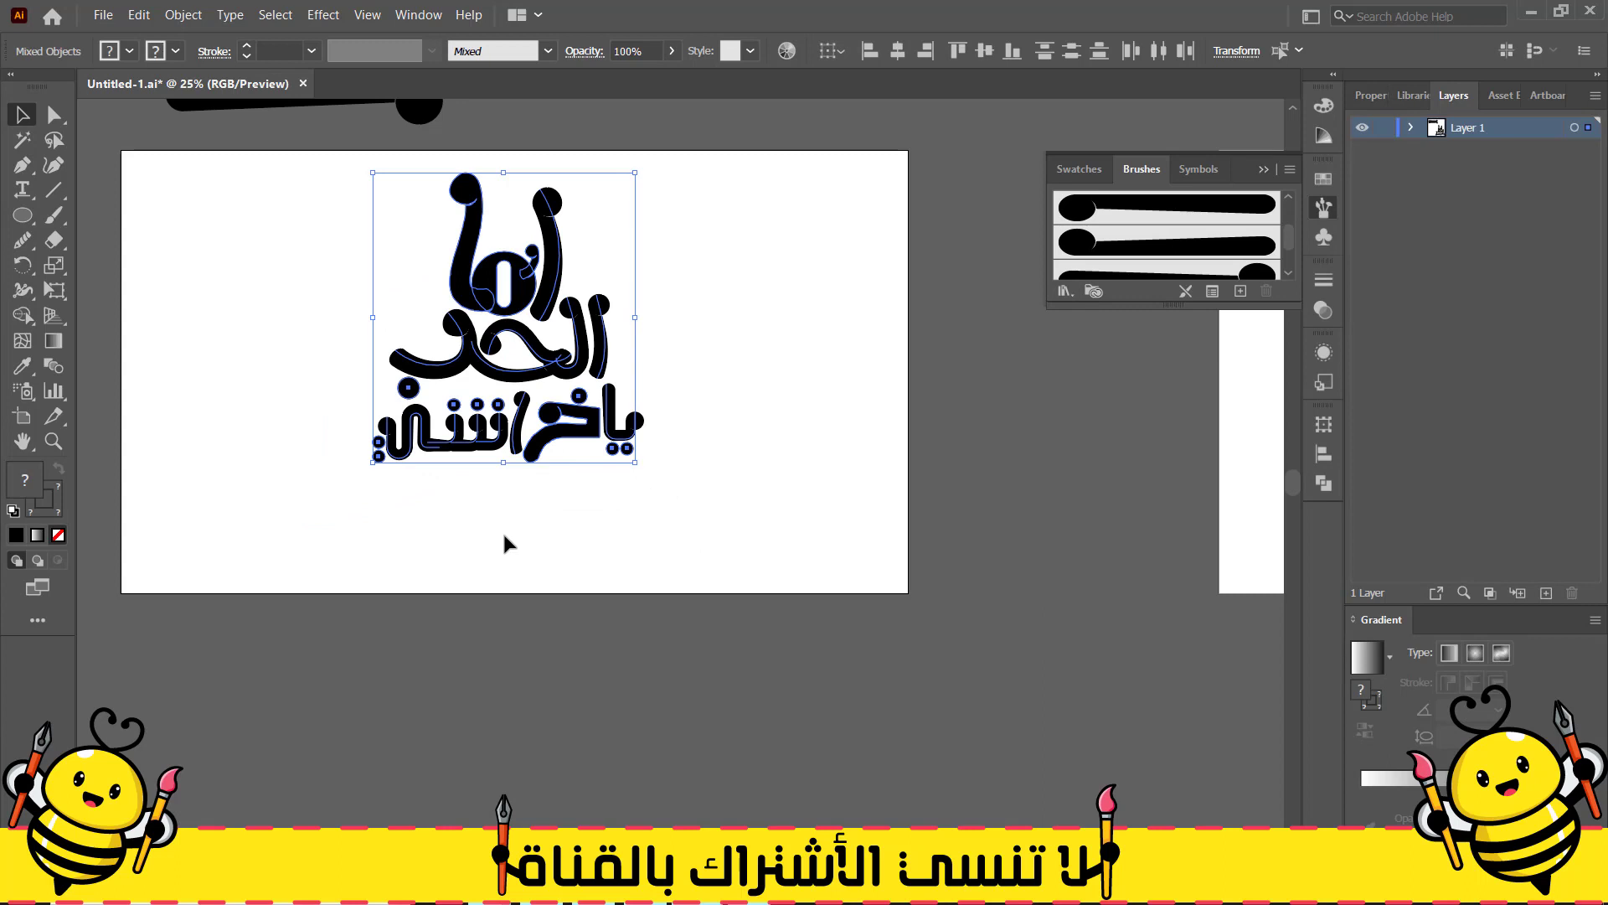
left_click(530, 551)
Draw an angular open C-shaped path with the Pen tool below the third word and apply Art Brush 2
scroll(551, 518, "up", 1)
key("p")
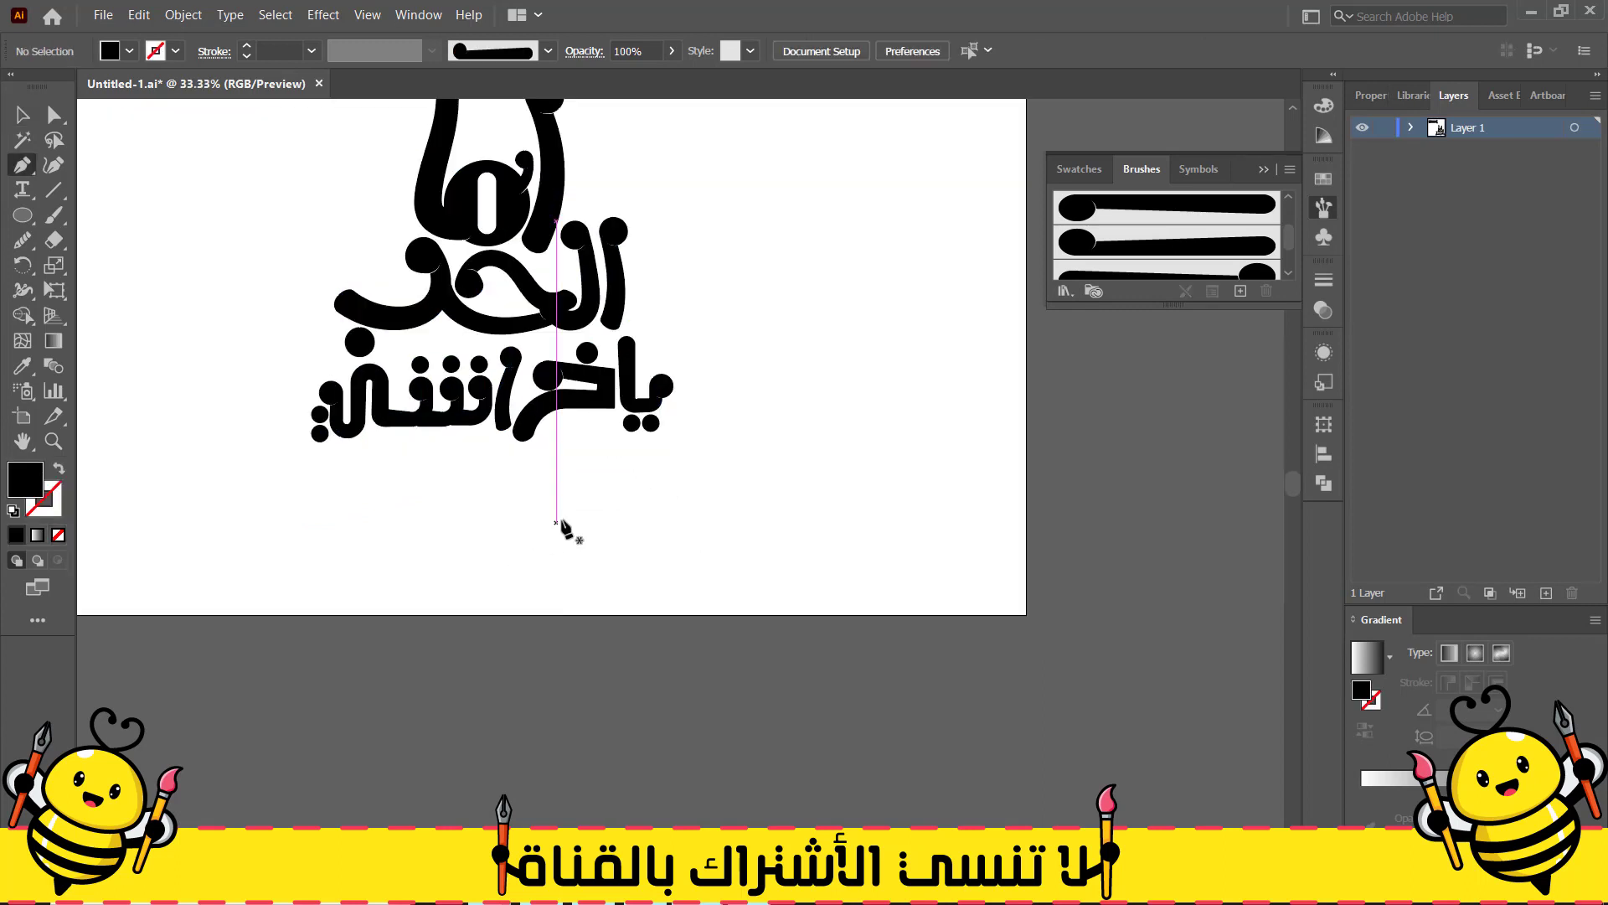
left_click(621, 536)
left_click(621, 478)
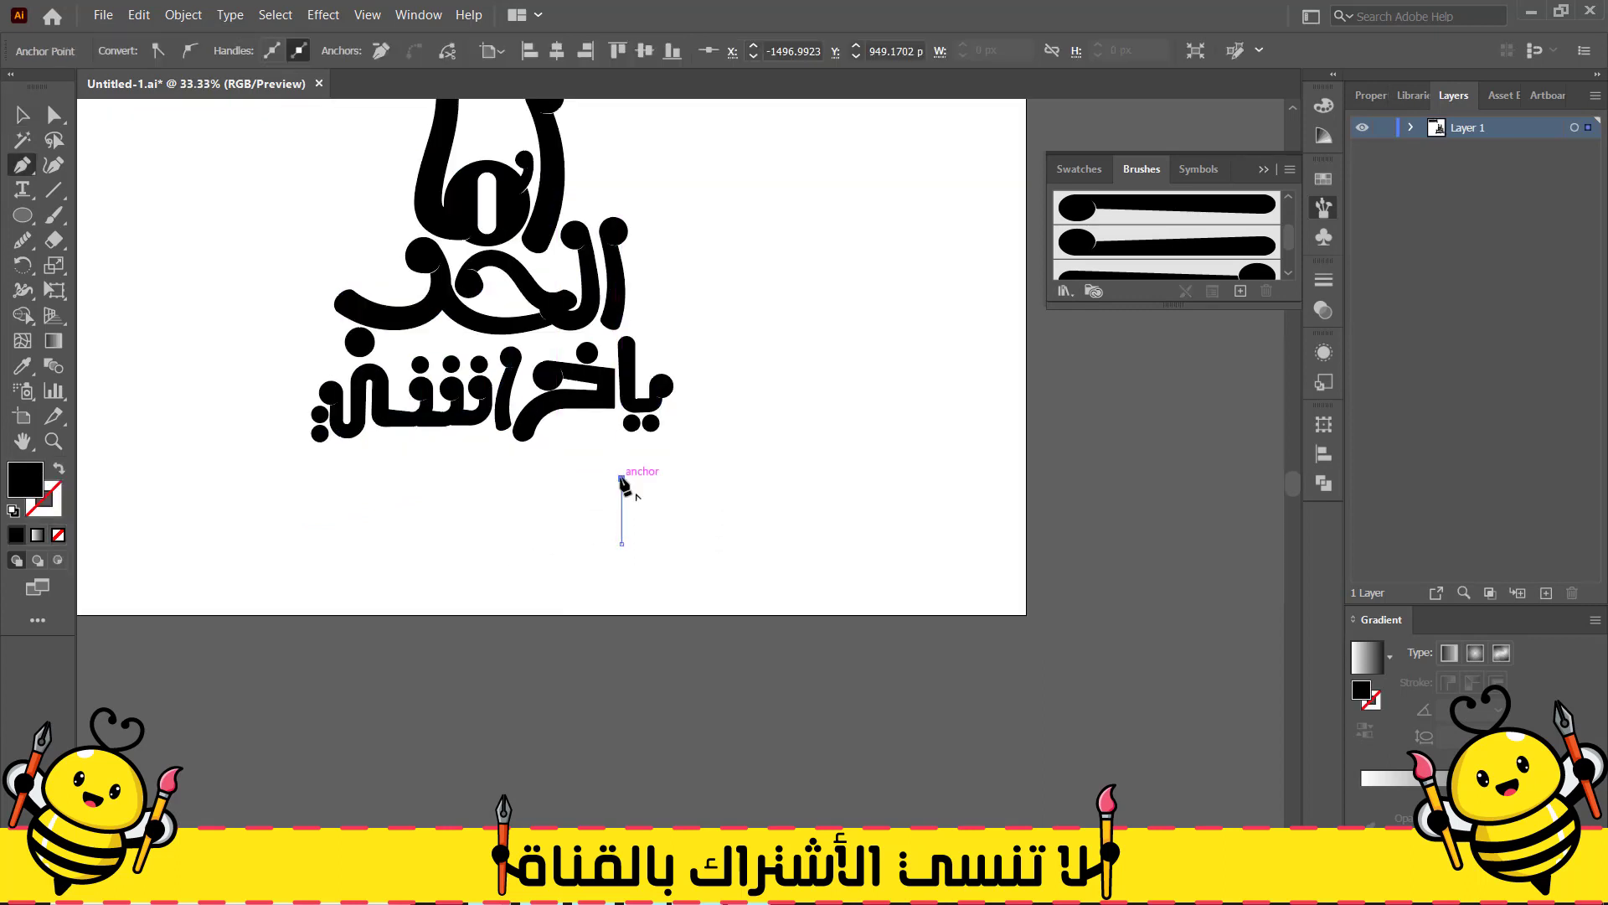
left_click(560, 479)
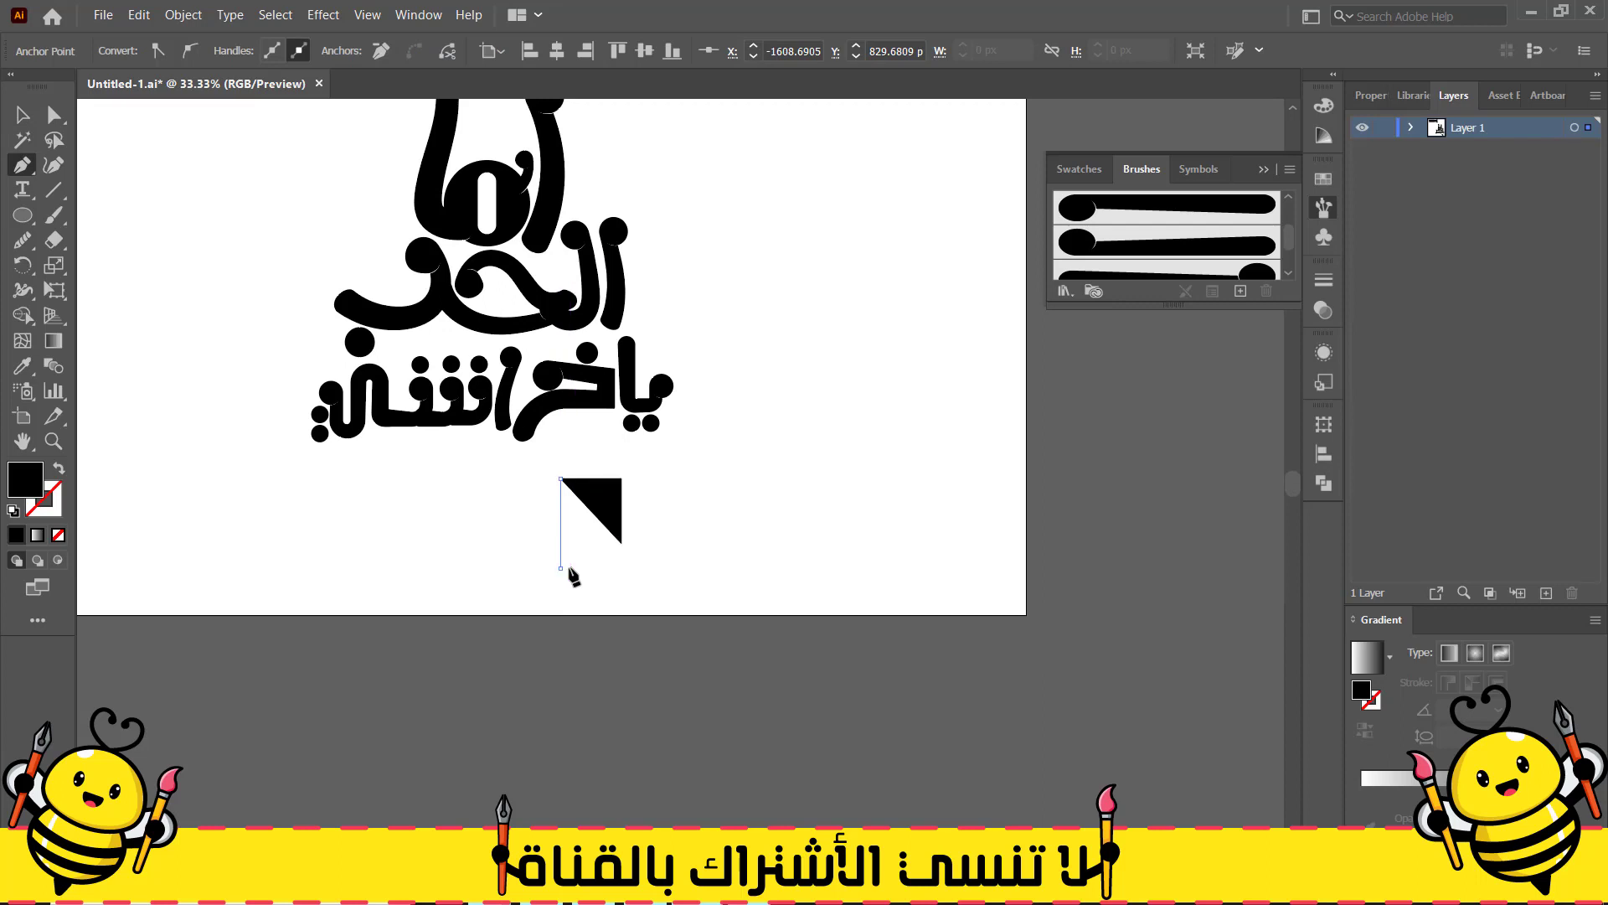
left_click(560, 568)
left_click(1164, 243)
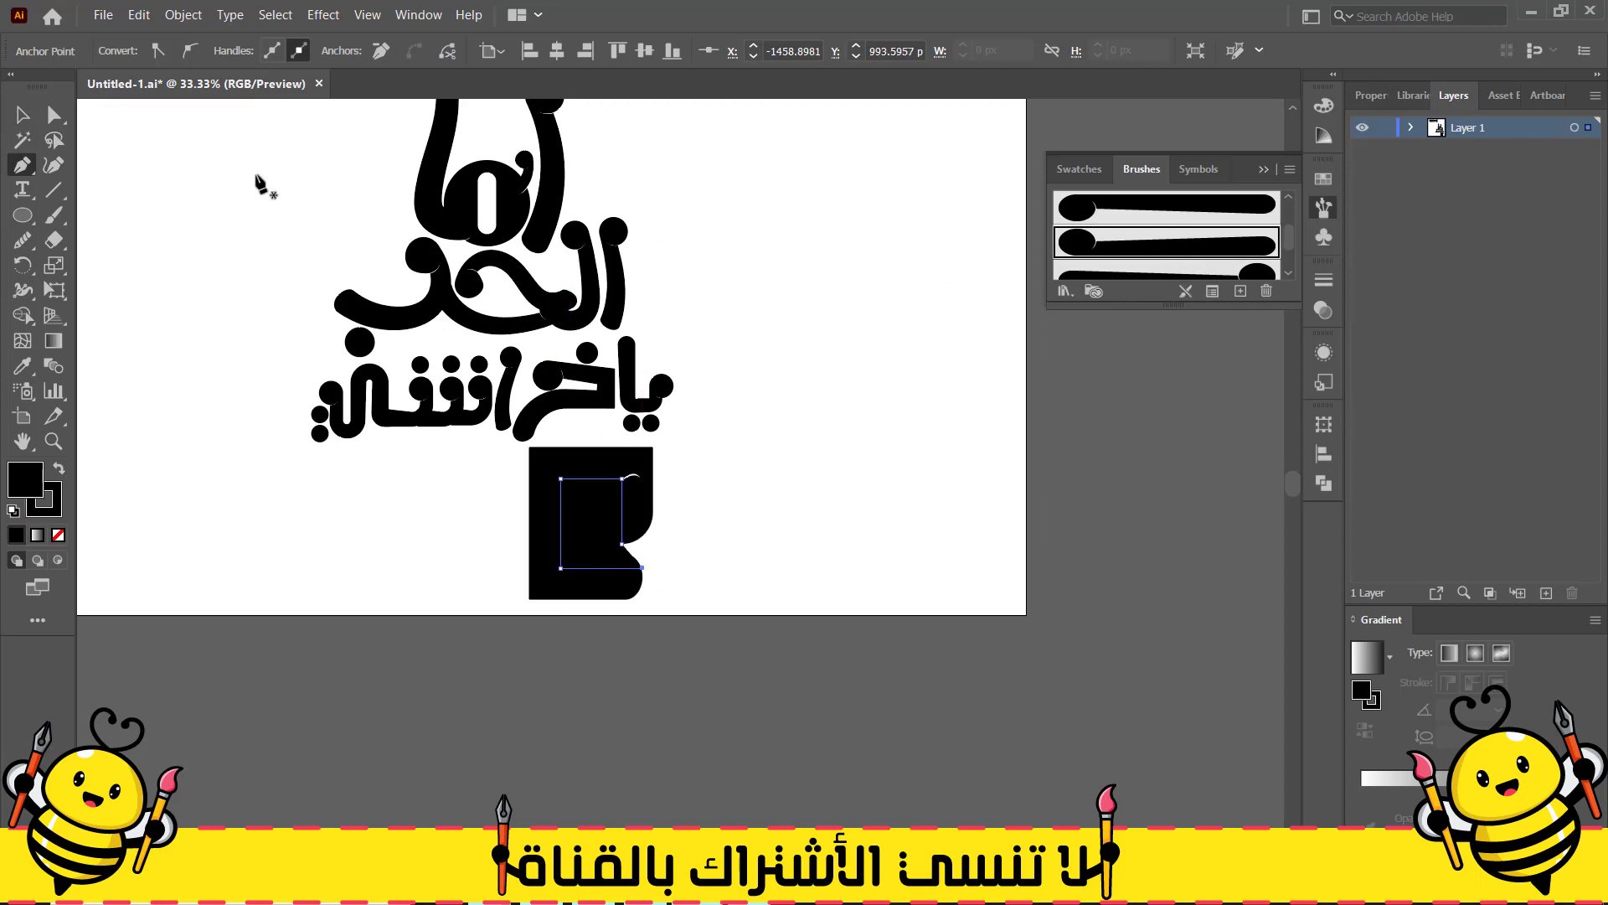
Remove the C-shaped path's fill and set its stroke weight to 0.75 pt
left_click(1321, 283)
left_click(1138, 307)
left_click(1138, 307)
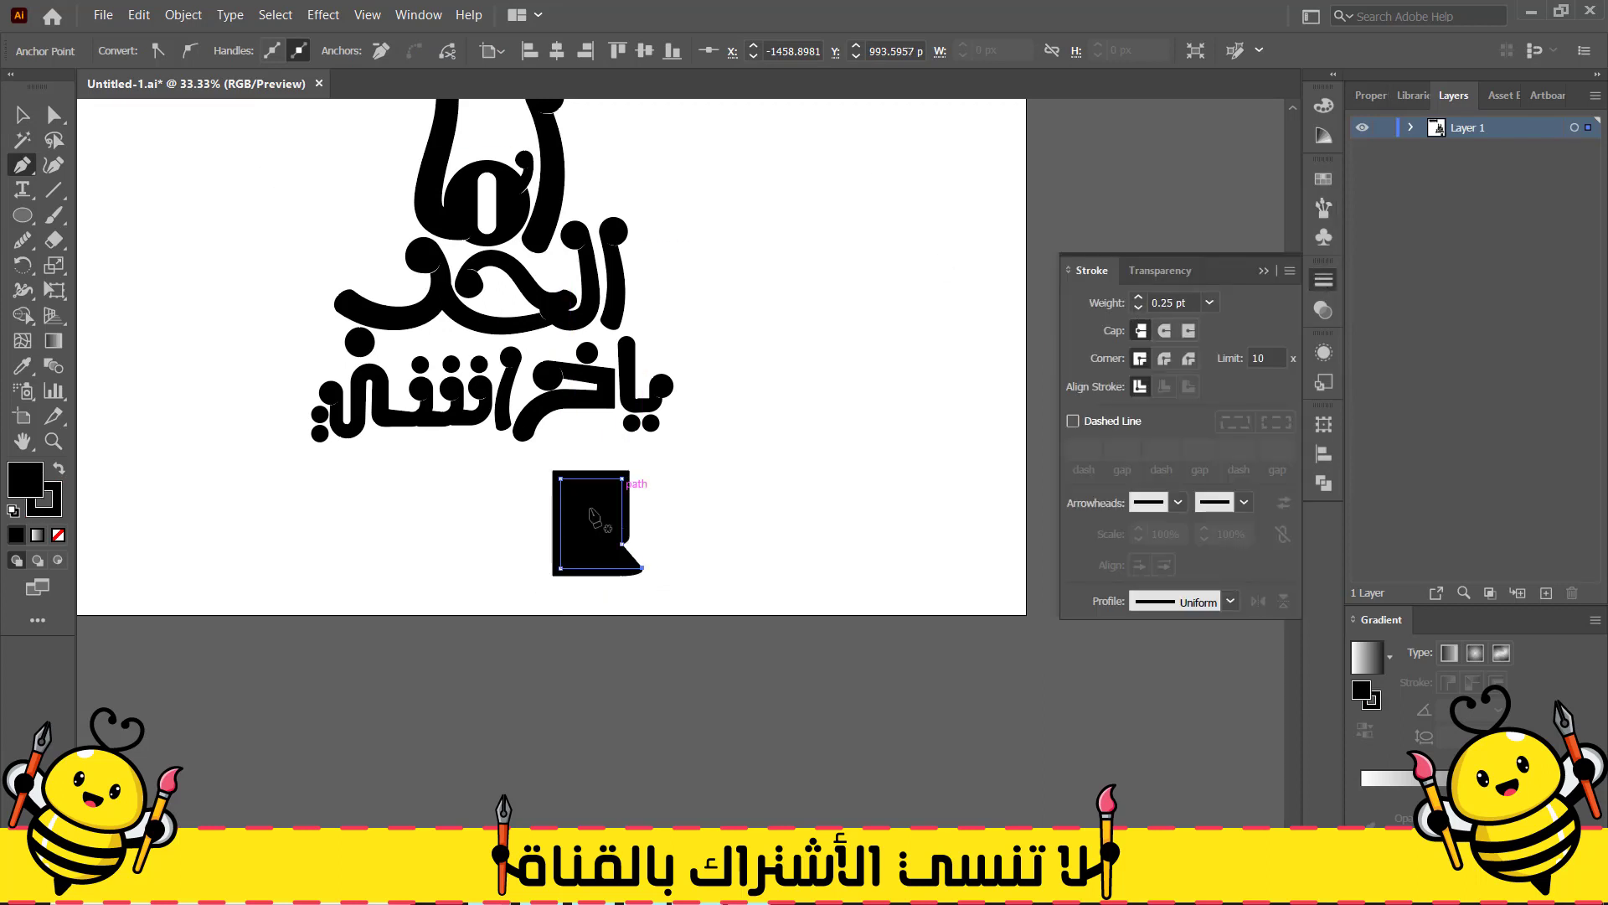
left_click(58, 535)
left_click(1137, 296)
left_click(1137, 295)
scroll(683, 548, "up", 2)
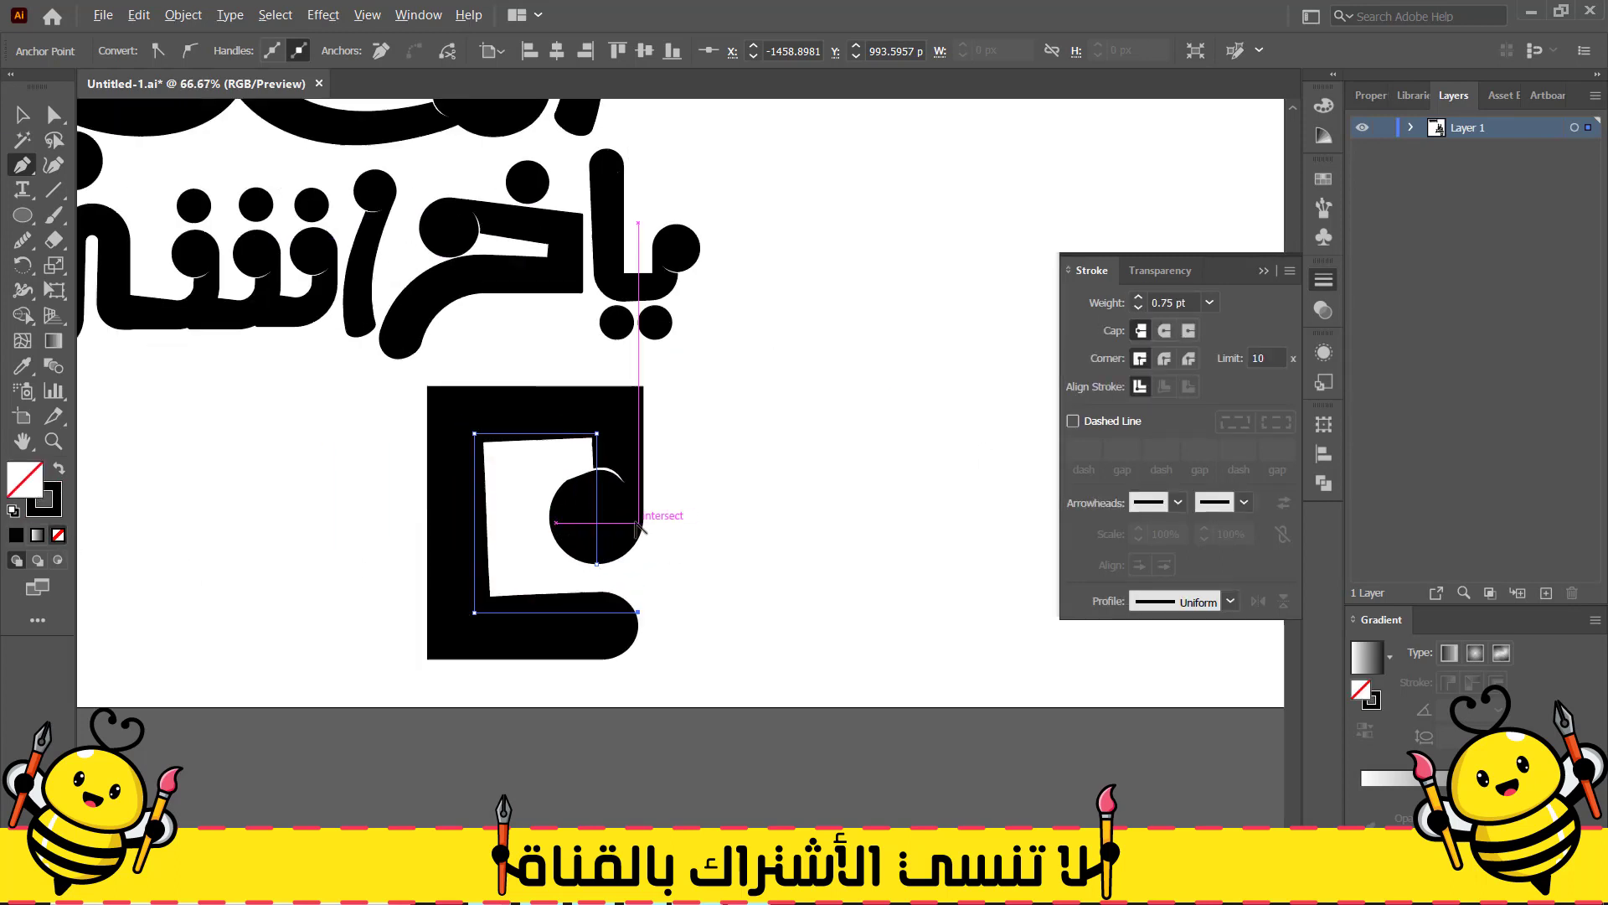
left_click(638, 524)
left_click_drag(360, 669, 506, 398)
left_click_drag(588, 448, 546, 468)
key("ctrl+z")
Shift the C-shaped letter's left side to the right and round both left corners into full curves
left_click_drag(362, 692, 509, 389)
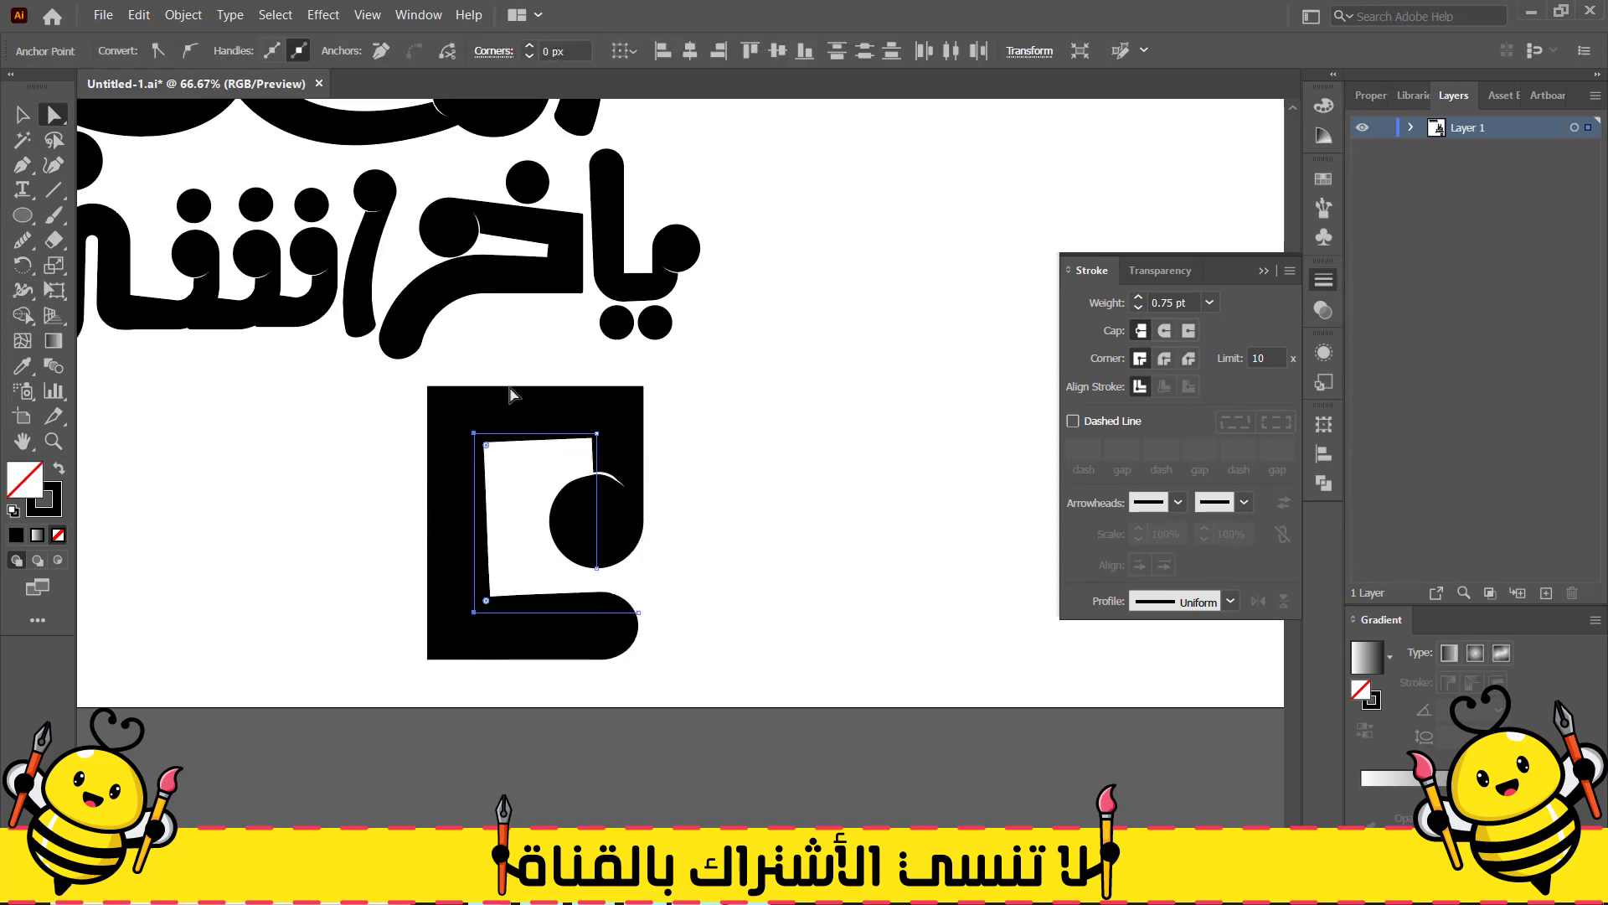
key("shift+Right")
key("shift+Right")
key("shift+Right")
key("shift+Right")
key("shift+Right")
key("shift+Right")
left_click_drag(587, 447, 503, 498)
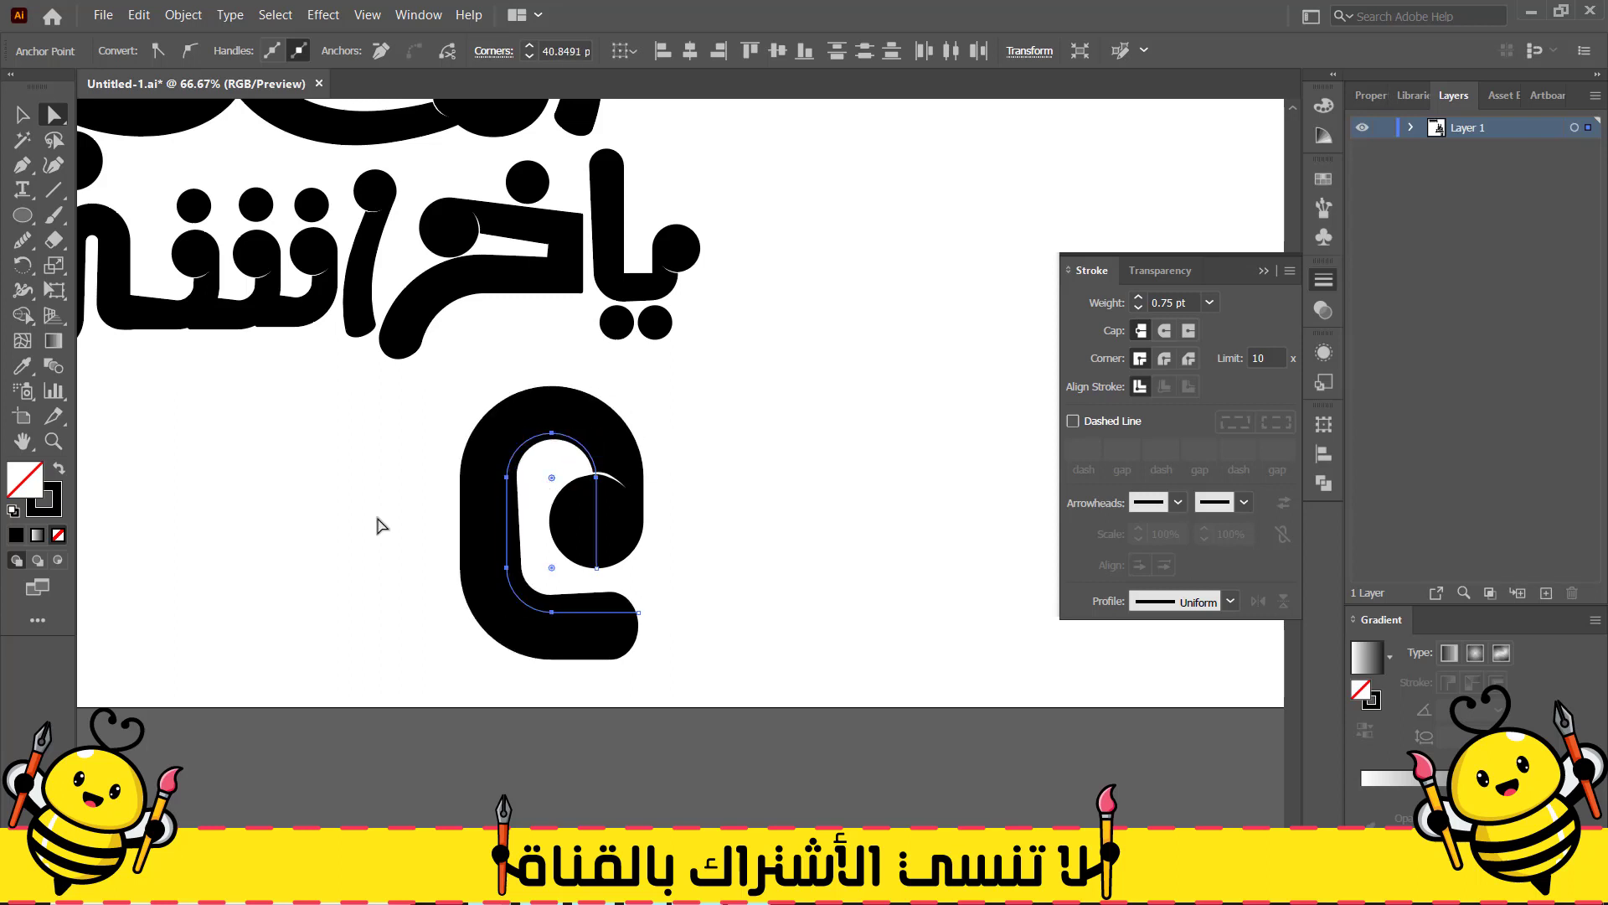
left_click(375, 520)
Scale the rounded C-shaped letter down proportionally and position it below the third word
scroll(357, 515, "down", 1)
left_click_drag(357, 515, 431, 492)
left_click(419, 444)
left_click(23, 114)
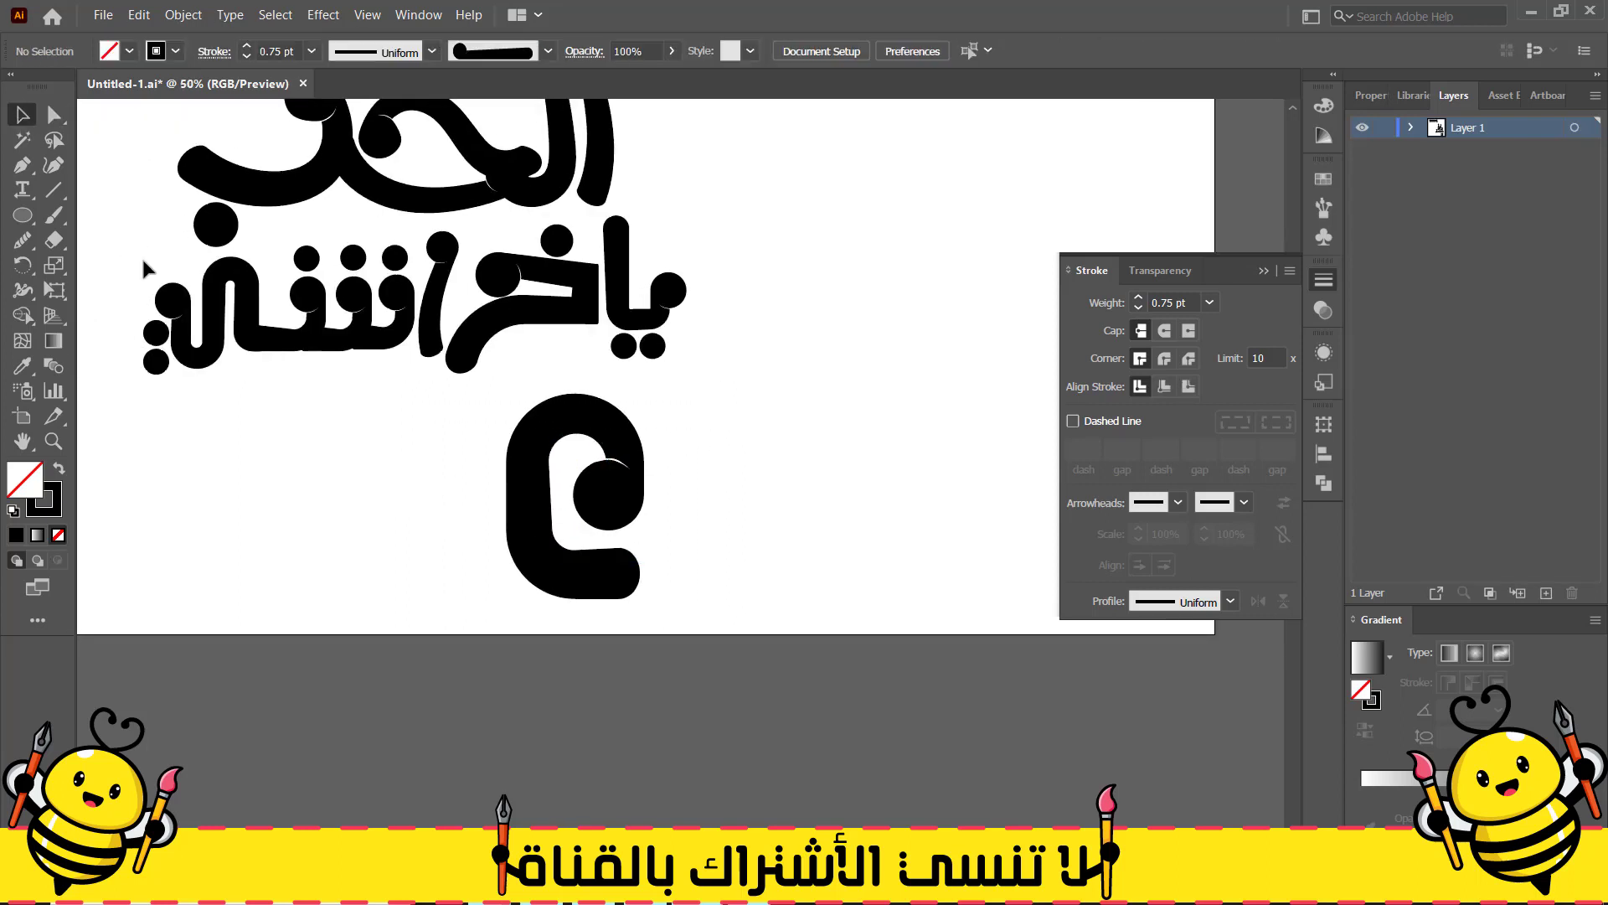
mouse_move(578, 578)
left_mouse_down()
mouse_move(645, 503)
mouse_move(627, 482)
left_mouse_up()
mouse_move(582, 479)
left_mouse_down()
mouse_move(593, 501)
mouse_move(626, 492)
mouse_move(543, 491)
mouse_move(543, 530)
left_mouse_up()
left_click(530, 486)
scroll(531, 490, "down", 1)
left_click(585, 493)
left_click(489, 475)
left_click(427, 513)
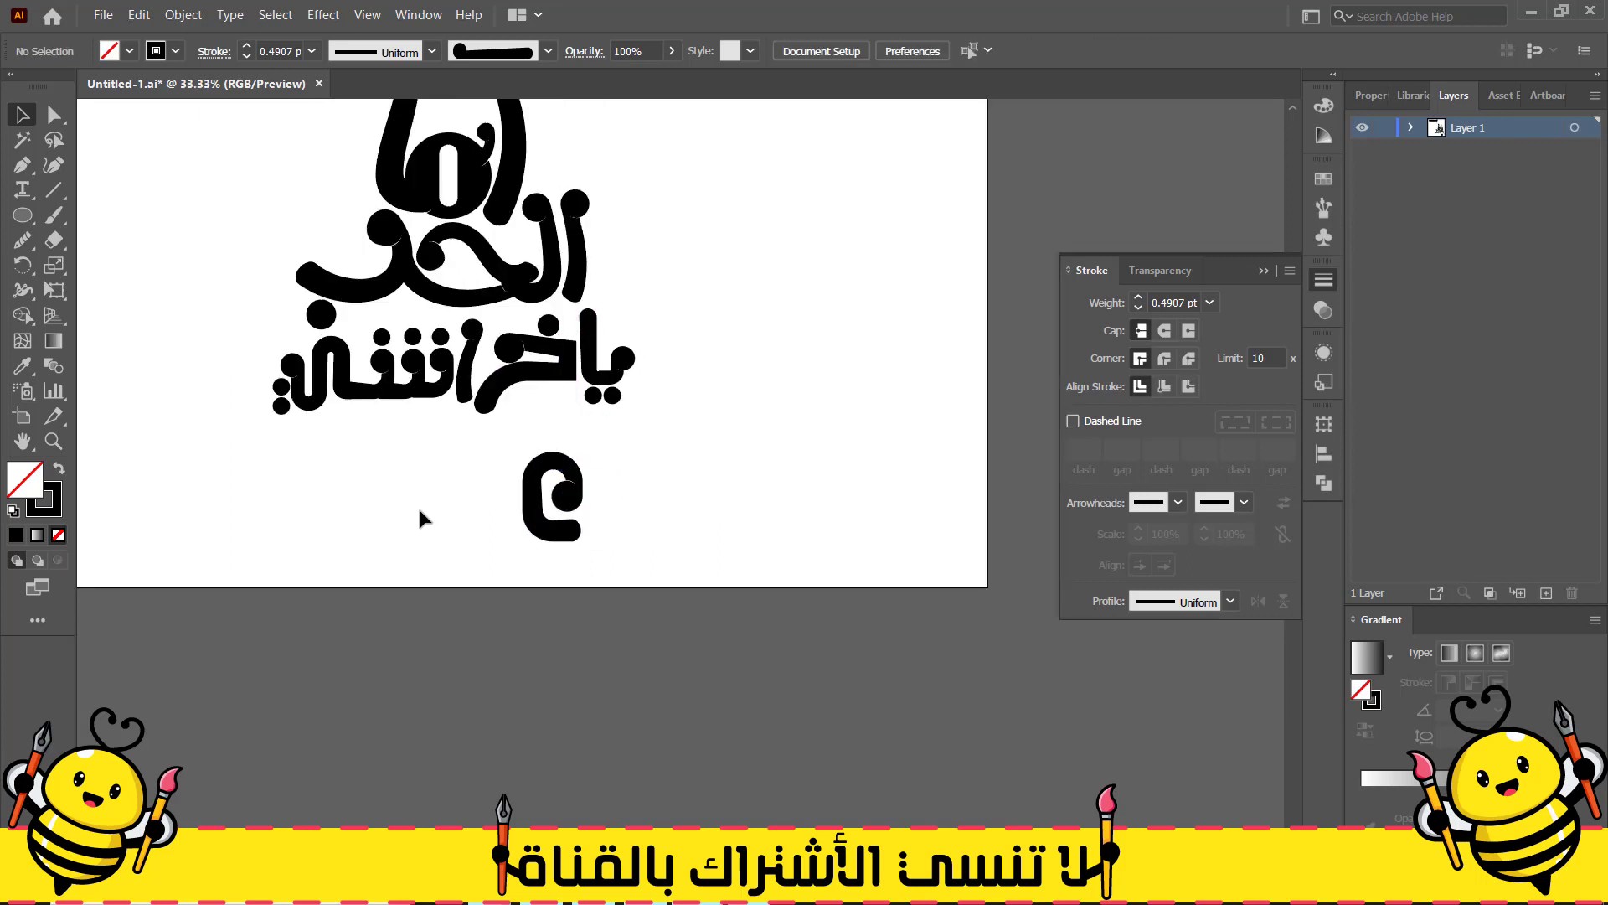
Draw an L-shaped path running left from the new letter's base and up, and apply the third ball-ended art brush
key("p")
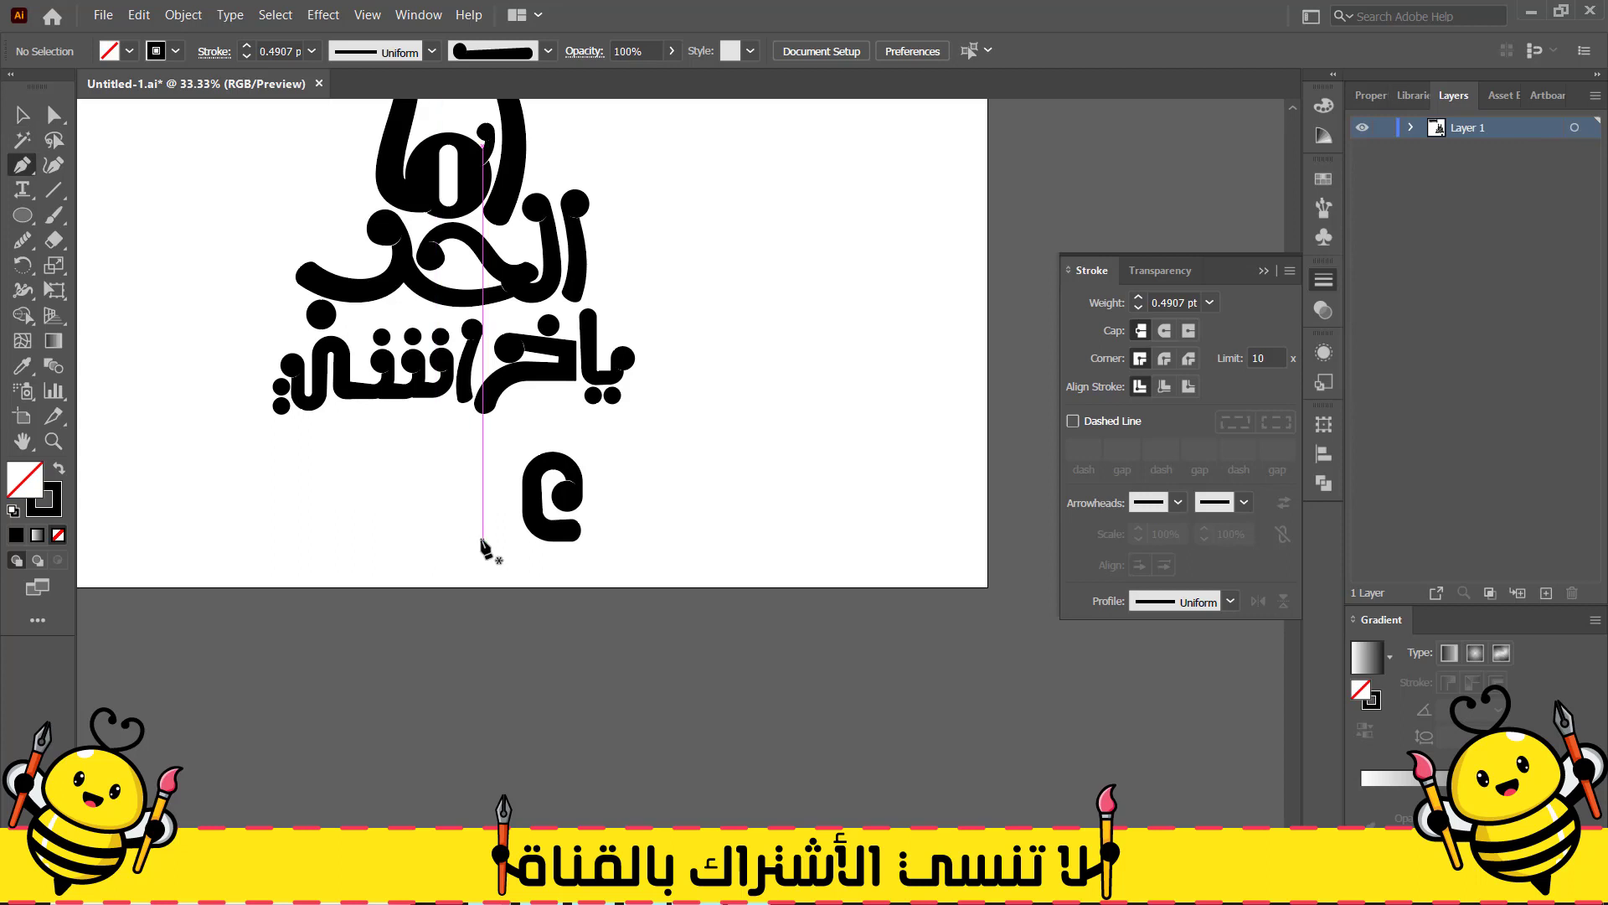
scroll(494, 538, "up", 2)
left_click_drag(526, 523, 508, 524)
left_click(452, 511)
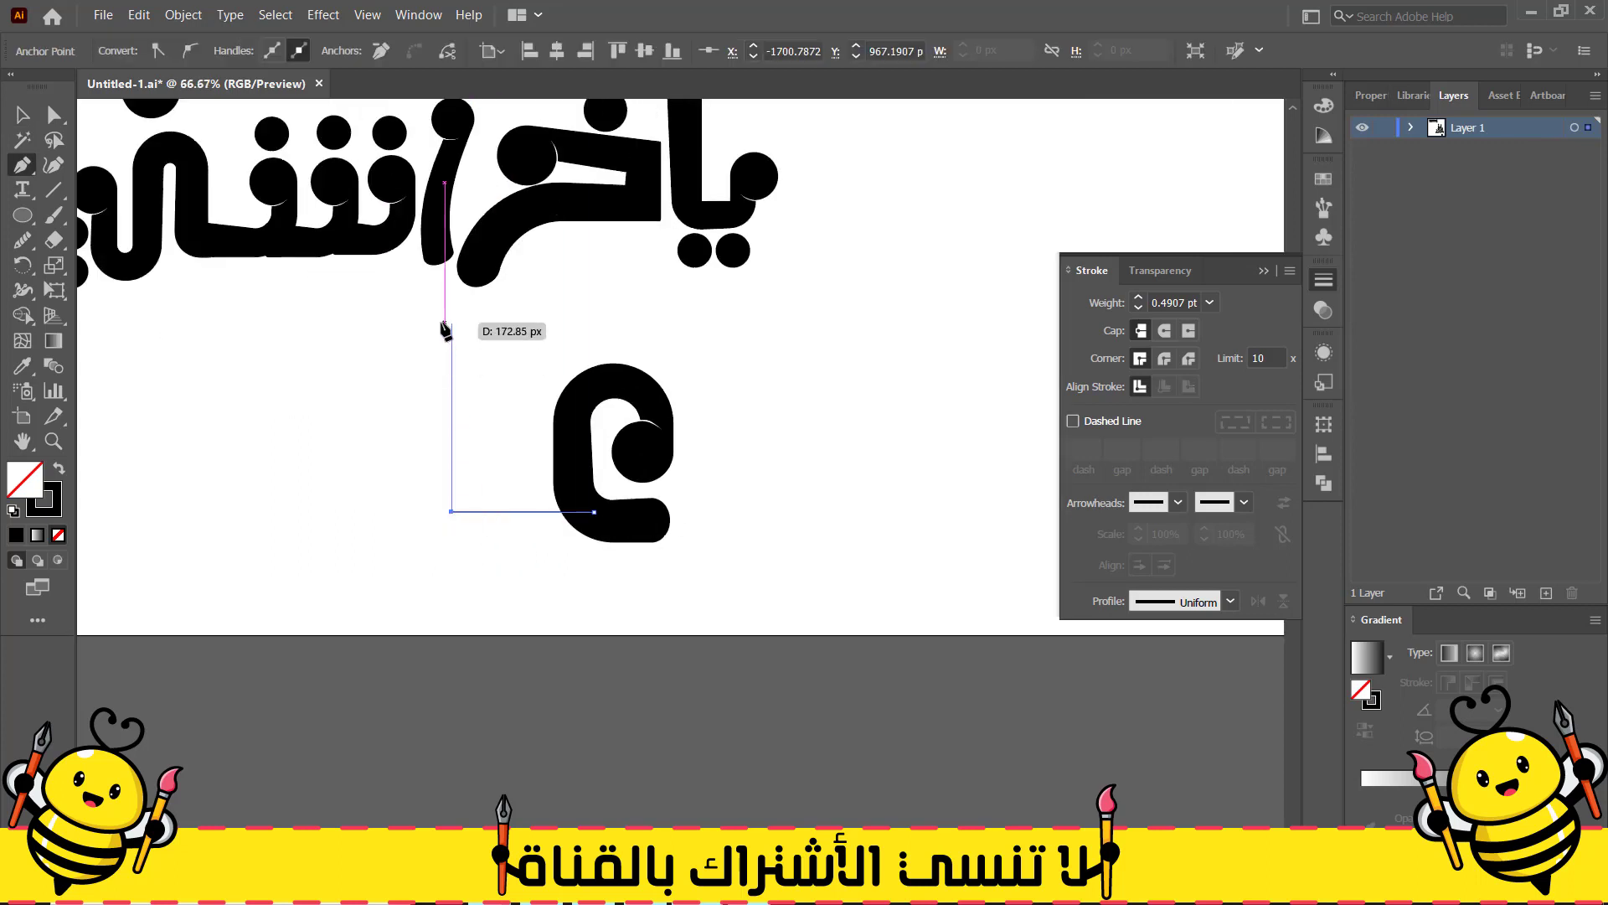
left_click(1324, 207)
left_click(1158, 211)
left_click(1152, 244)
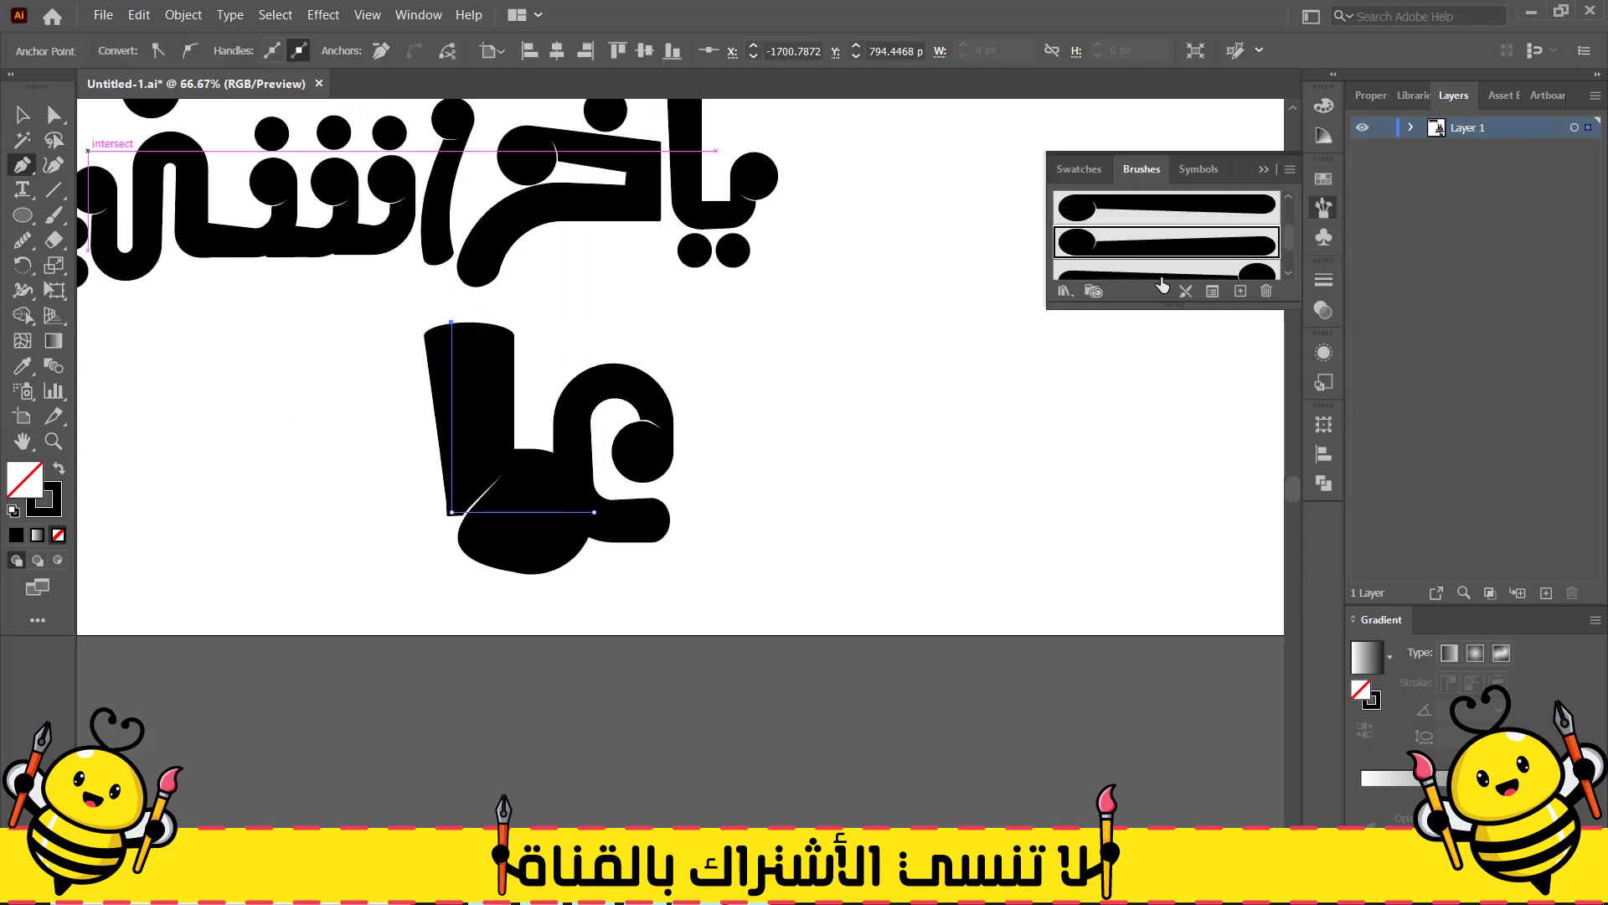
left_click(1162, 272)
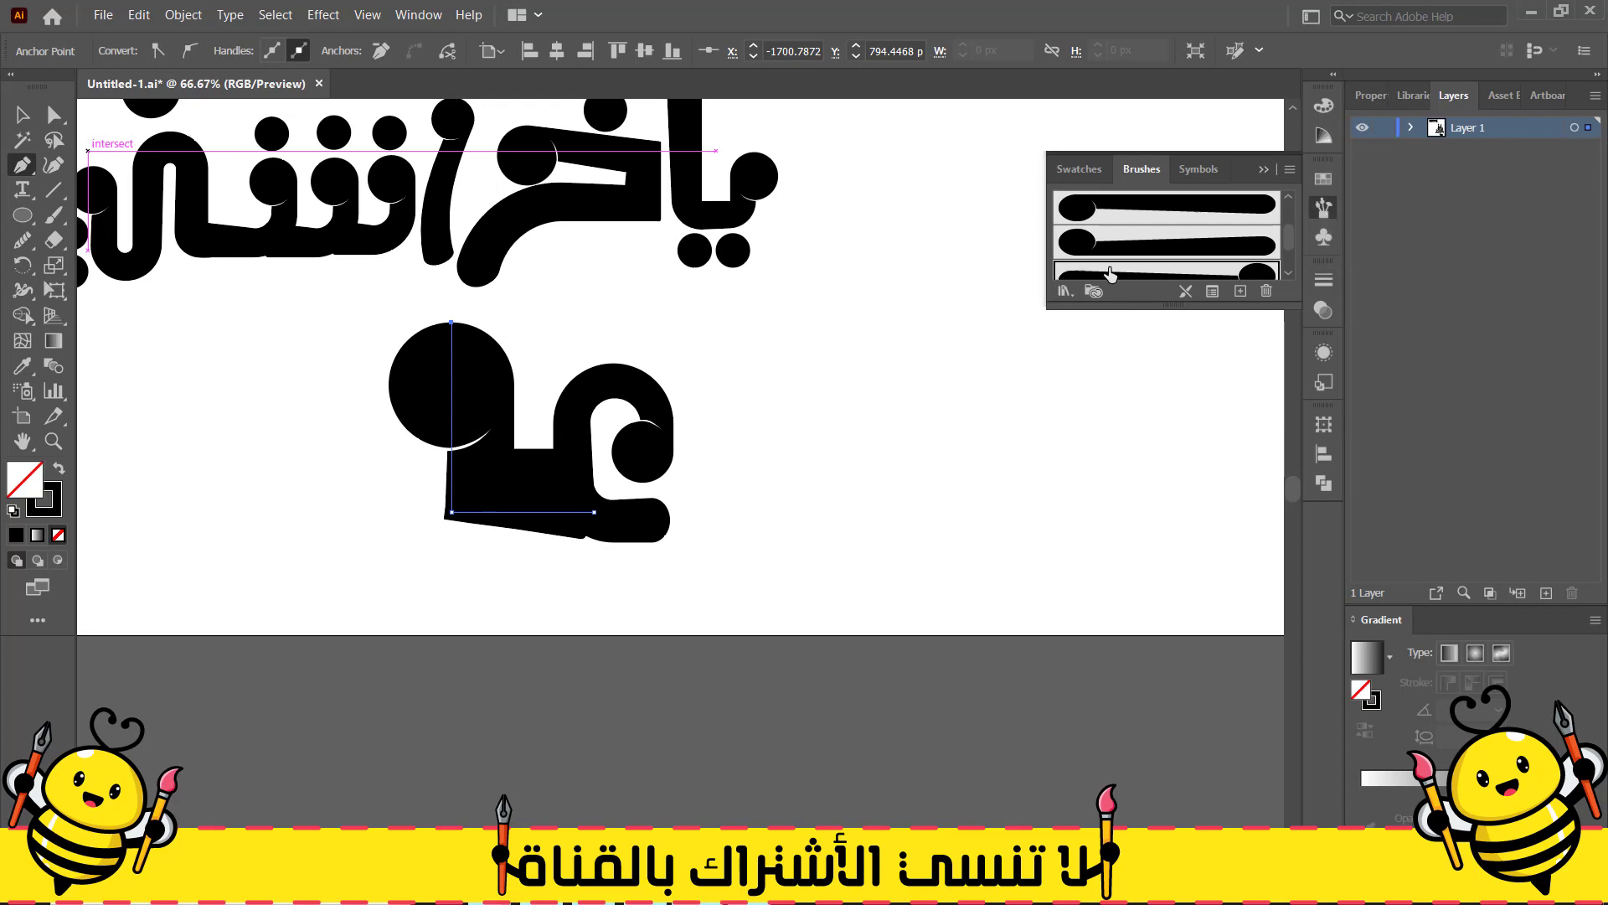
Set the L-shaped stroke's weight to 0.5 pt and move it down and right to join the letter's base
left_click(1324, 280)
left_click(1138, 307)
left_click(1138, 308)
left_click(22, 115)
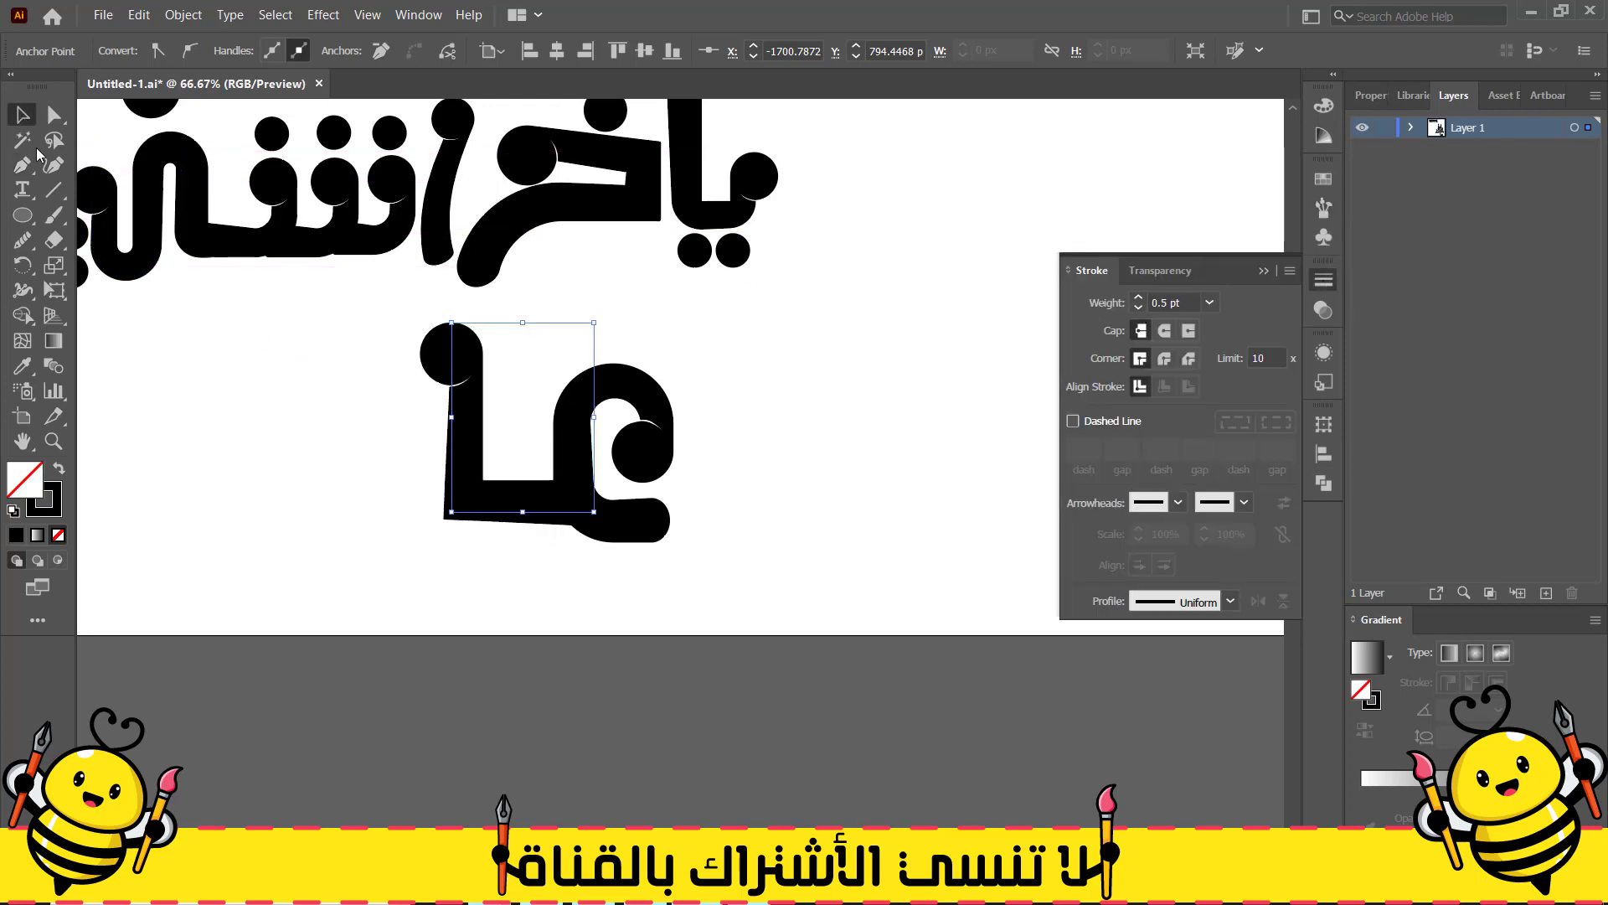
left_click_drag(475, 514, 486, 522)
left_click(416, 522)
left_click(483, 510)
left_click(374, 503)
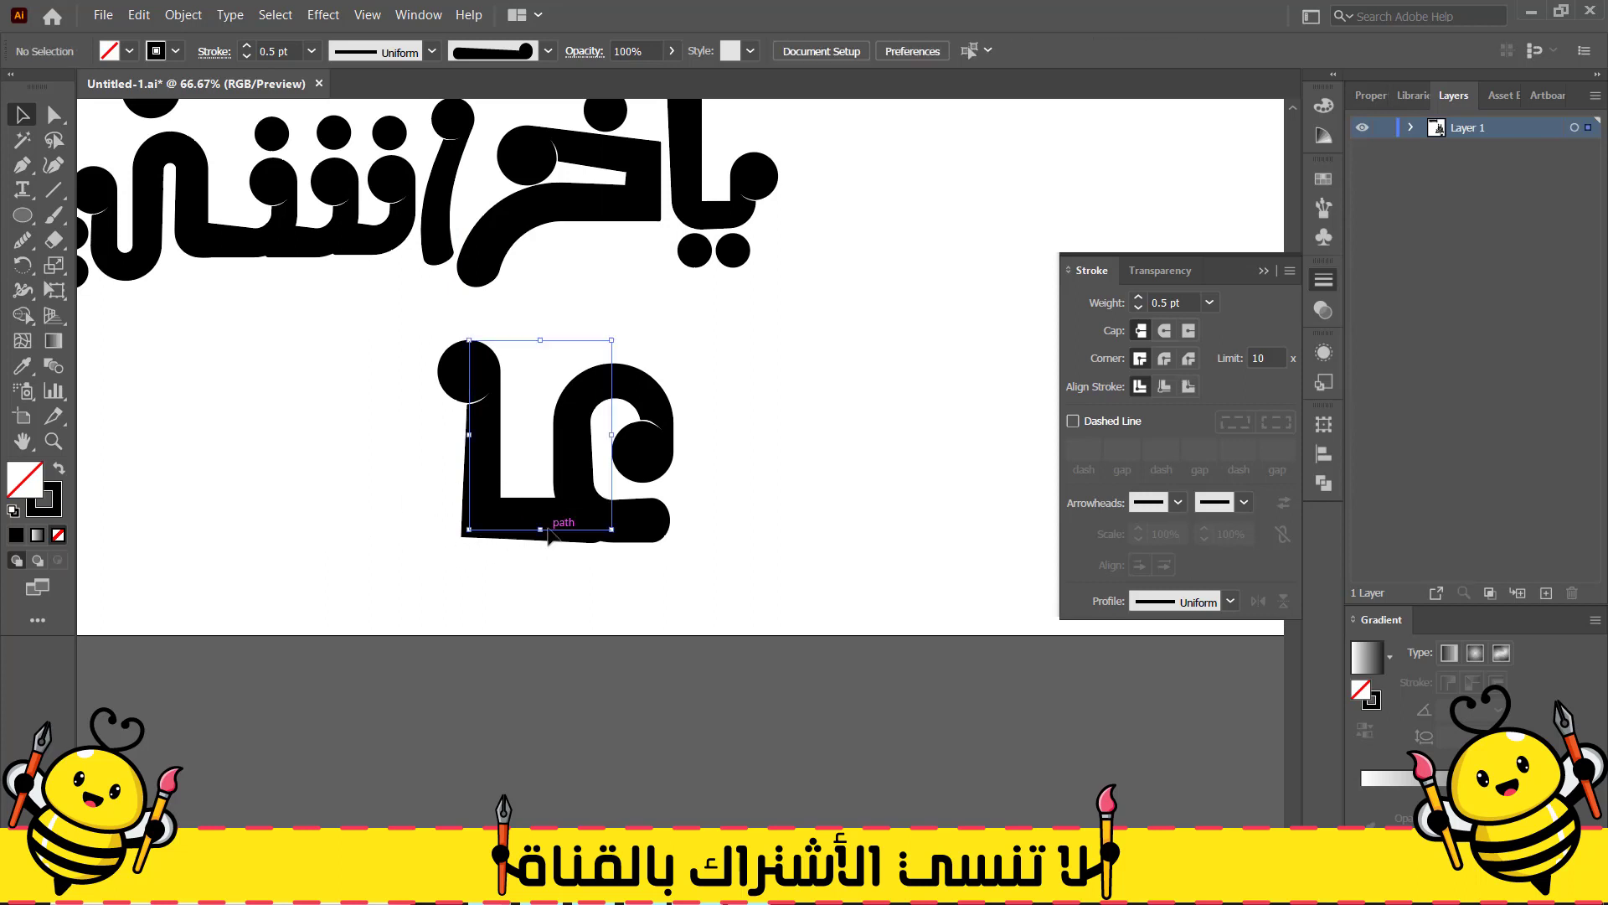
Move the right end anchor of the L-shaped stroke slightly up and left within the letter's base
key("a")
left_click(612, 529)
left_click_drag(612, 529, 602, 526)
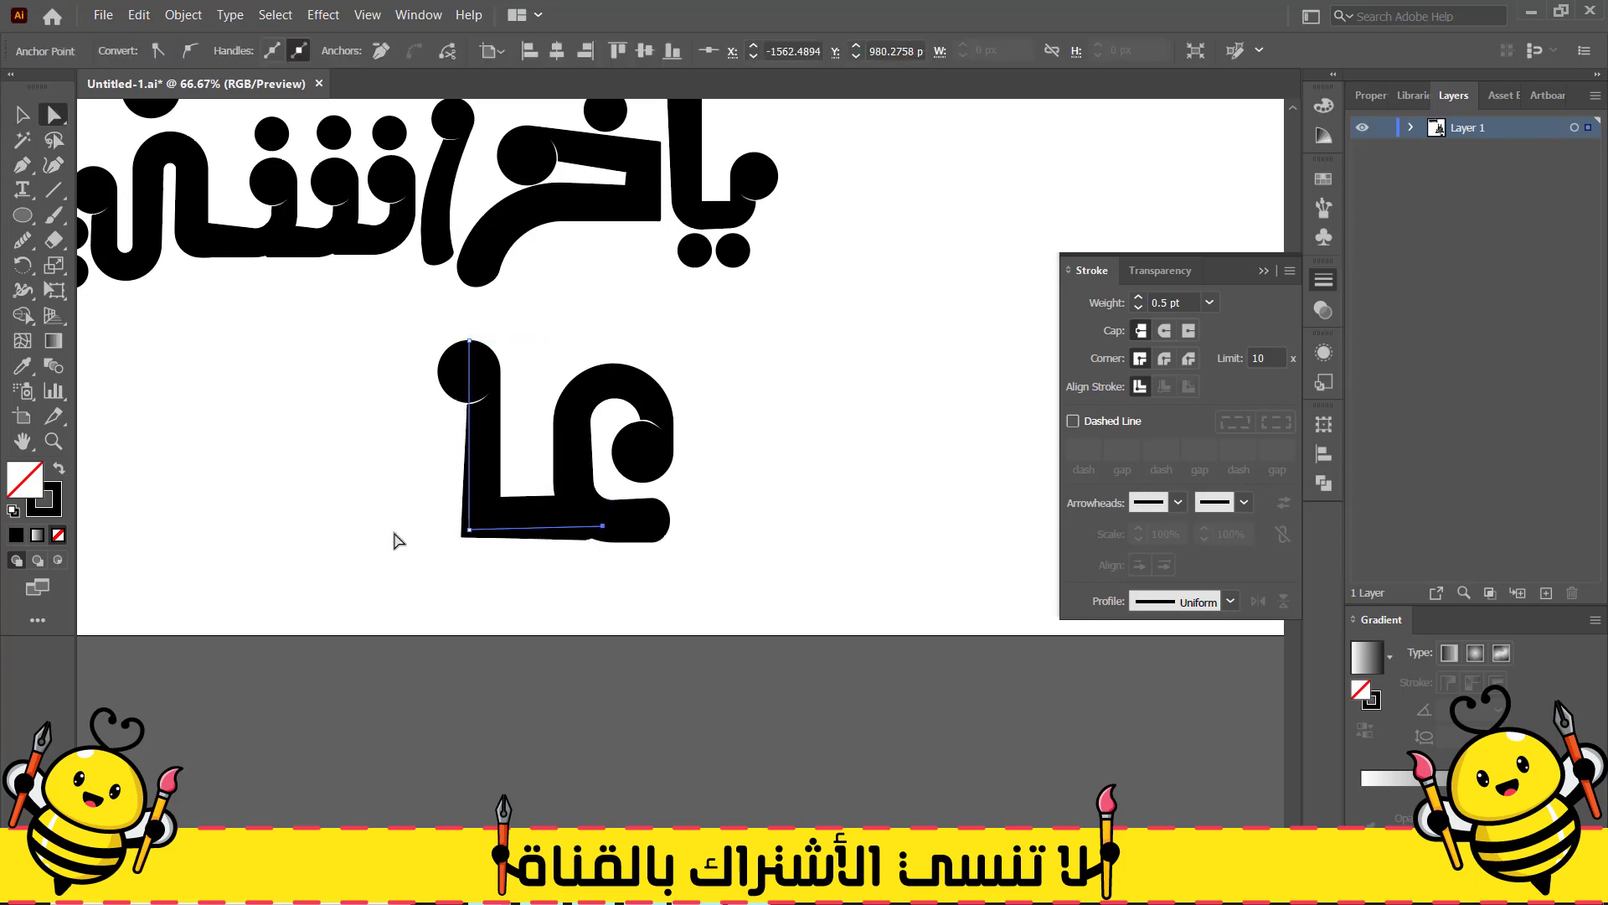
Shift the L-shaped stroke's upright closer to the first letter and round its lower corner
left_click_drag(379, 549, 517, 312)
key("shift+Right")
key("shift+Right")
key("shift+Right")
left_click(382, 416)
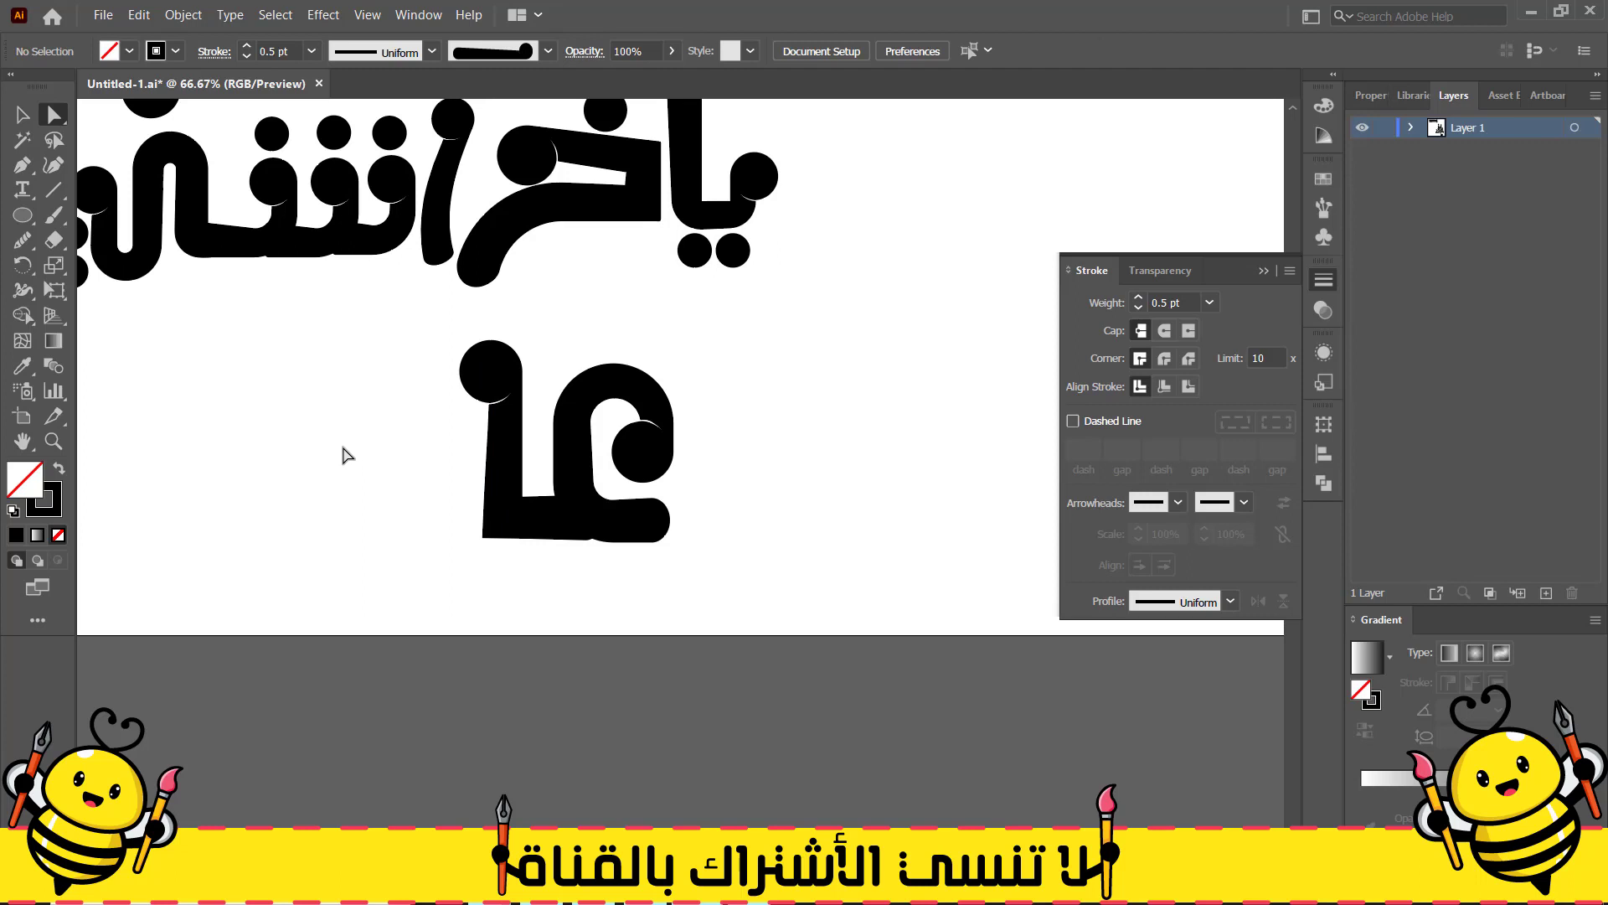
left_click_drag(456, 572, 539, 494)
left_click(330, 524)
Duplicate the third word's first letter with its two dots and place the copy left of the new upright
left_click_drag(317, 522, 440, 550)
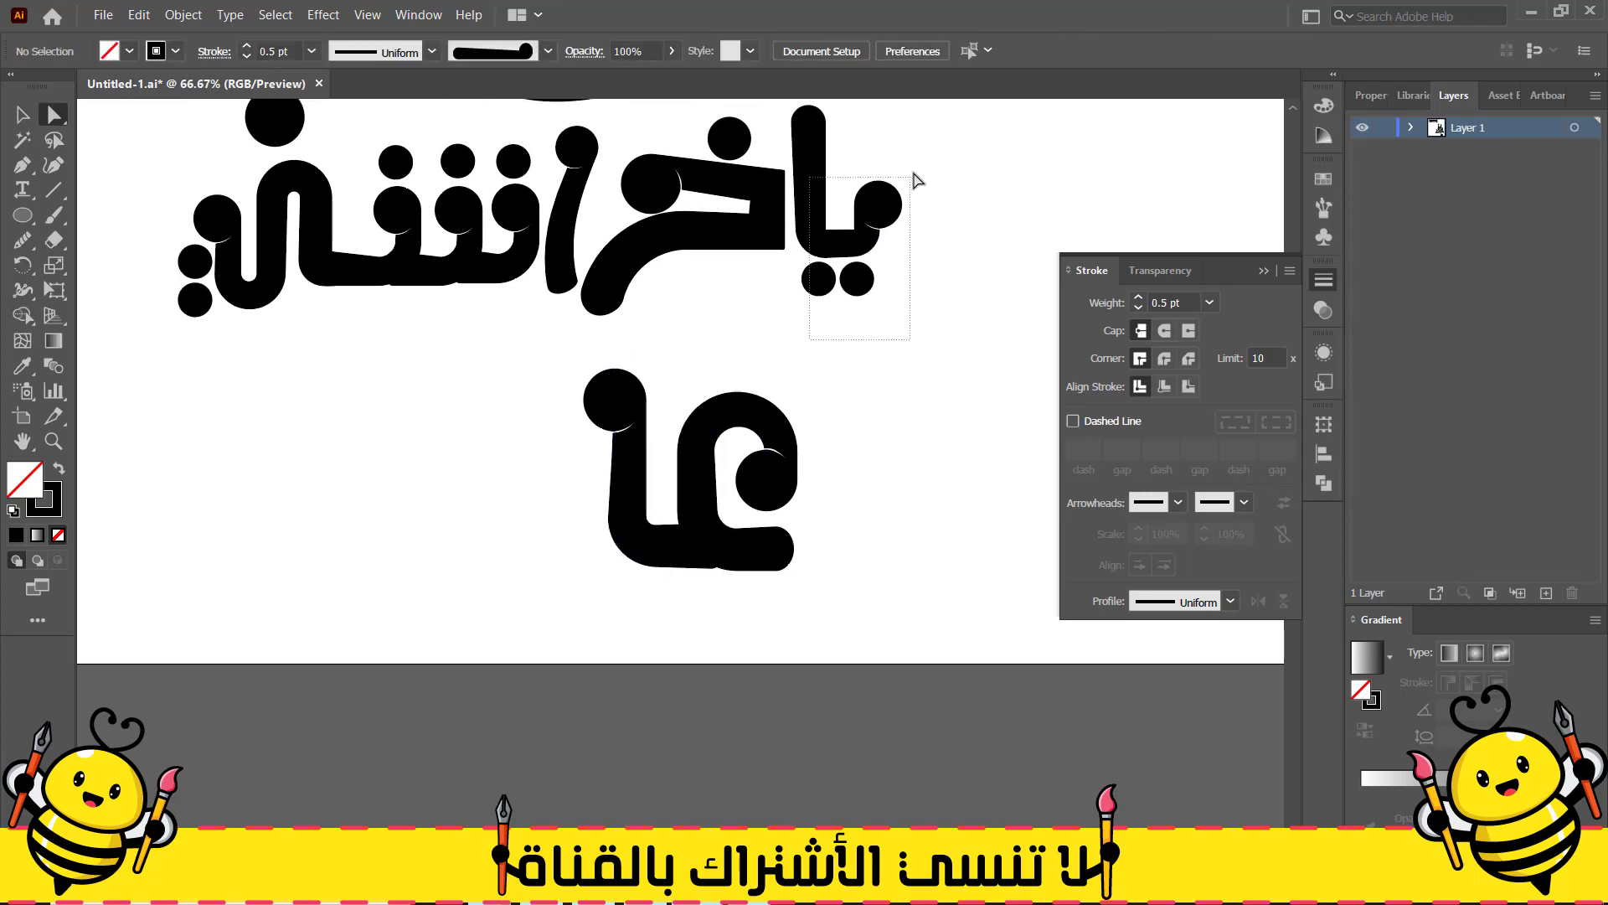
left_click(896, 329)
left_click_drag(913, 173, 868, 329)
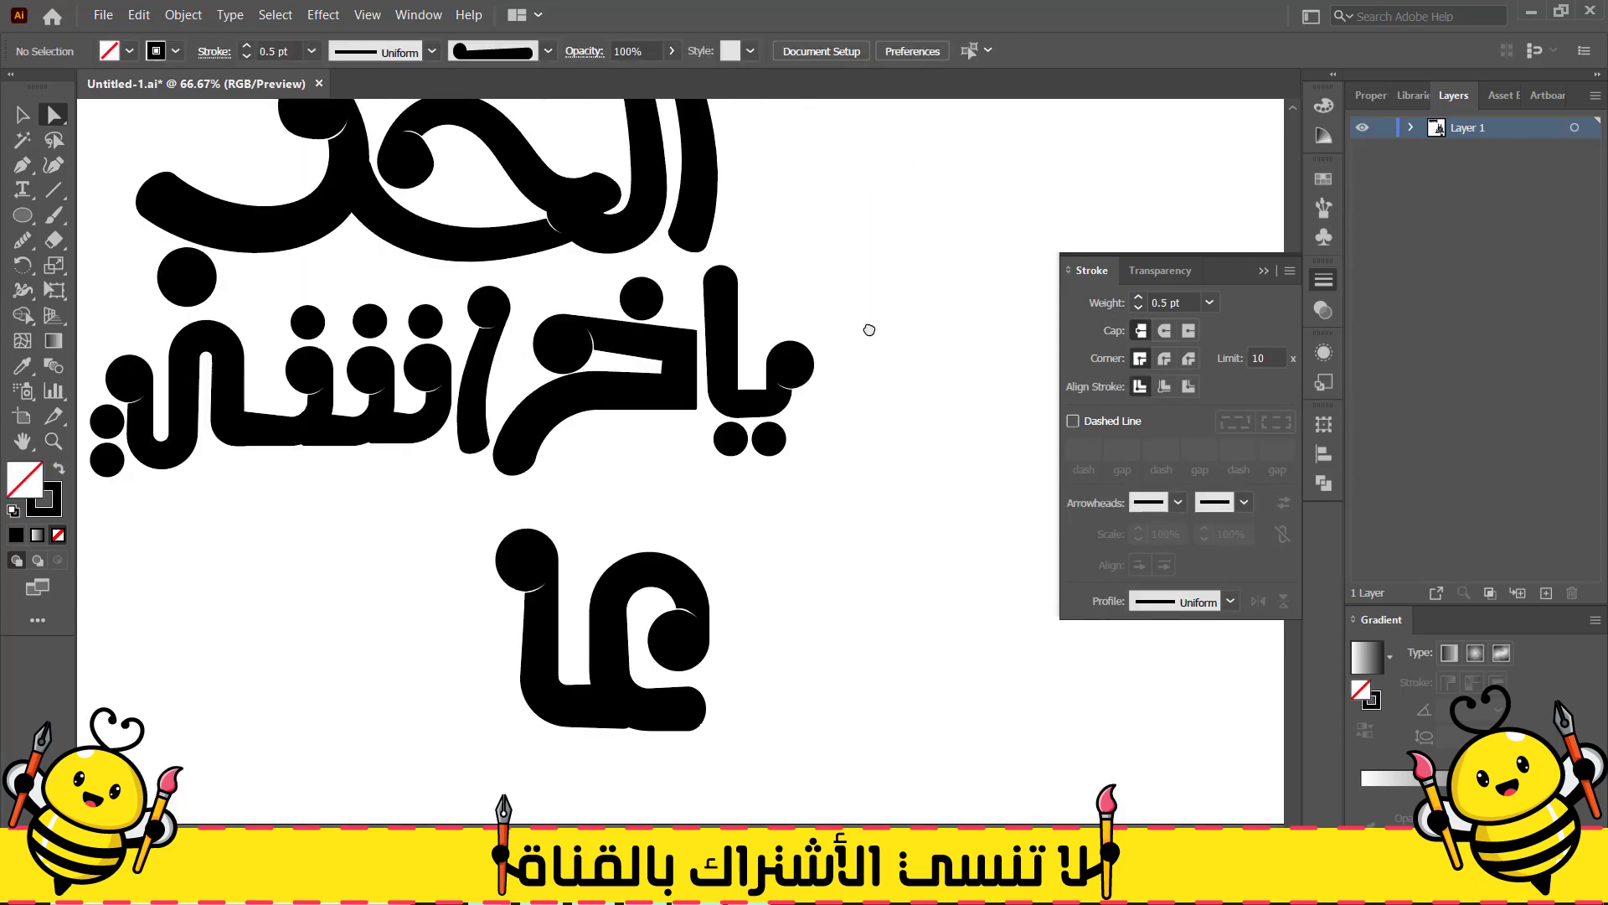
left_click_drag(701, 507, 871, 247)
left_click_drag(748, 410, 442, 694)
left_click_drag(402, 551, 390, 520)
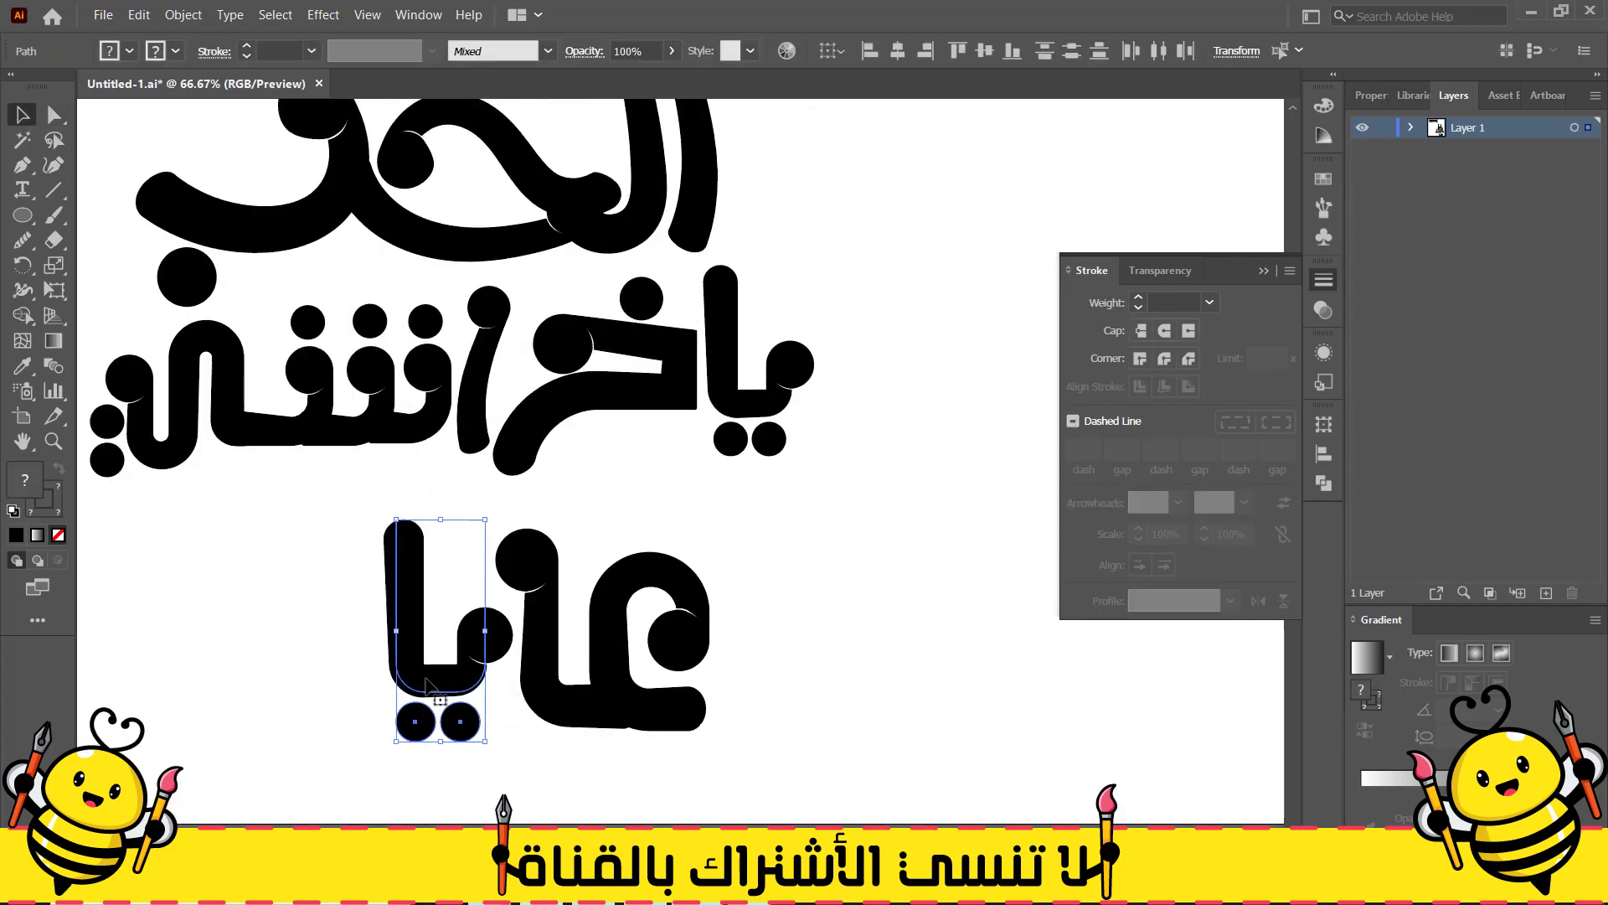
left_click_drag(440, 695, 435, 716)
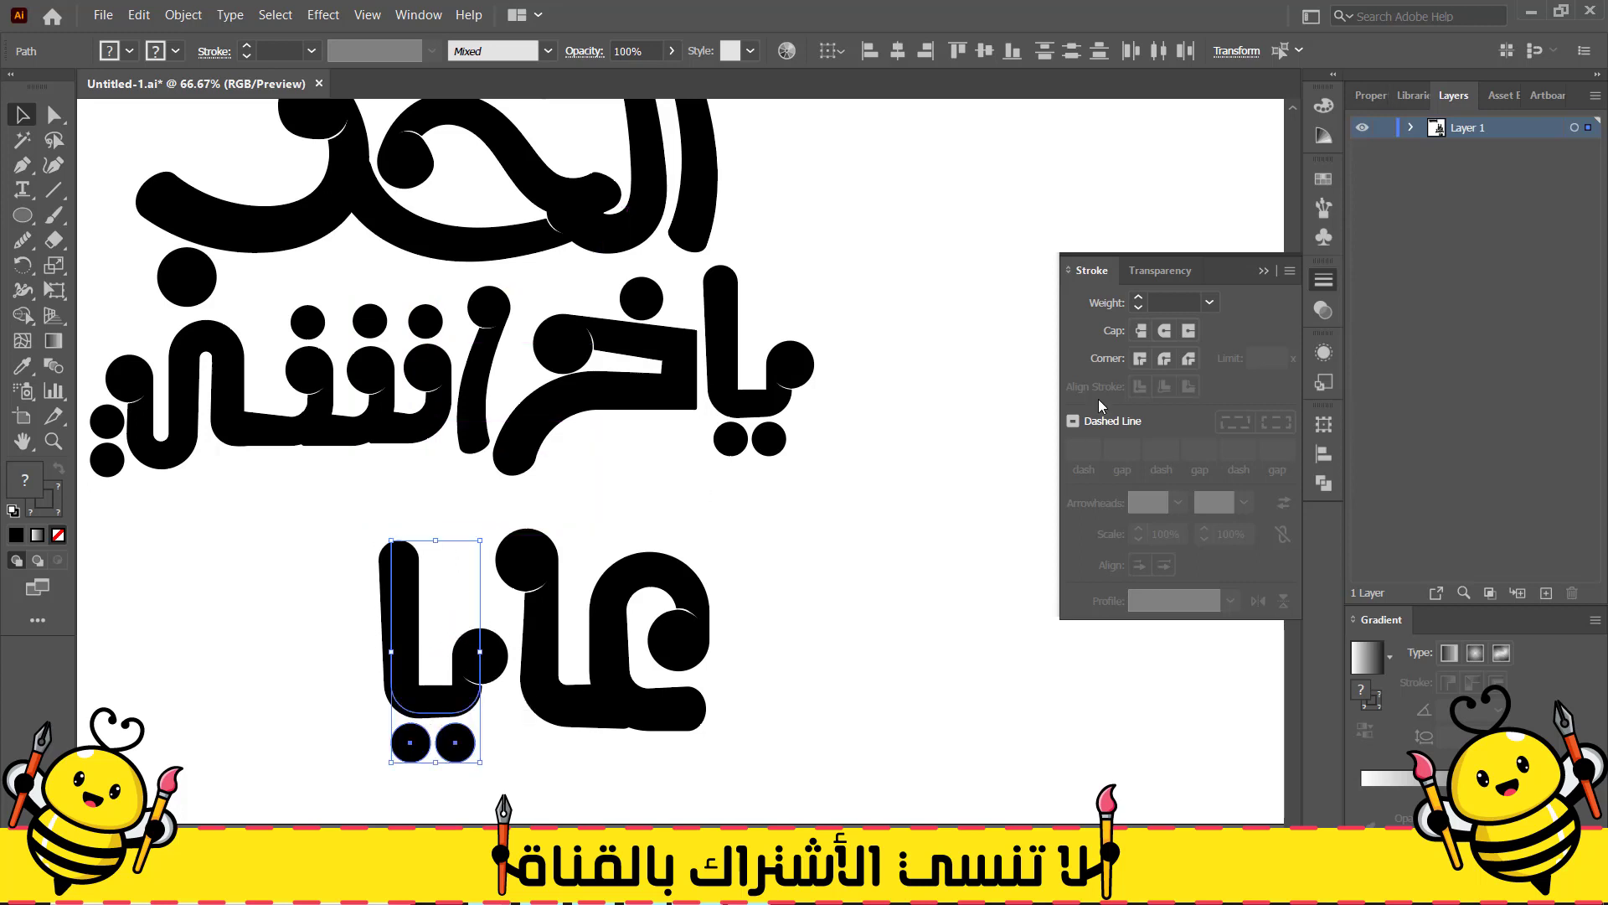
left_click(1323, 208)
left_click(1149, 241)
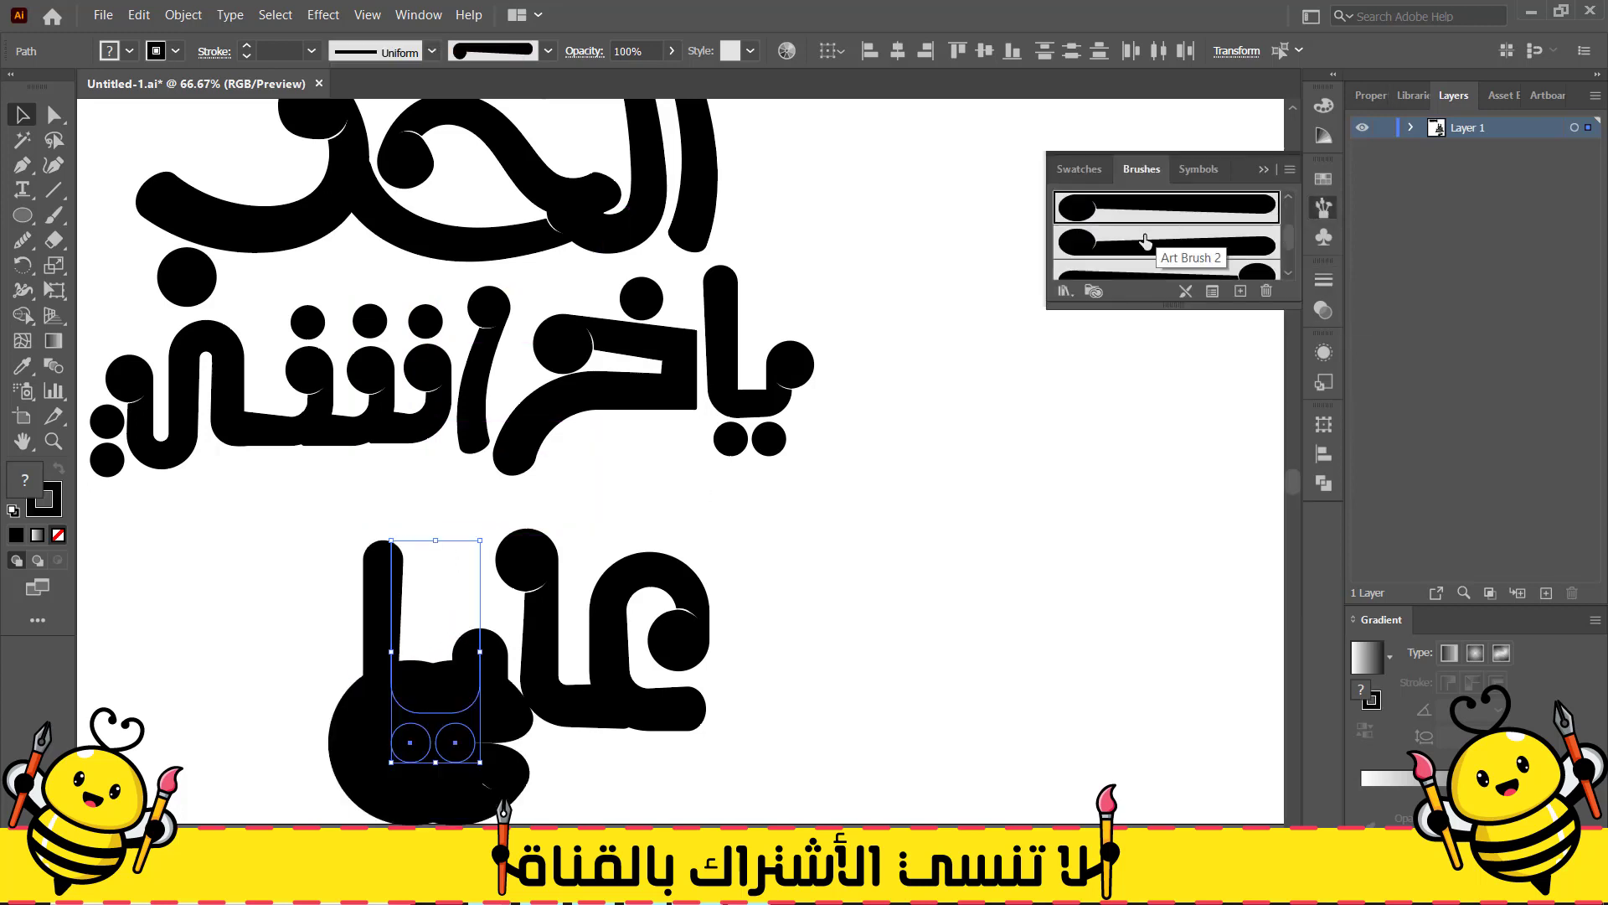
key("ctrl+z")
Apply the first ball-ended art brush to the copied letter's stroke and move it up clear of its two dots
left_click(404, 578)
left_click(1146, 212)
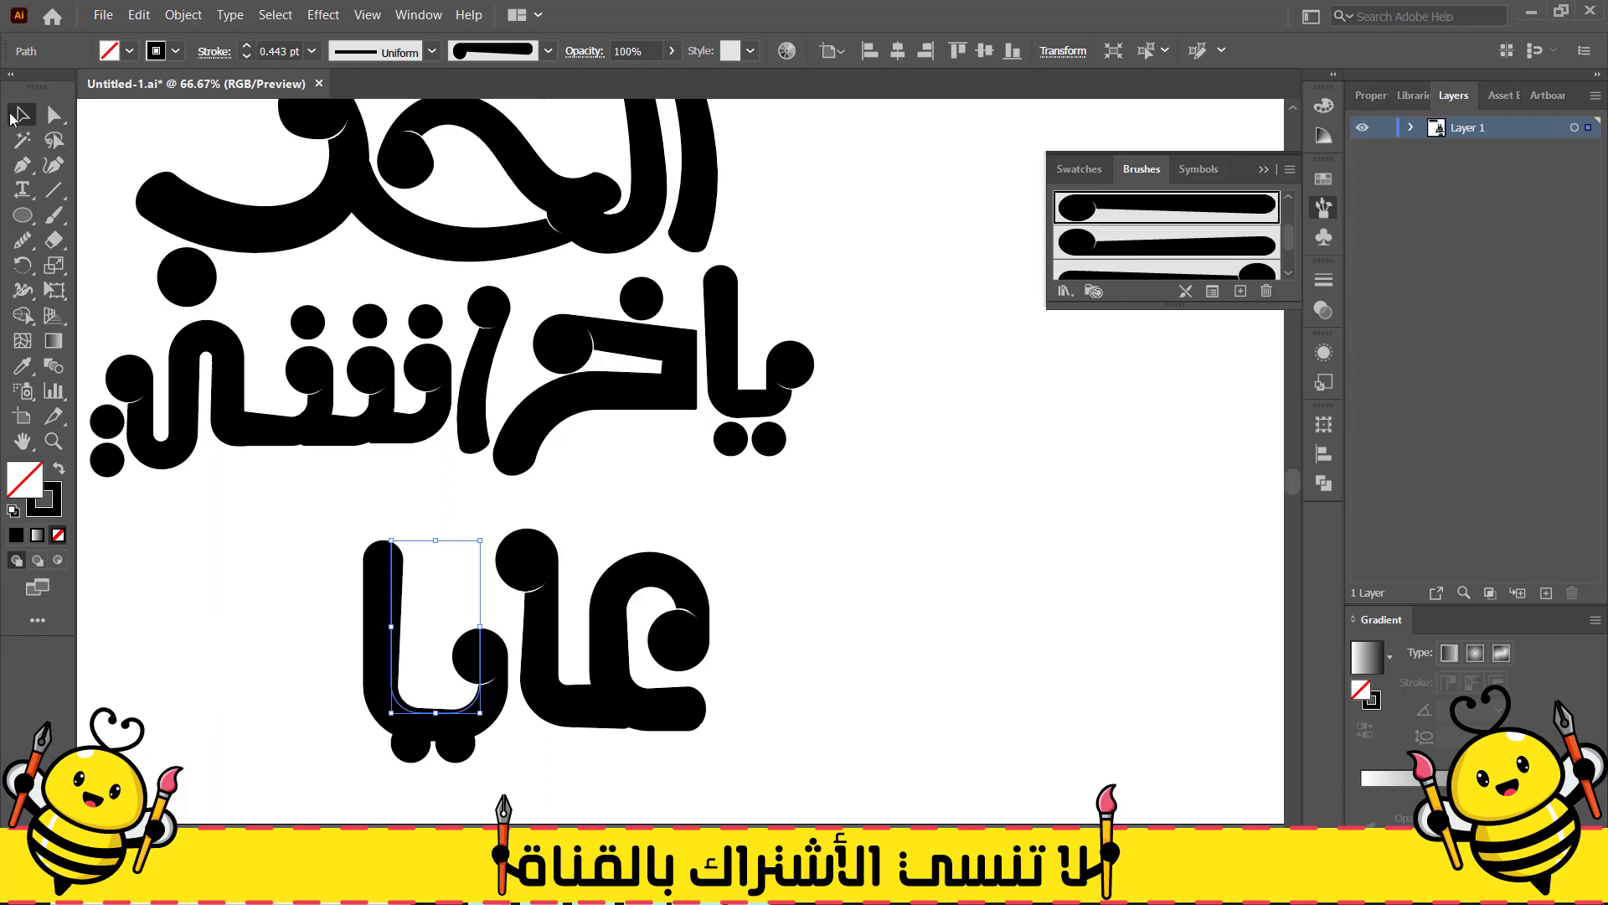
left_click_drag(378, 683, 374, 660)
left_click(330, 753)
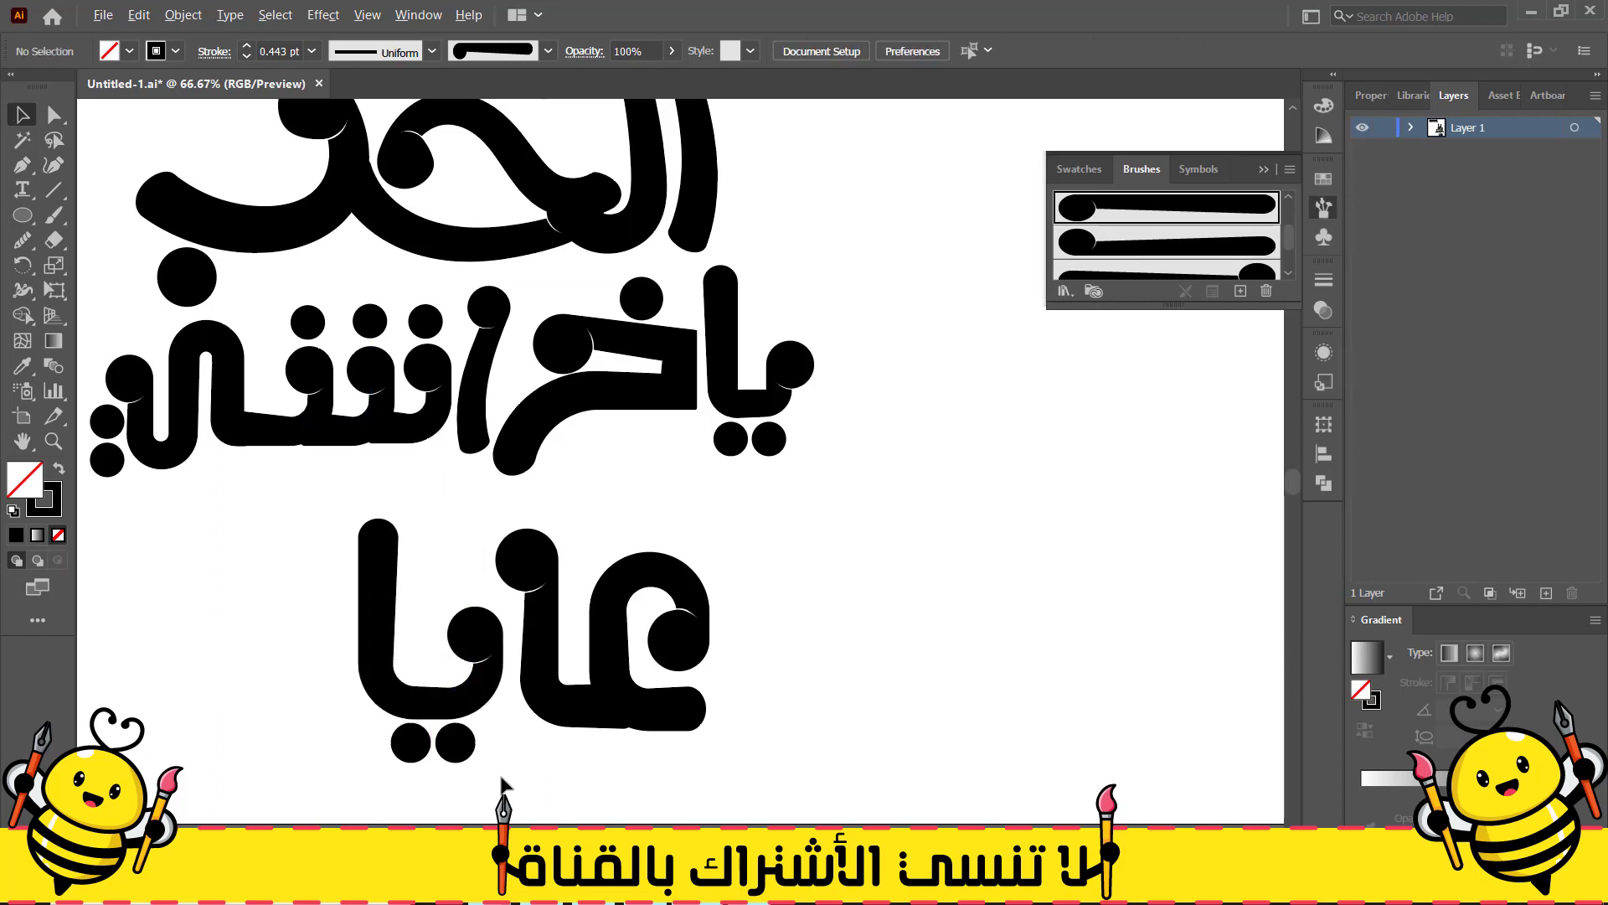
Enlarge the copied letter together with its two dots to match the rest of the fourth word
scroll(499, 757, "up", 2)
left_click_drag(484, 756, 435, 653)
scroll(435, 653, "down", 2)
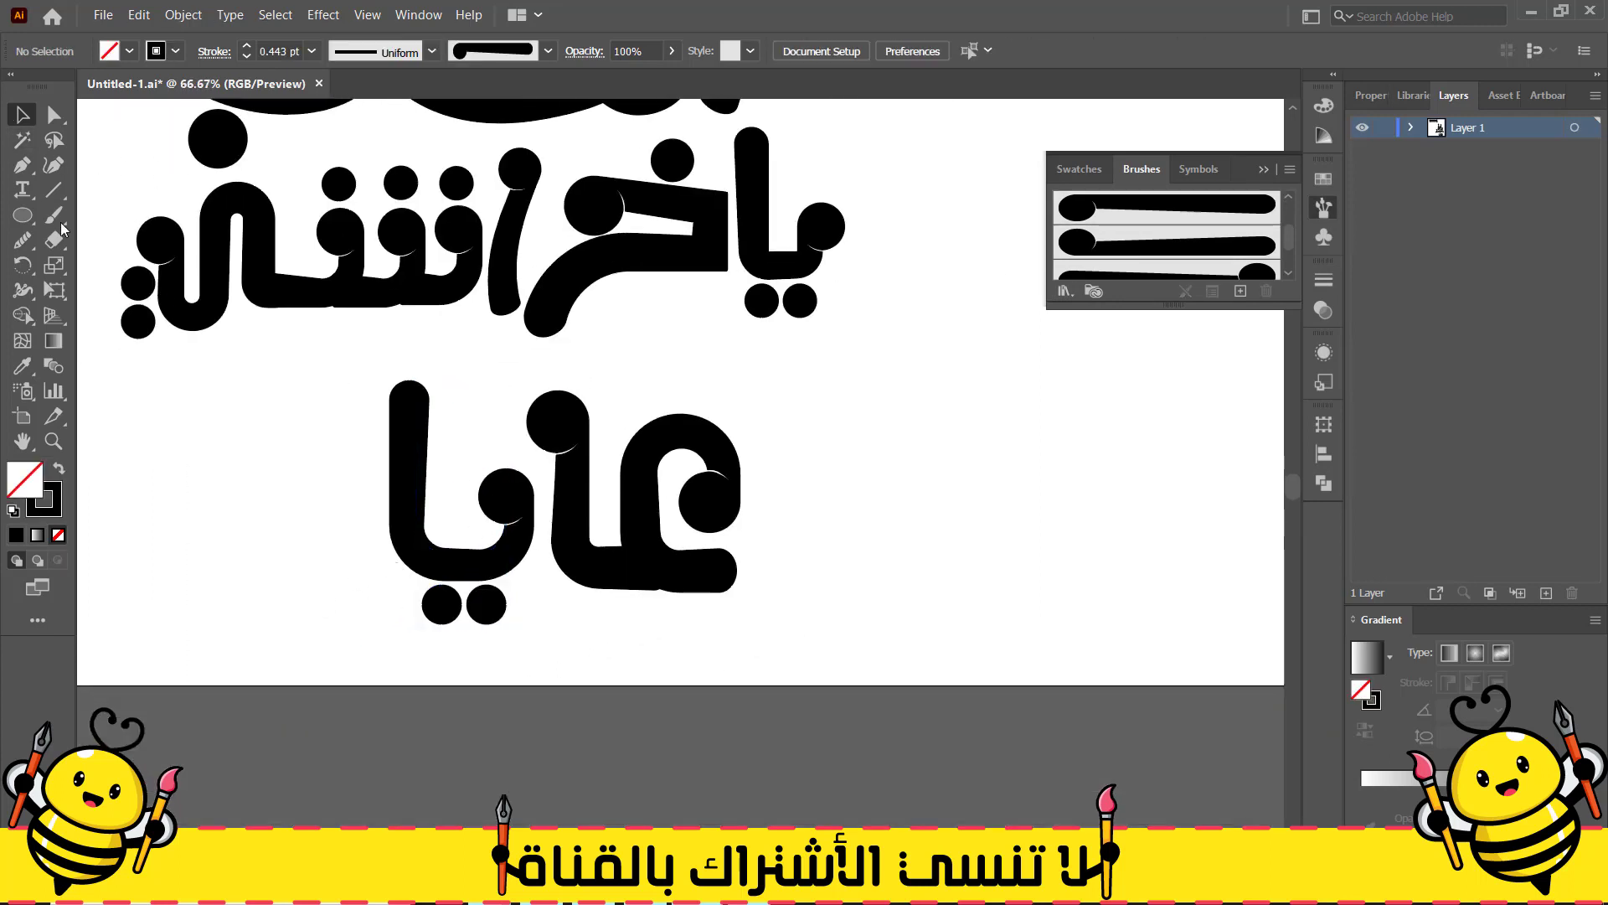
left_click_drag(494, 566, 500, 559)
left_click(308, 554)
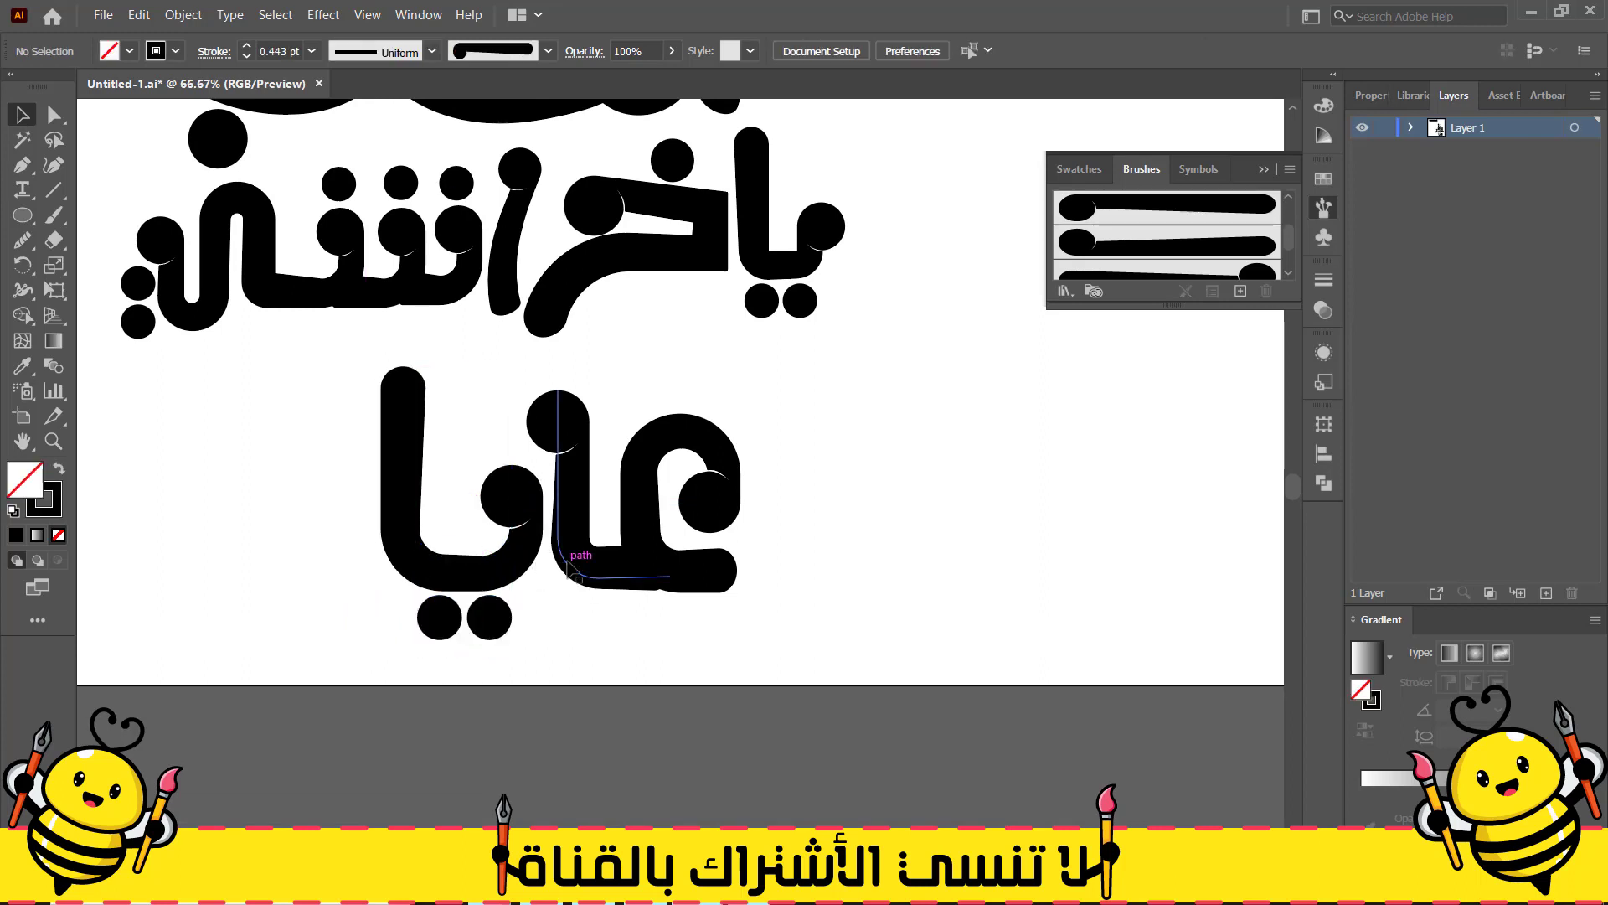
Draw a straight connecting stroke between the bases of the fourth word's two-dotted letter and the upright beside it, 40 pt thick
key("p")
scroll(550, 595, "up", 2)
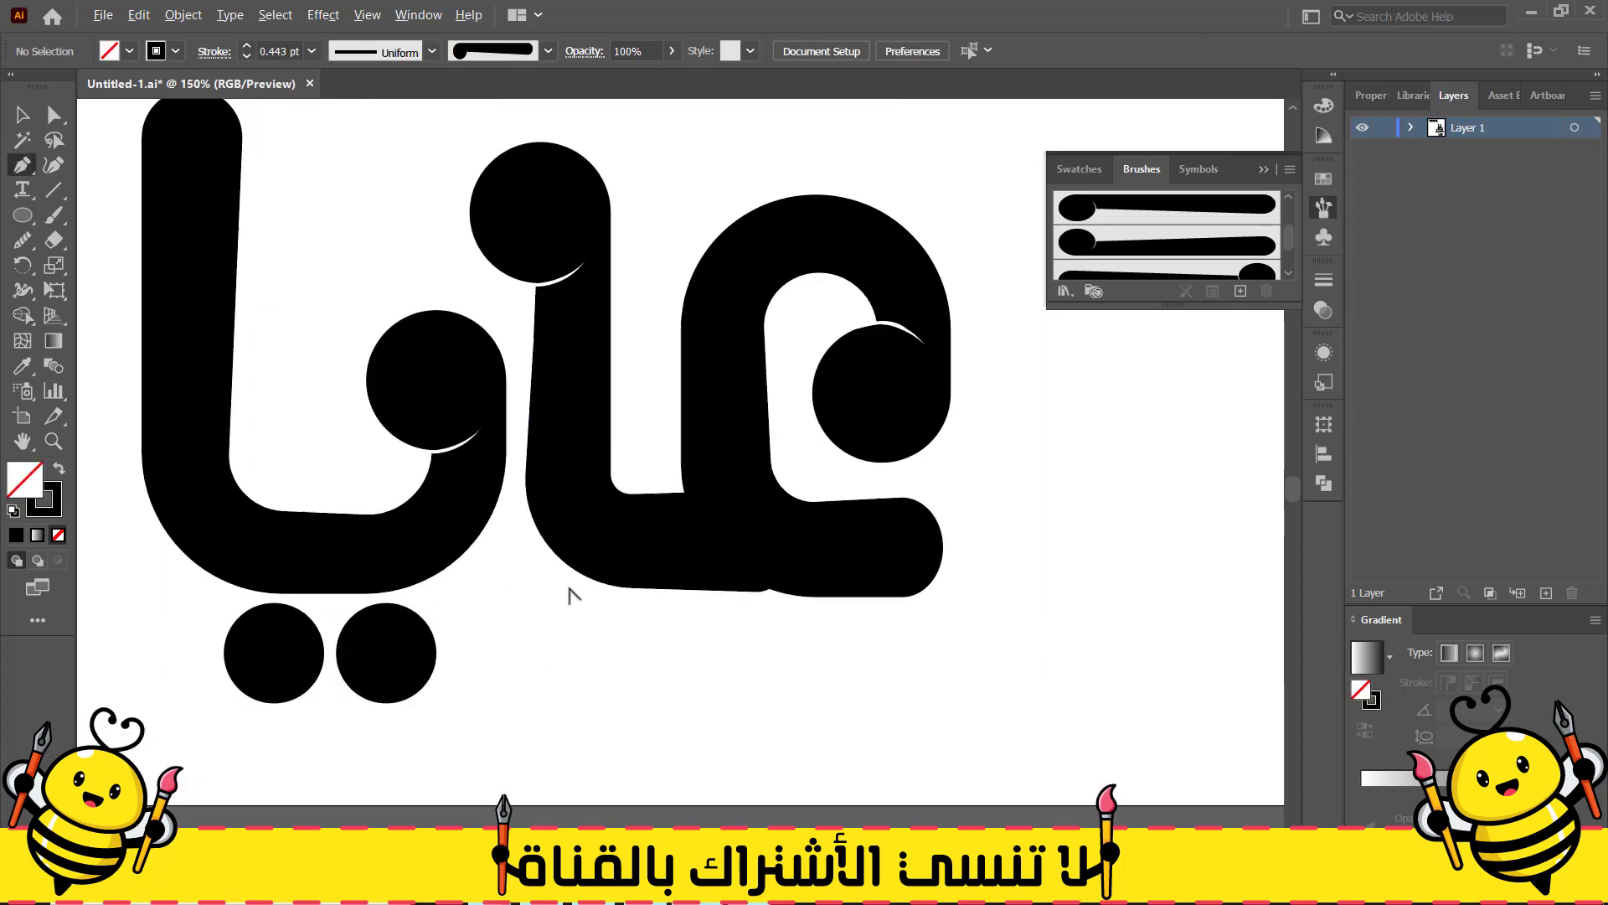
left_click(615, 532)
left_click(415, 532)
left_click(1328, 283)
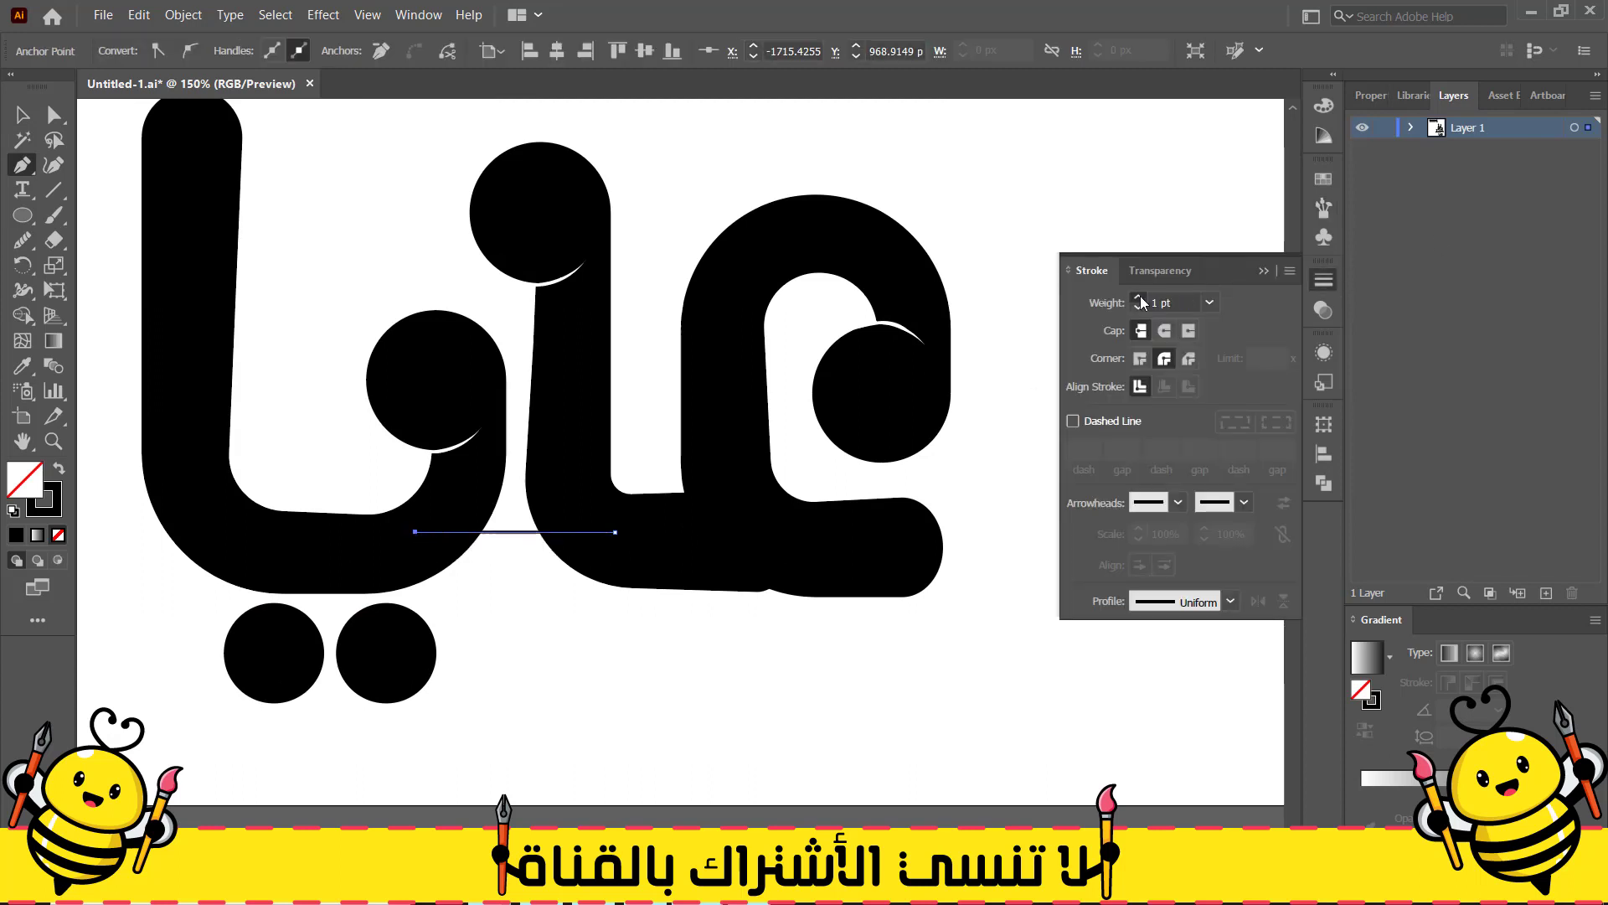
left_click(1139, 299)
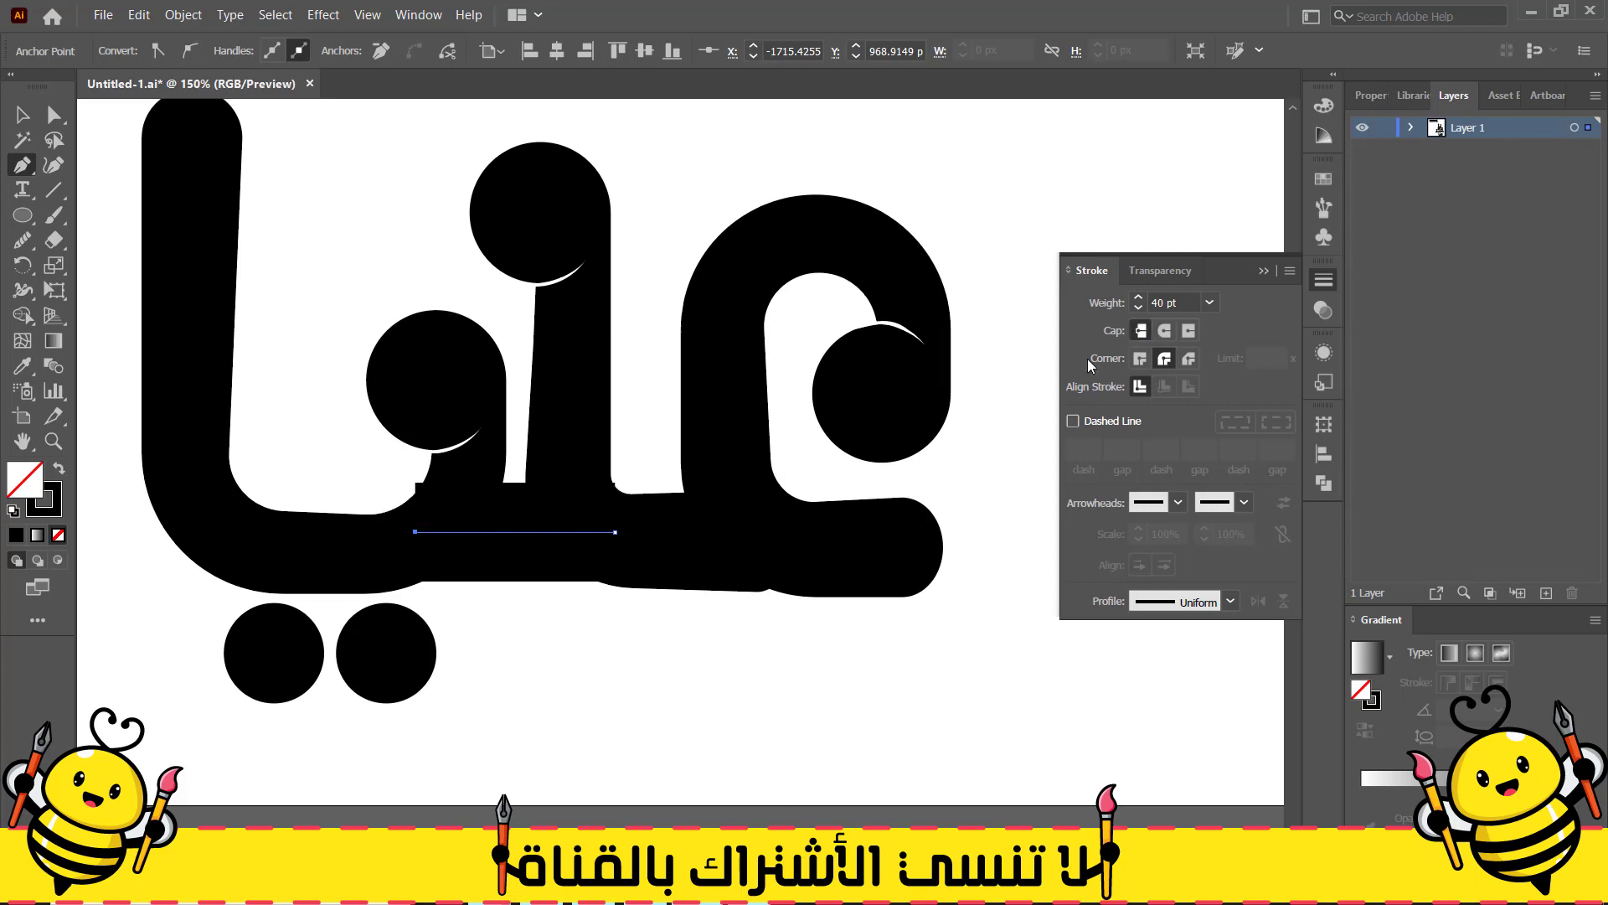
Shorten the connecting stroke at both ends, lower it slightly and set its weight to 30 pt
key("a")
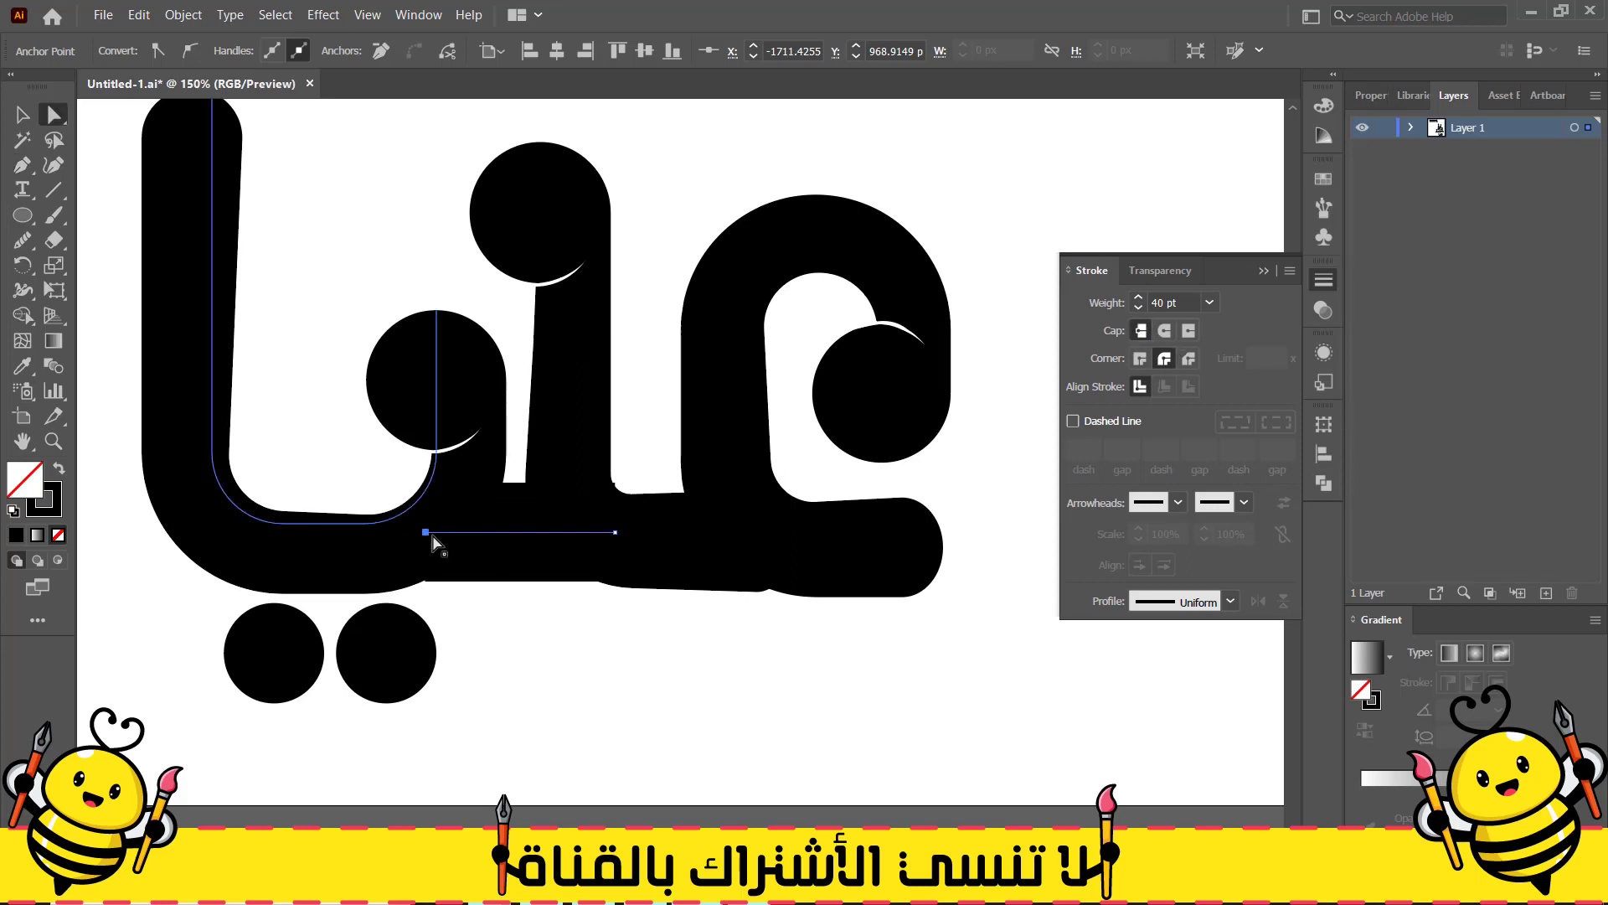
left_click_drag(614, 534, 610, 534)
left_click(570, 633)
left_click(506, 541)
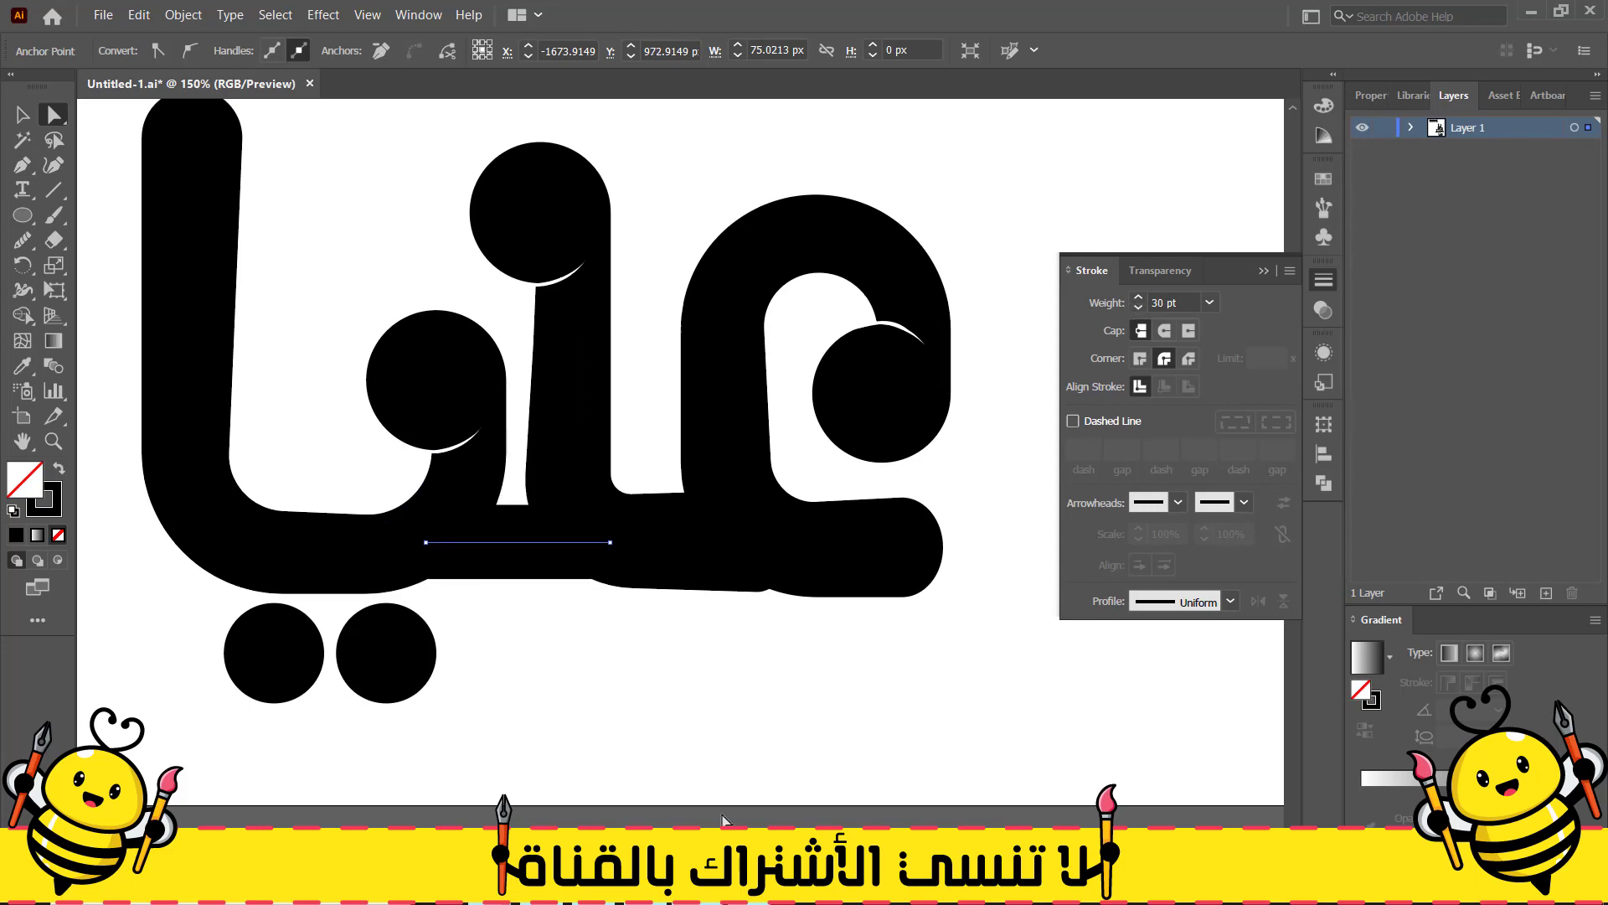
left_click(618, 714)
Draw an open square hook path starting at the fourth word's leftmost upright, running left, down and back right
scroll(550, 672, "down", 2)
left_click_drag(201, 652, 271, 654)
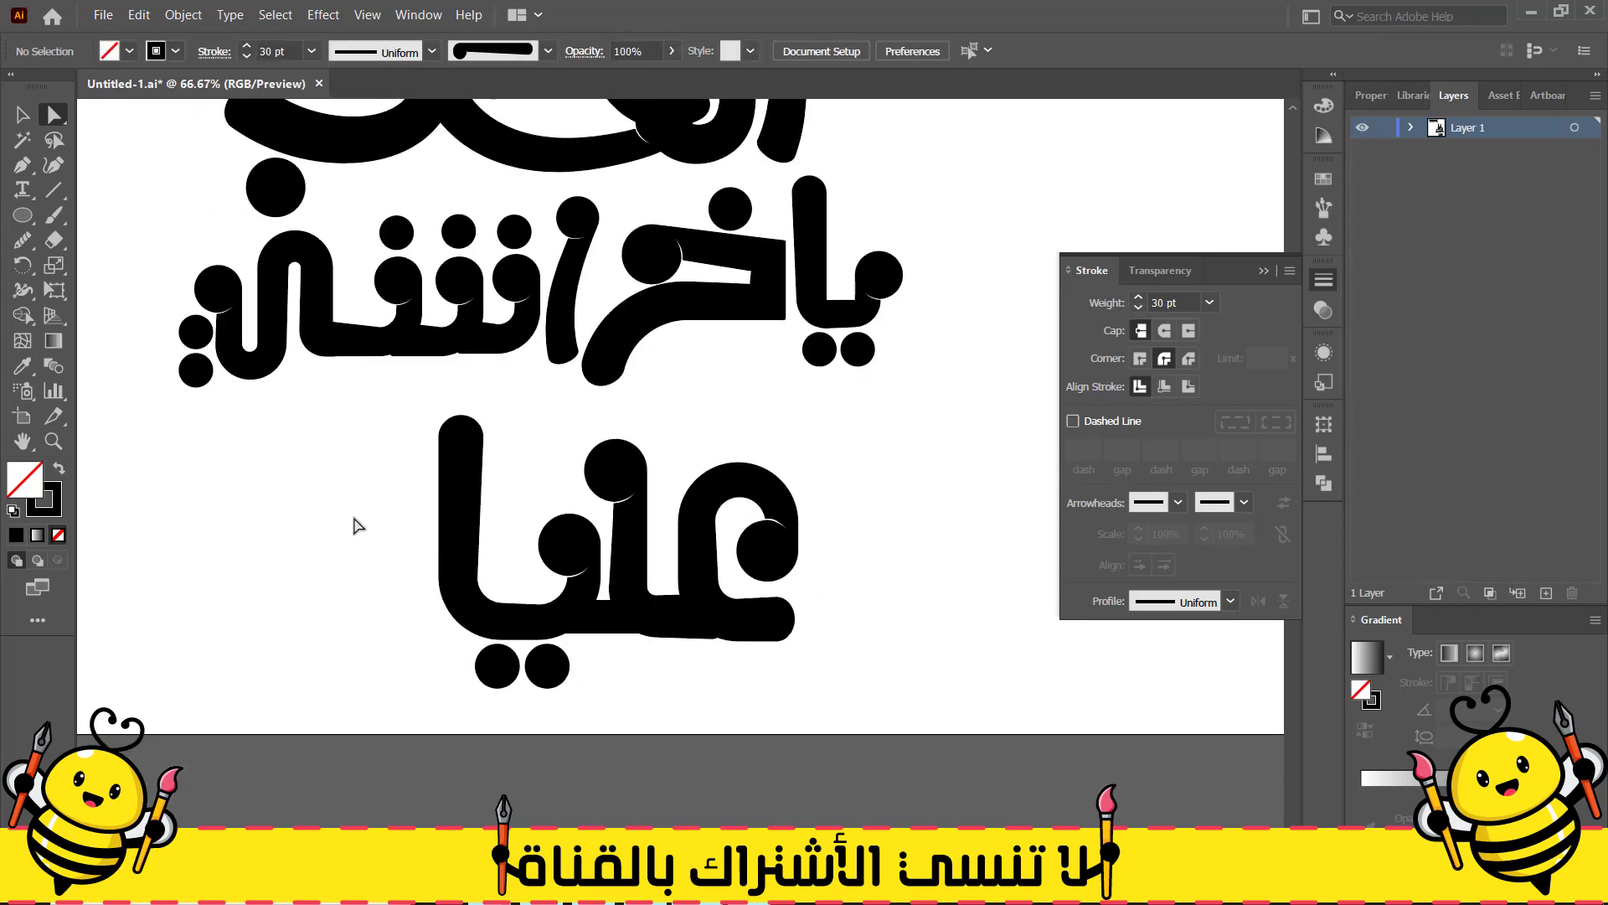
left_click(459, 460)
left_click(311, 460)
left_click(311, 543)
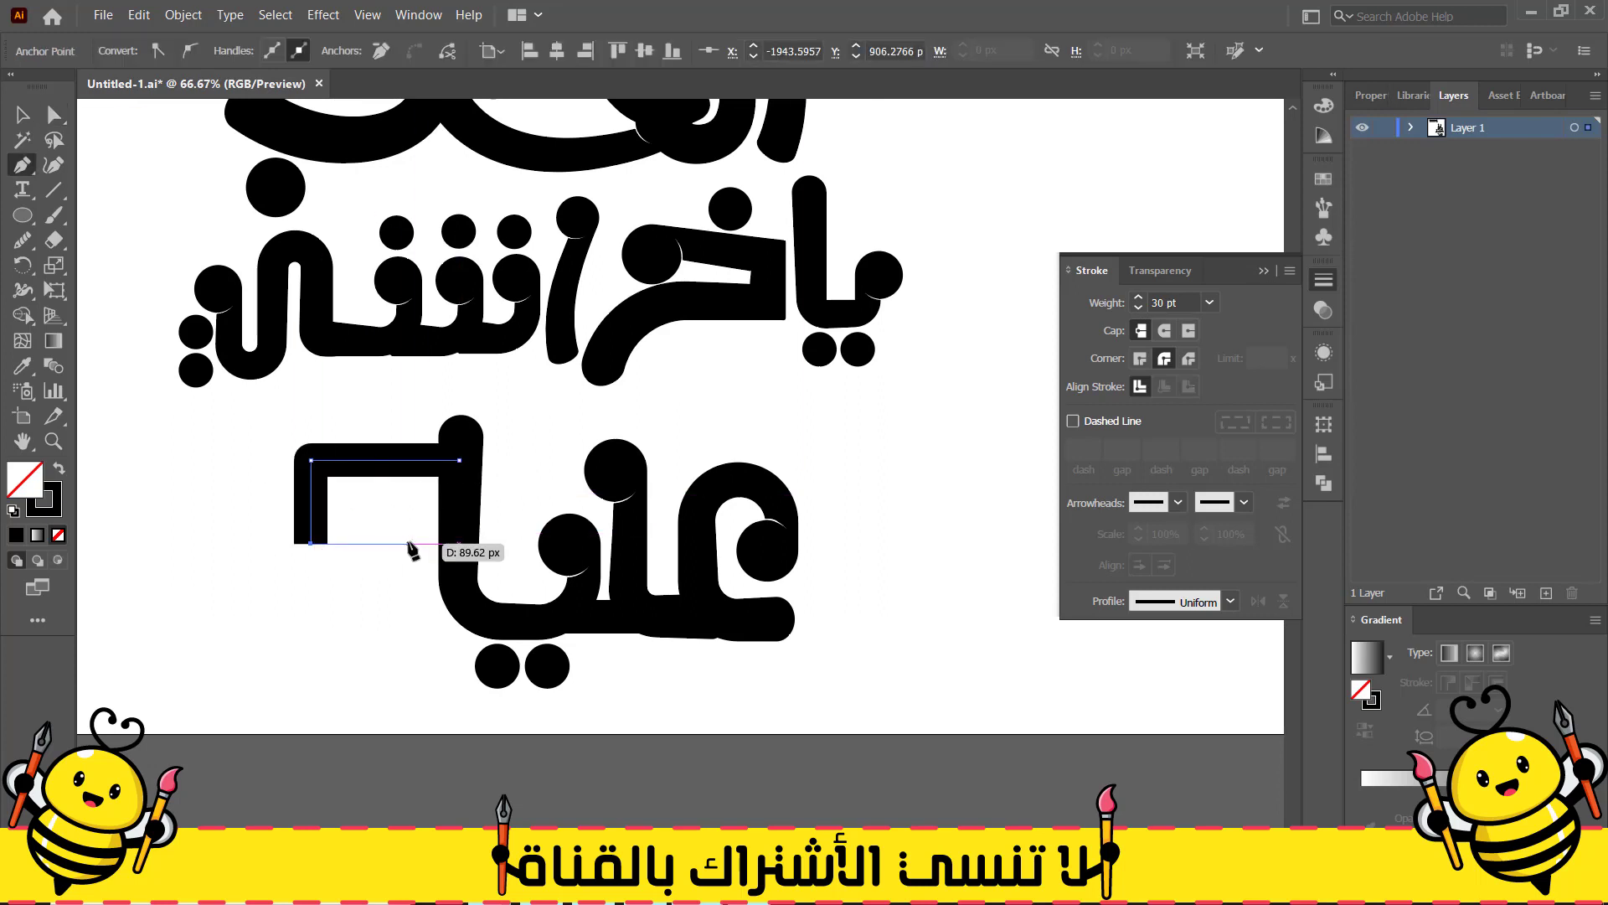
left_click(408, 543)
Apply the art brush with the ball at its right end to the hook path and set the stroke weight to 0.5 pt
left_click(1324, 216)
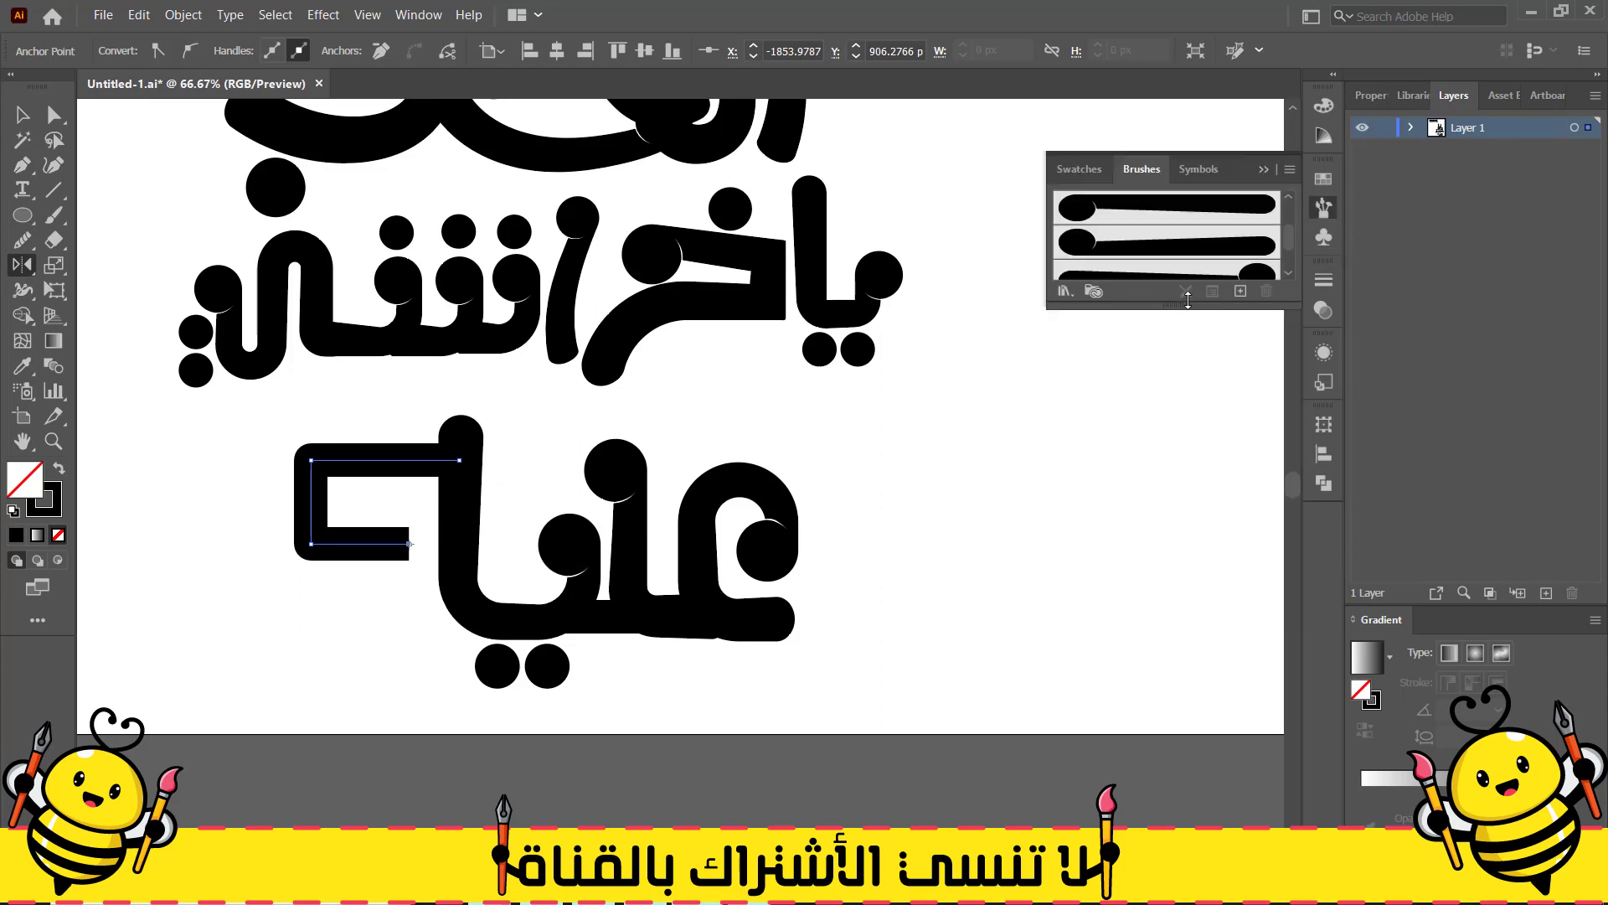
left_click(1135, 266)
left_click(1324, 280)
left_click(1141, 306)
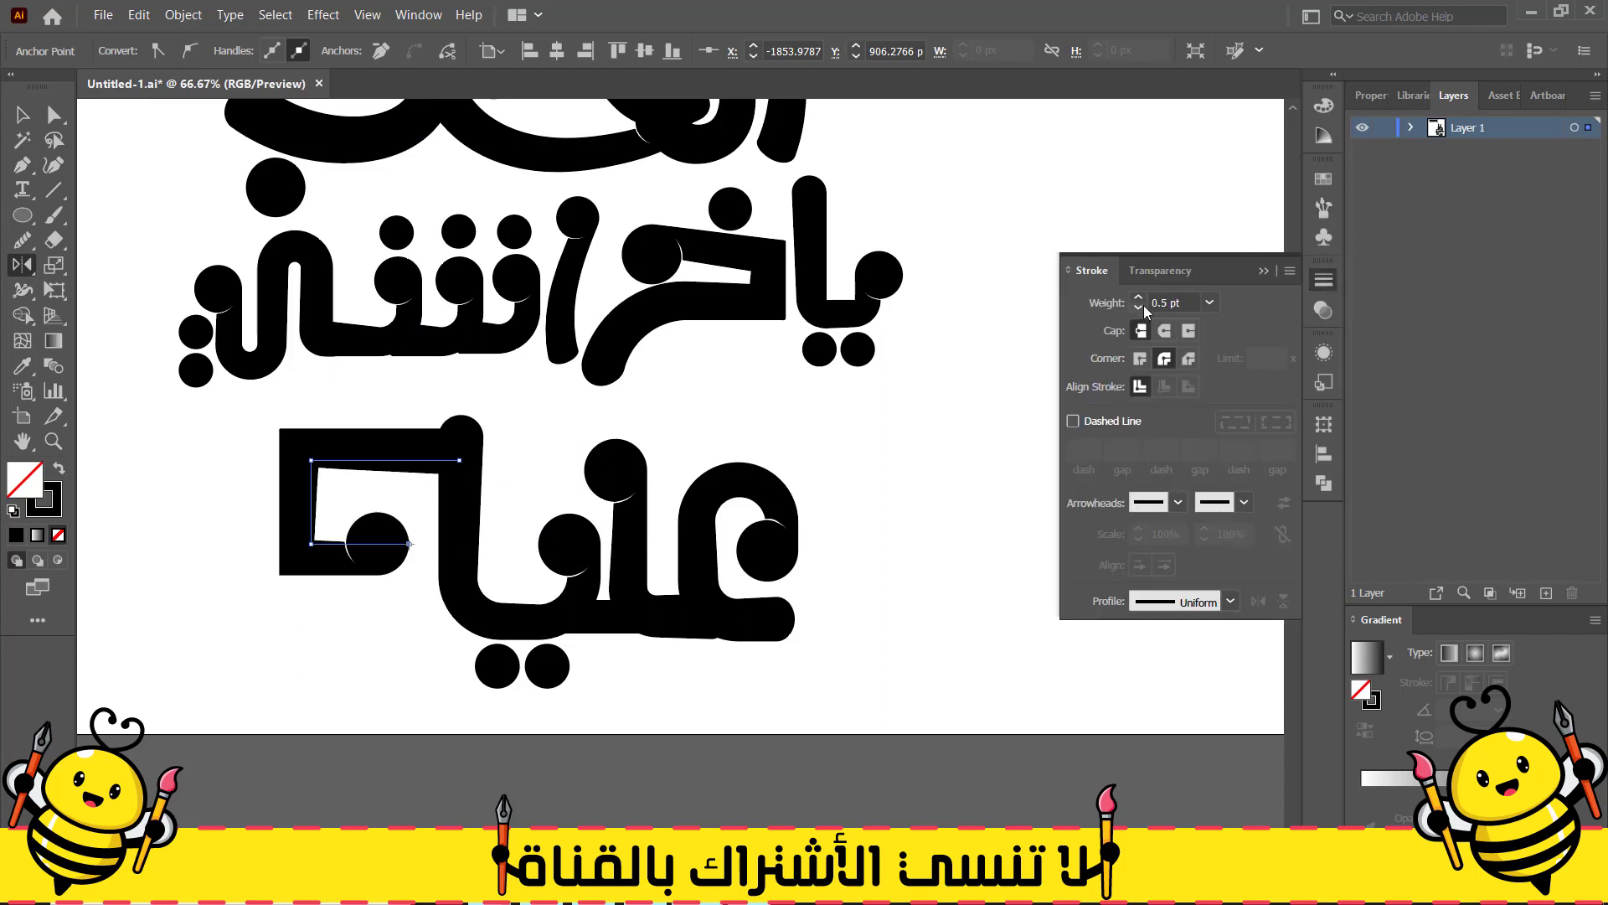
left_click(78, 117)
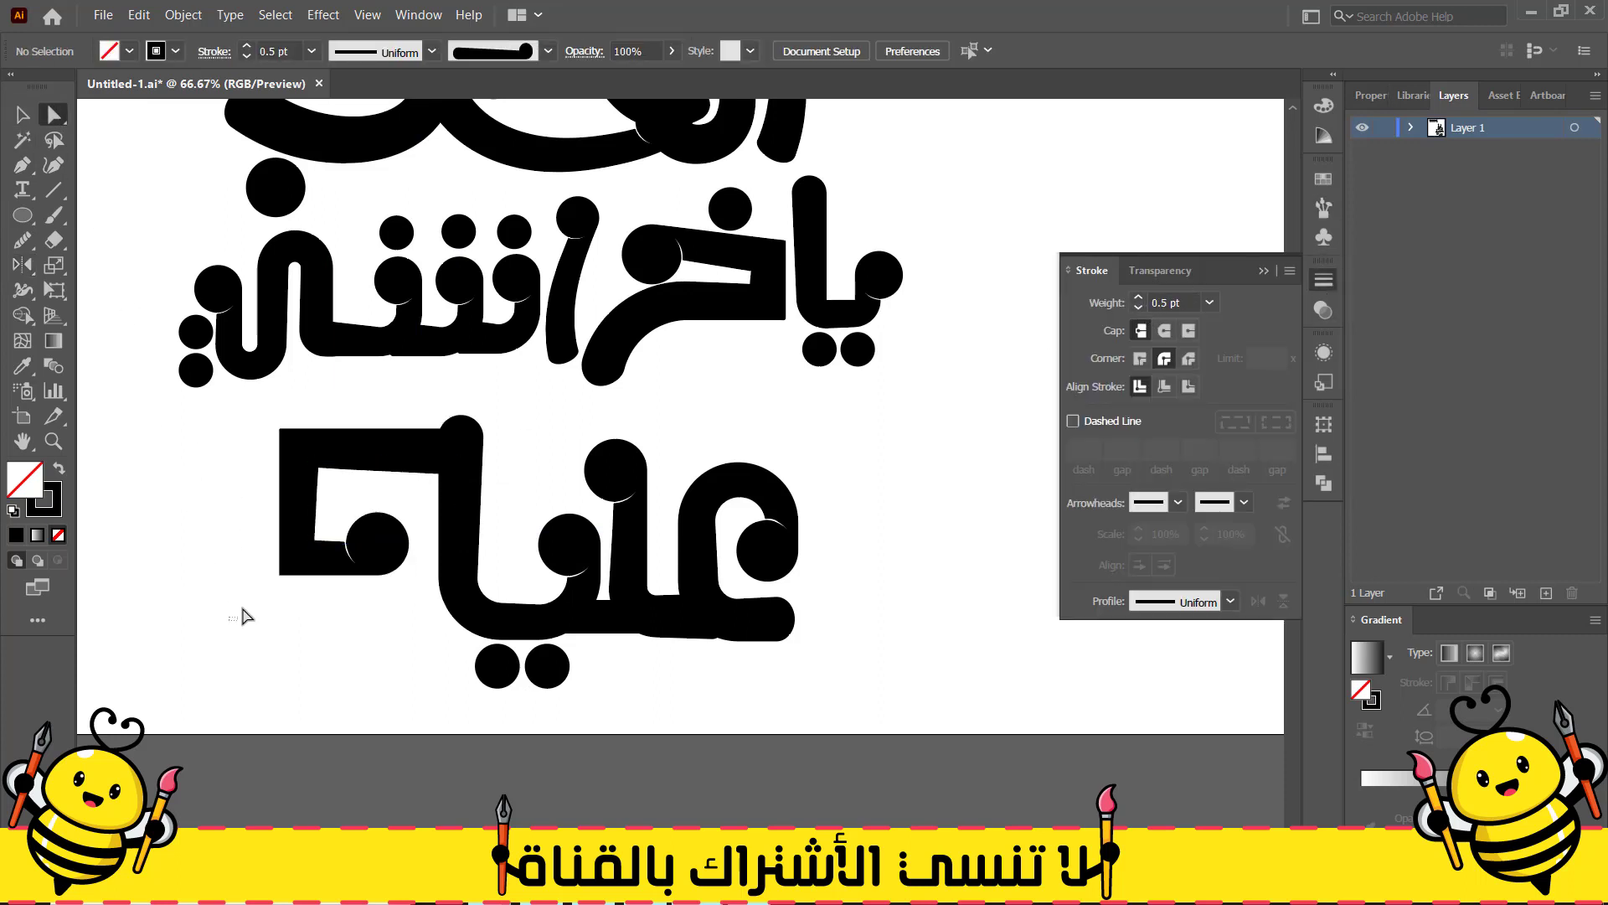
Narrow the hook by nudging its left corners and lower end right, keeping its upper end on the upright
left_click_drag(416, 421, 417, 422)
key("Right")
key("Right")
key("Right")
key("Right")
key("Right")
key("Right")
key("Right")
key("Right")
key("Right")
key("Right")
key("Right")
key("Right")
key("Right")
key("Right")
key("Right")
key("Right")
key("Right")
key("Right")
key("Right")
key("Right")
left_click(458, 460)
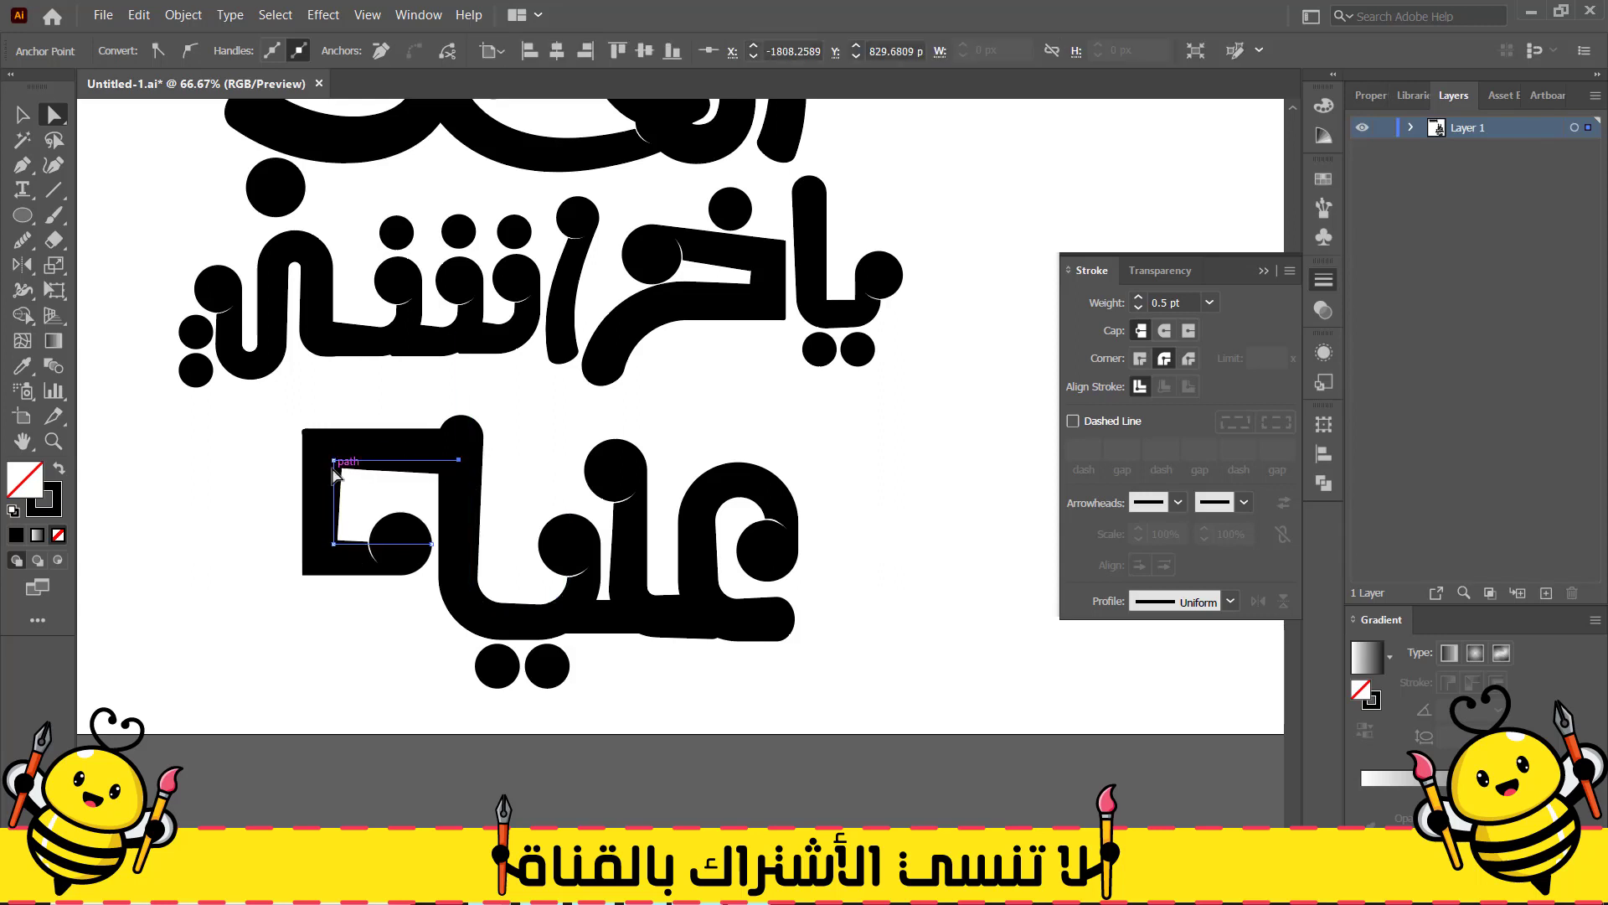
Round the hook's two left corners into one smooth curve
left_click(333, 460, "shift")
left_click_drag(334, 460, 334, 490)
left_click_drag(267, 591, 366, 519)
left_click(282, 541)
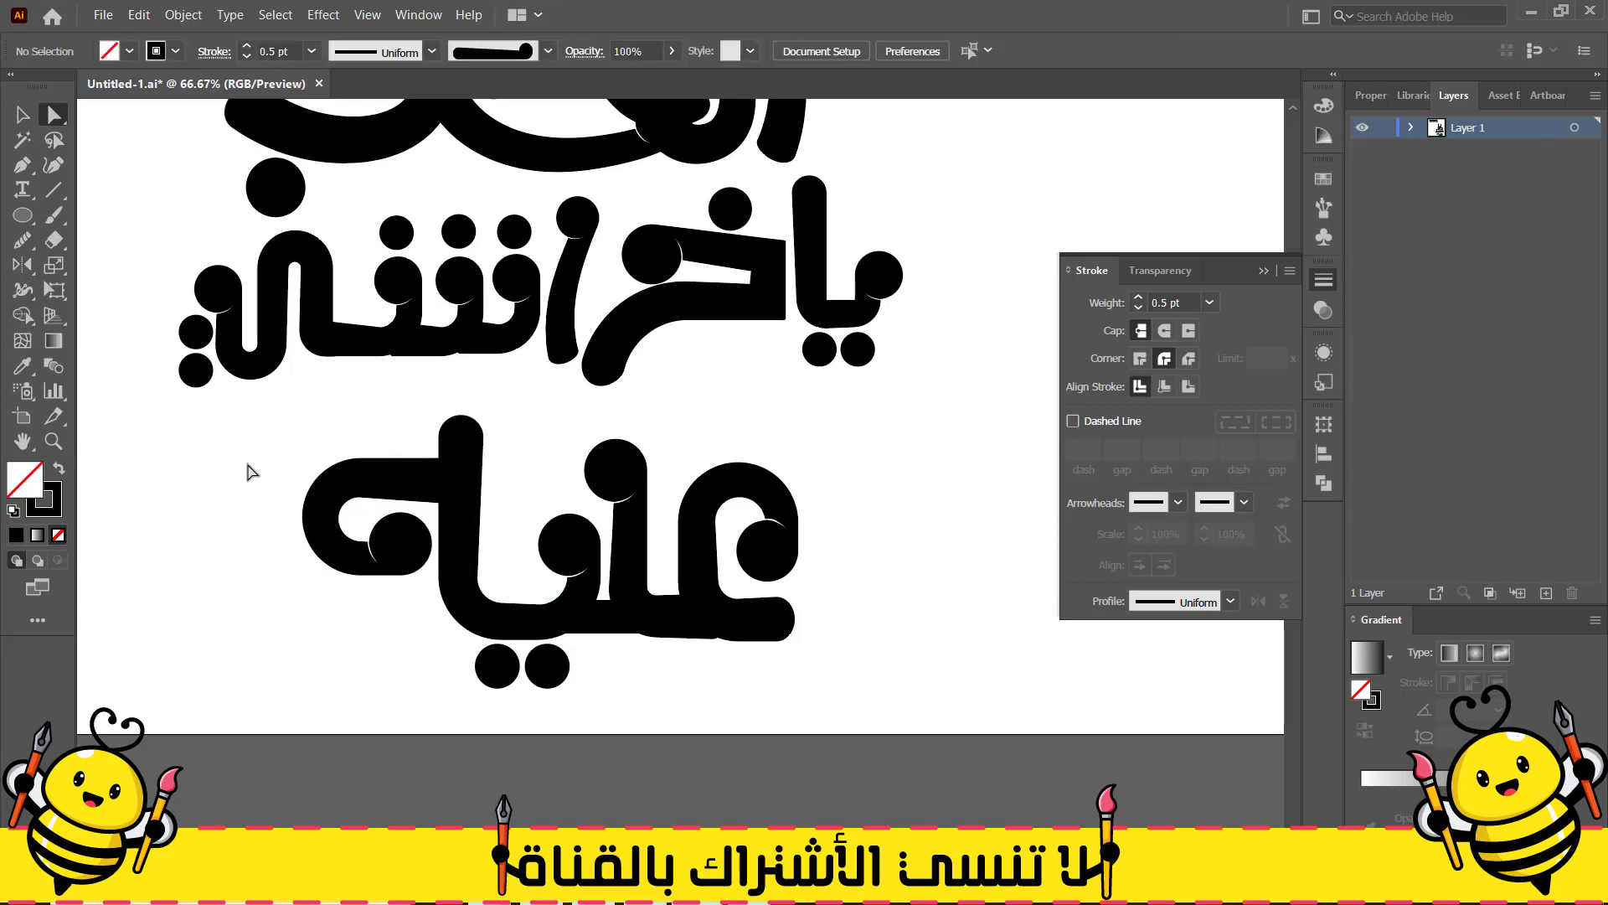
Move the whole fourth word up beneath the third word and enlarge it slightly
left_click_drag(280, 665, 882, 408)
left_click_drag(623, 499, 605, 470)
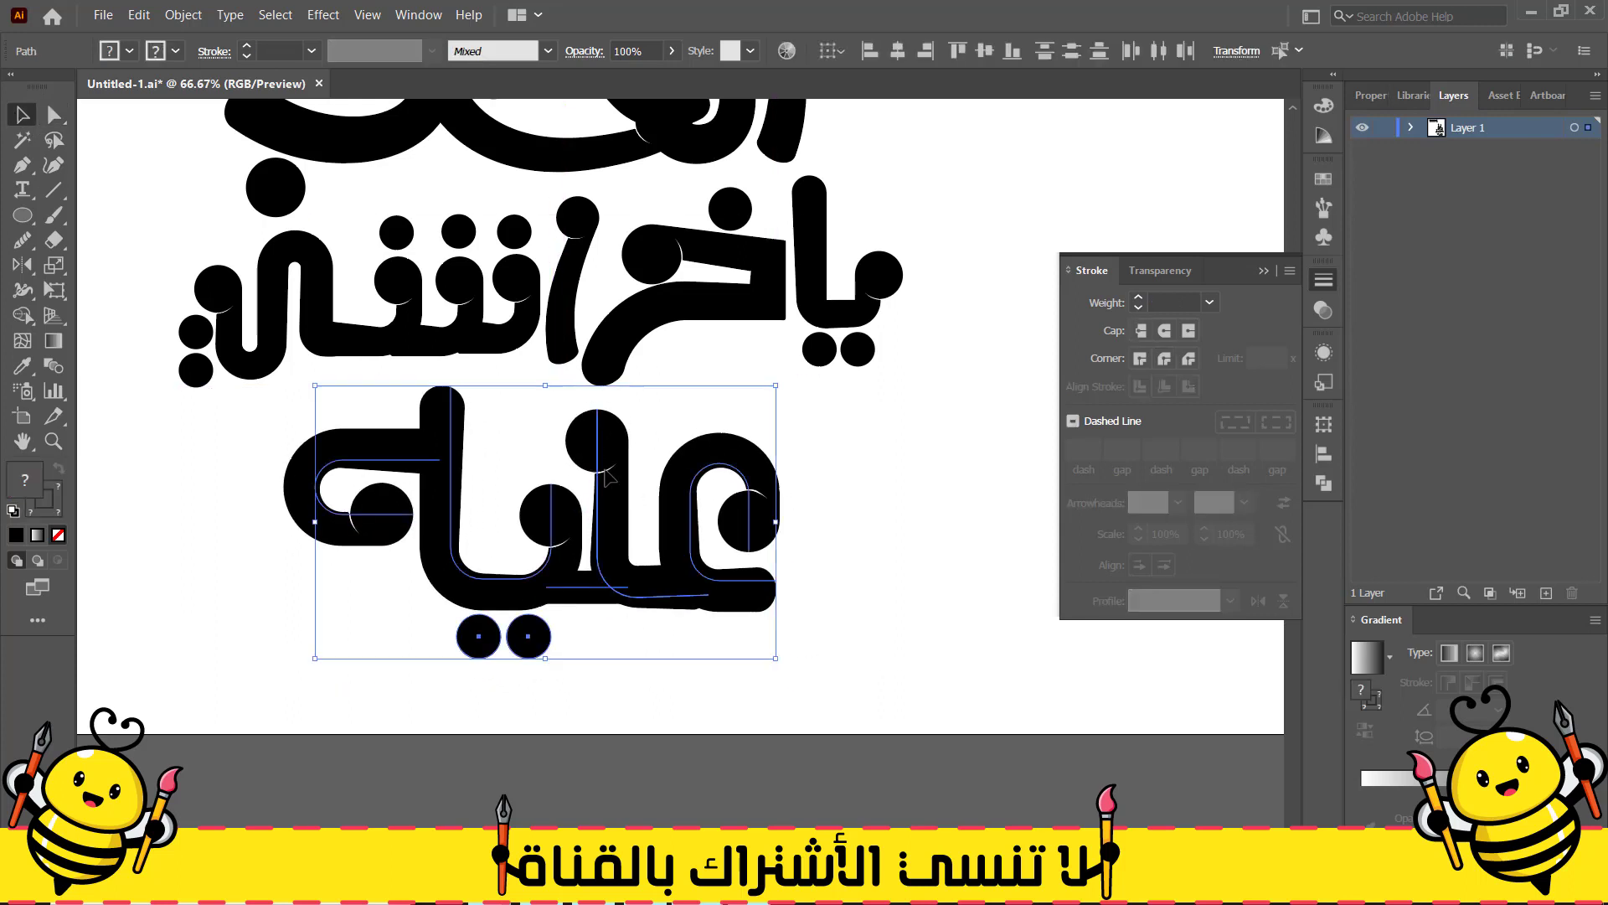
left_click_drag(779, 662, 803, 675)
left_click_drag(645, 598, 634, 598)
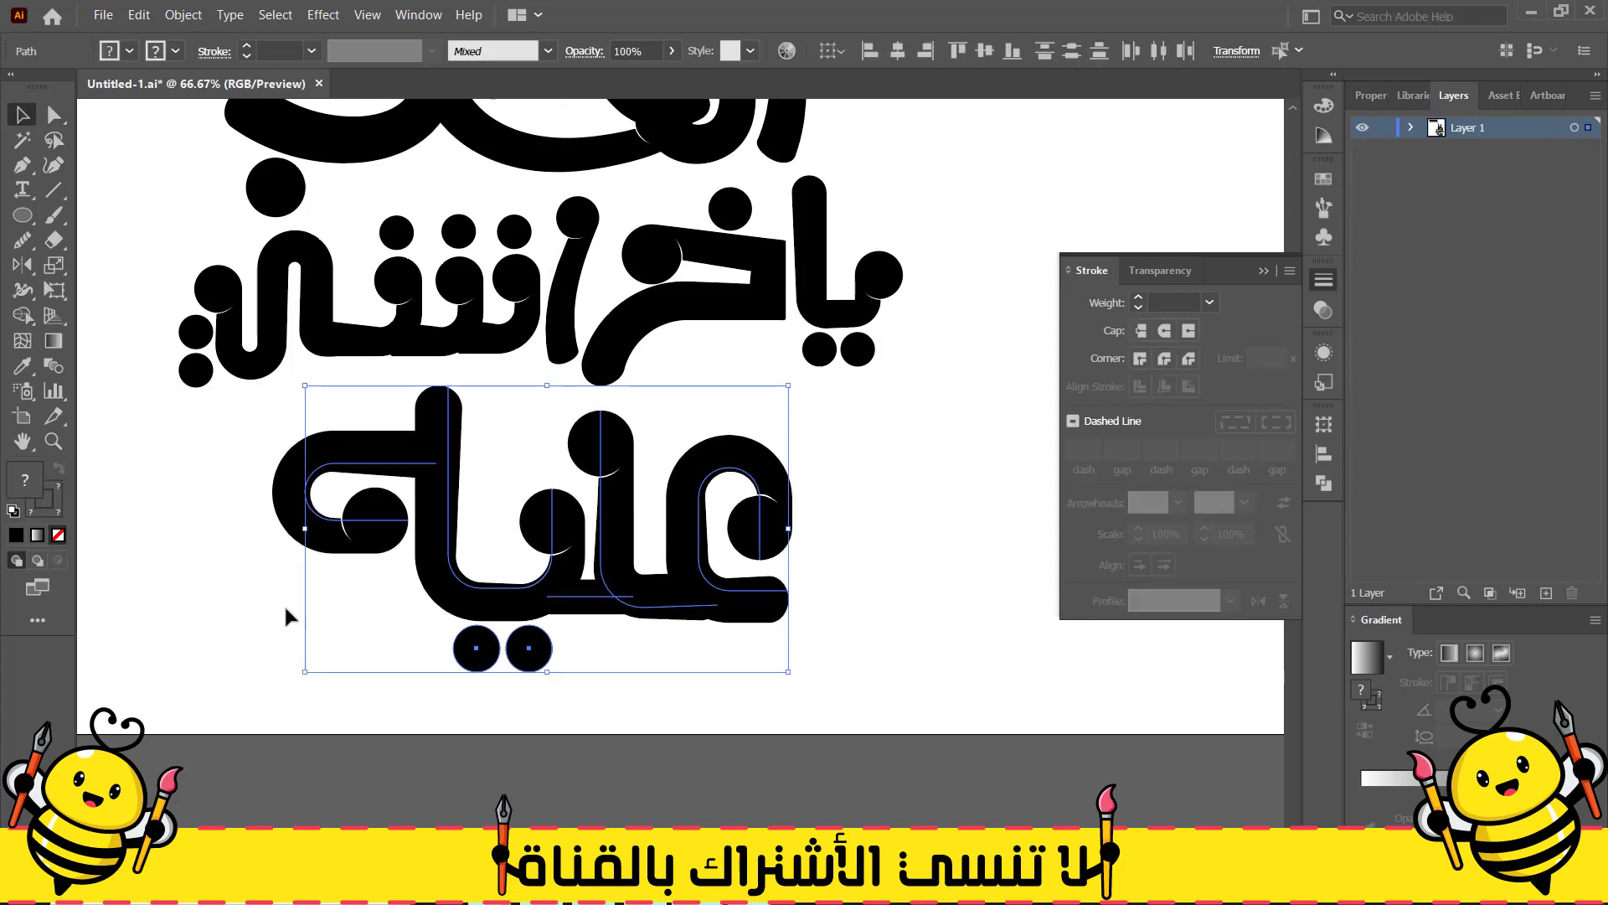
left_click(285, 606)
Convert the strokes of all four words to filled outlines with Outline Stroke
scroll(236, 557, "down", 2)
scroll(234, 553, "down", 1)
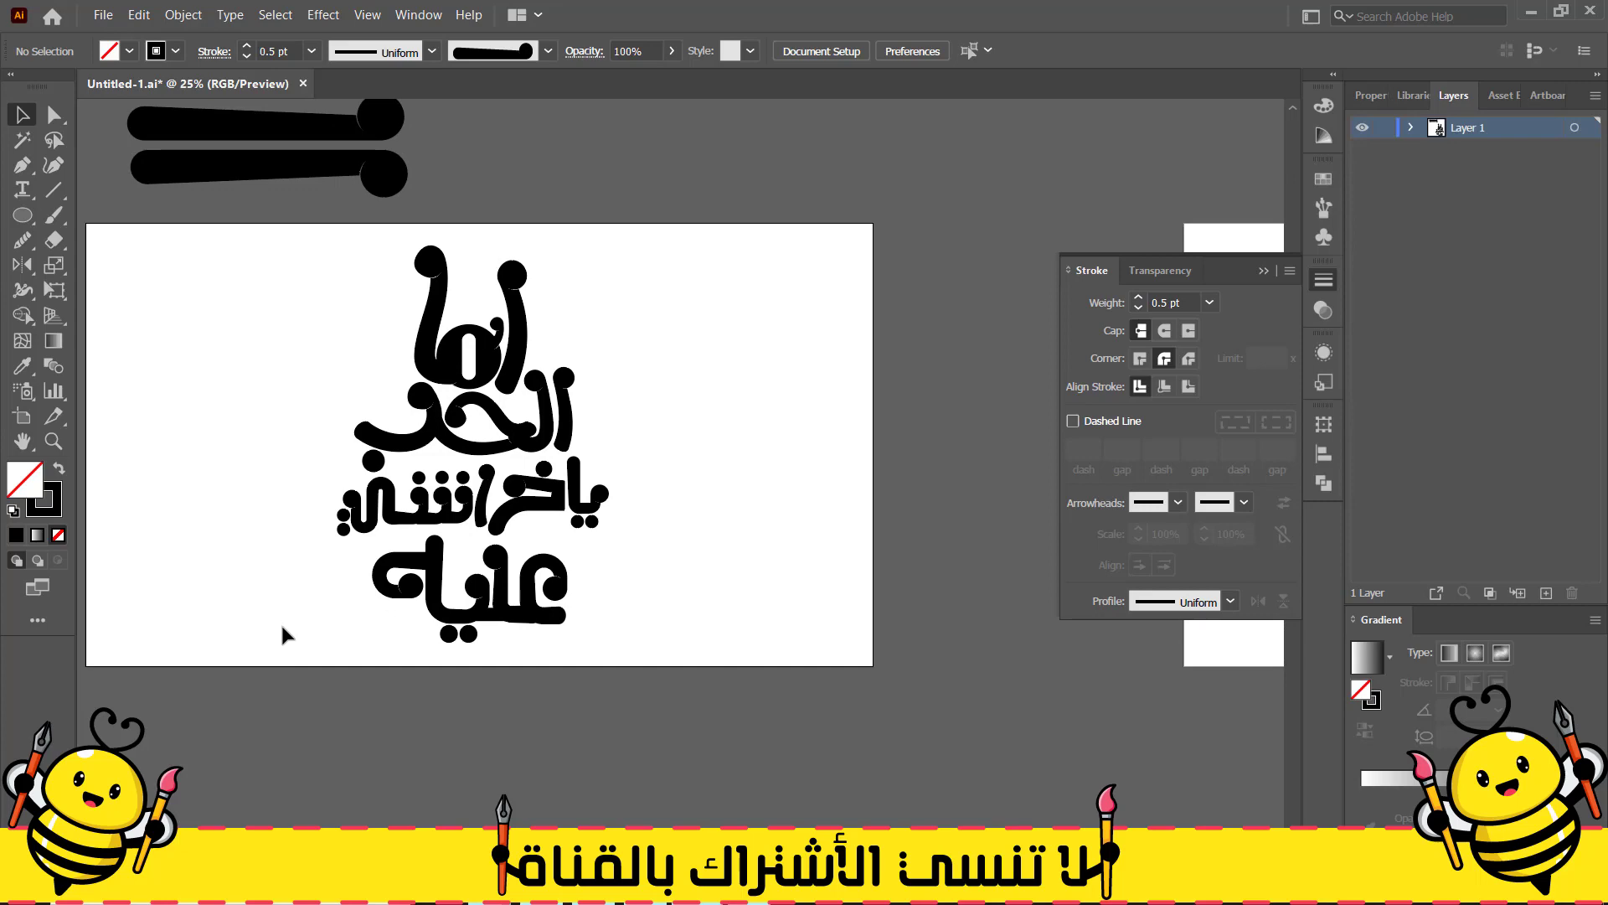
left_click_drag(282, 627, 698, 230)
left_click(181, 15)
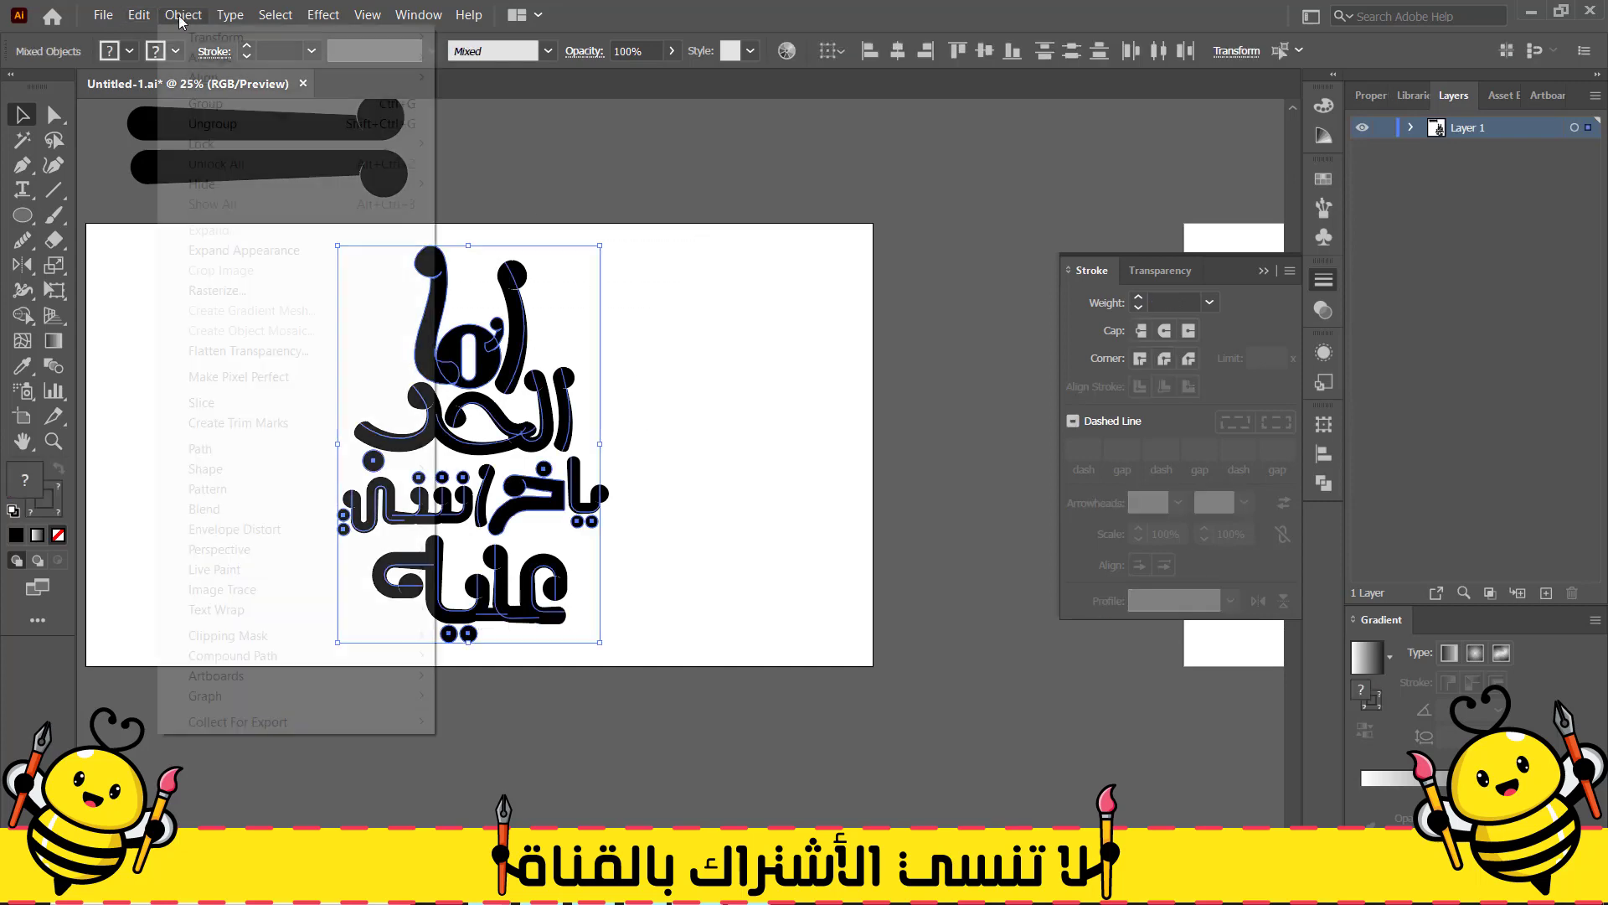
mouse_move(205, 448)
left_click(503, 493)
left_click(689, 453)
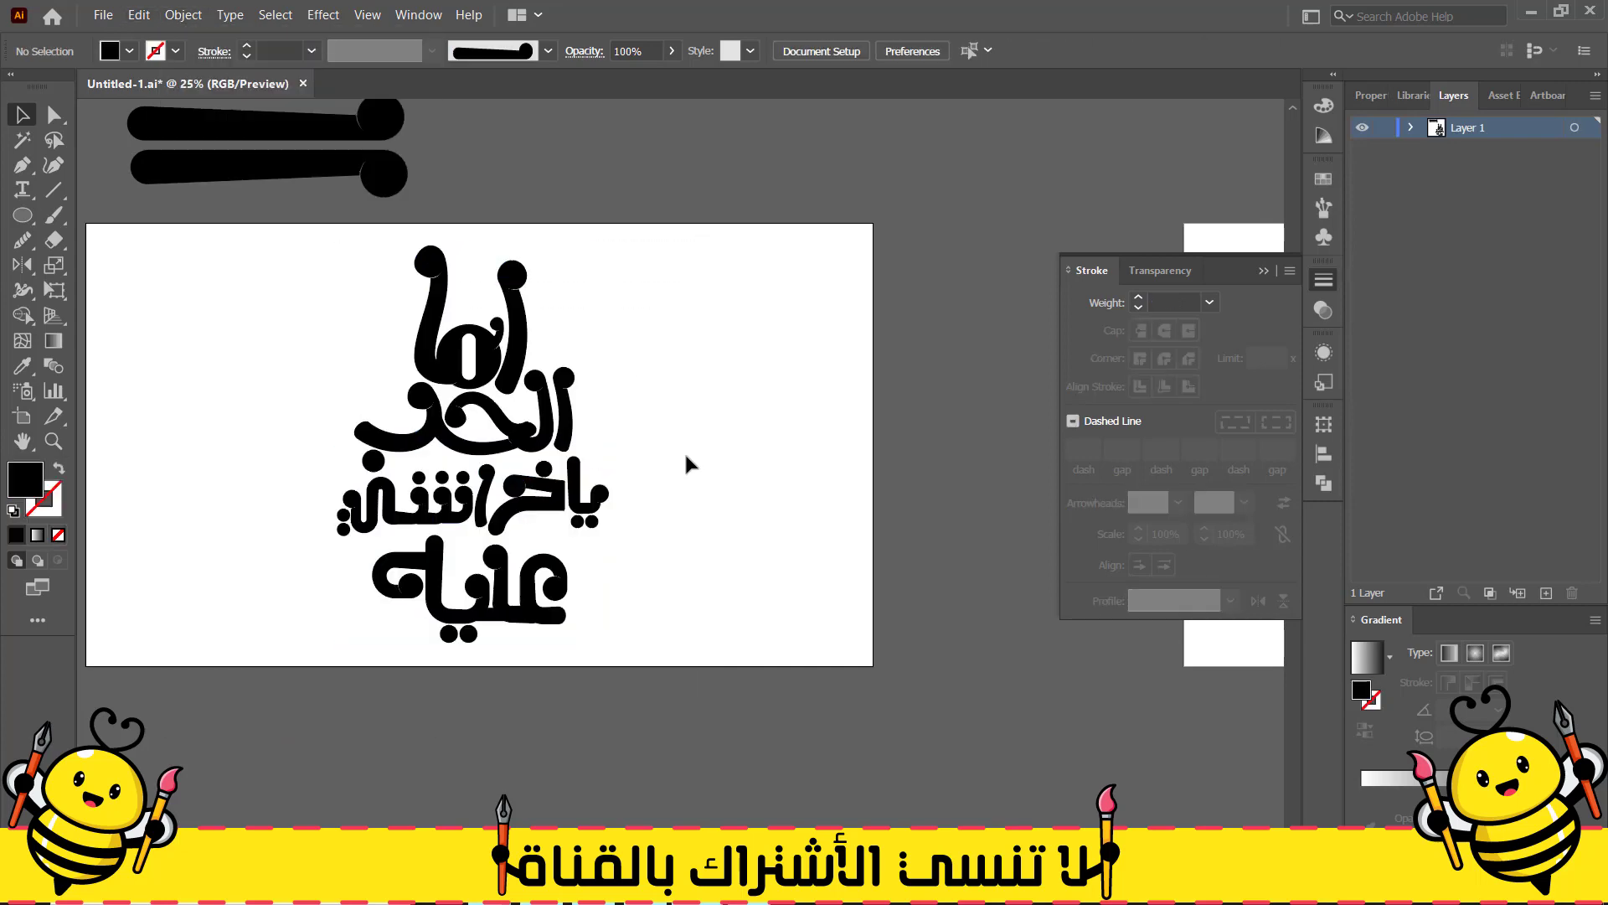
Reshape the fourth word's connecting rectangle by moving its lower corners so the baseline joins the neighbouring letters smoothly
left_click(490, 617)
scroll(490, 618, "up", 8)
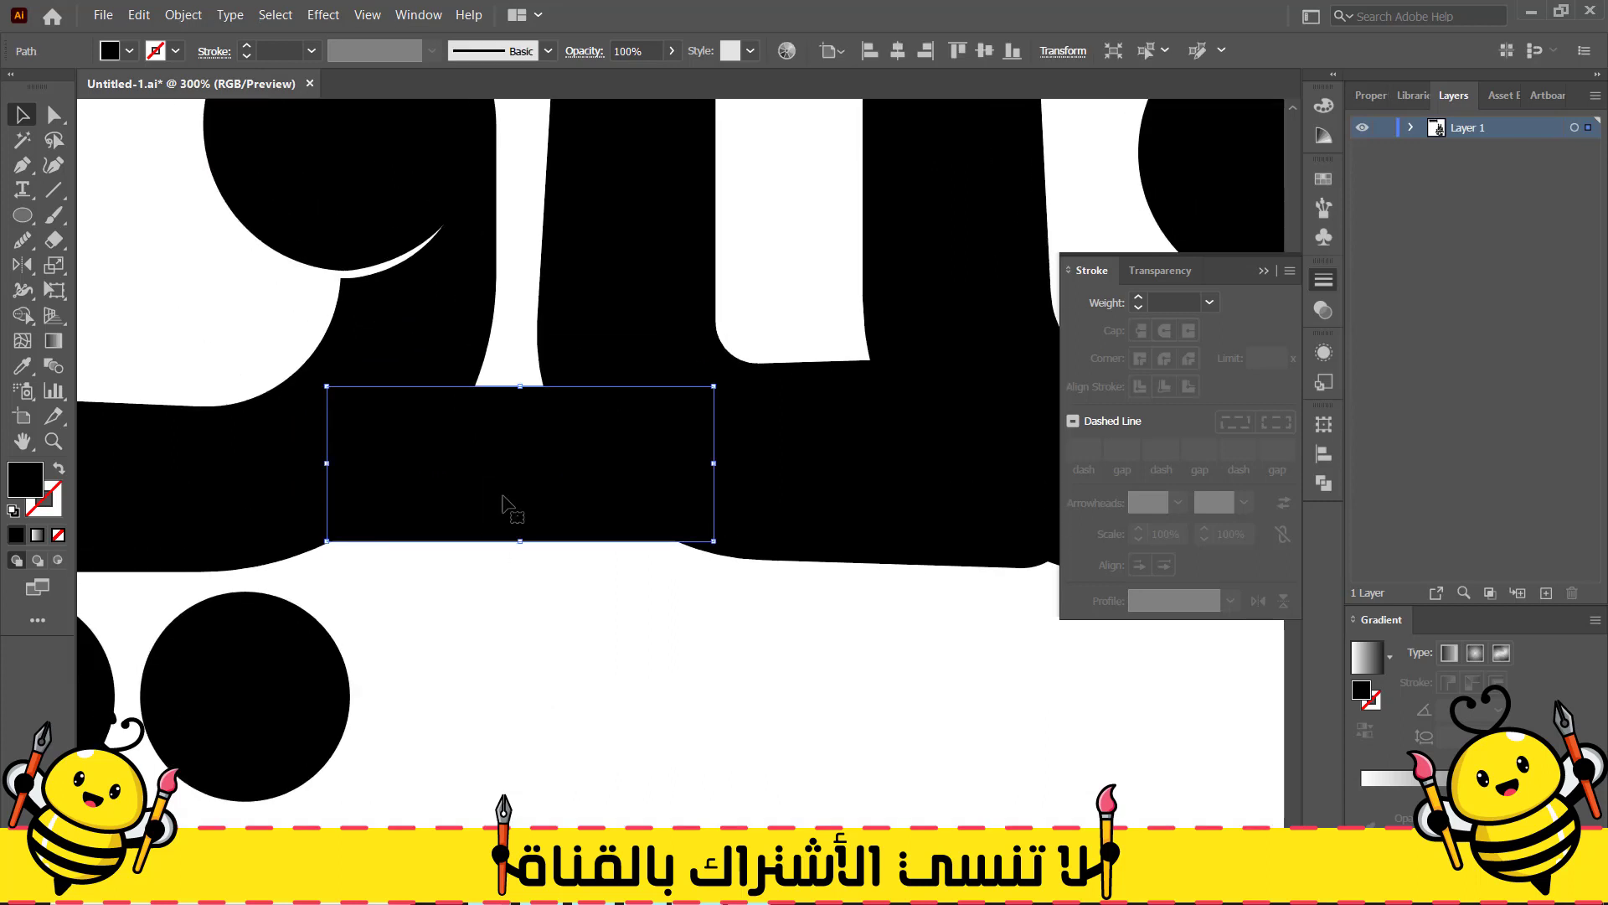
key("a")
left_click_drag(714, 542, 758, 560)
left_click_drag(327, 542, 500, 518)
left_click_drag(500, 518, 390, 548)
left_click(652, 587)
Draw a curved, pointed closed shape at the third word's base, where its left and middle teeth join
scroll(652, 587, "down", 1)
scroll(652, 586, "down", 3)
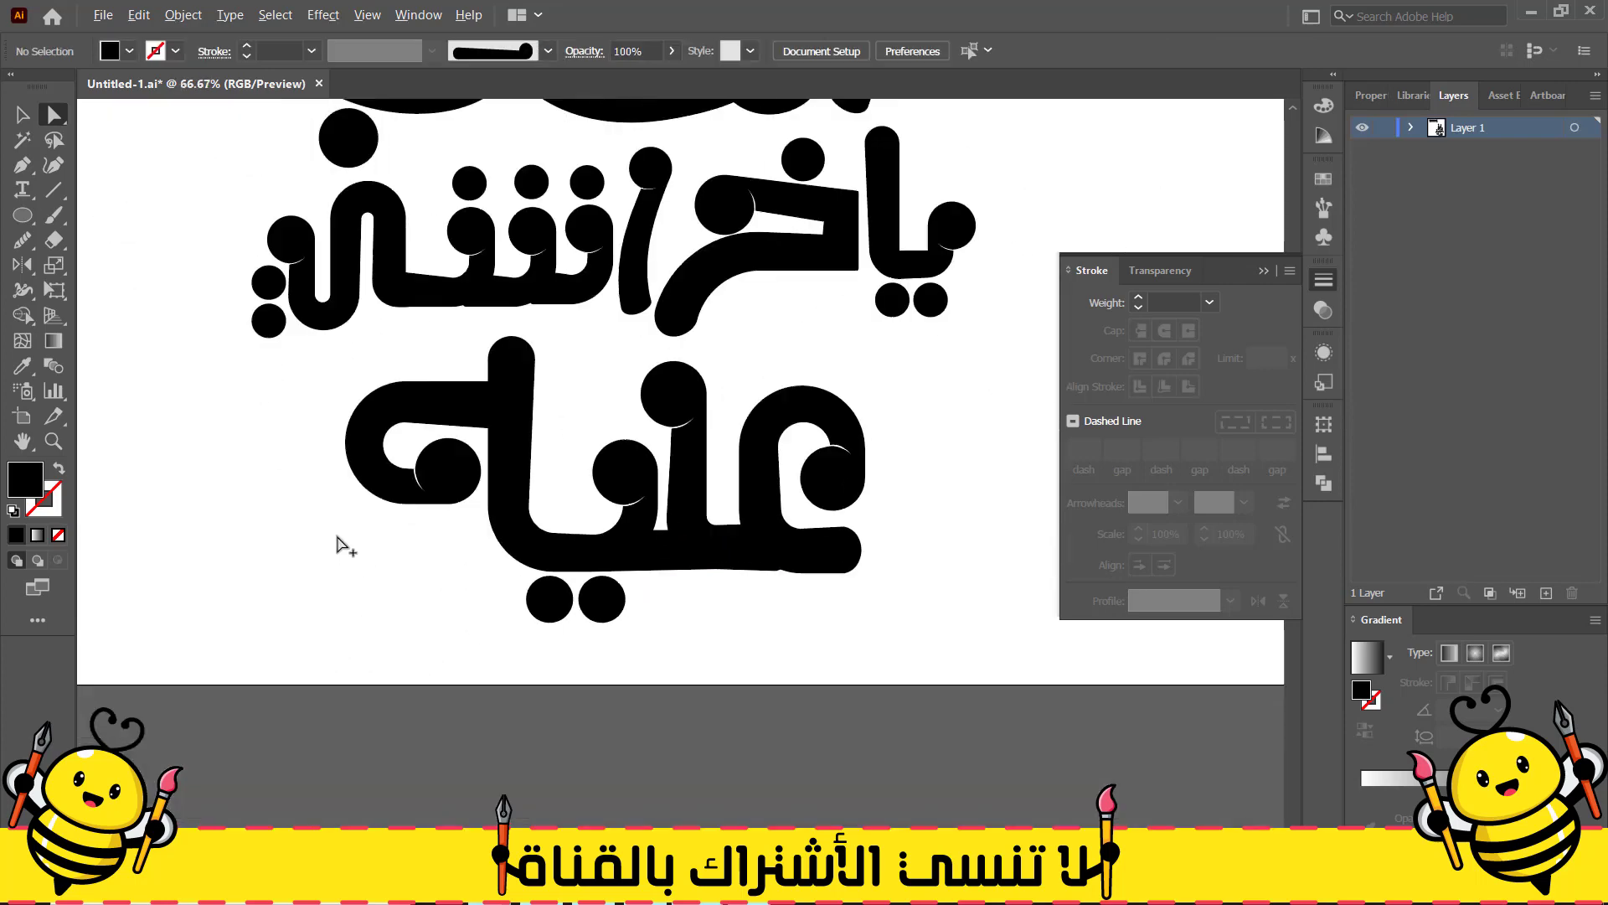
scroll(337, 546, "down", 1)
scroll(370, 466, "up", 6)
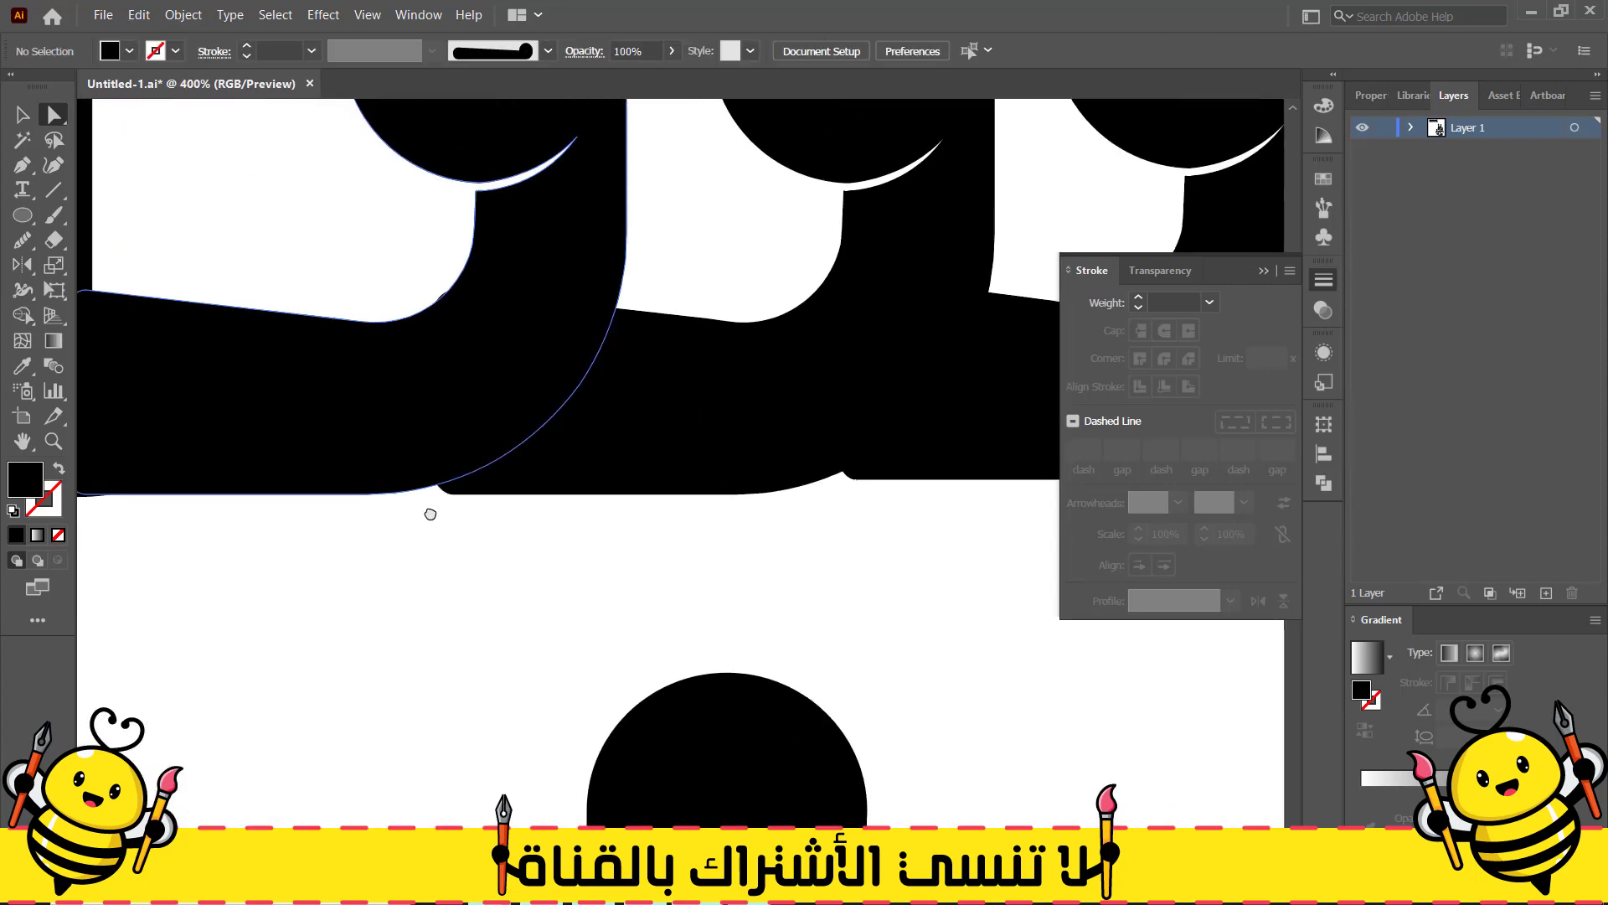
key("p")
left_click(437, 484)
left_click_drag(531, 436, 514, 471)
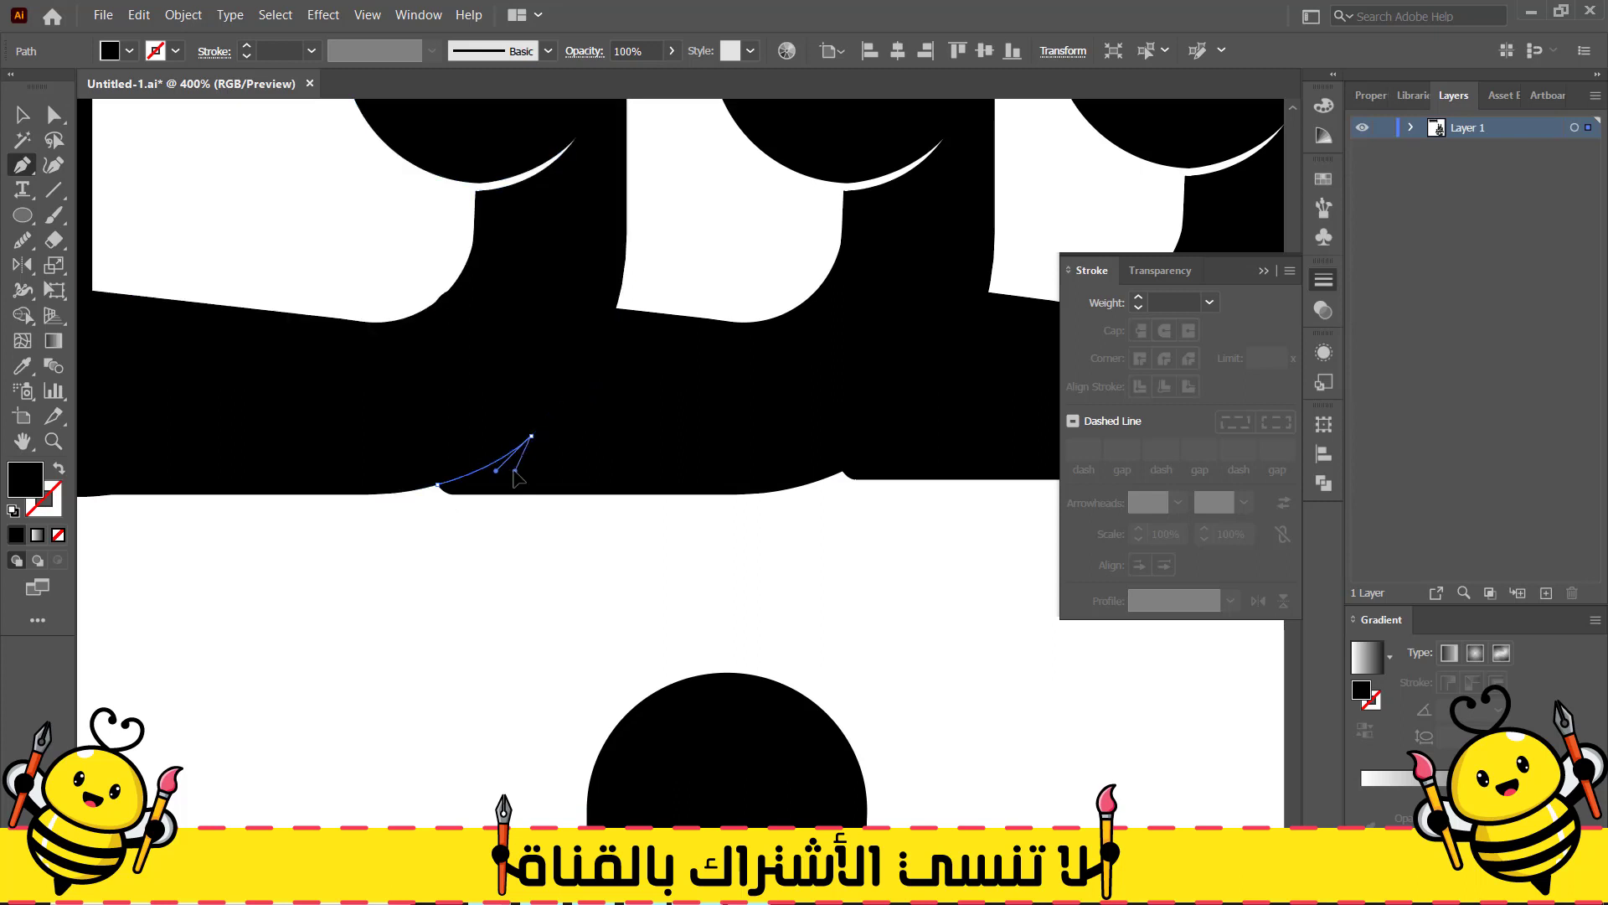
left_click(452, 494)
left_click(412, 552)
left_click(438, 484)
Cut the pointed shape out of the middle tooth with the Shape Builder to leave a thin curved notch
key("a")
left_click(499, 486, "shift")
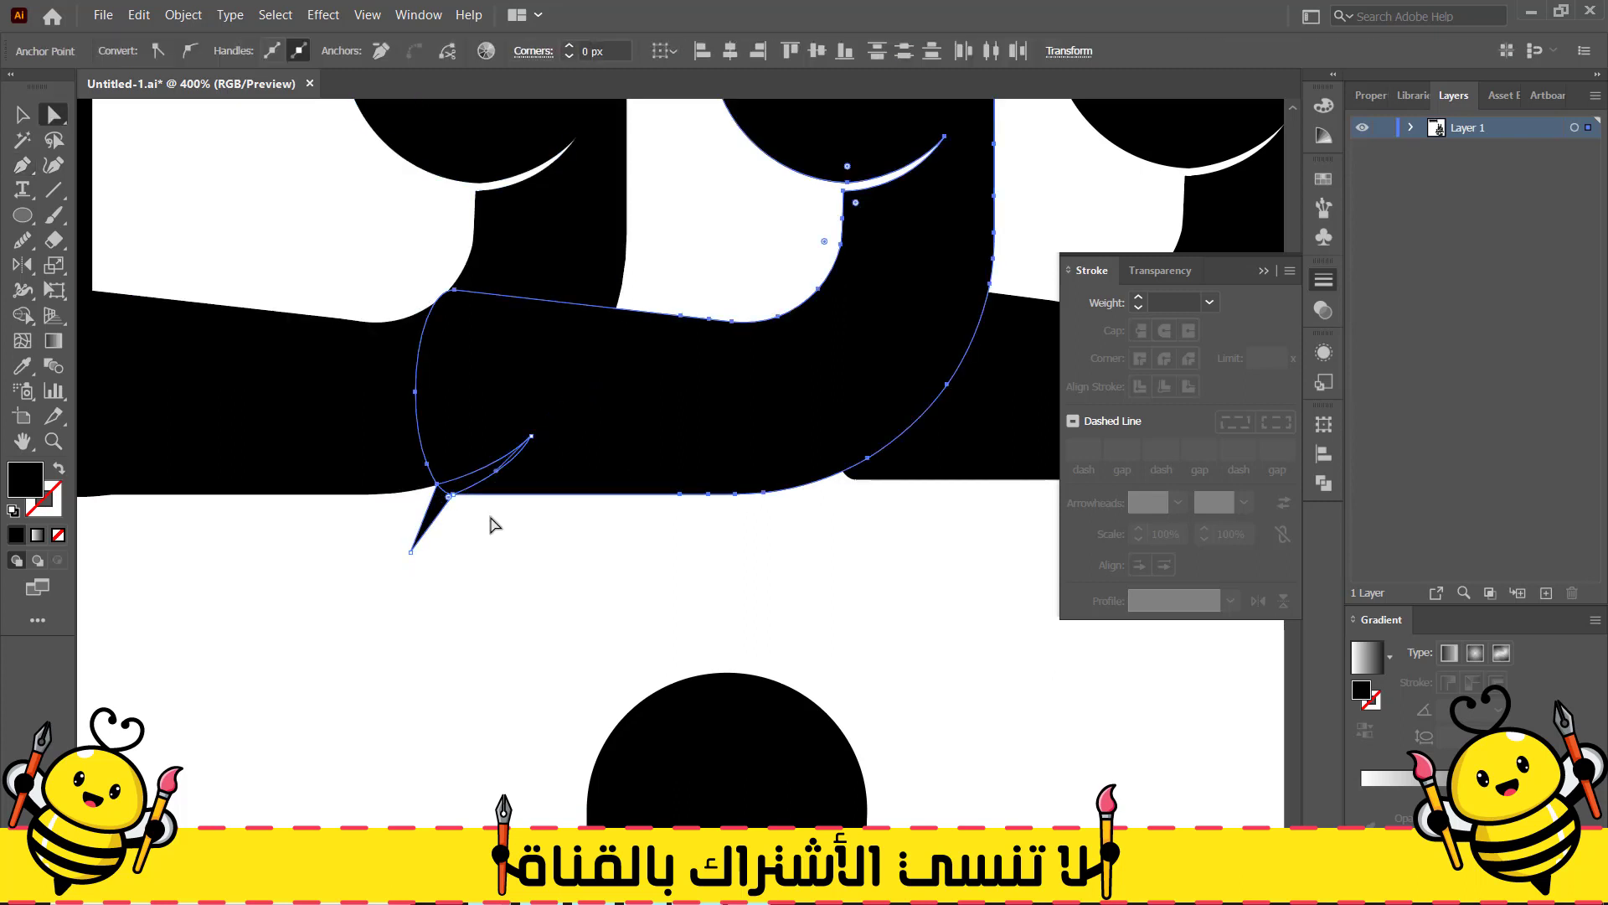
key("shift+m")
left_click_drag(404, 528, 486, 472)
left_click(23, 116)
left_click(364, 593)
Draw a similar curved, pointed shape at the base where the third word's middle and right teeth join
left_click_drag(774, 578, 403, 659)
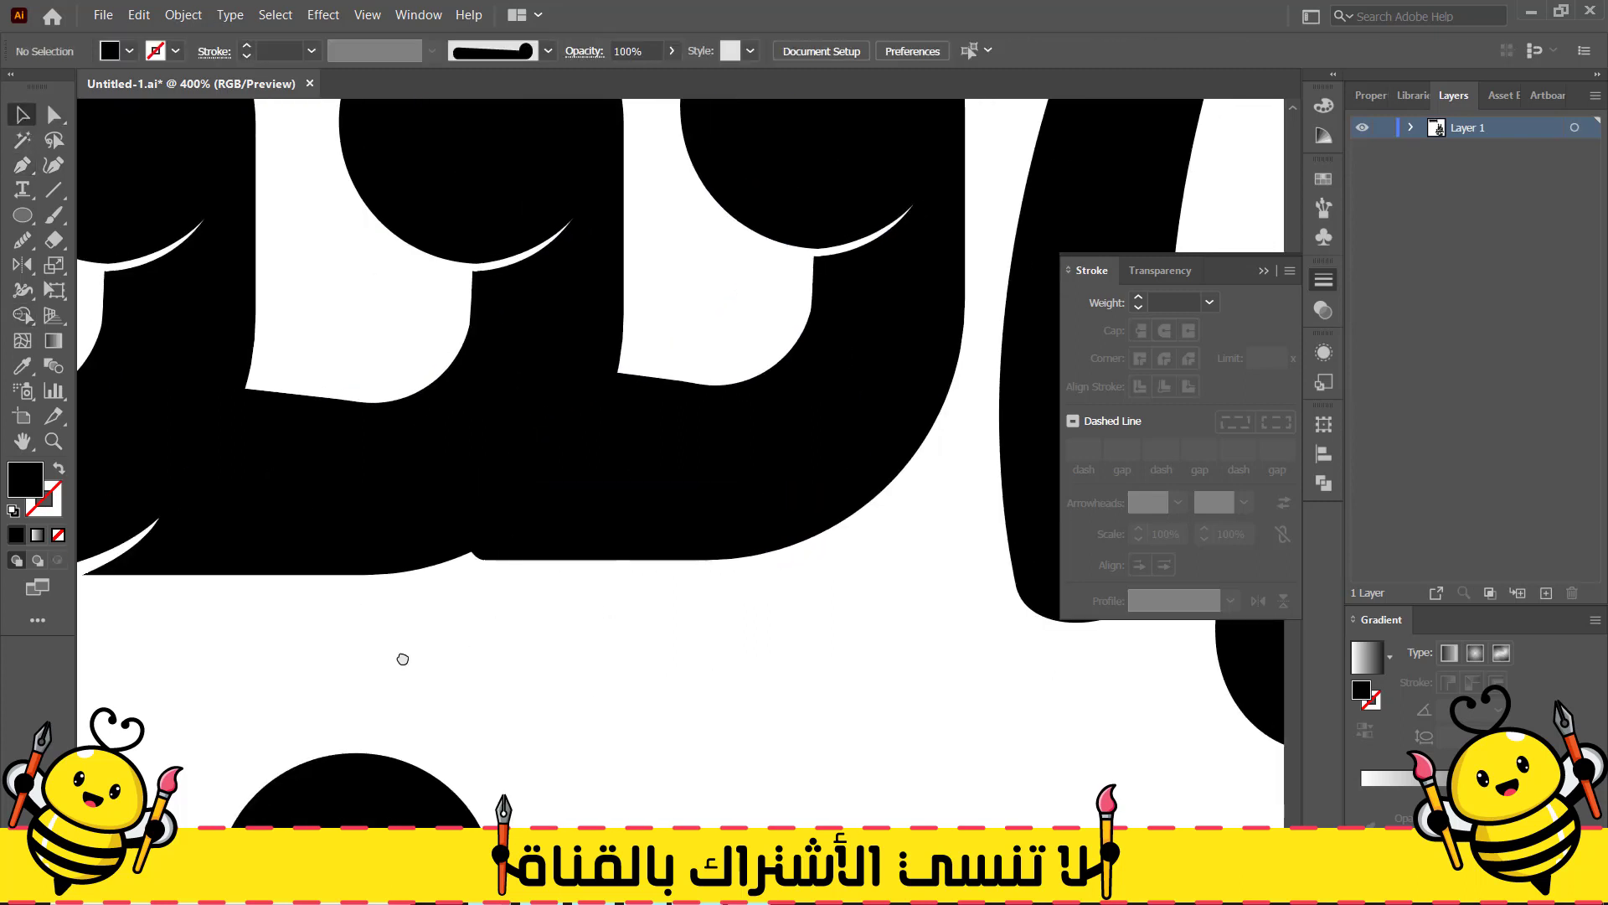
scroll(466, 597, "up", 2)
left_click(486, 523)
left_click_drag(651, 406, 630, 501)
left_click(516, 540)
left_click(464, 675)
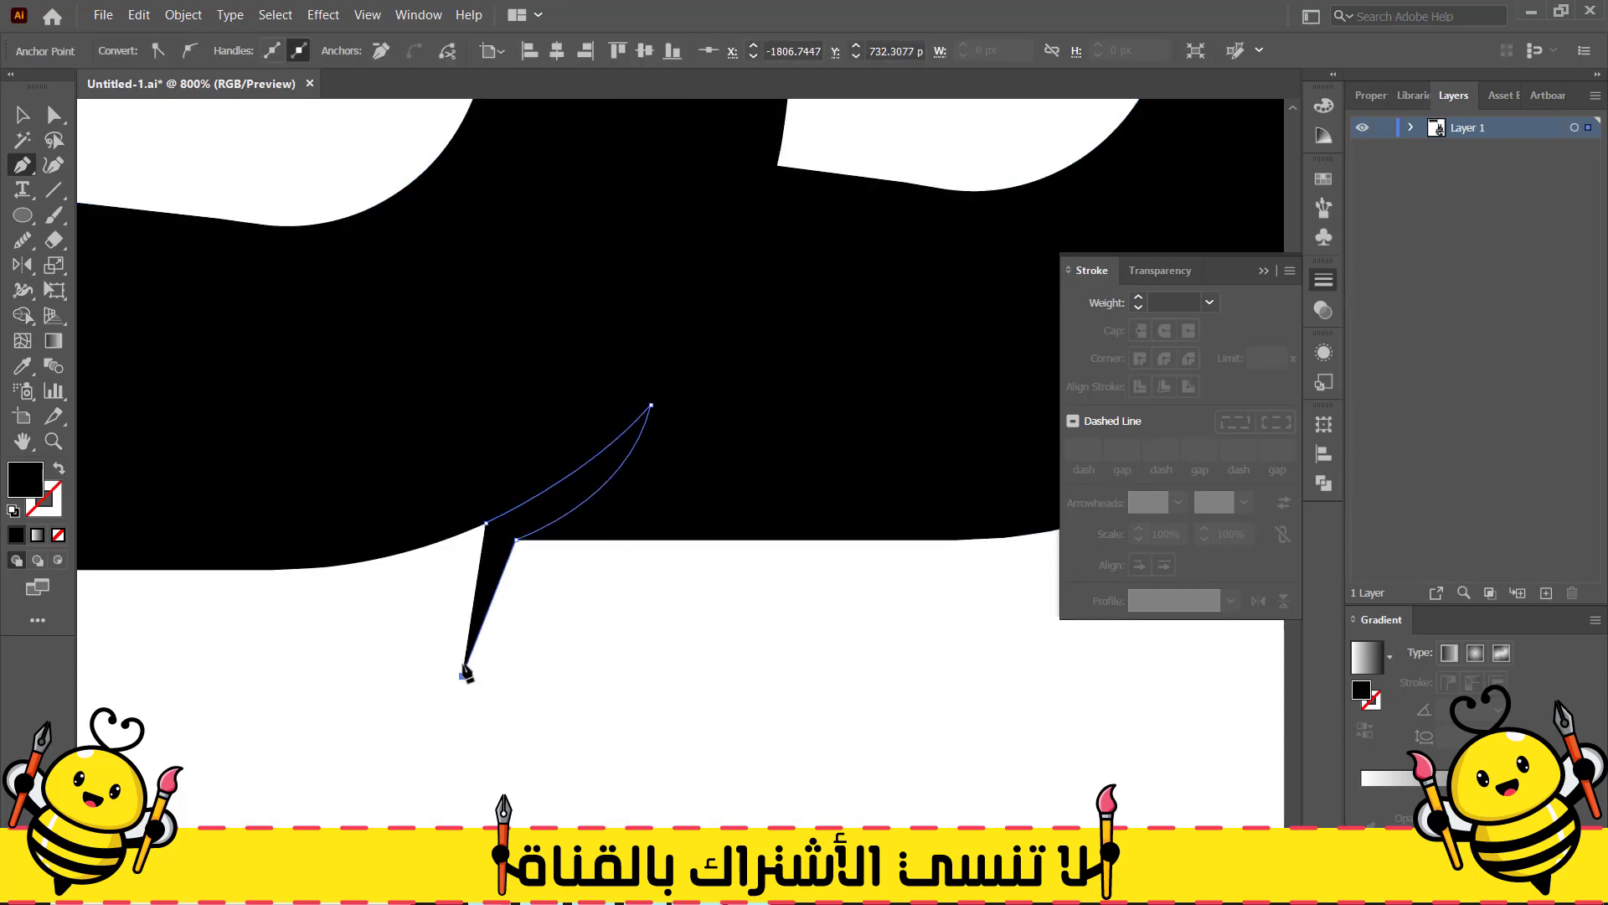
left_click(486, 523)
Subtract the second pointed shape from the right tooth with the Shape Builder to form a matching notch
key("a")
left_click(674, 515, "shift")
key("shift+m")
left_click_drag(496, 578, 549, 507)
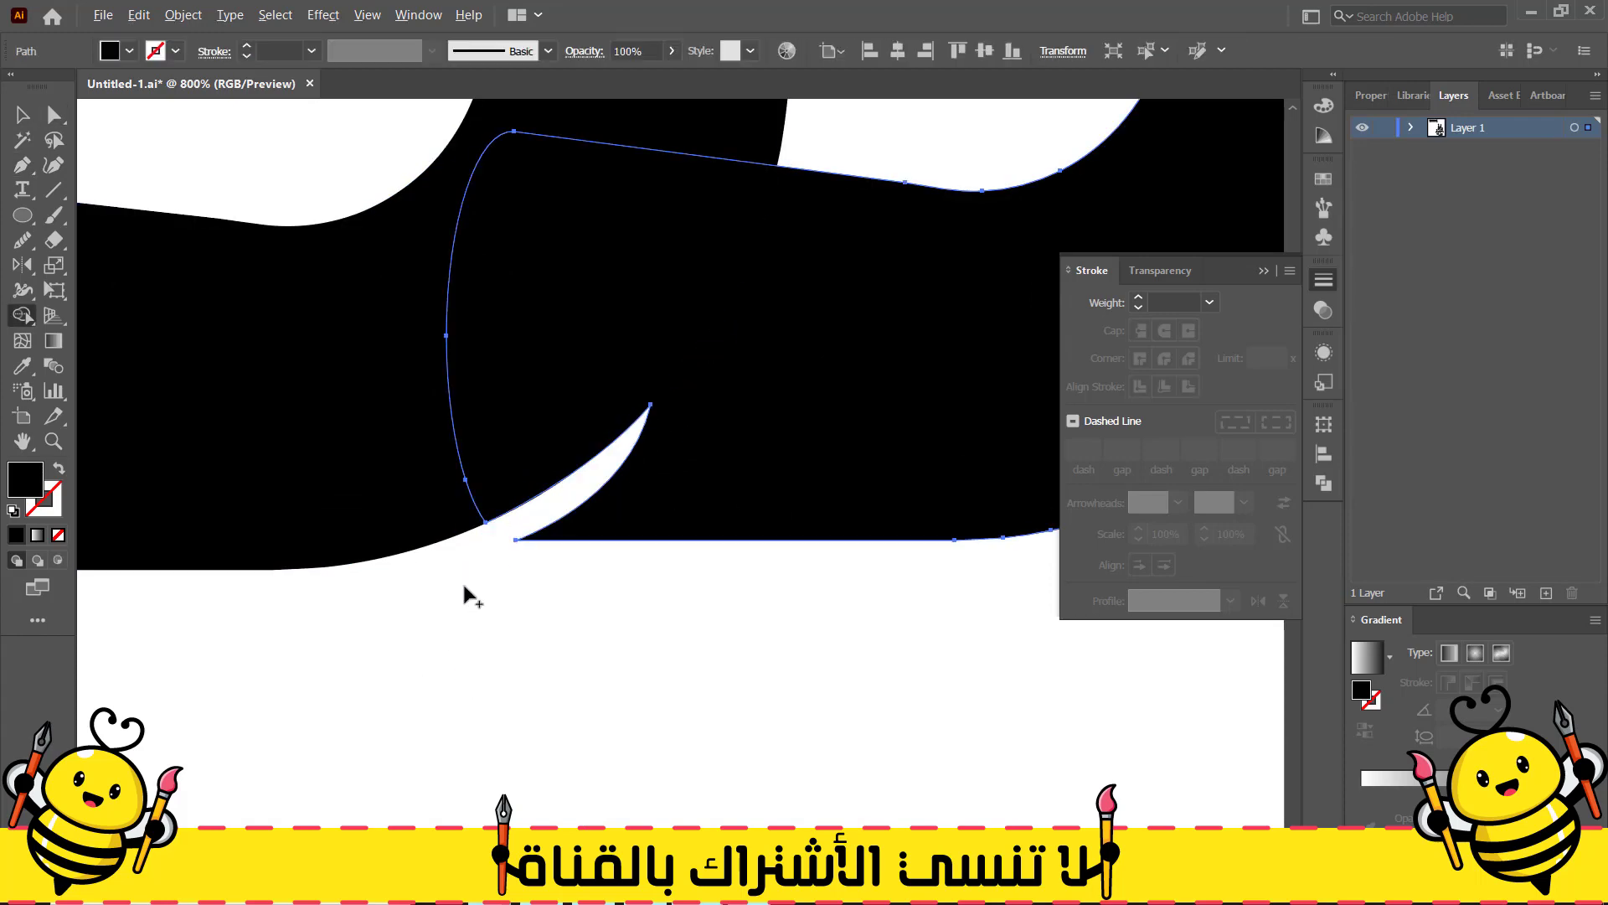
scroll(466, 588, "down", 5)
left_click_drag(347, 637, 510, 605)
left_click(23, 116)
left_click(126, 283)
Draw a small curved, pointed shape on the right inner edge of the third word's tall arch
scroll(128, 287, "down", 1)
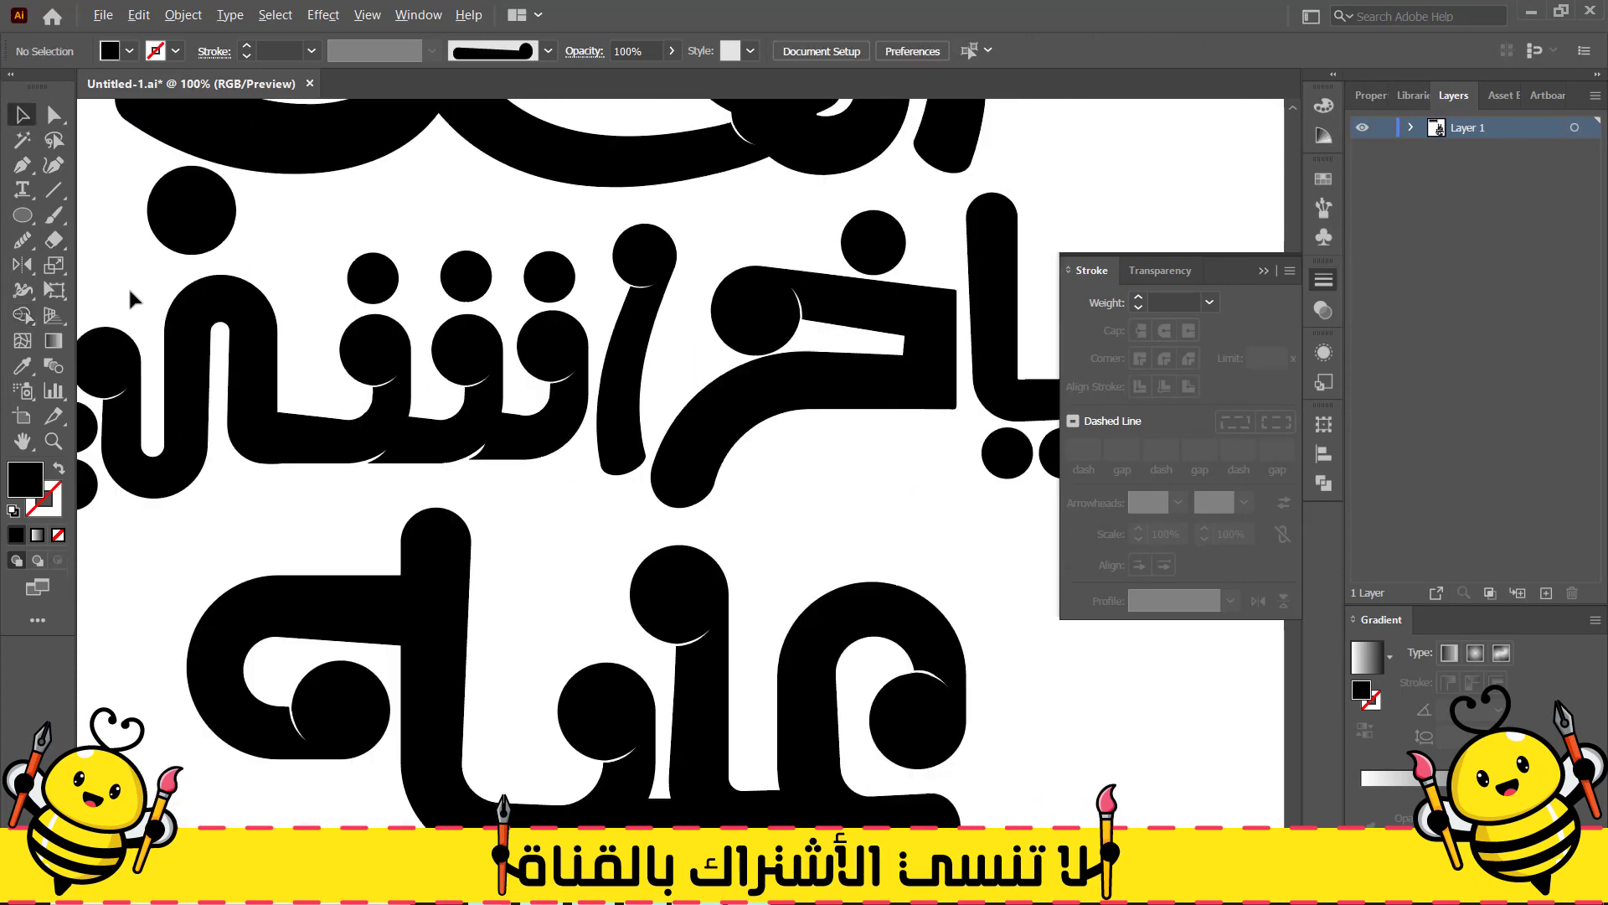
left_click_drag(129, 295, 270, 408)
scroll(420, 394, "up", 6)
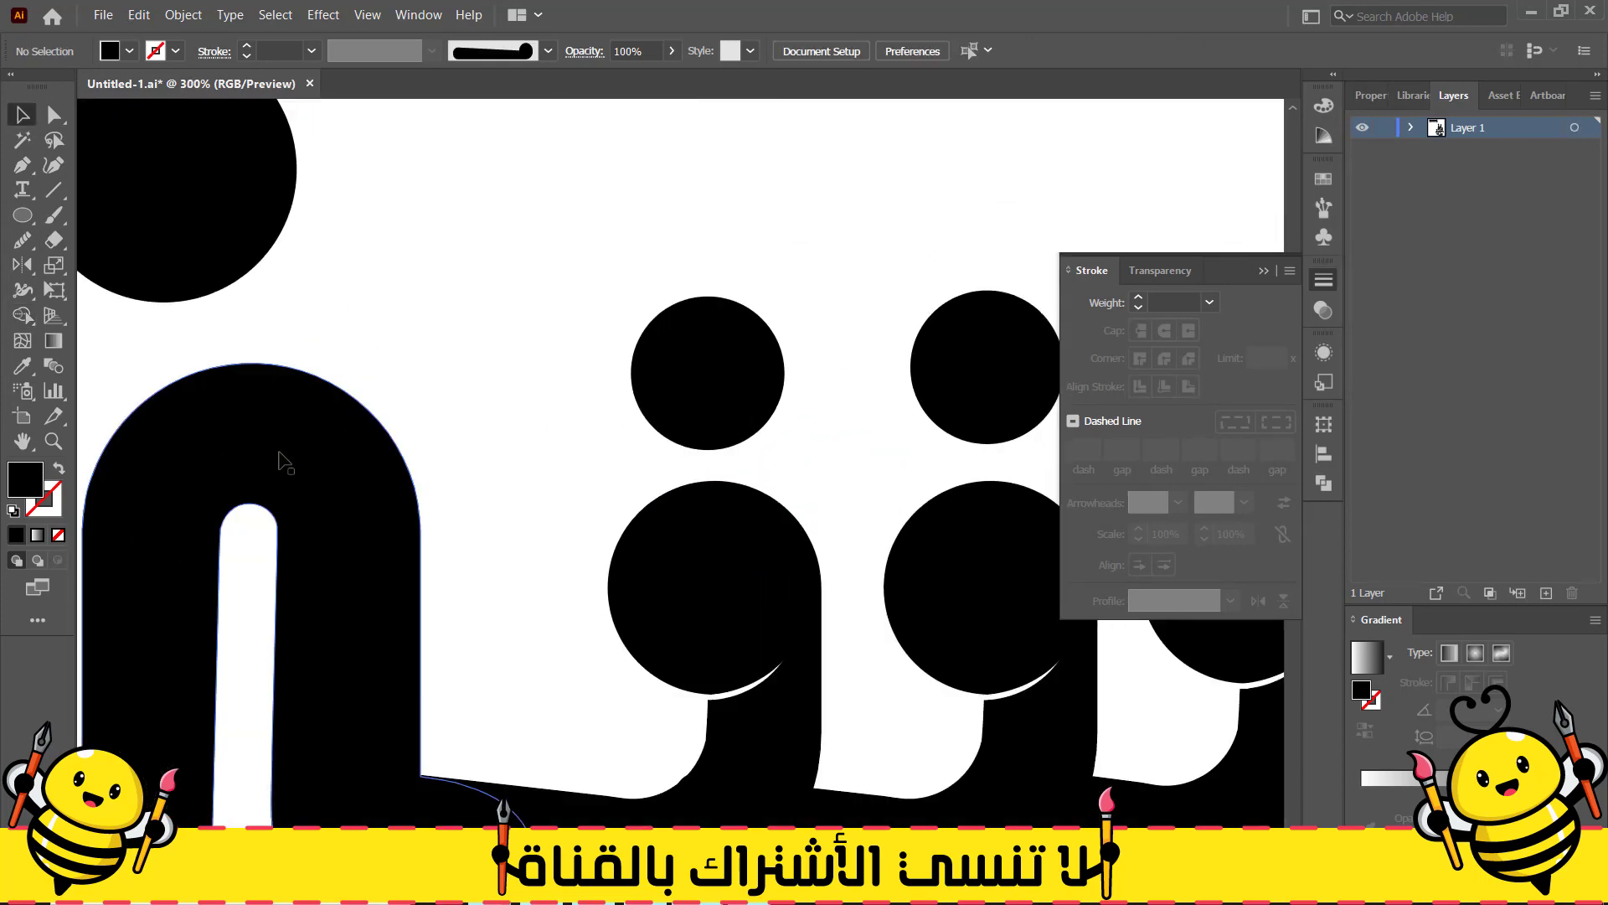
key("p")
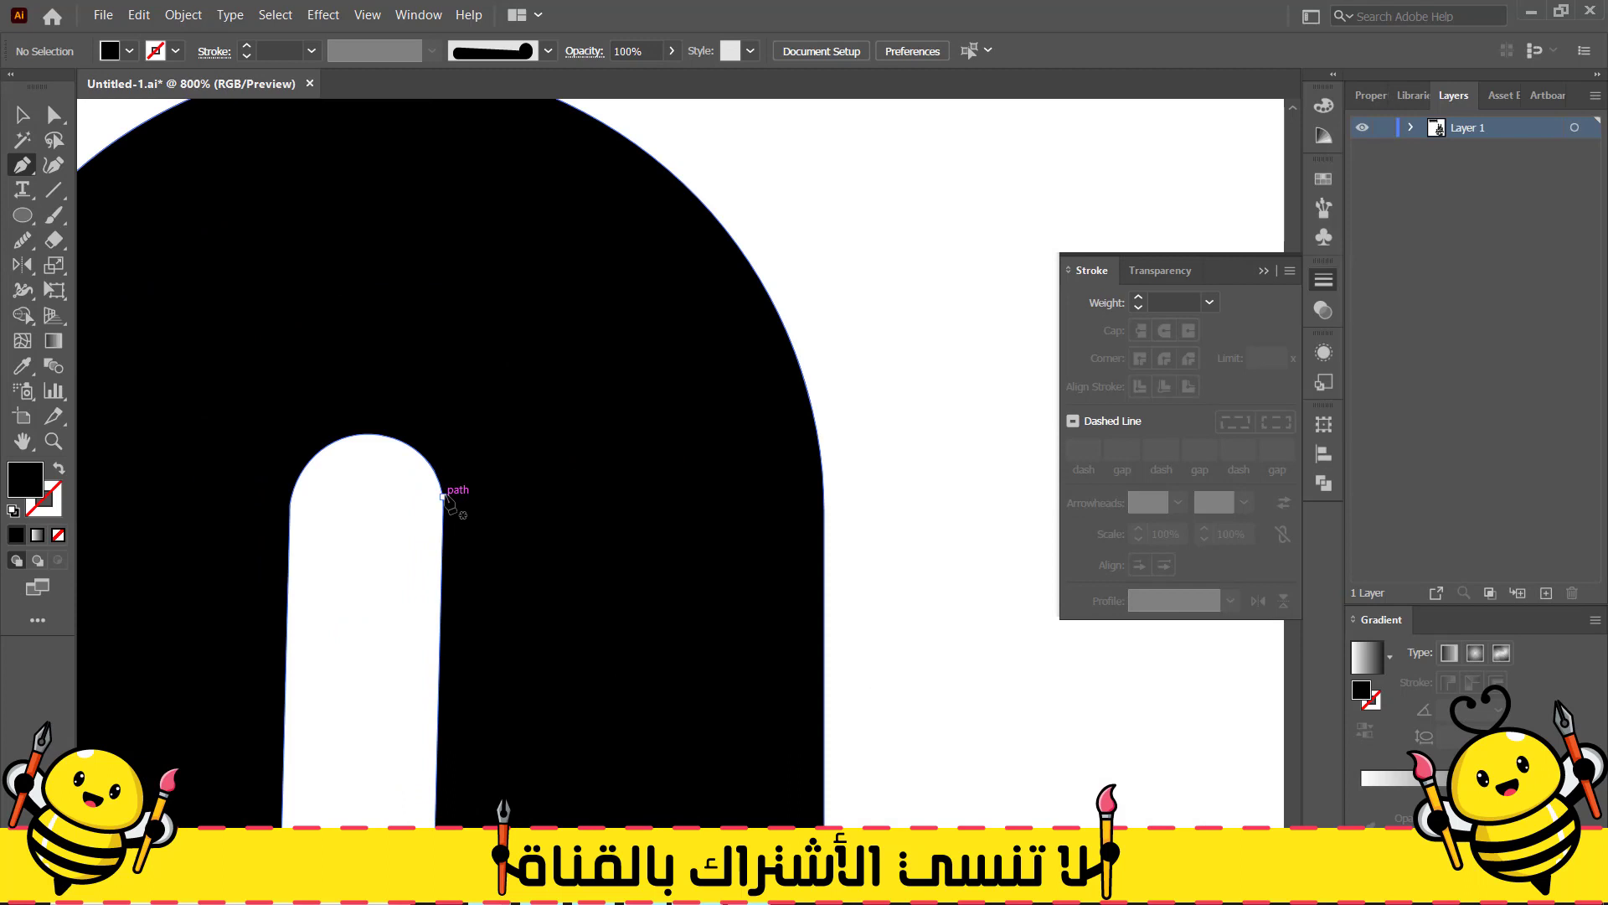
left_click(433, 469)
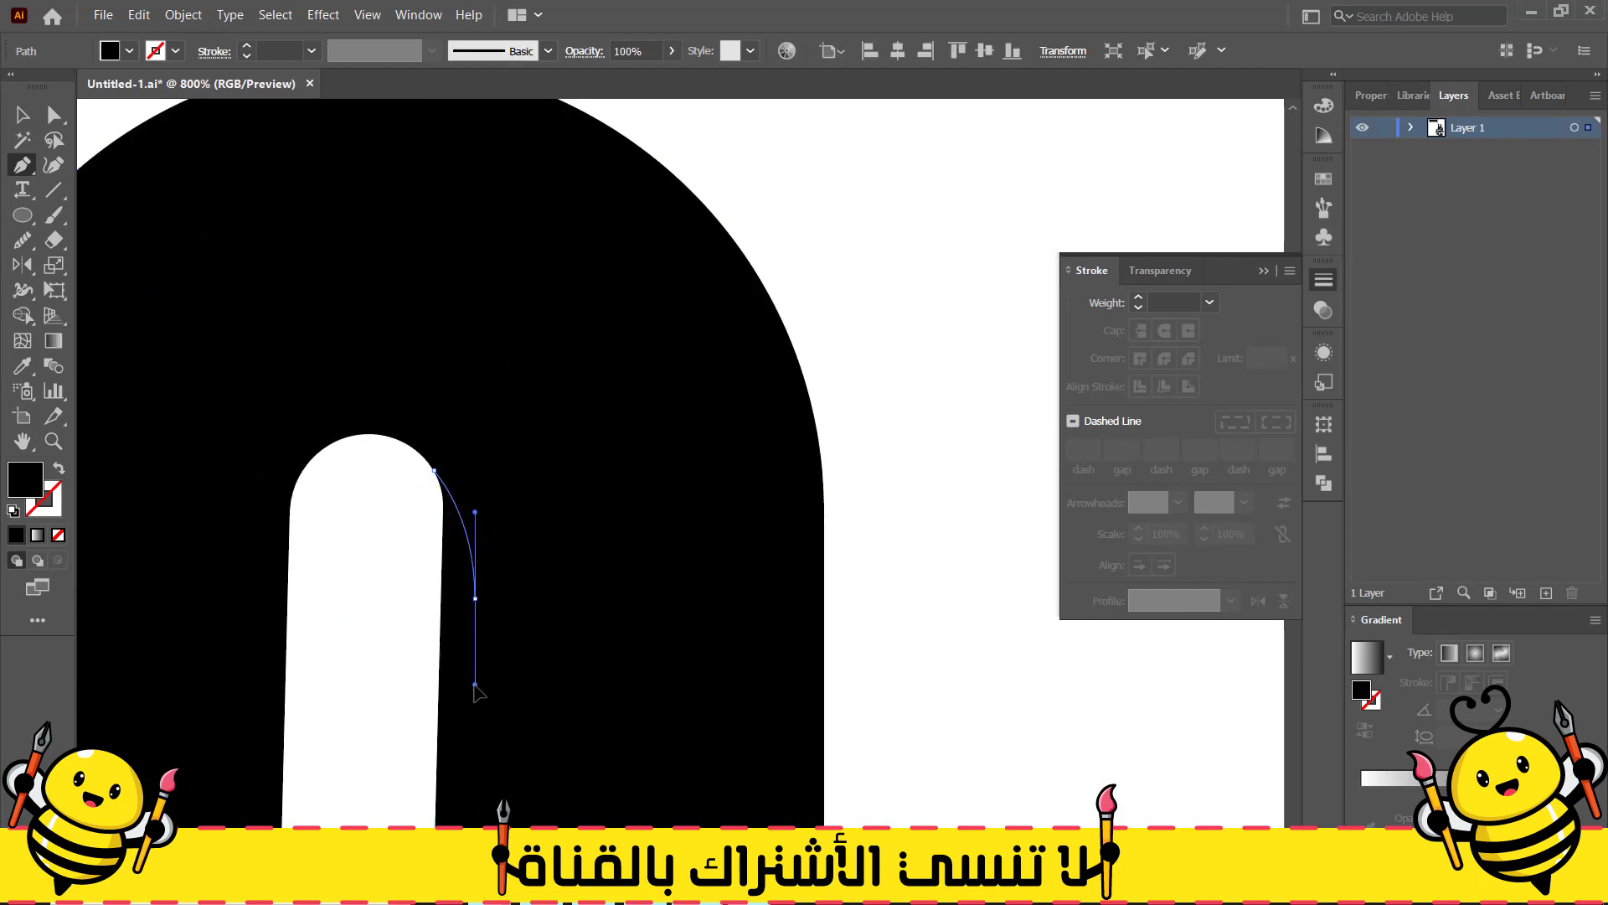
left_click_drag(462, 564, 464, 535)
left_click(444, 498)
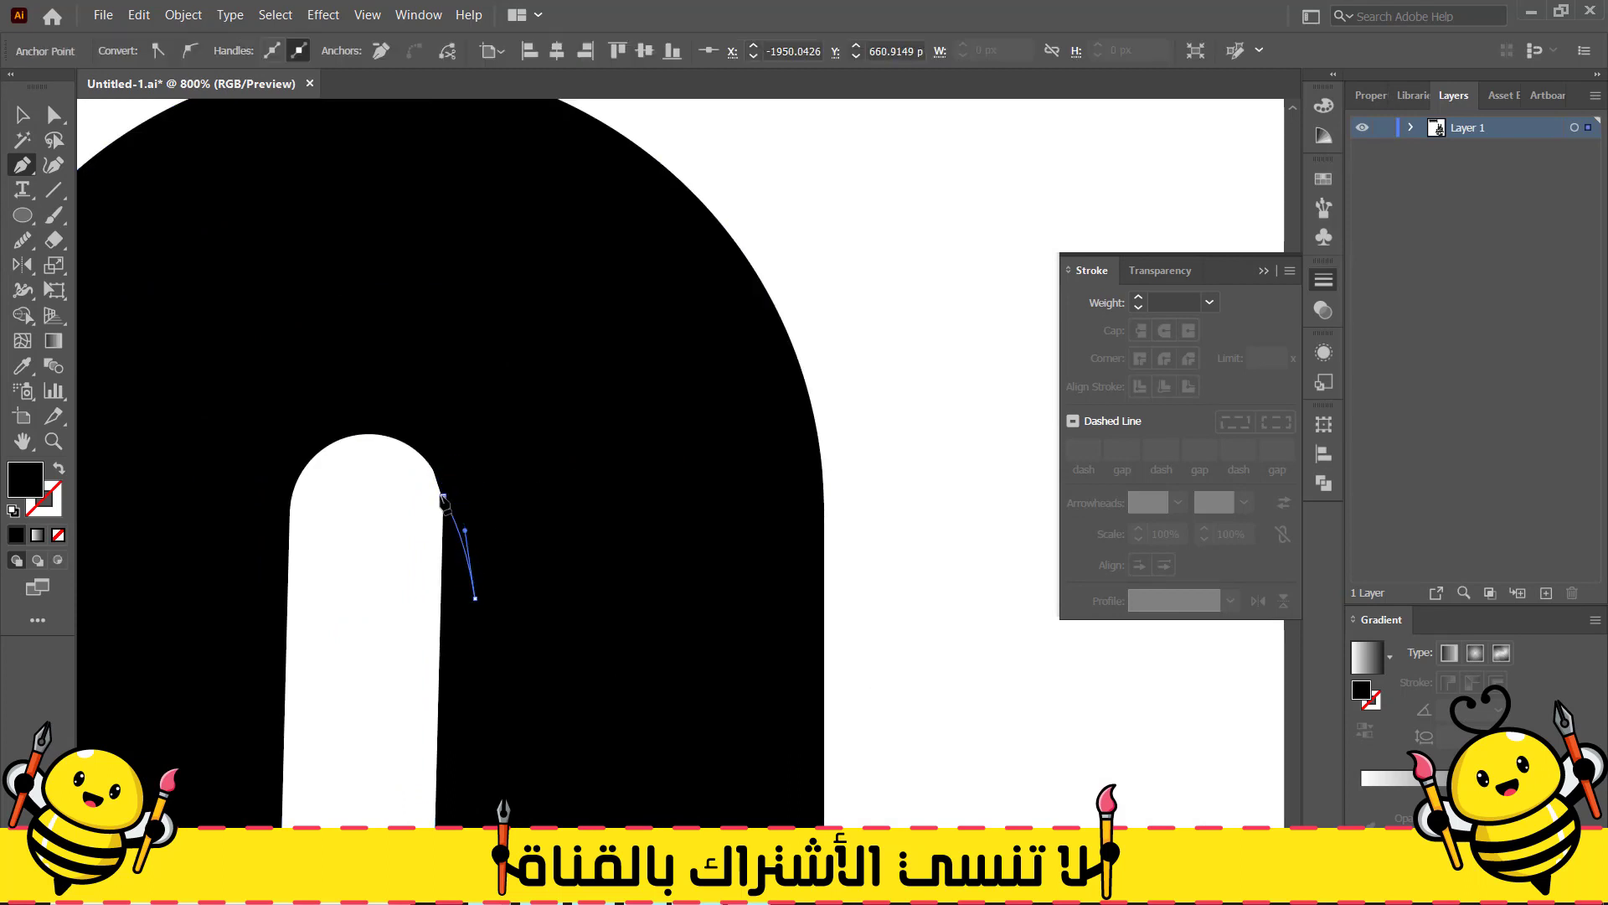
left_click(383, 529)
Try cutting the small pointed shape out of the tall arch with the Shape Builder
key("a")
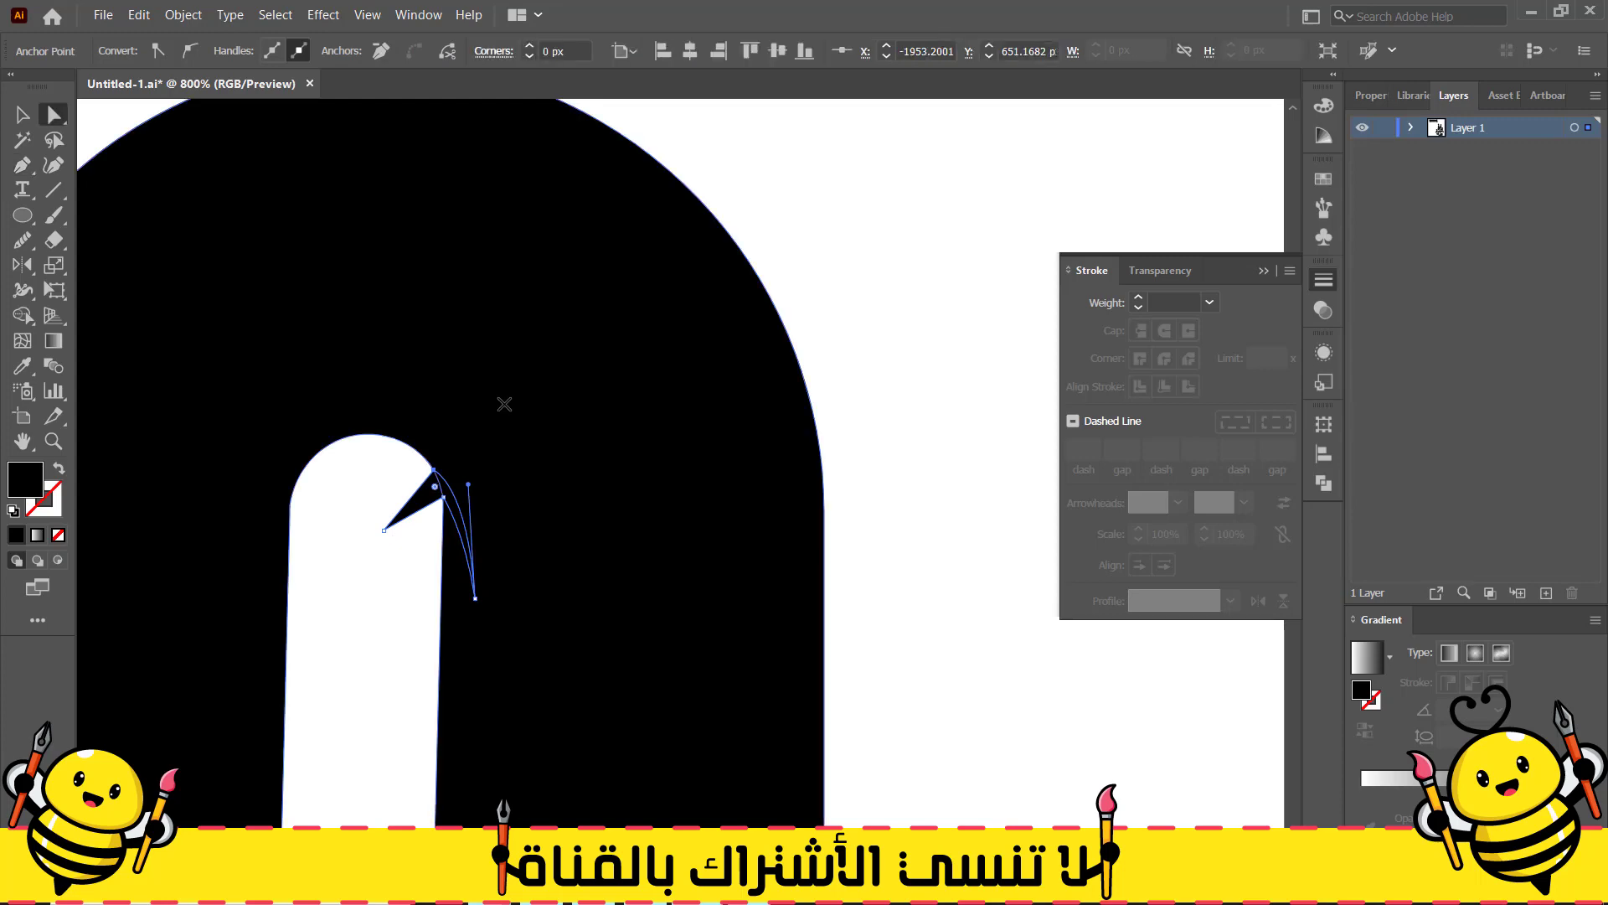
key("shift+m")
left_click_drag(440, 485, 458, 502)
scroll(404, 525, "down", 4)
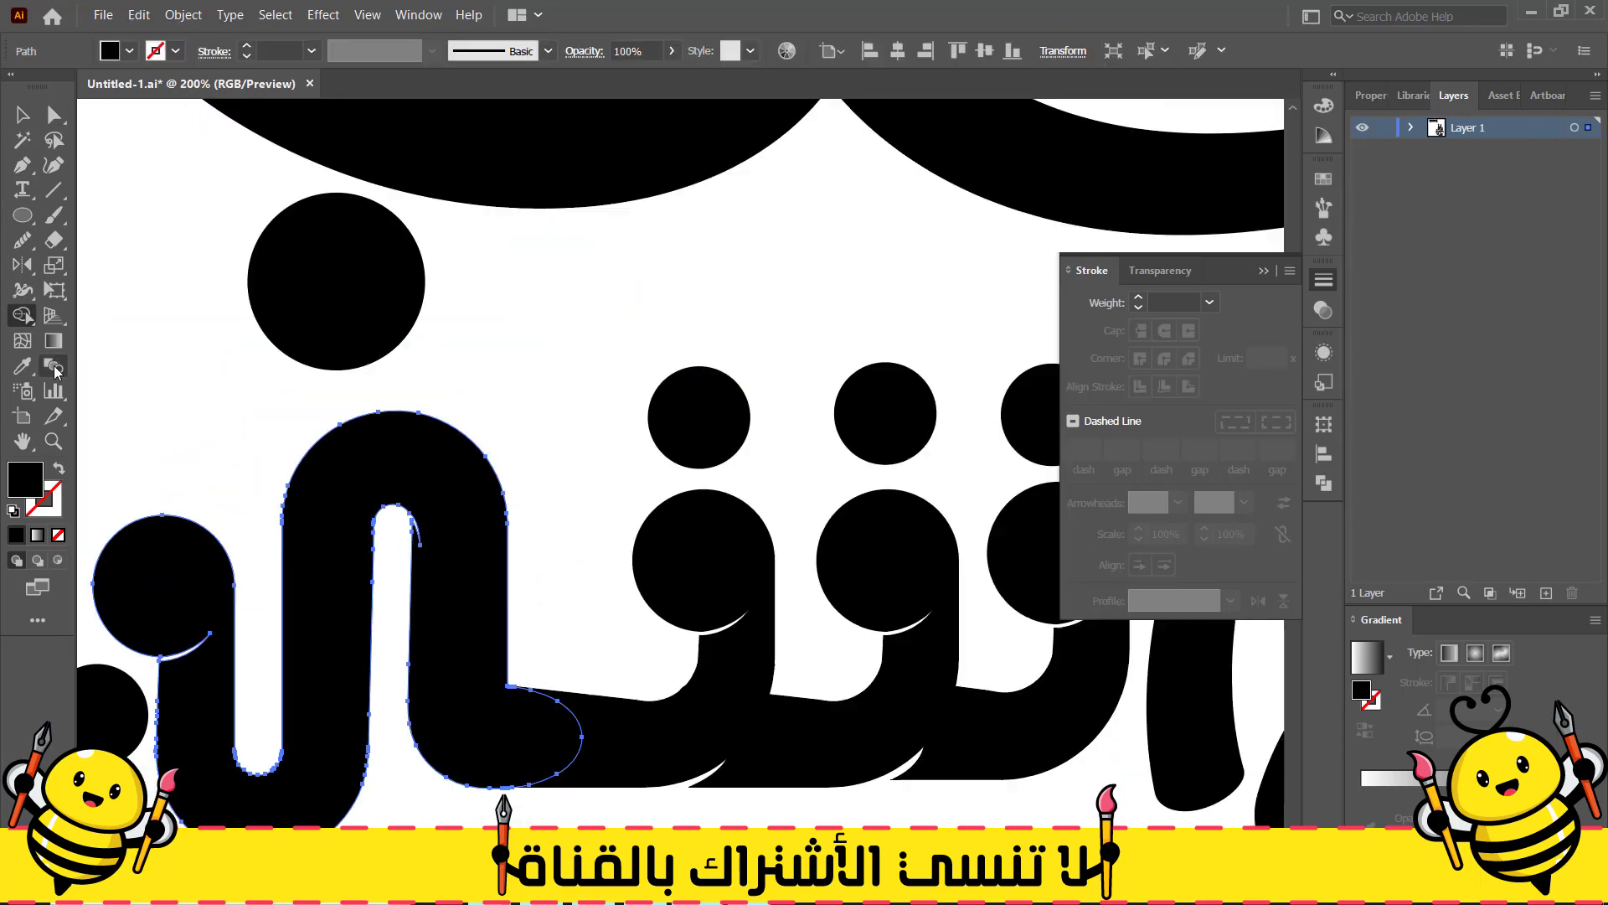
key("v")
left_click(168, 399)
Inspect the notch in the tall arch's inner edge and remove it to restore the smooth curve
scroll(168, 399, "down", 1)
left_click_drag(159, 401, 382, 265)
scroll(563, 356, "up", 6)
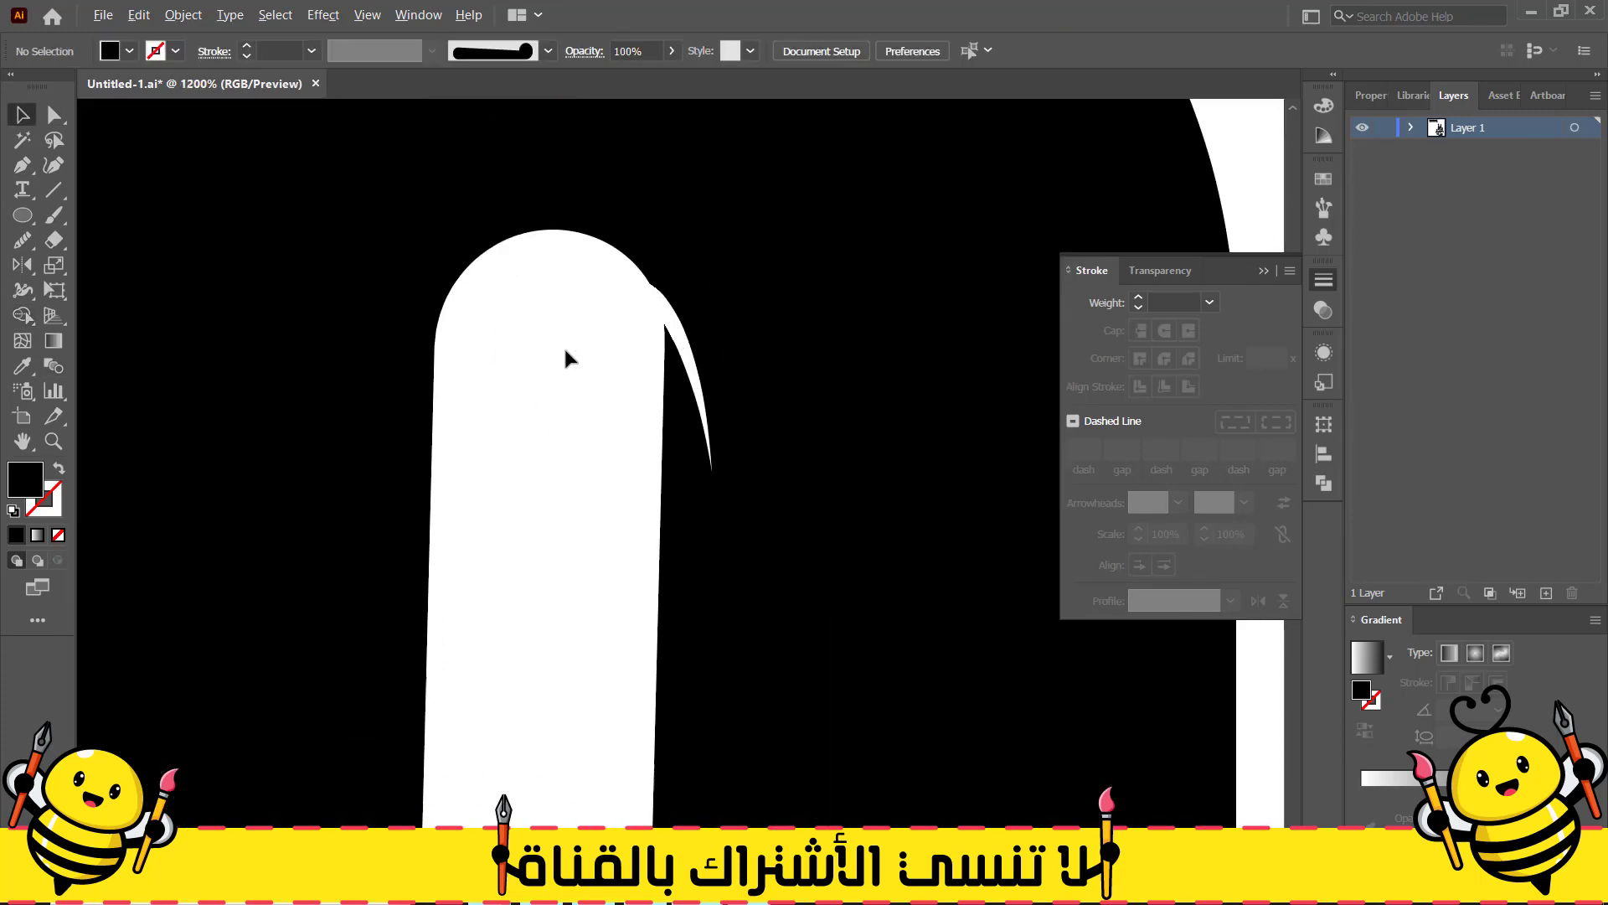
left_click(659, 280)
scroll(583, 377, "down", 6)
key("a")
left_click(576, 396)
scroll(576, 395, "down", 1)
scroll(527, 534, "up", 2)
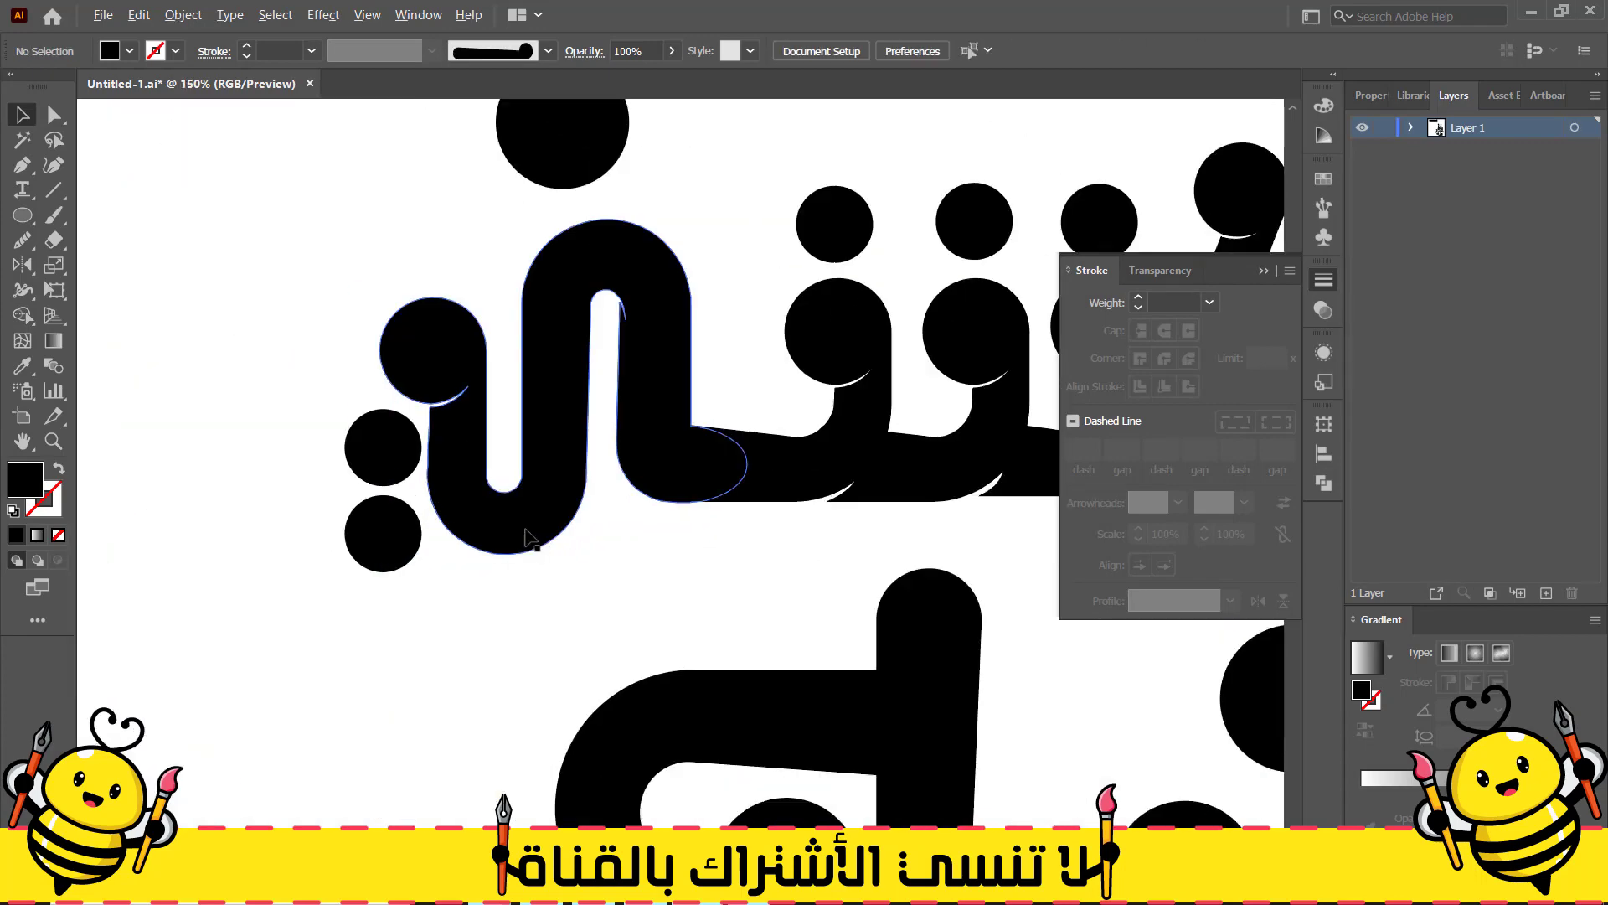
left_click(658, 247)
key("Delete")
key("v")
left_click(633, 287)
scroll(632, 288, "down", 3)
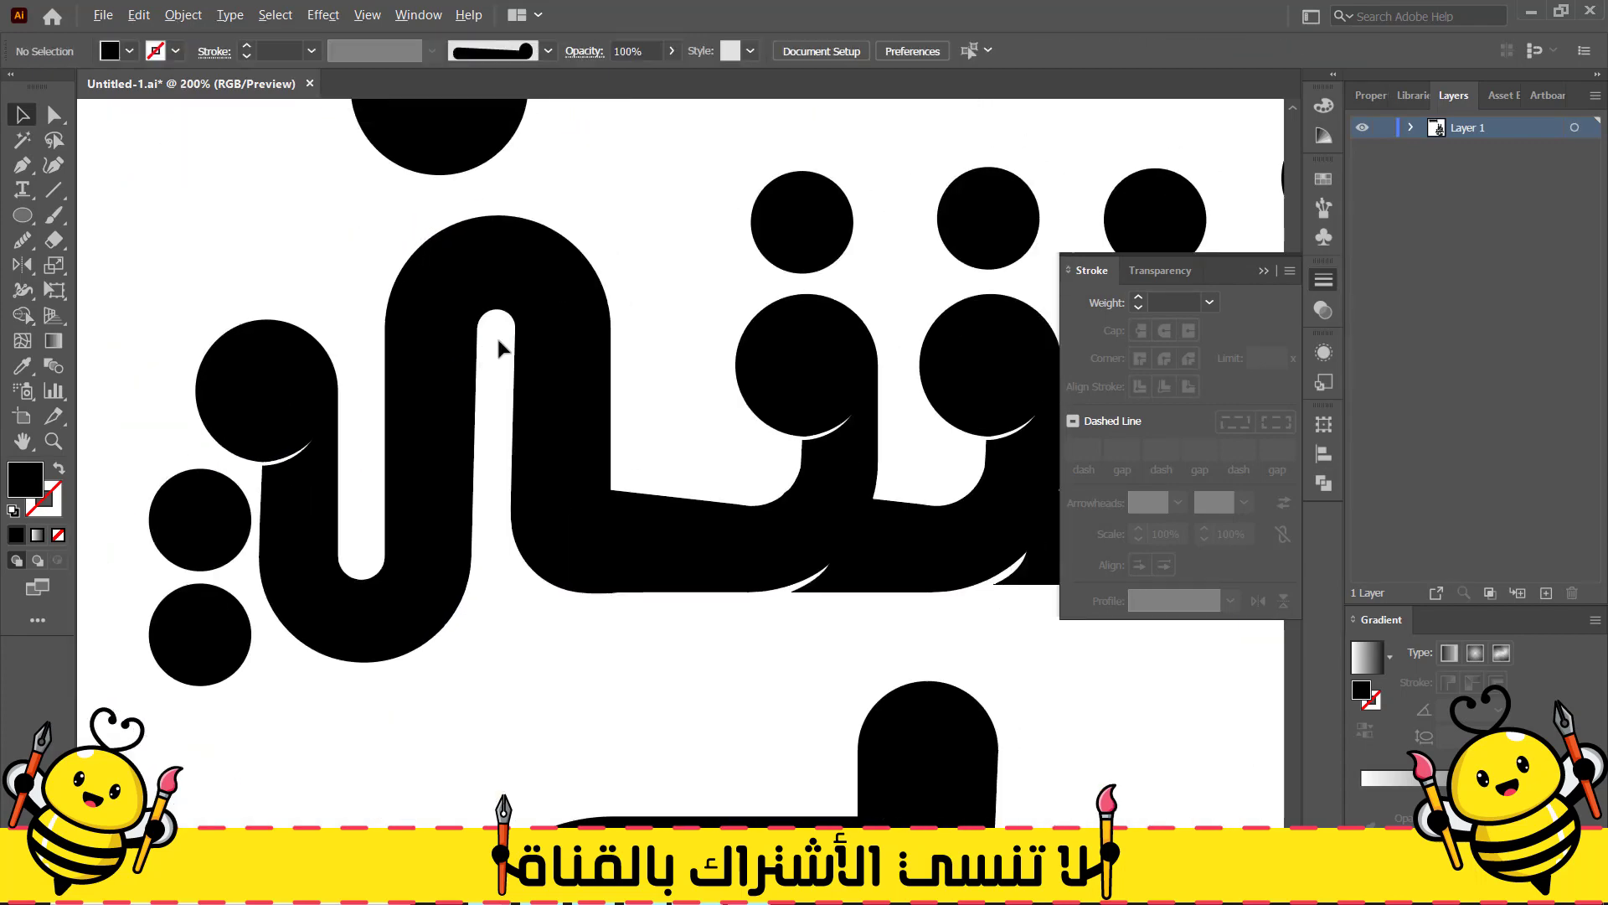
Draw a narrow curved, pointed shape across the right inner edge of the third word's tall arch
scroll(514, 348, "up", 6)
key("p")
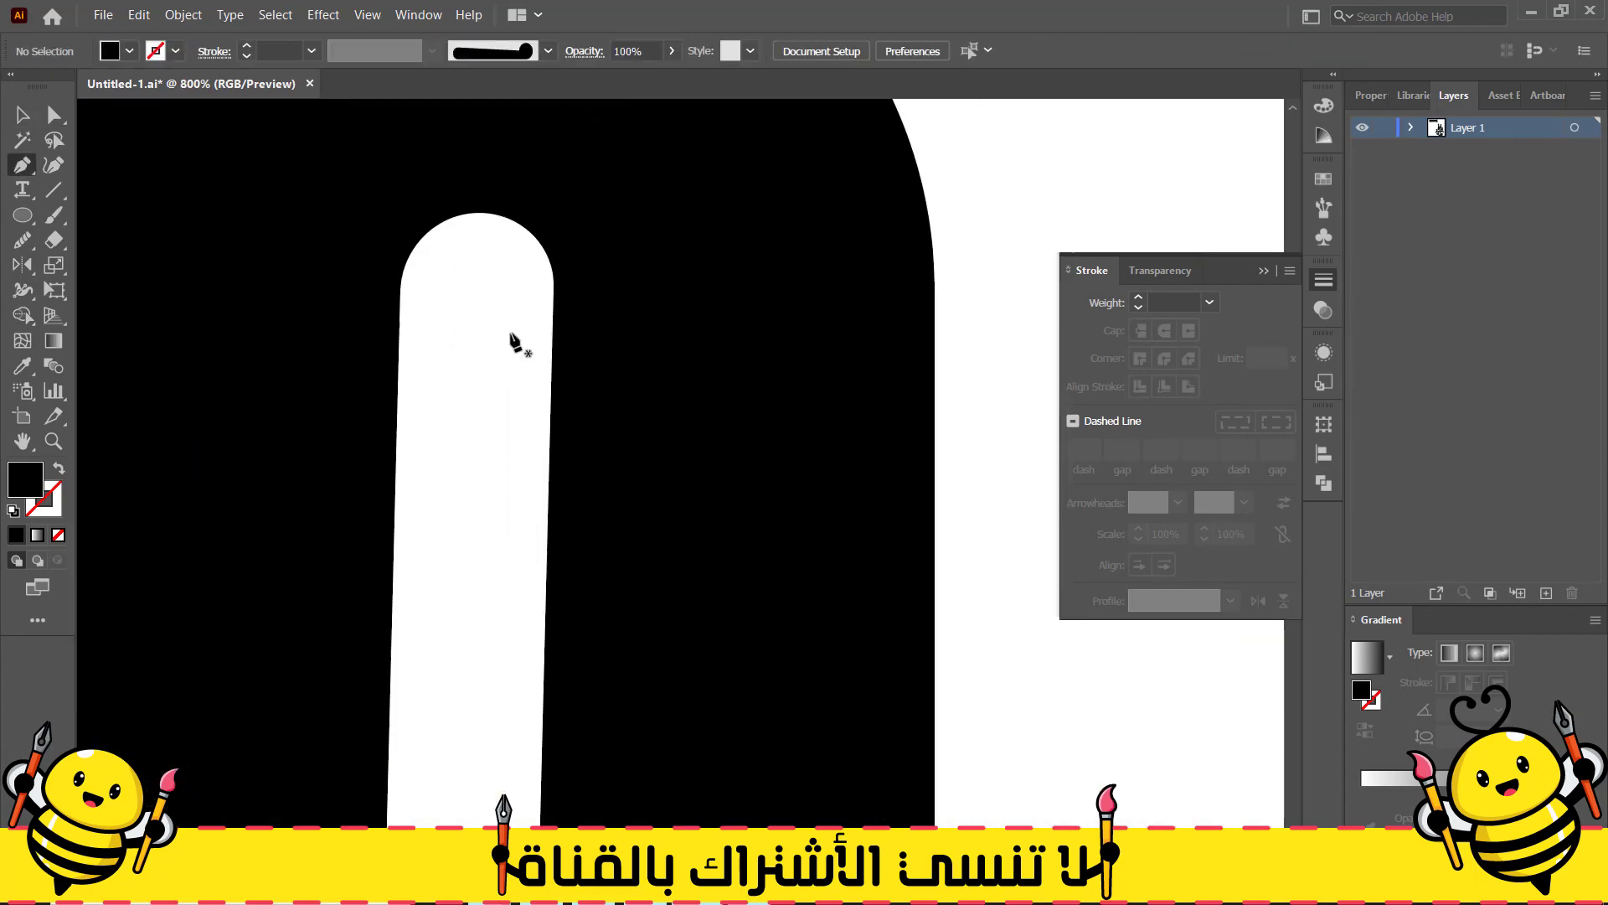
left_click(553, 275)
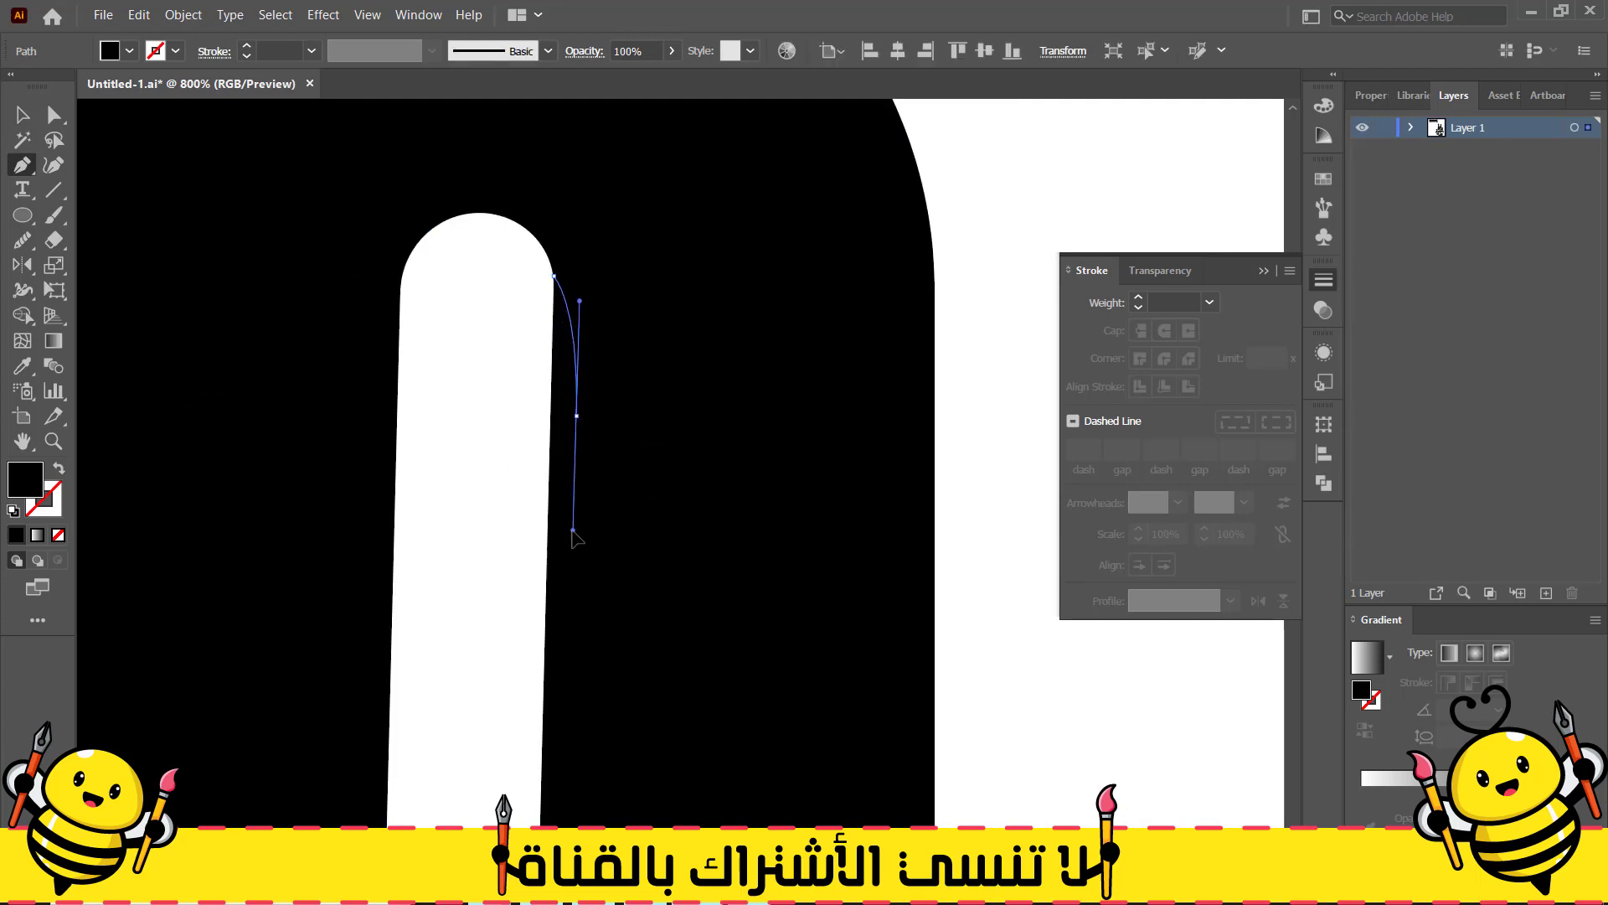
left_click(553, 312)
left_click(463, 286)
left_click(552, 275)
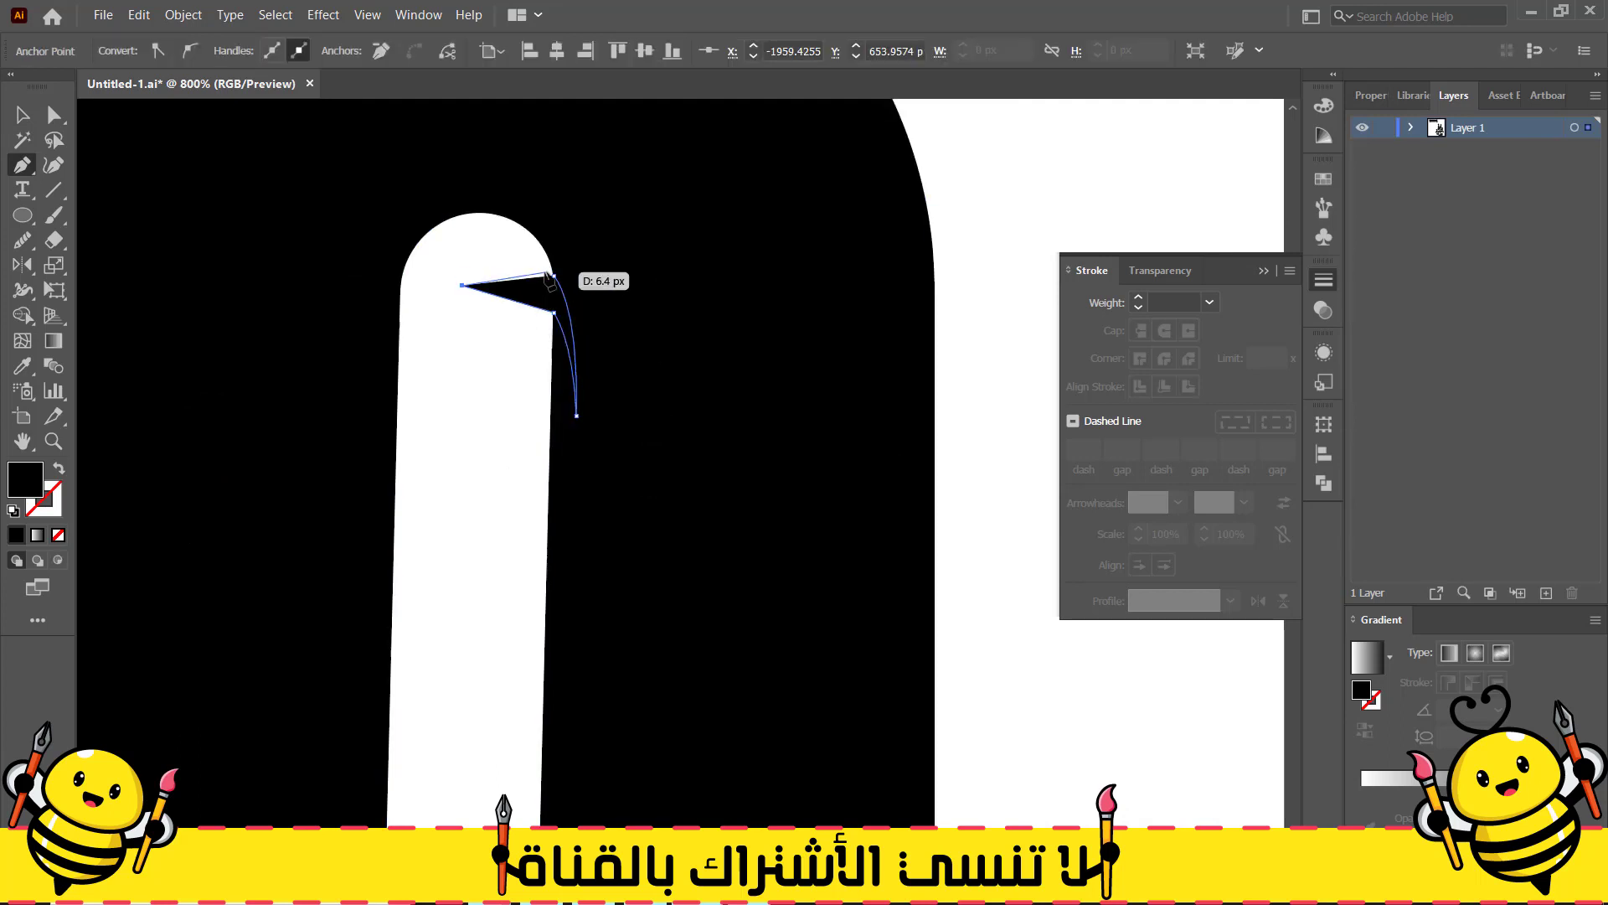
Try subtracting the narrow pointed shape from the tall arch with the Shape Builder
key("shift+m")
left_click_drag(512, 289, 567, 335)
scroll(504, 359, "down", 3)
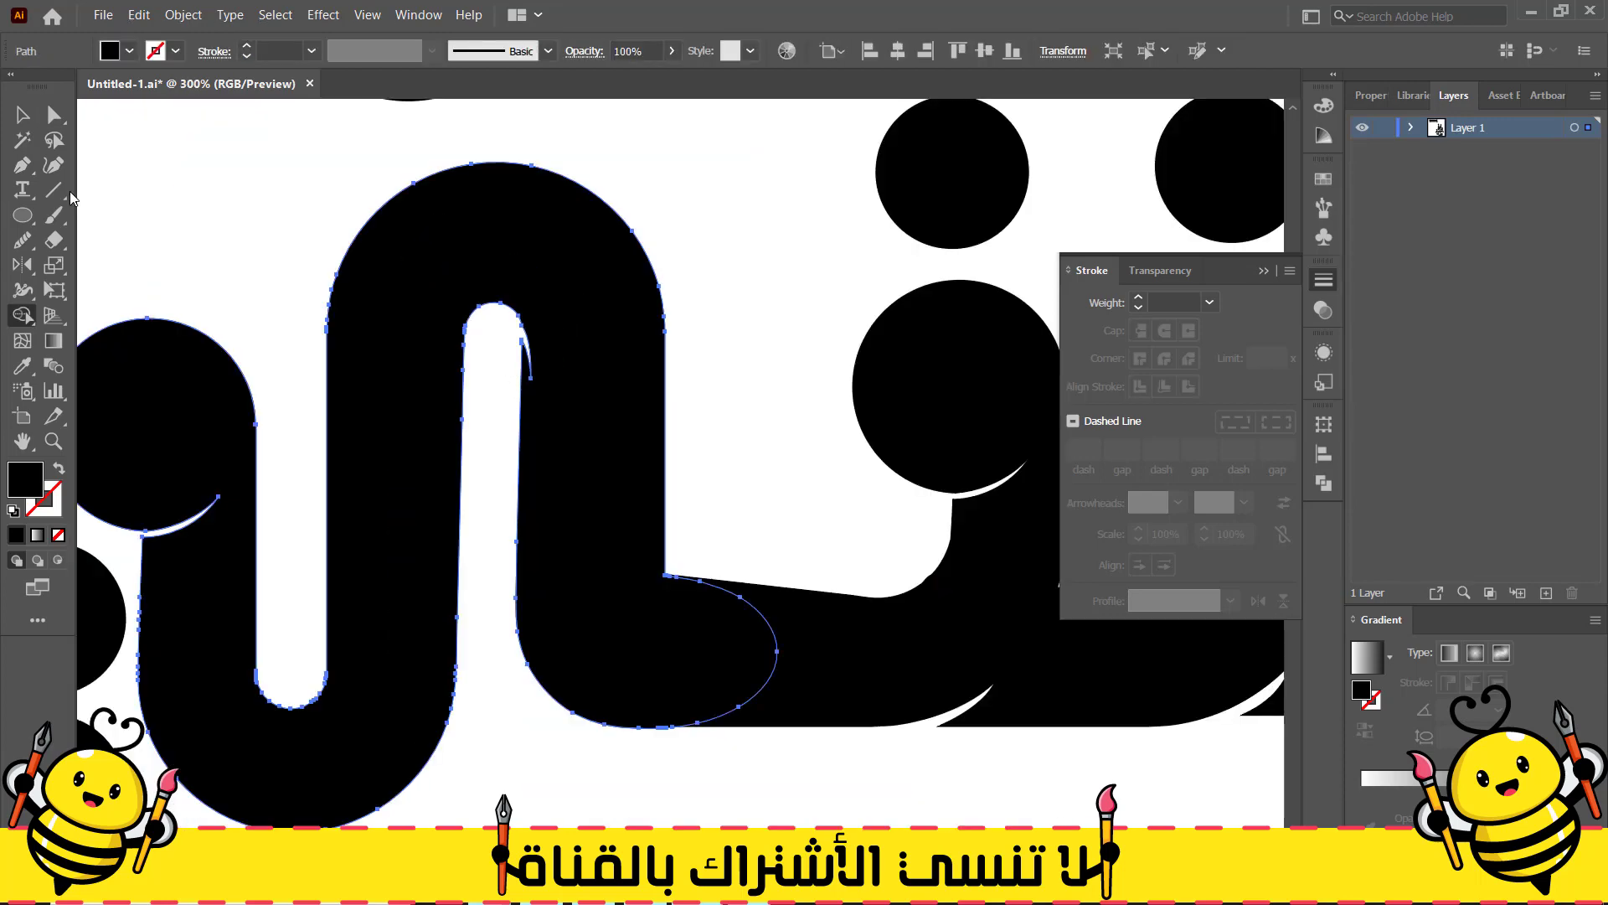
left_click(23, 114)
left_click(205, 204)
left_click_drag(206, 204, 474, 149)
key("ctrl+minus")
key("ctrl+minus")
key("ctrl+minus")
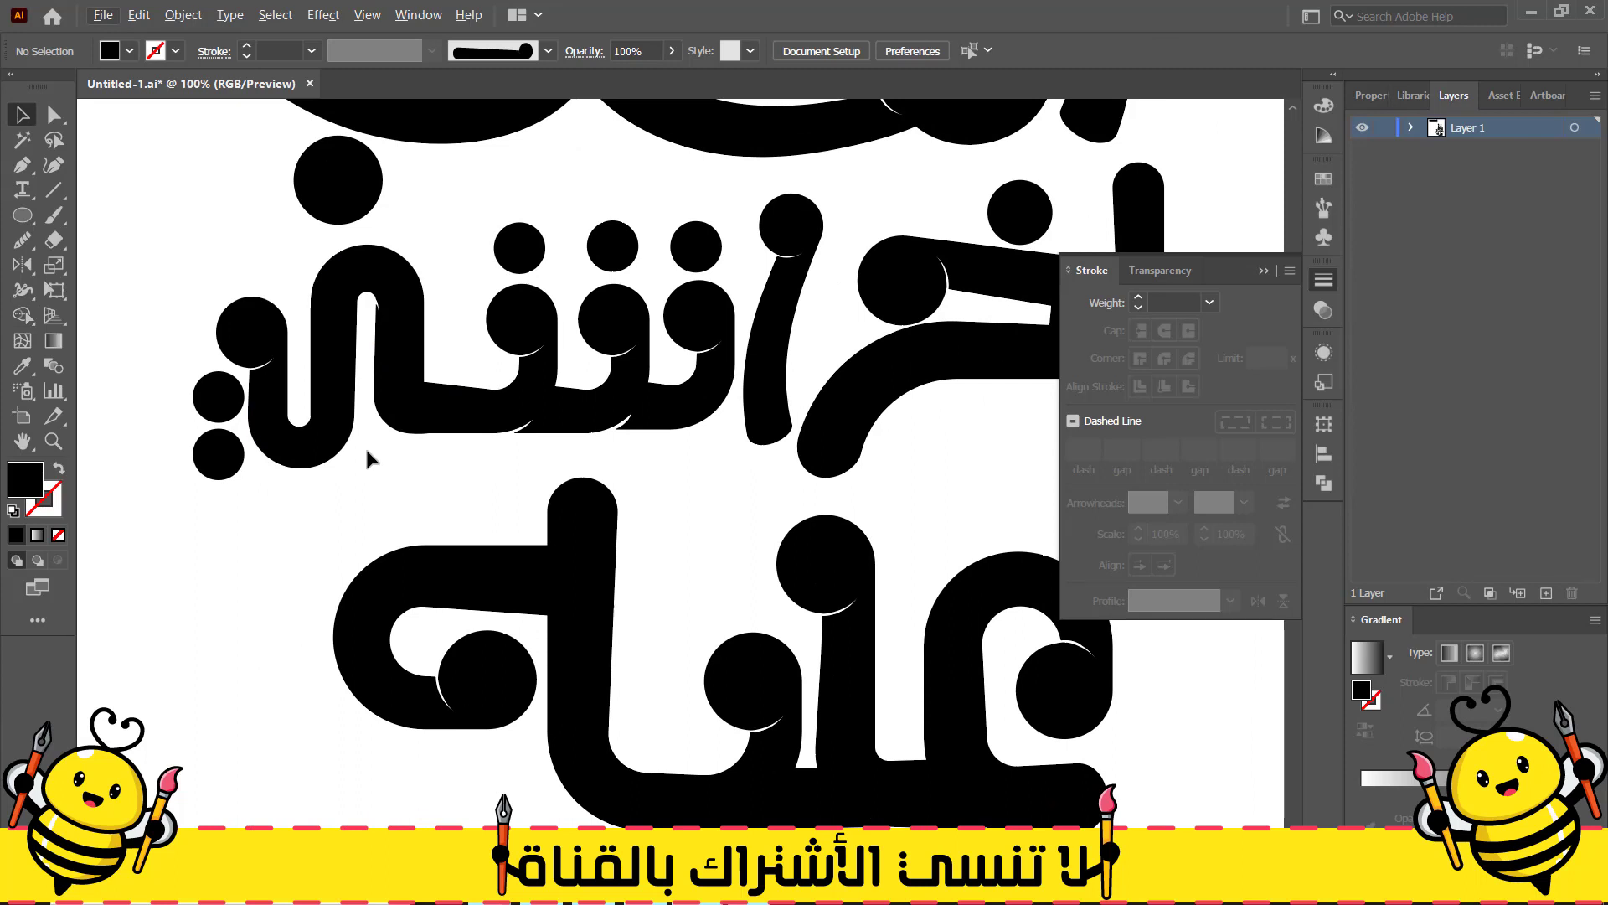
Undo the narrow notch and remove its leftover pointed shape from the tall arch
left_click(357, 418)
scroll(359, 320, "up", 5)
left_click_drag(432, 207, 485, 240)
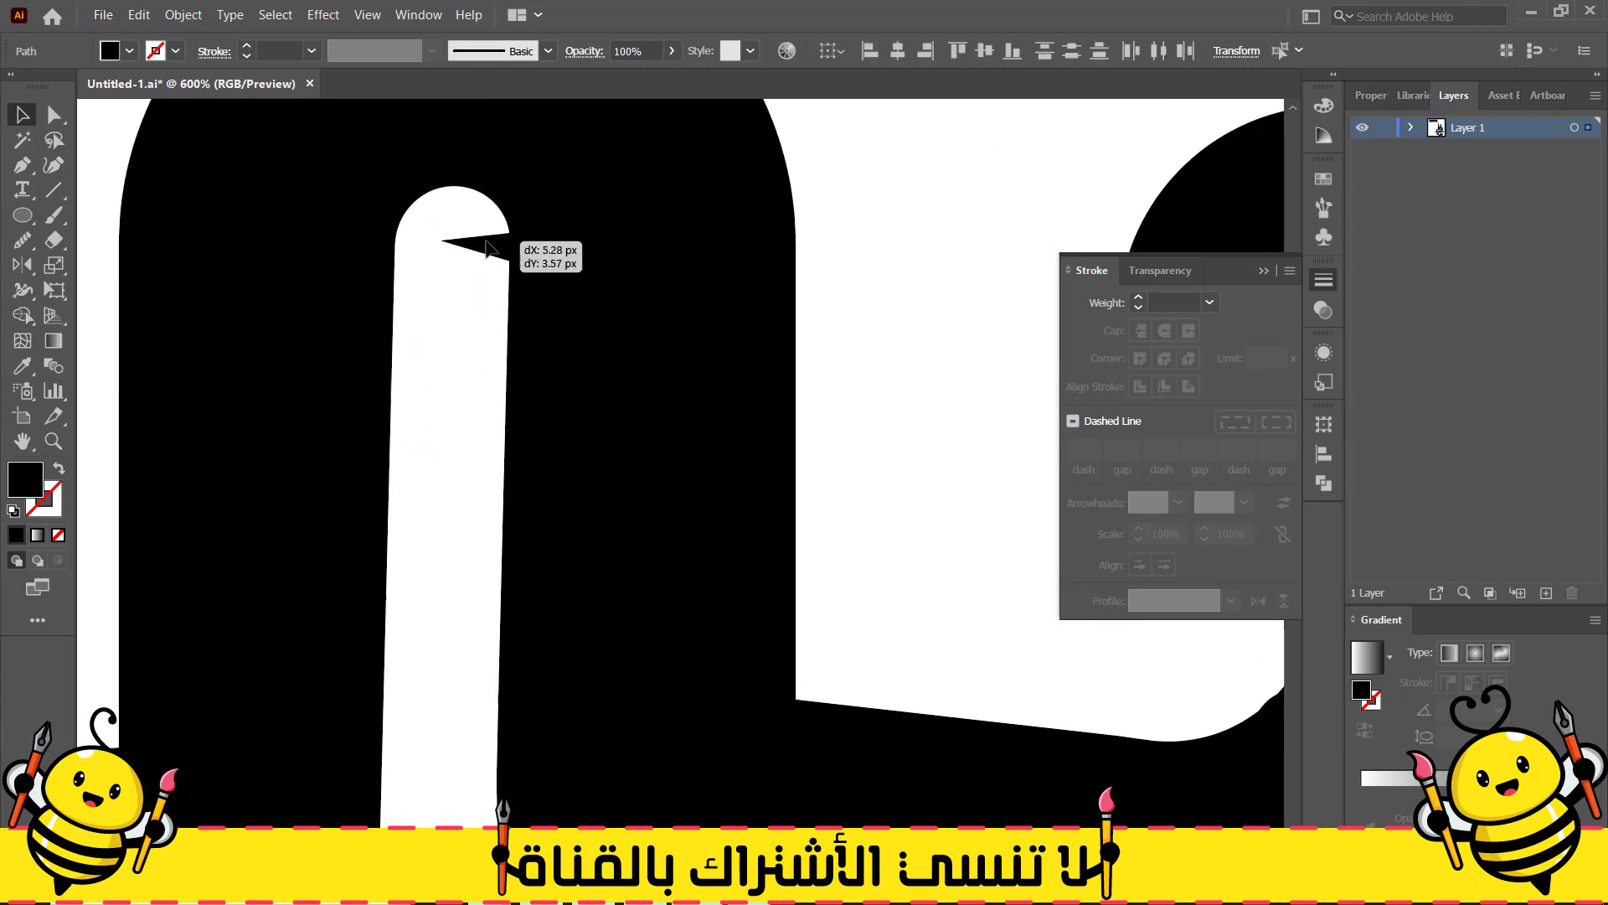
key("ctrl+z")
left_click(423, 229)
key("ctrl+equal")
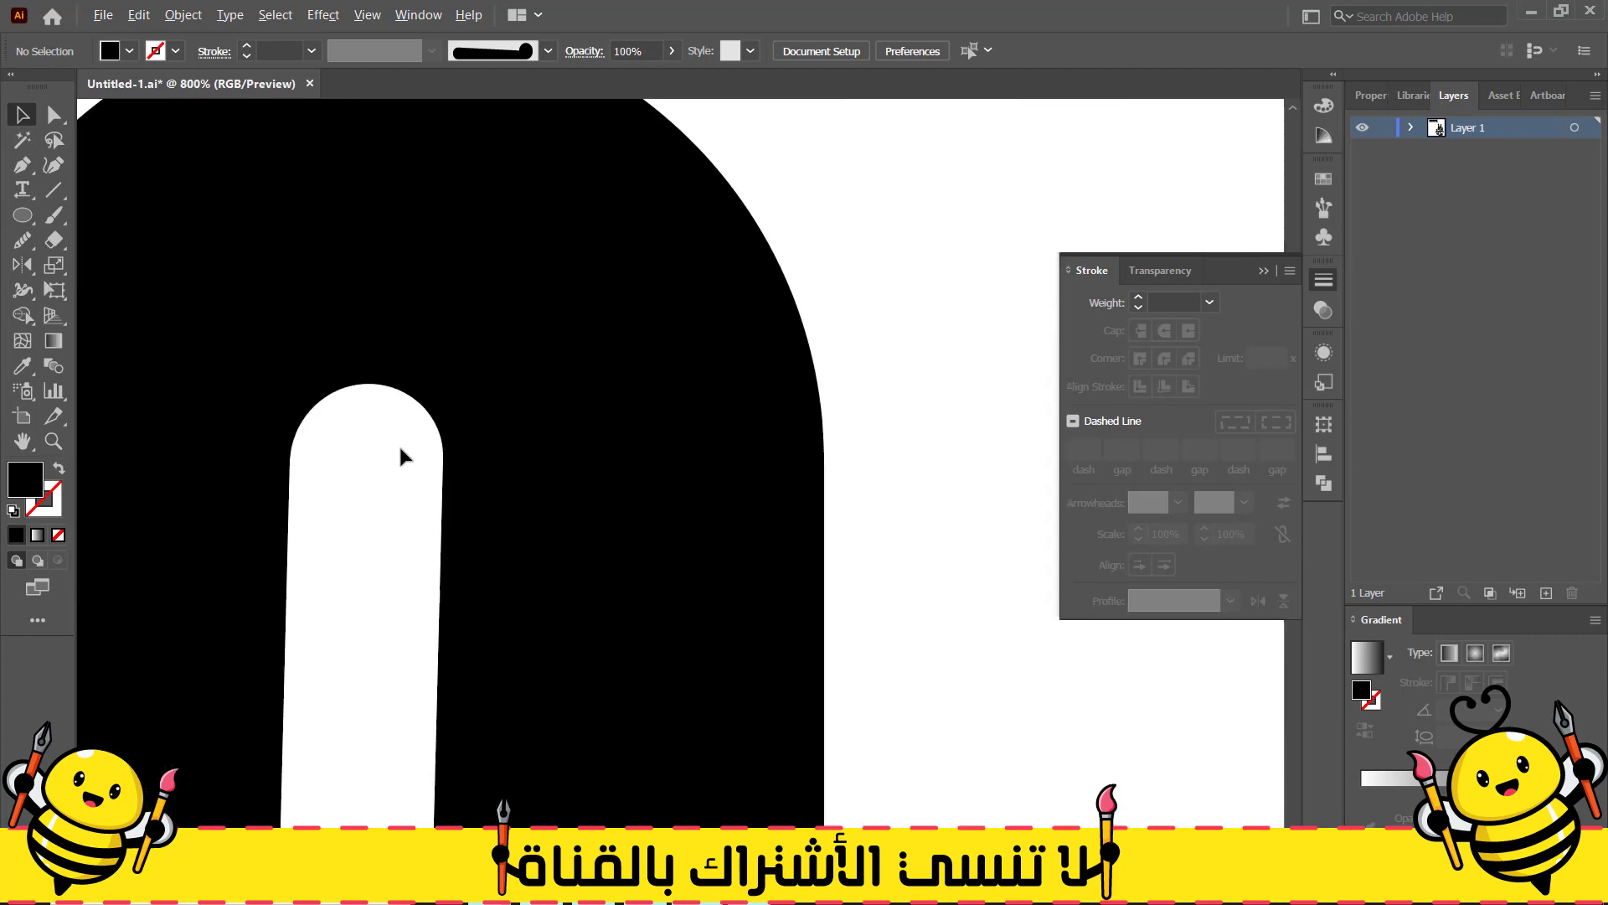
Draw a larger curved, pointed shape at the upper right of the tall arch's inner opening with the Pen tool
key("p")
left_click(401, 391)
left_click_drag(486, 500, 495, 580)
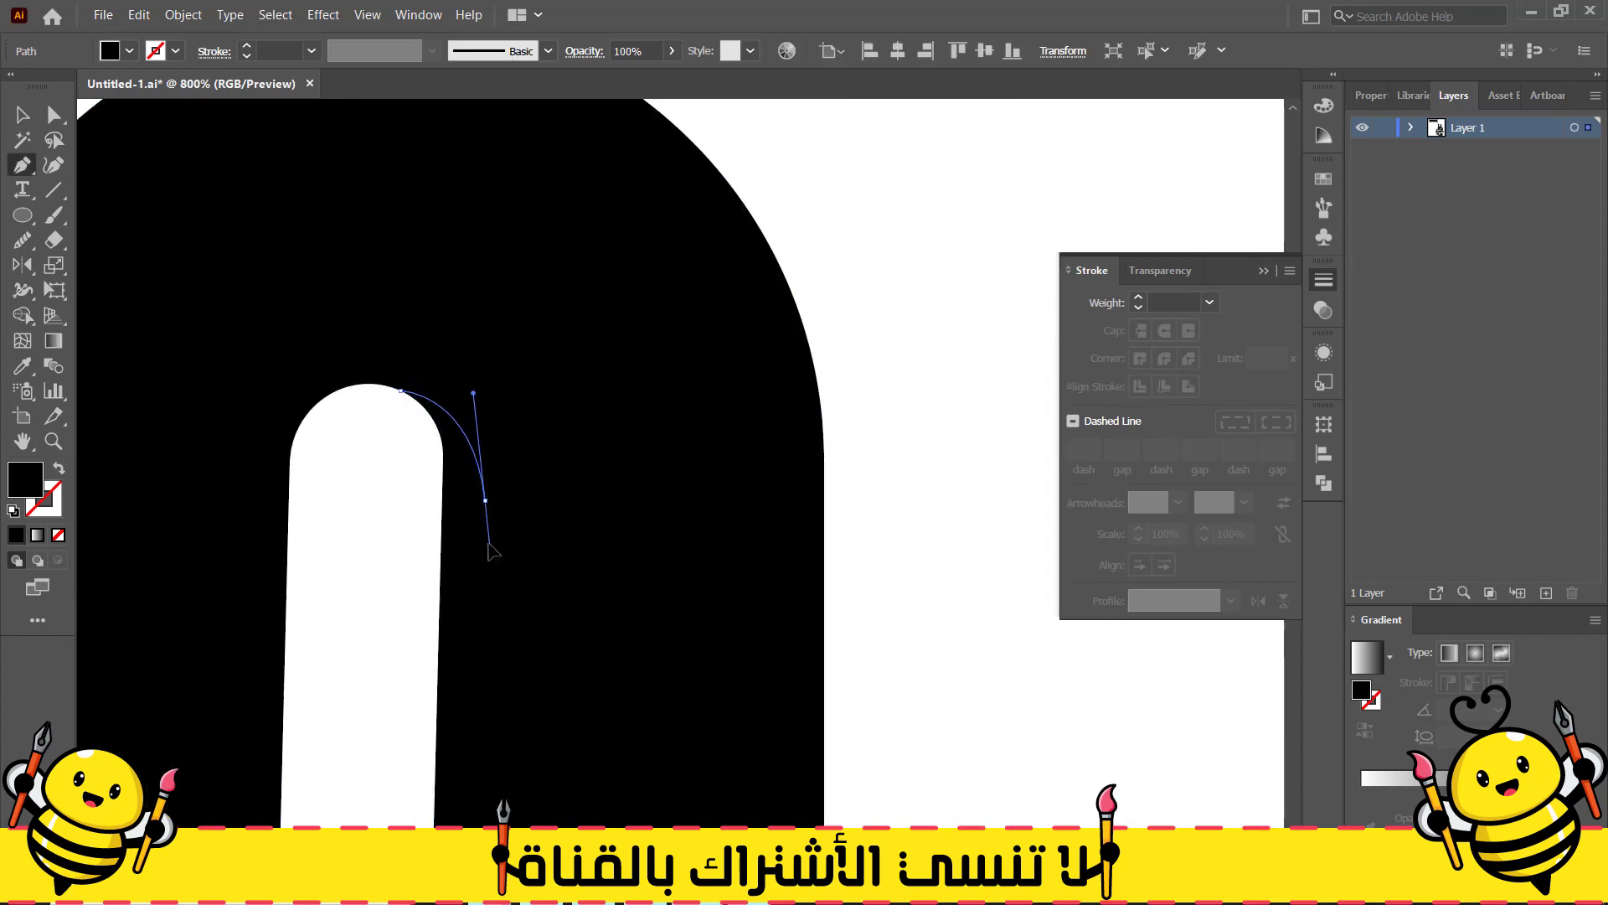
left_click(438, 431)
left_click(369, 490)
left_click(400, 391)
Subtract the larger pointed shape from the tall arch with the Shape Builder to form a curved notch
key("a")
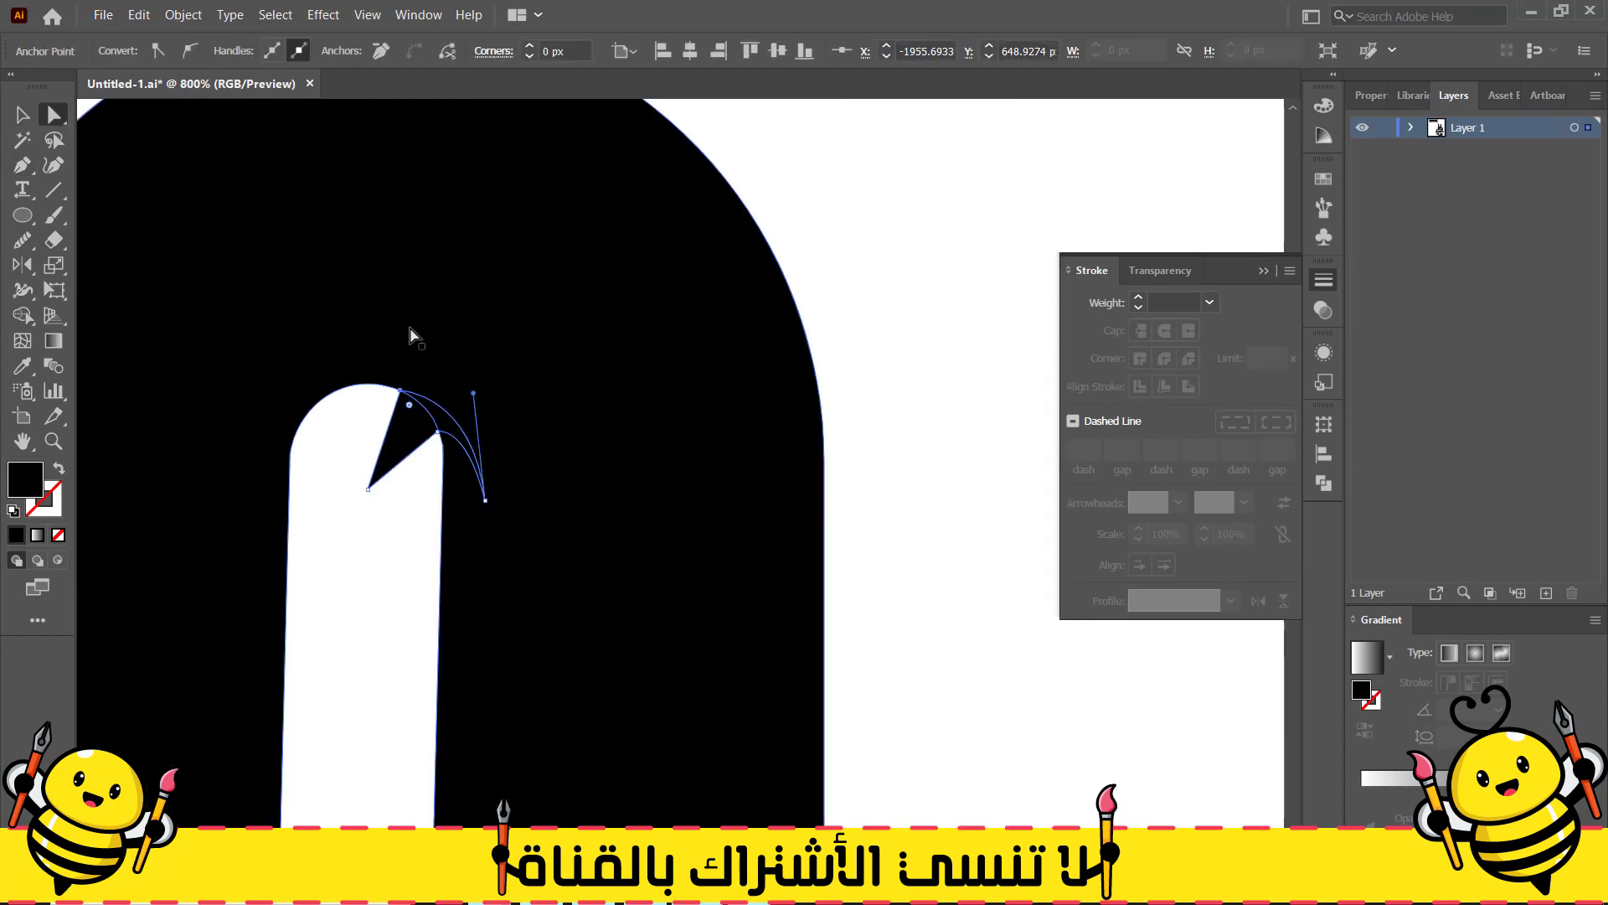
left_click(410, 330, "shift")
key("shift+m")
left_click_drag(405, 431, 450, 425)
scroll(387, 449, "down", 4)
key("v")
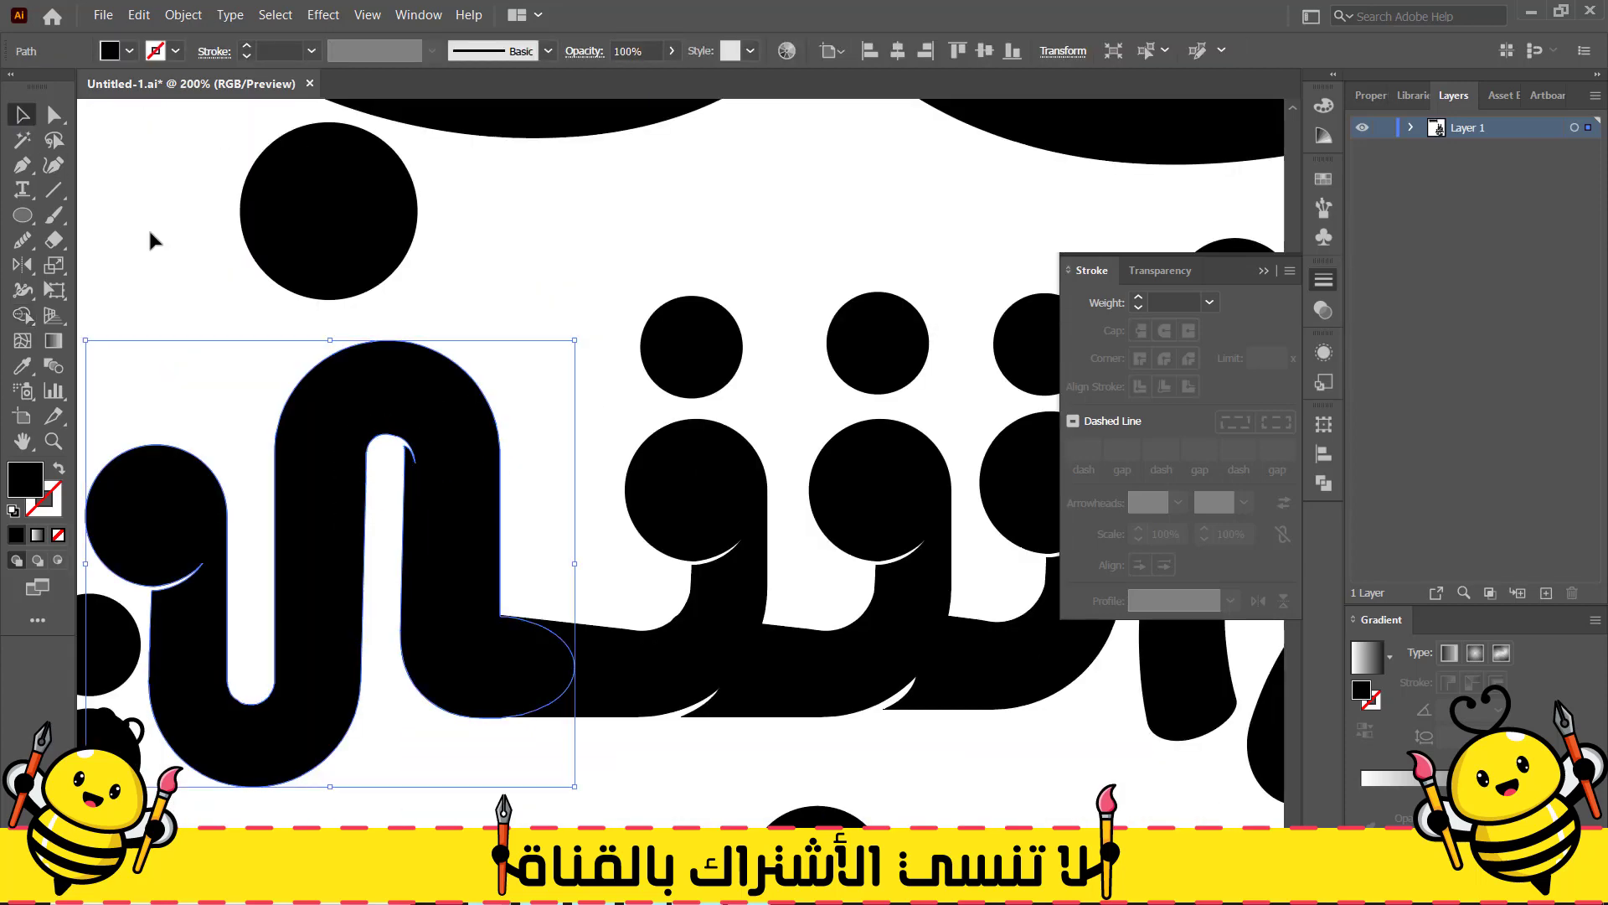
left_click(150, 241)
Draw a curved, pointed shape at the lower left of the third word's U-shaped inner bowl
scroll(151, 242, "down", 1)
left_click_drag(115, 280, 310, 236)
scroll(404, 559, "up", 2)
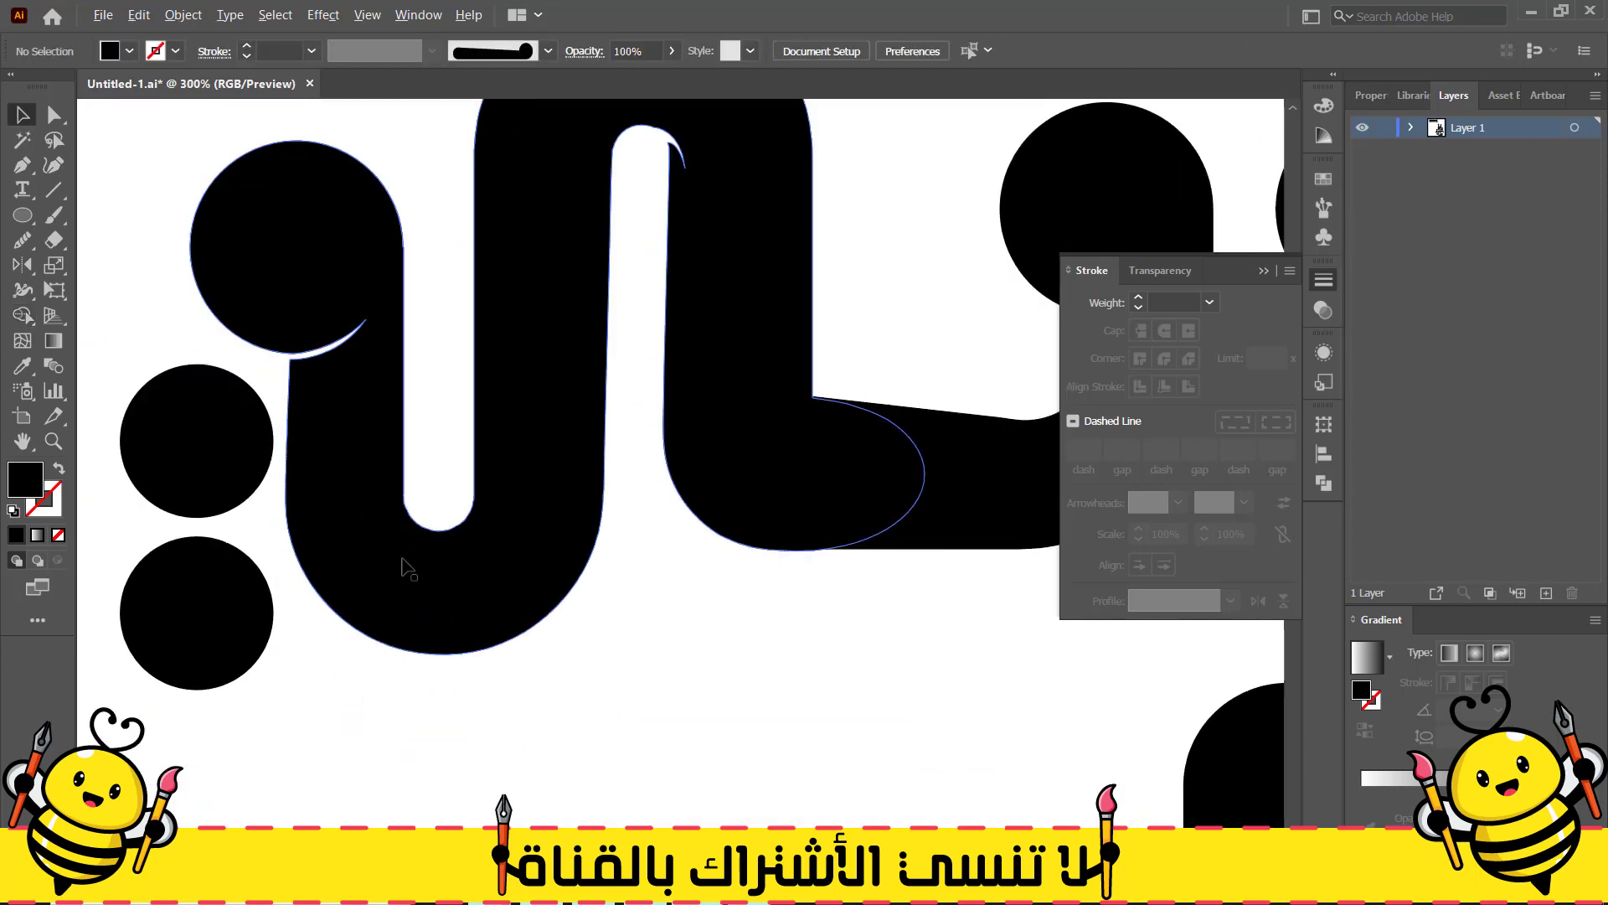
scroll(628, 618, "down", 2)
scroll(625, 368, "up", 3)
scroll(455, 689, "up", 1)
scroll(511, 552, "up", 1)
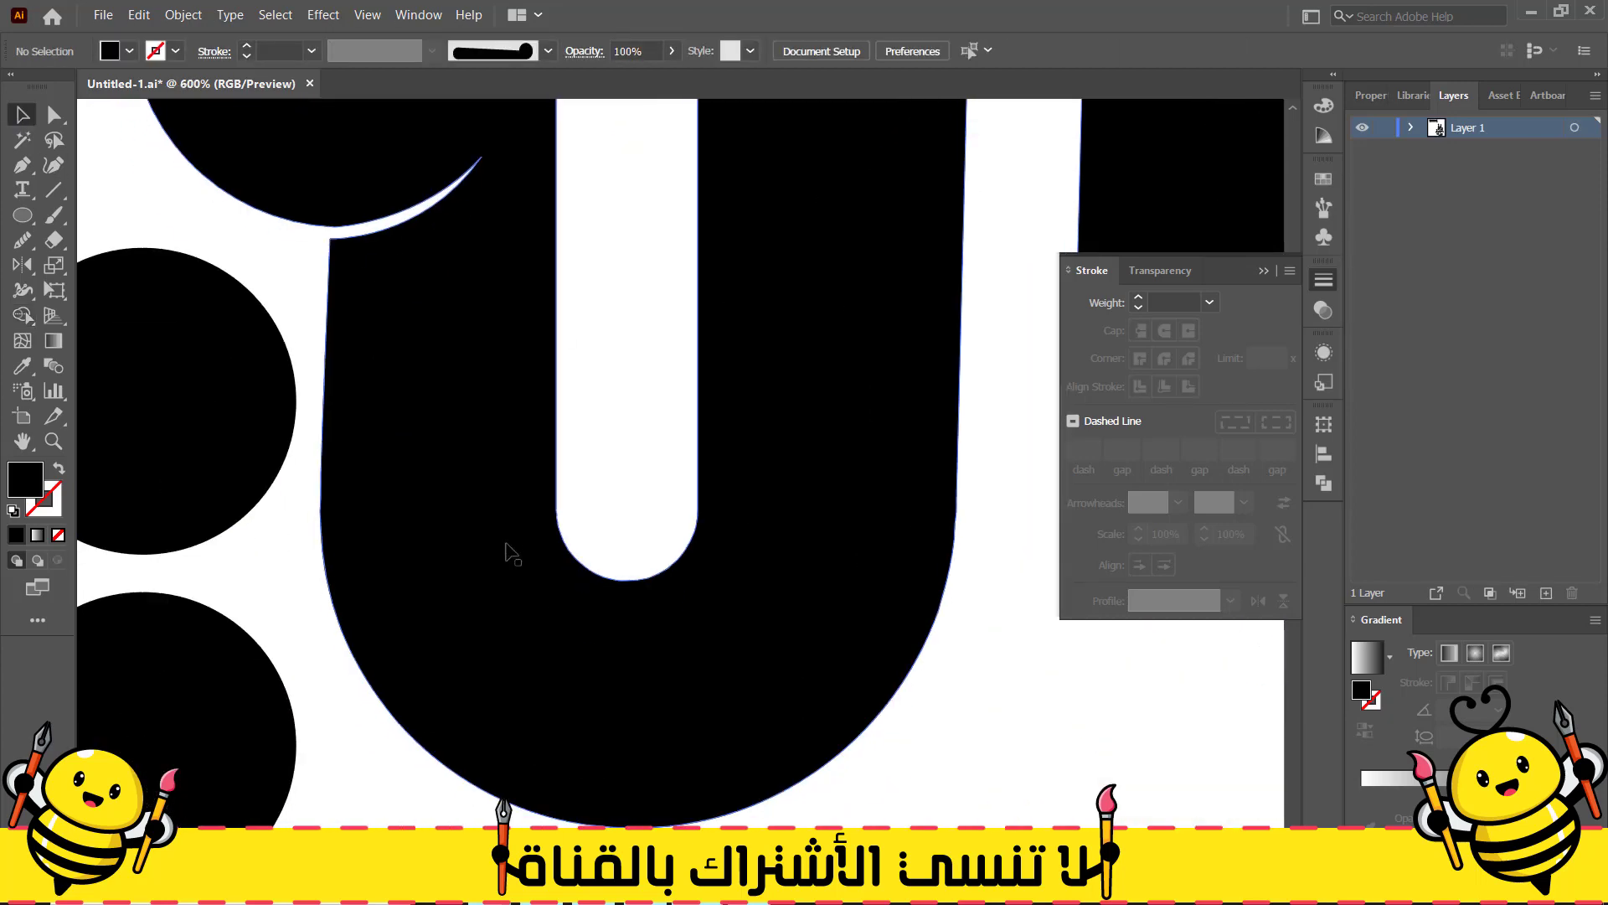
key("p")
left_click_drag(603, 576, 540, 557)
left_click(569, 551)
left_click(632, 466)
left_click(604, 576)
Subtract the pointed shape from the U-shaped bowl with the Shape Builder to form a matching notch
key("a")
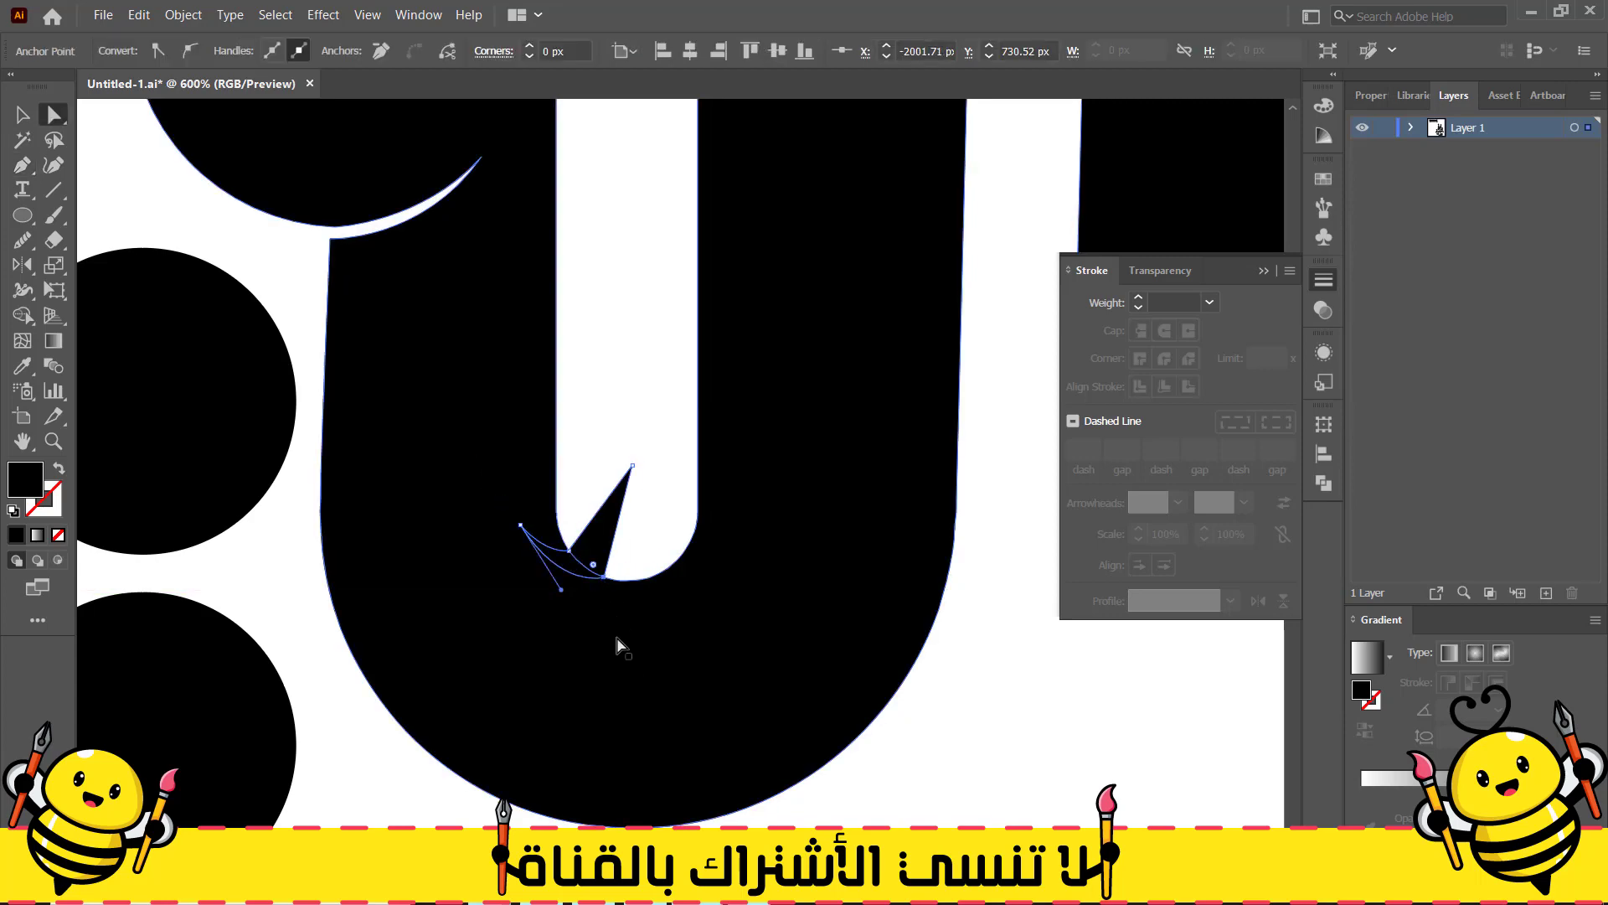
left_click(617, 639, "shift")
key("shift+m")
left_click_drag(643, 444, 565, 568)
left_click(22, 115)
left_click(142, 191)
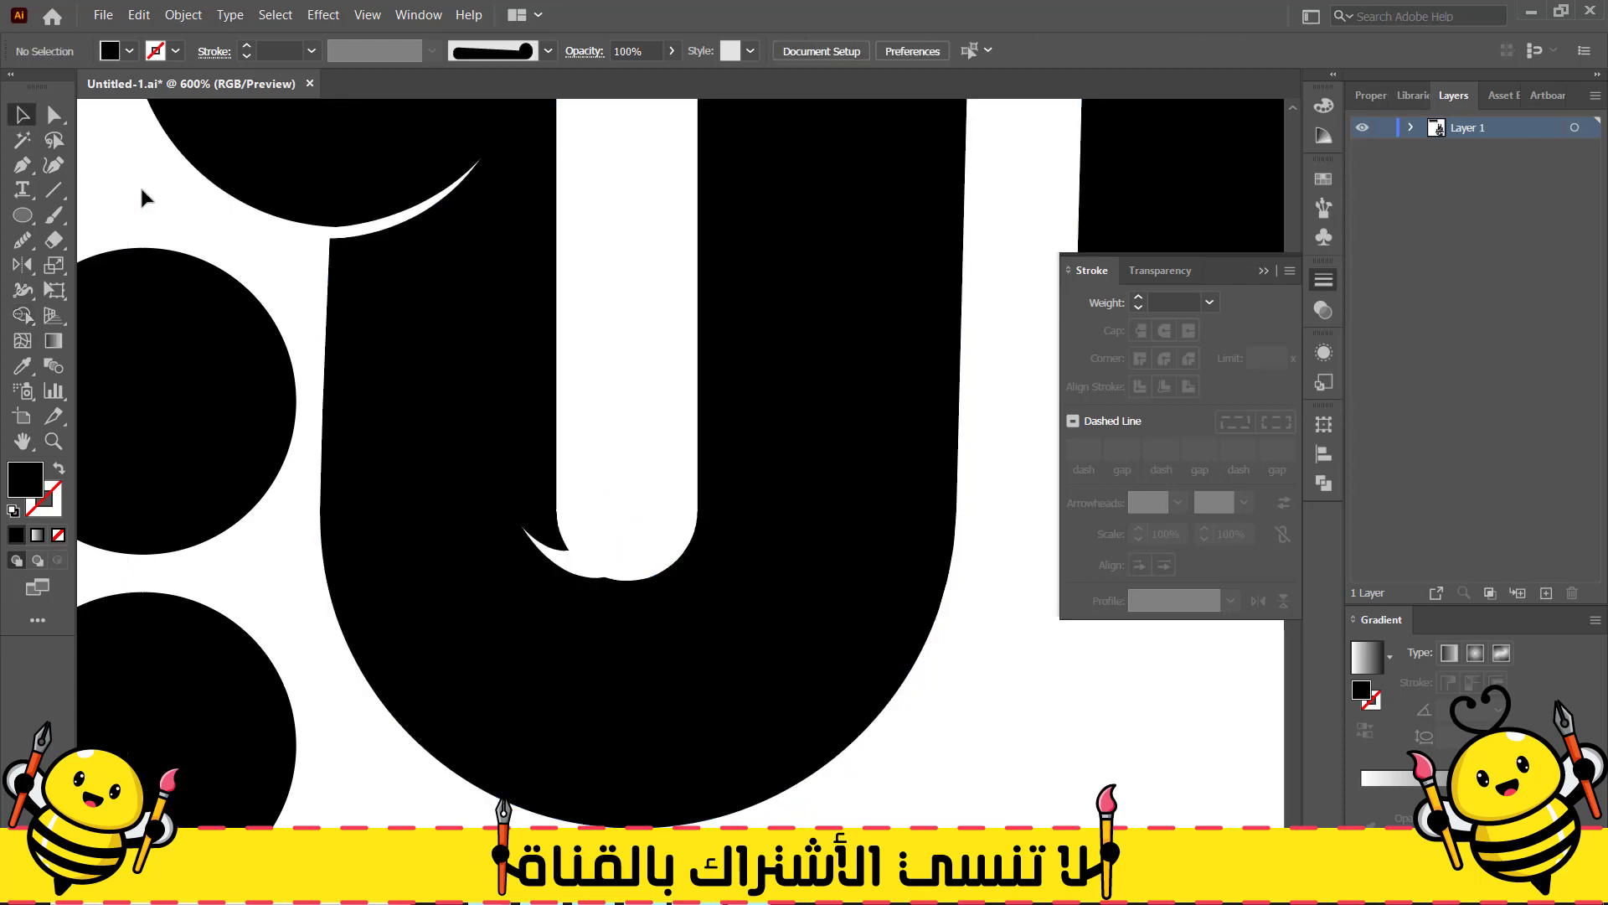
scroll(143, 191, "down", 5)
Select the whole bottom word and nudge it left and up, closer to the third word
left_click_drag(757, 348, 347, 593)
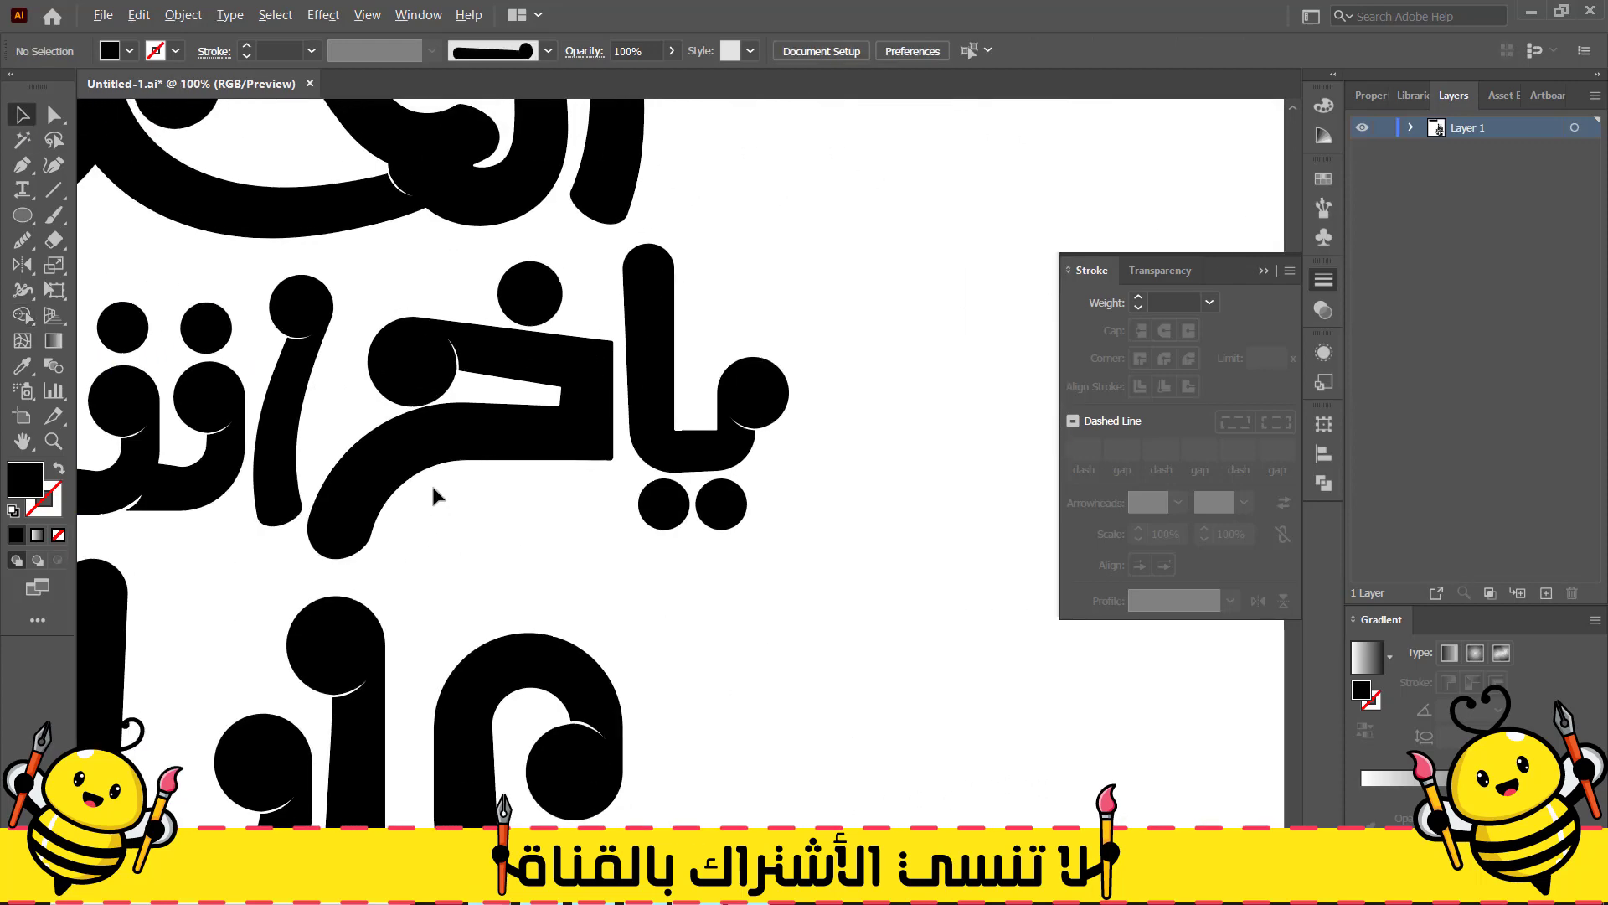
scroll(139, 293, "down", 2)
left_click_drag(138, 294, 469, 403)
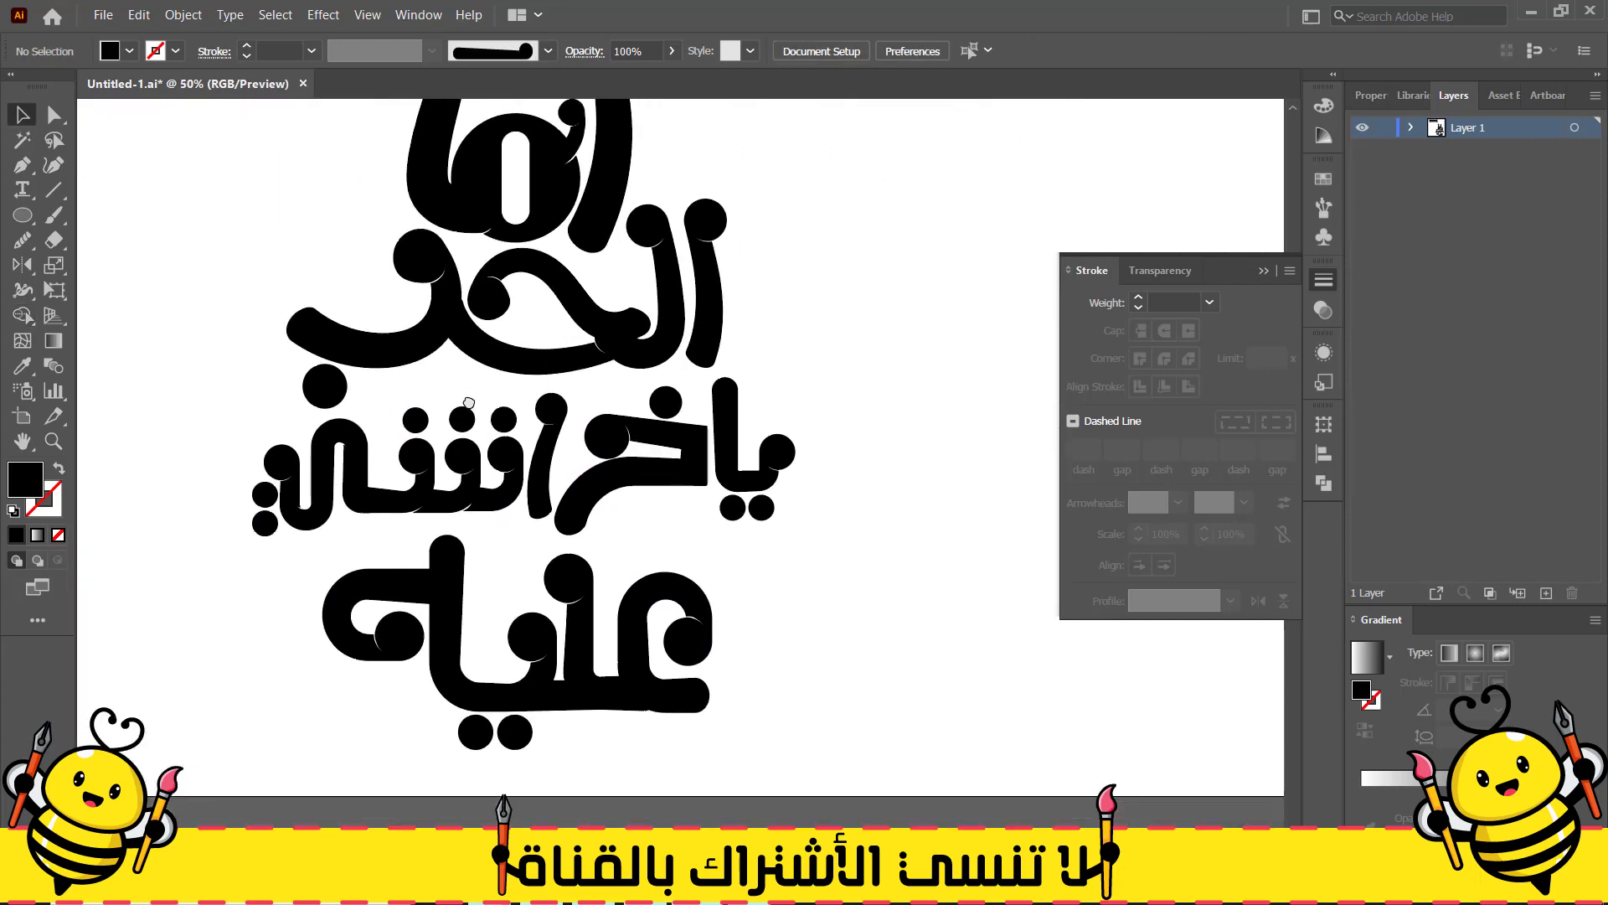
left_click_drag(747, 566, 751, 565)
key("Left")
key("Left")
key("Left")
key("Left")
key("Left")
key("Left")
key("Left")
key("Up")
key("Up")
key("Up")
key("Up")
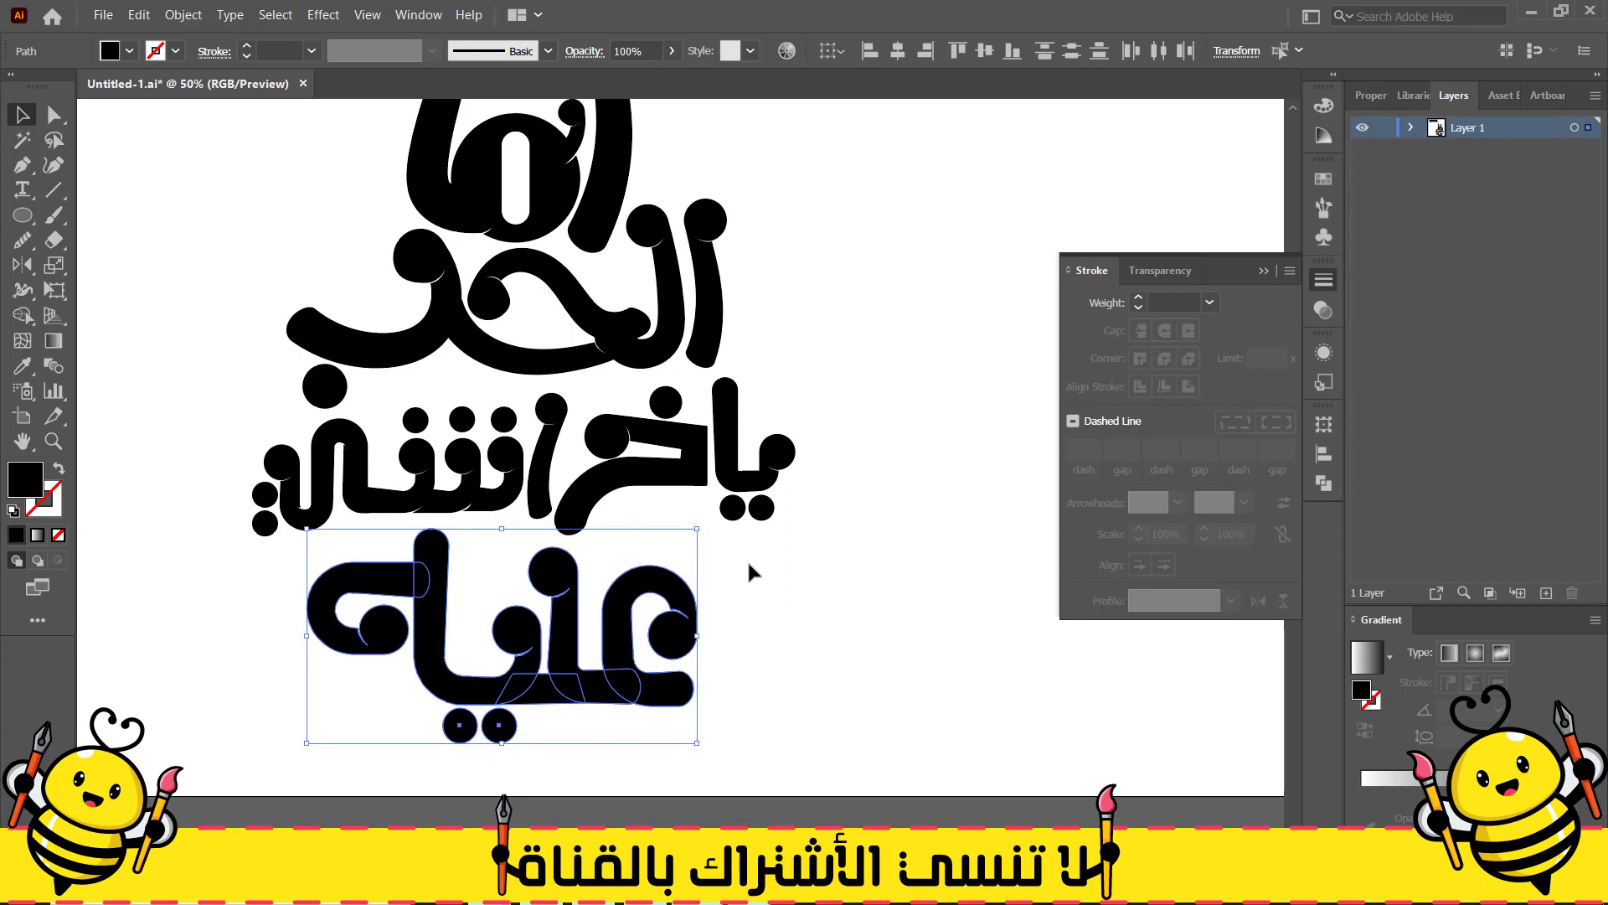
Undo the last few nudges of the bottom word
key("ctrl+z")
key("ctrl+z")
key("ctrl+z")
key("ctrl+z")
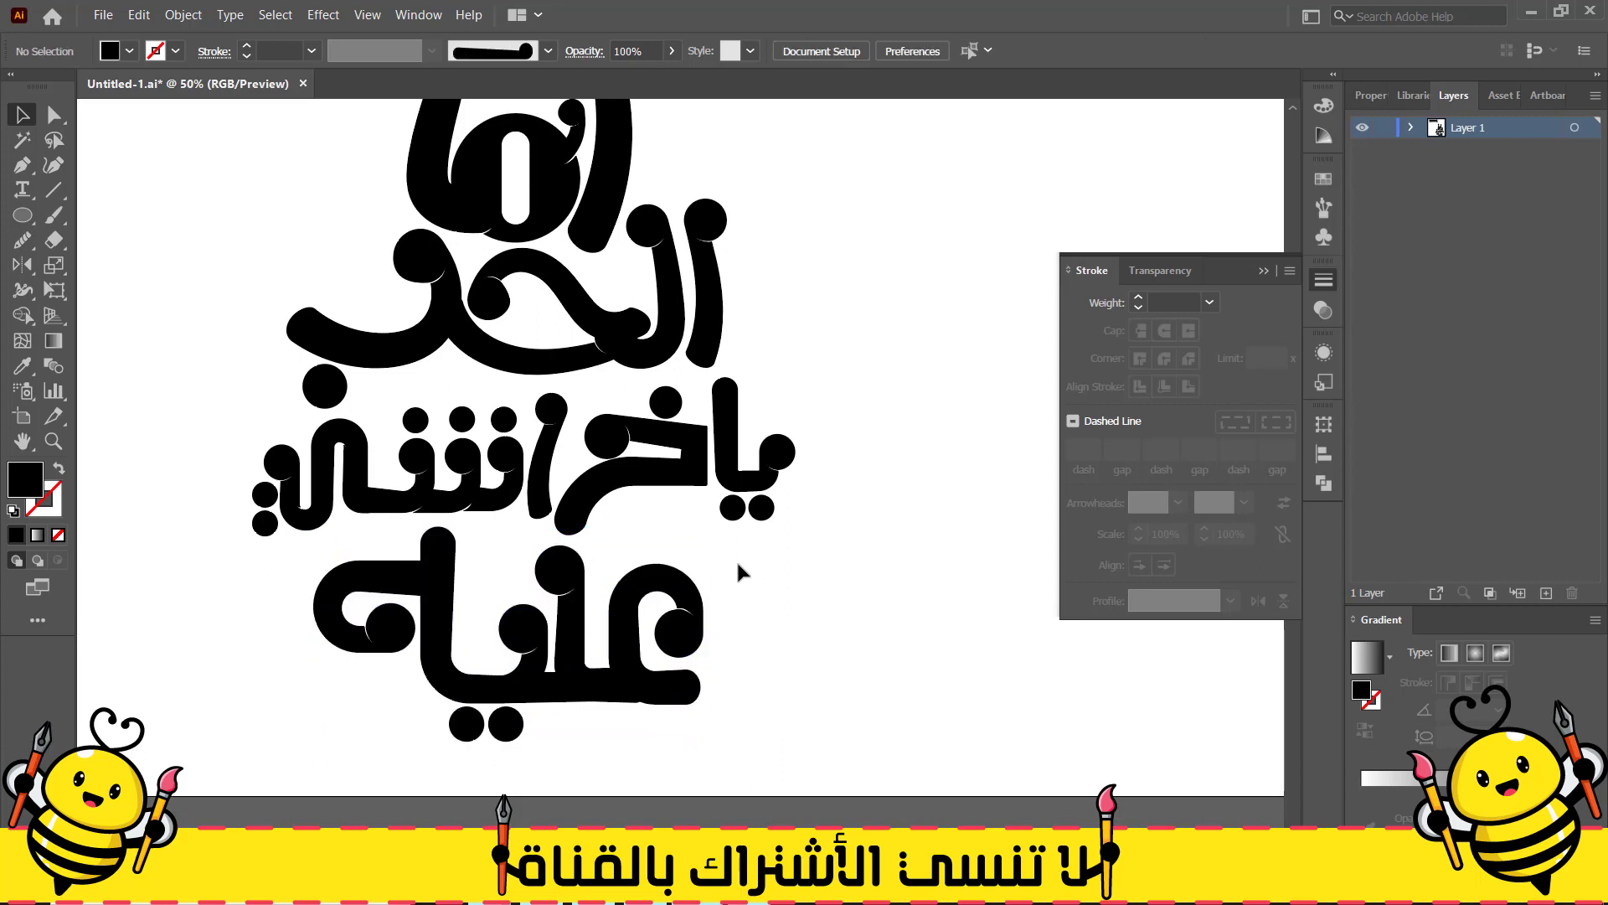
Draw a thin horizontal bar above the right part of the bottom word and fully round its ends
key("m")
scroll(662, 554, "up", 1)
left_click_drag(609, 523, 732, 544)
key("a")
left_click_drag(602, 524, 647, 553)
left_click_drag(637, 525, 619, 541)
left_click(819, 578)
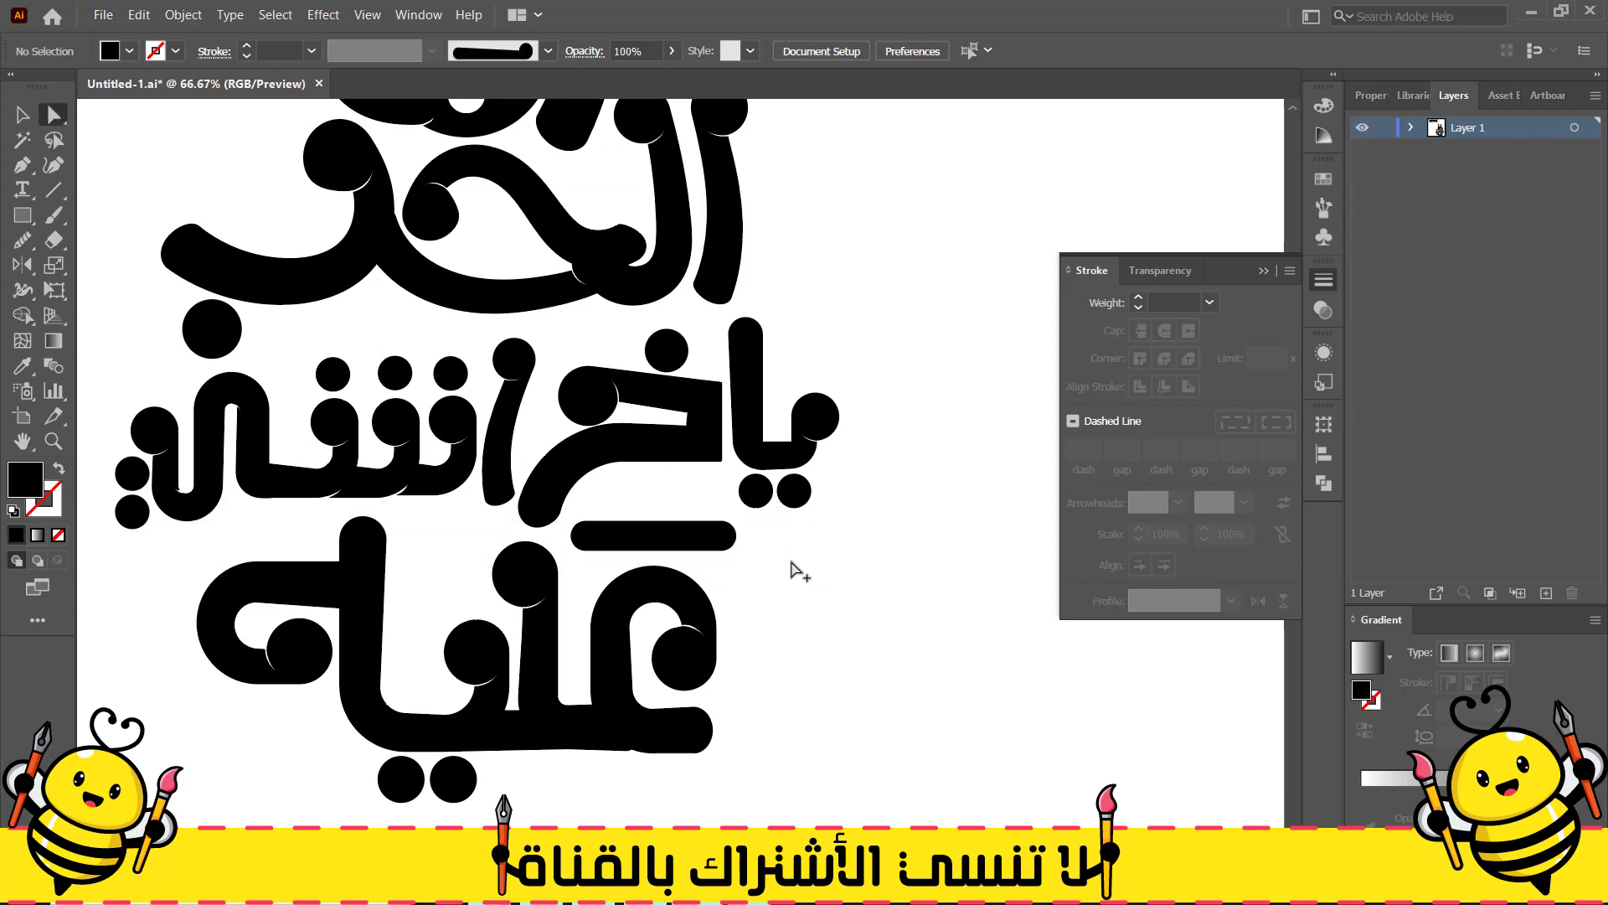
Duplicate the third word's three joined teeth and place the copy up beside the top word
scroll(796, 572, "down", 1)
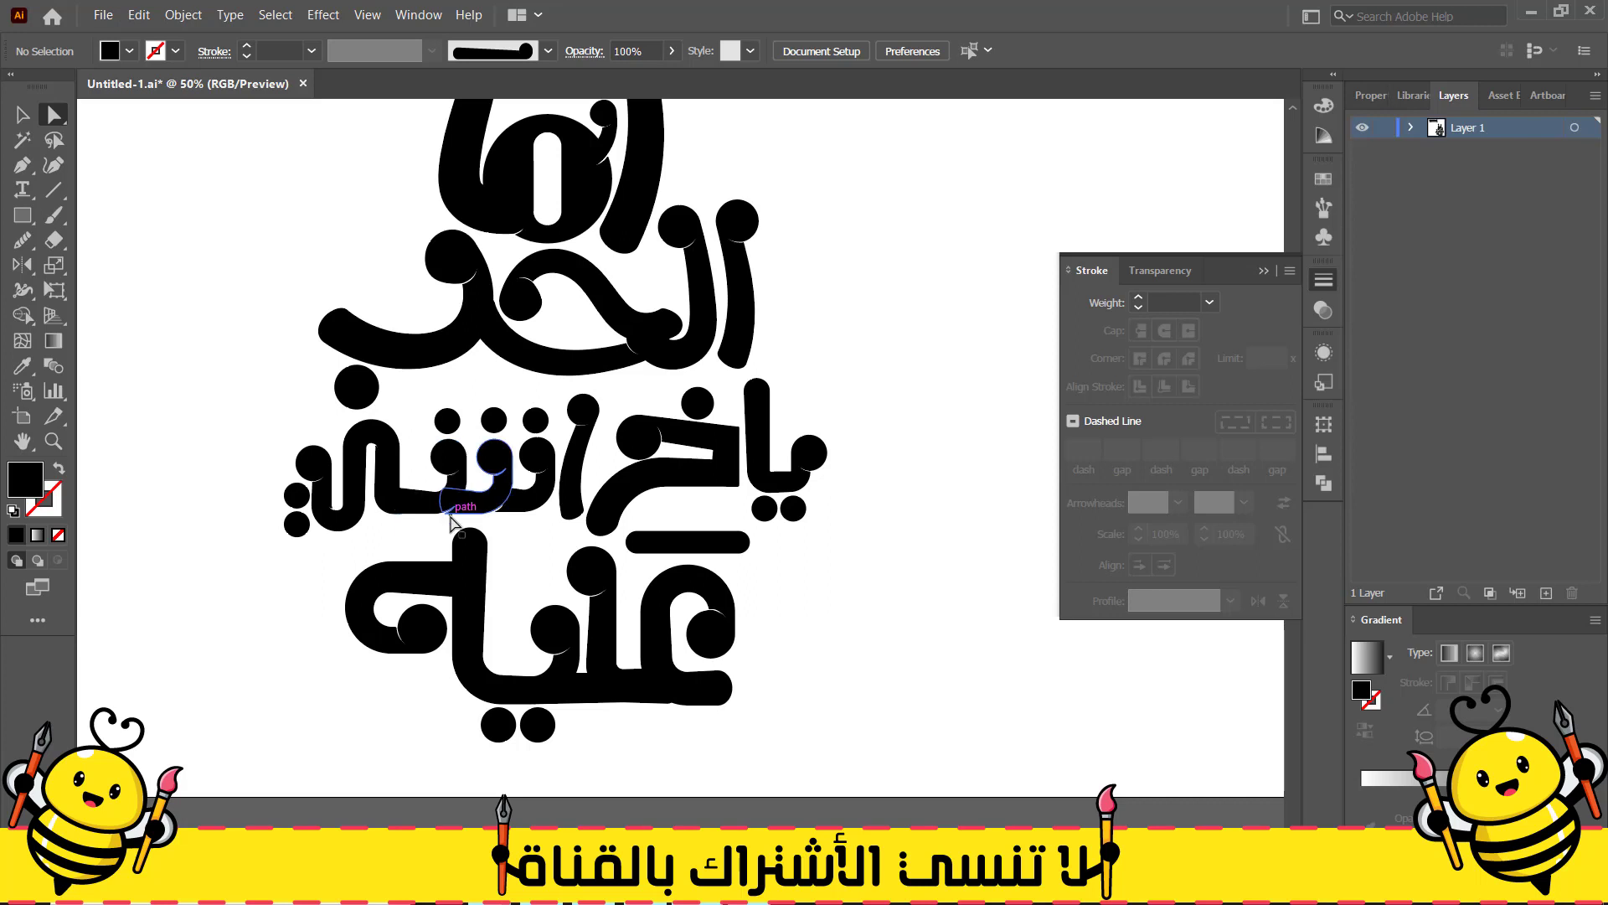
left_click(437, 506)
left_click(485, 503, "shift")
left_click(524, 502, "shift")
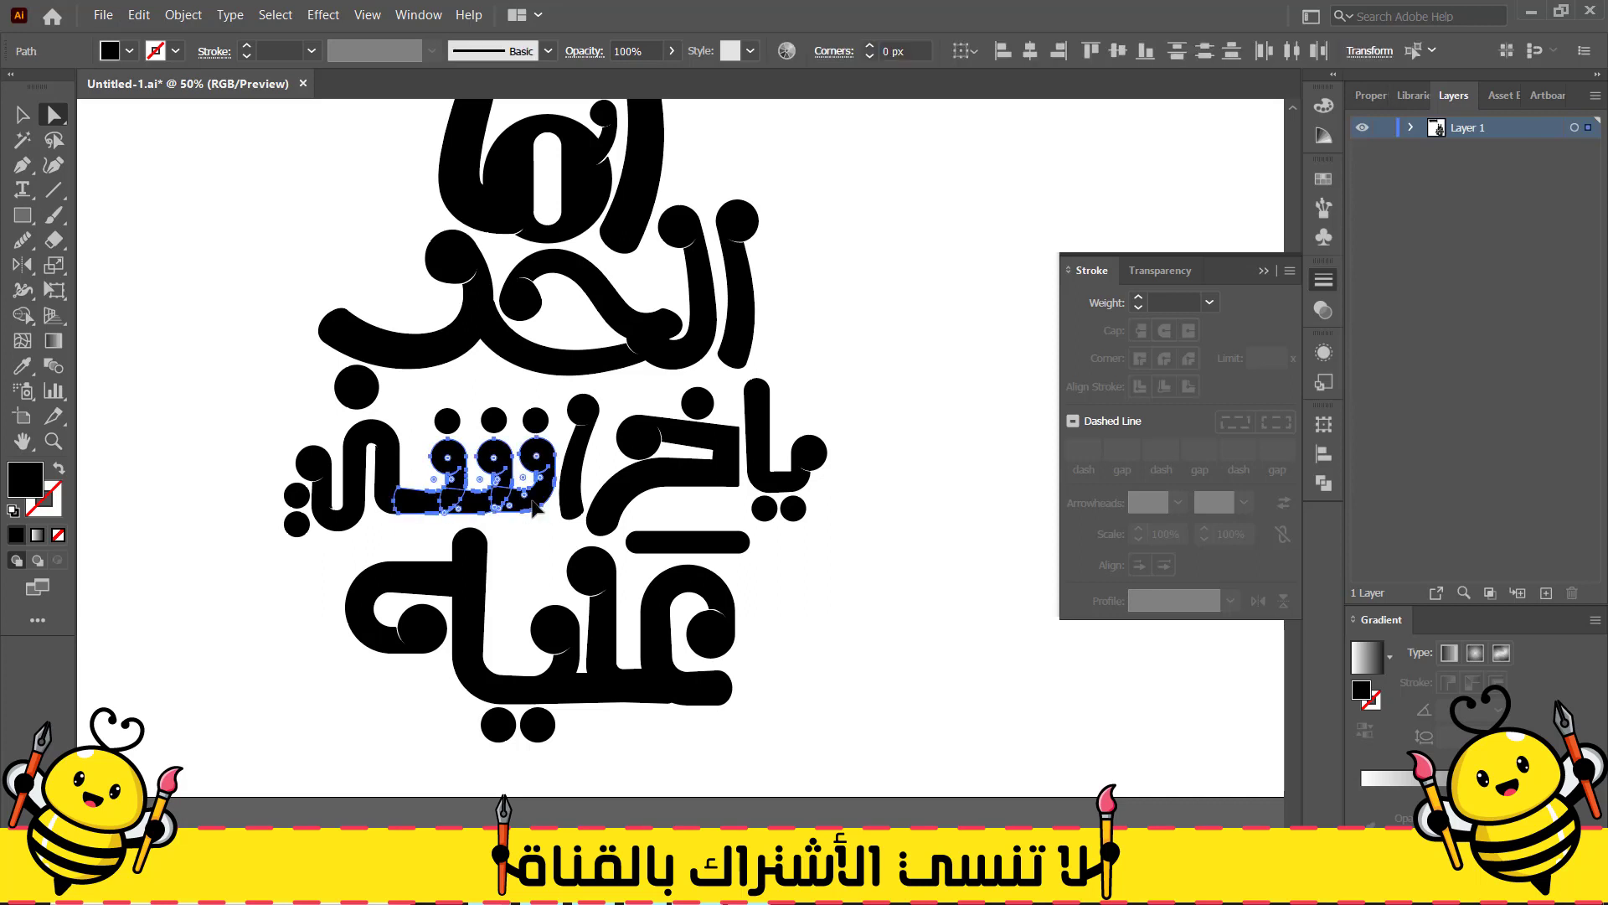
left_click_drag(523, 502, 707, 211)
Shrink the copied teeth and the rounded bar and stack them between the top word's two stems, bar above
left_click(20, 114)
left_click(468, 248)
left_click_drag(468, 248, 359, 241)
left_click_drag(754, 660, 863, 179)
left_click_drag(890, 199, 868, 409)
left_click_drag(840, 419, 598, 390)
scroll(598, 390, "up", 3)
left_click(177, 480)
scroll(179, 478, "down", 3)
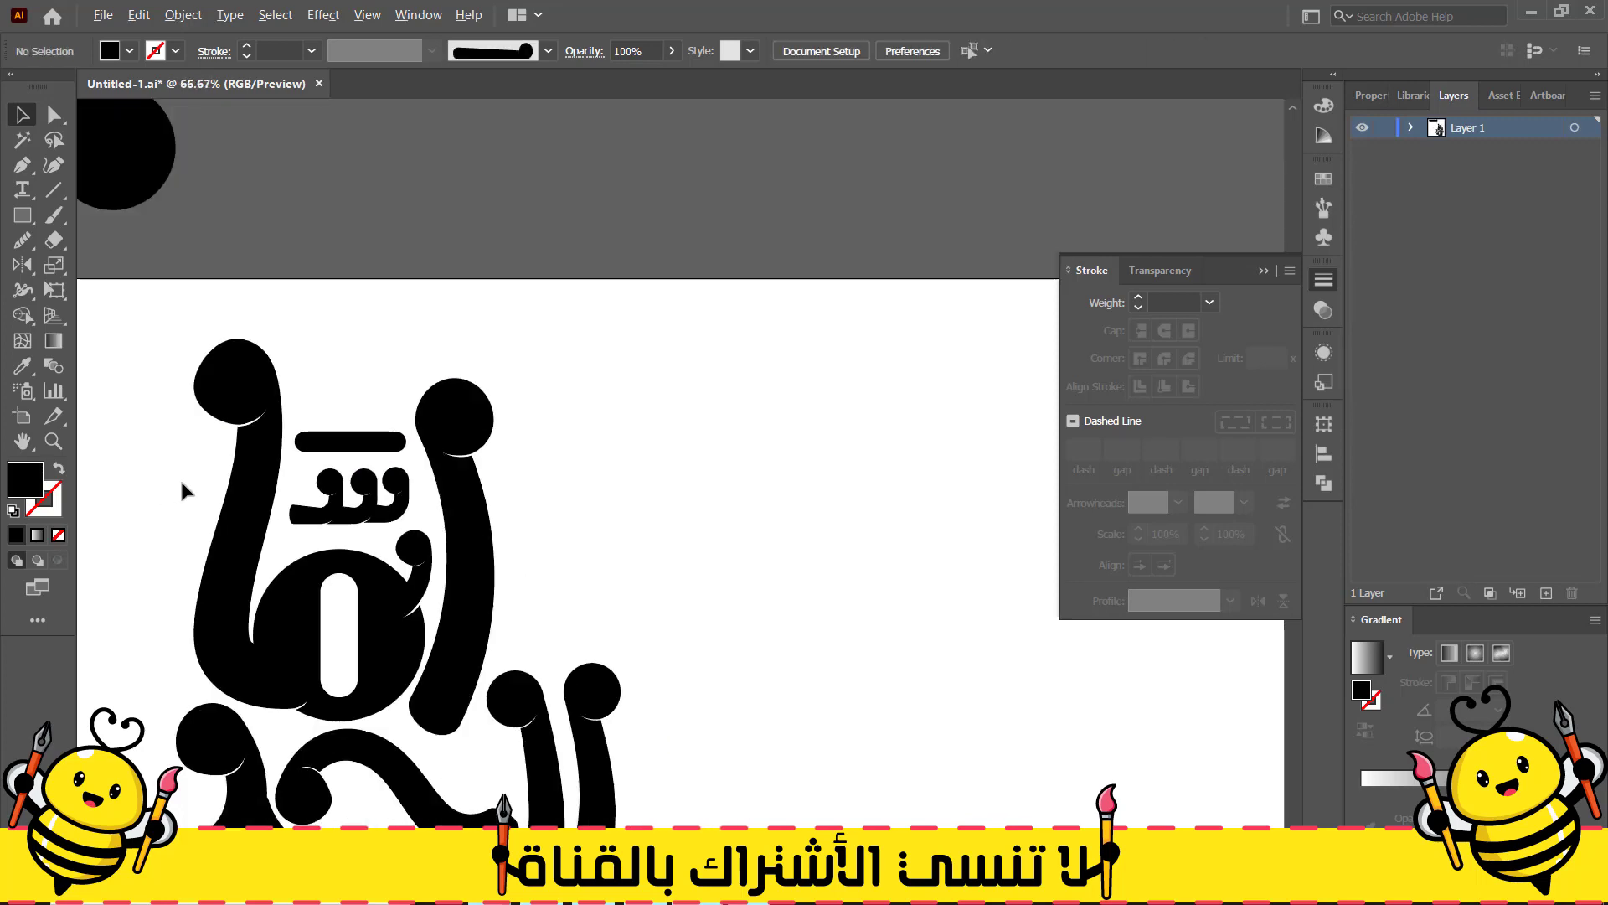
left_click_drag(203, 499, 334, 442)
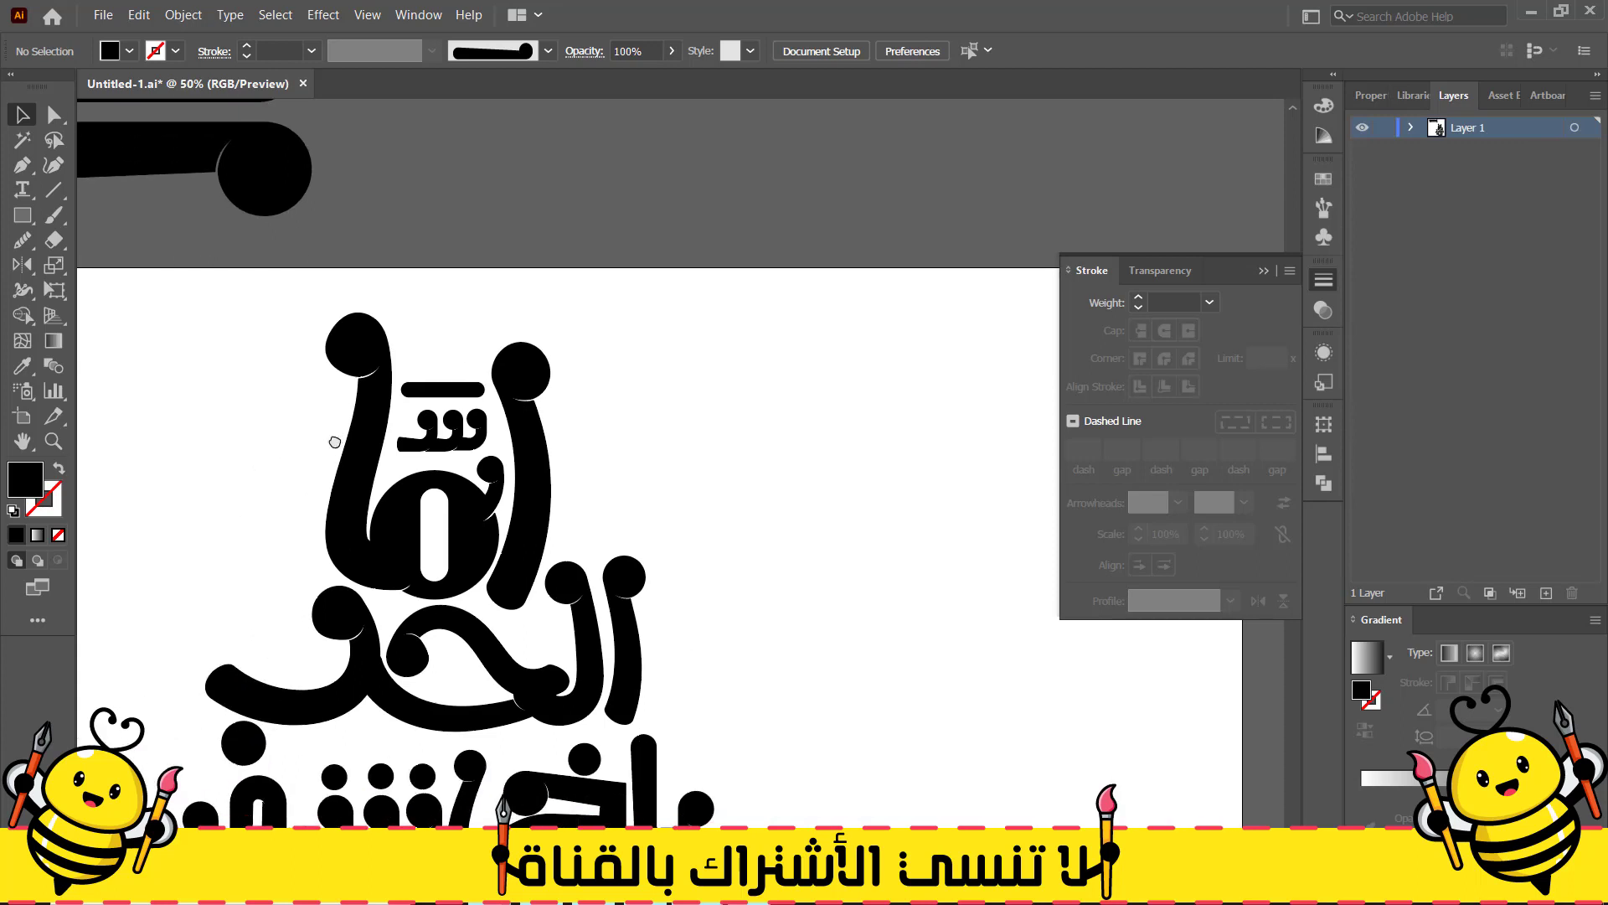
Paint two outward-curving ball-ended brush strokes forming a V in the empty area right of the top word
left_click(1323, 207)
scroll(452, 361, "right", 2)
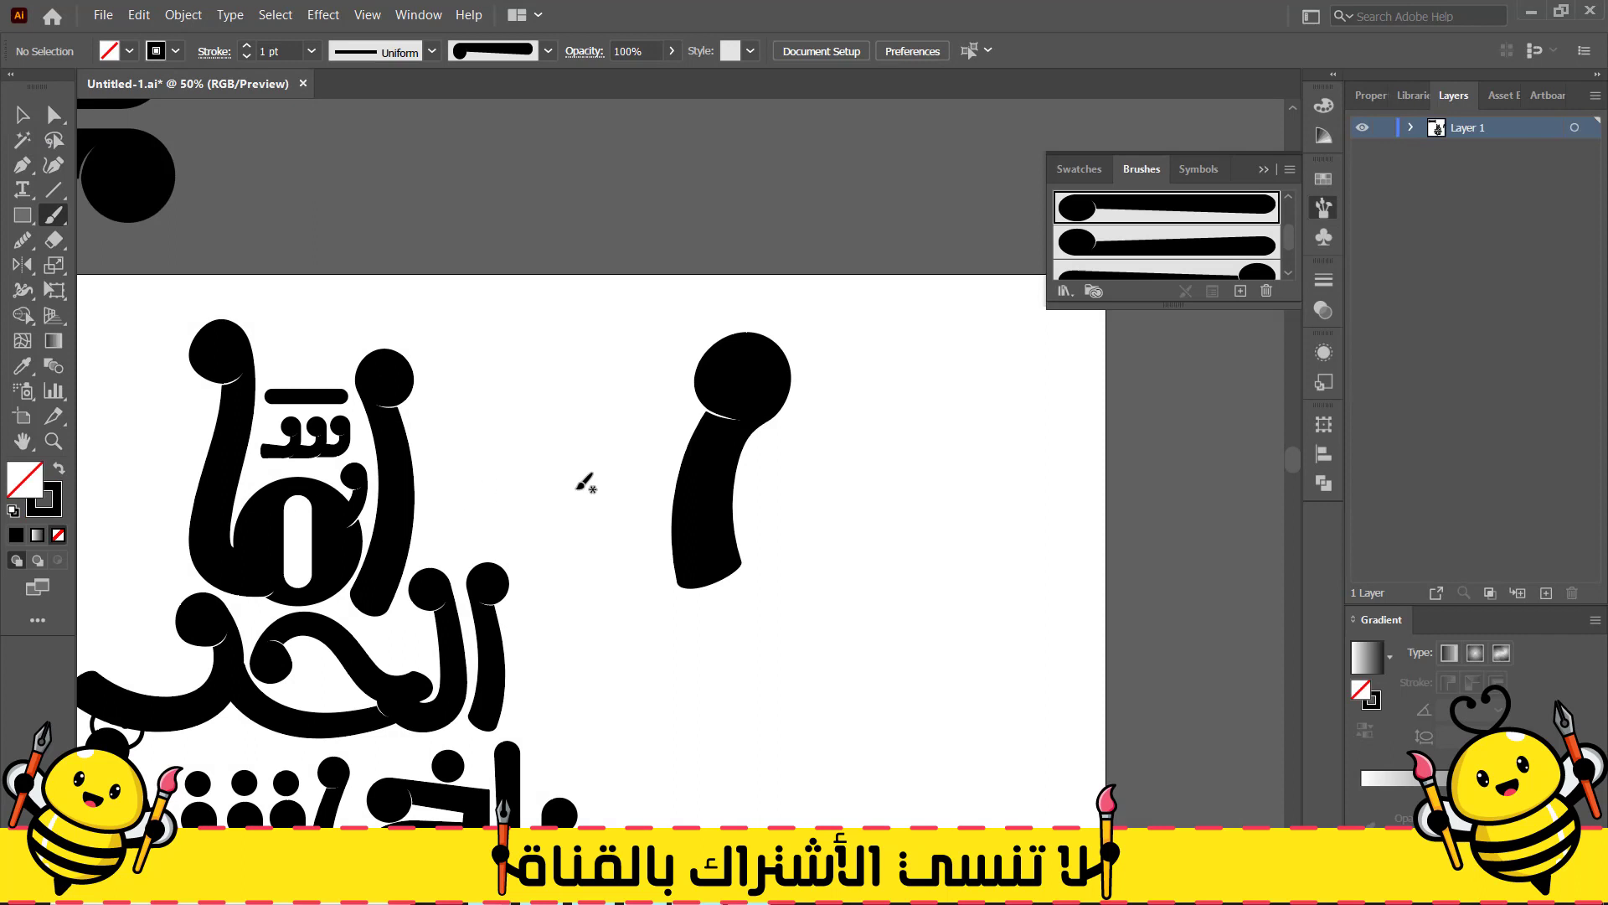
key("ctrl+z")
left_click_drag(733, 486, 743, 545)
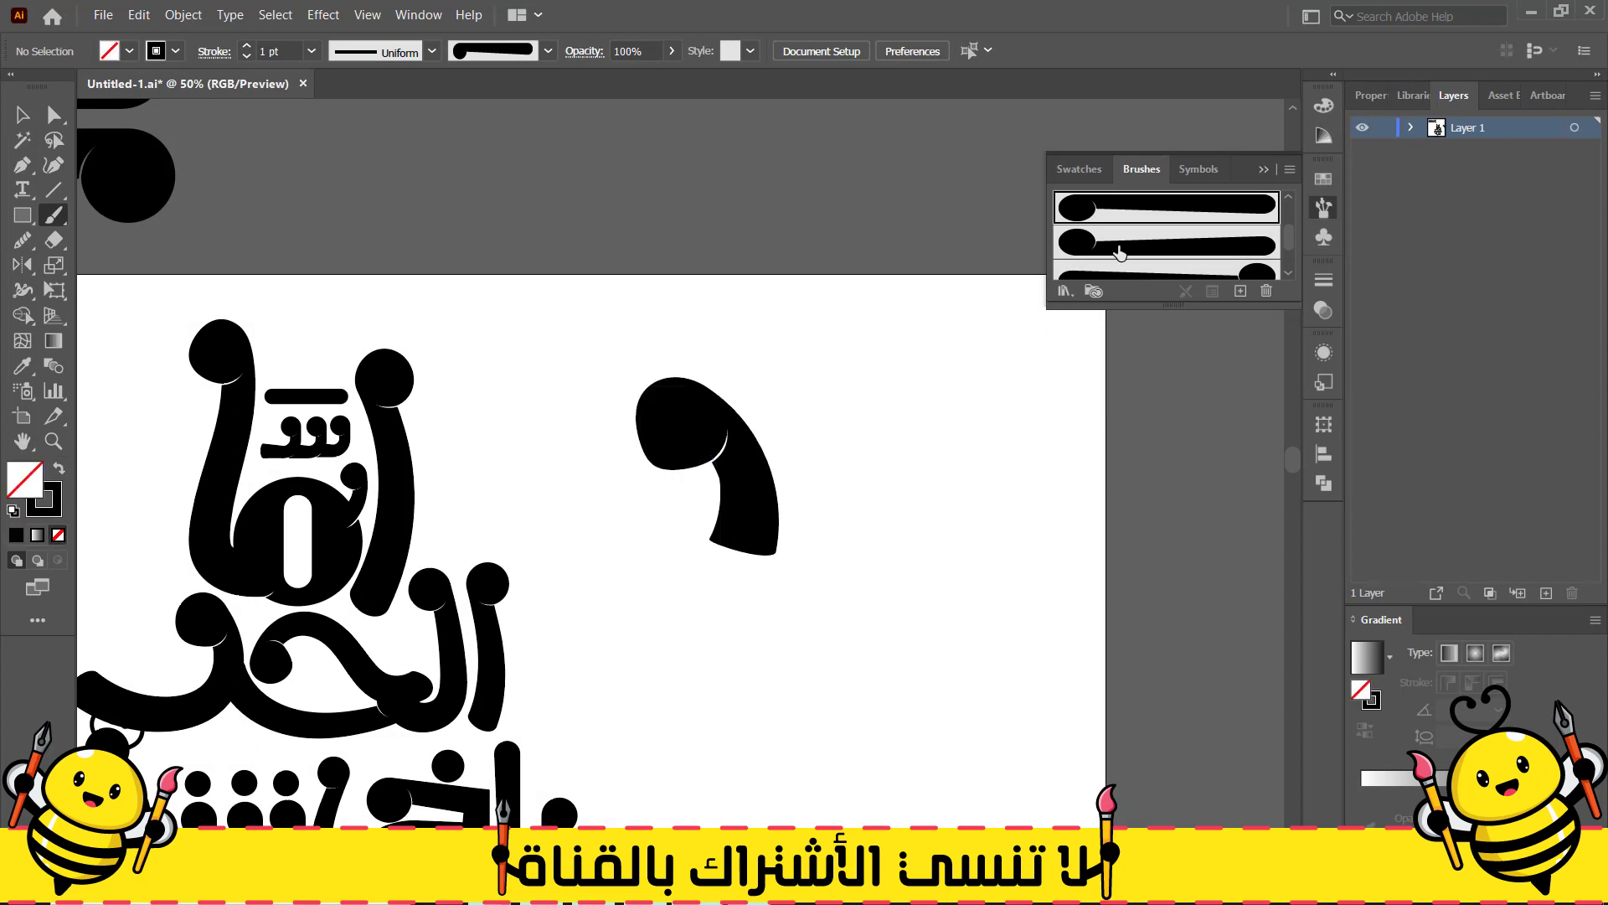
left_click_drag(867, 360, 756, 553)
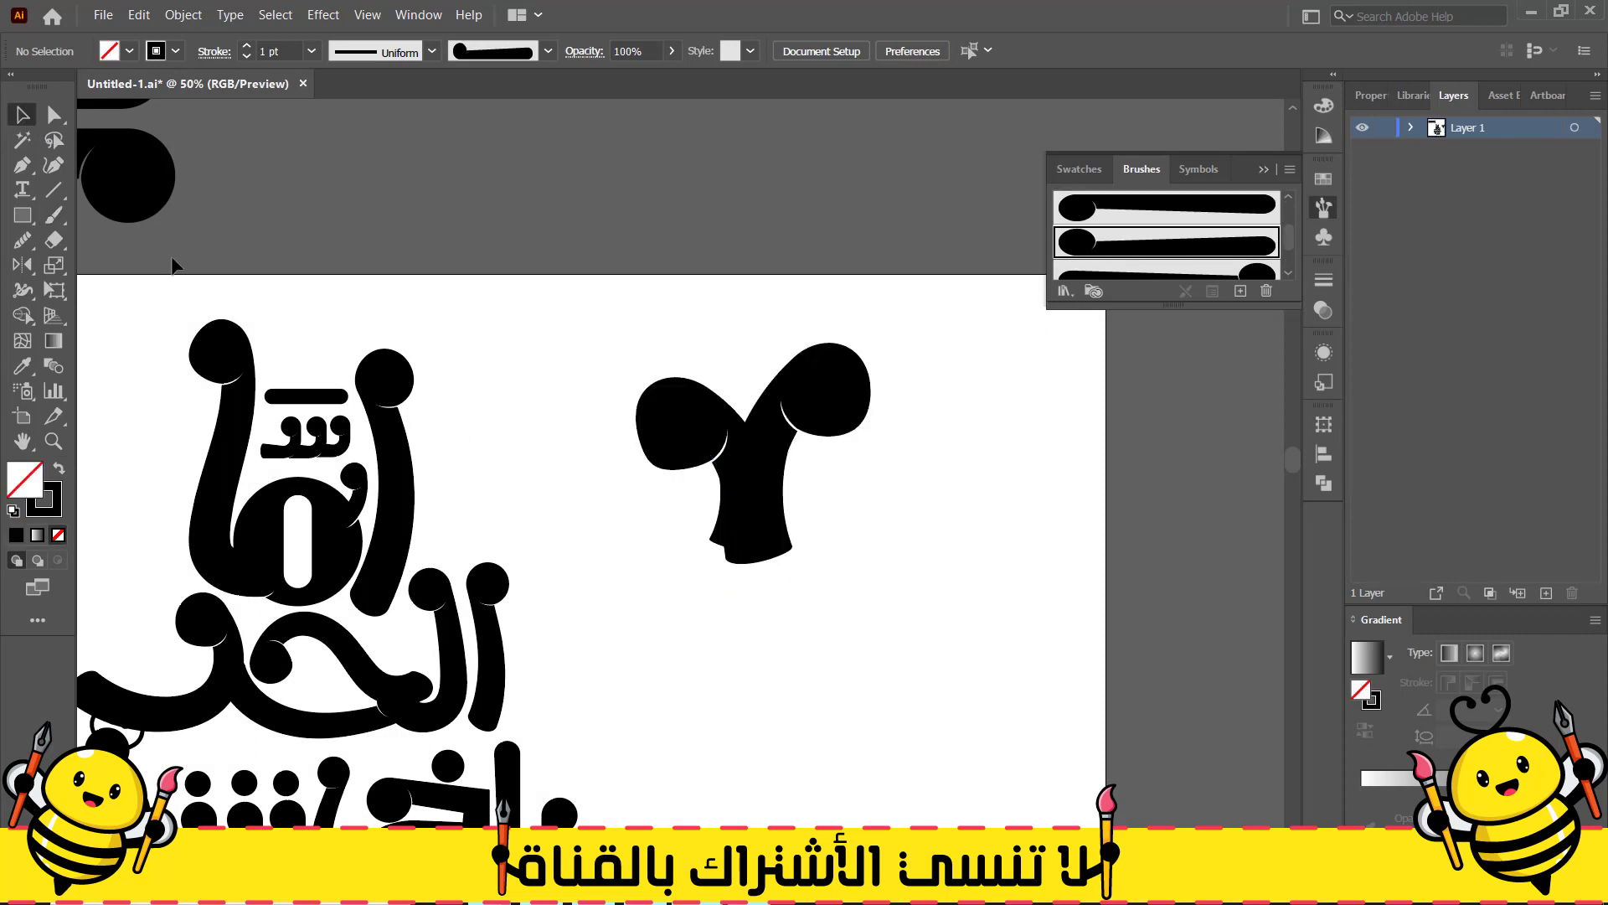
Set both V strokes to 0.75 pt and apply the tapering Width Profile 4
key("ctrl+z")
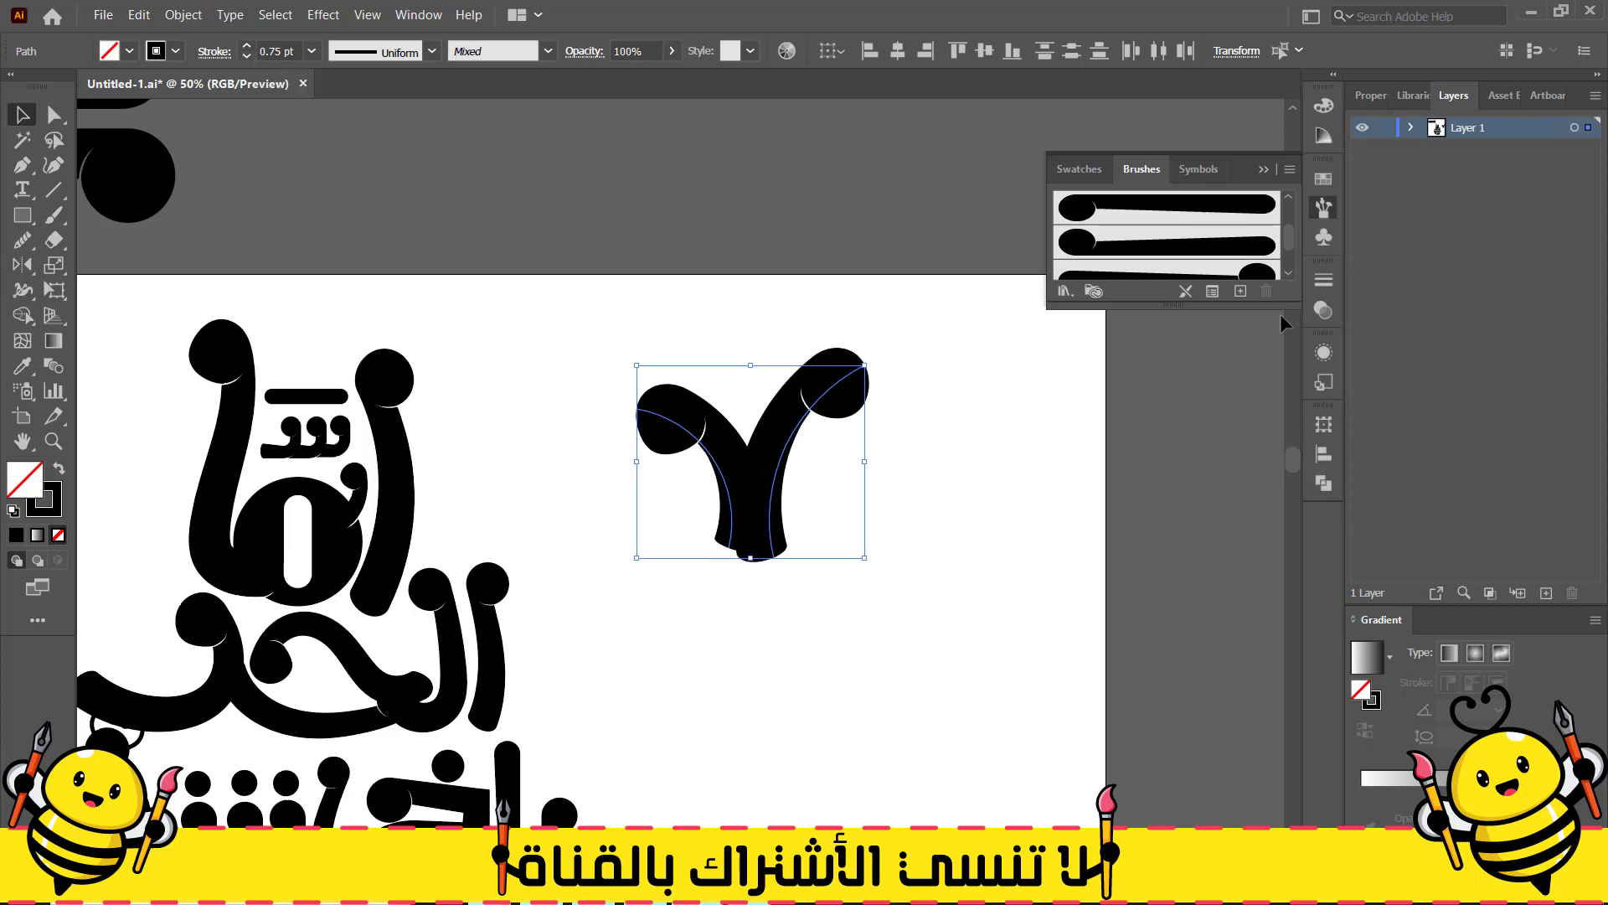
left_click(1323, 281)
left_click(1236, 601)
left_click(1173, 486)
left_click(1263, 270)
left_click(655, 594)
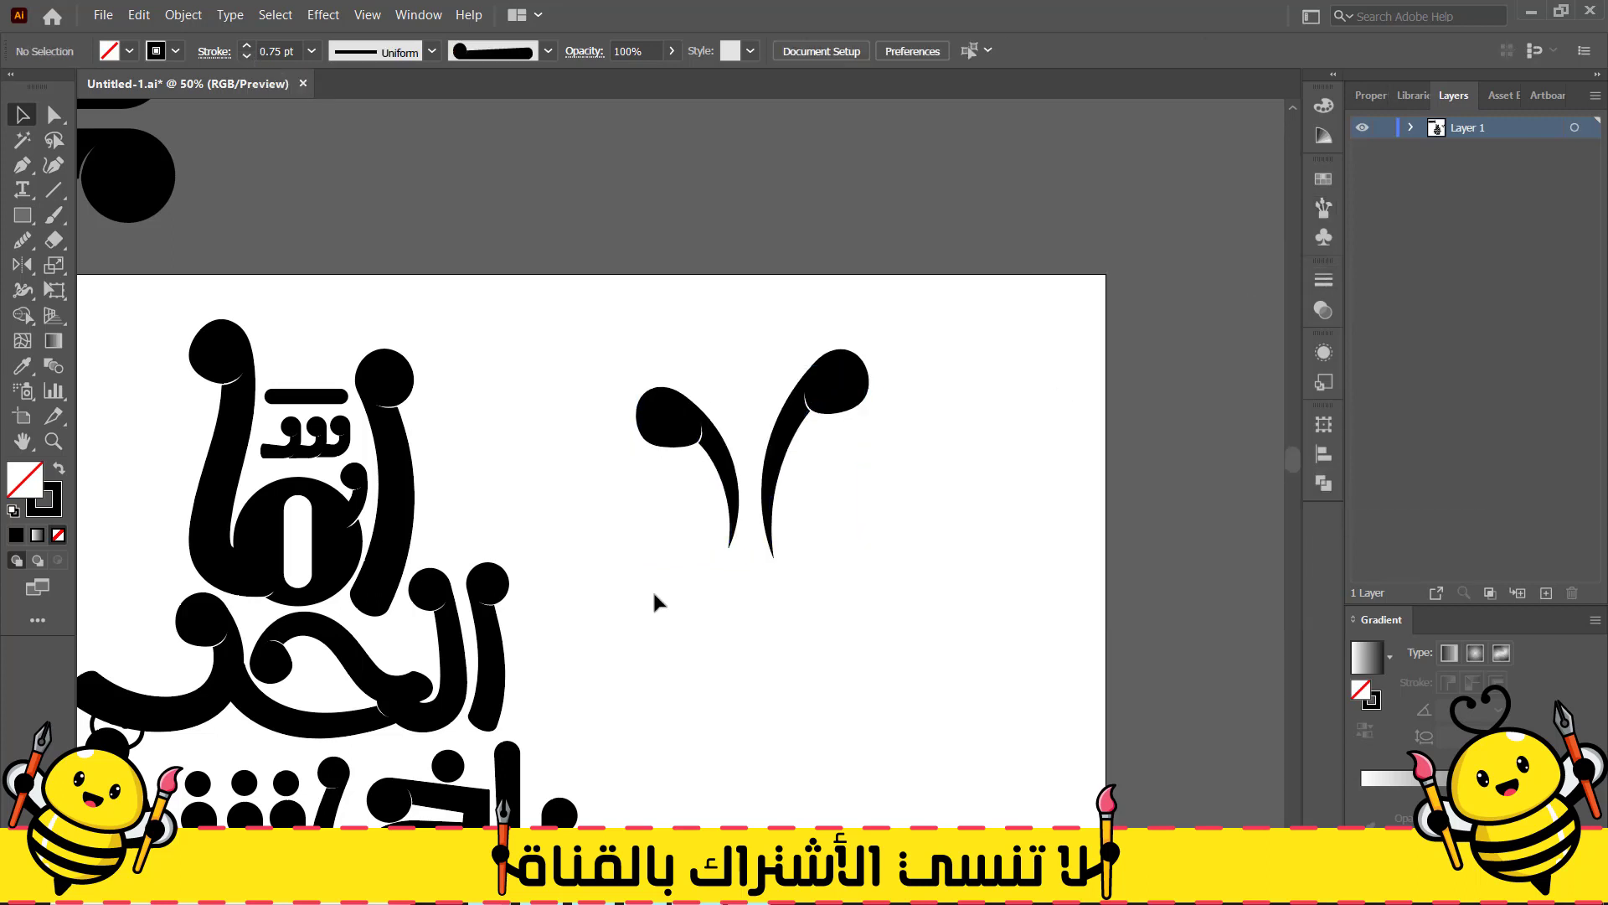
Reposition and resize the two tapered ball-ended strokes so that they sit close together
left_click_drag(691, 438, 704, 447)
left_click(836, 378, "shift")
left_click(893, 351)
left_click(743, 521)
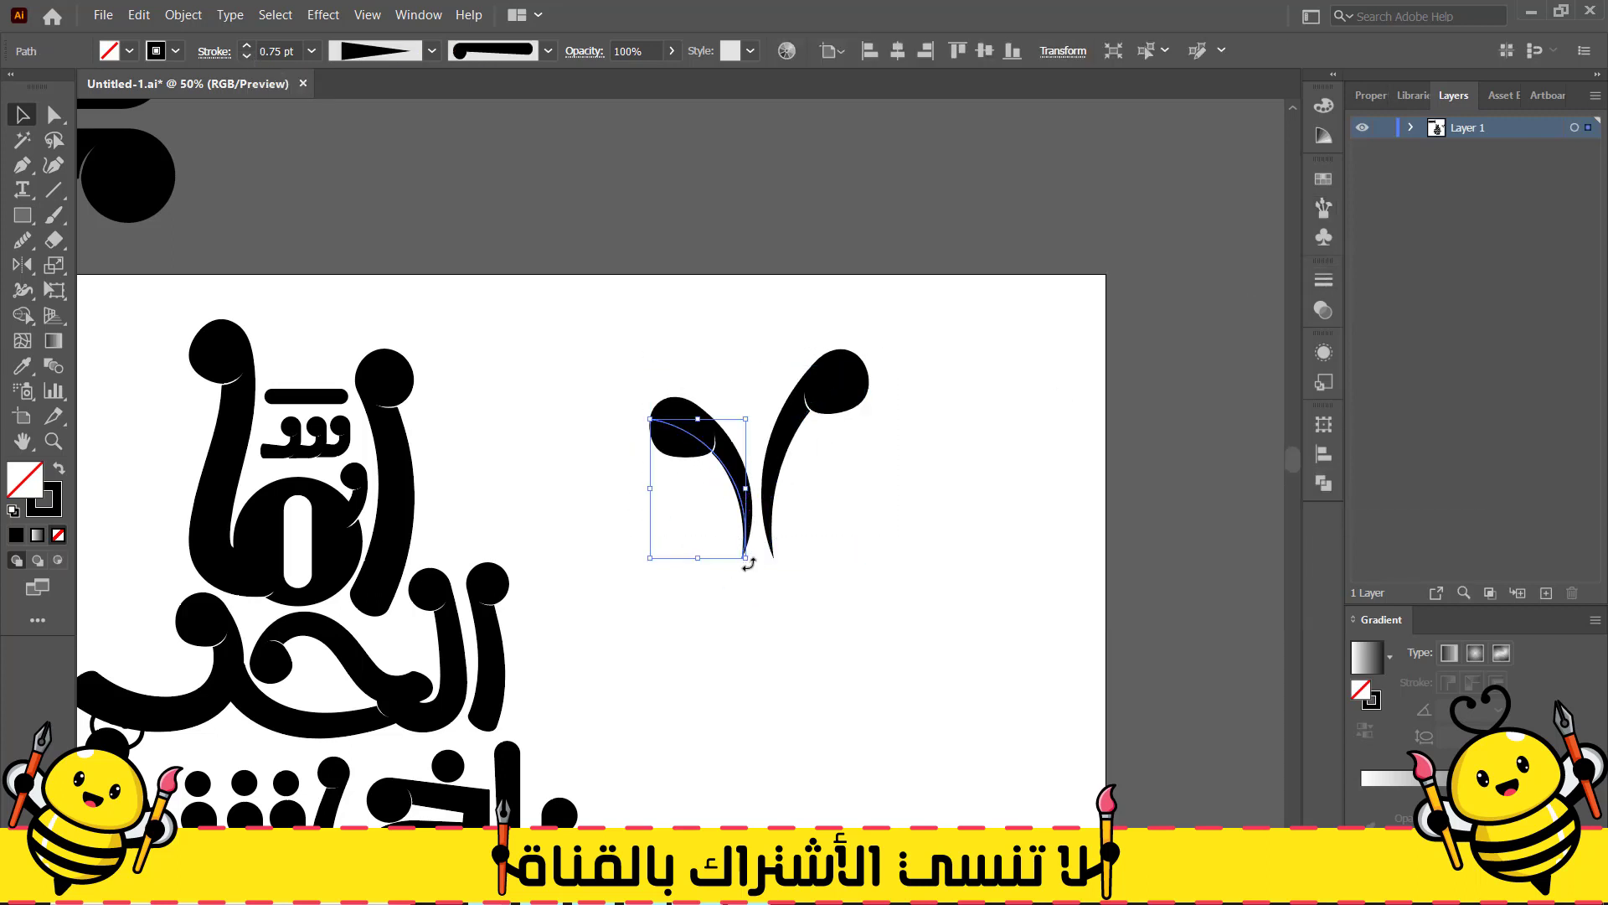
left_click_drag(746, 561, 736, 542)
left_click(770, 533)
left_click_drag(869, 362, 853, 392)
mouse_move(772, 460)
left_mouse_down()
mouse_move(750, 453)
mouse_move(749, 472)
left_mouse_up()
Rotate the left tapered stroke outward so its lower tip meets the right stroke's tip
scroll(710, 509, "up", 3)
left_click_drag(642, 349, 624, 344)
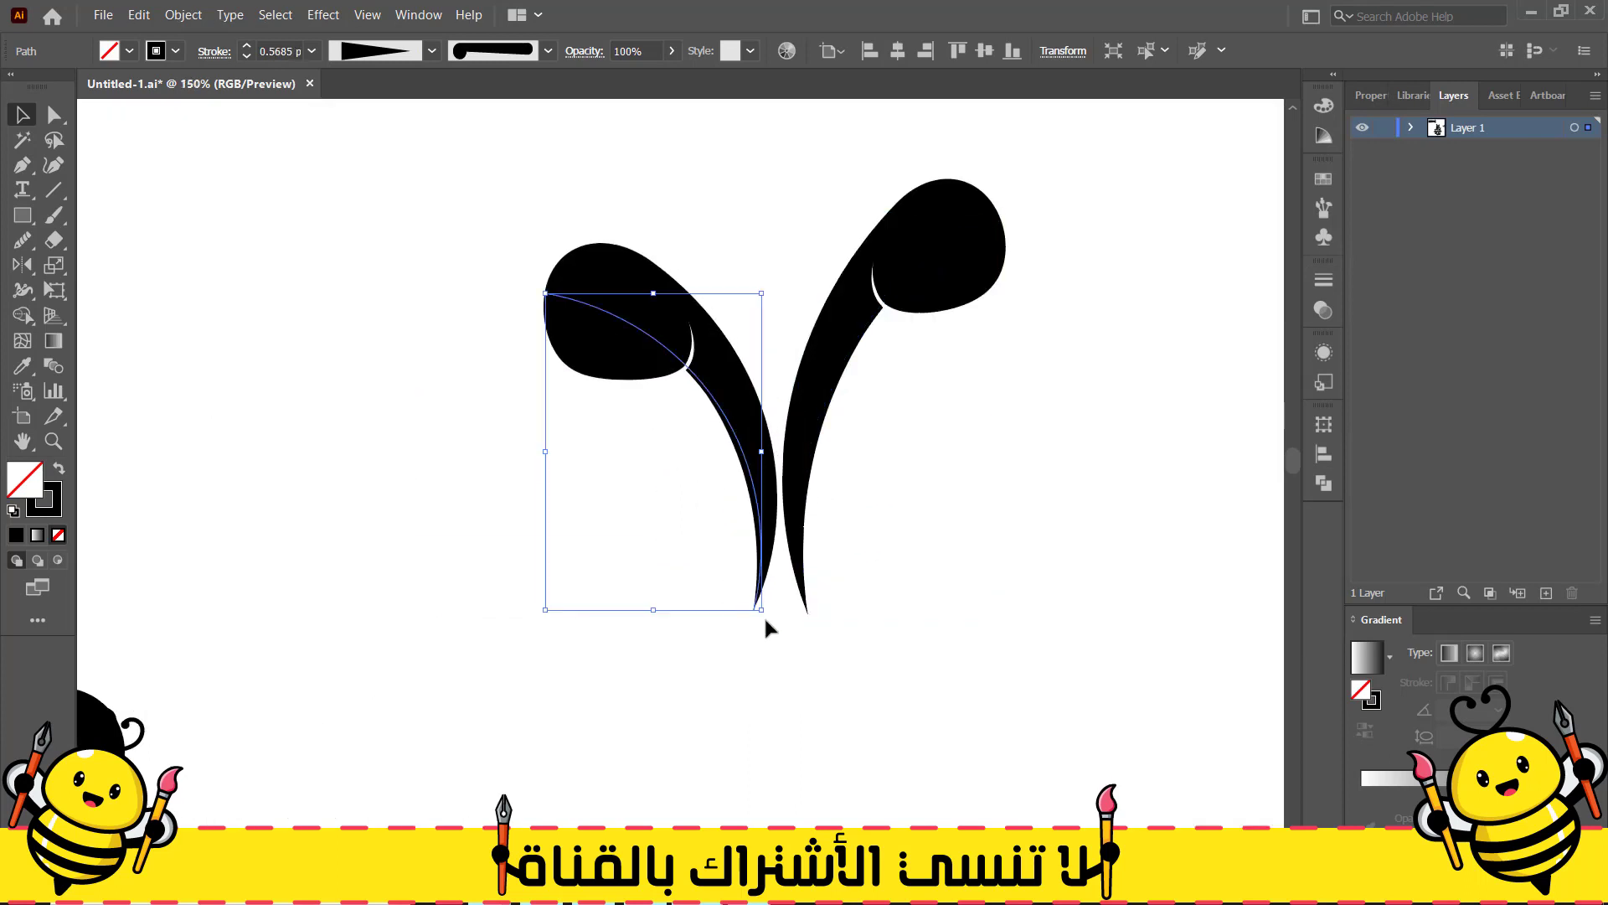
left_click_drag(768, 617, 827, 585)
Try the Uniform width profile on both ball-ended V strokes
left_click_drag(439, 617, 933, 291)
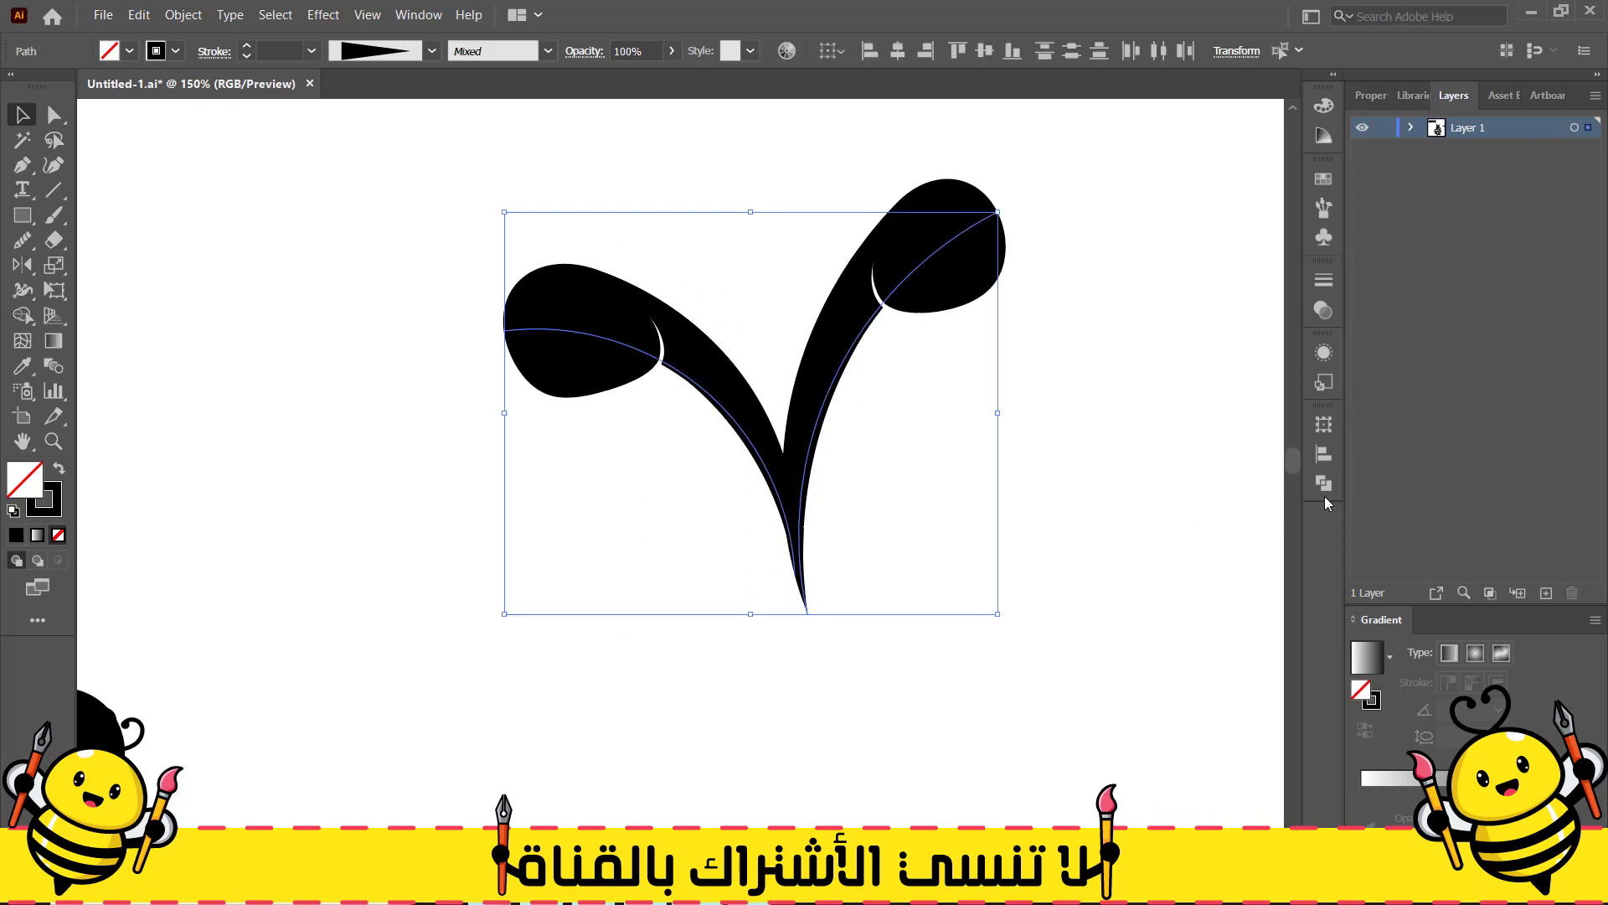
left_click(1324, 489)
left_click(1323, 281)
left_click(1230, 601)
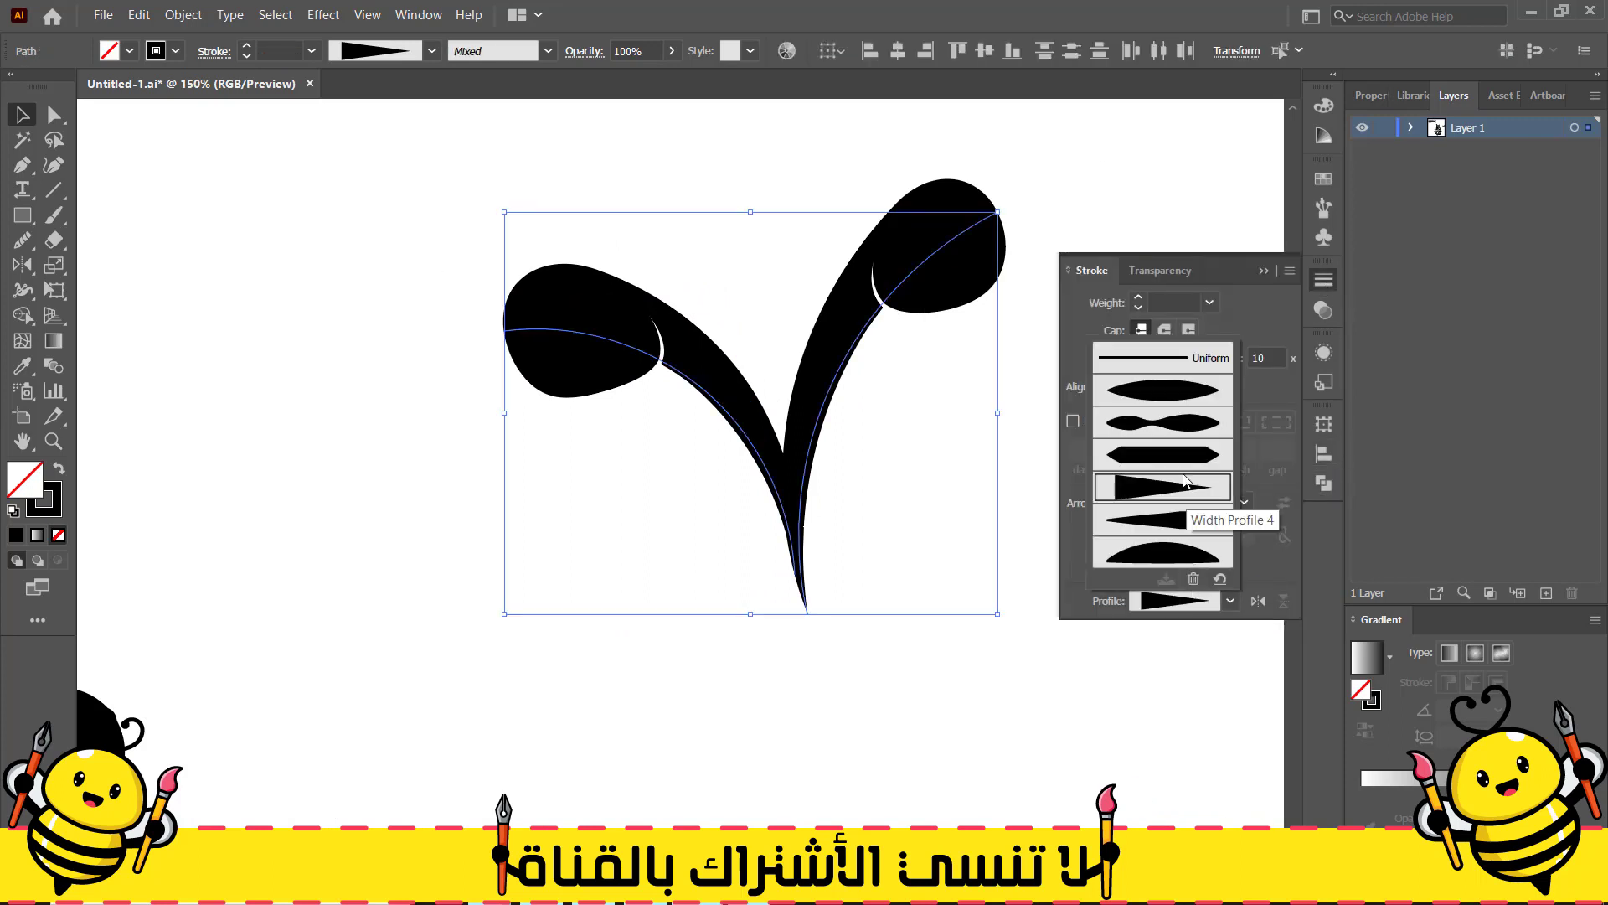
left_click(1167, 365)
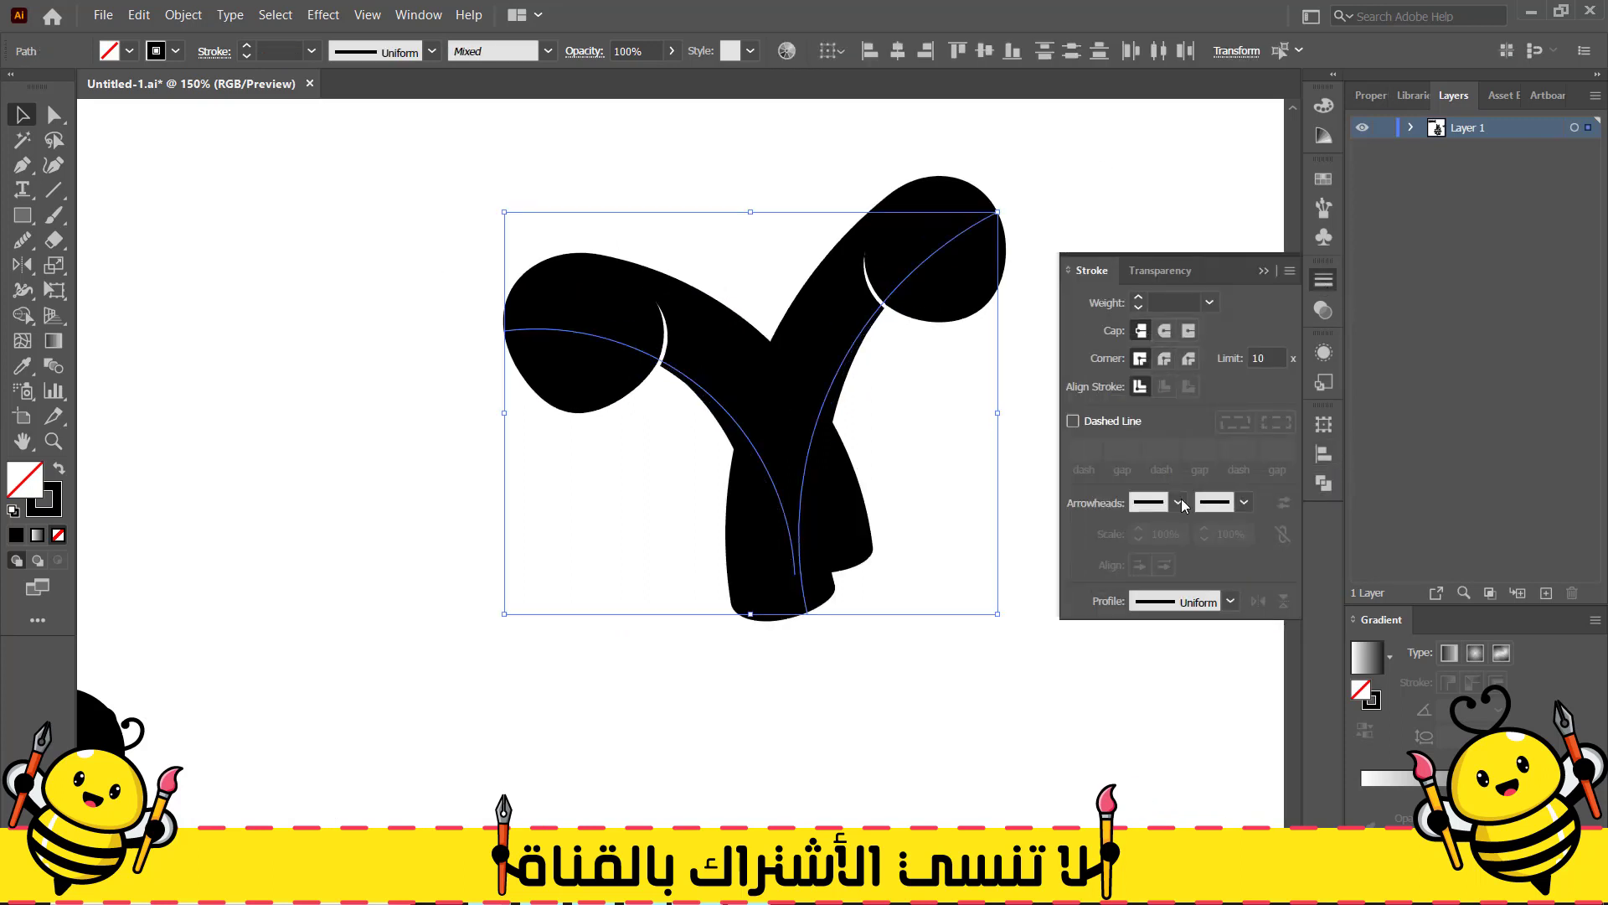
Apply Width Profile 5 to both V strokes and flip the profile along the strokes
left_click(1229, 601)
left_click(1169, 422)
left_click(1231, 602)
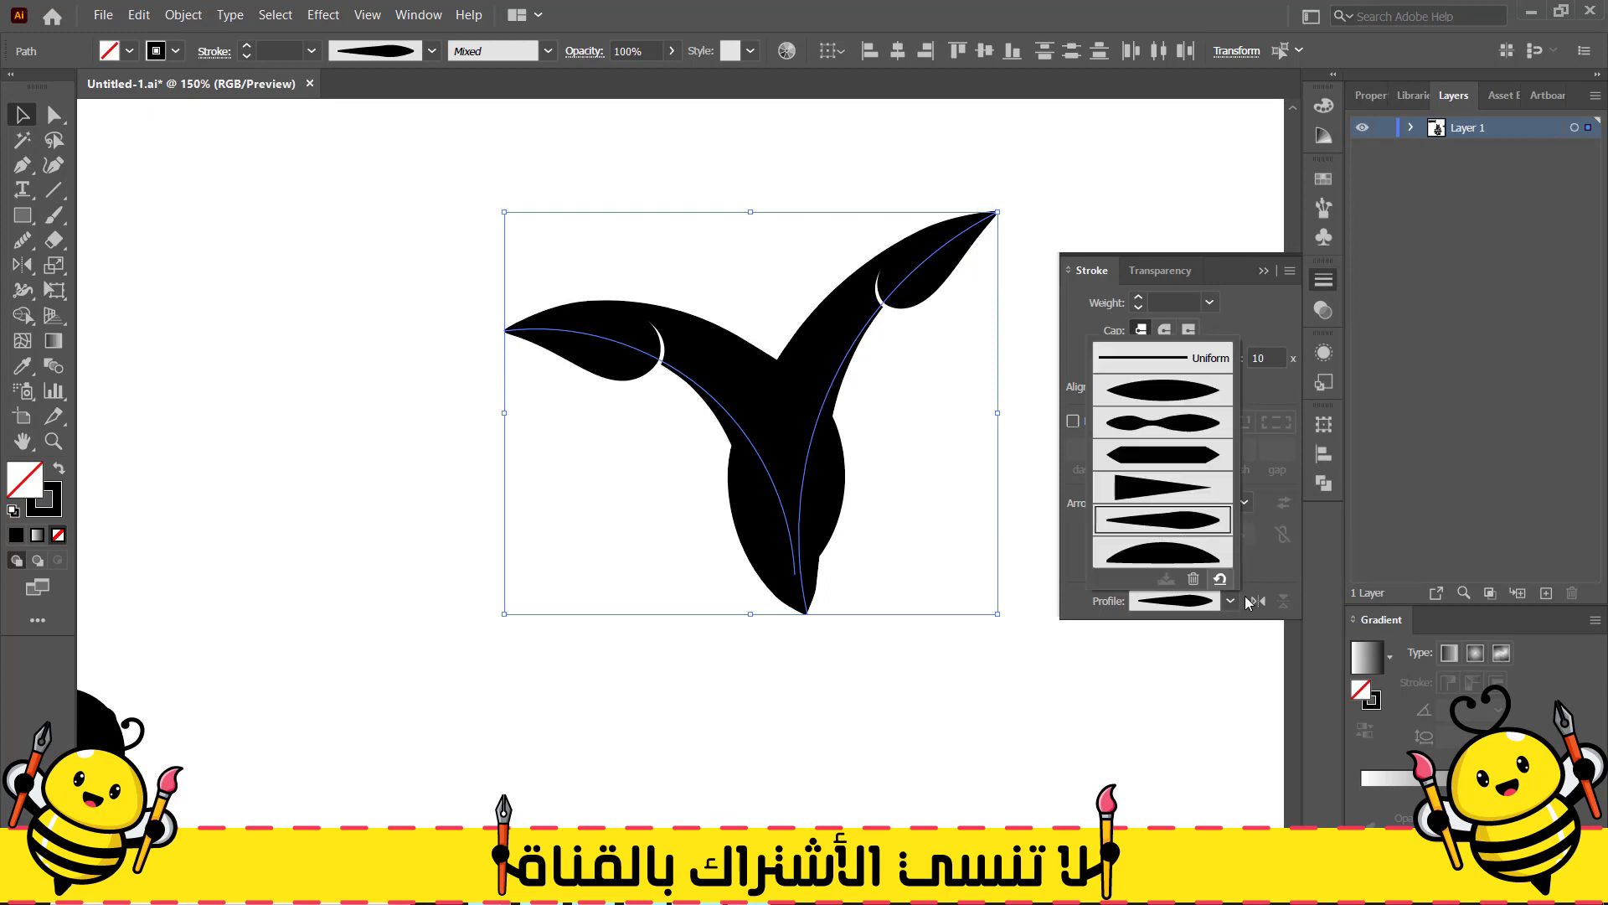
left_click(1258, 601)
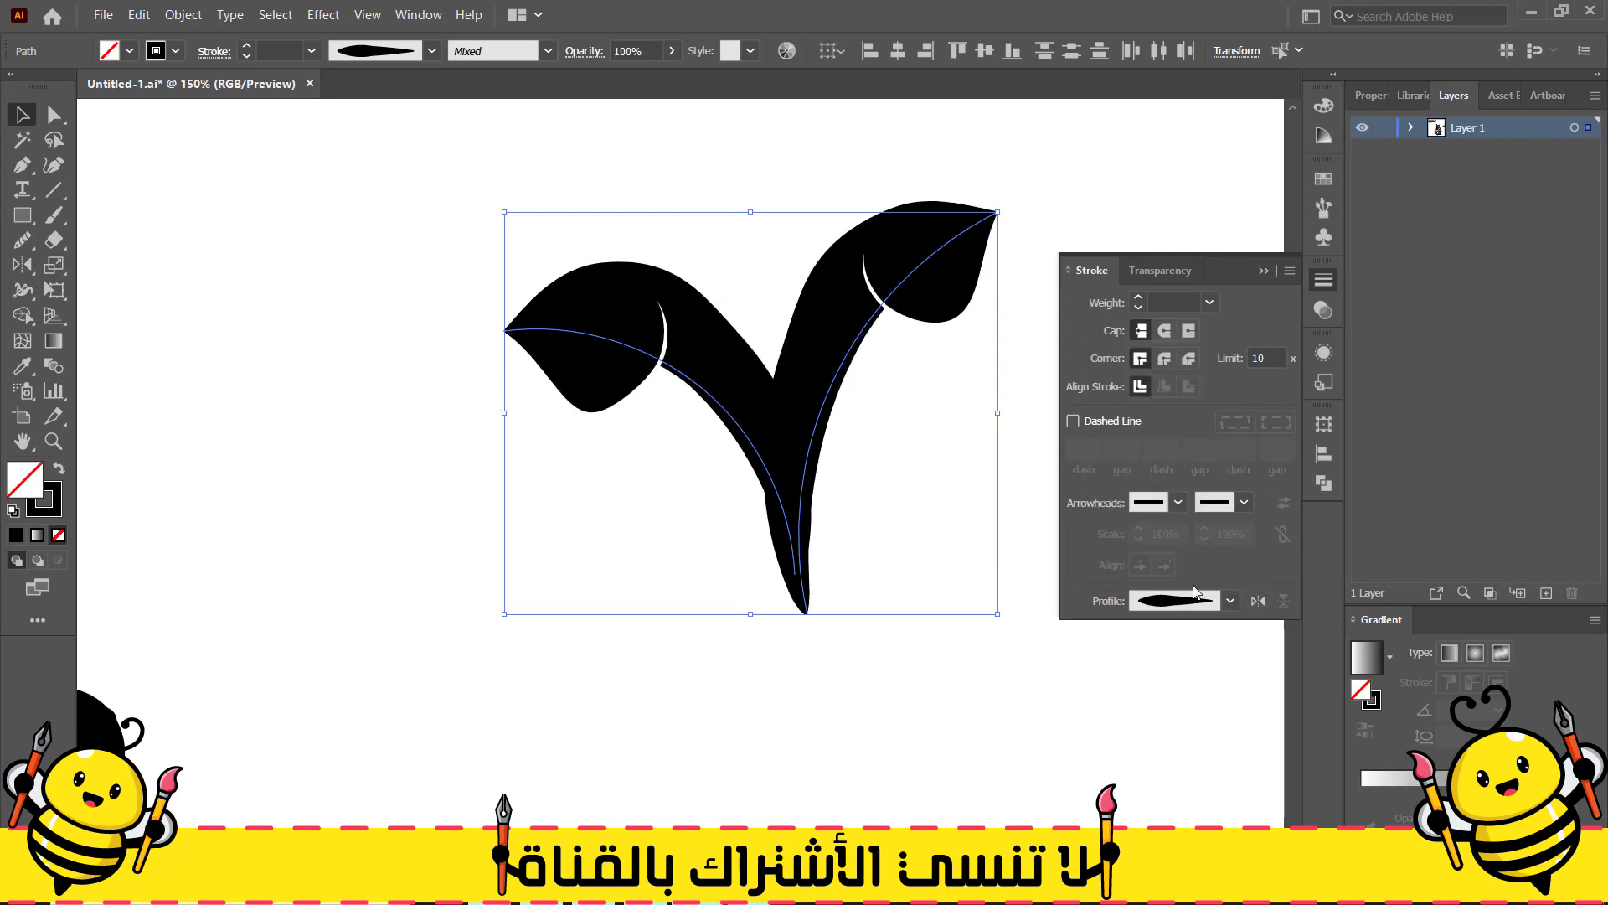
Undo the previous width profile and apply the wedge-shaped profile that tapers to one end to both ball-ended V strokes
key("ctrl+z")
key("ctrl+z")
left_click(393, 515)
mouse_move(758, 588)
left_mouse_down()
mouse_move(792, 560)
mouse_move(799, 584)
left_mouse_up()
left_click(1232, 602)
key("ctrl+a")
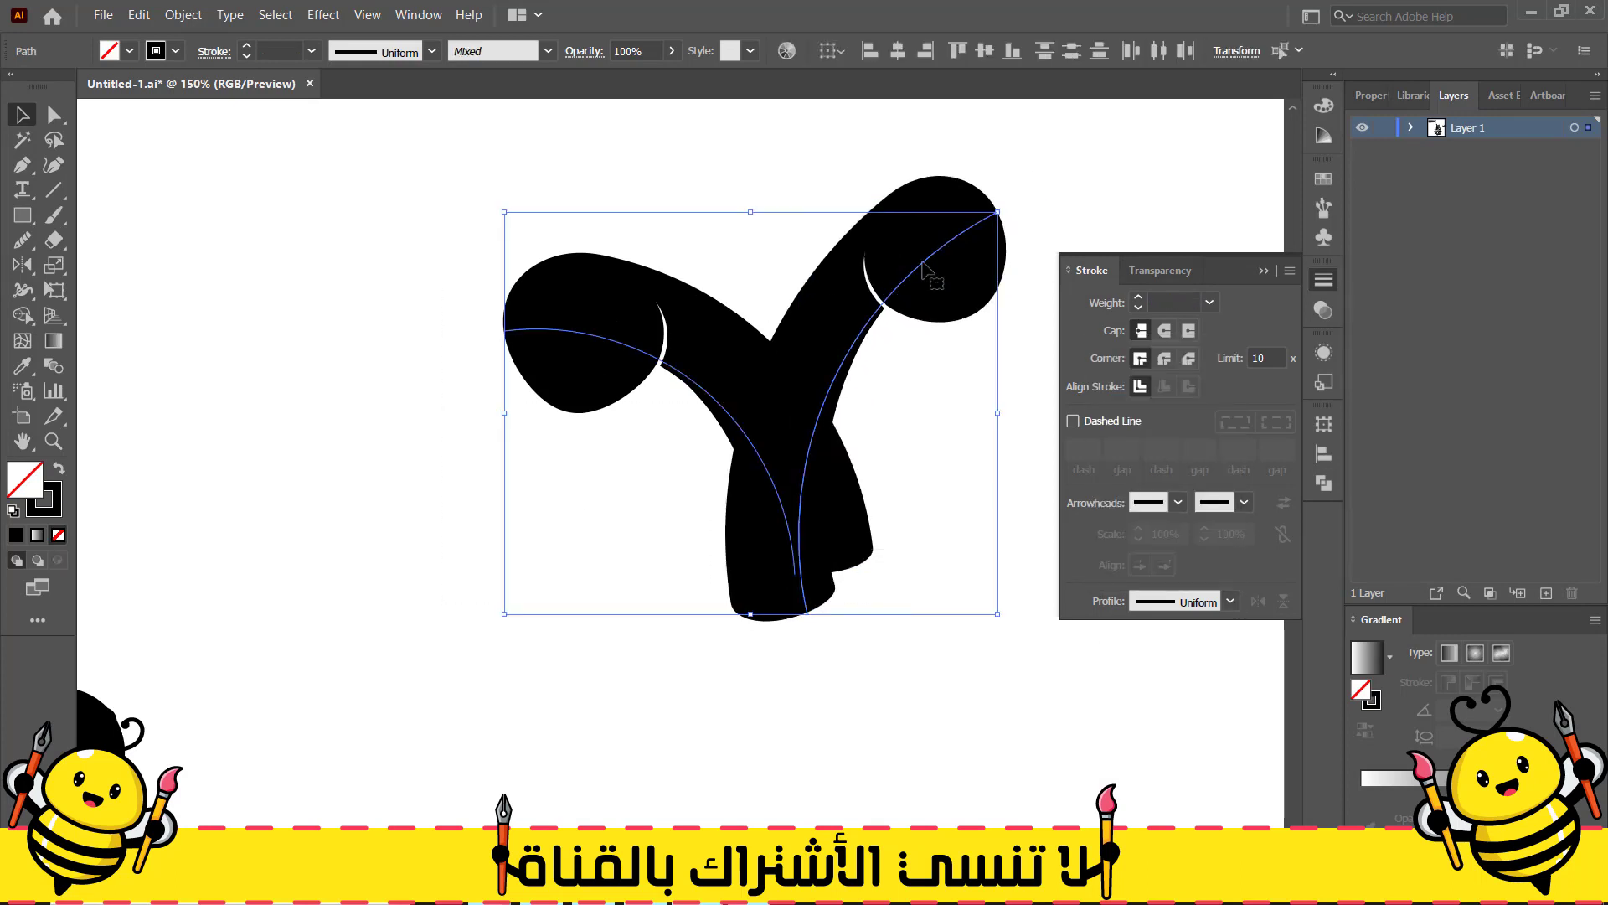
left_click(1232, 602)
left_click(1156, 488)
scroll(369, 520, "down", 3)
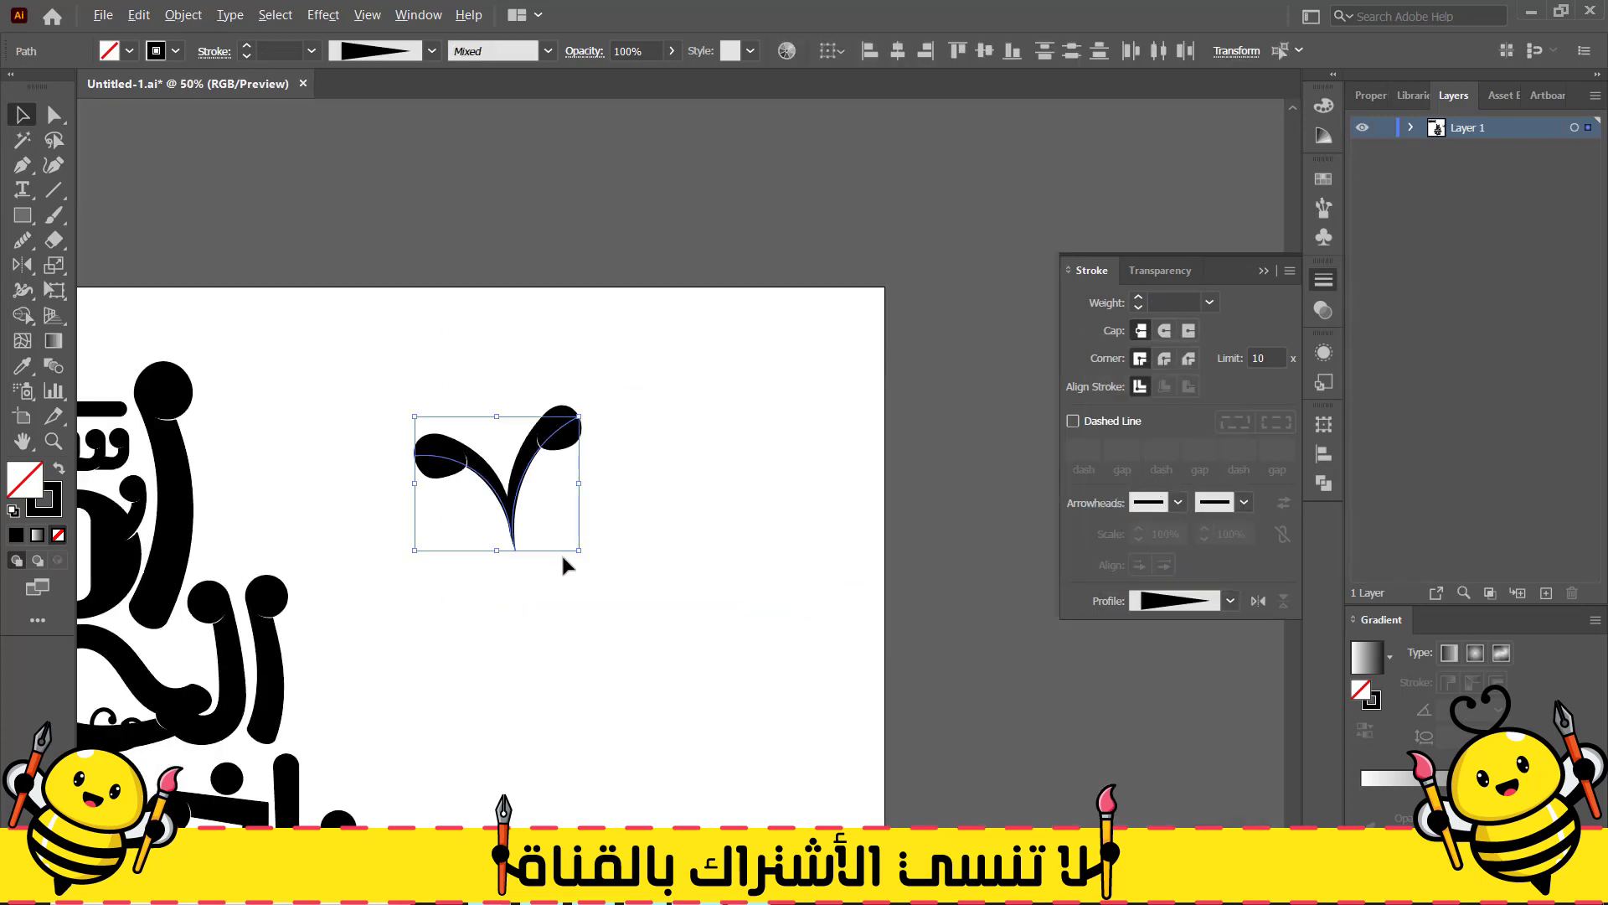
Shrink the V ornament and place it above the left curve of the second word
left_click_drag(581, 551, 548, 526)
left_click_drag(461, 603, 793, 472)
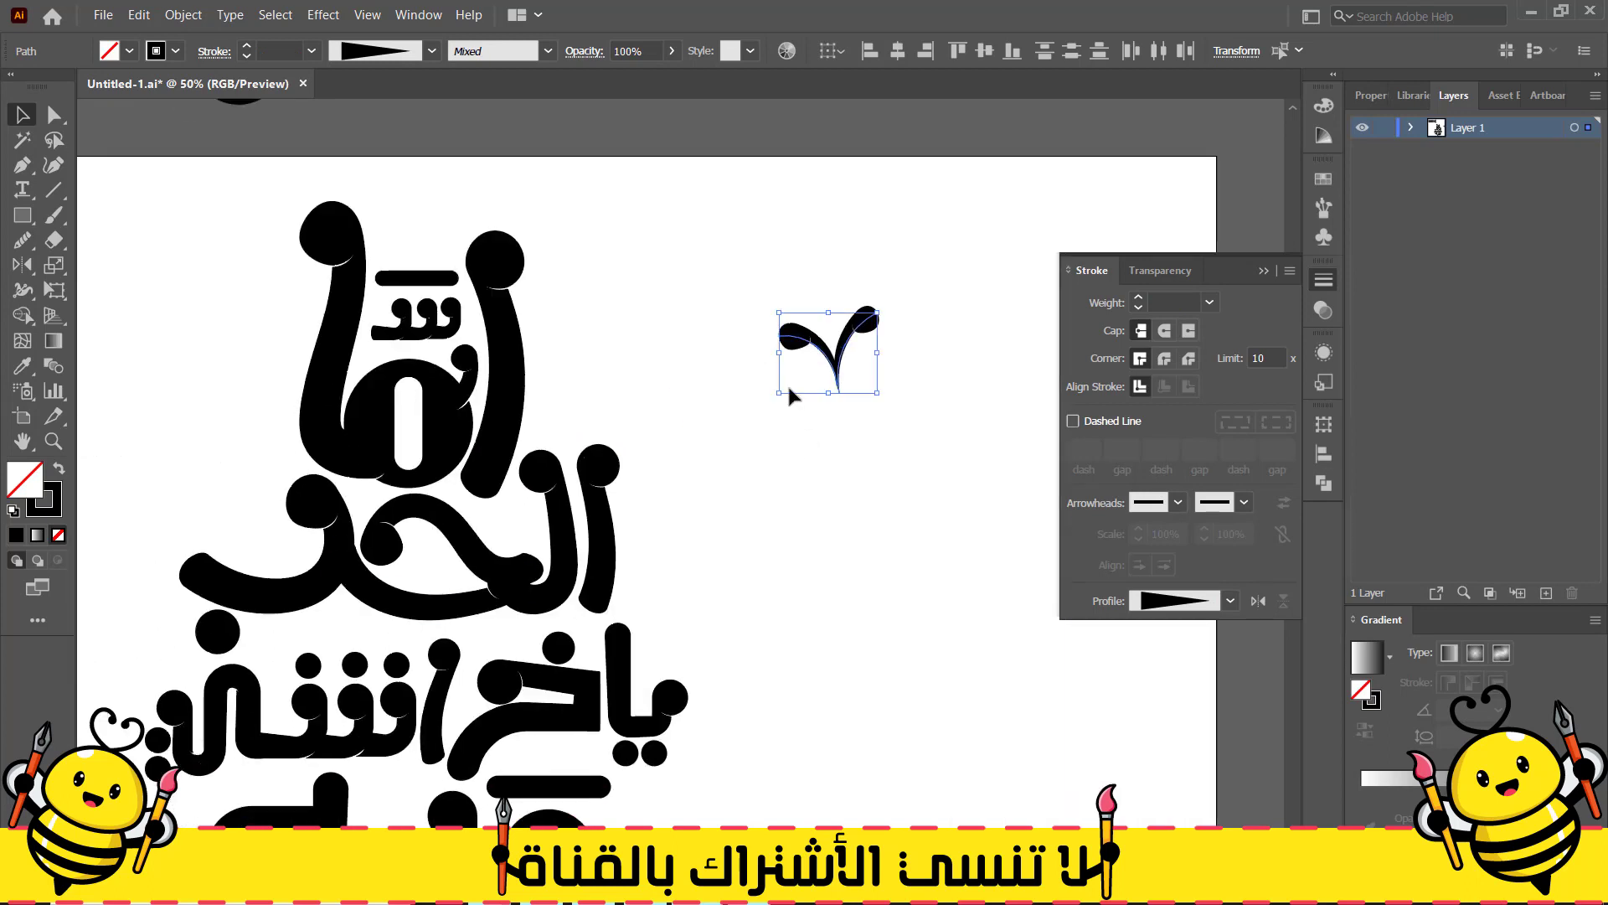
left_click_drag(784, 343, 219, 496)
left_click(139, 592)
left_click_drag(141, 592, 265, 559)
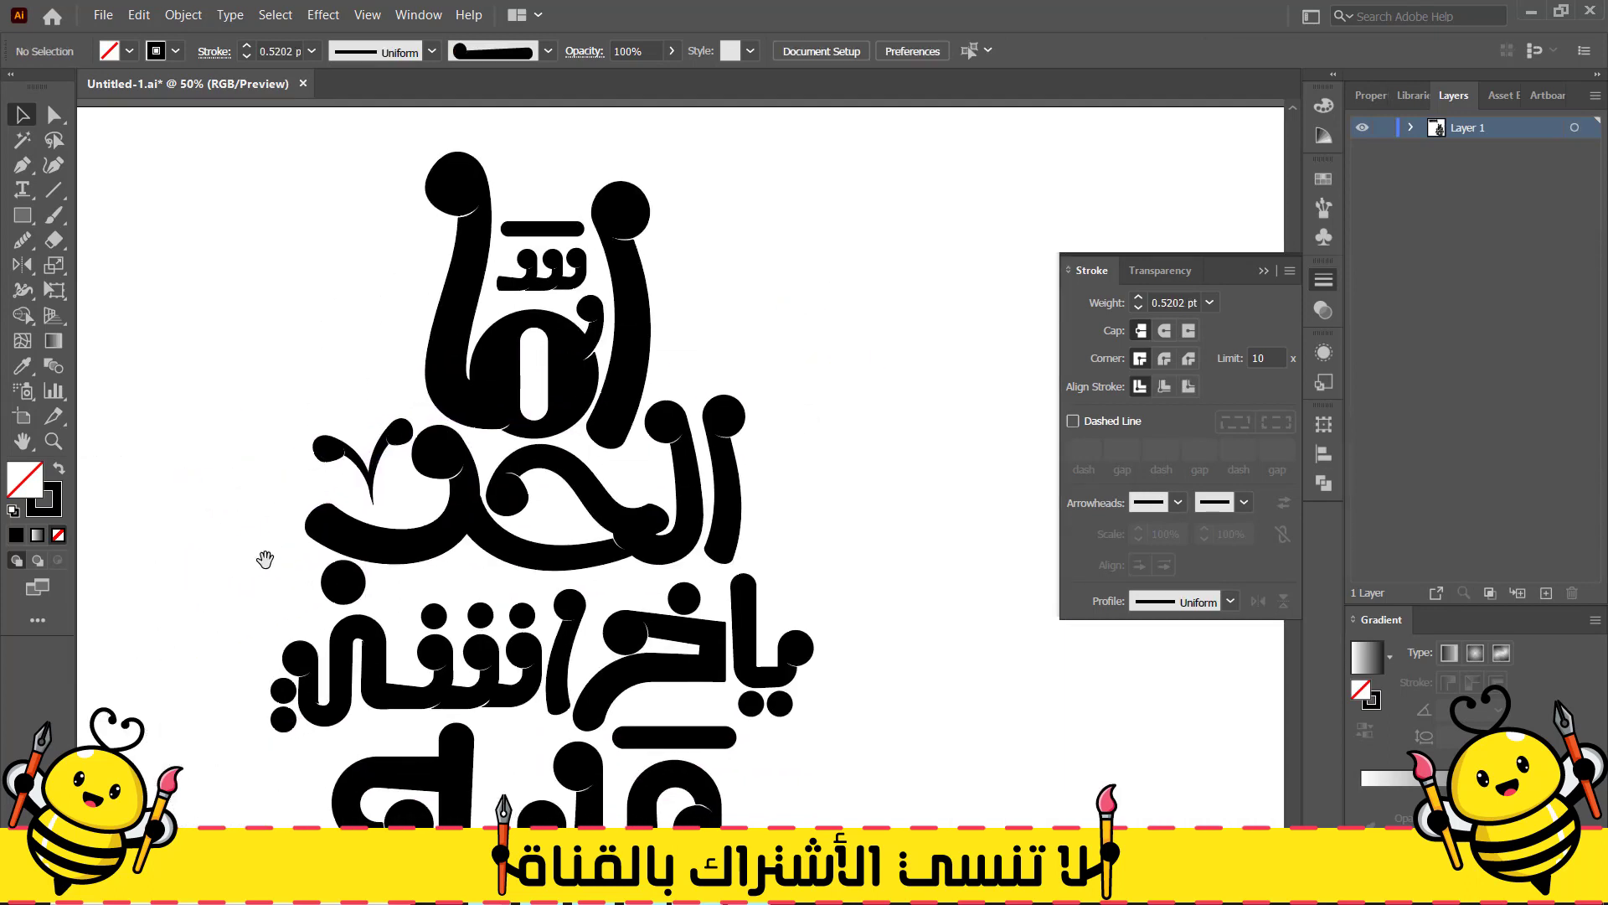
Add a smaller copy of the left tapered stroke above the V as a third leaf and adjust its position
scroll(312, 462, "up", 2)
left_click_drag(321, 457, 373, 349)
left_click_drag(386, 441, 395, 431)
mouse_move(360, 377)
left_mouse_down()
mouse_move(379, 405)
mouse_move(389, 374)
left_mouse_up()
left_click(429, 362)
scroll(430, 360, "down", 4)
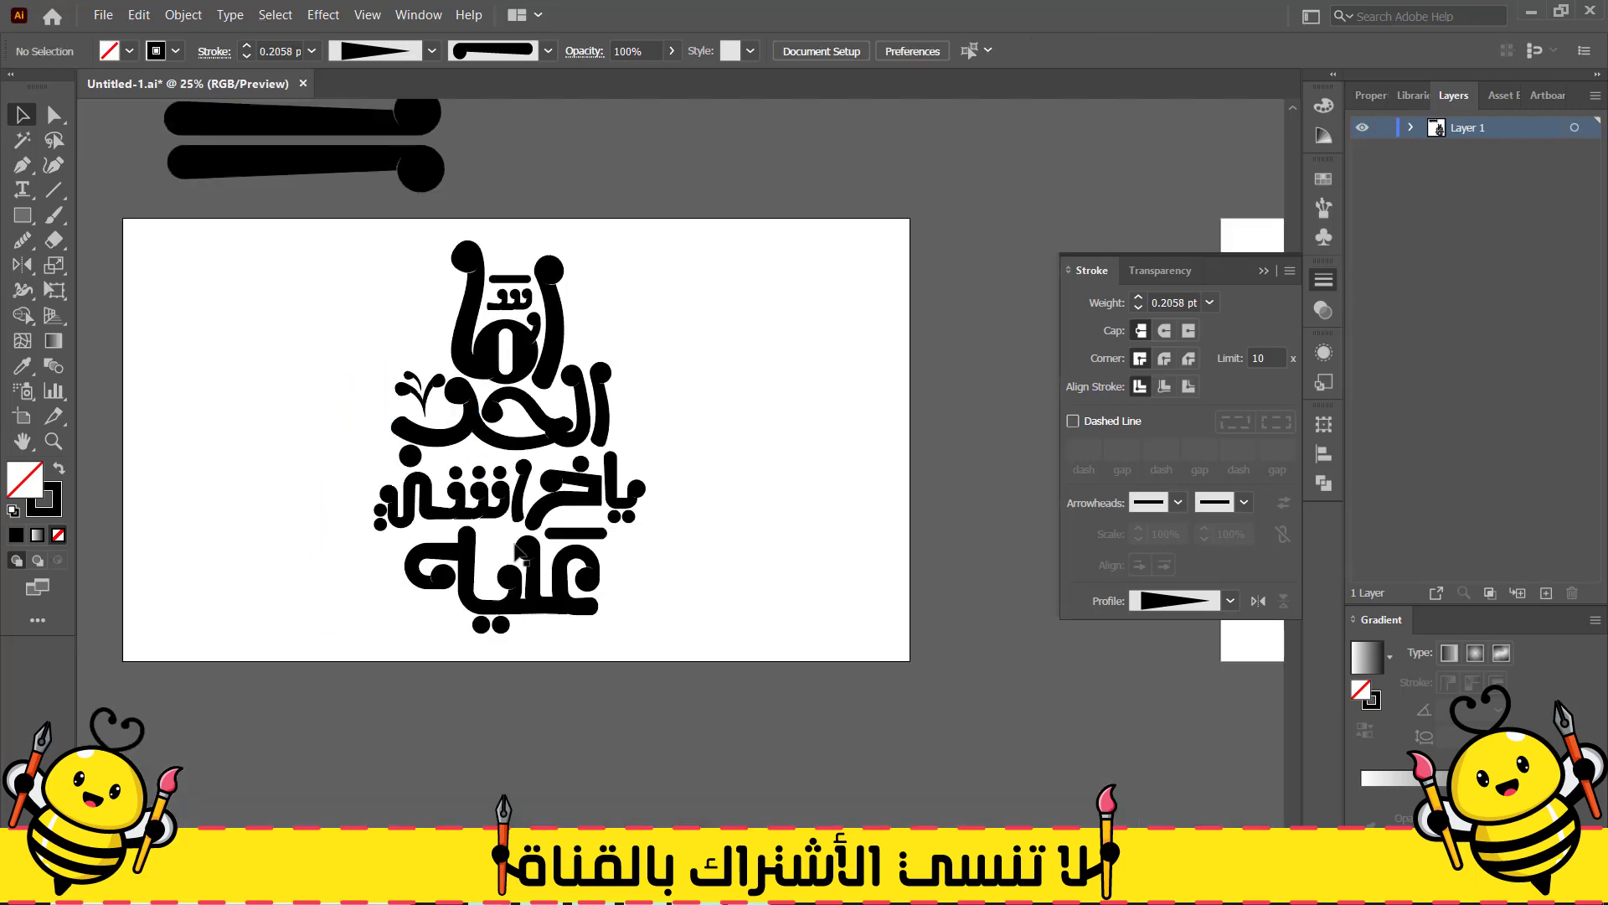
Copy the rounded bar above the bottom word, shrink it and place it above the خ of the third line
scroll(569, 538, "up", 4)
left_click_drag(610, 543, 506, 246)
left_click_drag(614, 204, 579, 210)
left_click_drag(527, 216, 580, 200)
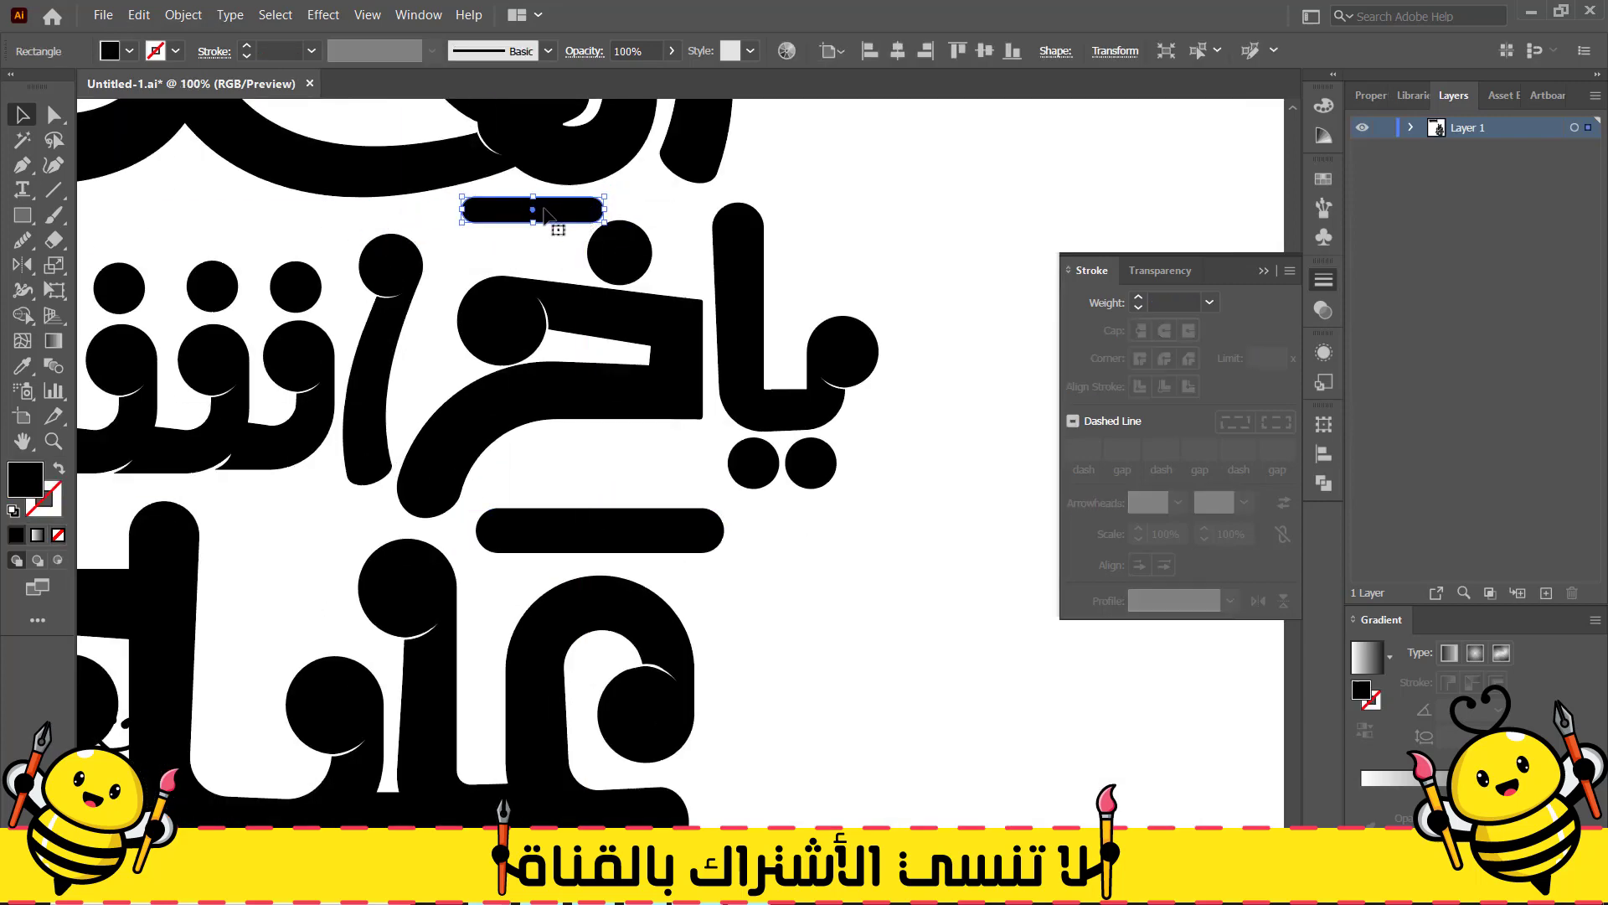
left_click(419, 359)
Place a copy of the rounded bar beneath the left end of the third line and shrink it slightly to fit
scroll(427, 373, "down", 1)
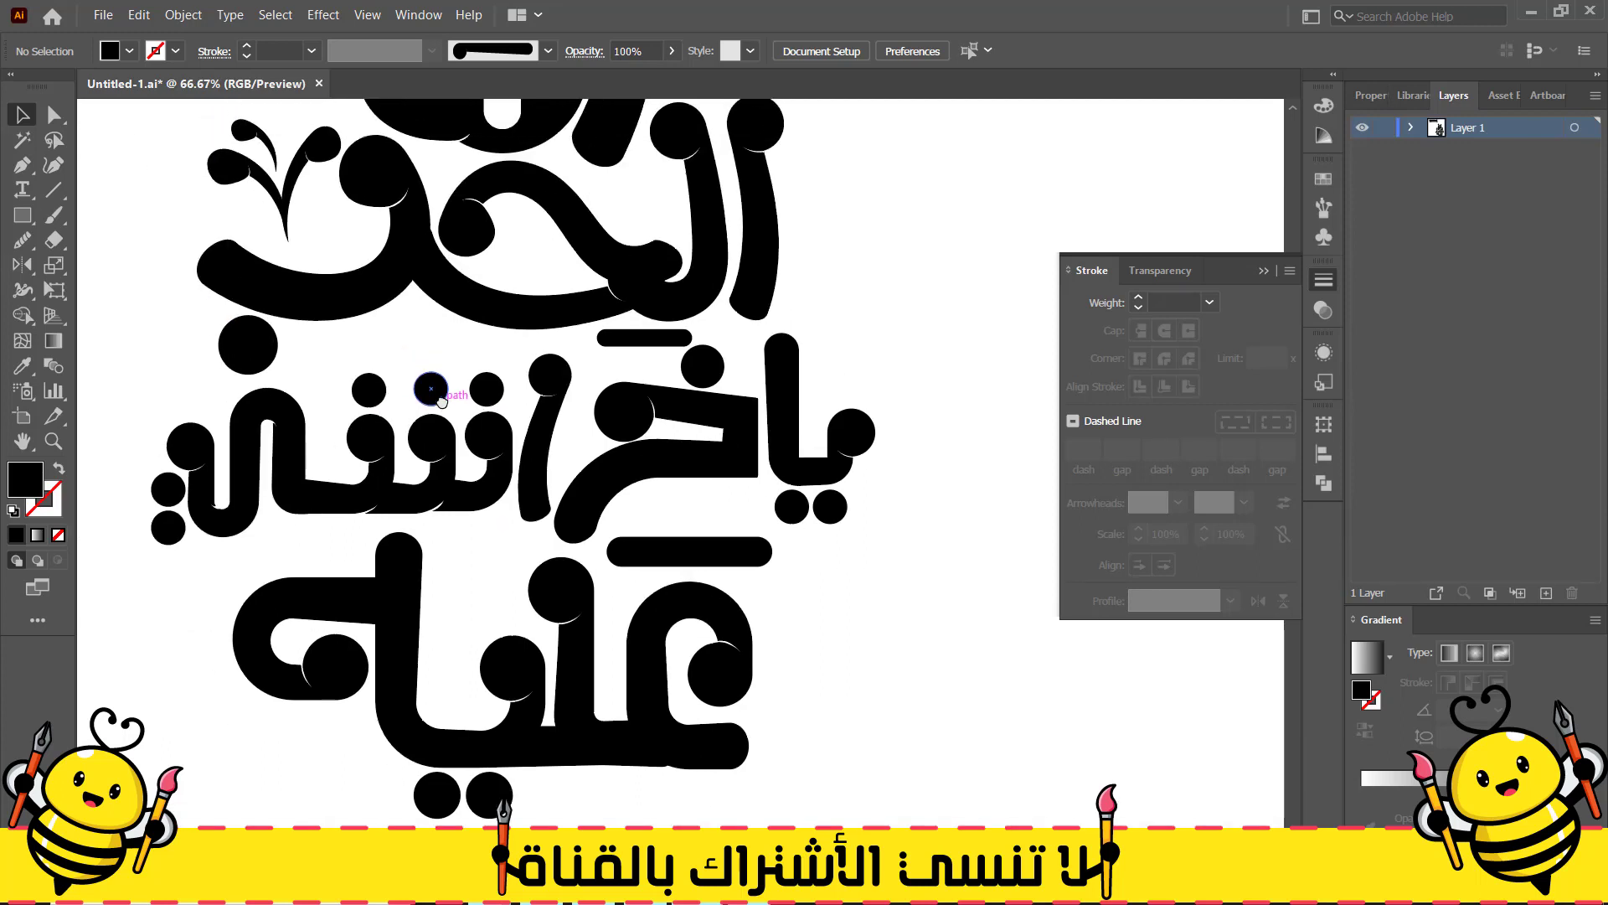
left_click_drag(681, 559, 331, 544)
left_click_drag(421, 550, 339, 535)
scroll(341, 550, "up", 3)
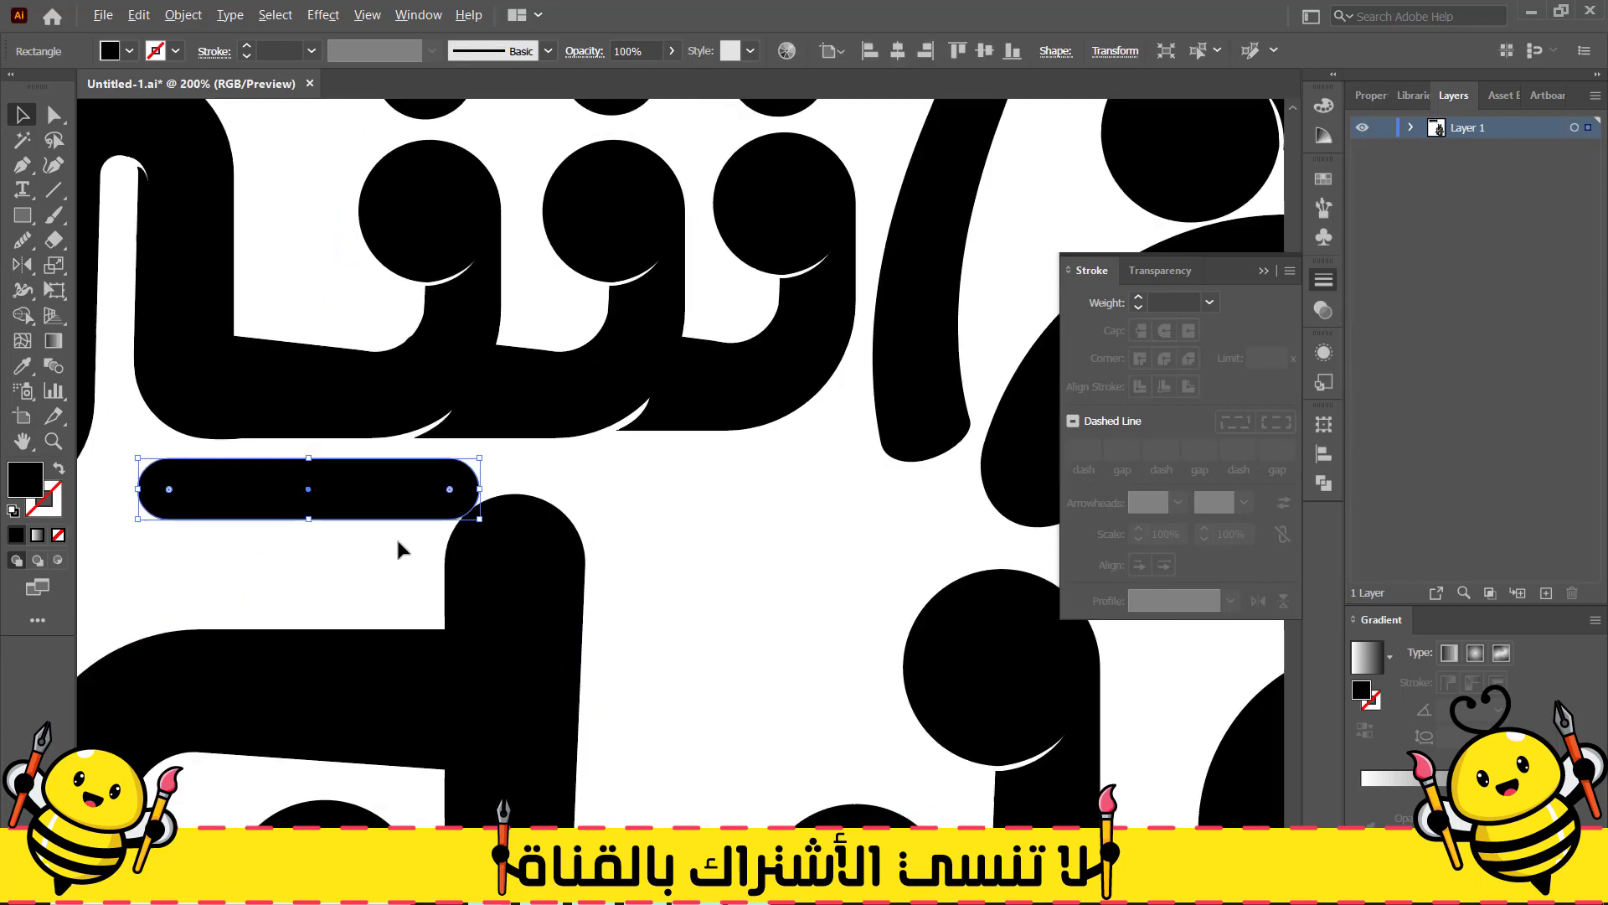
left_click_drag(481, 521, 450, 514)
left_click(727, 546)
scroll(746, 548, "down", 3)
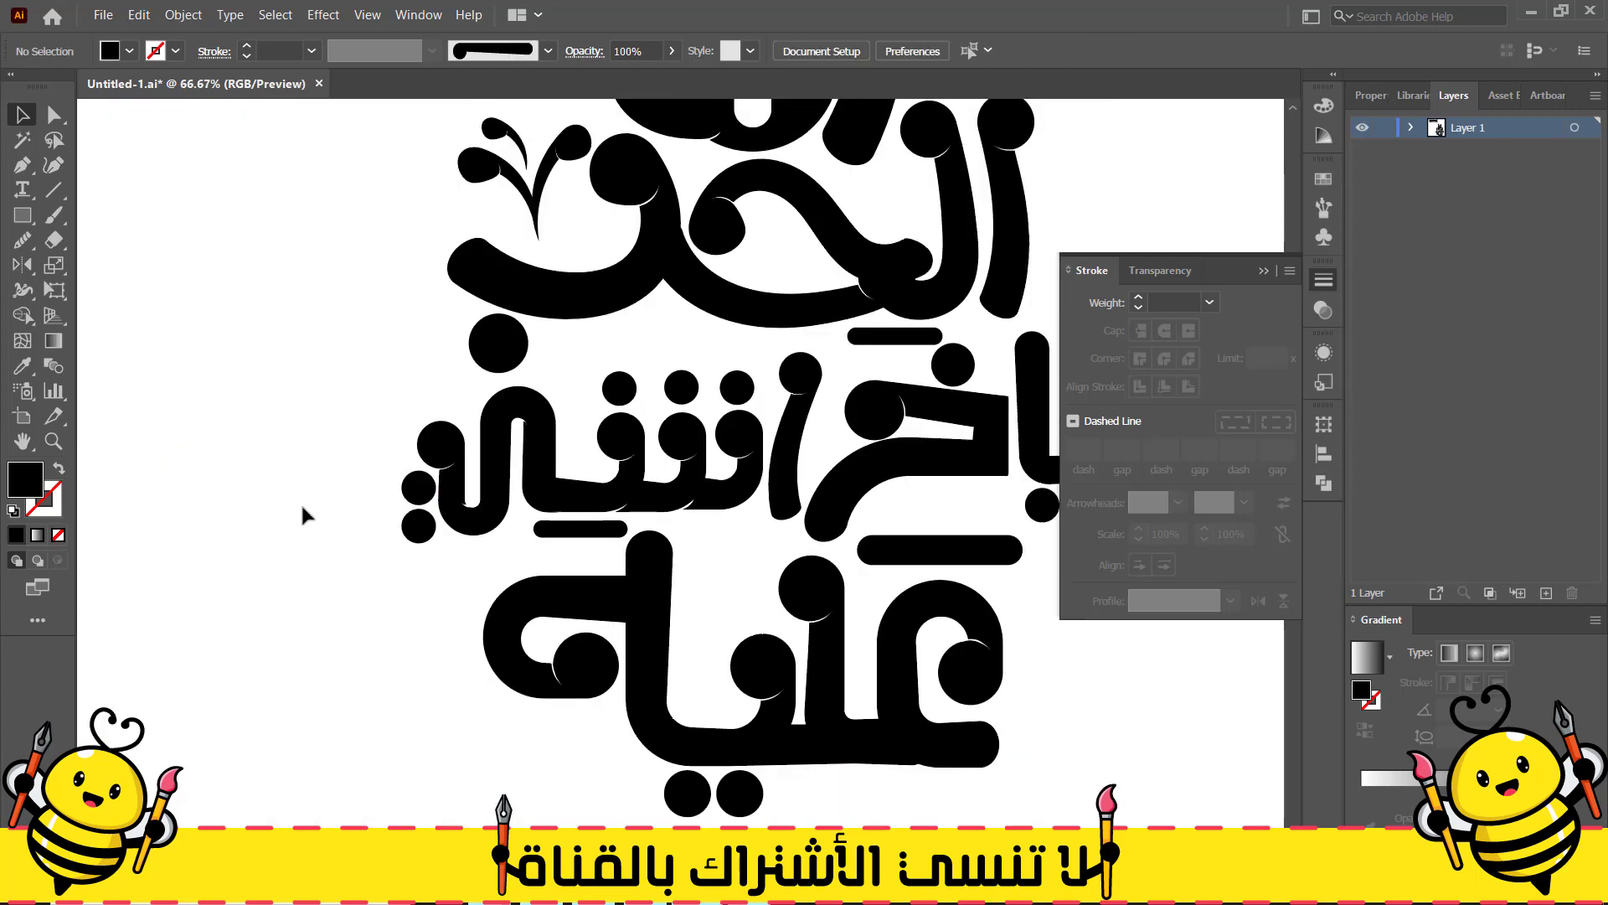
Set the stroke weight of the two main V leaf strokes to 0.5 pt
left_click_drag(789, 606, 570, 556)
scroll(519, 495, "down", 1)
left_click_drag(495, 326, 510, 532)
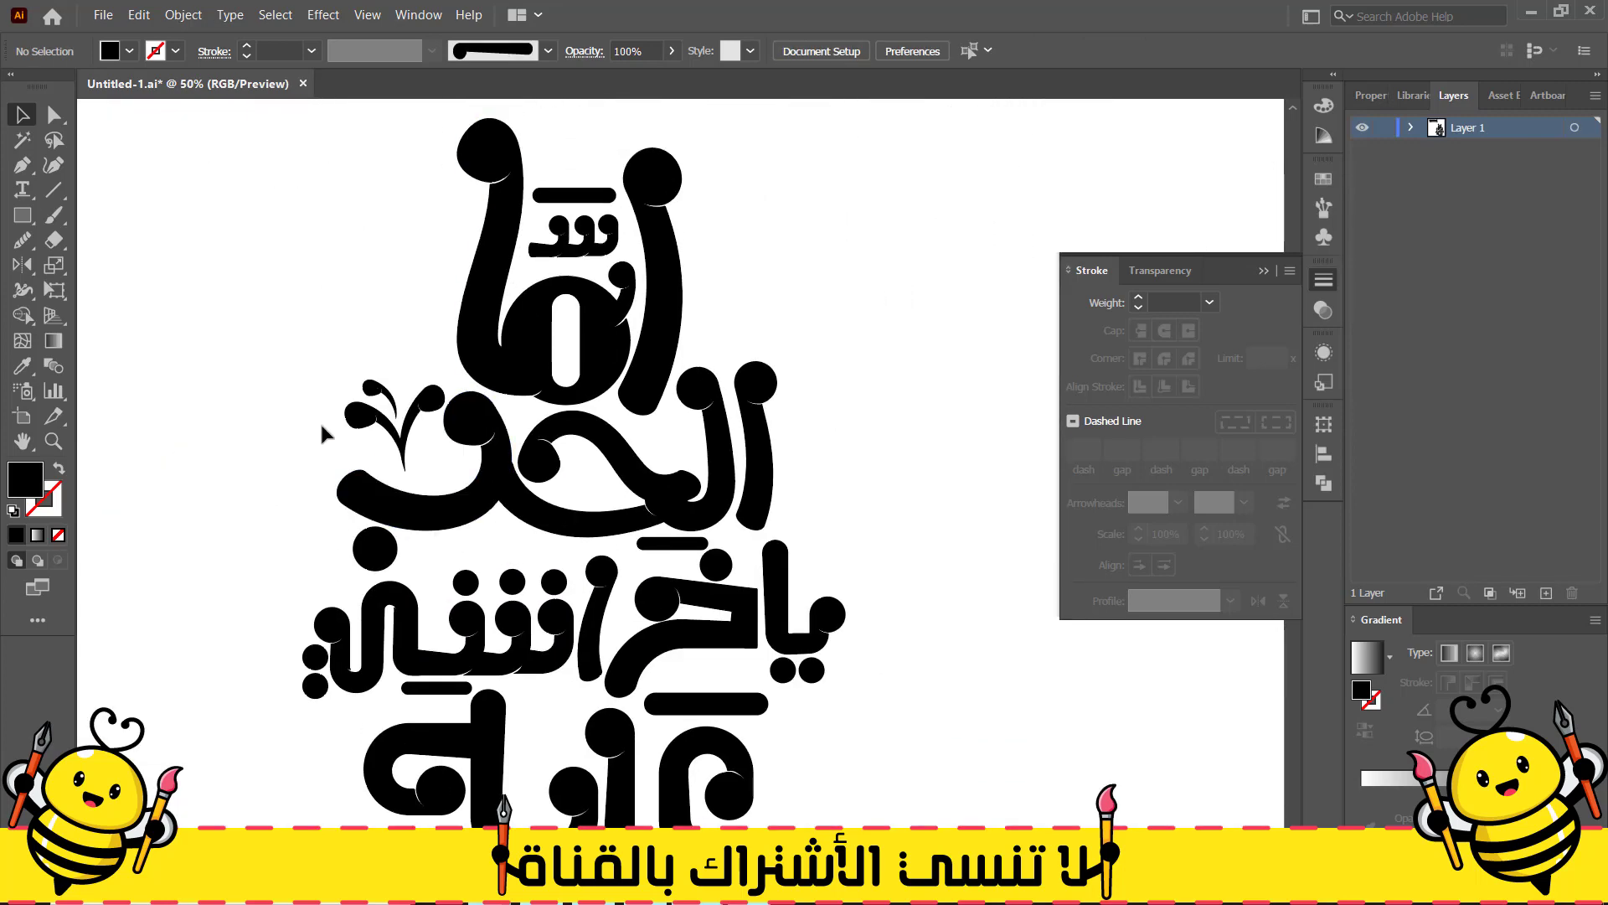
left_click_drag(319, 420, 404, 341)
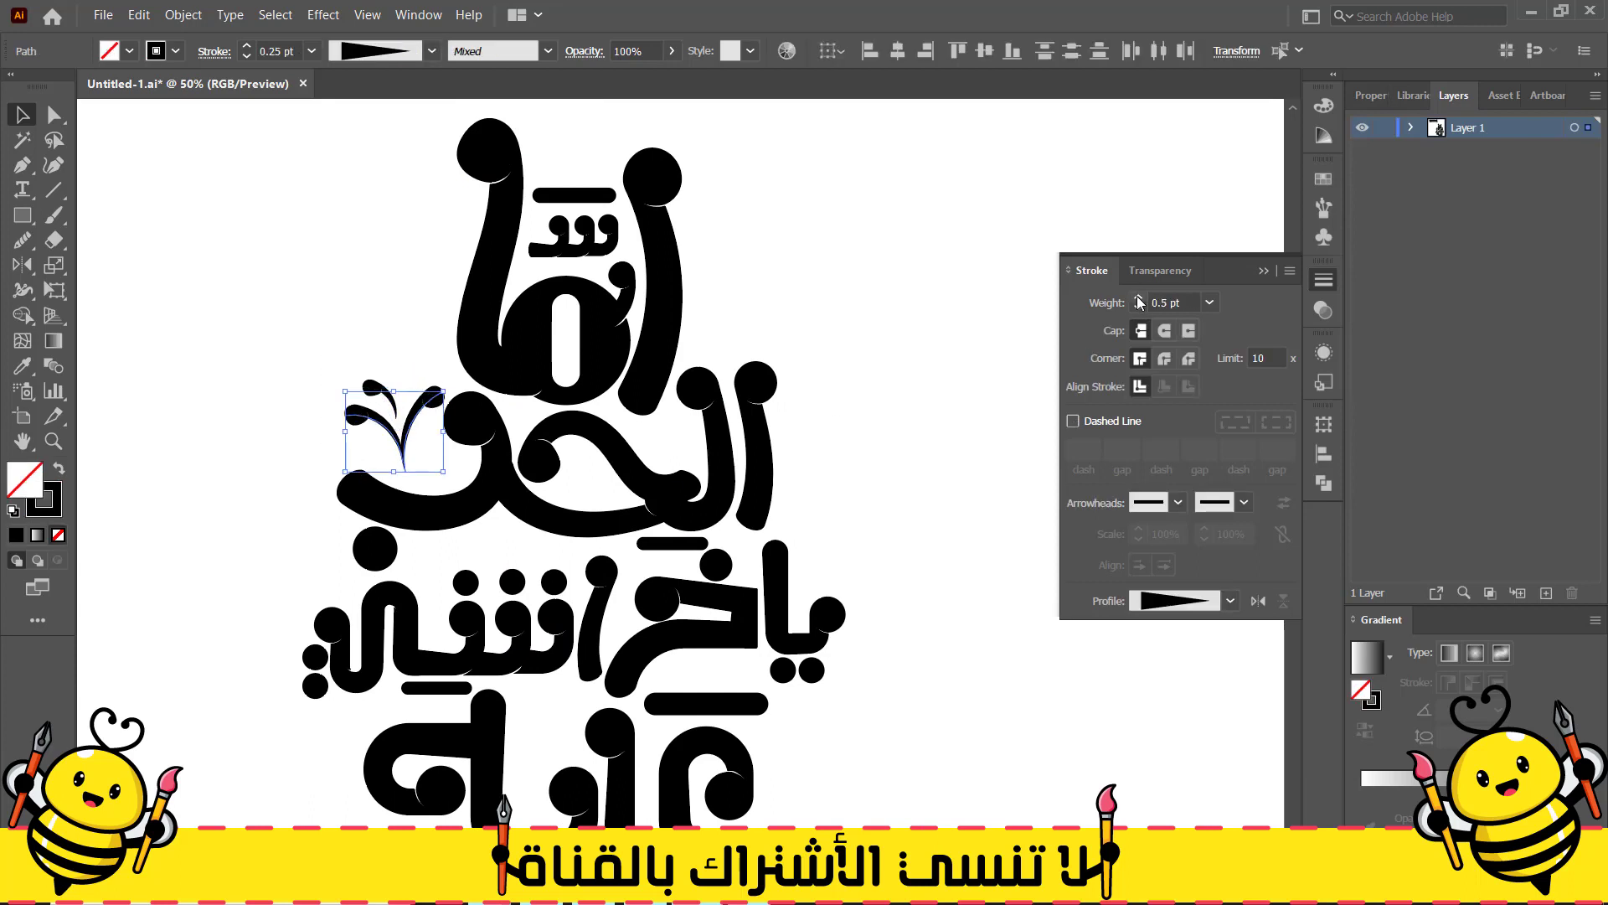
left_click(295, 438)
Fine-tune the size, angle and position of the two thickened V leaf strokes so that their lower tips join neatly
scroll(373, 455, "up", 4)
left_click(400, 326)
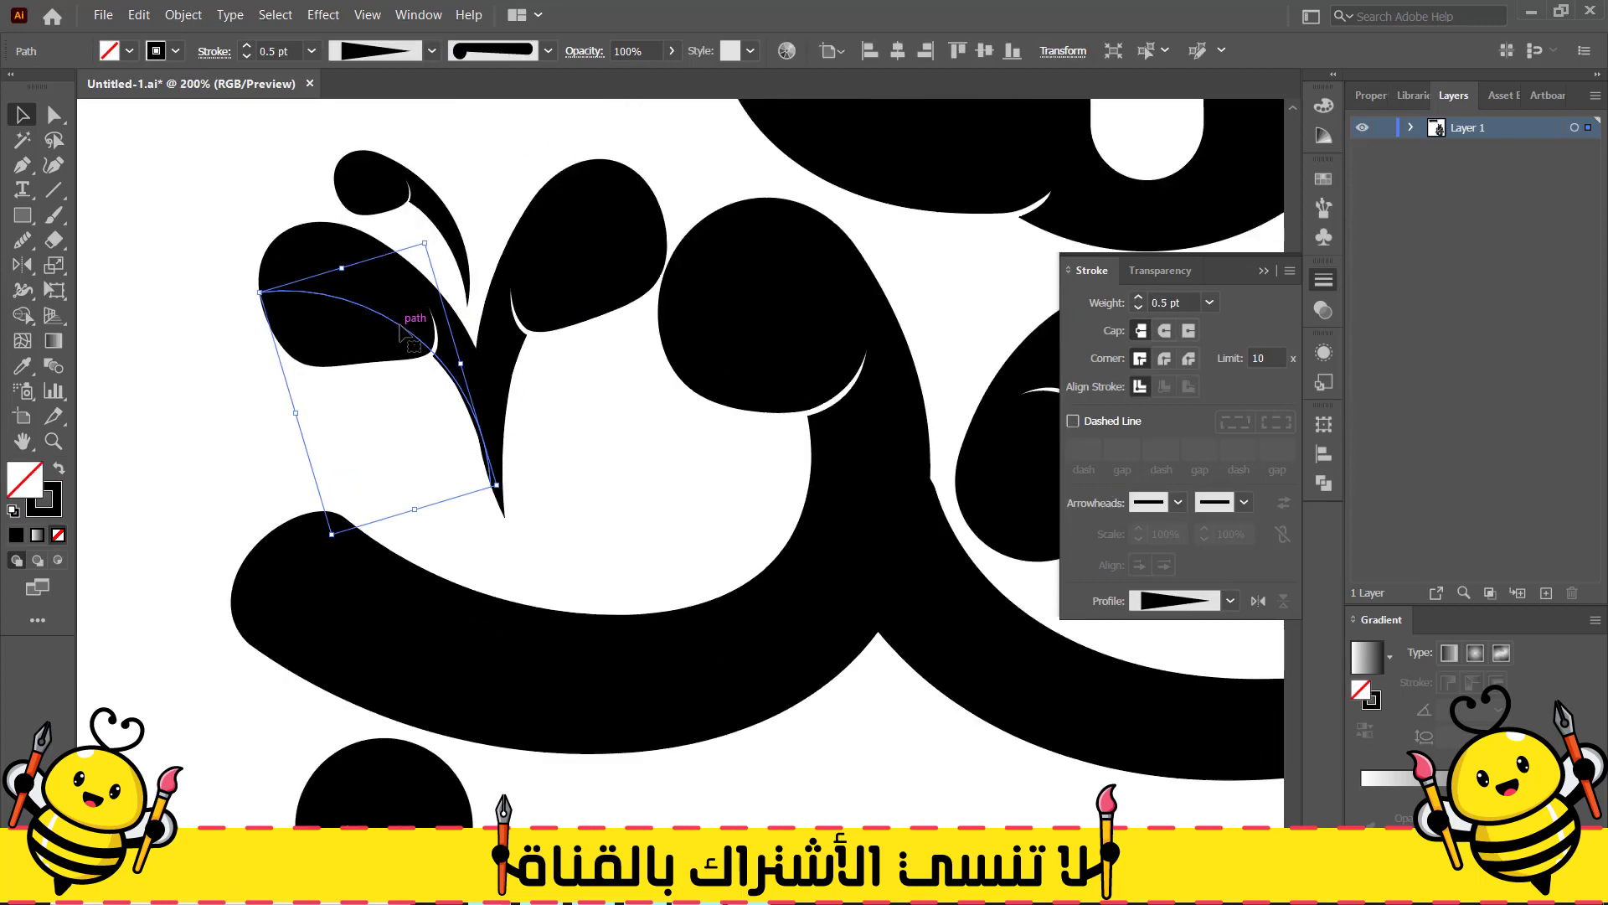
left_click_drag(500, 487, 506, 477)
key("Down")
key("Left")
left_click_drag(379, 452, 527, 261)
left_click_drag(541, 260, 541, 270)
left_click_drag(665, 191, 634, 161)
left_click_drag(508, 344, 508, 339)
left_click(164, 471)
scroll(164, 471, "down", 4)
left_click_drag(211, 508, 300, 444)
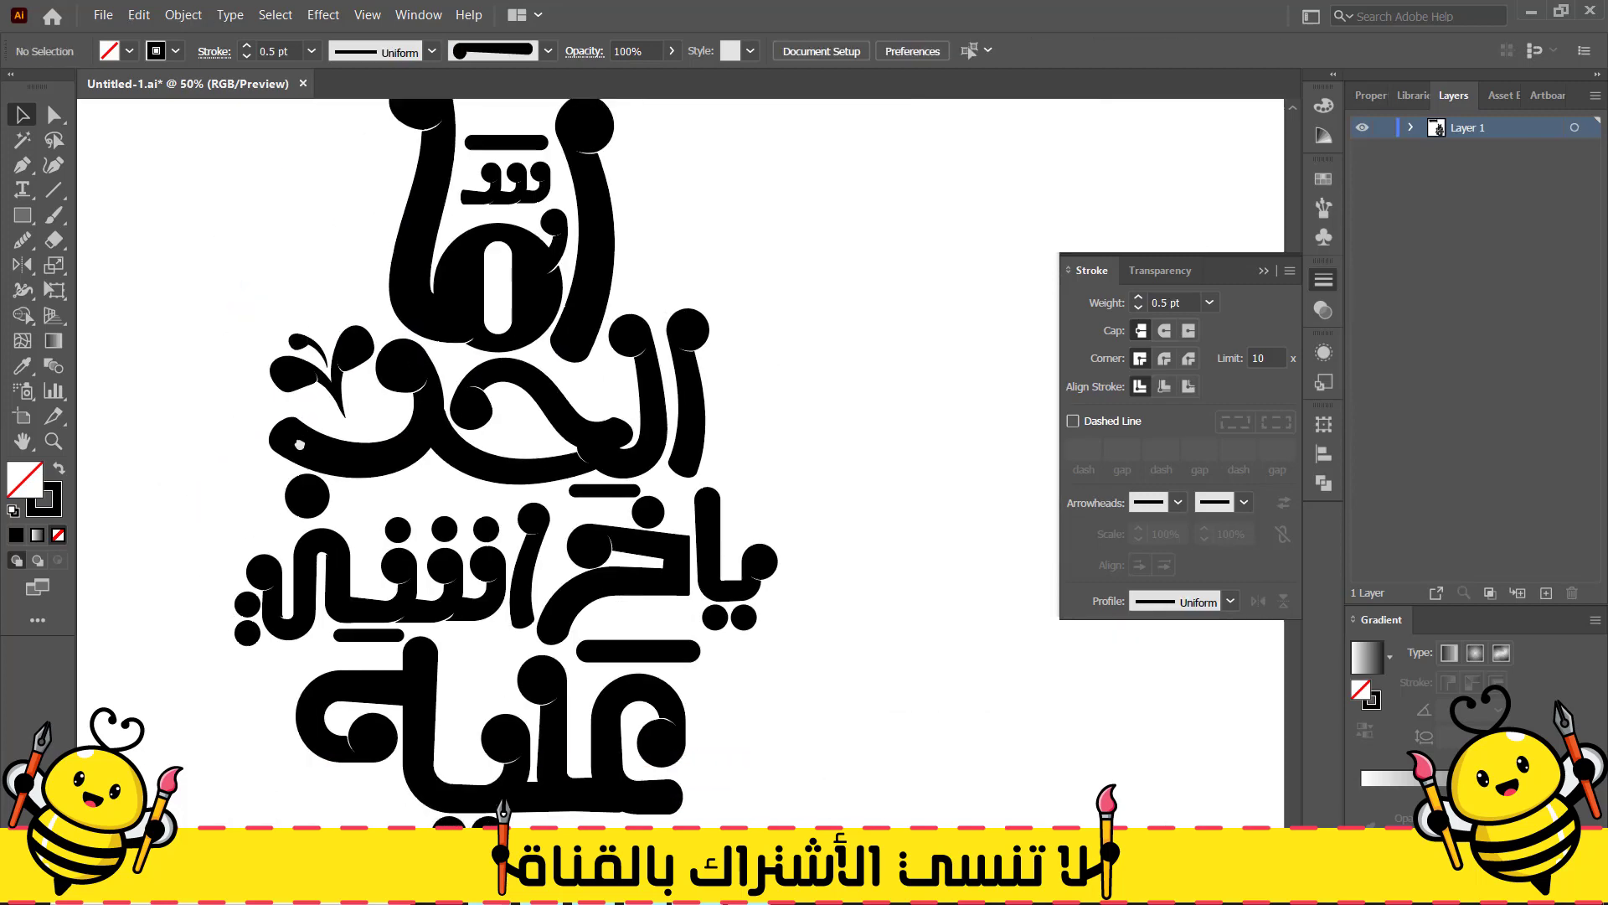
Check the balance of the whole lettering composition and its separate dots on the artboard
scroll(163, 470, "down", 3)
left_click_drag(294, 592, 696, 207)
left_click(351, 386)
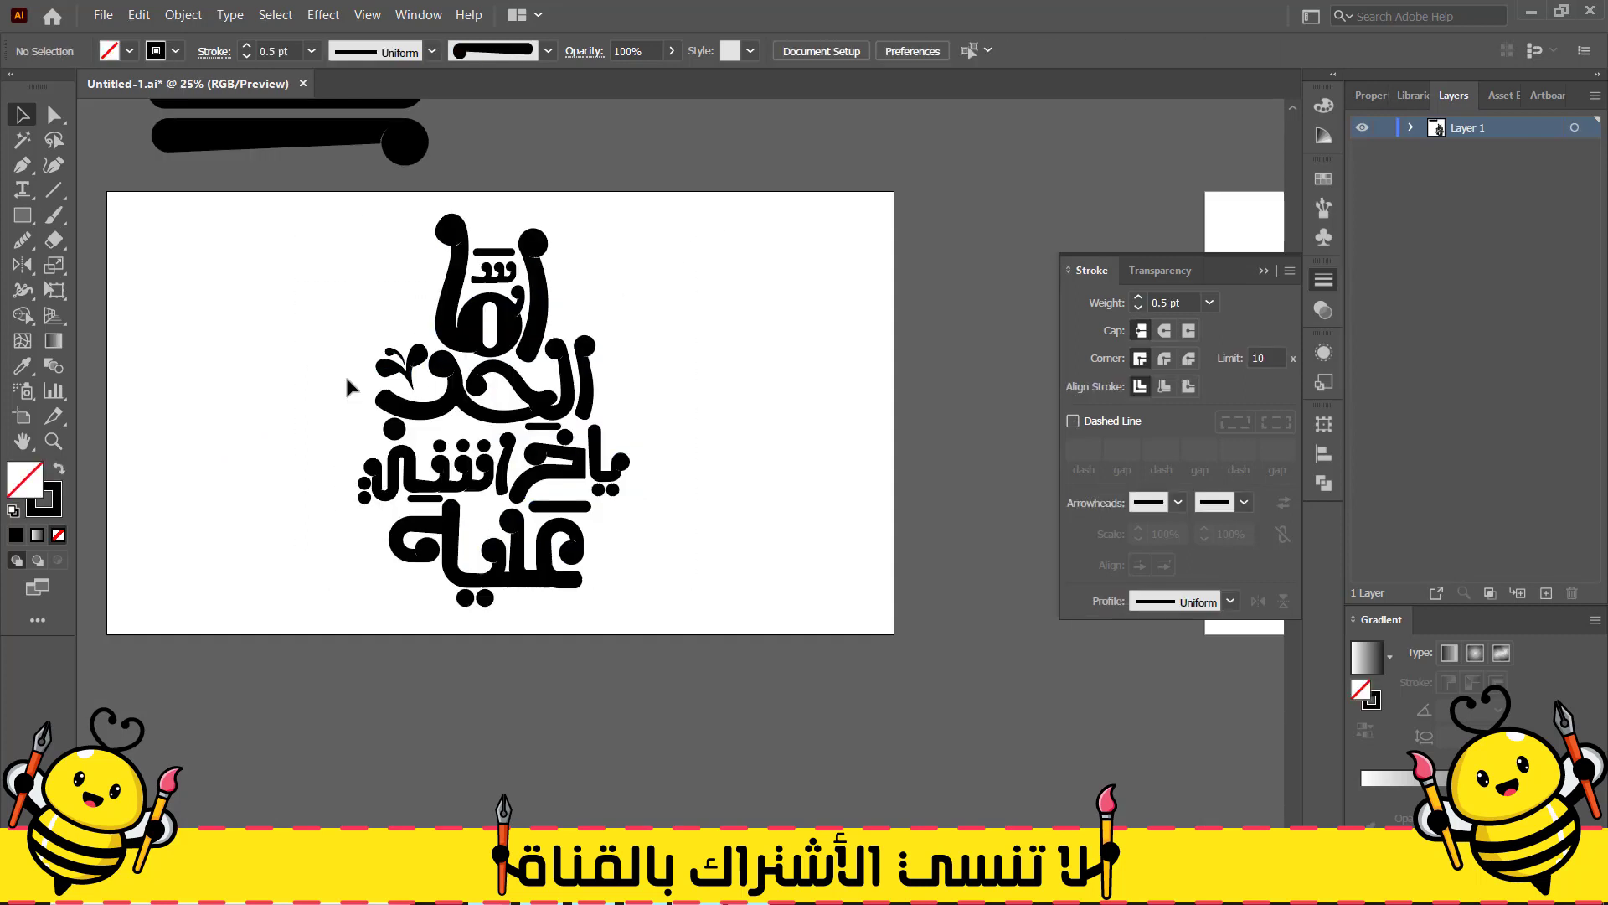
left_click_drag(353, 593, 655, 228)
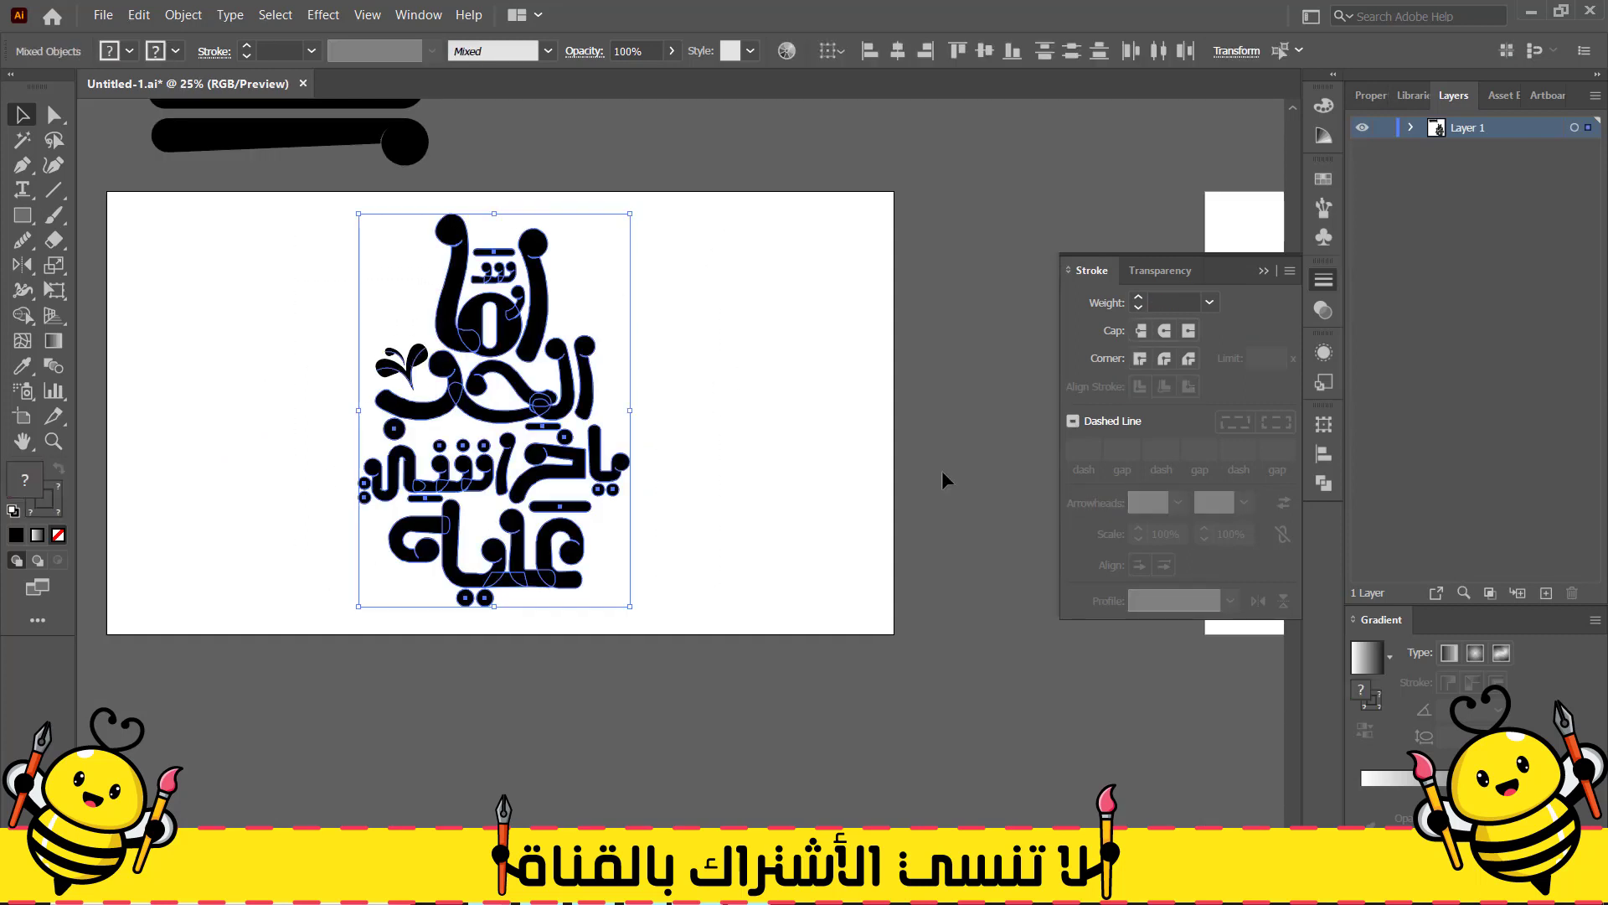
left_click(825, 410)
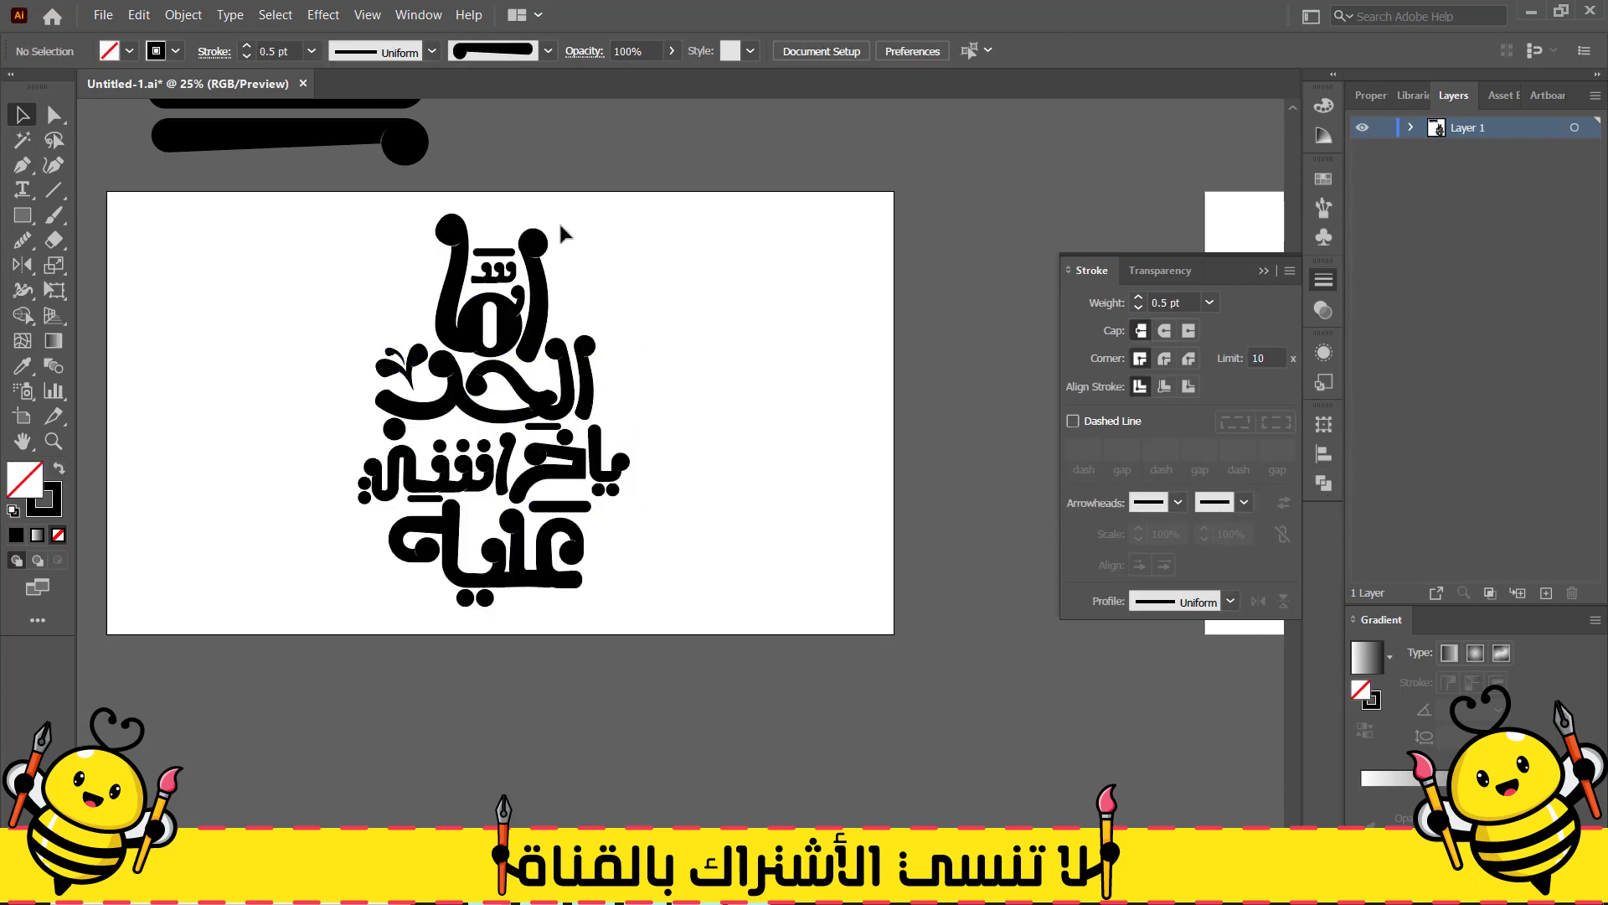
scroll(377, 438, "up", 2)
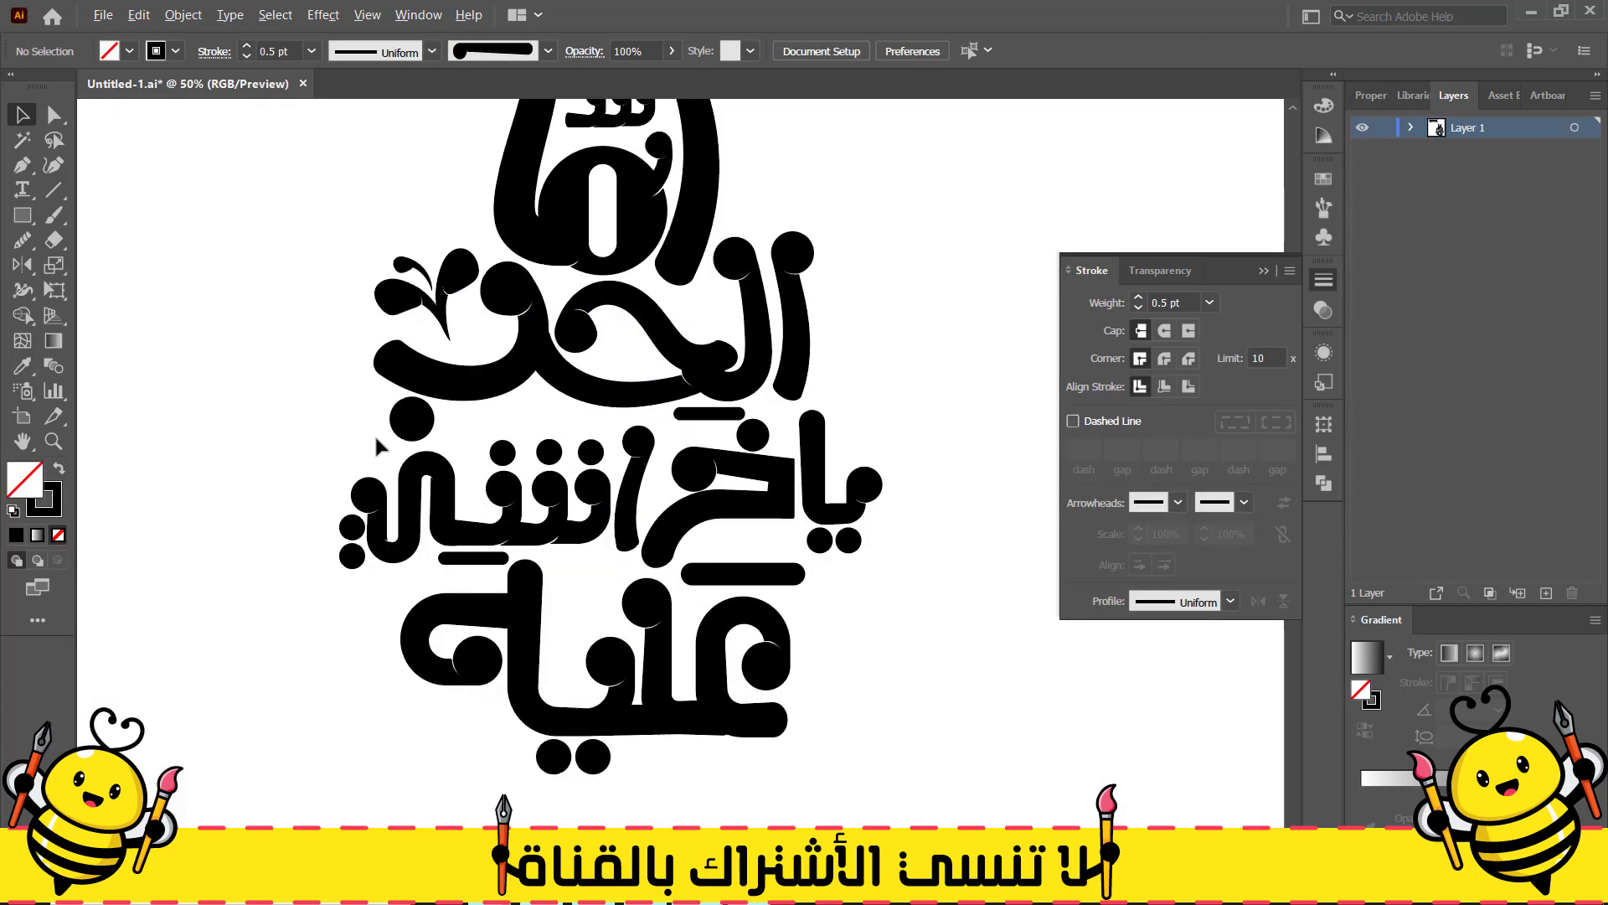
left_click(412, 421)
left_click(753, 435, "shift")
left_click(820, 540, "shift")
left_click(848, 540, "shift")
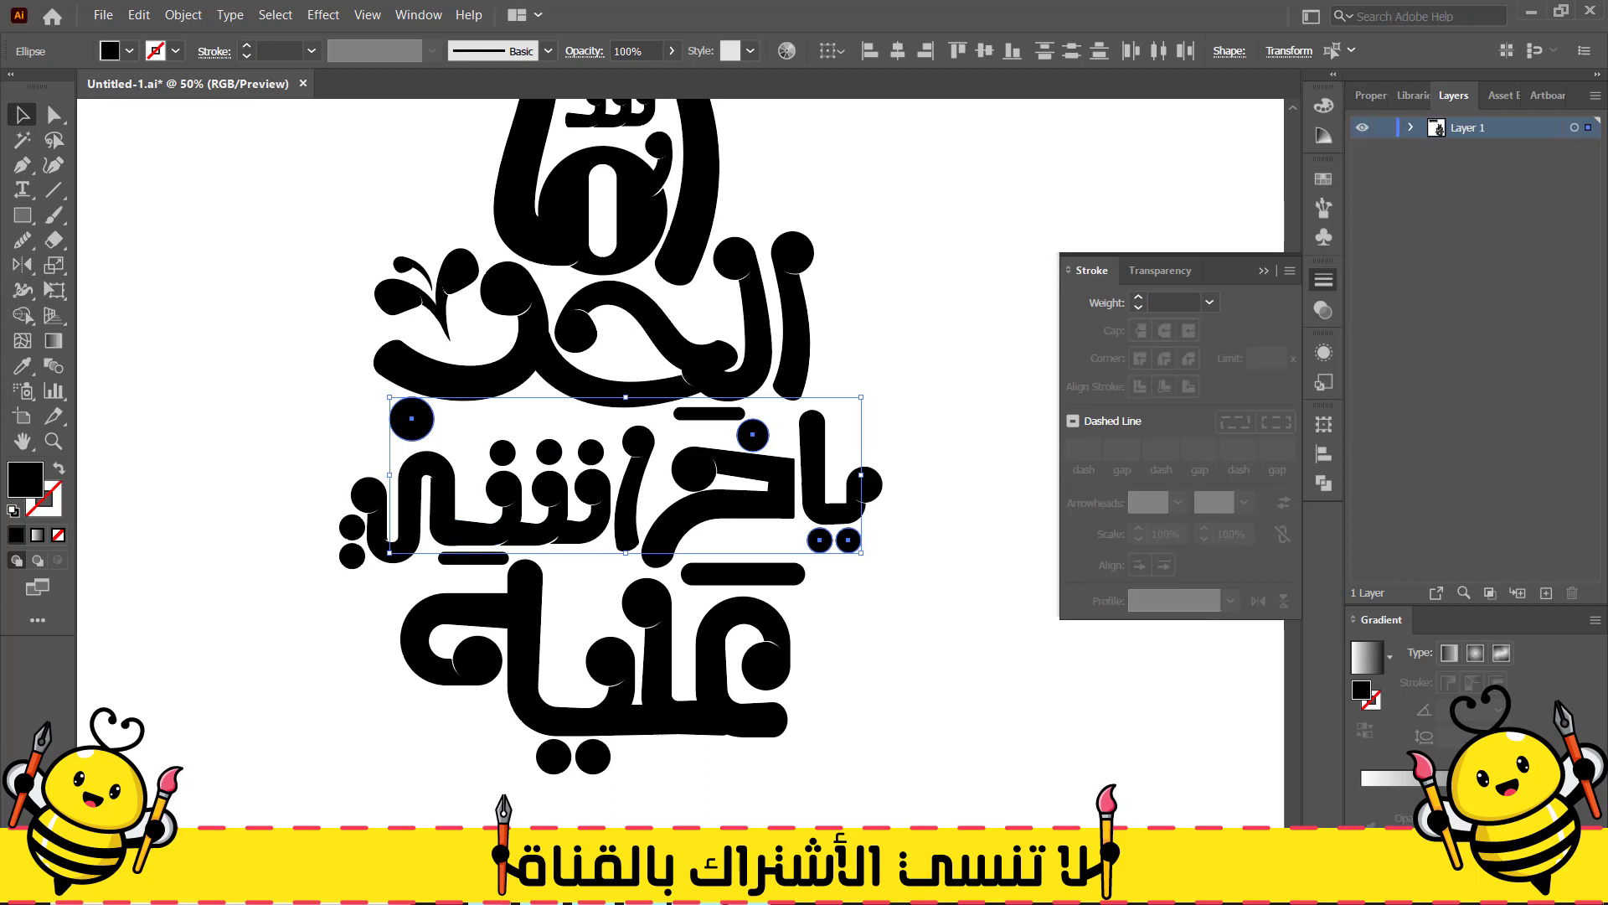
left_click(192, 409)
scroll(284, 360, "down", 1)
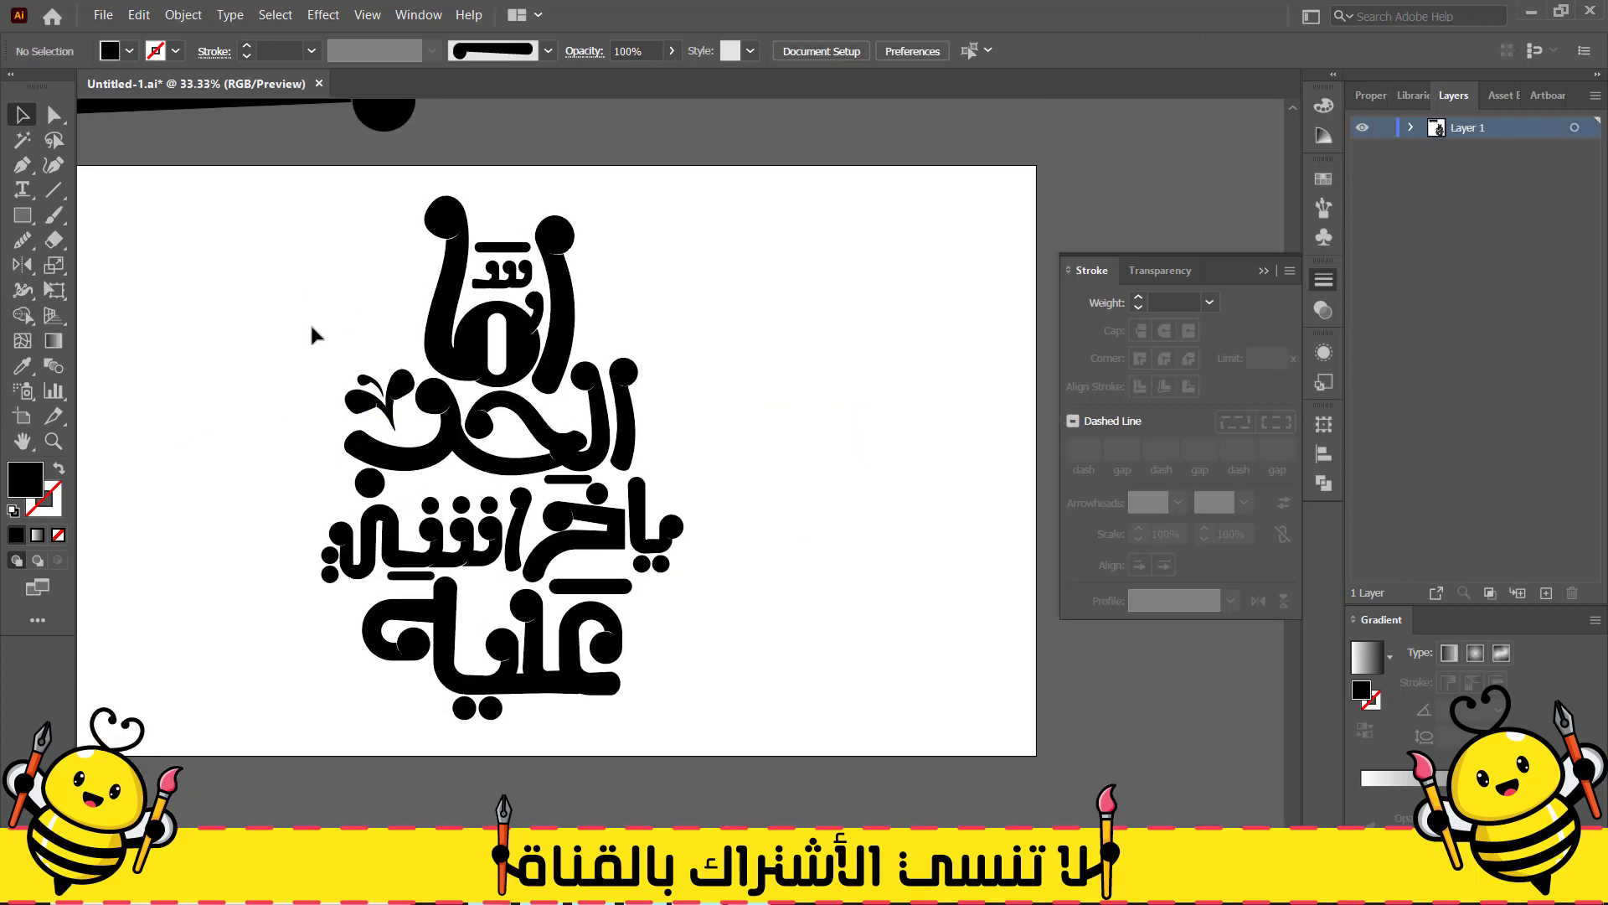
Fill the top word, including its bar and small teeth, with light orange
left_click_drag(599, 200, 598, 199)
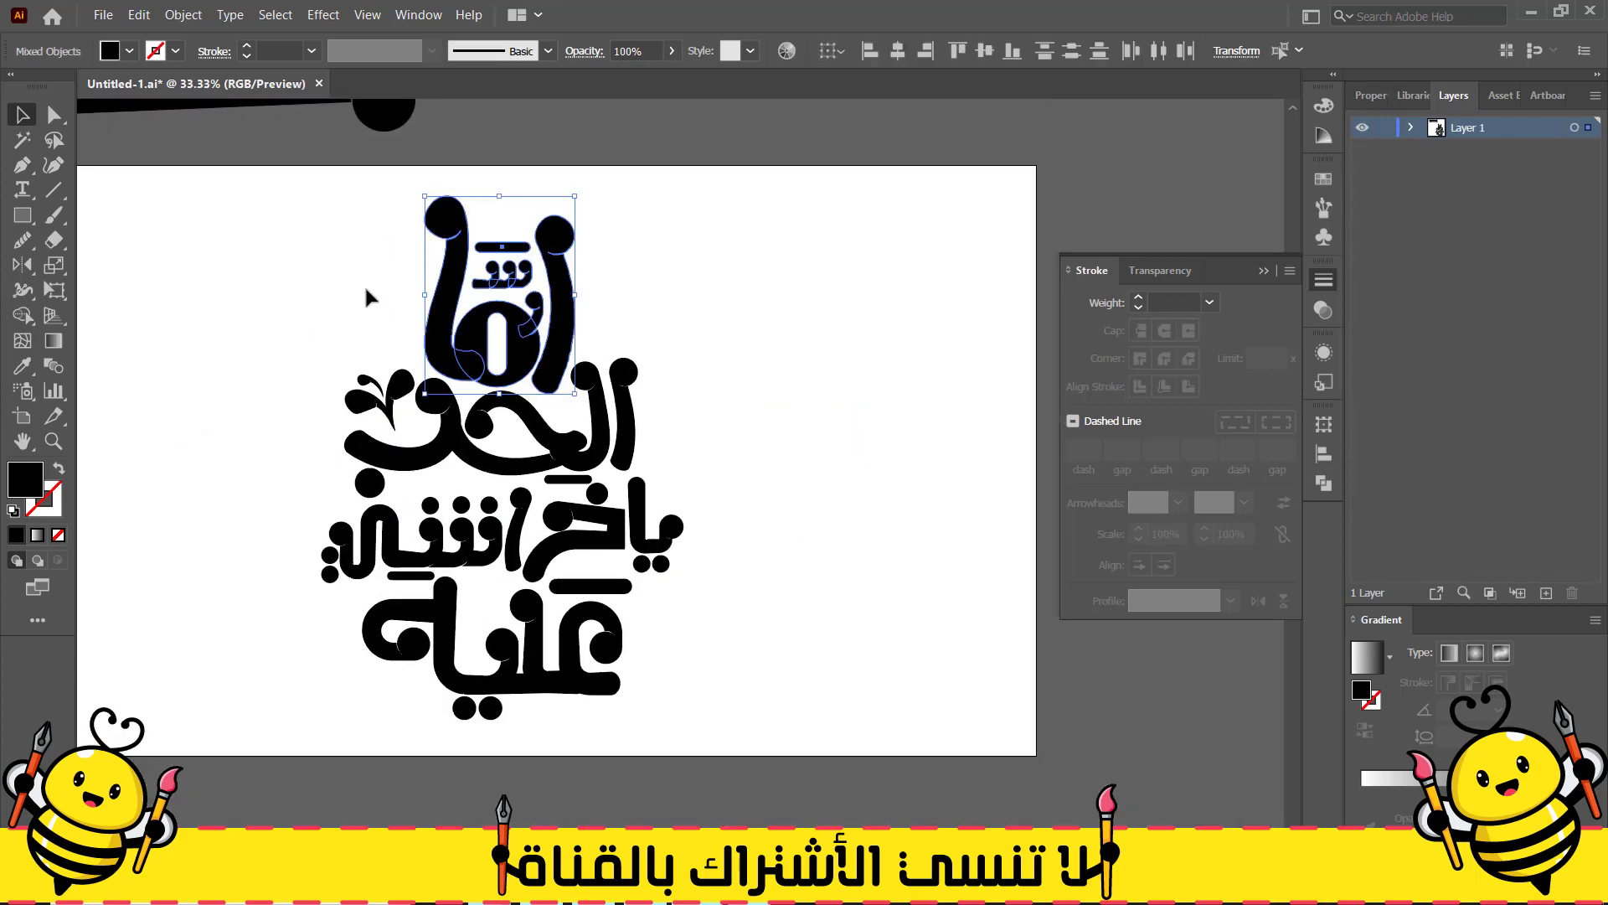
double_click(21, 484)
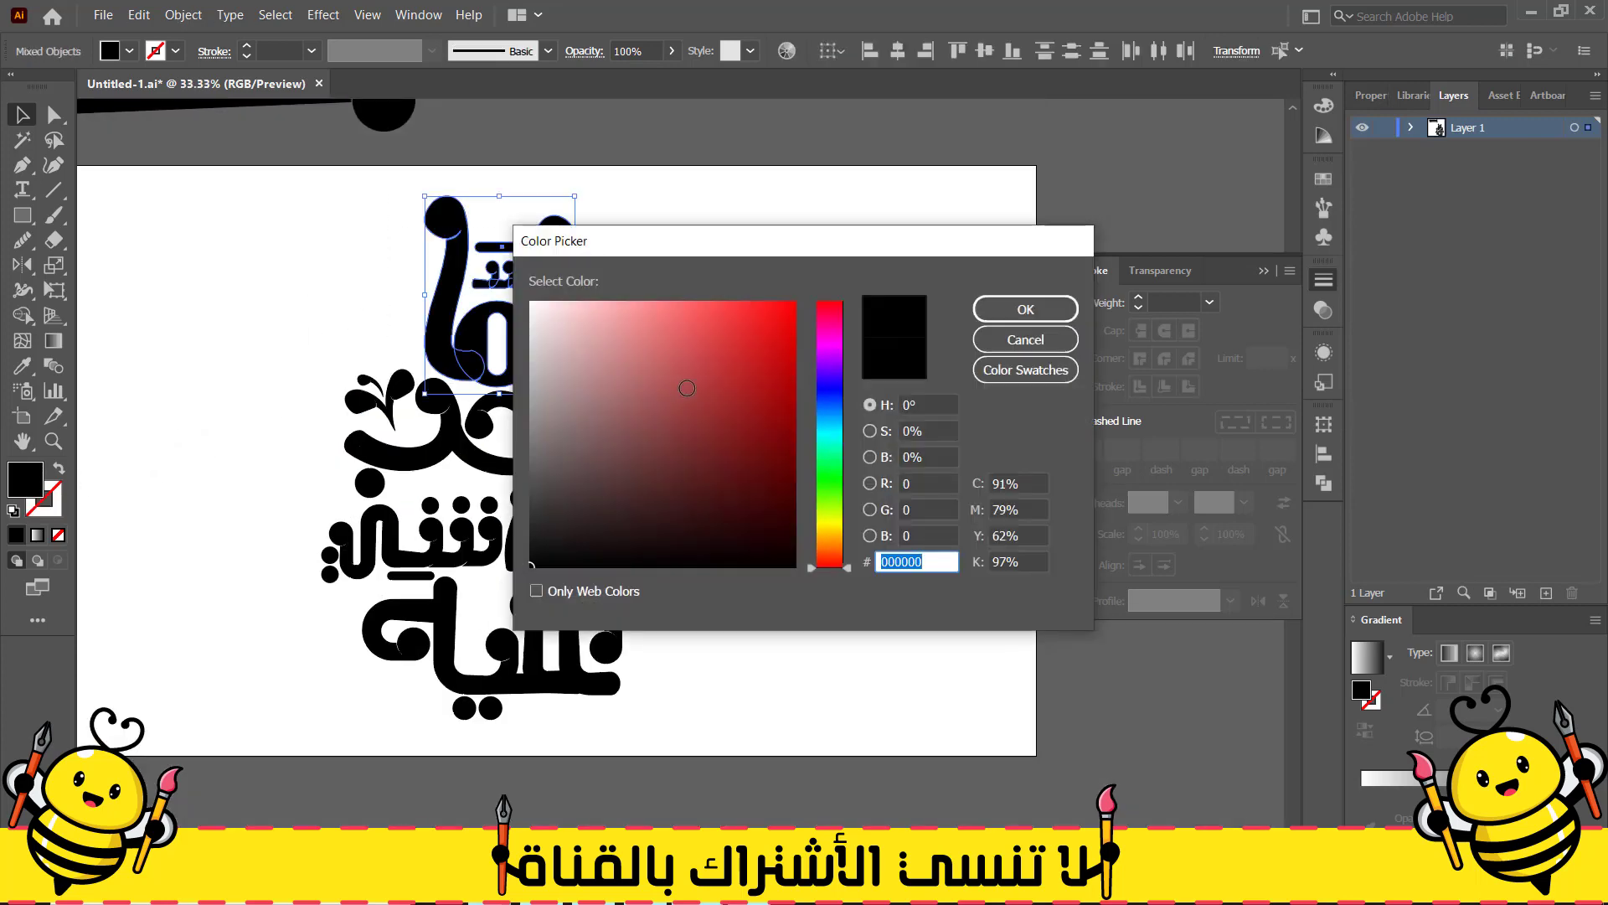
left_click_drag(833, 537, 833, 531)
left_click_drag(720, 335, 630, 286)
left_click_drag(849, 528, 851, 536)
left_click(1005, 319)
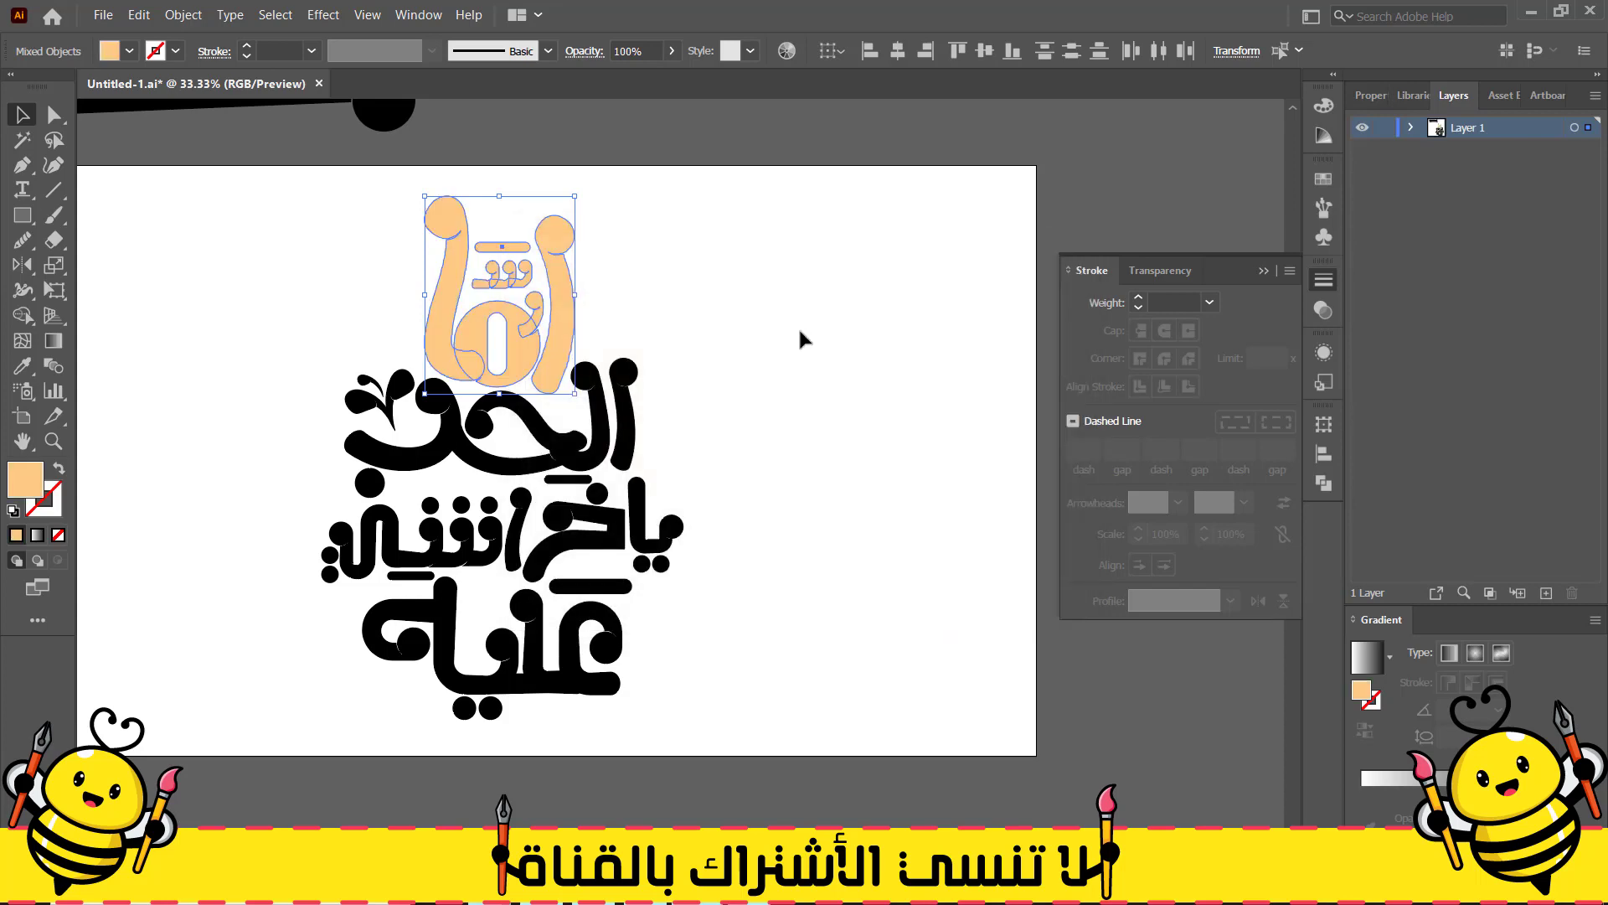
left_click(708, 369)
Convert the brush strokes of the three-leaf ornament beside the second word to filled outlines
left_click_drag(572, 438, 586, 448)
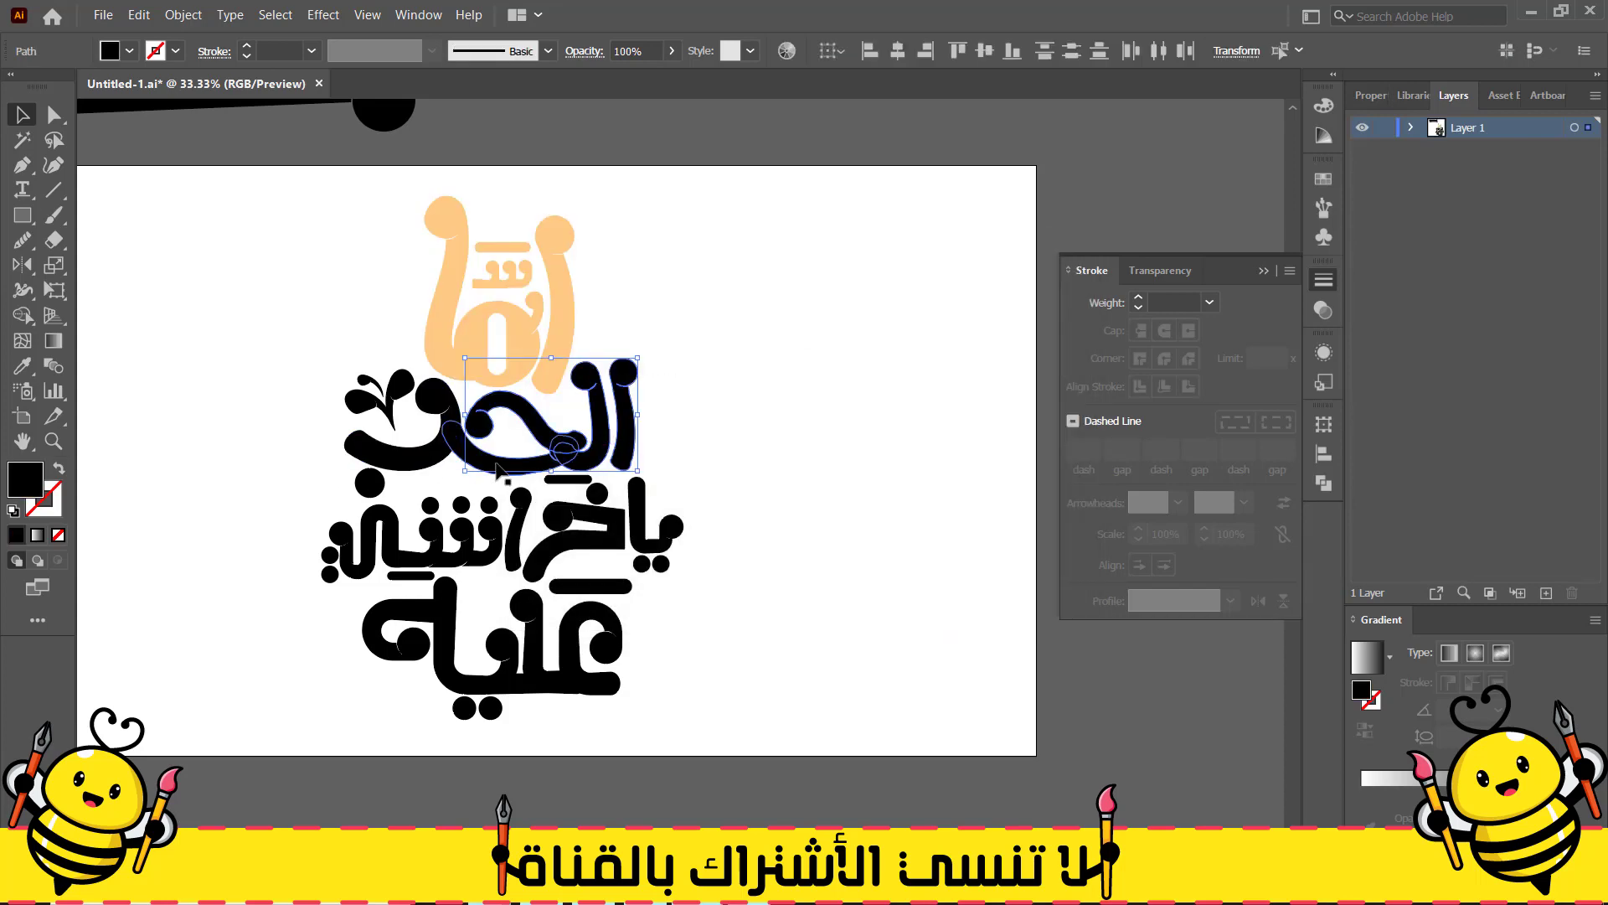
left_click_drag(304, 358, 400, 407)
left_click(183, 15)
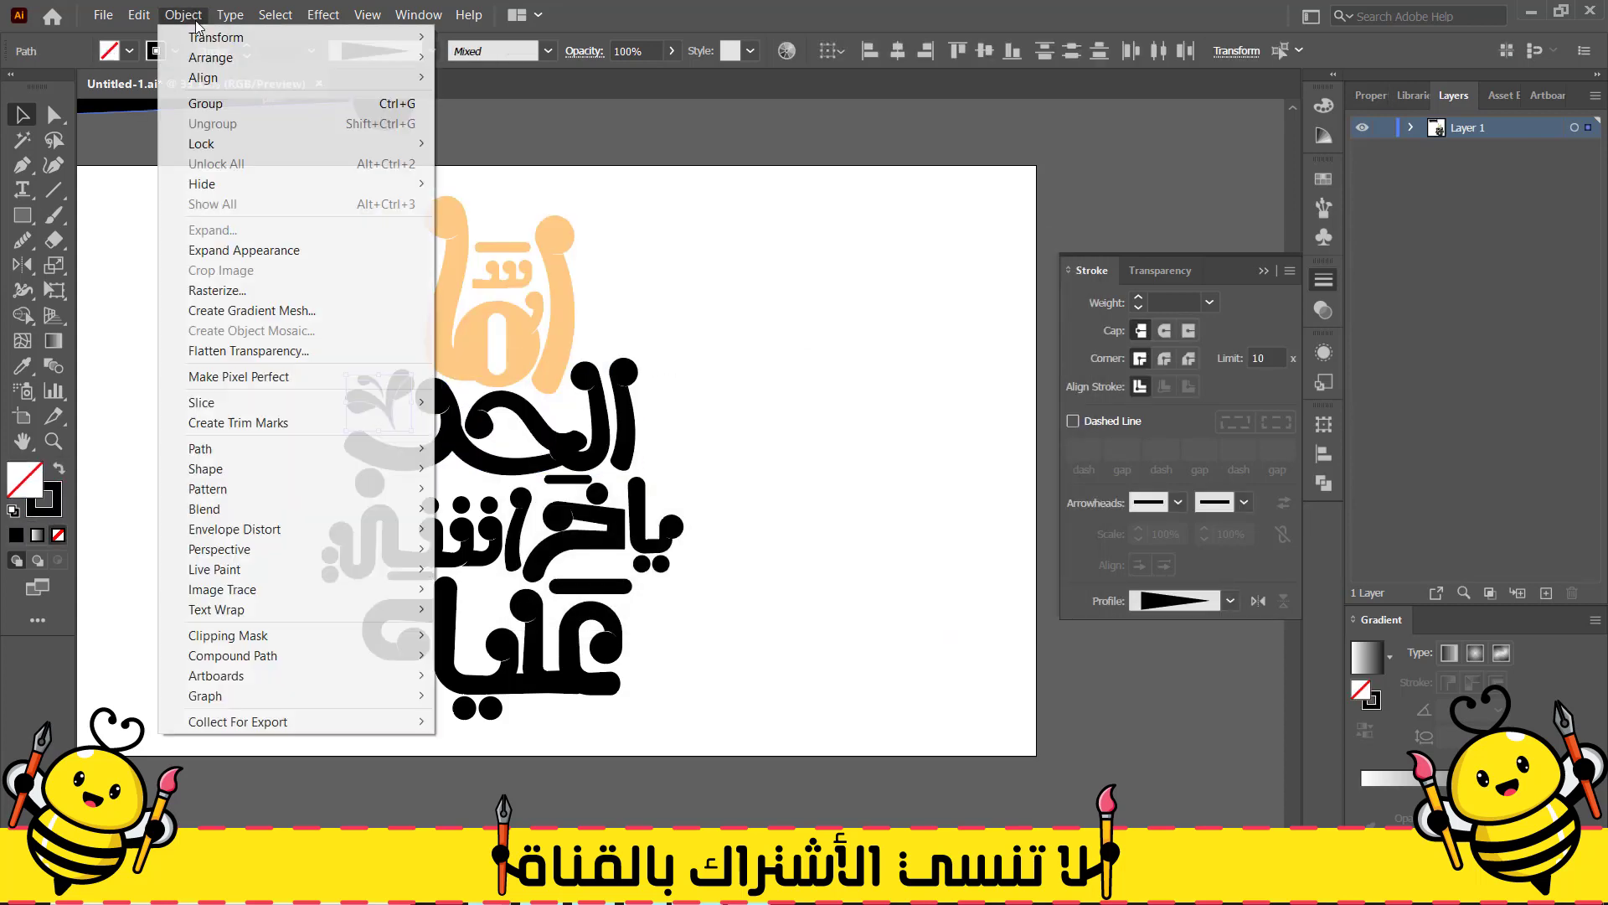
mouse_move(371, 451)
left_click(485, 496)
Fill the second word, including its leaf ornament and the large dot below it, with bright pink
mouse_move(329, 480)
left_mouse_down()
mouse_move(535, 437)
mouse_move(650, 382)
left_mouse_up()
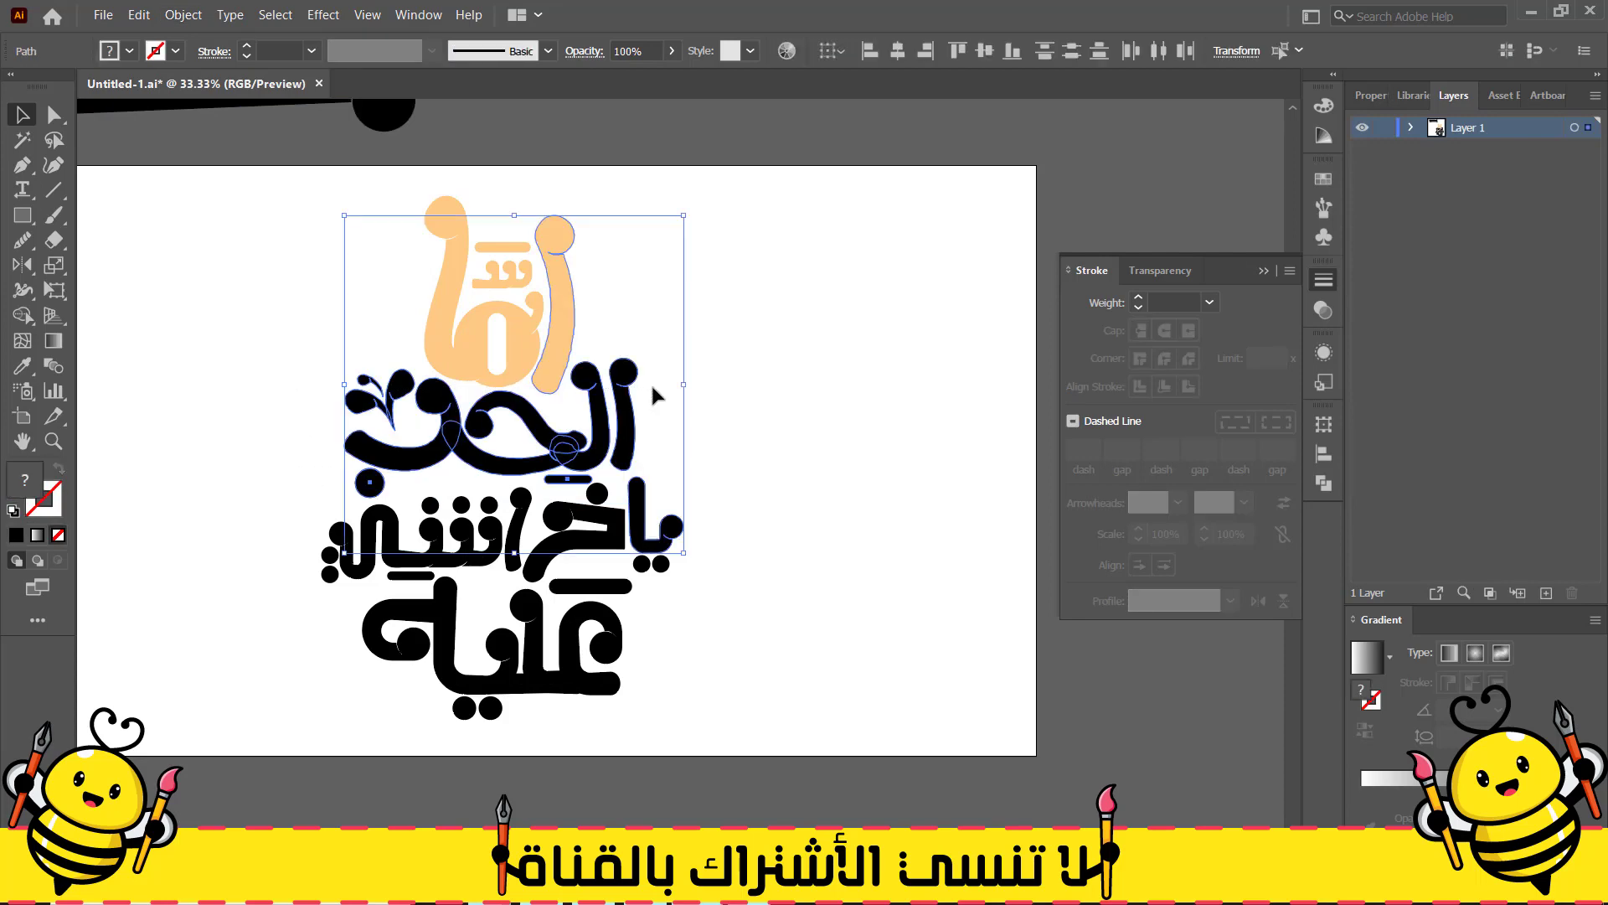
left_click(612, 418)
scroll(612, 419, "up", 1)
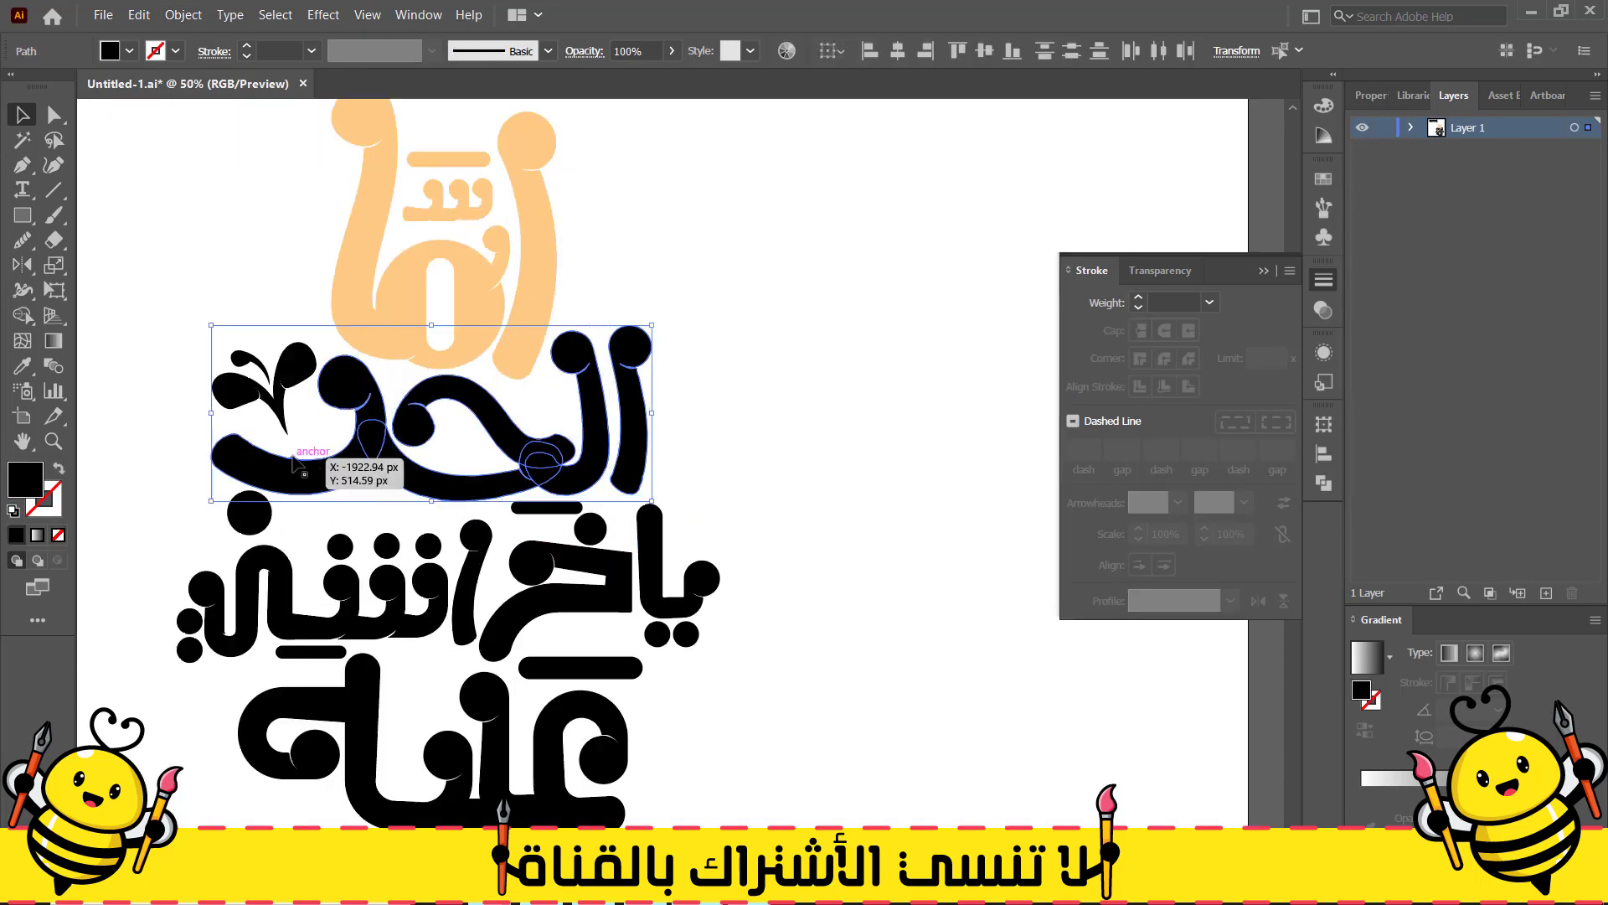
left_click(249, 512, "shift")
double_click(25, 479)
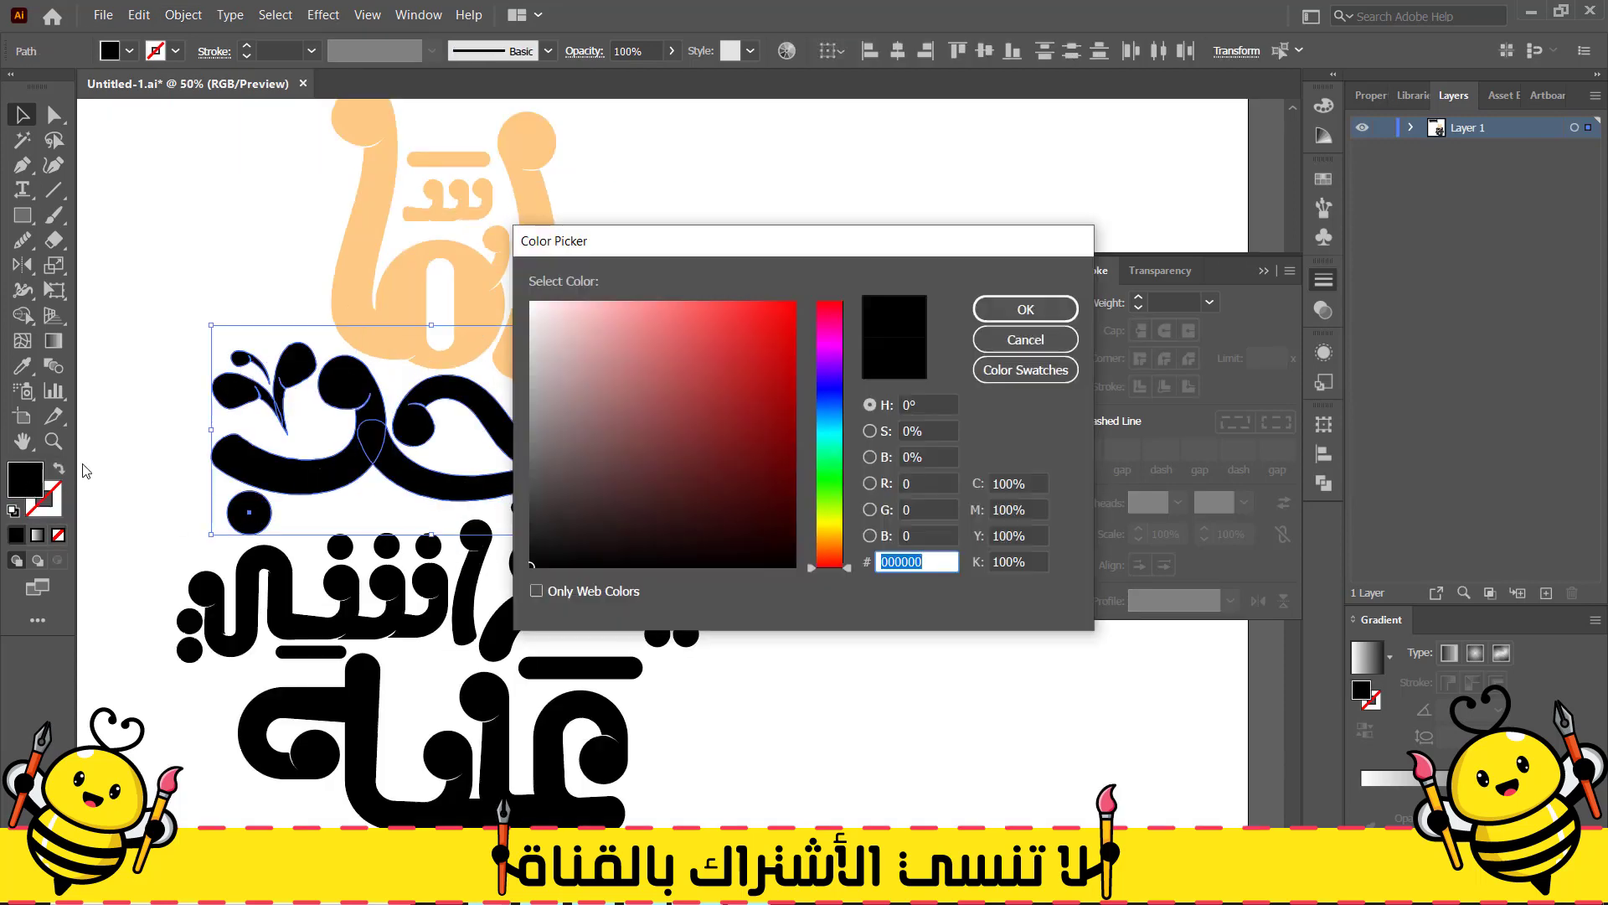
left_click_drag(835, 561, 836, 554)
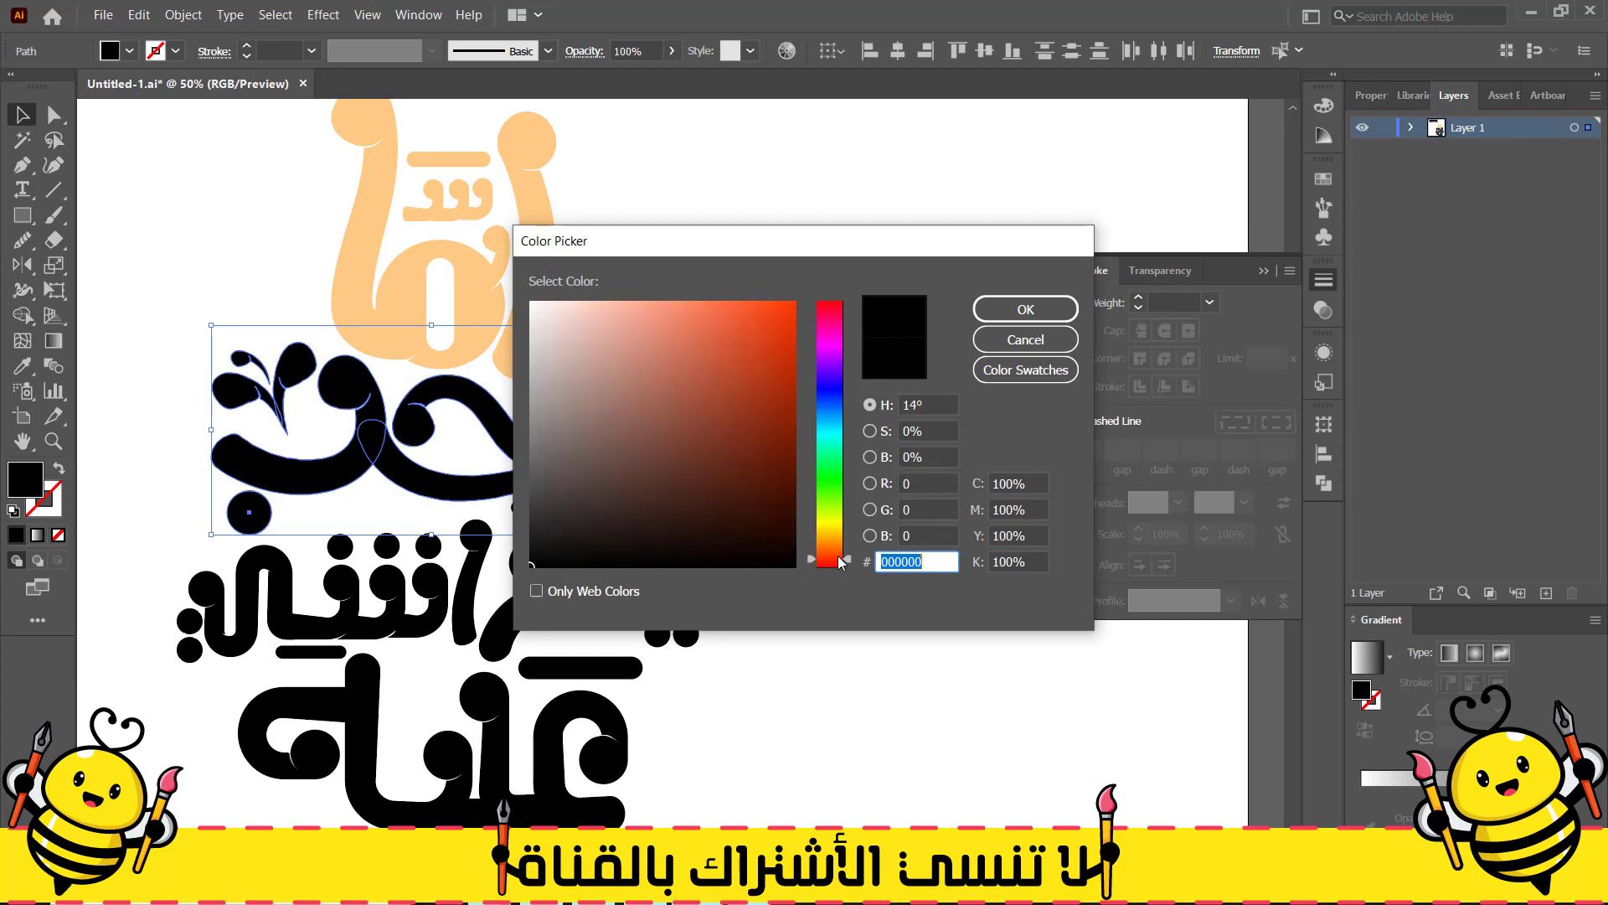
left_click_drag(839, 557, 741, 300)
left_click(1013, 309)
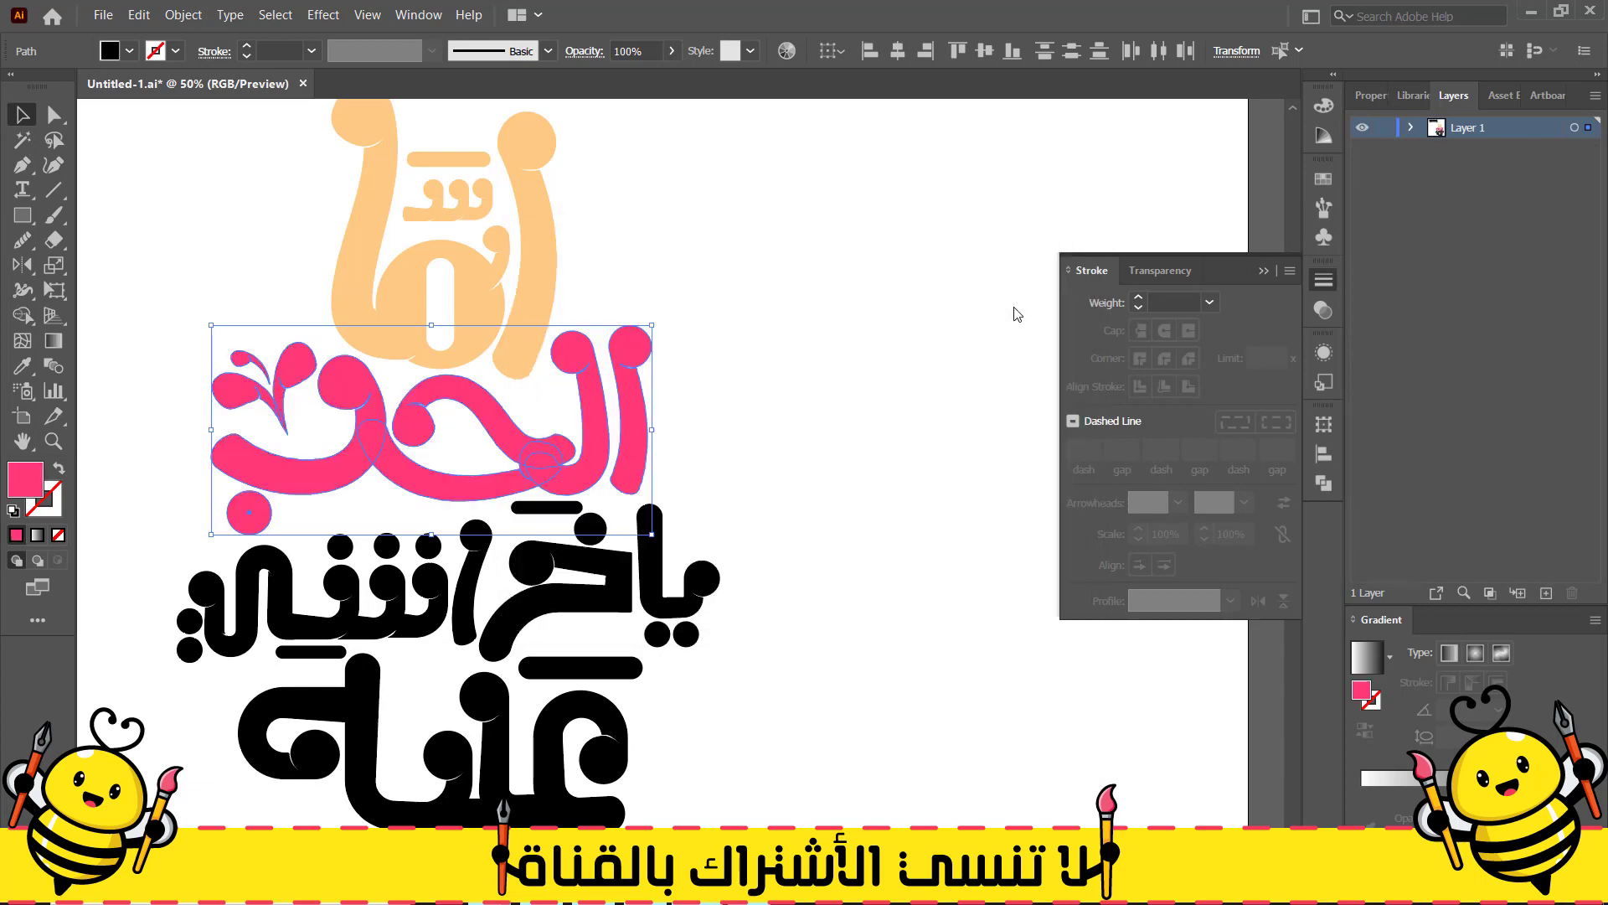
left_click(791, 340)
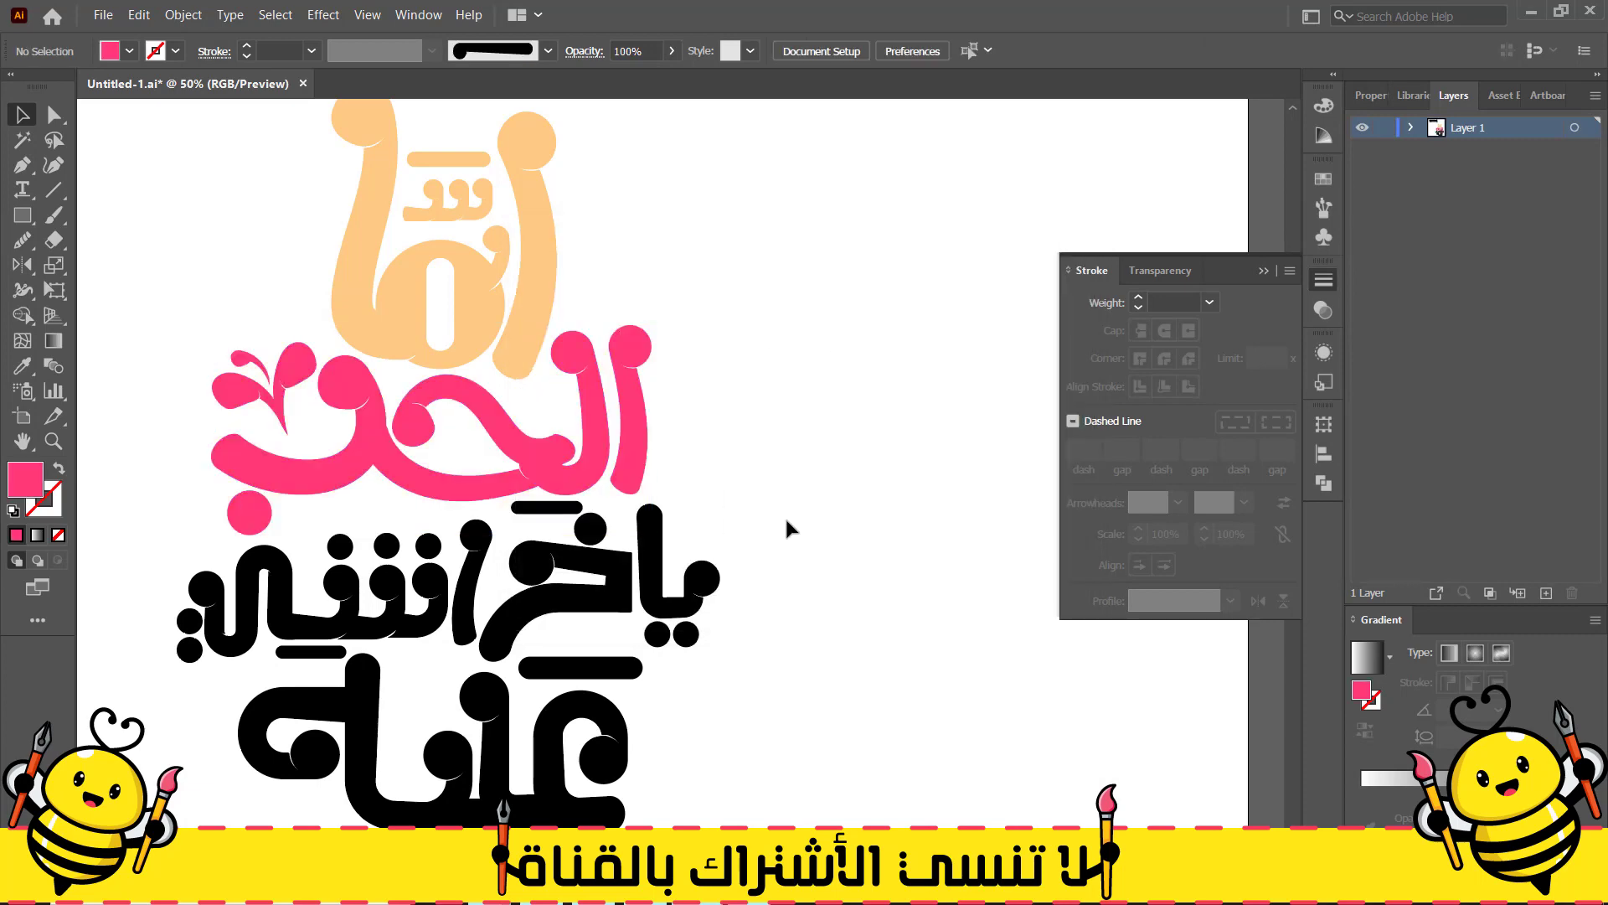
Fill the third line with its dots and two small bars with bright green, leaving out the pink dot and the bottom word
left_click_drag(784, 515, 180, 670)
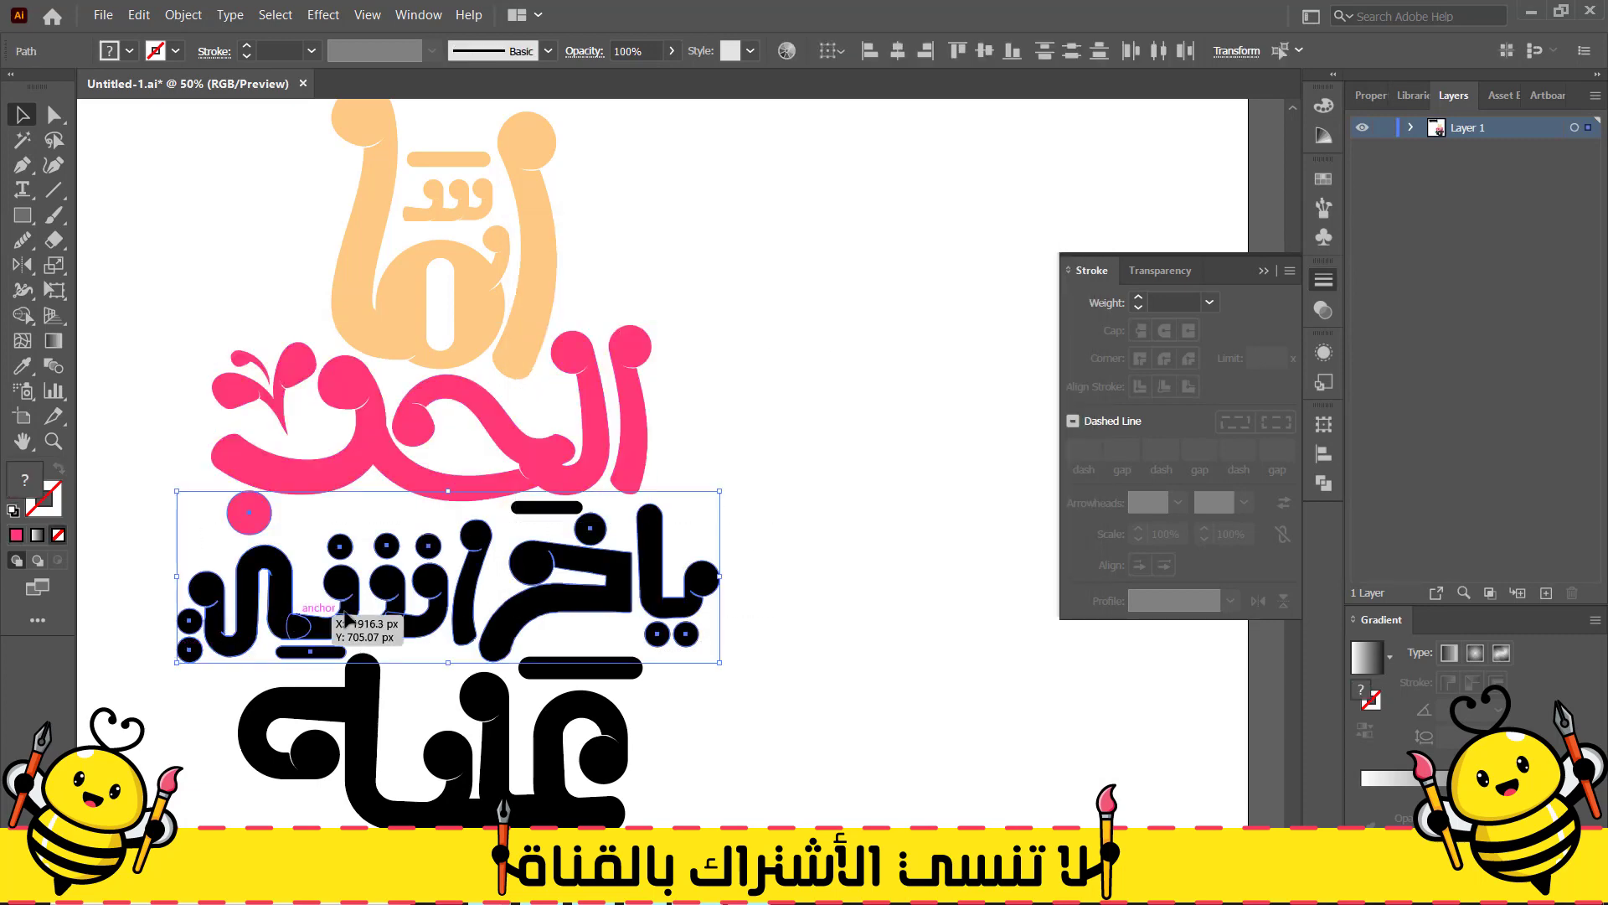
left_click(253, 519, "shift")
scroll(562, 512, "up", 3)
left_click(563, 512, "shift")
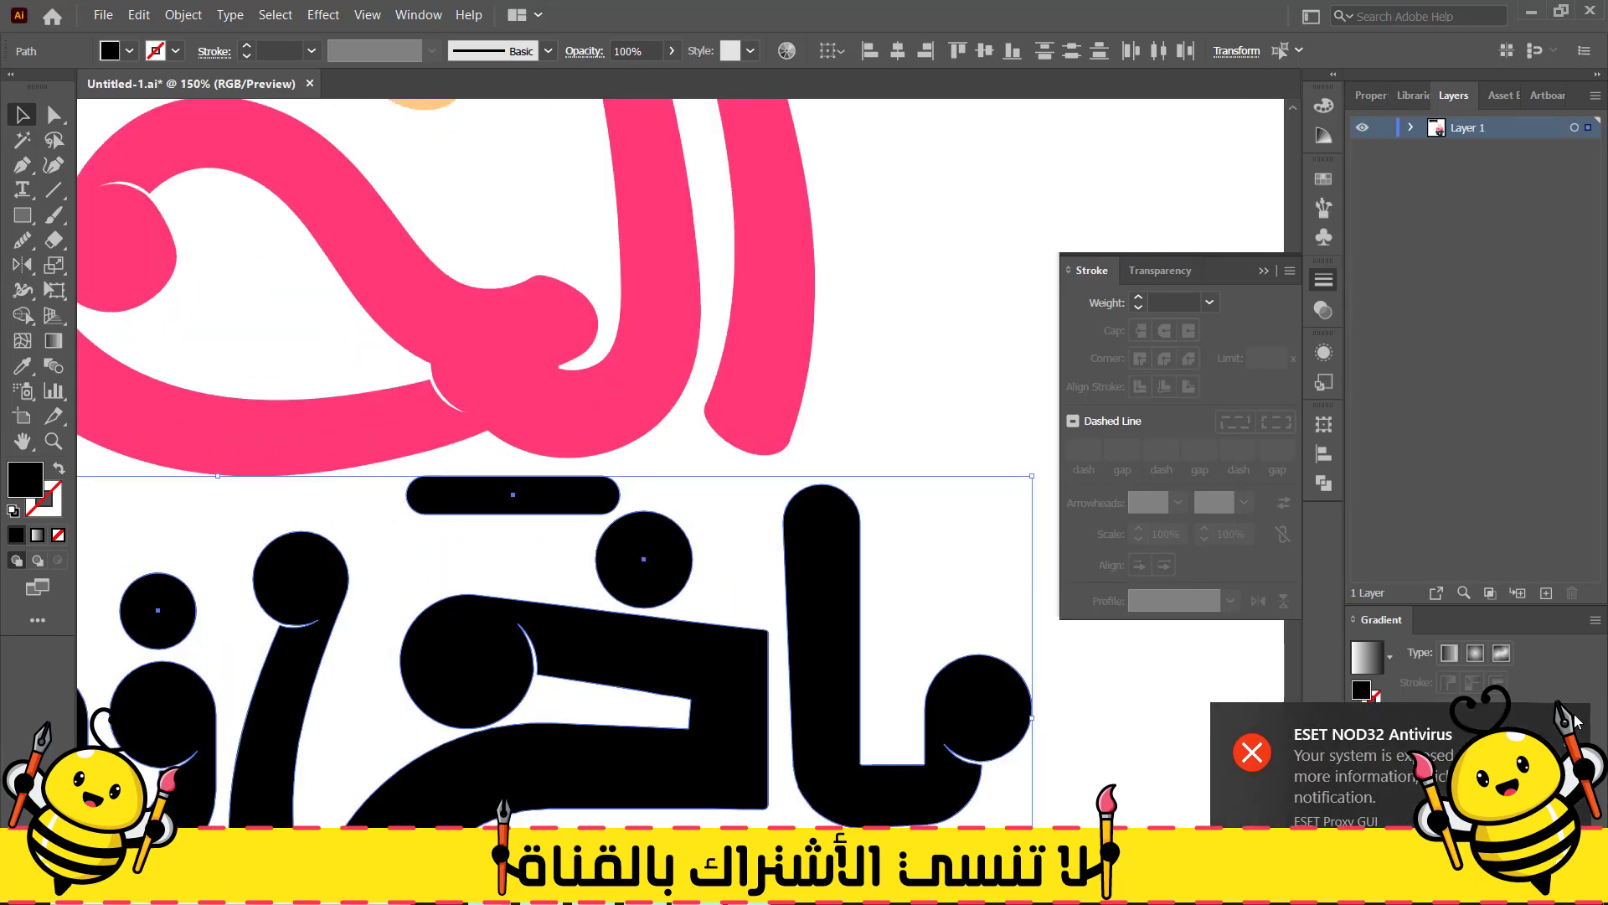
scroll(599, 537, "down", 3)
double_click(25, 479)
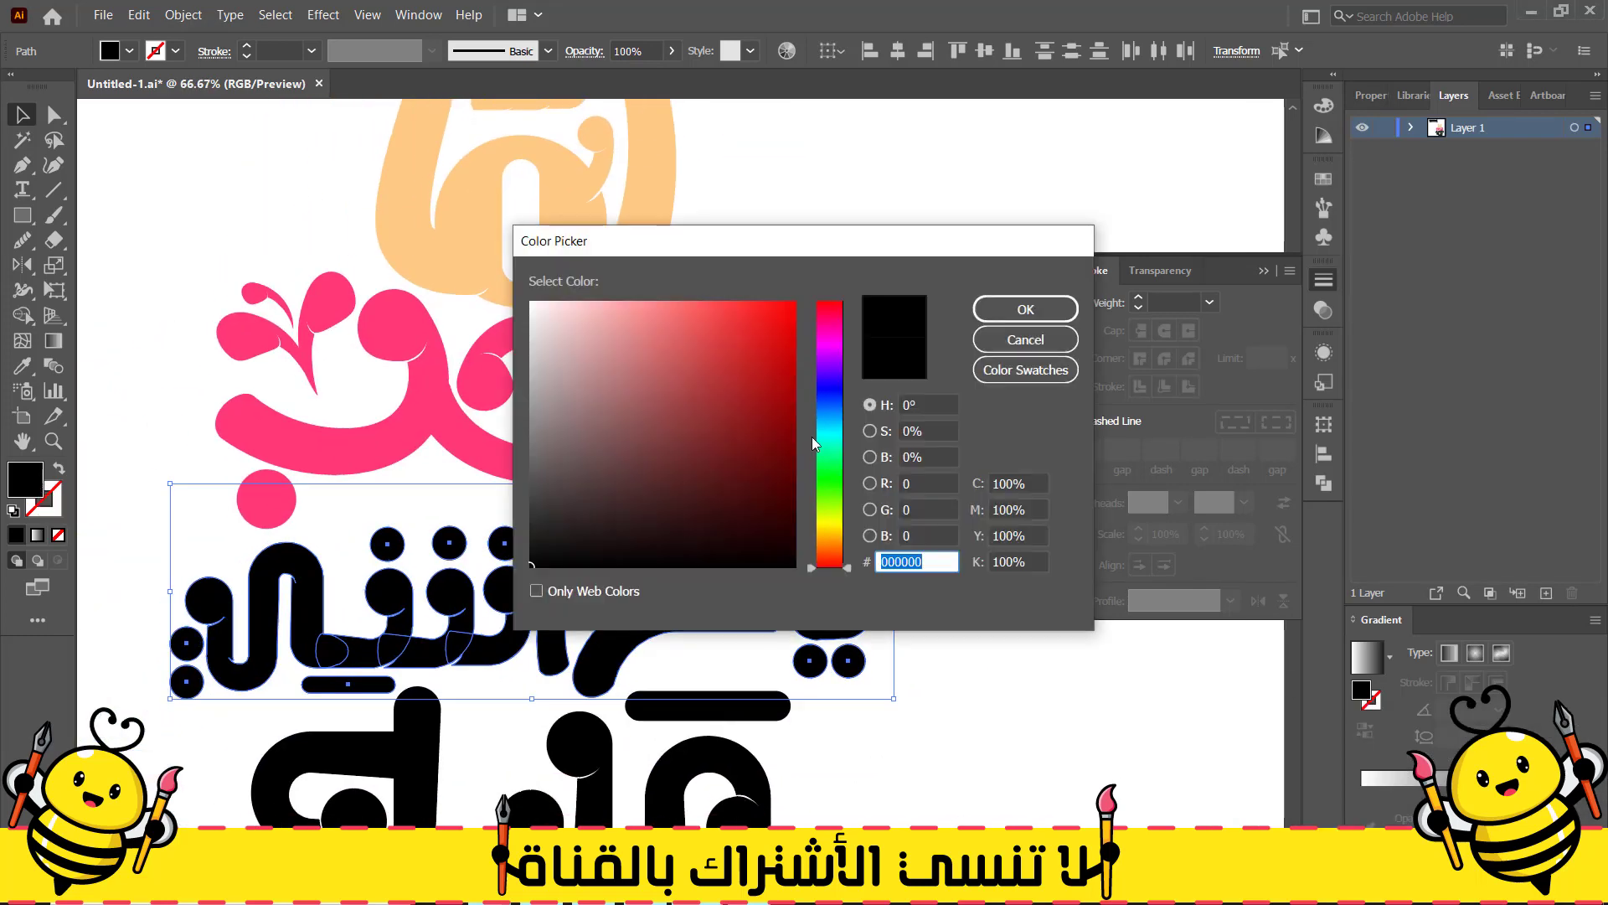
left_click(833, 414)
mouse_move(833, 422)
left_mouse_down()
mouse_move(838, 455)
mouse_move(788, 442)
mouse_move(779, 301)
mouse_move(796, 327)
left_mouse_up()
left_click(995, 316)
left_click(1025, 309)
left_click(933, 360)
Fill the bottom word, including its bar and the two dots below it, with orange
key("ctrl+minus")
key("ctrl+minus")
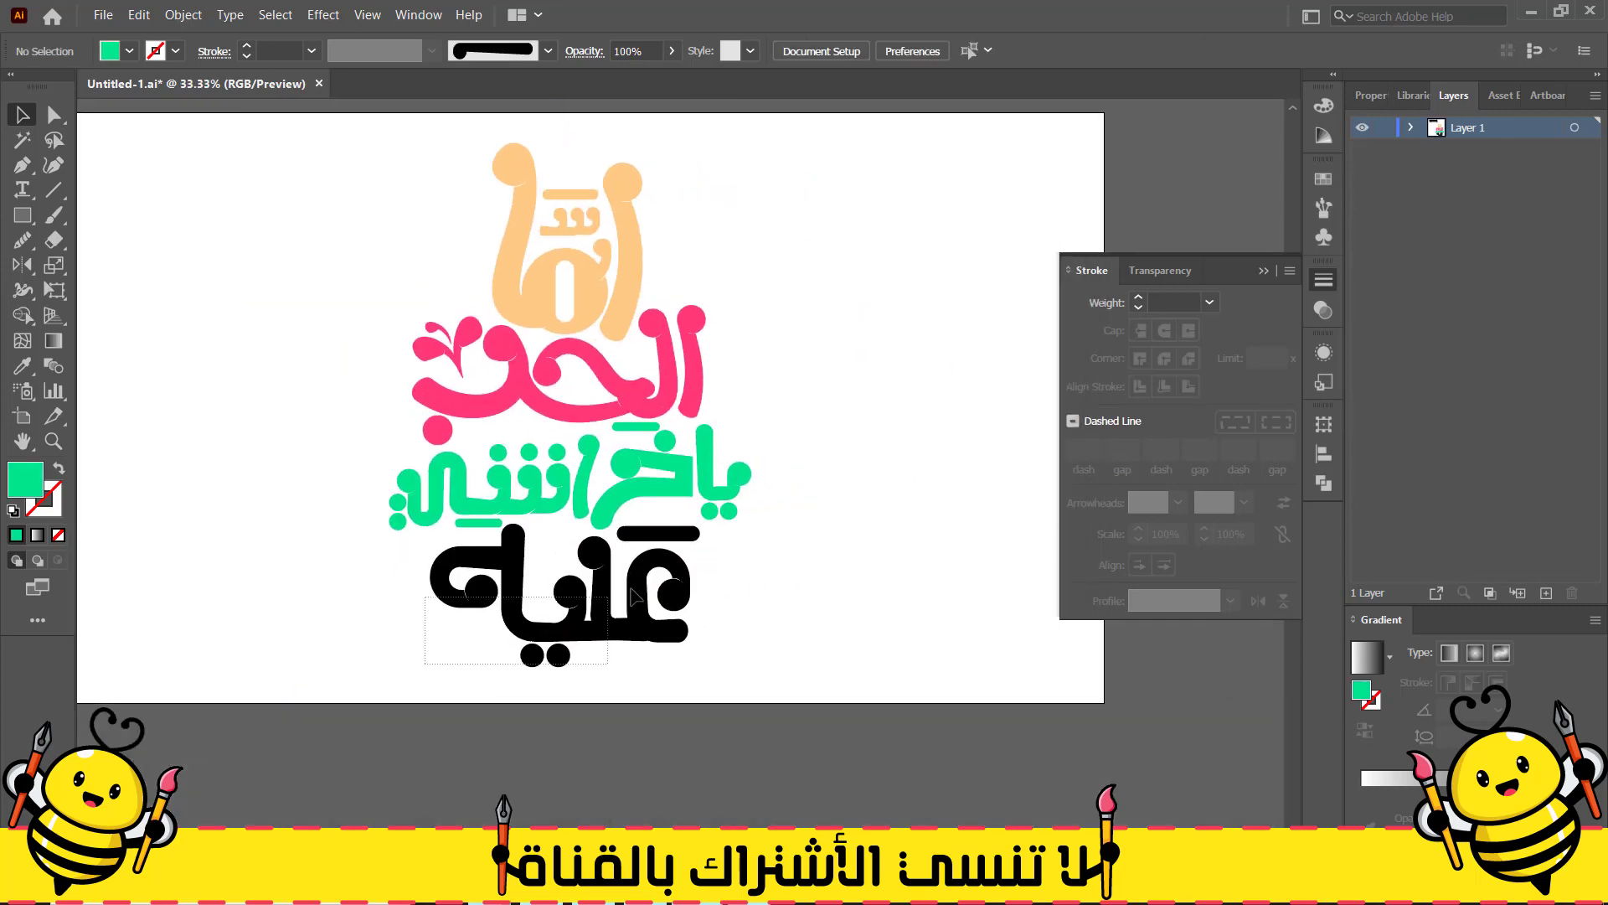
left_click_drag(720, 560, 734, 534)
double_click(26, 484)
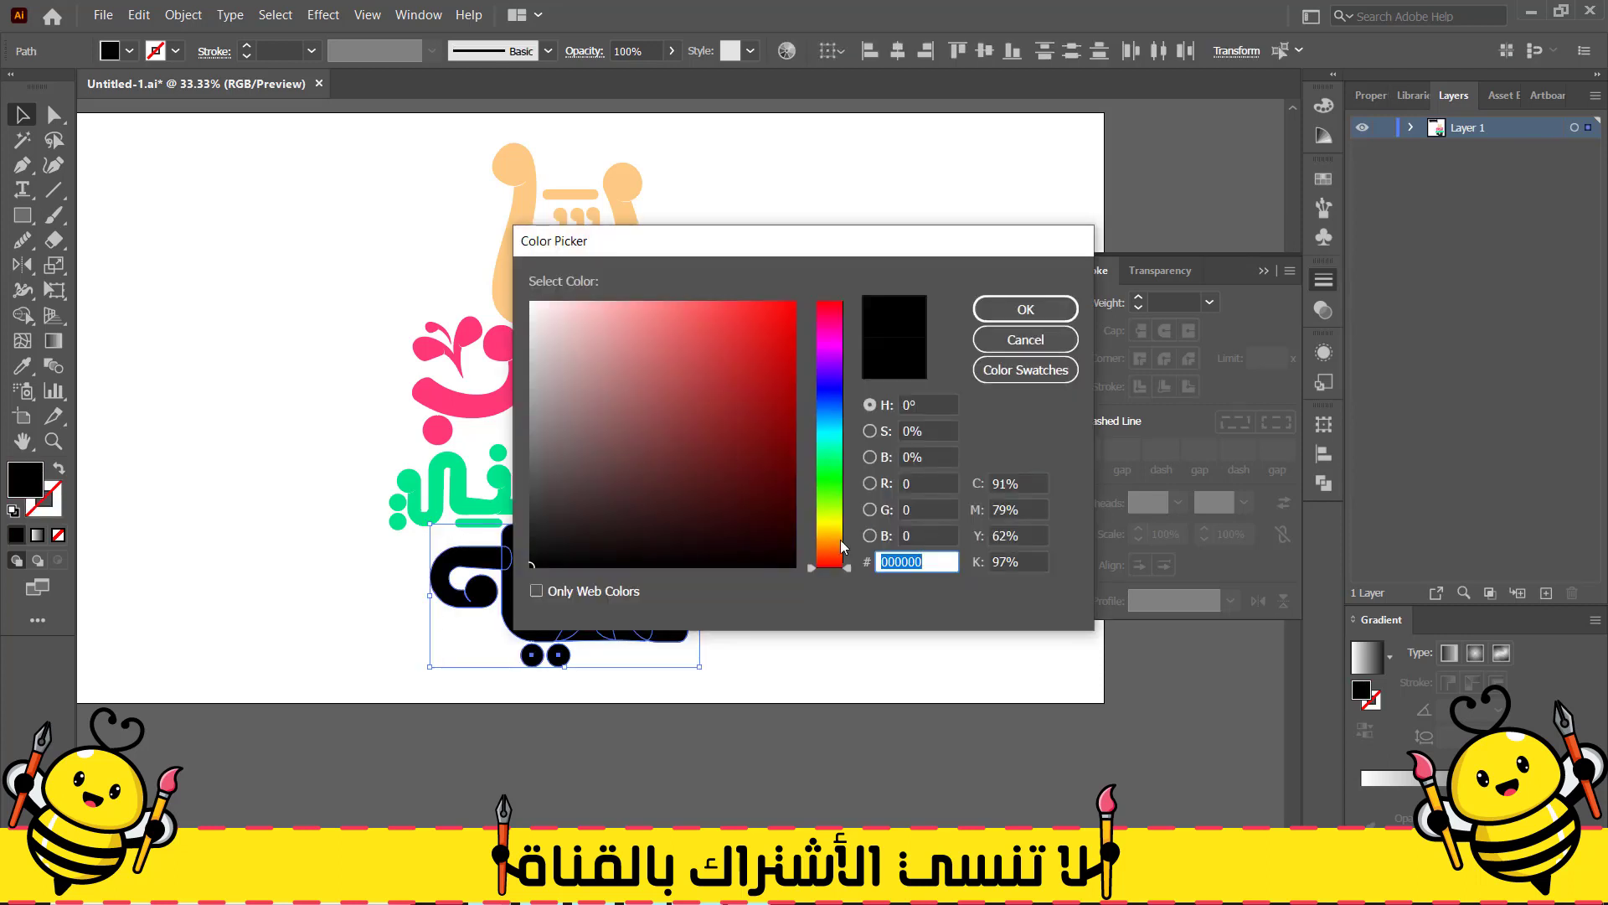
left_click_drag(836, 540, 836, 541)
mouse_move(793, 413)
left_mouse_down()
mouse_move(783, 291)
mouse_move(744, 286)
left_mouse_up()
left_click_drag(847, 548, 848, 560)
left_click(1011, 312)
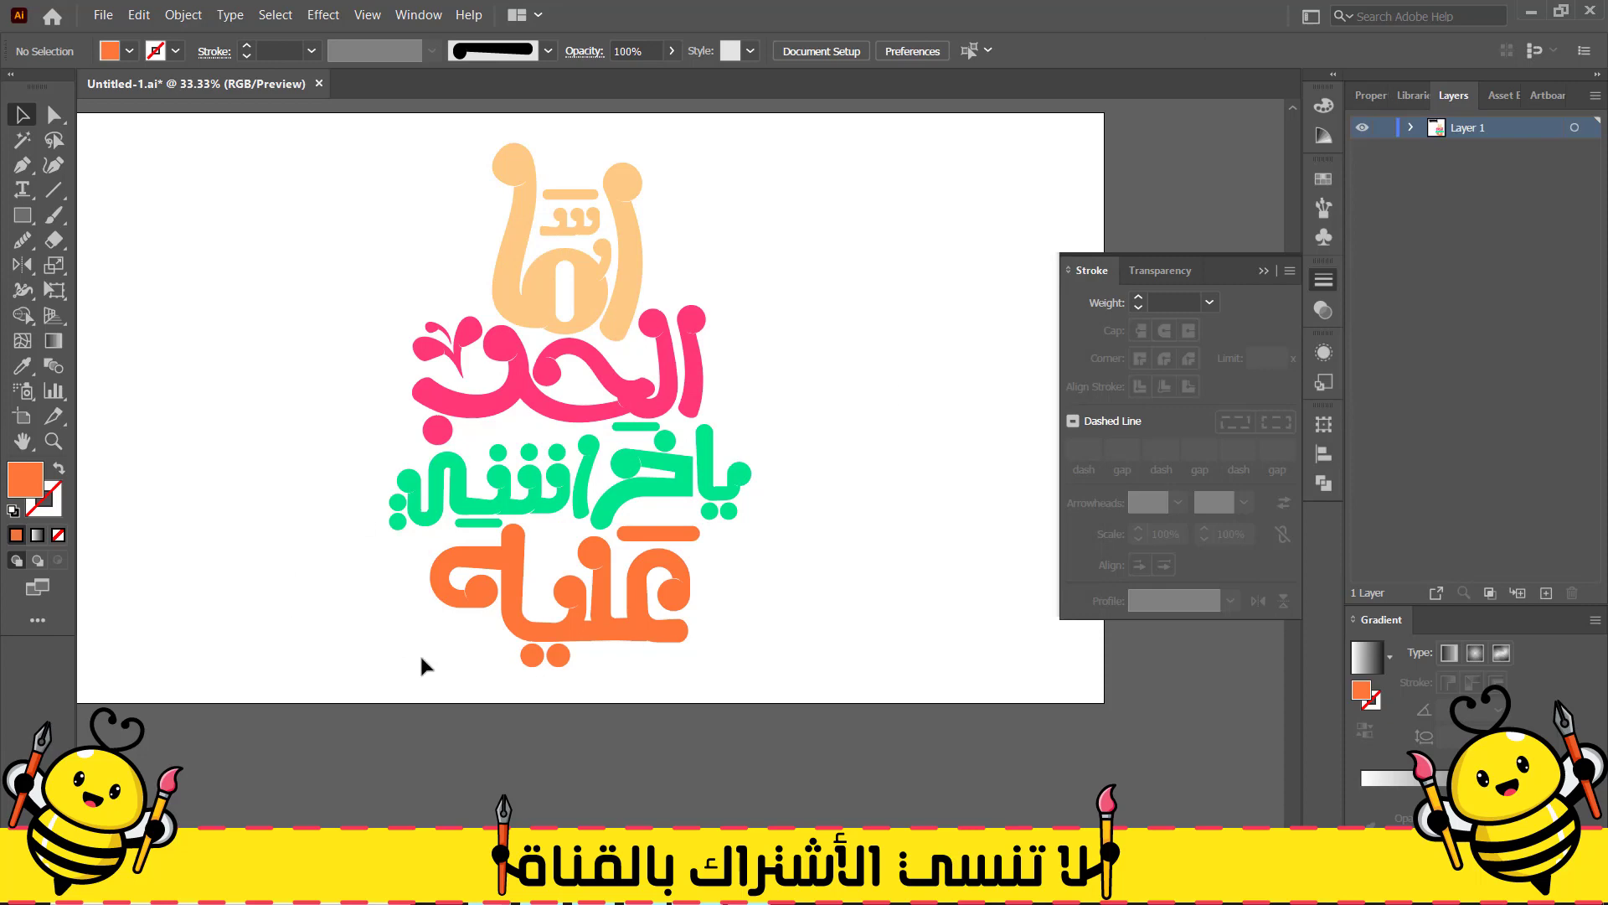
Group all four lines of lettering and move the group to the right side of the artboard
left_click_drag(421, 651, 712, 179)
key("ctrl+g")
key("ctrl+z")
left_click_drag(290, 685, 848, 124)
key("ctrl+g")
left_click_drag(753, 143, 723, 184)
left_click_drag(569, 412, 870, 383)
left_click(824, 727)
scroll(824, 727, "down", 1)
left_click_drag(825, 727, 736, 692)
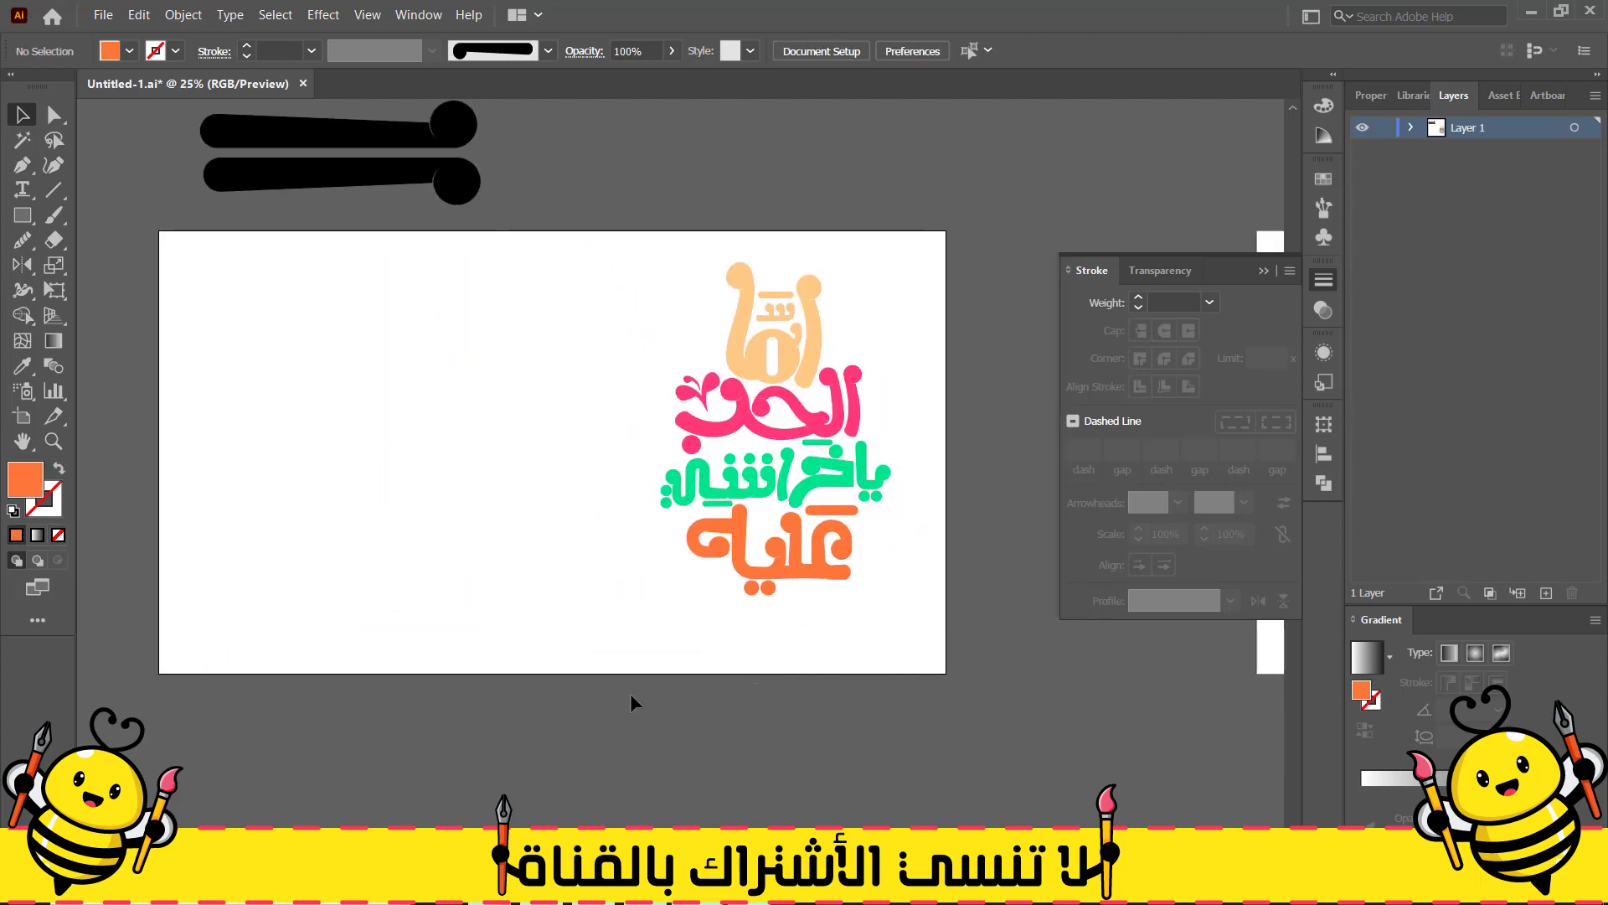
Add a new layer beneath the lettering layer and draw a background rectangle covering the whole artboard on it
left_click_drag(1513, 134, 1499, 160)
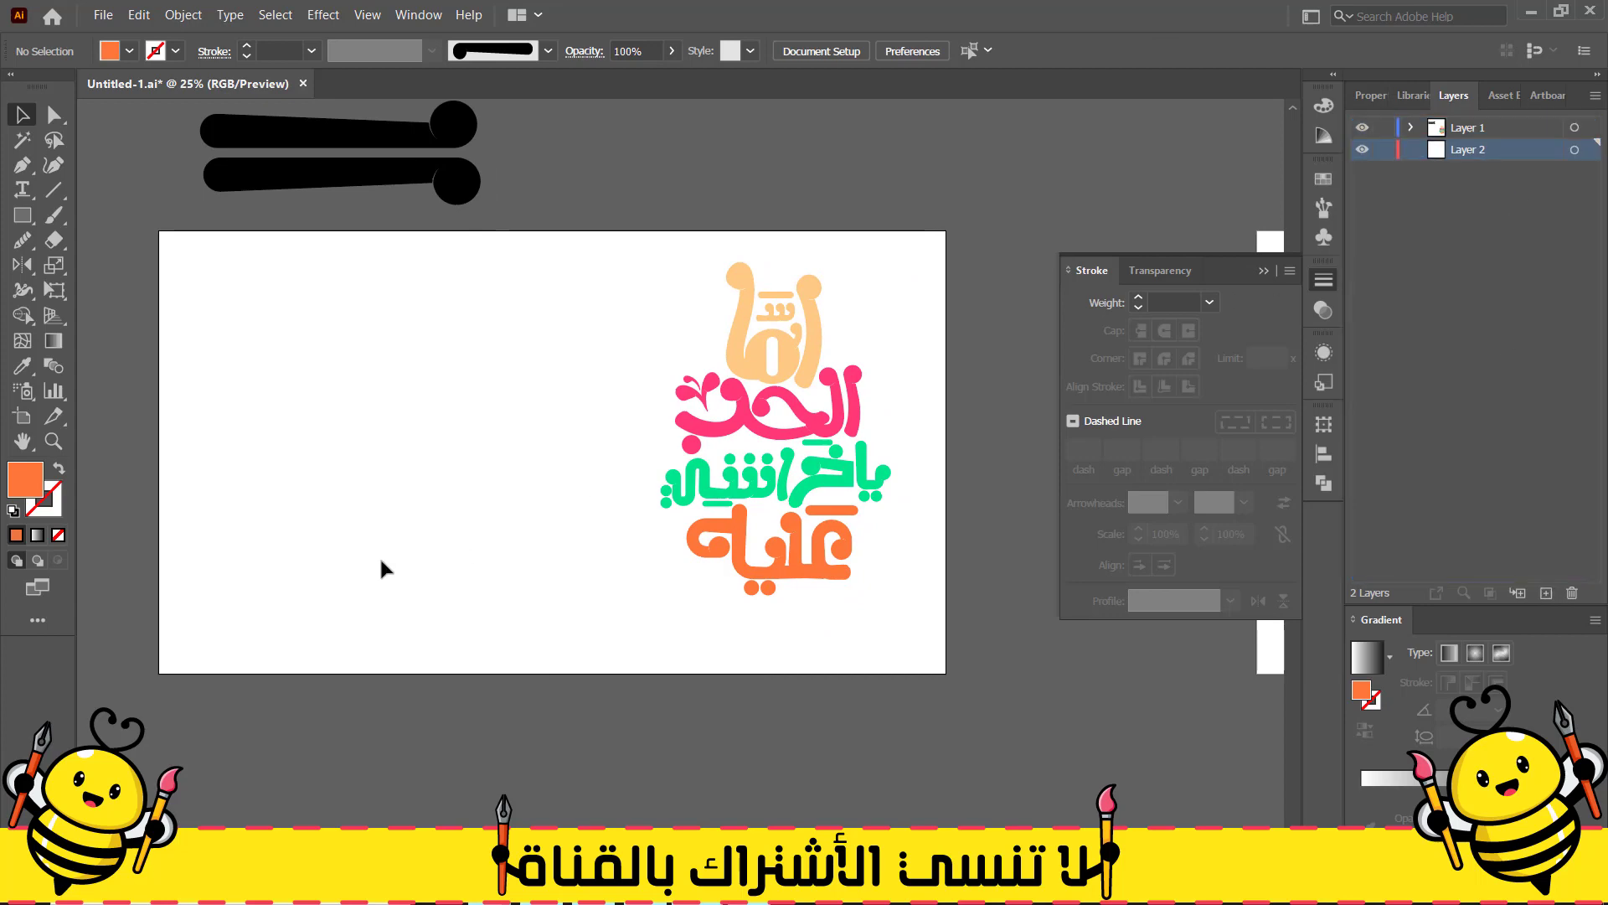
key("m")
mouse_move(159, 673)
left_mouse_down()
mouse_move(852, 248)
mouse_move(946, 231)
left_mouse_up()
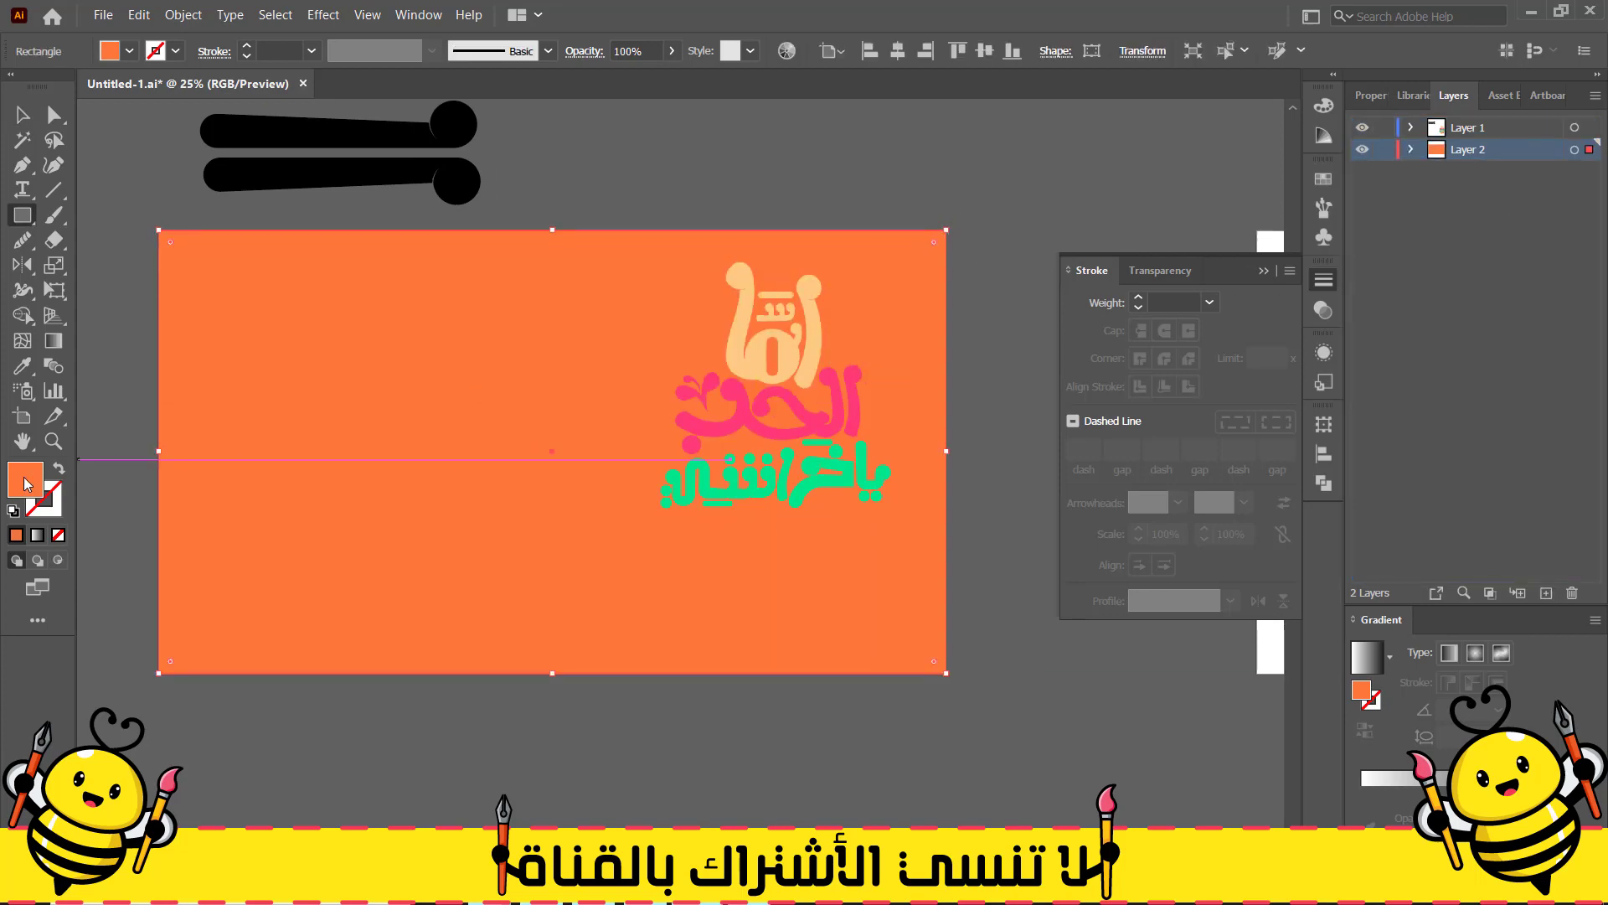
Fill the background rectangle with a very dark navy blue and deselect it
double_click(25, 479)
left_click_drag(829, 503, 795, 512)
mouse_move(840, 394)
left_mouse_down()
mouse_move(839, 367)
mouse_move(844, 408)
left_mouse_up()
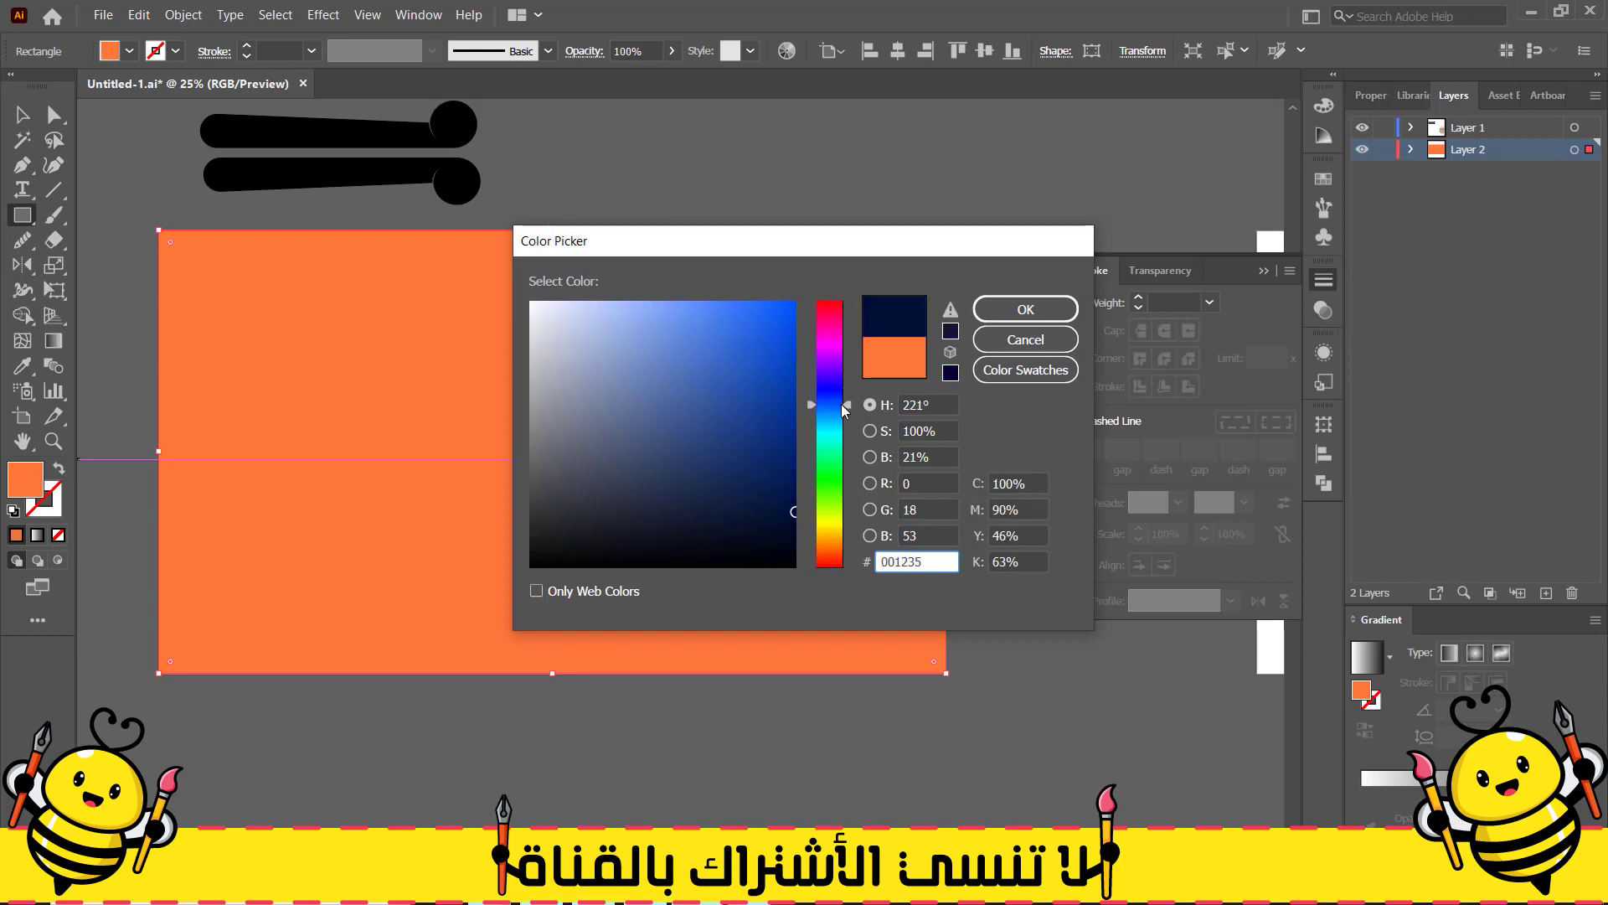
left_click(996, 312)
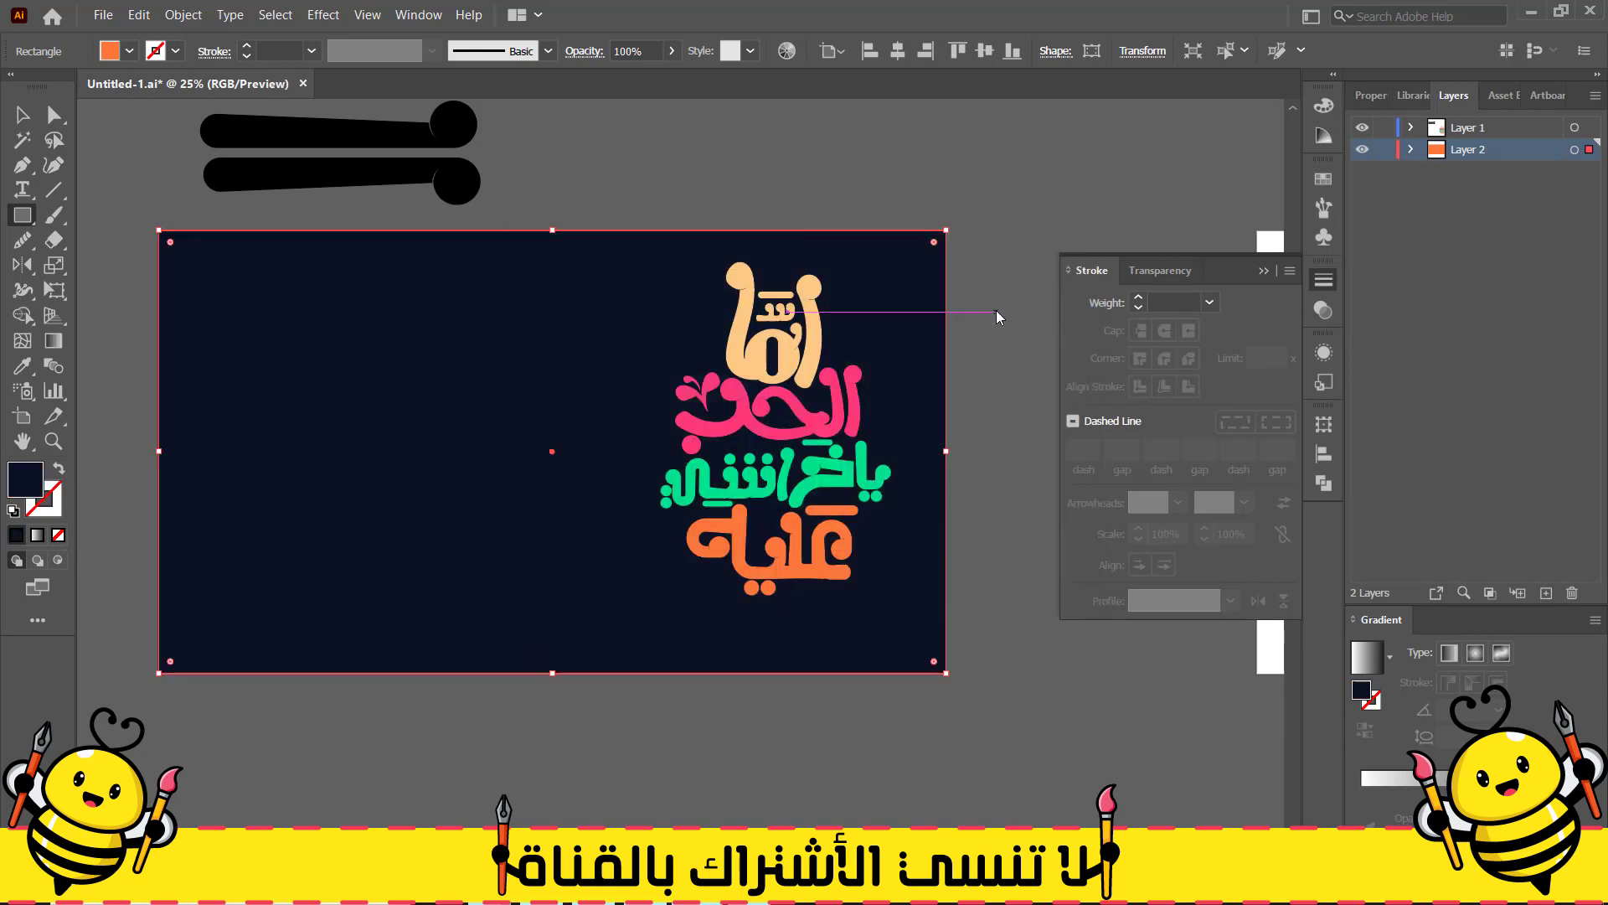
double_click(27, 490)
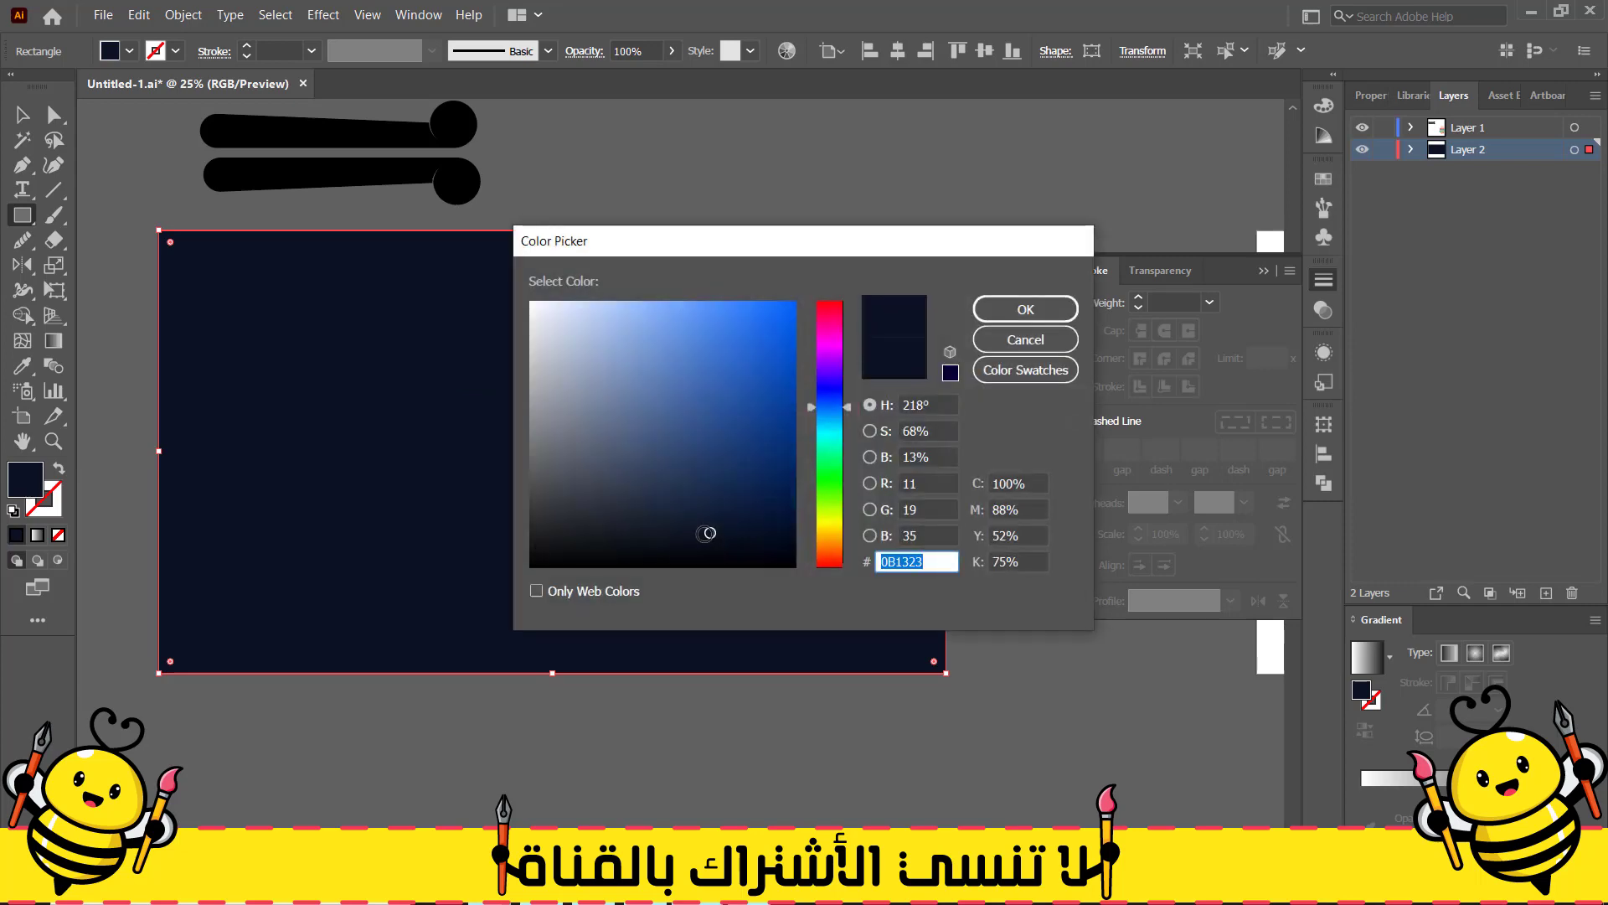
left_click(1024, 310)
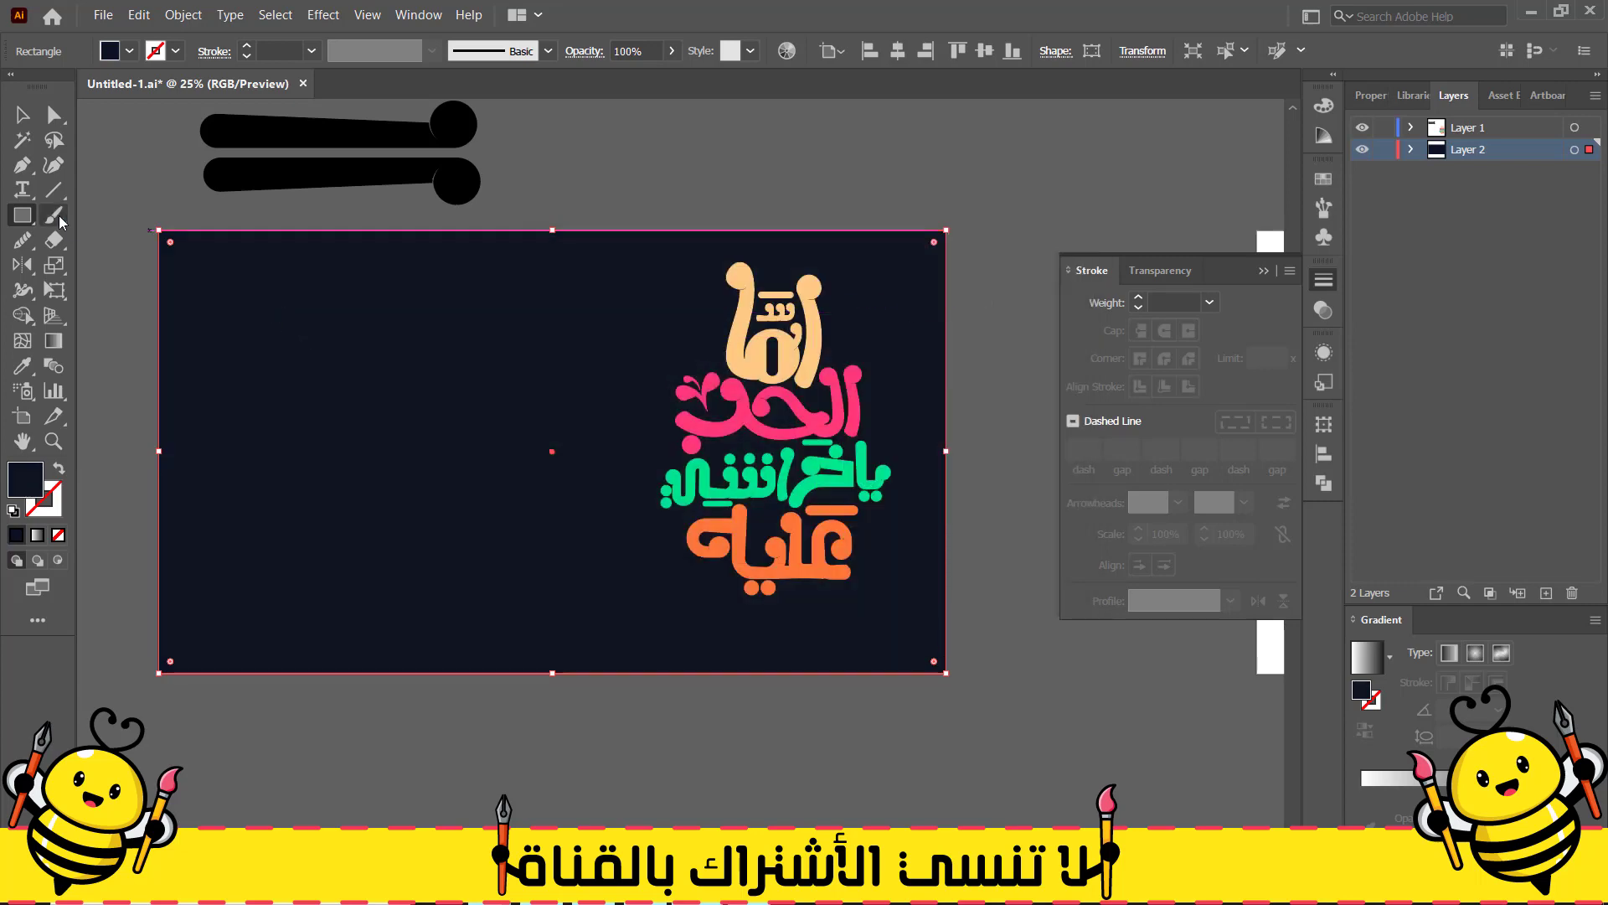
left_click(23, 114)
key("ctrl+shift+a")
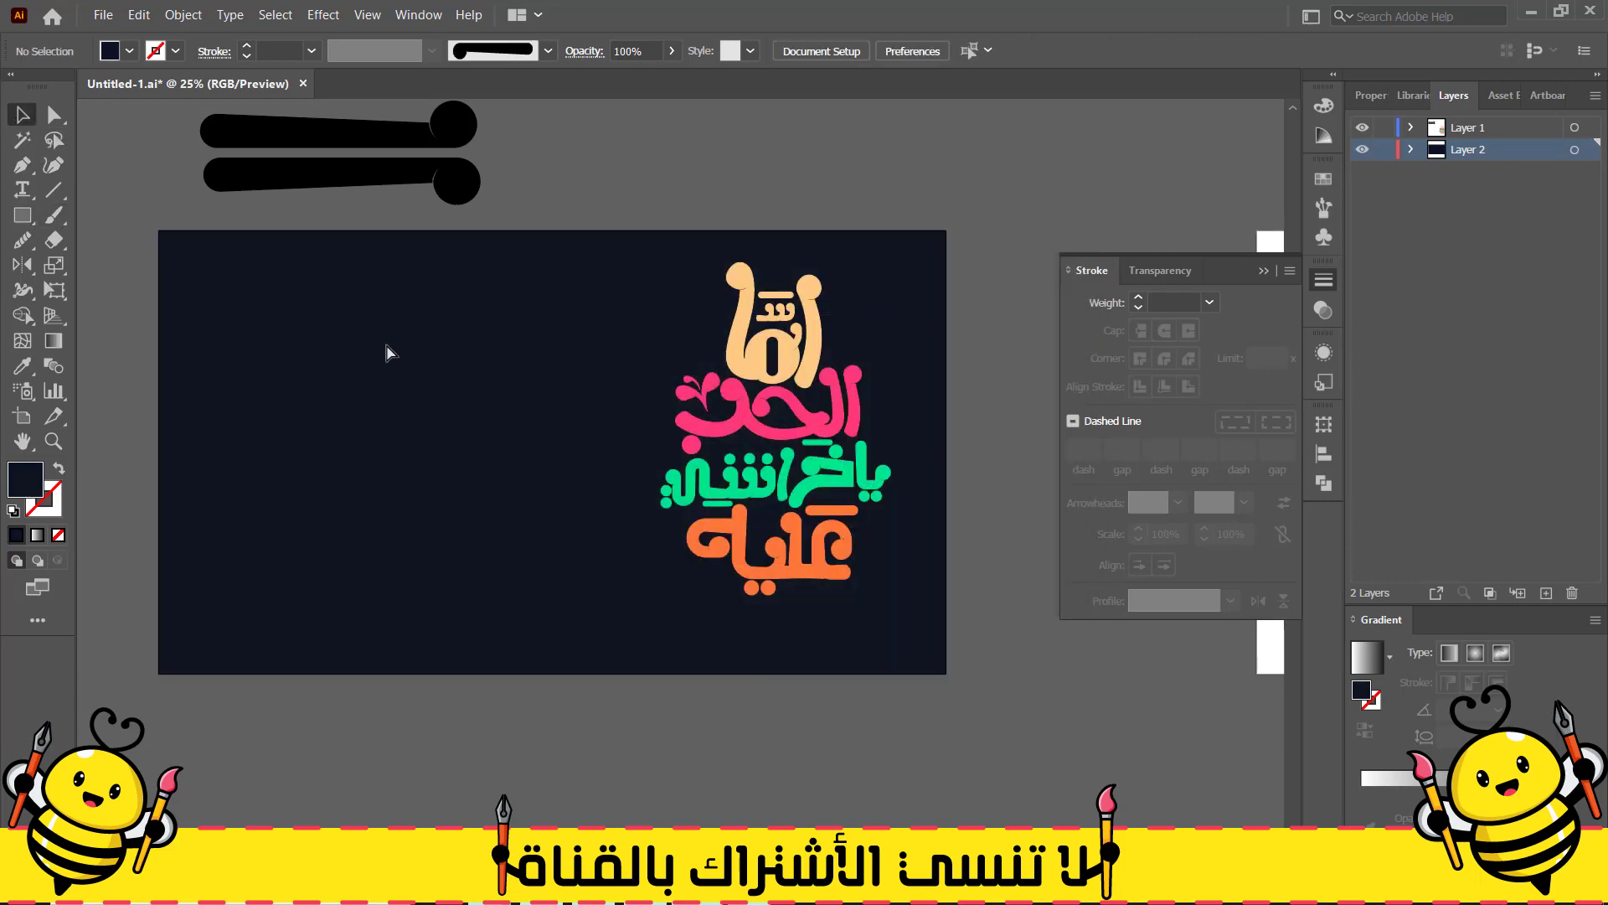
Copy the small toothed mark and its bar from the top word to the empty background area beside the bottom word
scroll(772, 314, "up", 4)
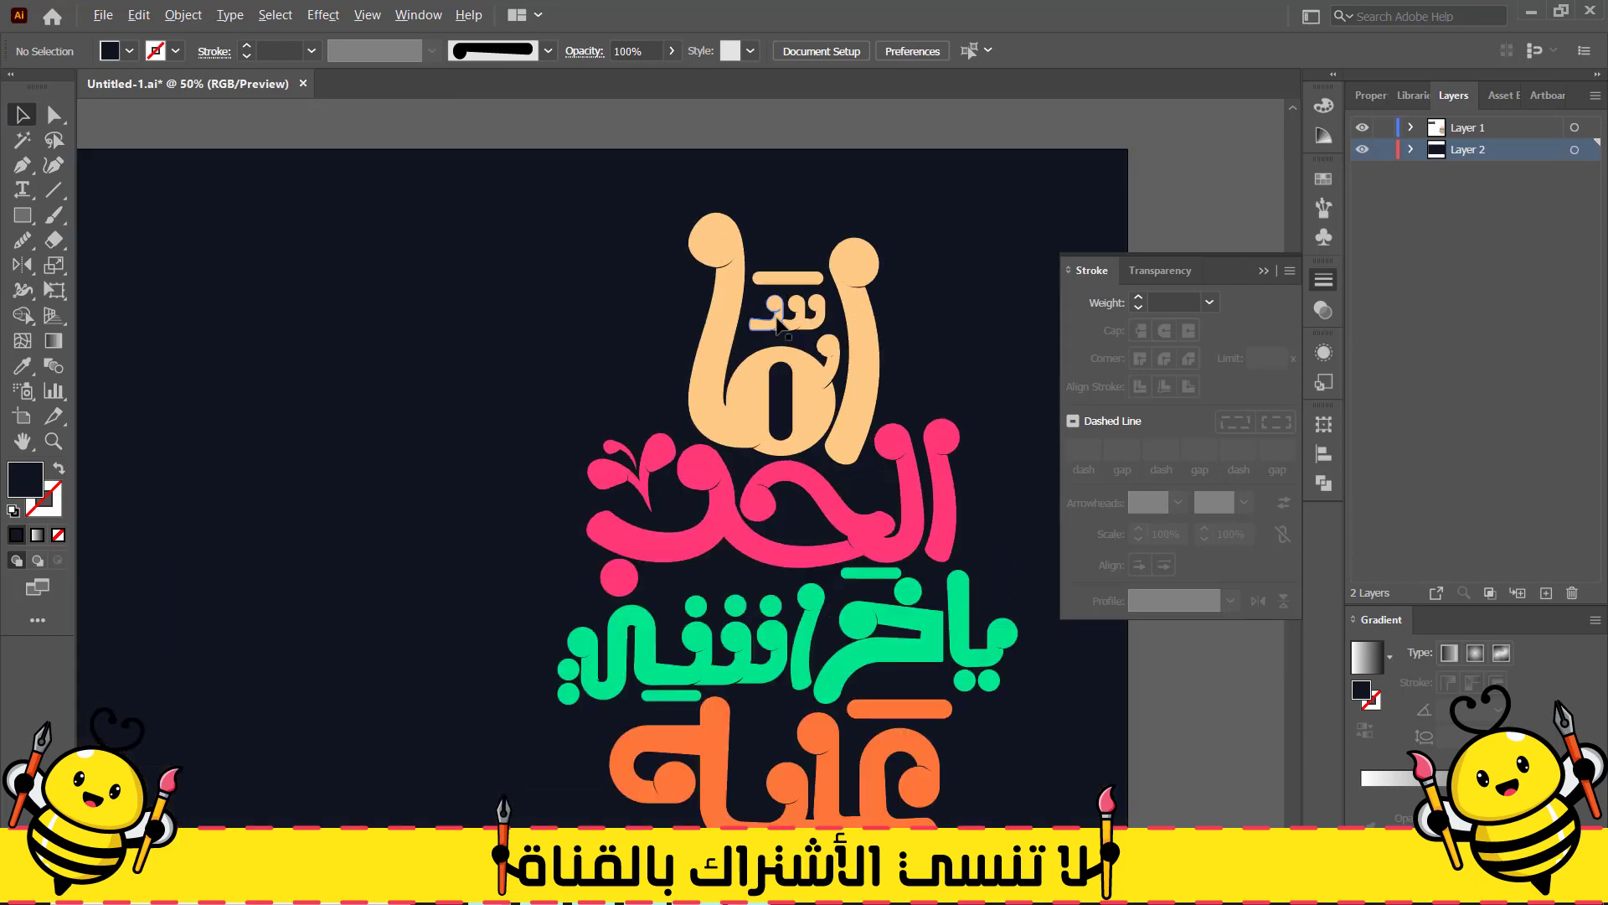
left_click(774, 324)
left_click(757, 335)
key("a")
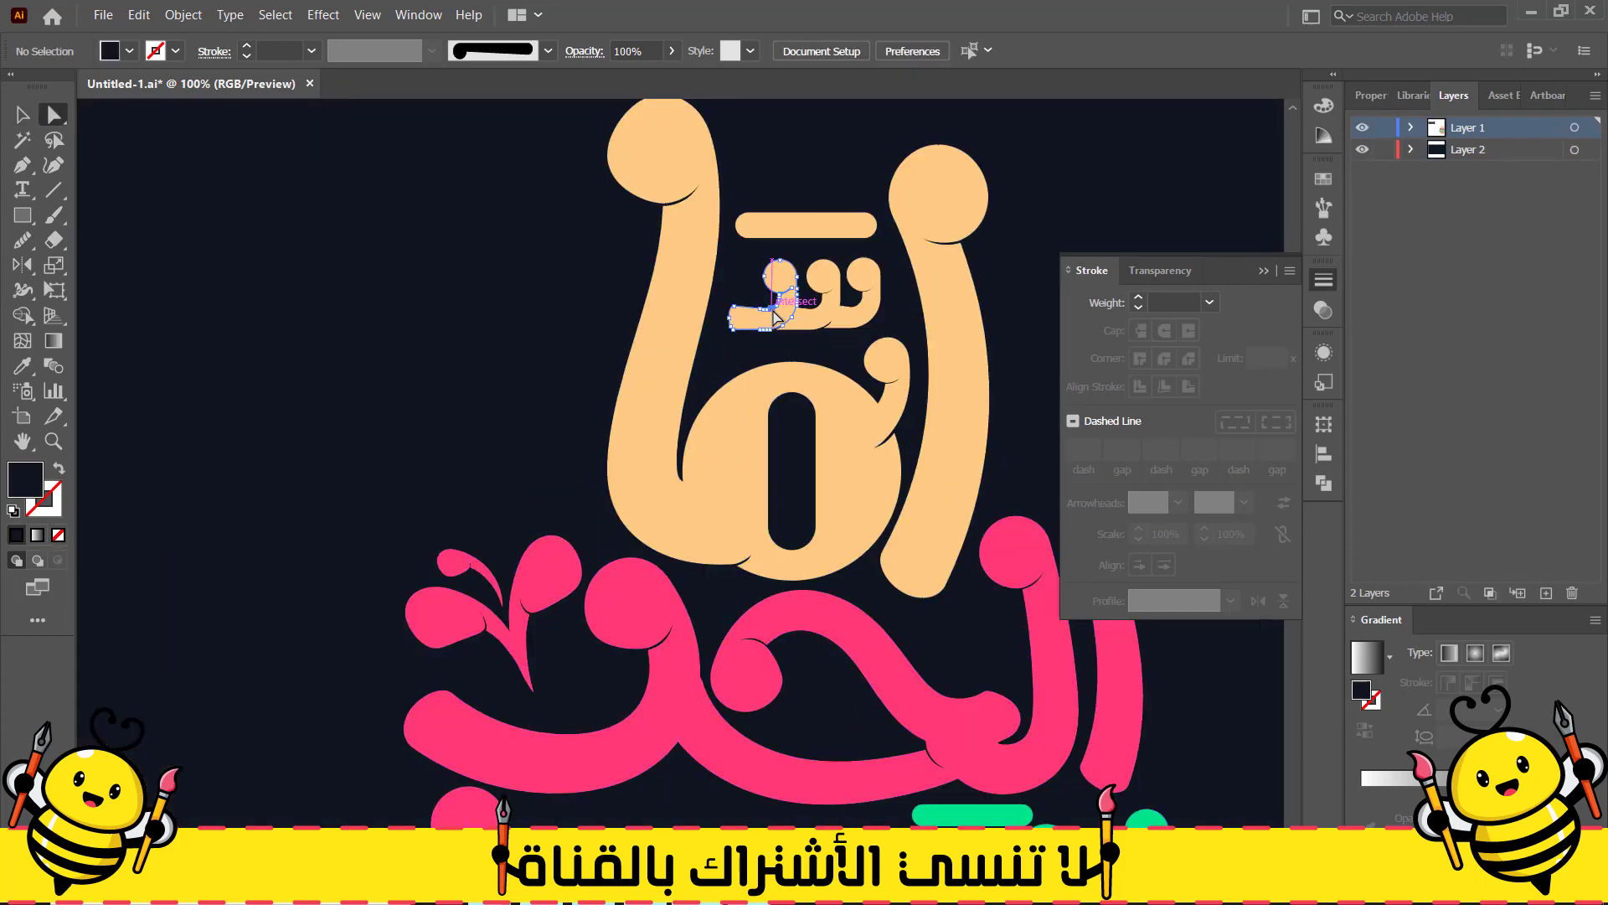
left_click(784, 315)
scroll(815, 313, "up", 2)
left_click(825, 316, "shift")
scroll(787, 133, "down", 4)
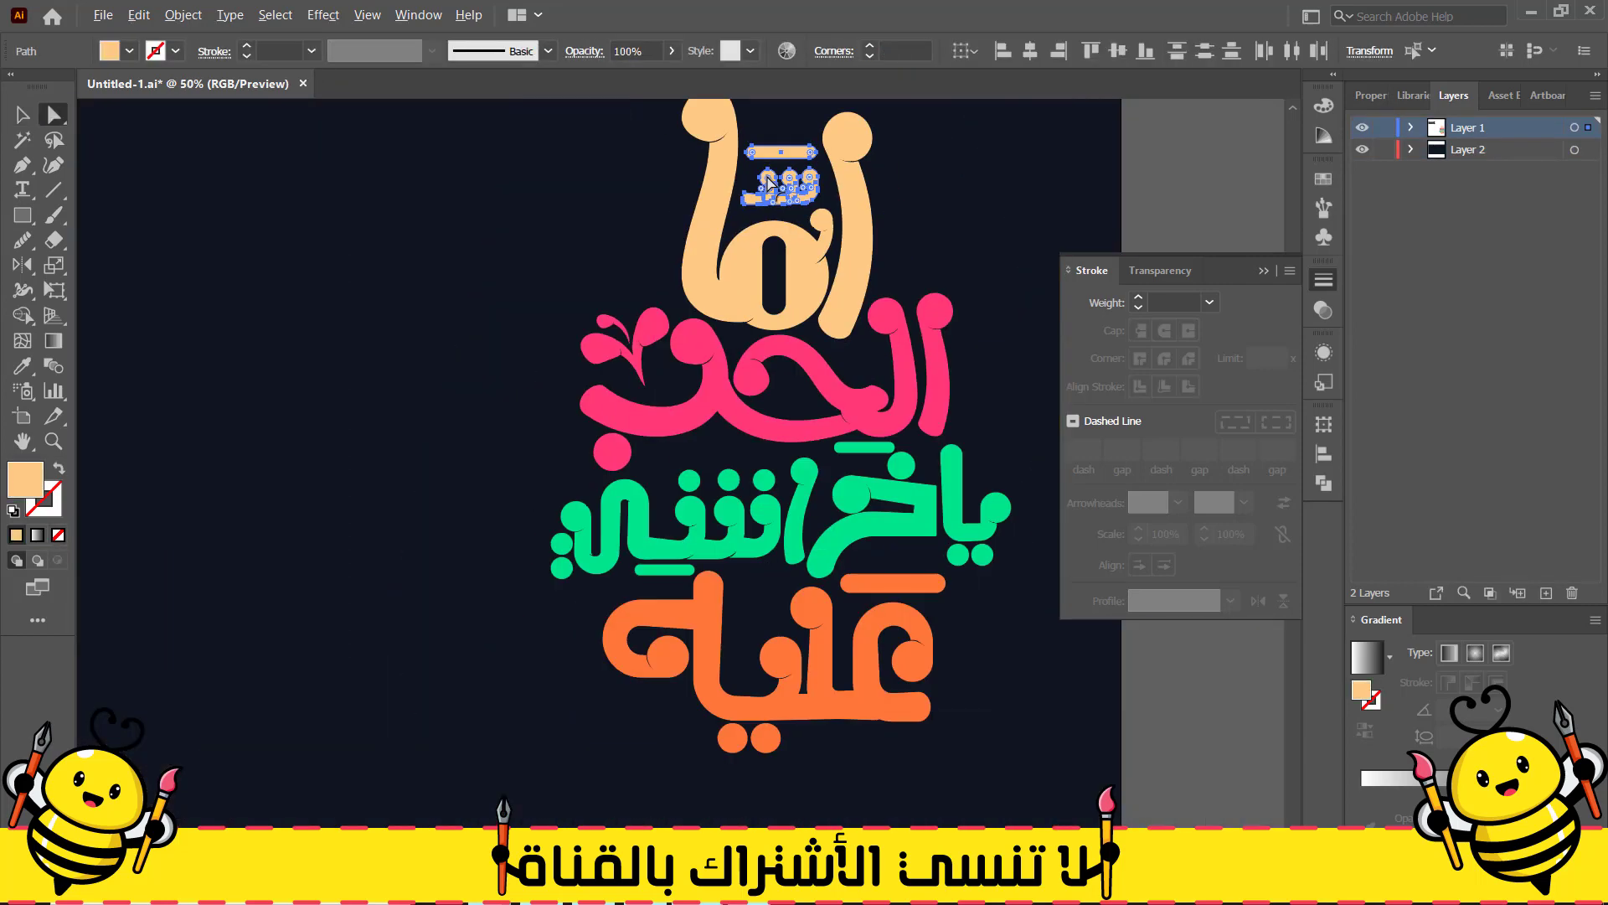
left_click_drag(769, 156, 379, 619)
Place the copied toothed mark at reduced size inside the bottom word and give it that word's orange with the Eyedropper
left_click(22, 115)
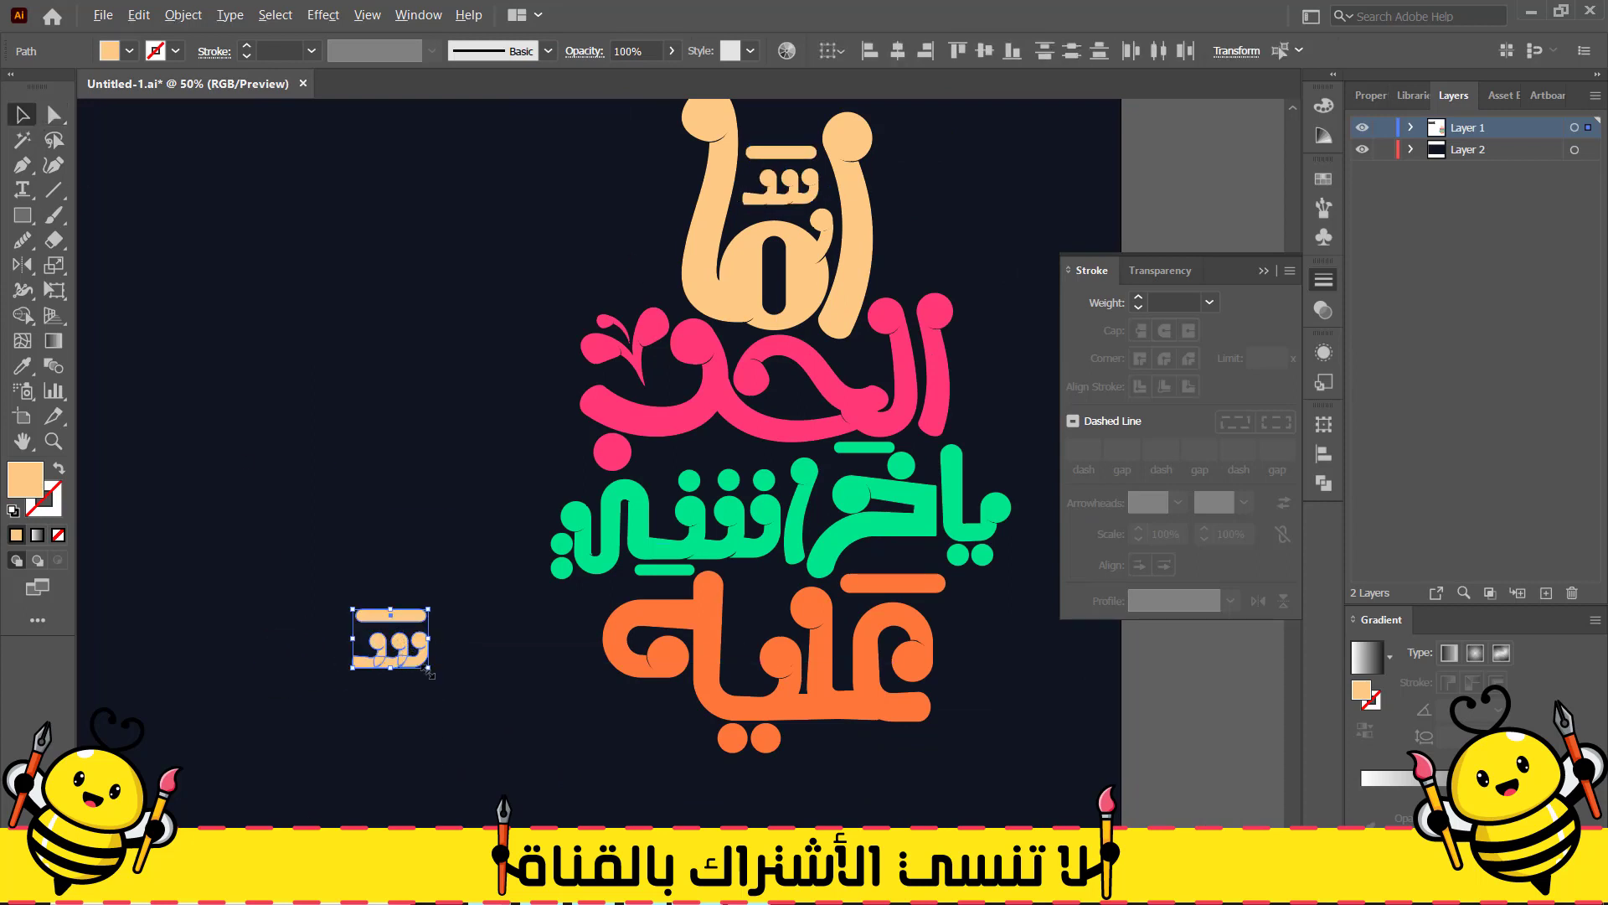
left_click_drag(430, 669, 767, 607)
key("i")
left_click(694, 627)
left_click(23, 116)
left_click(213, 385)
Duplicate the complete lettering onto the left part of the artboard and enlarge the copy
scroll(196, 568, "down", 2)
left_click_drag(197, 568, 460, 549)
left_click_drag(752, 537, 431, 589)
left_click_drag(550, 358, 680, 117)
left_click_drag(764, 191, 815, 208)
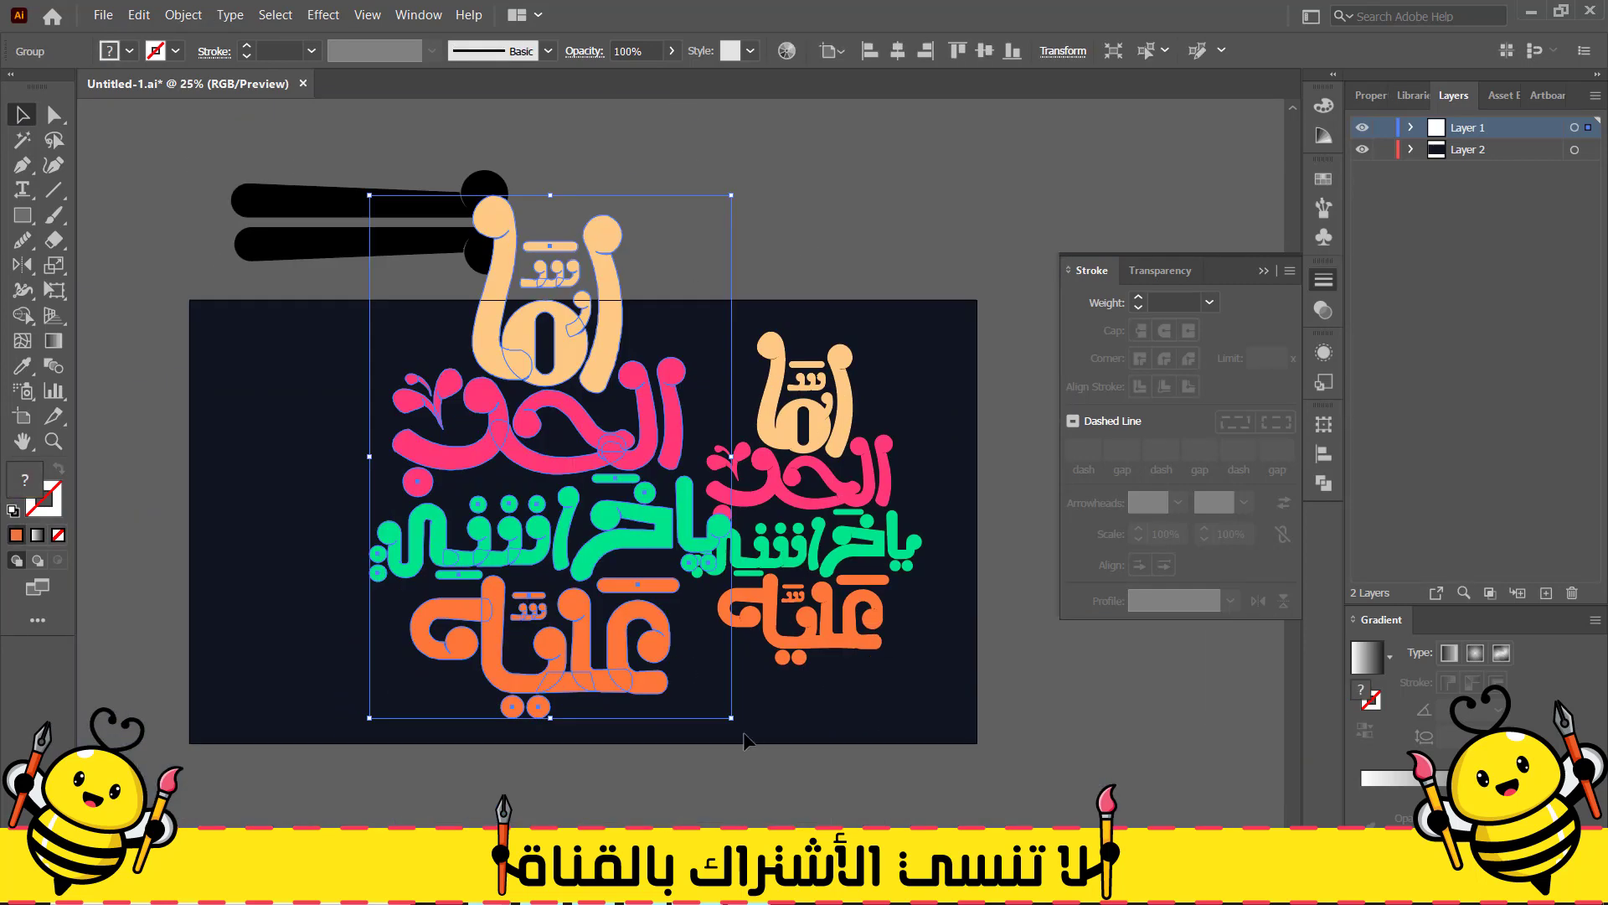
Tilt the large lettering copy clockwise and enlarge it to about 1455 × 2107 px over the artboard's left side
left_click_drag(742, 724, 645, 788)
left_click_drag(534, 602, 294, 800)
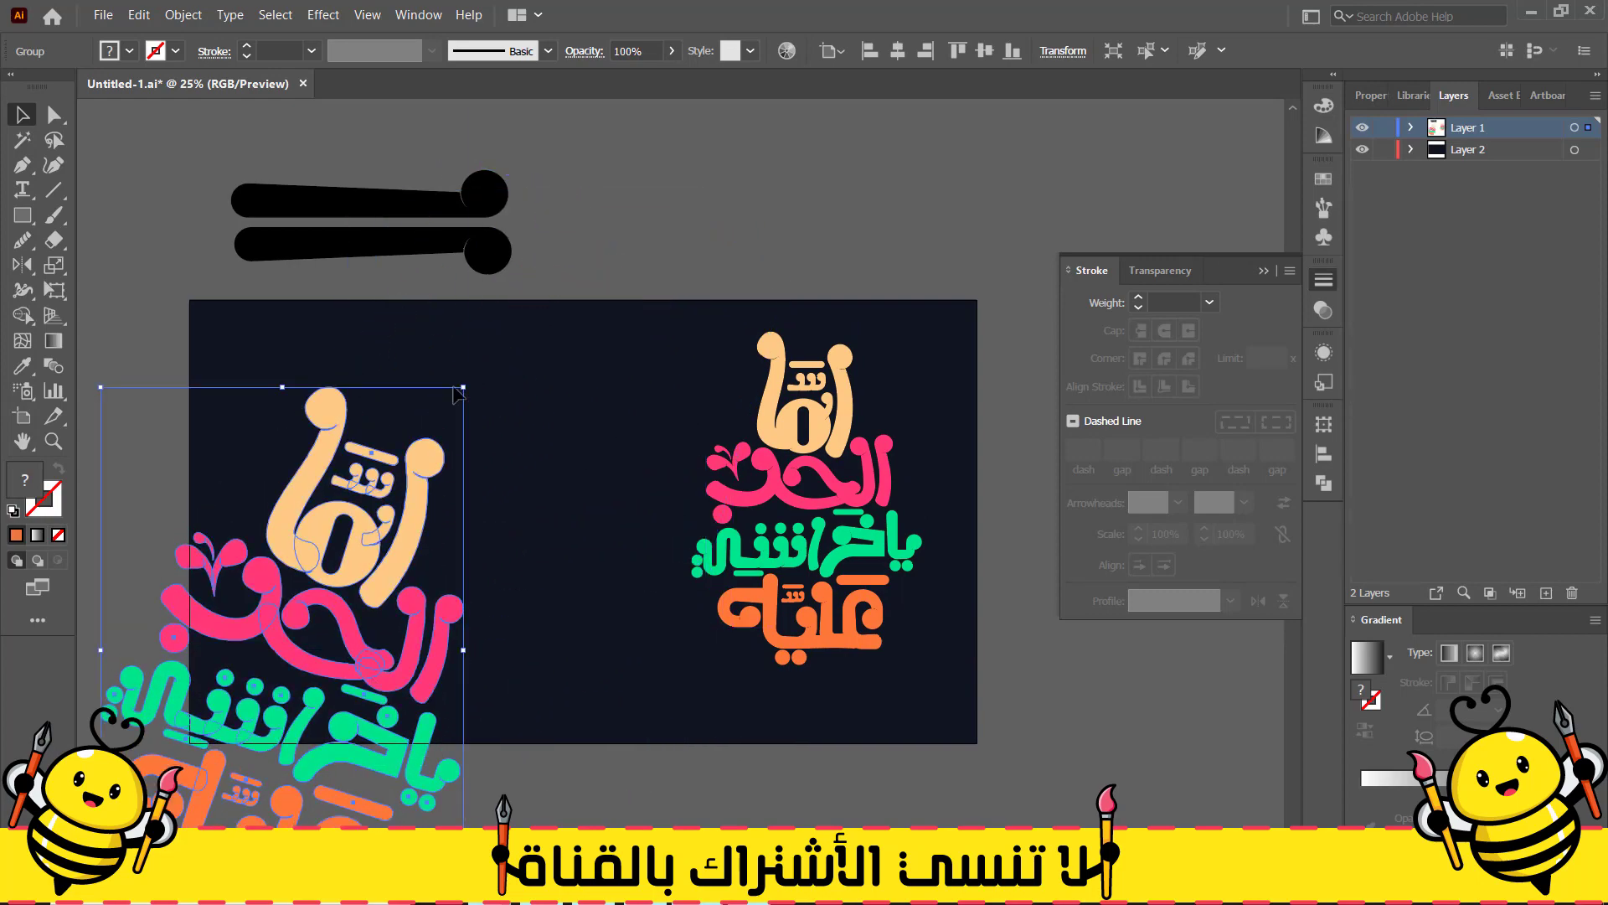
left_click_drag(463, 386, 699, 132)
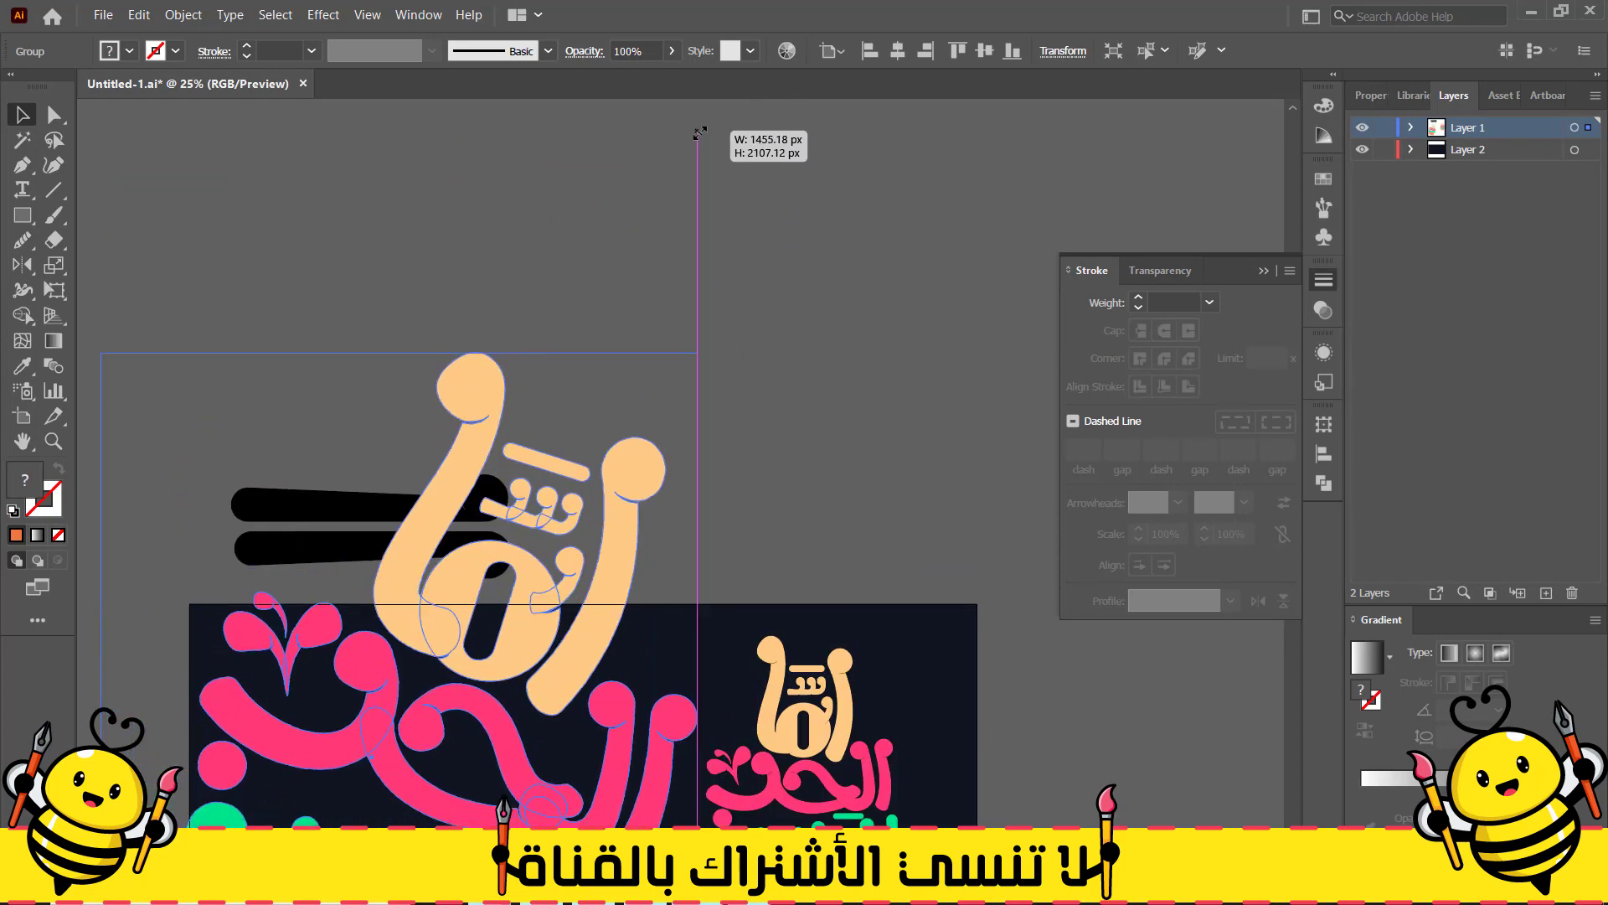
left_click_drag(487, 735, 529, 445)
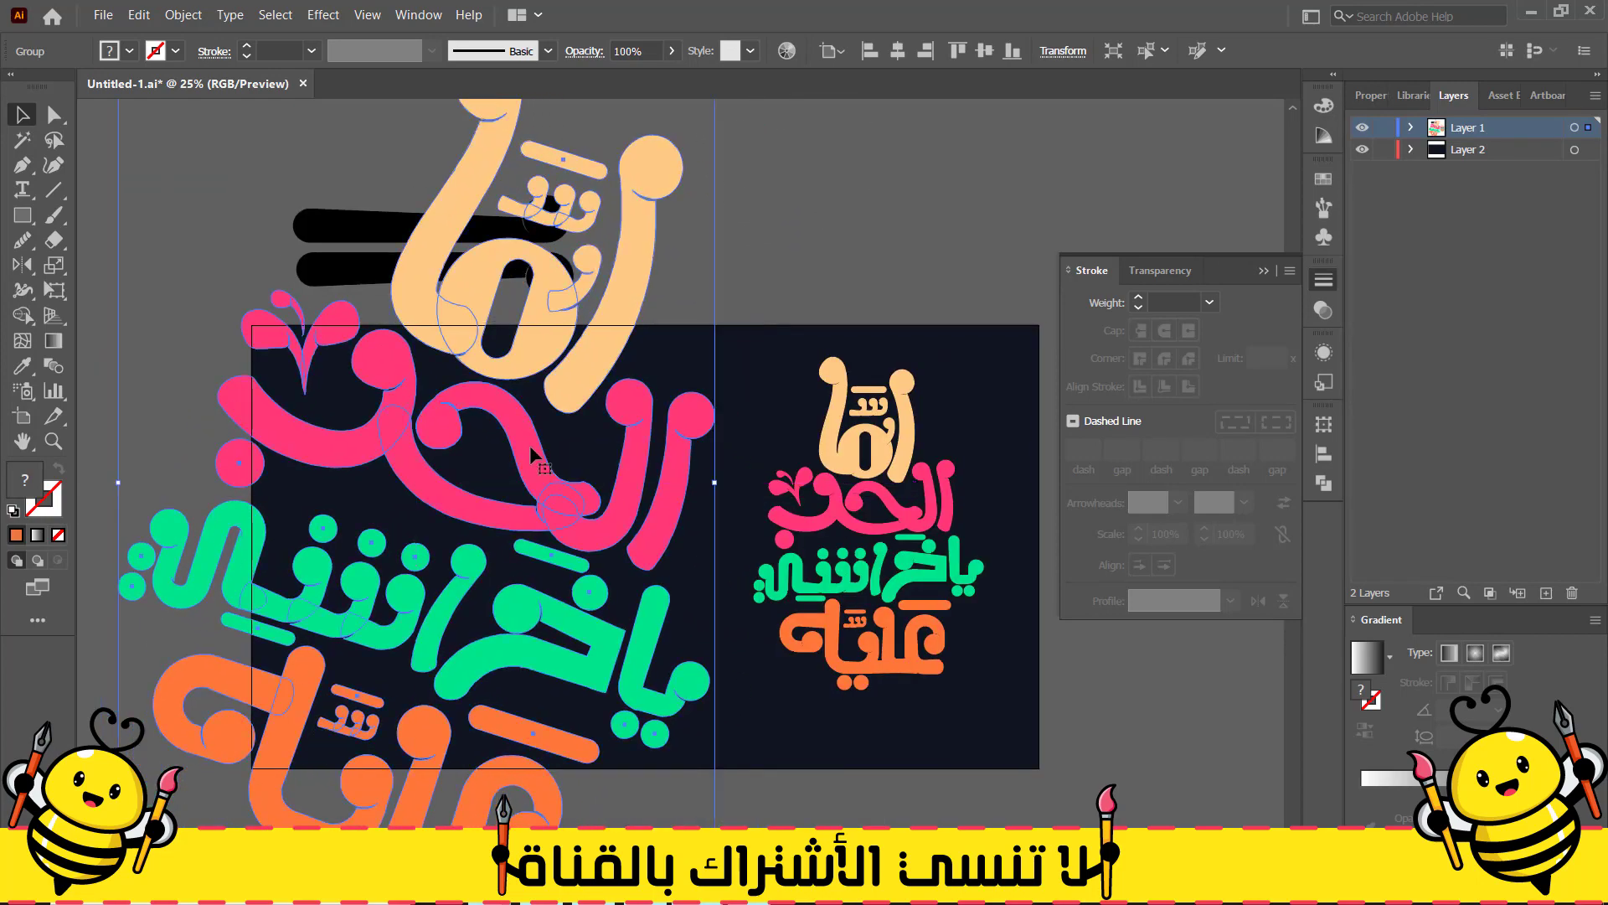
left_click(978, 189)
scroll(980, 190, "down", 1)
left_click_drag(983, 190, 602, 410)
left_click_drag(498, 389, 727, 329)
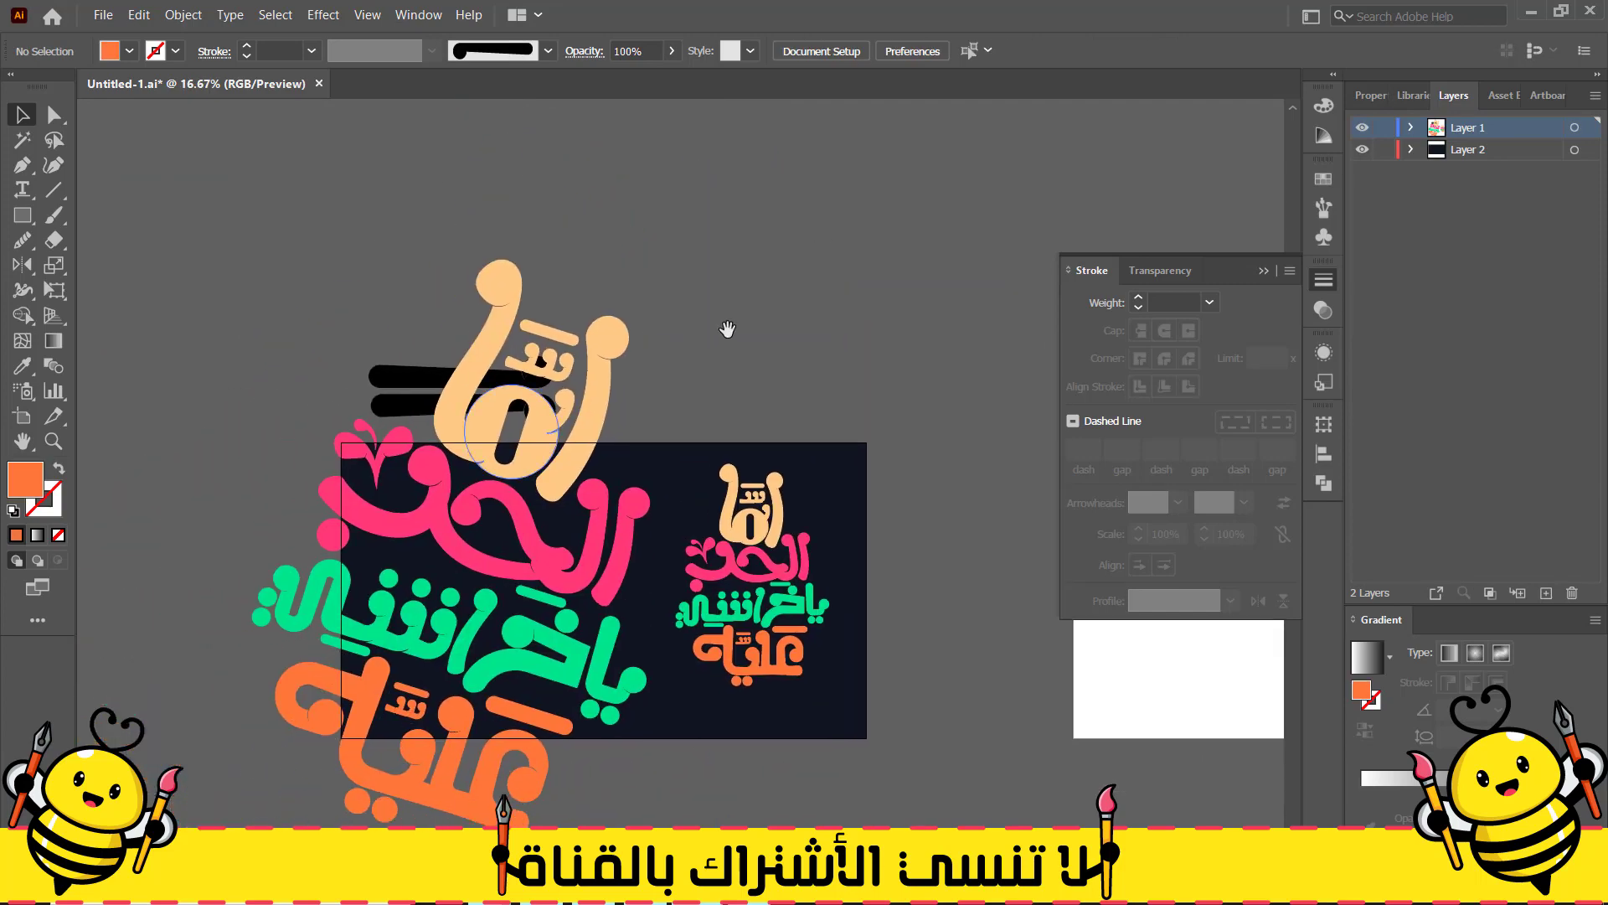